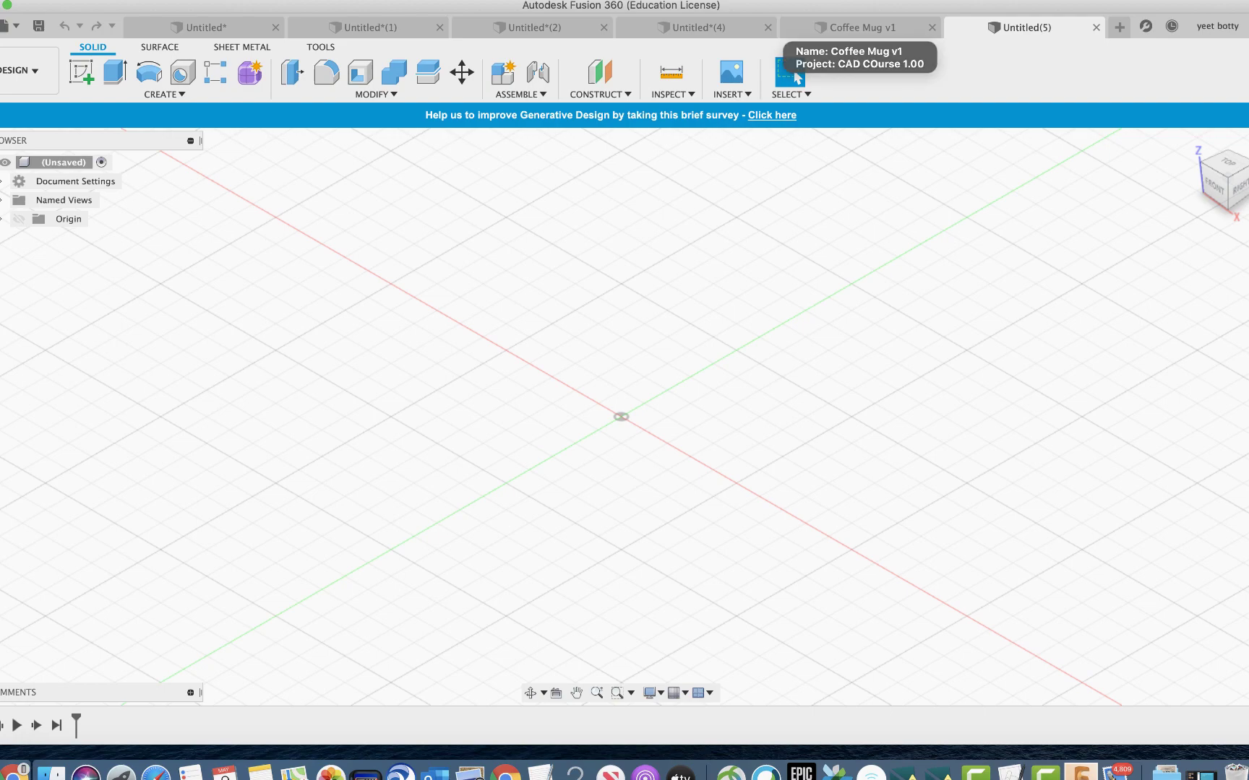
Step: Examine the finished Coffee Mug v1 model from several angles and return to the empty untitled design
{"action": "left_click", "coordinate": [860, 27]}
{"action": "middle_click_drag", "start_coordinate": [578, 395], "coordinate": [722, 441]}
{"action": "middle_click_drag", "start_coordinate": [797, 76], "coordinate": [797, 76], "text": "shift"}
{"action": "left_click", "coordinate": [798, 77]}
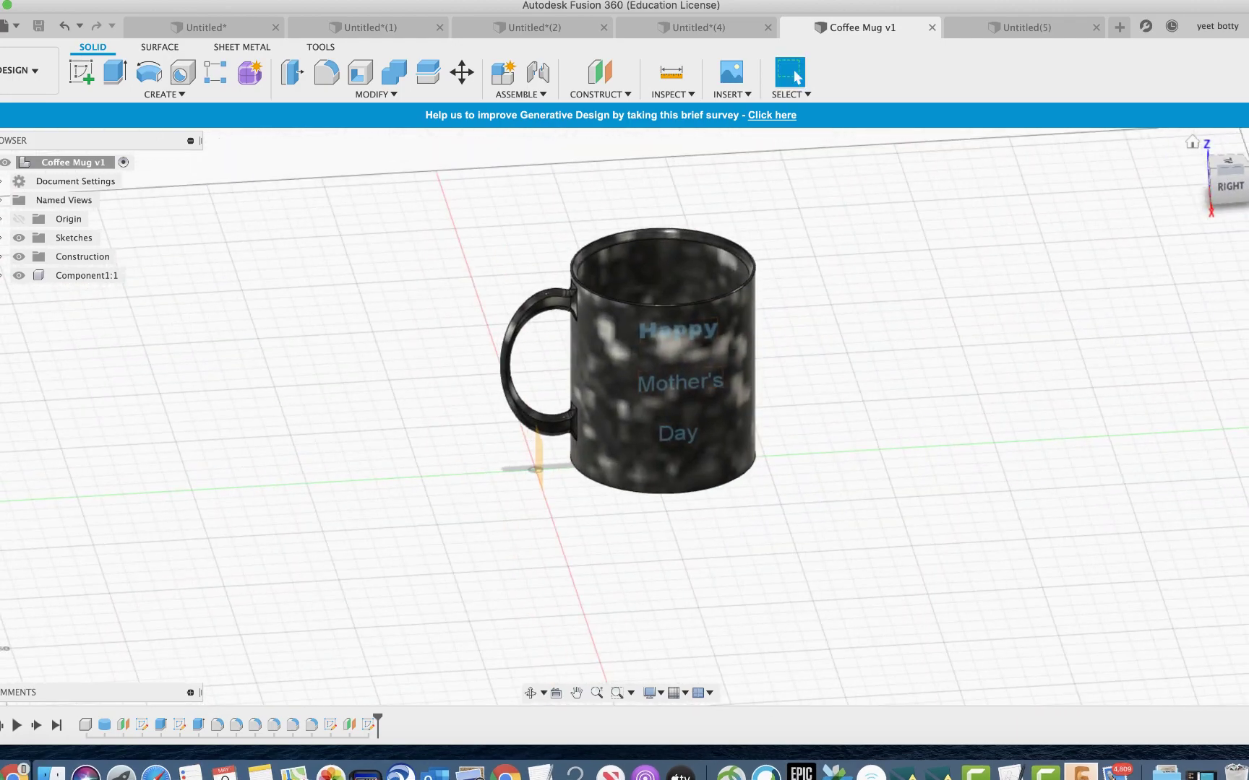
{"action": "left_click", "coordinate": [1026, 26]}
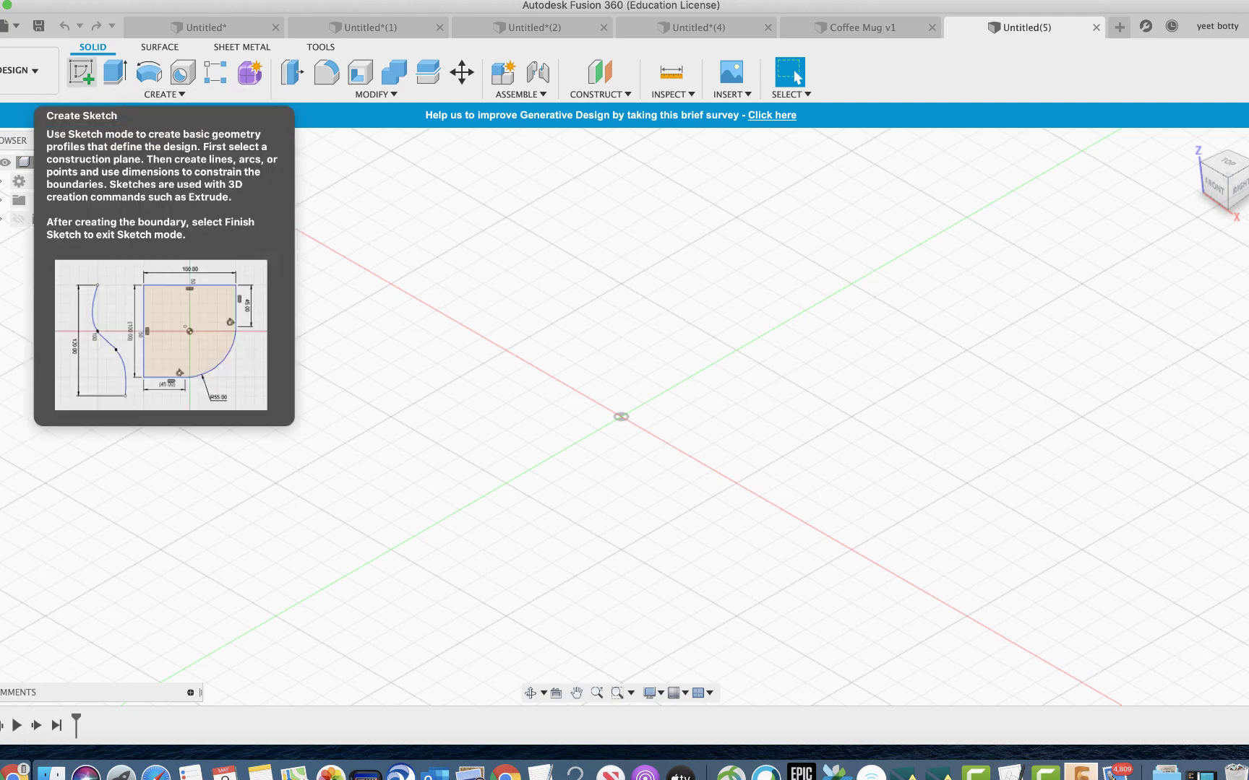
Step: Start a new sketch on the horizontal XY plane
{"action": "left_click", "coordinate": [81, 72]}
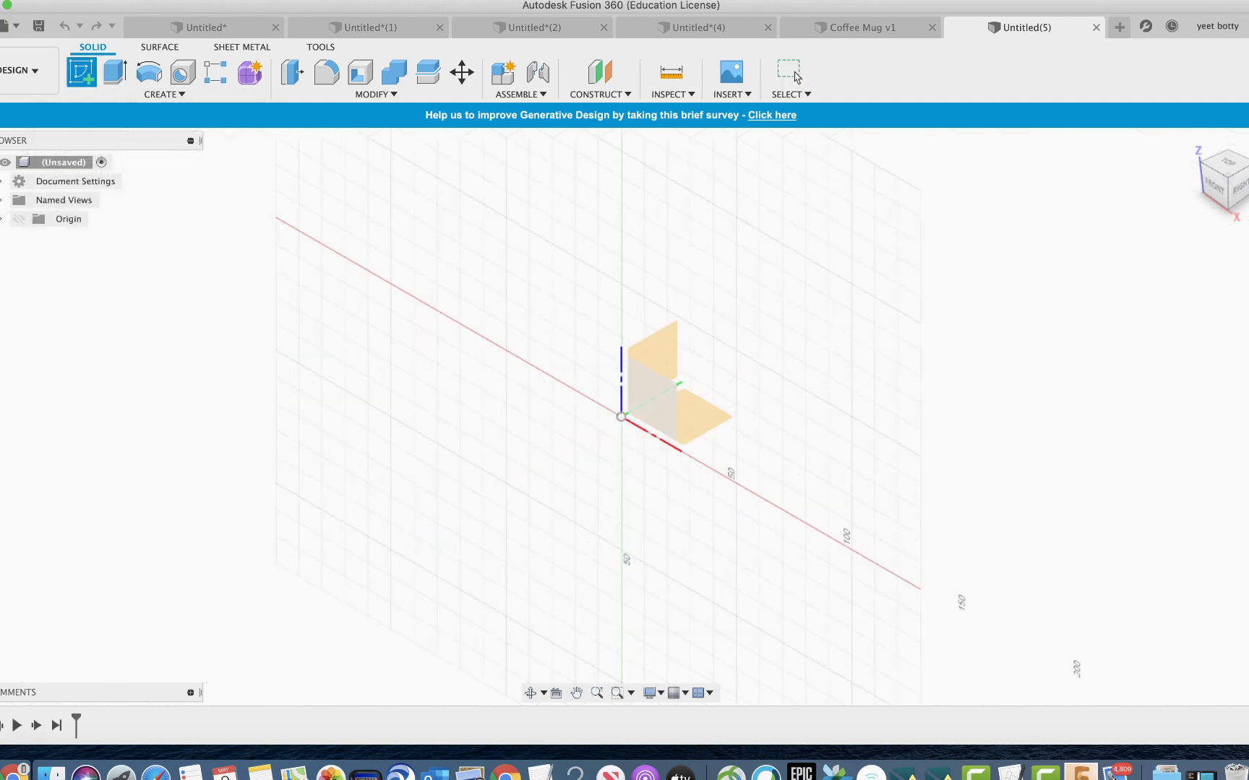
{"action": "left_click", "coordinate": [683, 417]}
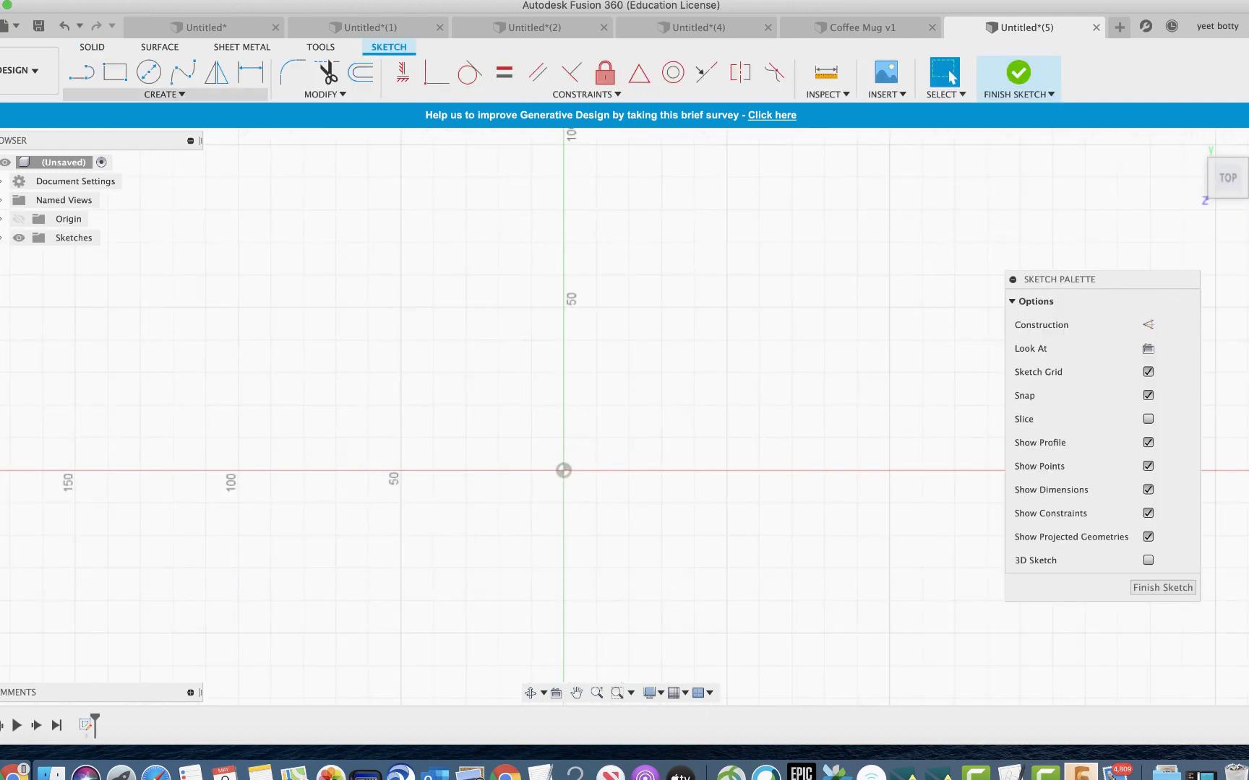
{"action": "left_click", "coordinate": [164, 94]}
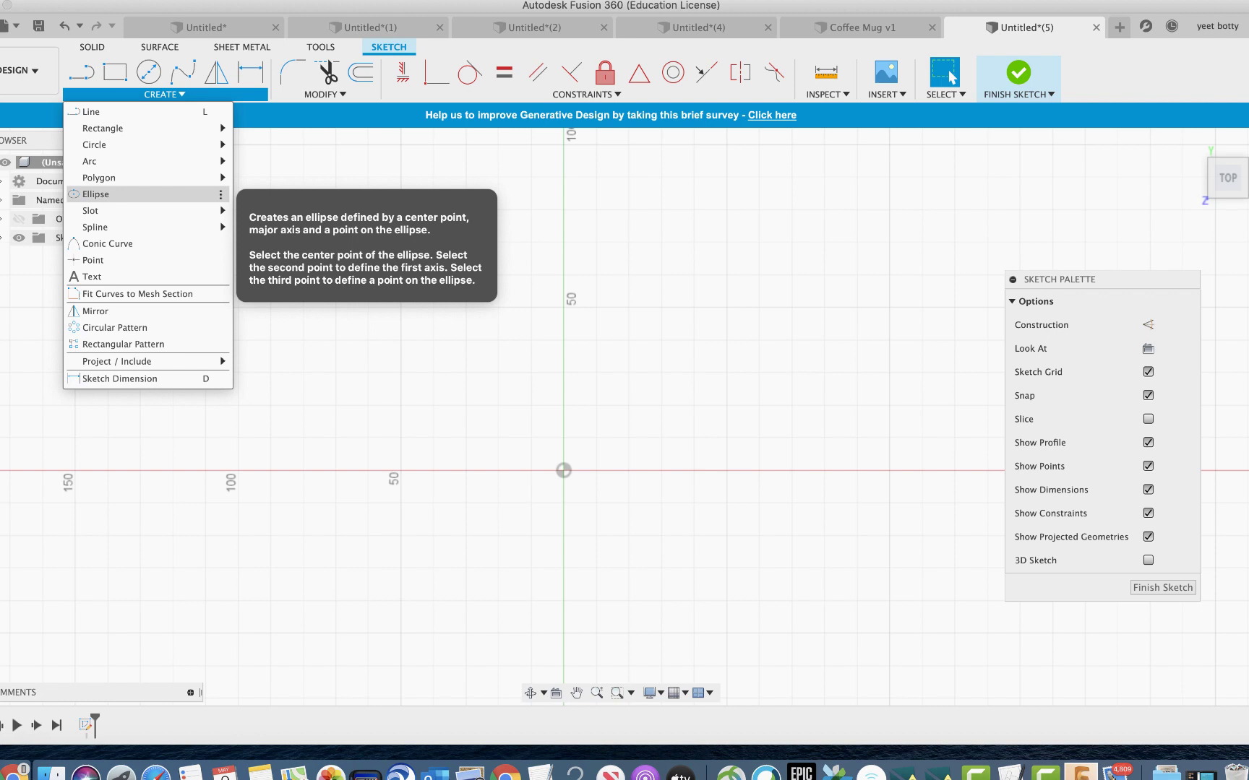
{"action": "left_click", "coordinate": [144, 194]}
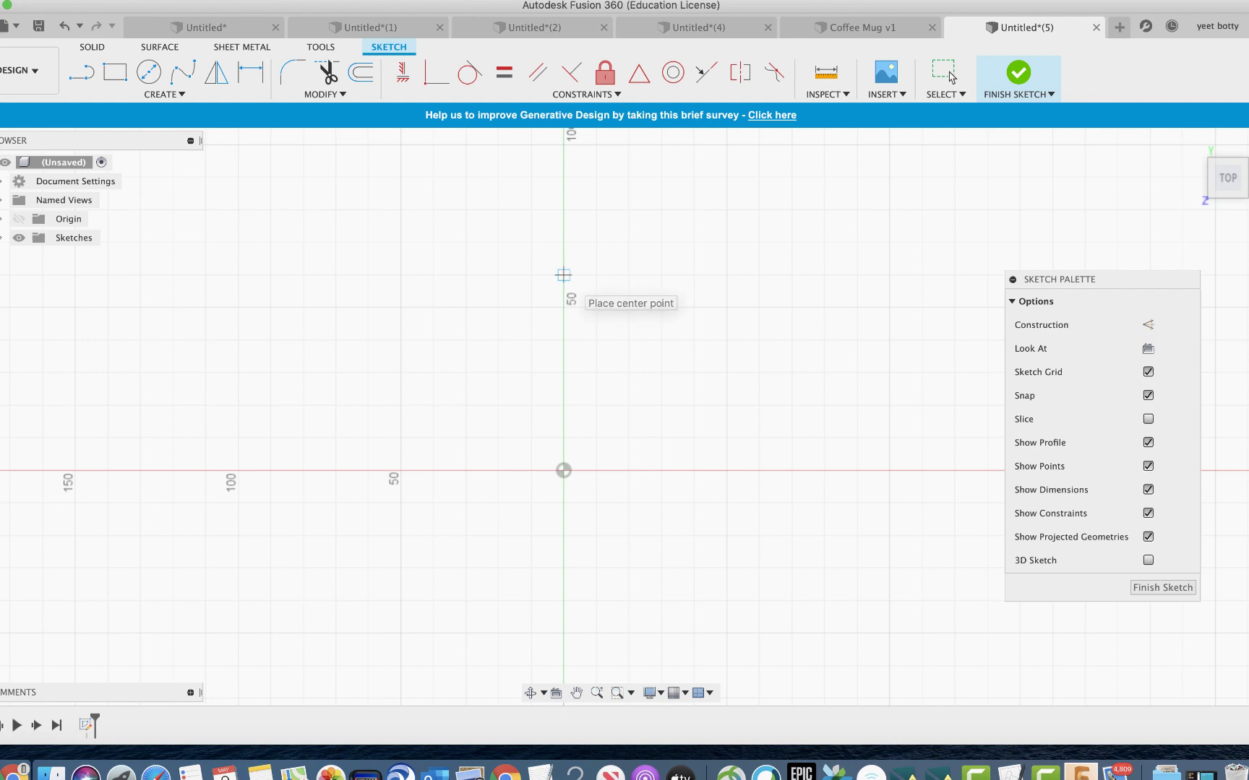
{"action": "left_click", "coordinate": [563, 288]}
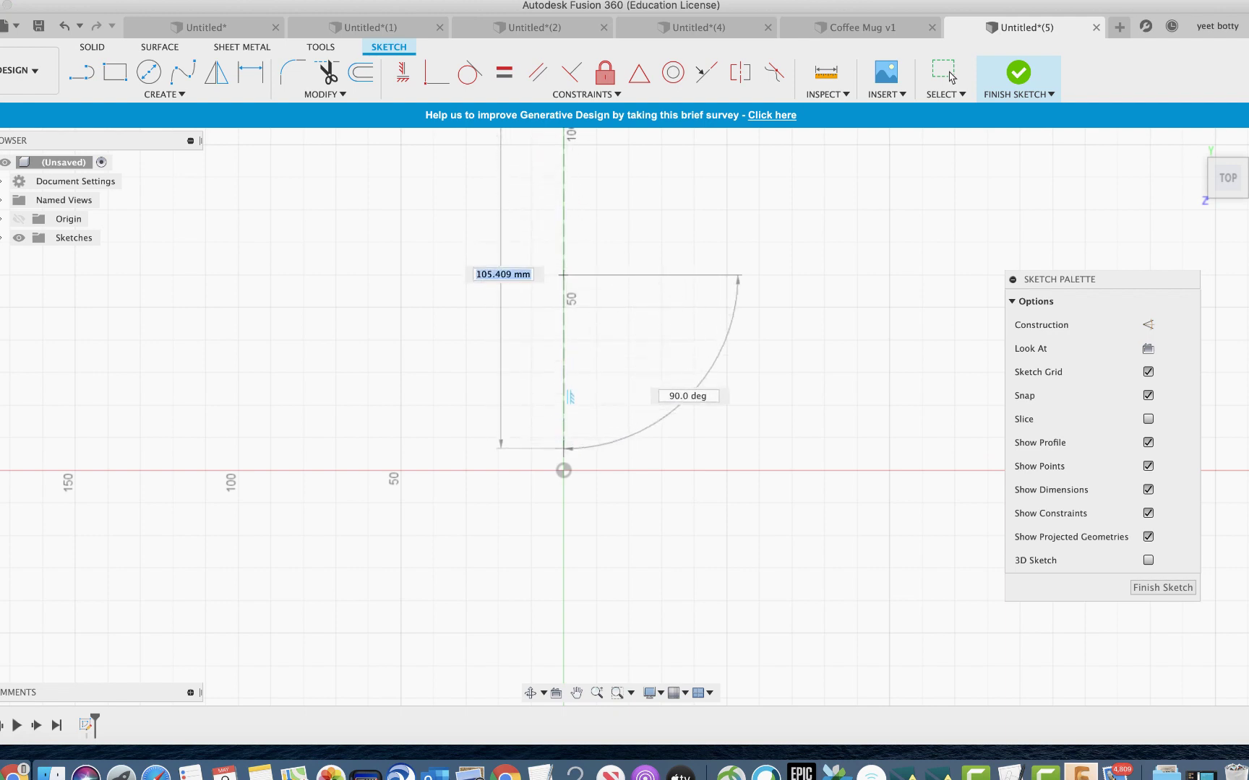
{"action": "scroll", "coordinate": [563, 362], "scroll_direction": "down", "scroll_amount": 2}
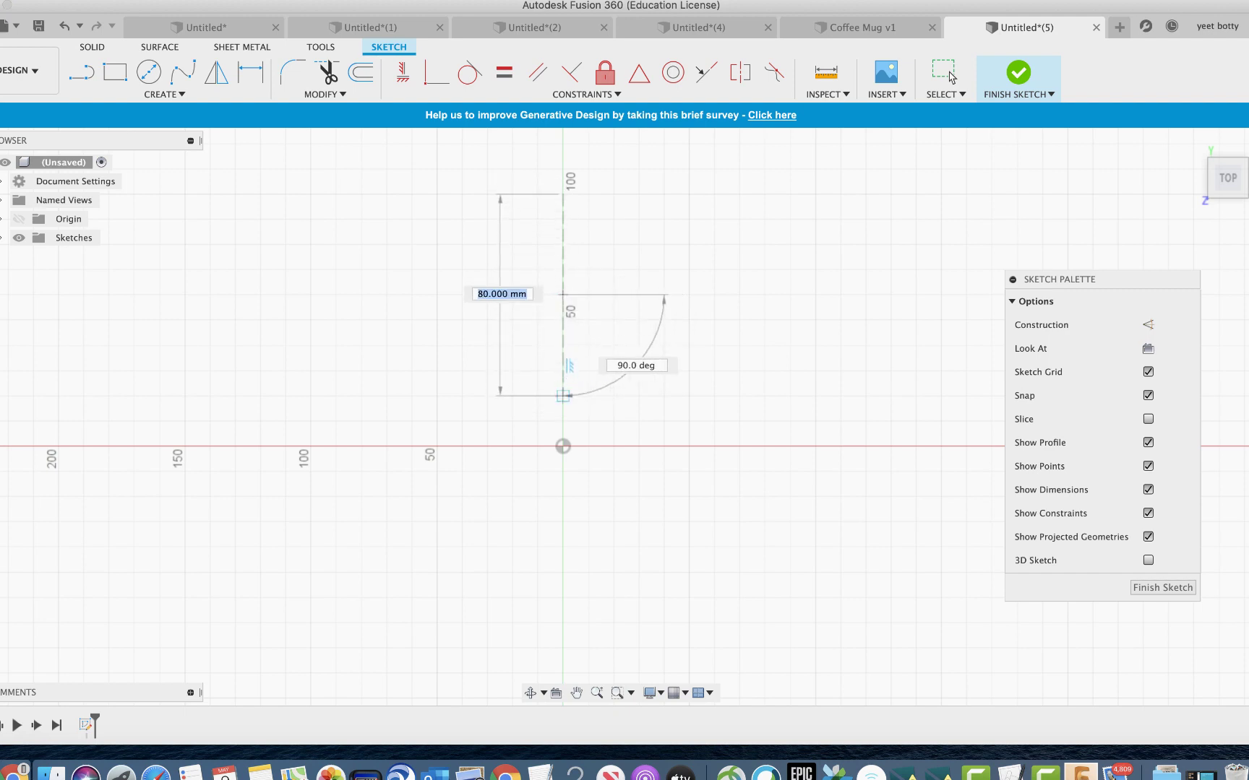
{"action": "left_click", "coordinate": [562, 396]}
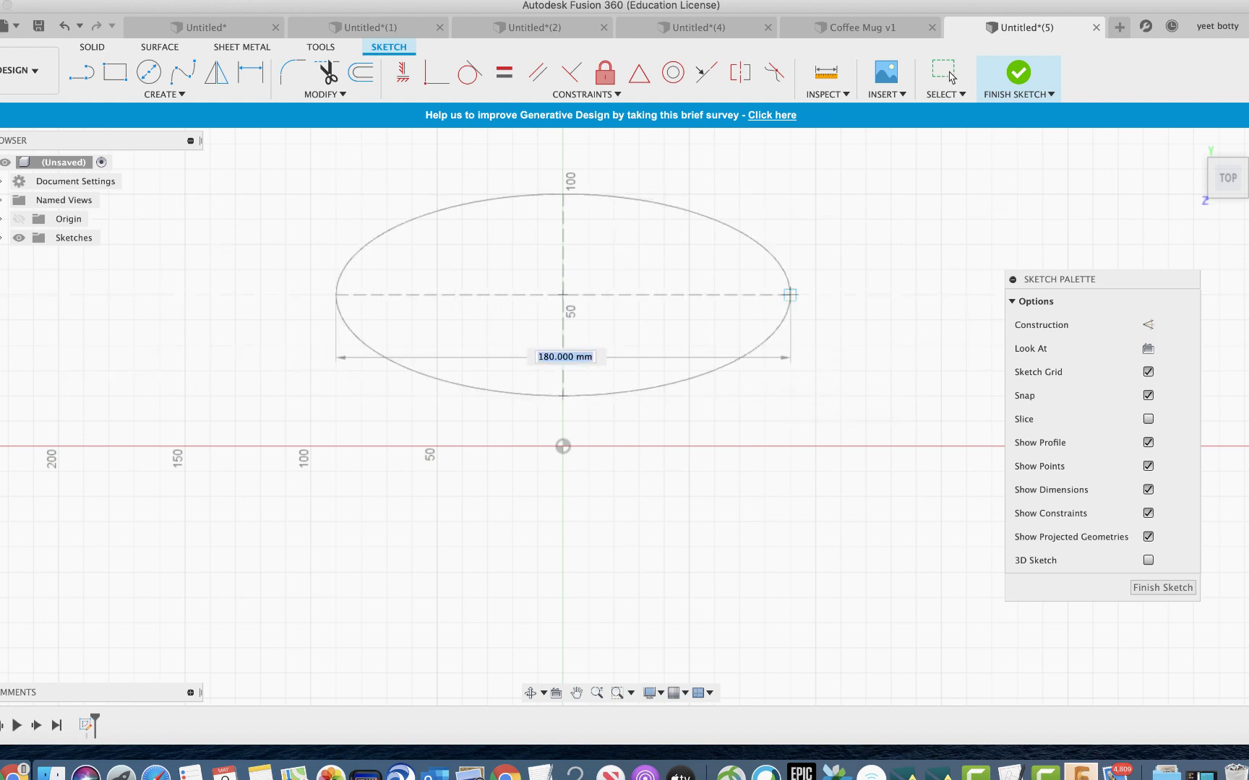
{"action": "right_click", "coordinate": [841, 328]}
{"action": "left_click", "coordinate": [897, 326]}
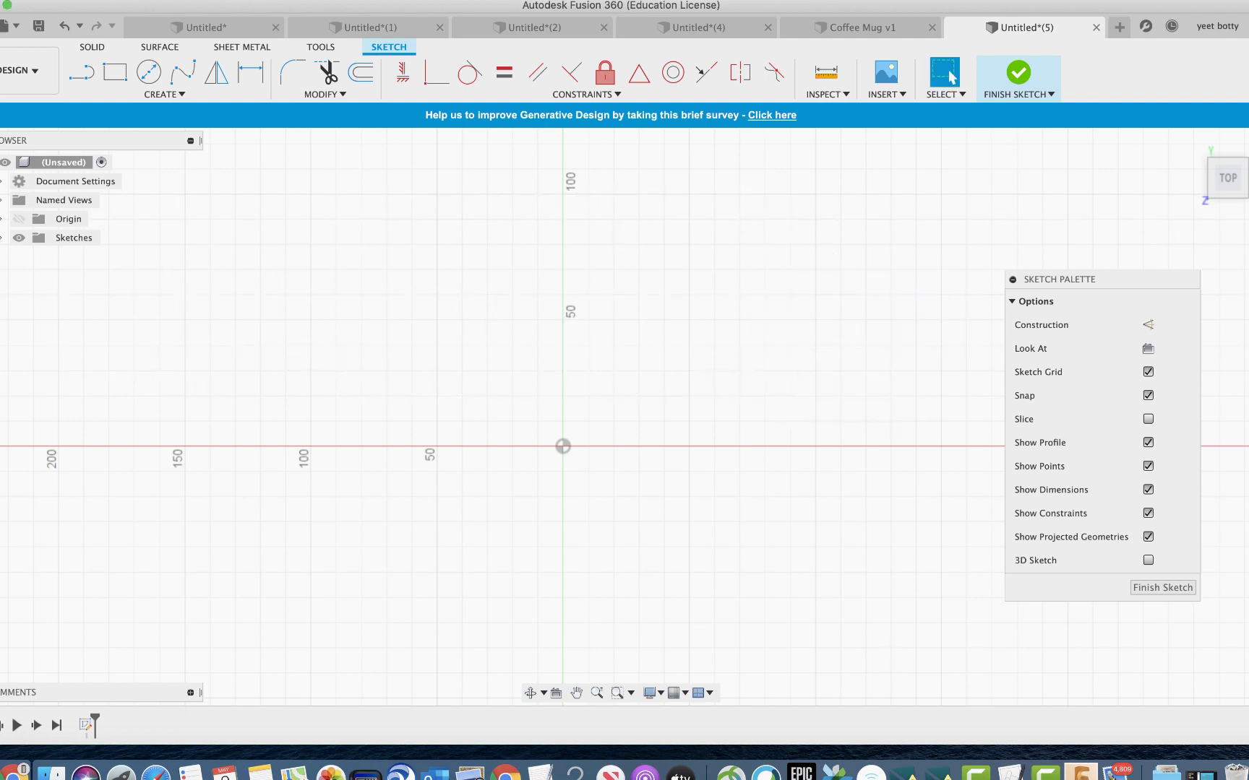
Step: Draw a narrow ellipse about 67 mm long along the Y axis, centred about 70 mm above the origin, and finish the sketch
{"action": "left_click", "coordinate": [164, 94]}
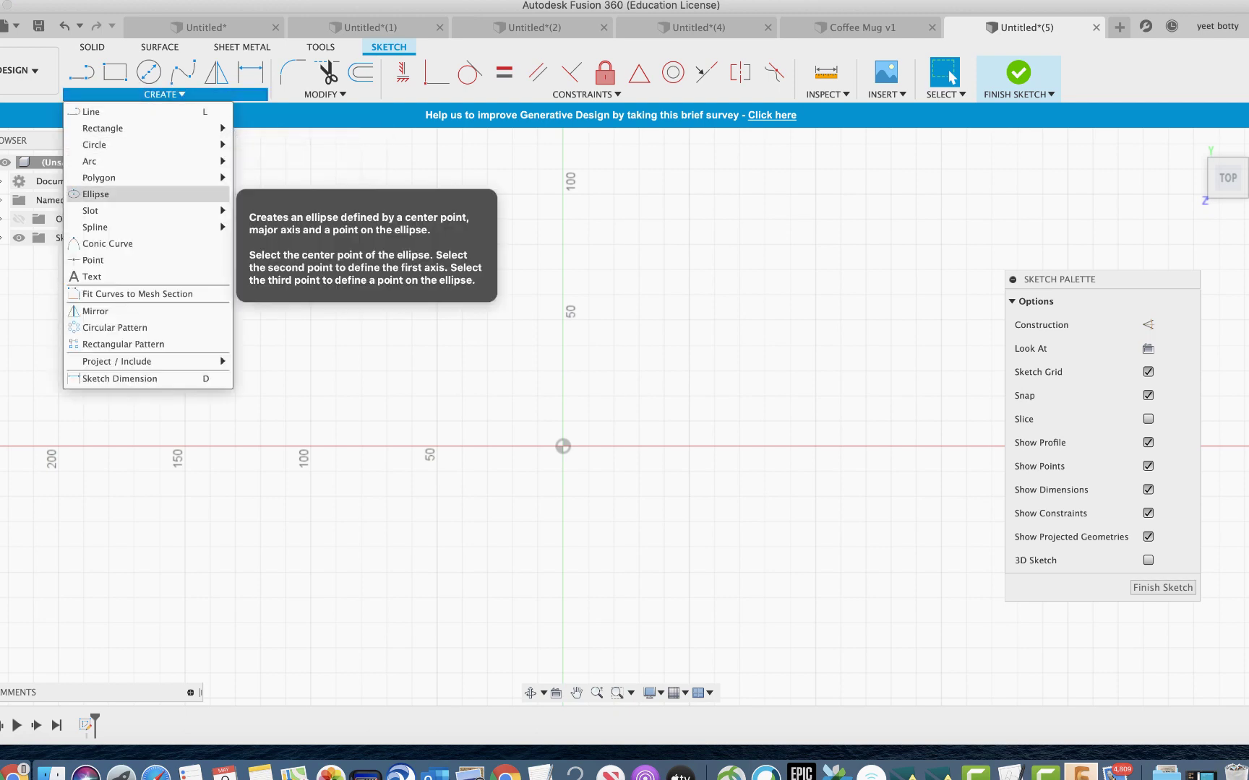
{"action": "left_click", "coordinate": [96, 194]}
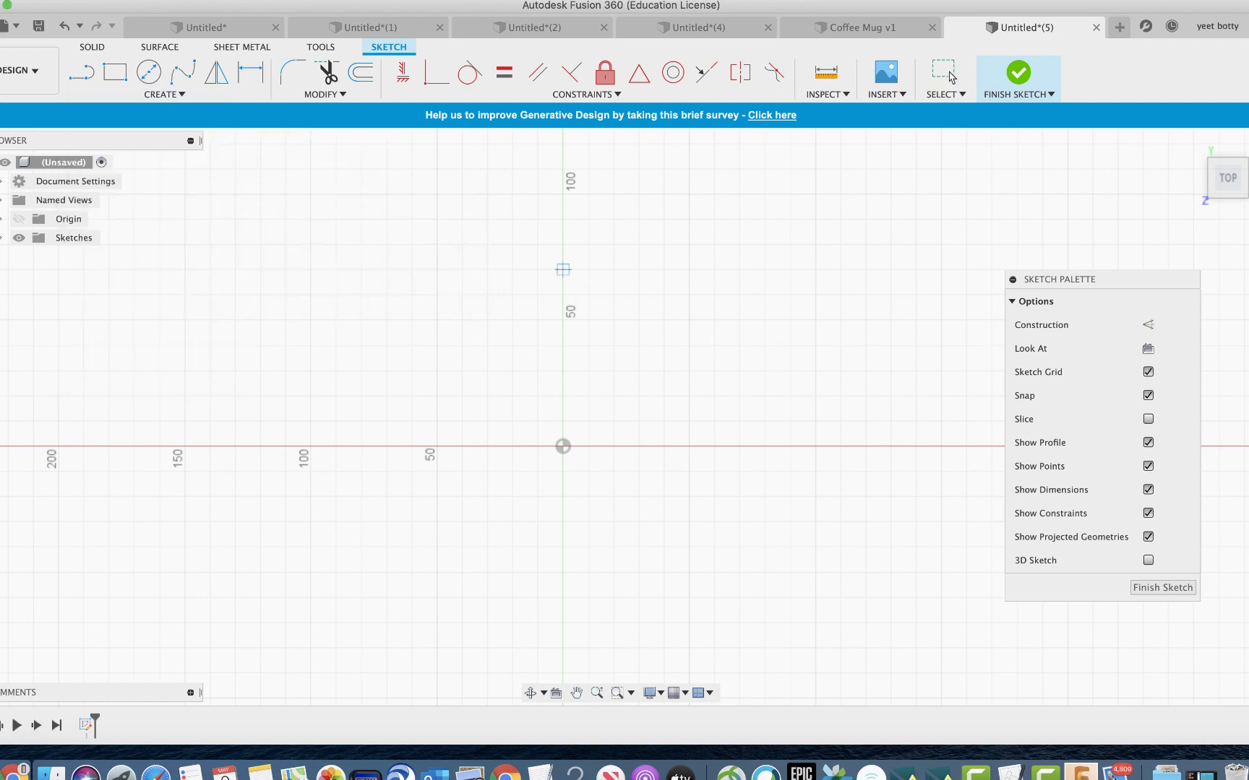
{"action": "left_click", "coordinate": [563, 269]}
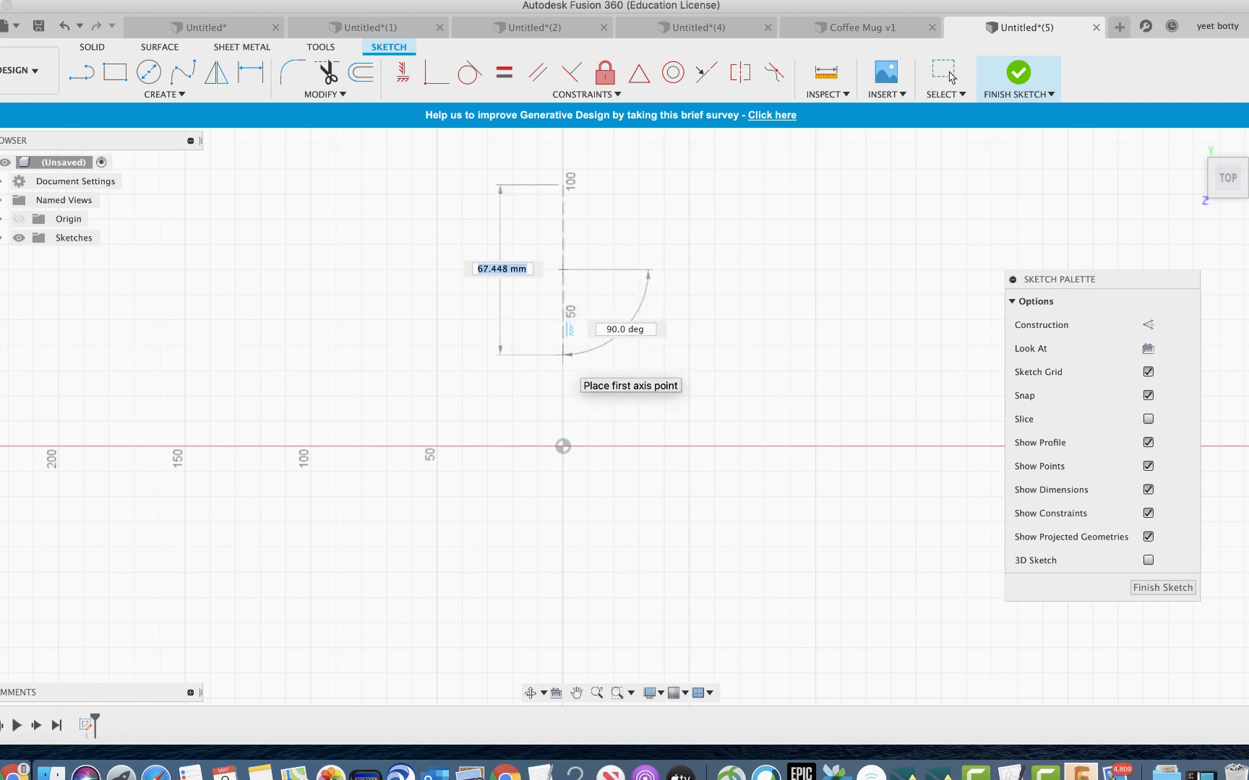
{"action": "key", "text": "Escape"}
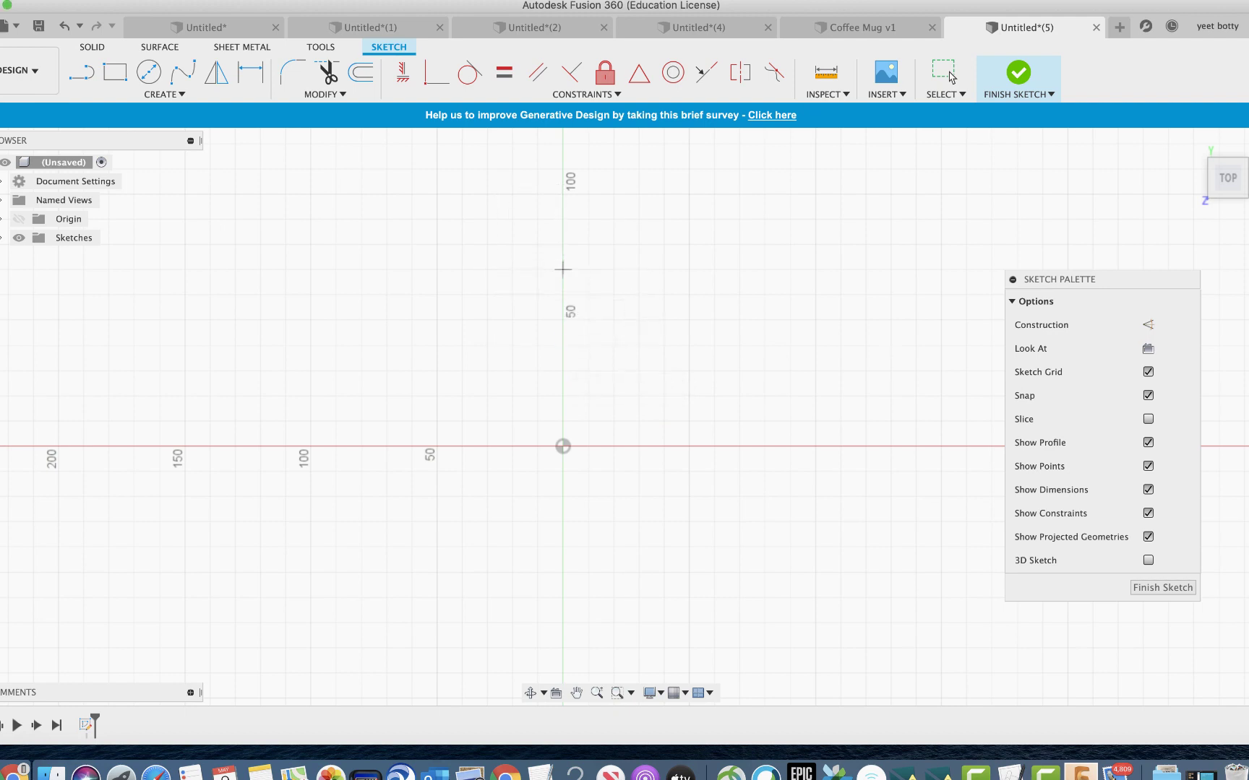
{"action": "left_click", "coordinate": [562, 269]}
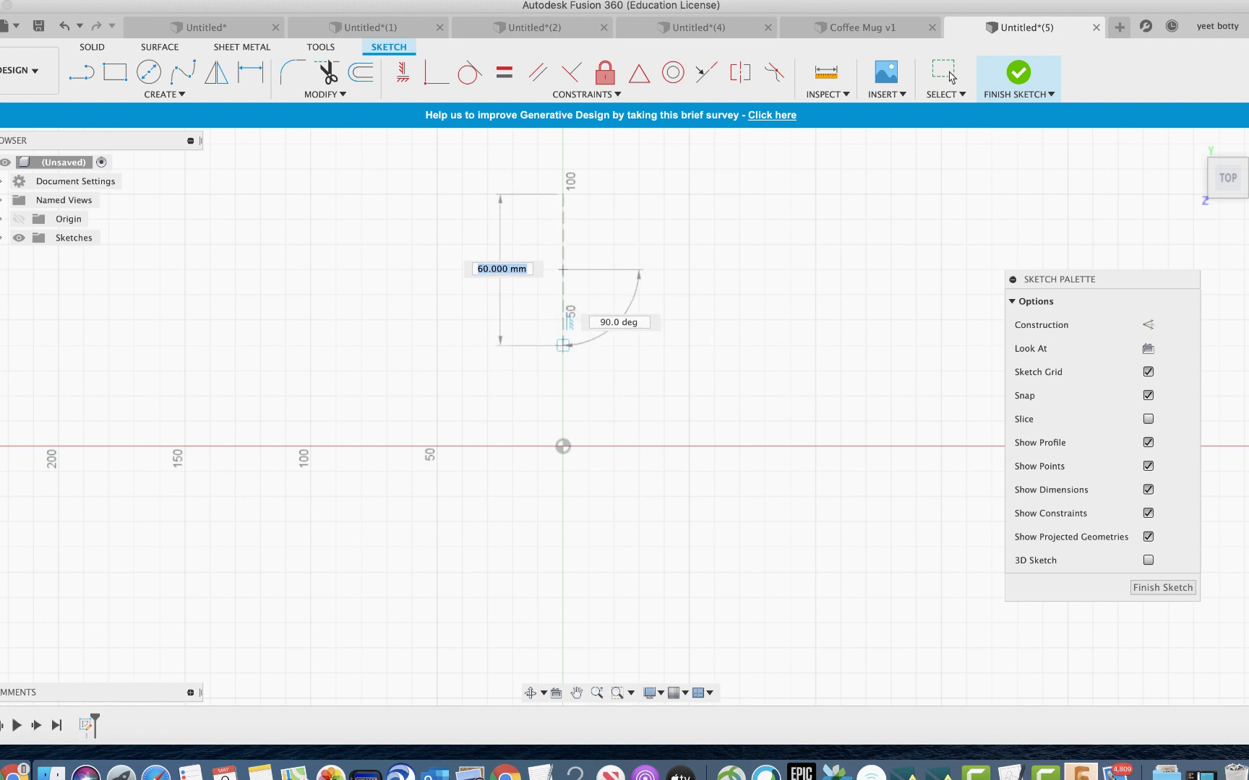
{"action": "left_click", "coordinate": [563, 345]}
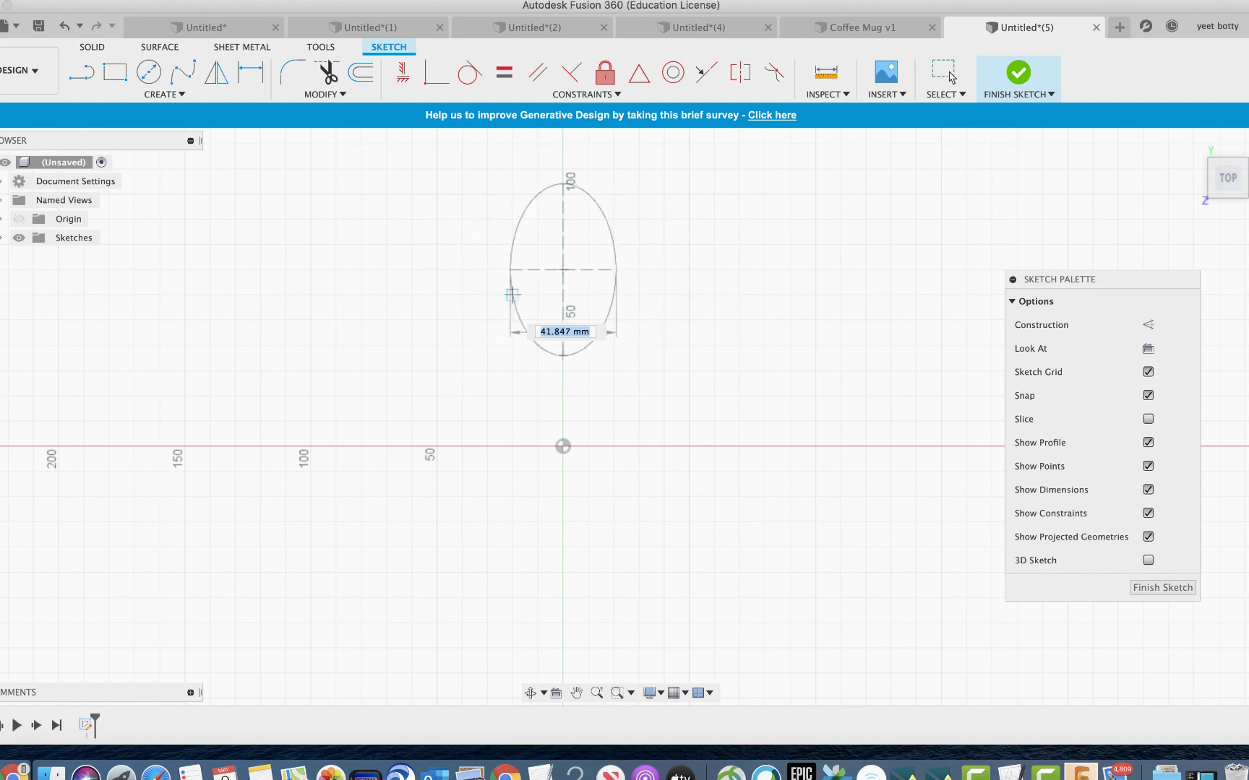
{"action": "left_click", "coordinate": [538, 303]}
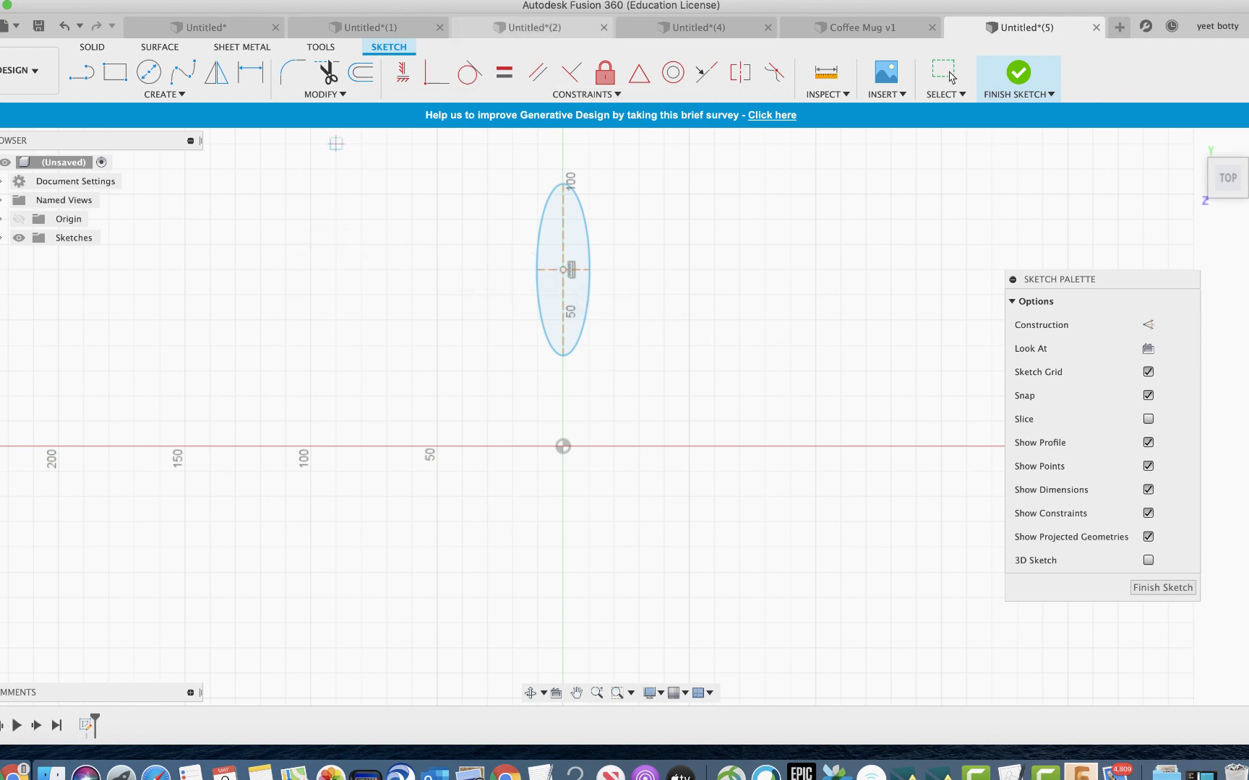
{"action": "left_click", "coordinate": [1018, 72]}
{"action": "left_click", "coordinate": [1018, 72]}
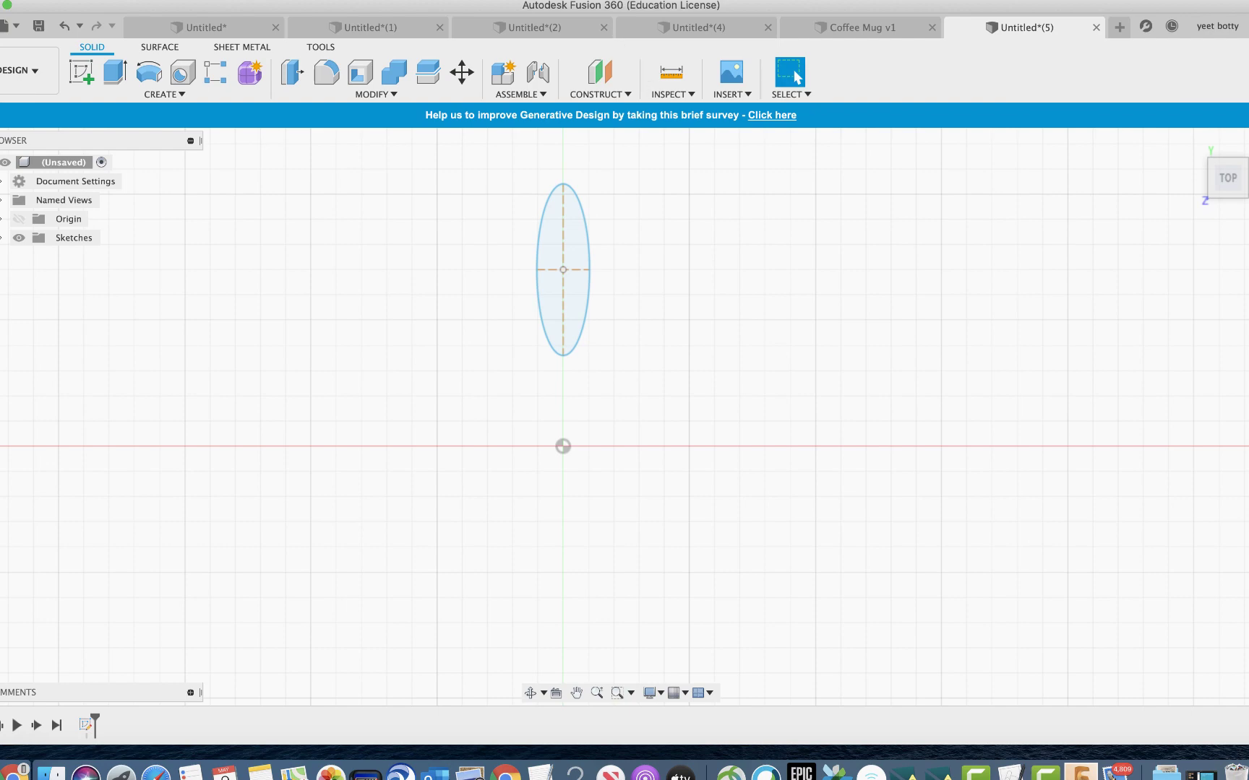
Step: Try a construction plane offset 30 mm from the XZ plane and undo it
{"action": "mouse_move", "coordinate": [624, 416]}
{"action": "middle_mouse_down"}
{"action": "mouse_move", "coordinate": [490, 410]}
{"action": "mouse_move", "coordinate": [577, 443]}
{"action": "mouse_move", "coordinate": [438, 501]}
{"action": "mouse_move", "coordinate": [239, 498]}
{"action": "mouse_move", "coordinate": [235, 426]}
{"action": "middle_mouse_up"}
{"action": "middle_click_drag", "start_coordinate": [797, 77], "coordinate": [797, 78], "text": "shift"}
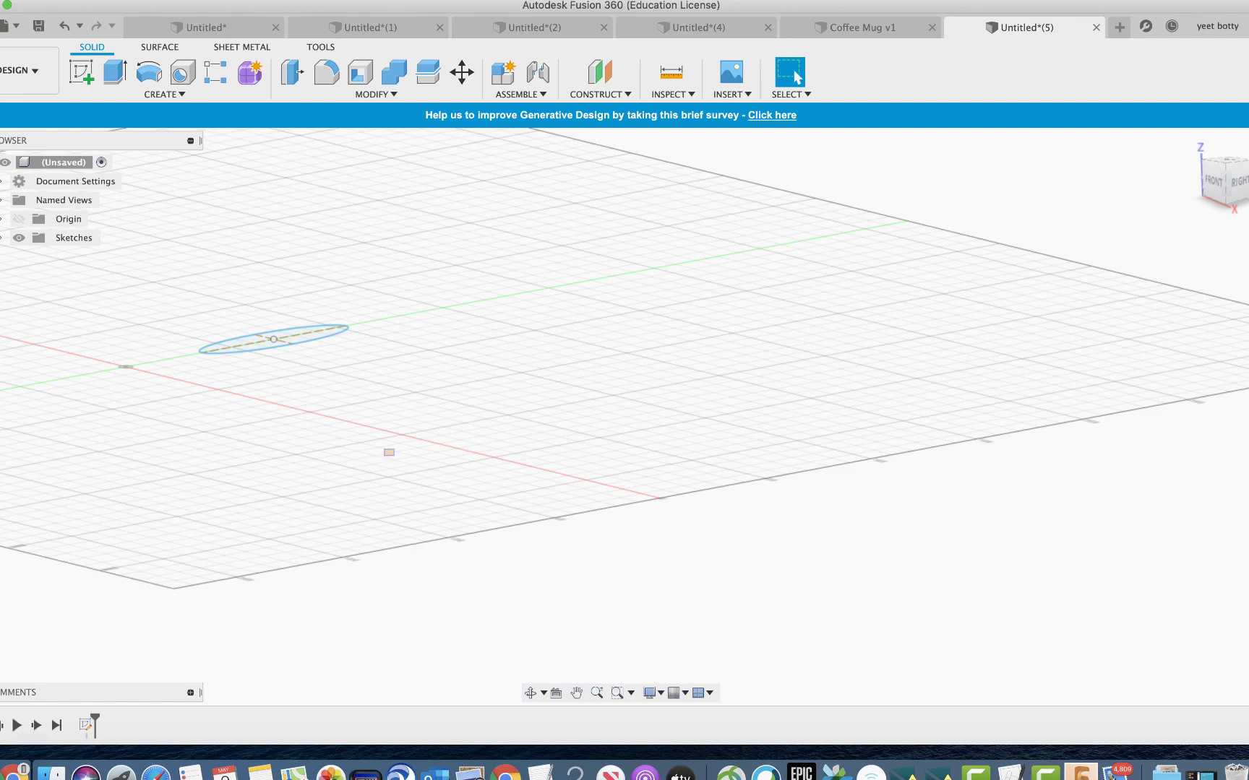
{"action": "left_click_drag", "start_coordinate": [384, 456], "coordinate": [1031, 179]}
{"action": "middle_click_drag", "start_coordinate": [273, 339], "coordinate": [310, 362], "text": "shift"}
{"action": "middle_click_drag", "start_coordinate": [675, 383], "coordinate": [611, 401], "text": "shift"}
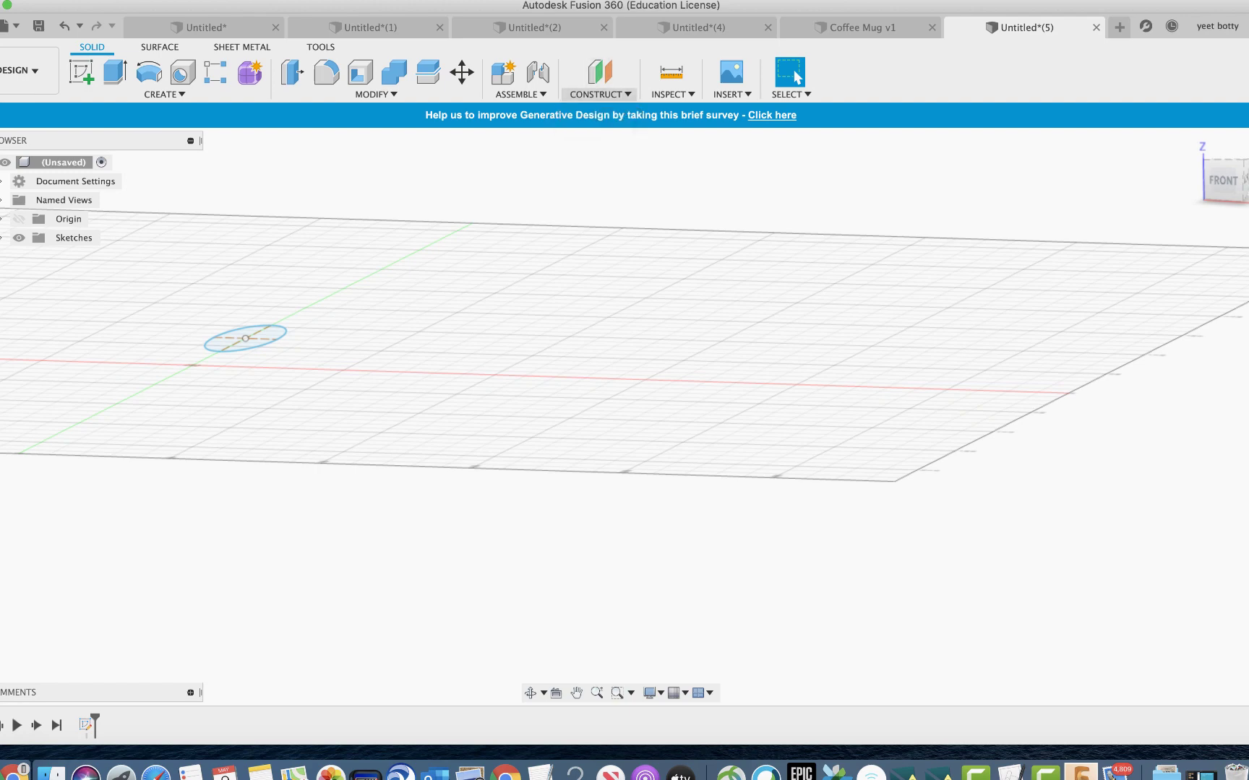
{"action": "left_click", "coordinate": [597, 94]}
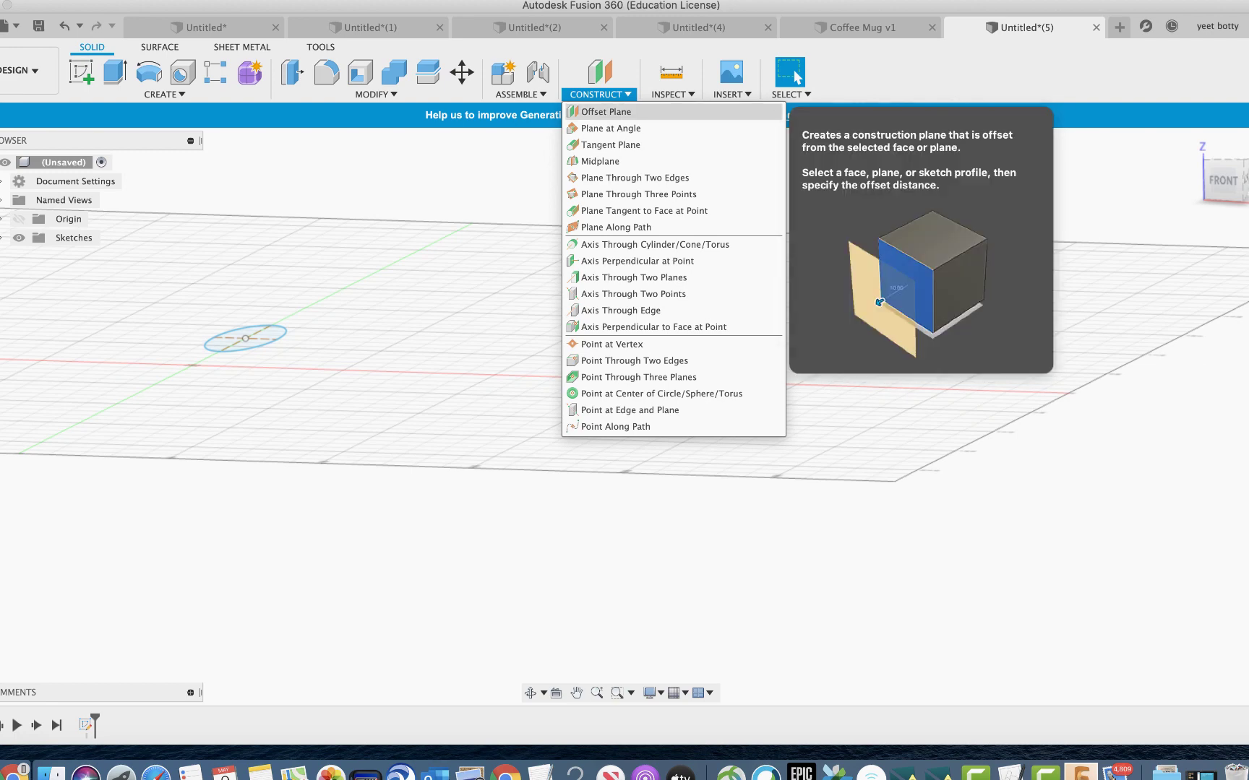
{"action": "left_click", "coordinate": [606, 111]}
{"action": "left_click", "coordinate": [597, 94]}
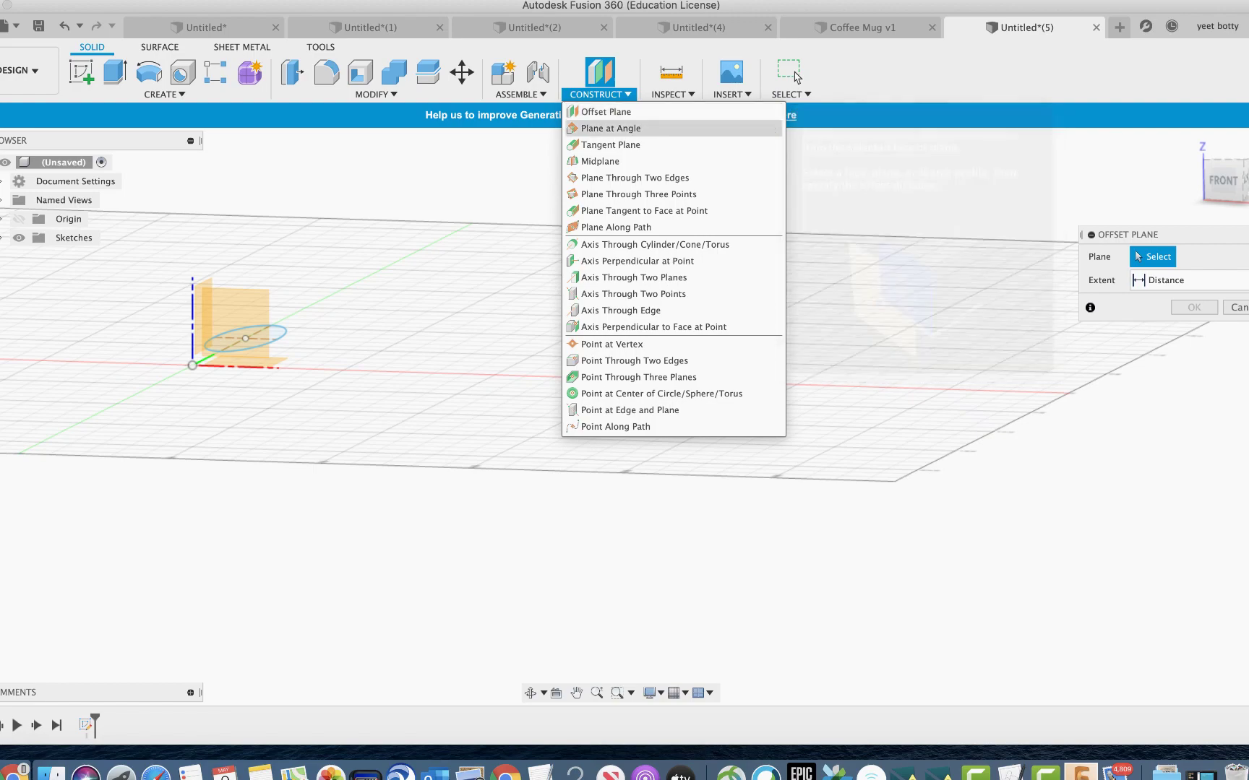
{"action": "middle_click_drag", "start_coordinate": [215, 457], "coordinate": [174, 515]}
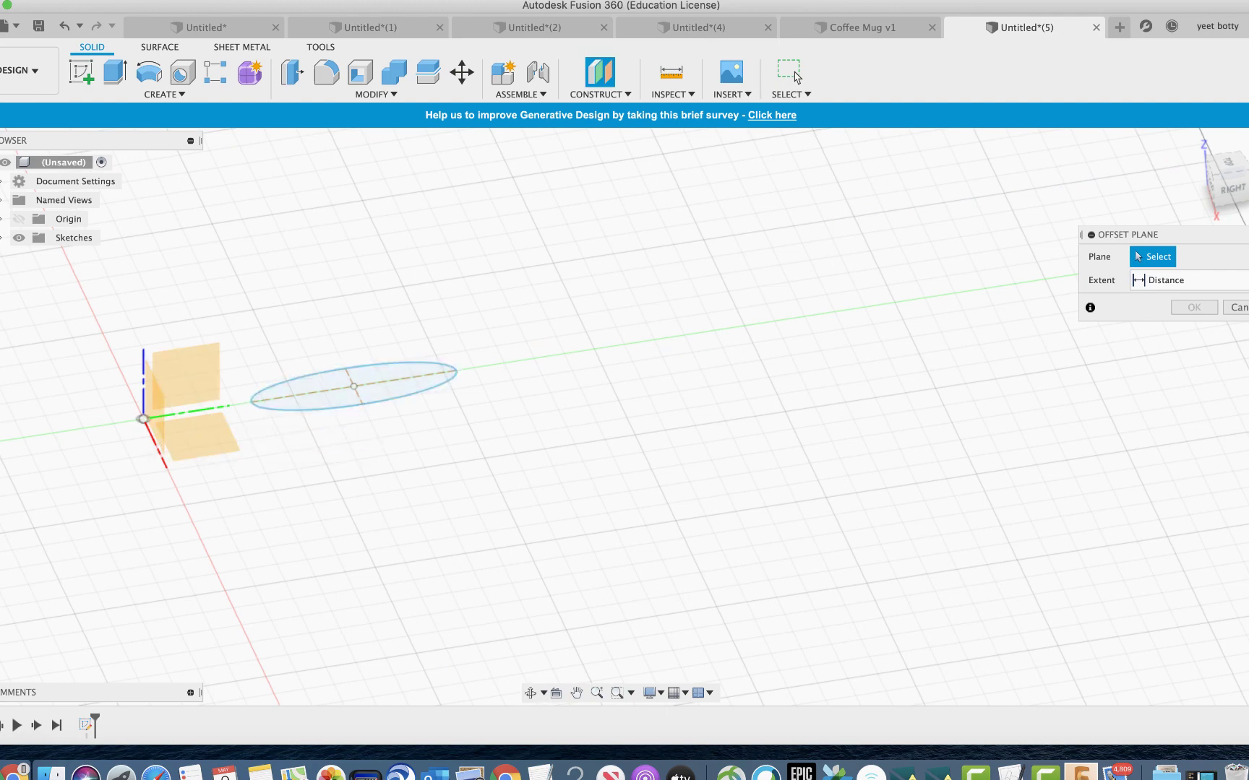
{"action": "left_click", "coordinate": [155, 396]}
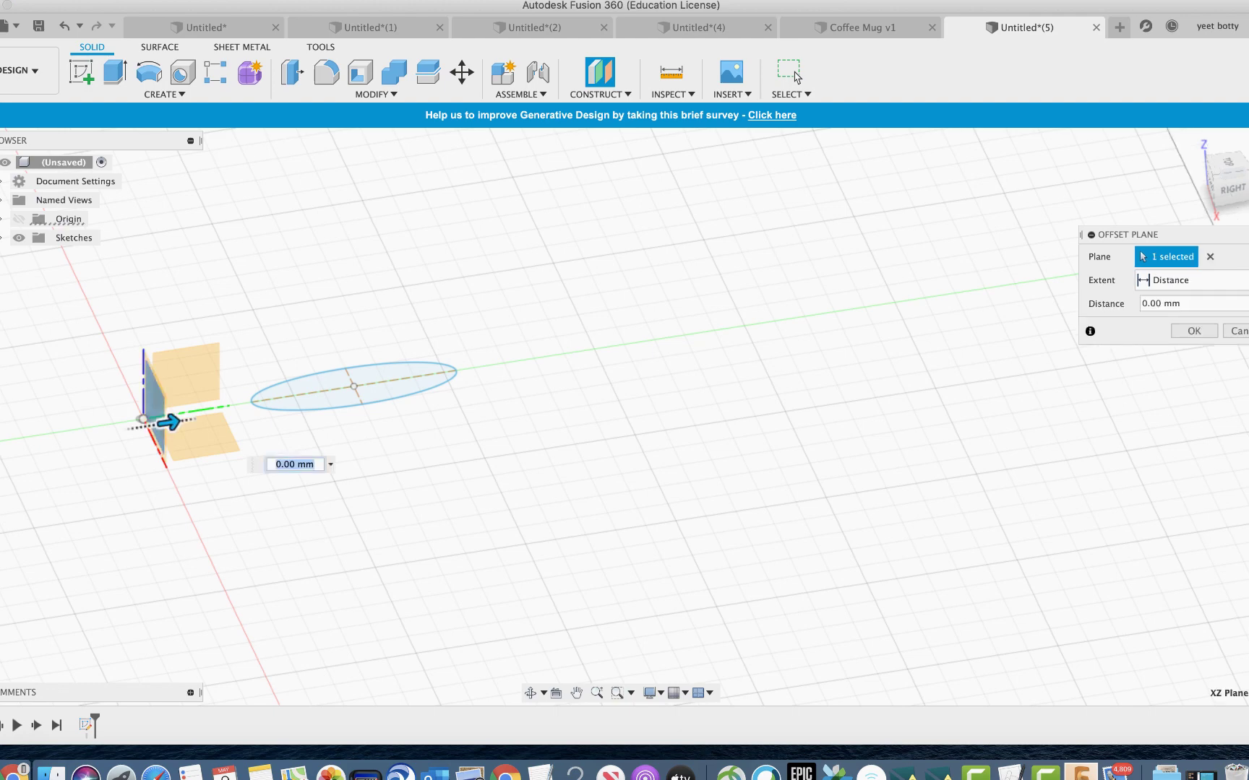
{"action": "left_click_drag", "start_coordinate": [169, 423], "coordinate": [260, 408]}
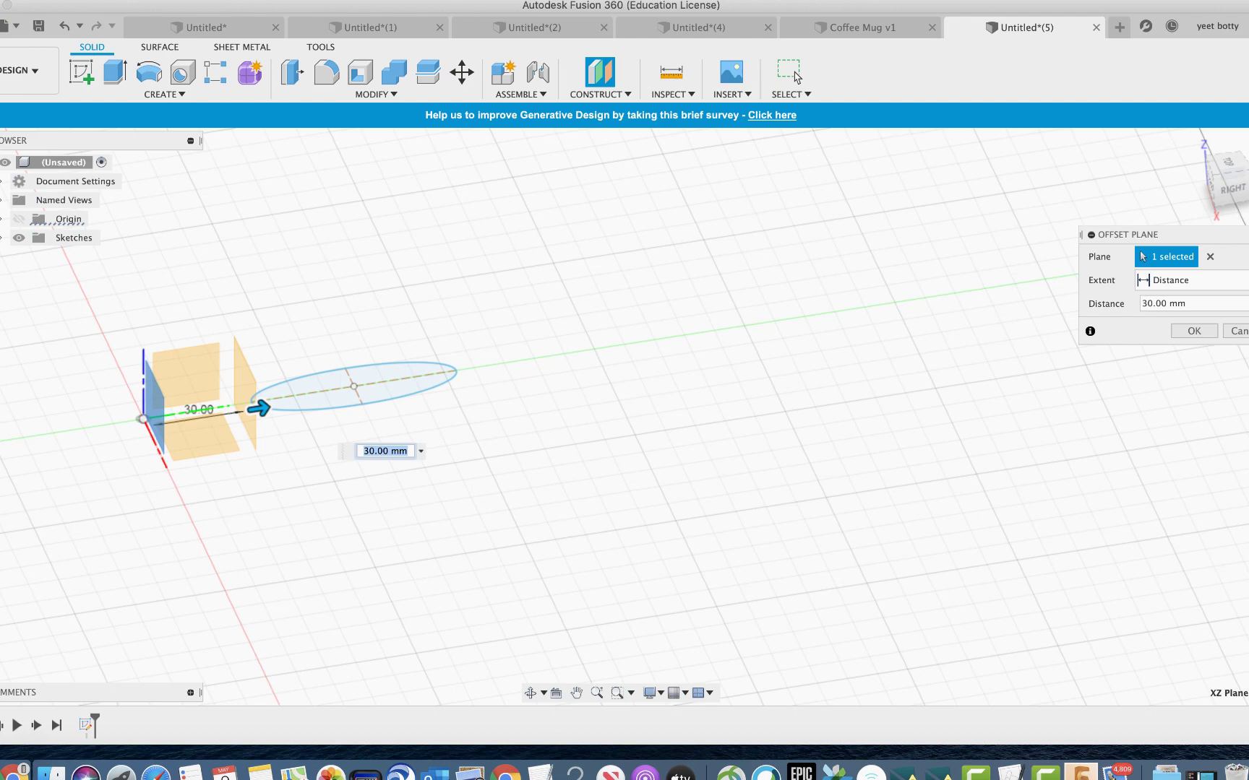
{"action": "middle_click_drag", "start_coordinate": [405, 365], "coordinate": [304, 379], "text": "shift"}
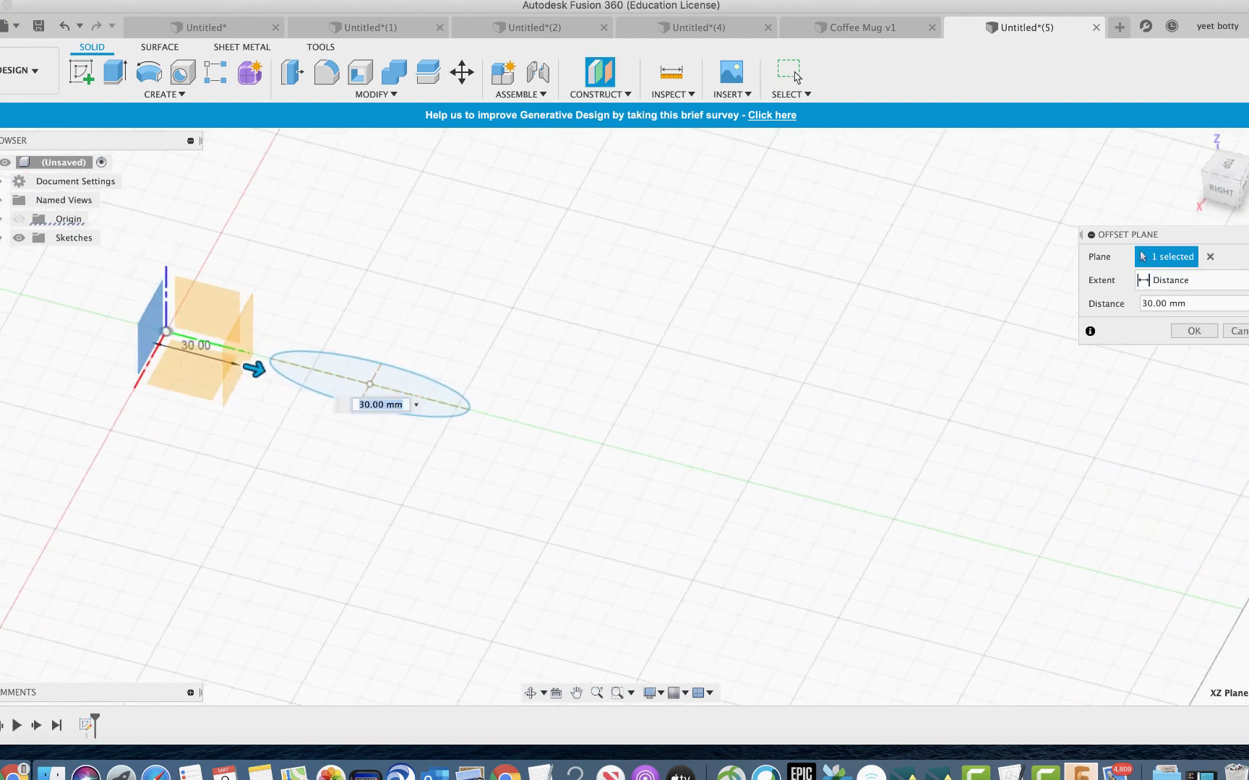
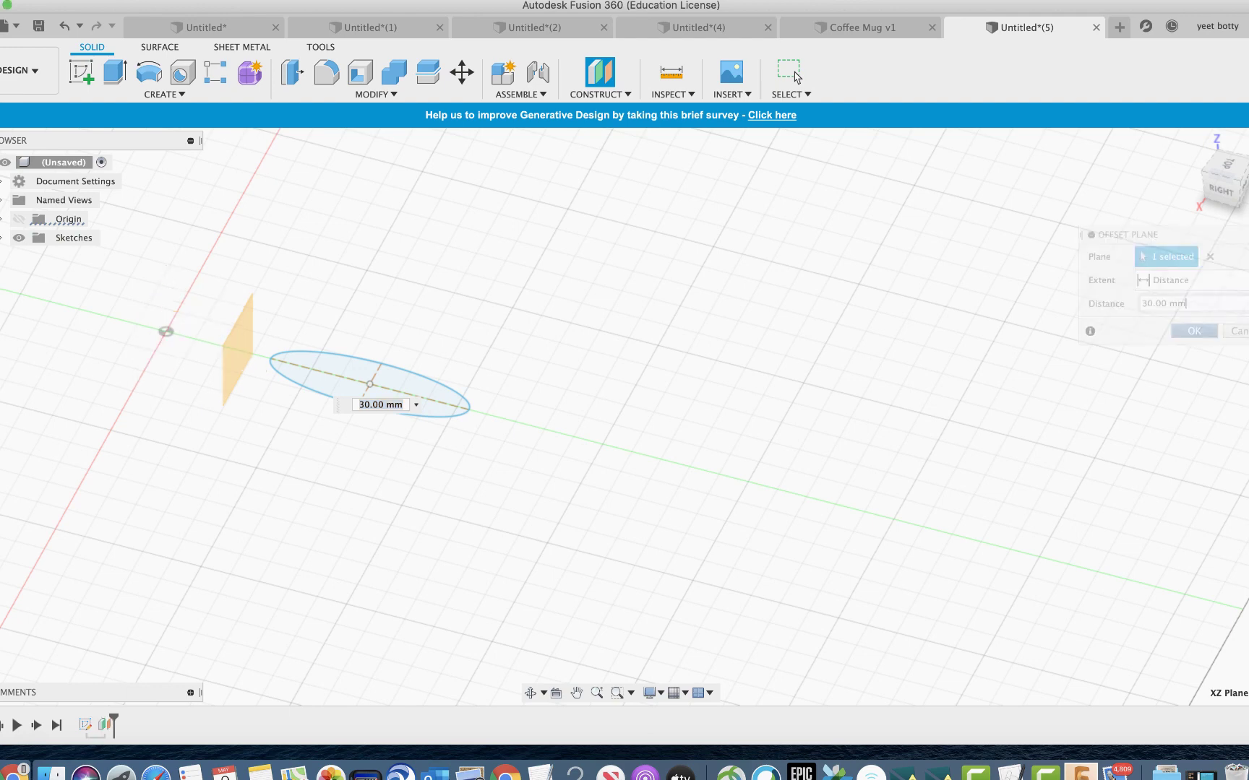
{"action": "key", "text": "super+z"}
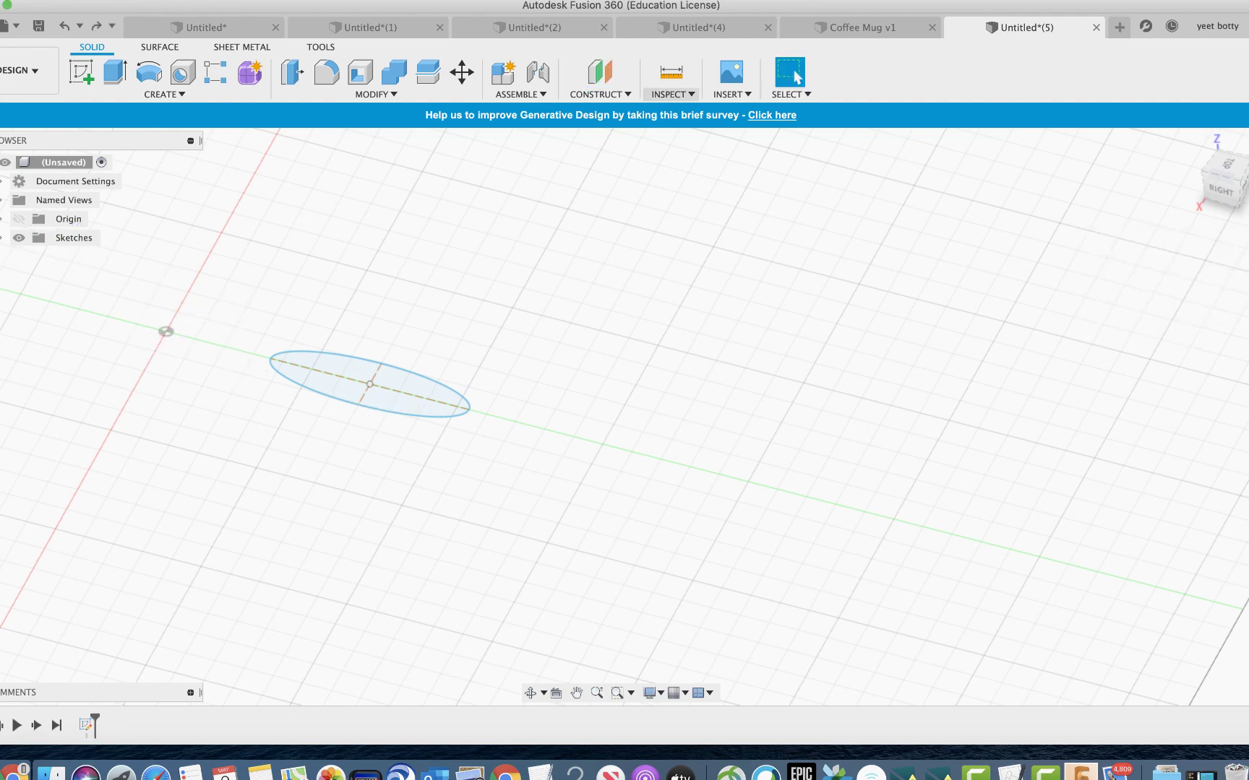
Step: Create a construction plane offset 30 mm from the XZ plane toward the ellipse
{"action": "left_click", "coordinate": [599, 94]}
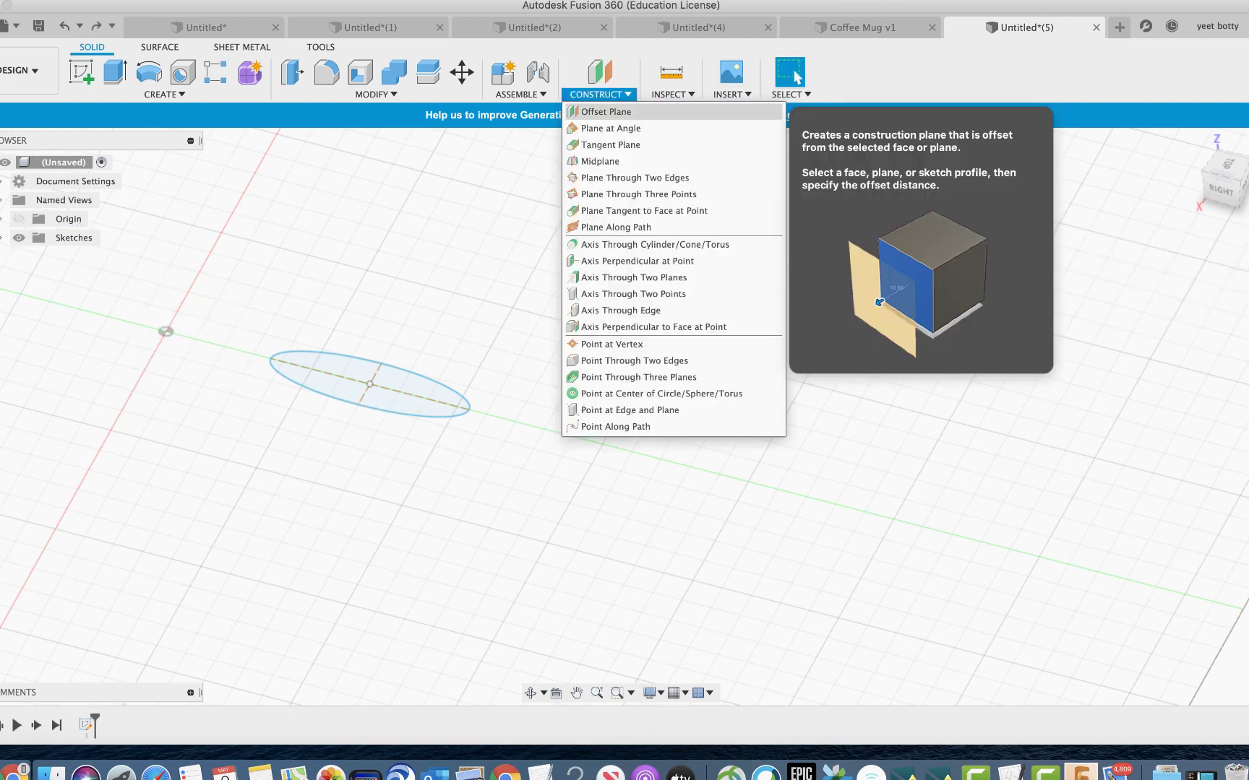
{"action": "left_click", "coordinate": [603, 112]}
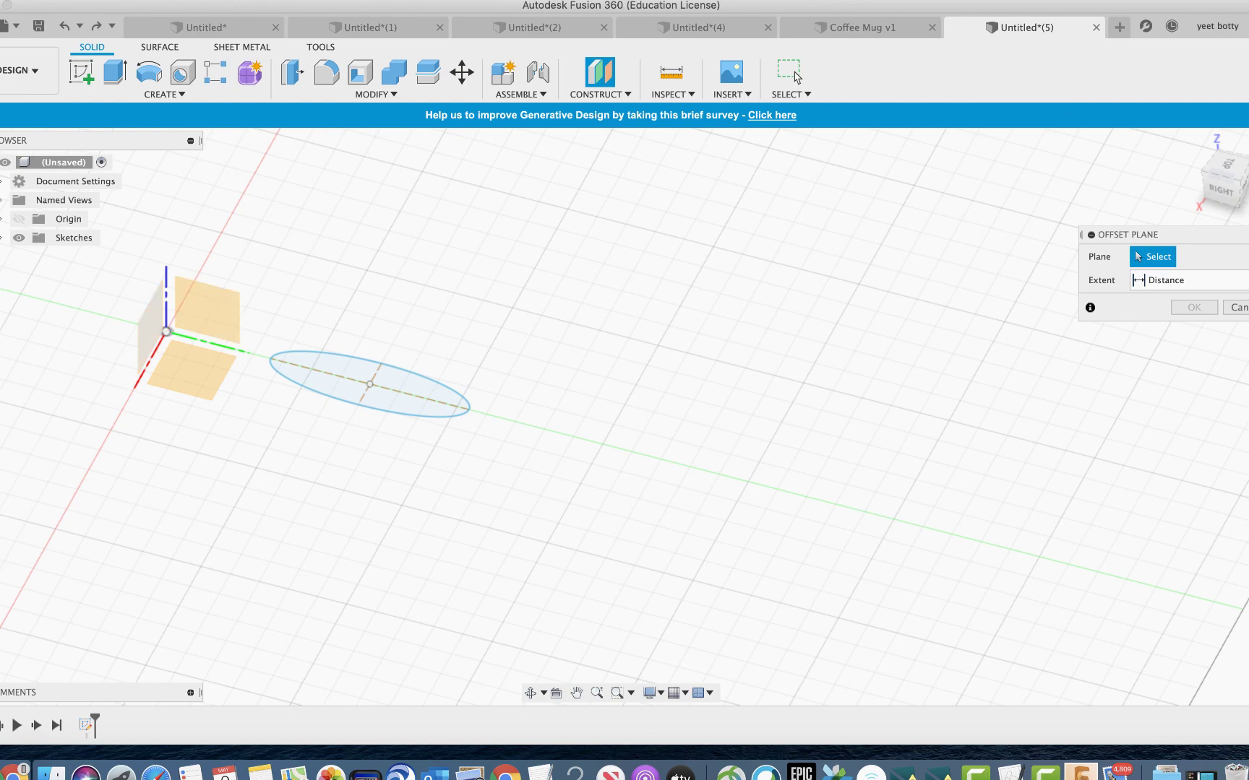
{"action": "left_click", "coordinate": [152, 340]}
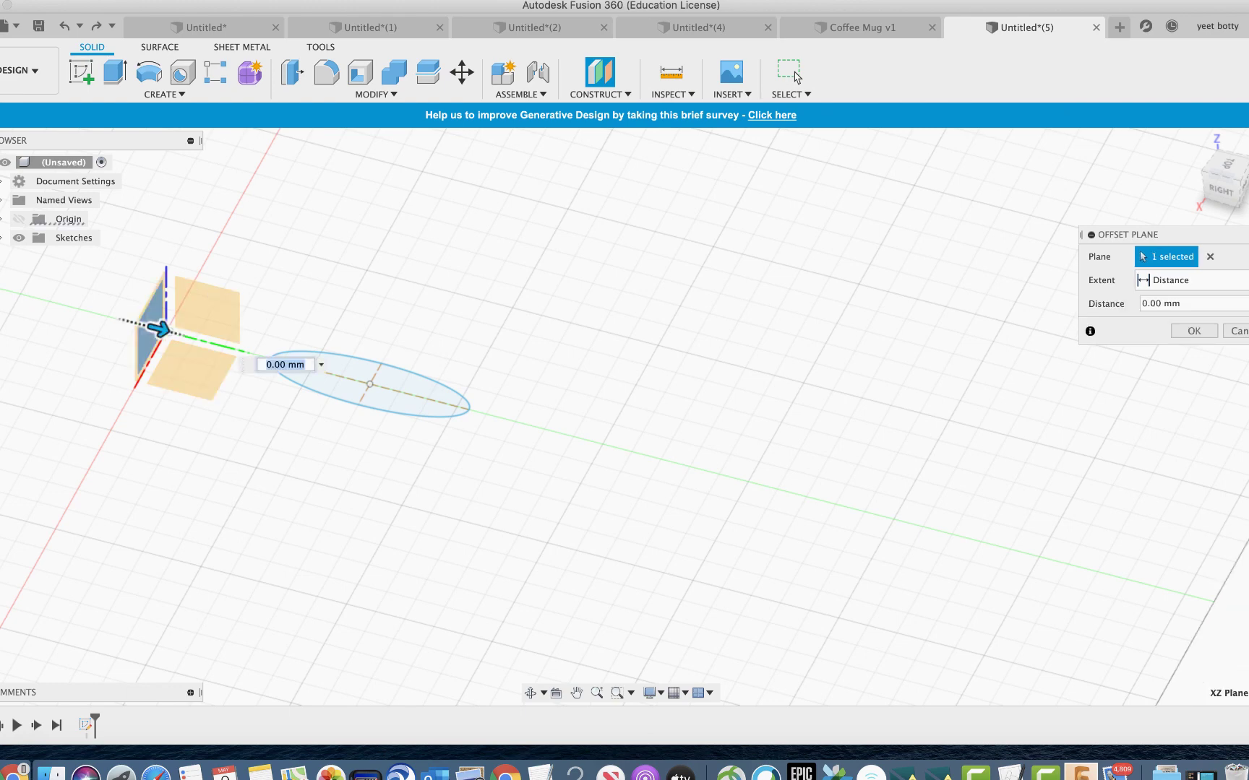
{"action": "left_click_drag", "start_coordinate": [161, 329], "coordinate": [247, 352]}
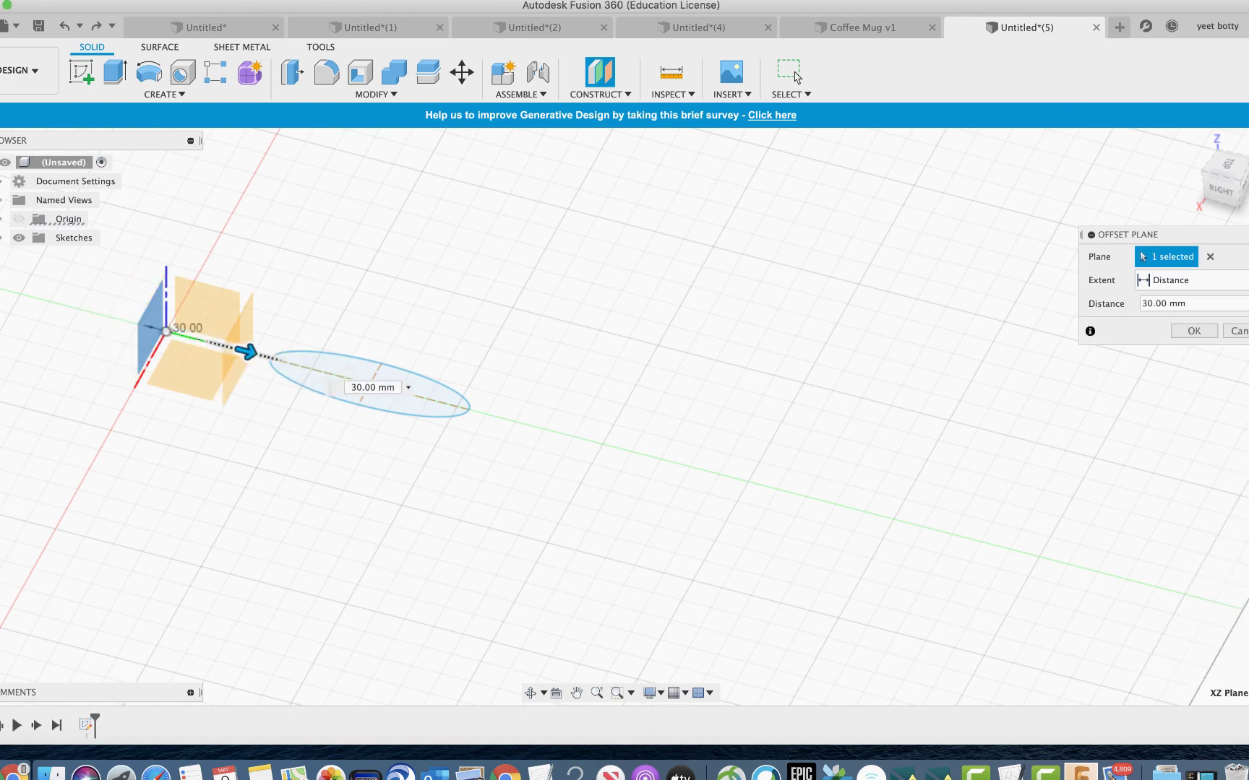
{"action": "key", "text": "Return"}
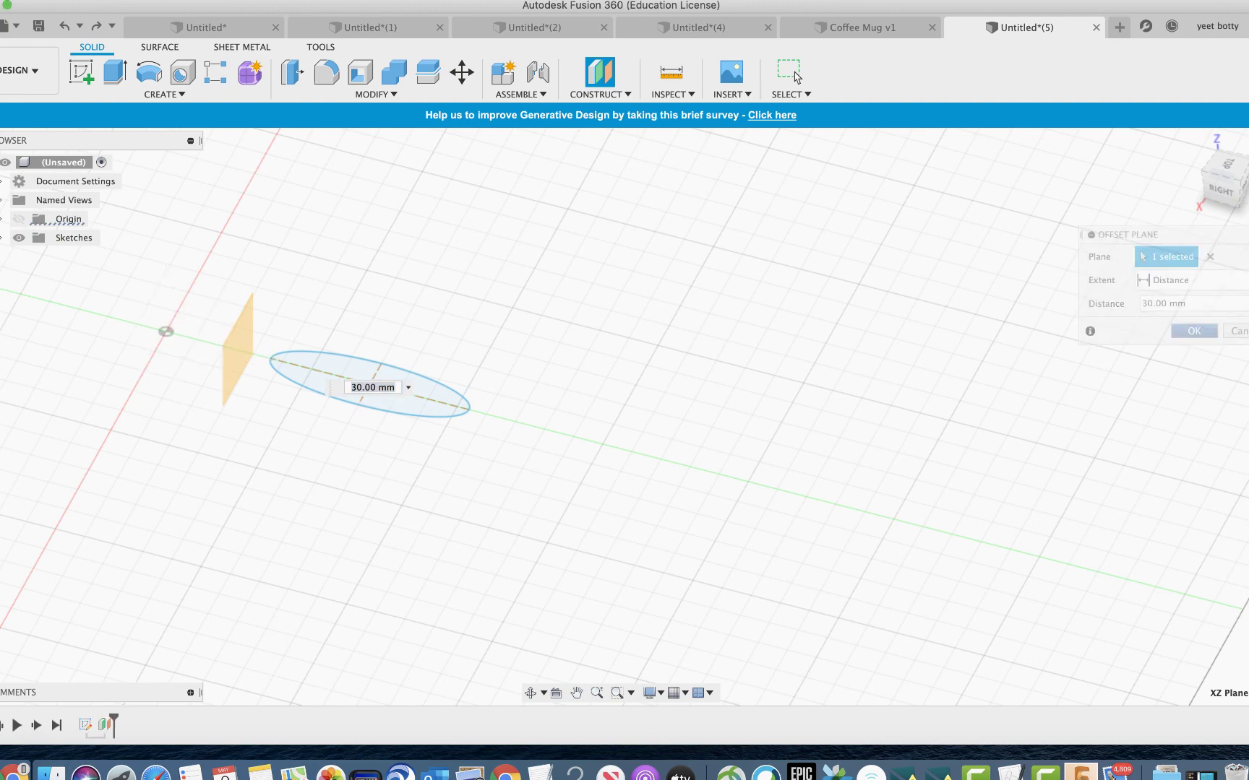
Step: Start a new sketch on the construction plane offset 30 mm from the XZ plane
{"action": "middle_click_drag", "start_coordinate": [351, 367], "coordinate": [289, 367], "text": "shift"}
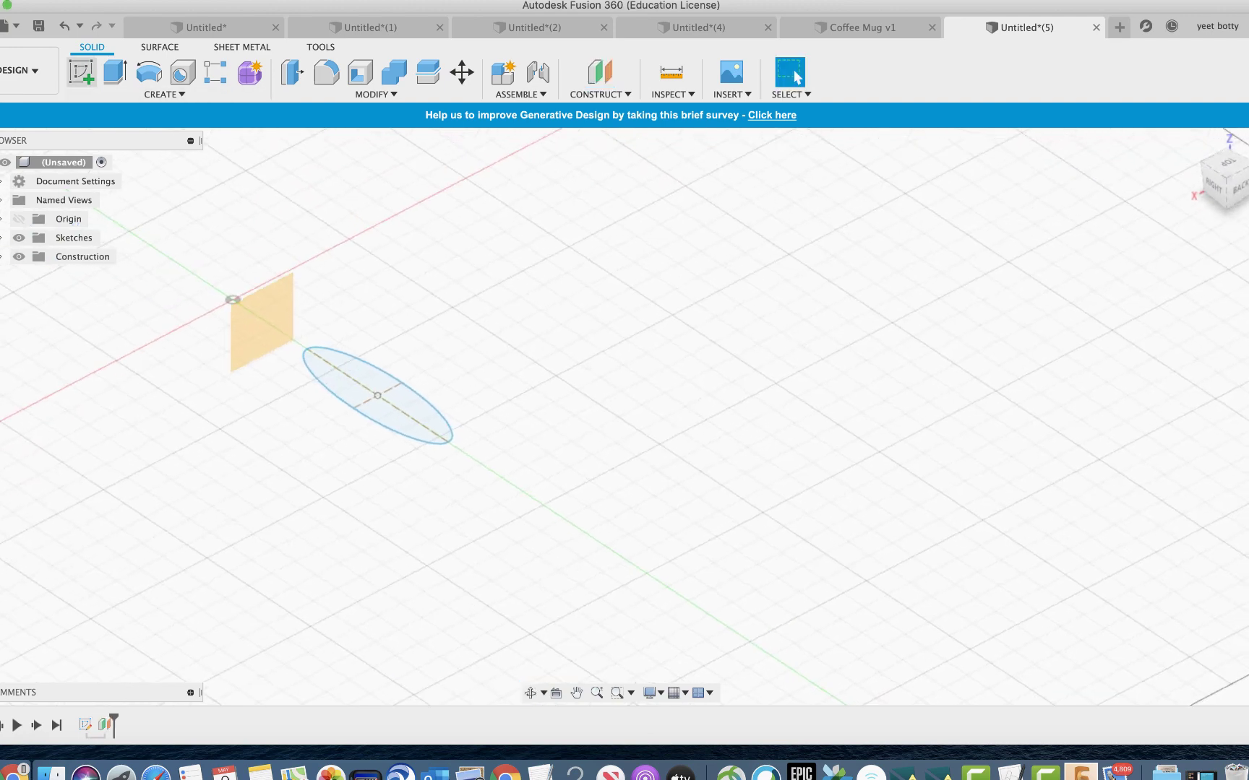
{"action": "left_click", "coordinate": [81, 72]}
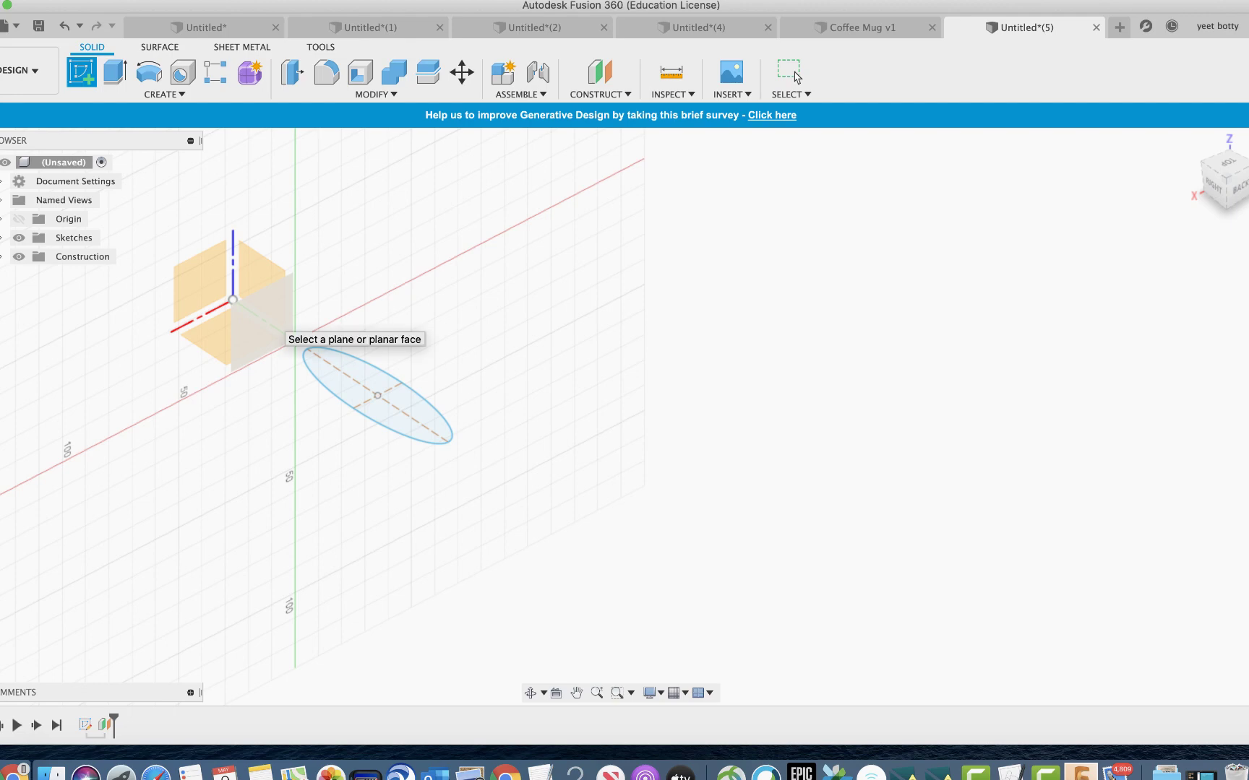
{"action": "left_click", "coordinate": [275, 328]}
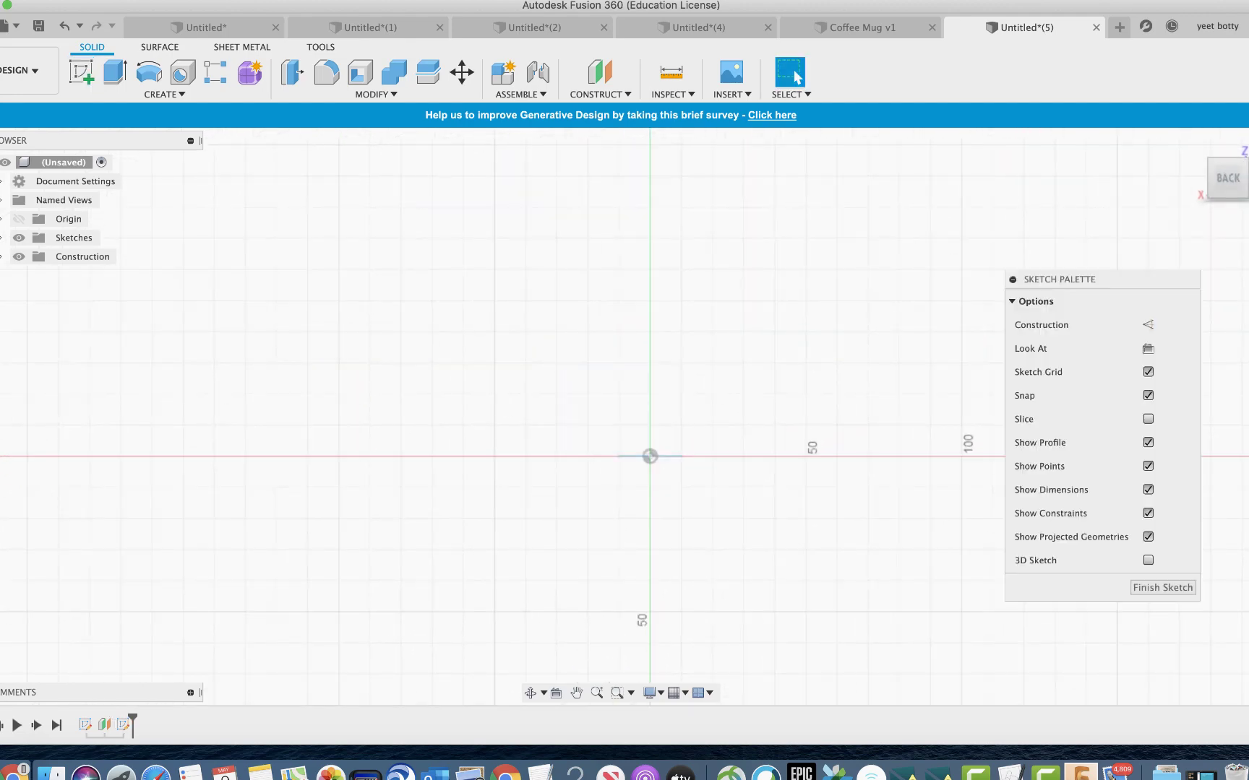
Step: Draw an upright ellipse centred about 50 mm above the origin, its long axis ending at the origin and its short axis 50 mm, and finish the sketch
{"action": "left_click", "coordinate": [164, 94]}
{"action": "mouse_move", "coordinate": [145, 144]}
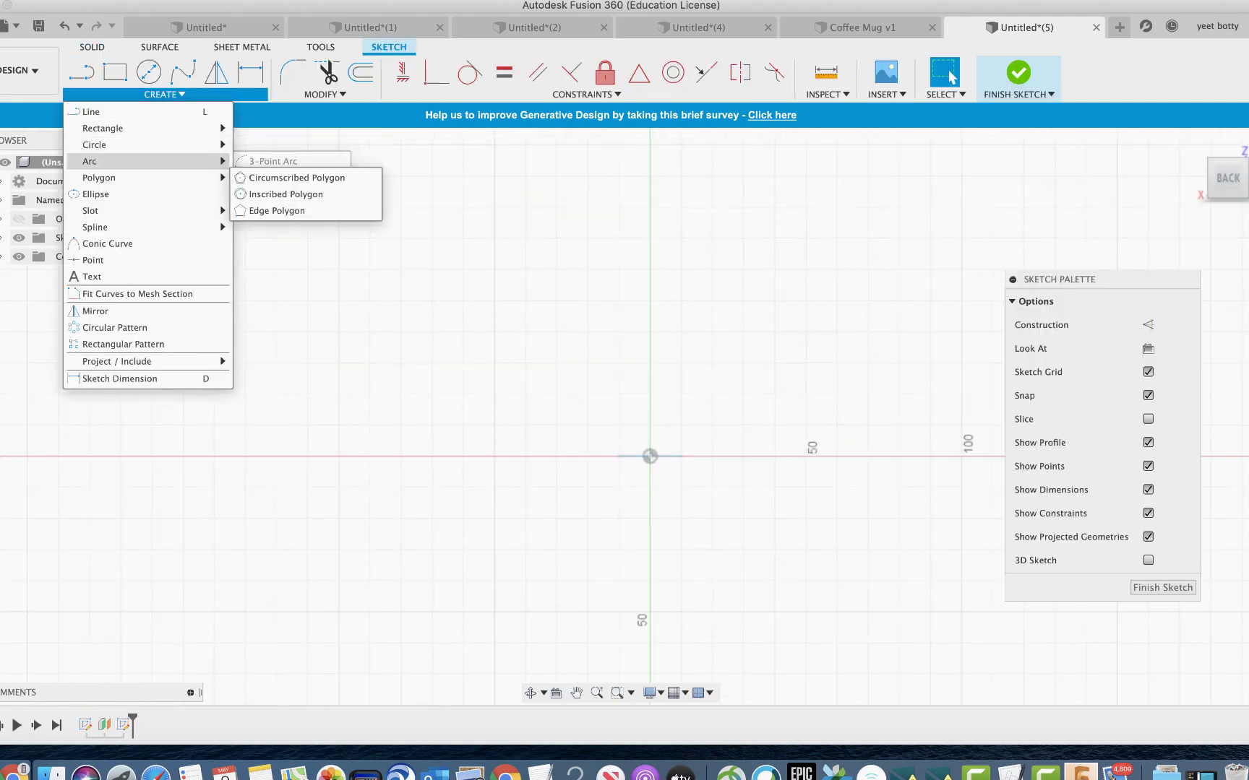
{"action": "left_click", "coordinate": [94, 194]}
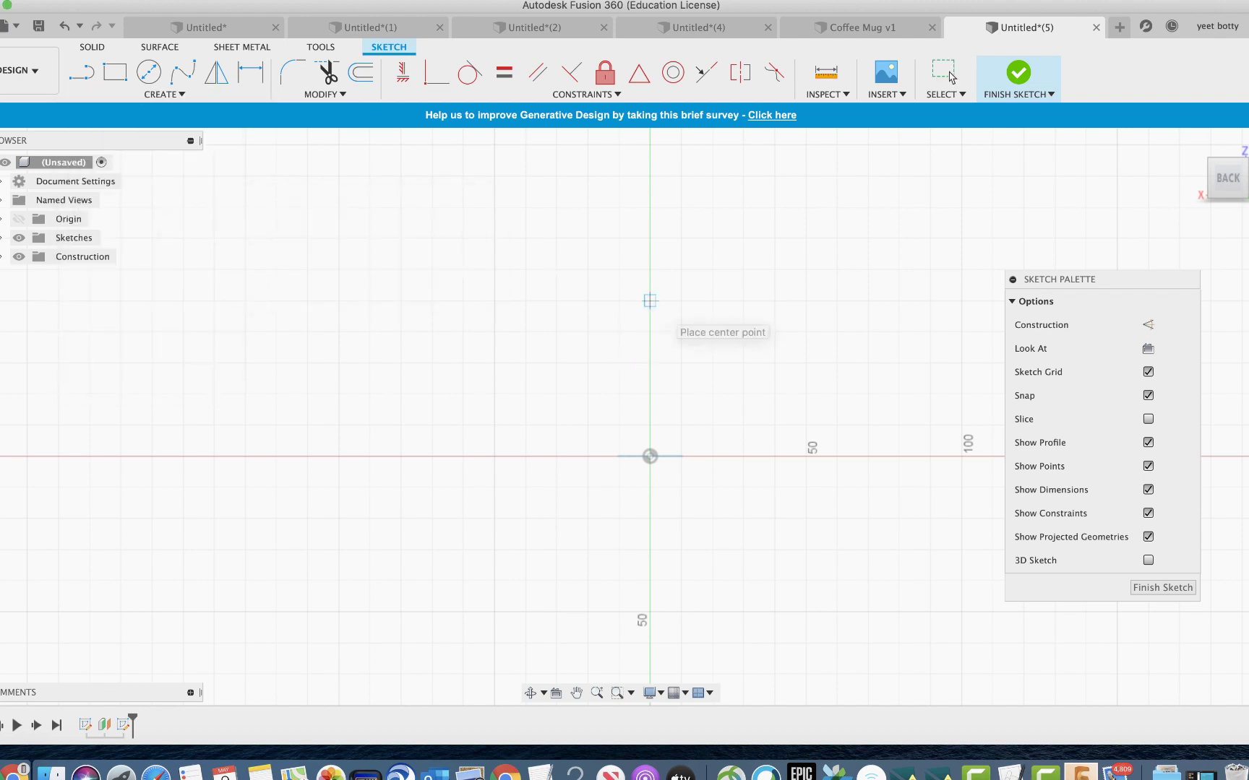
{"action": "left_click", "coordinate": [650, 301]}
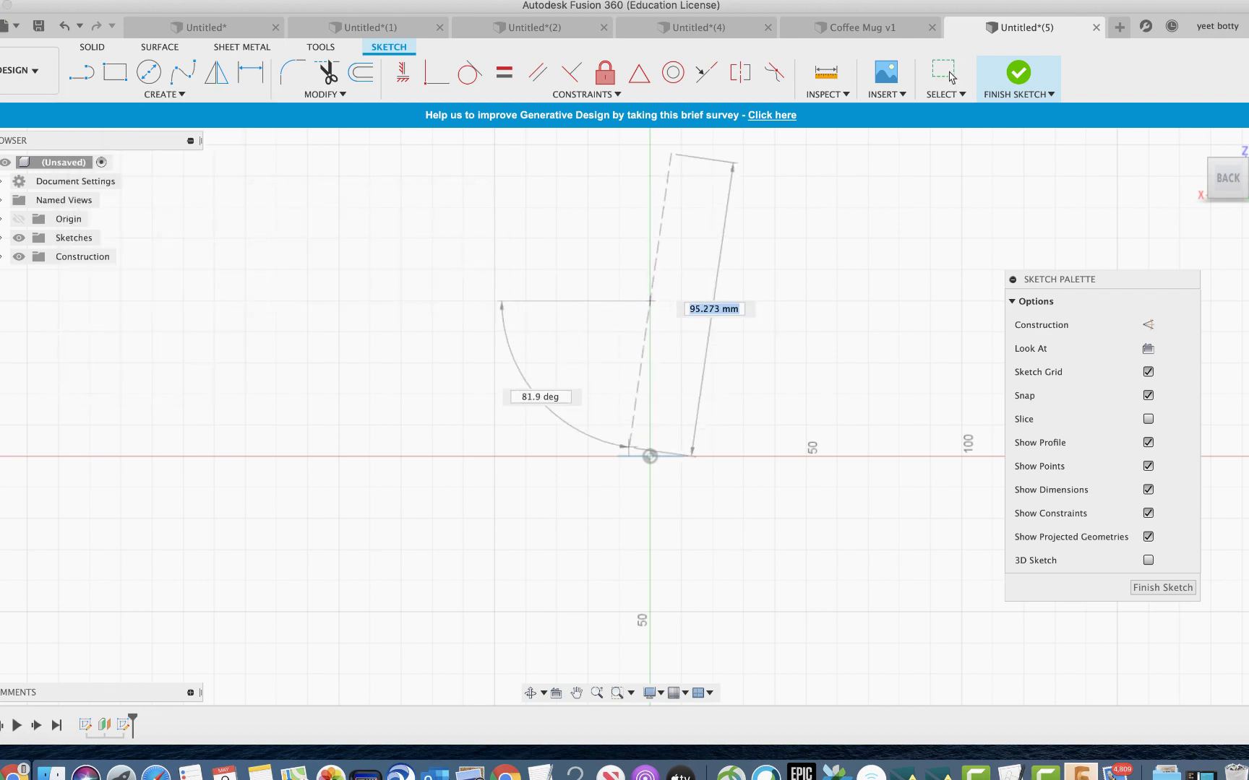
{"action": "left_click", "coordinate": [649, 456]}
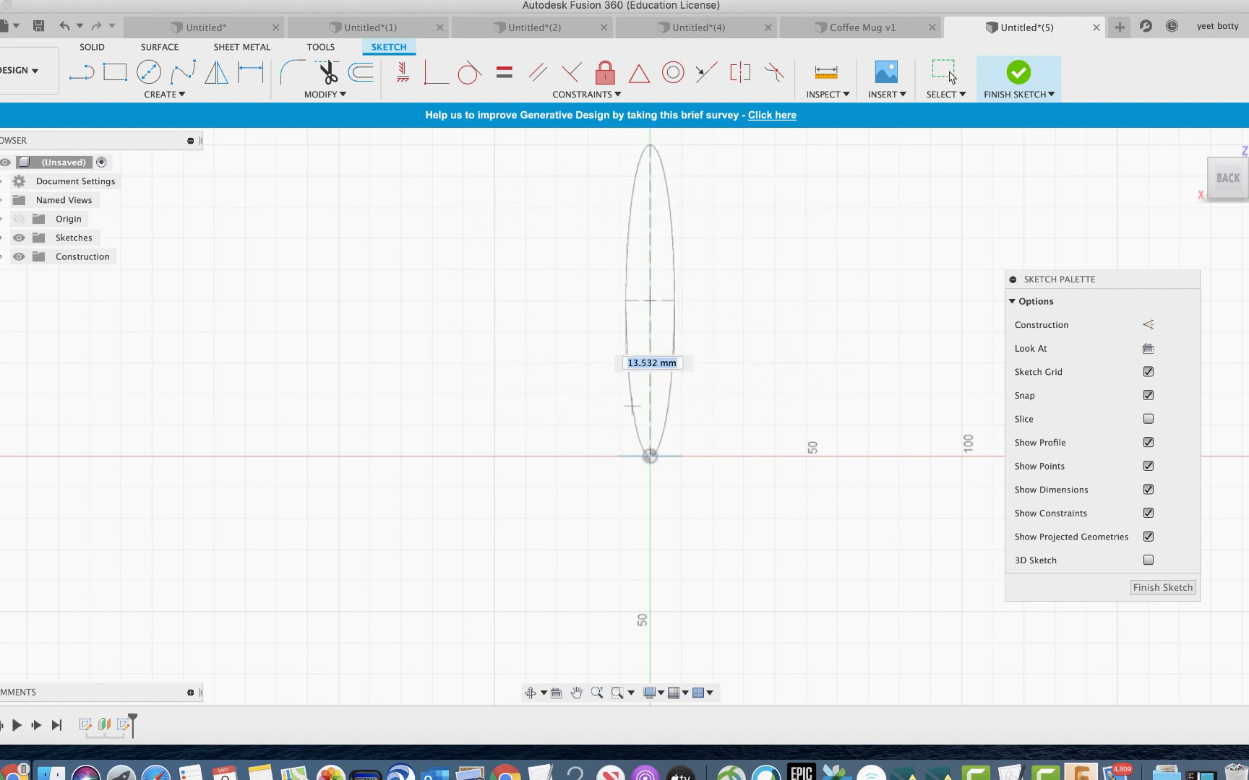
{"action": "type", "text": "50"}
{"action": "key", "text": "Return"}
{"action": "left_click", "coordinate": [1162, 588]}
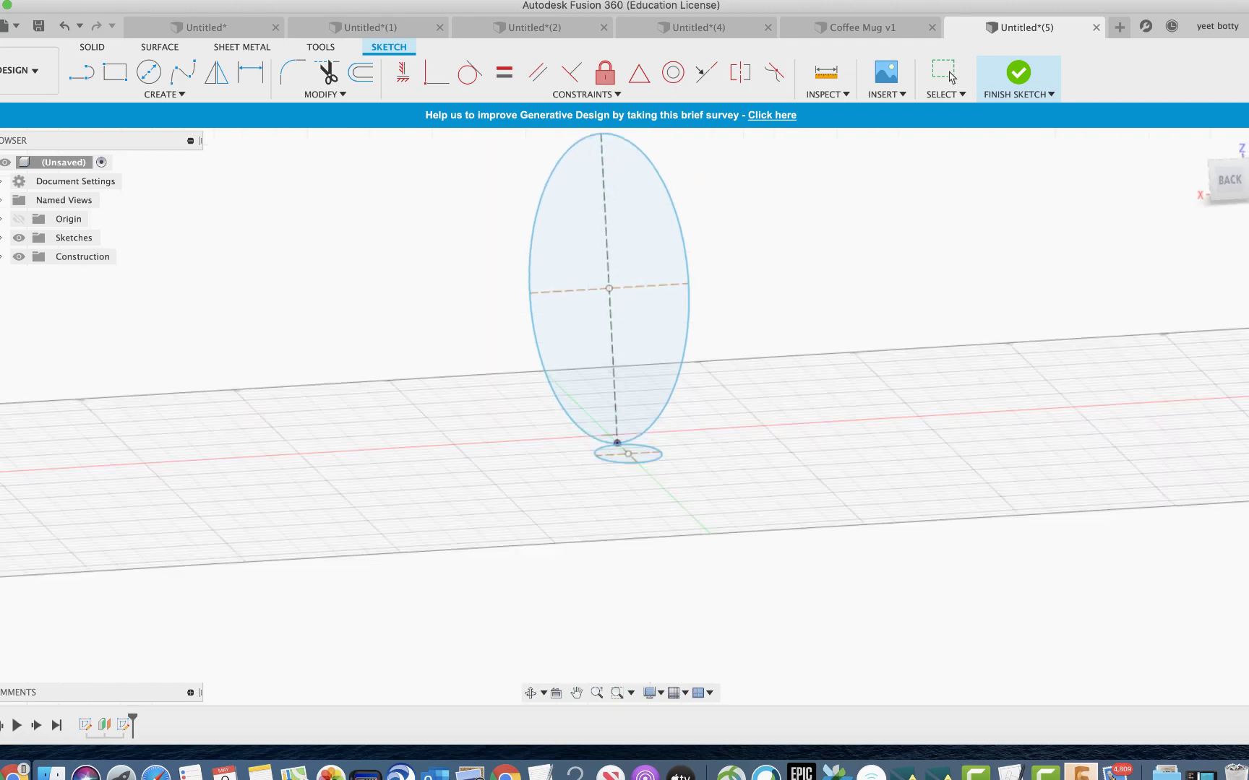
Step: Examine the two ellipse sketches and the mug with its handle in the Coffee Mug v1 design
{"action": "middle_click_drag", "start_coordinate": [372, 265], "coordinate": [834, 296], "text": "shift"}
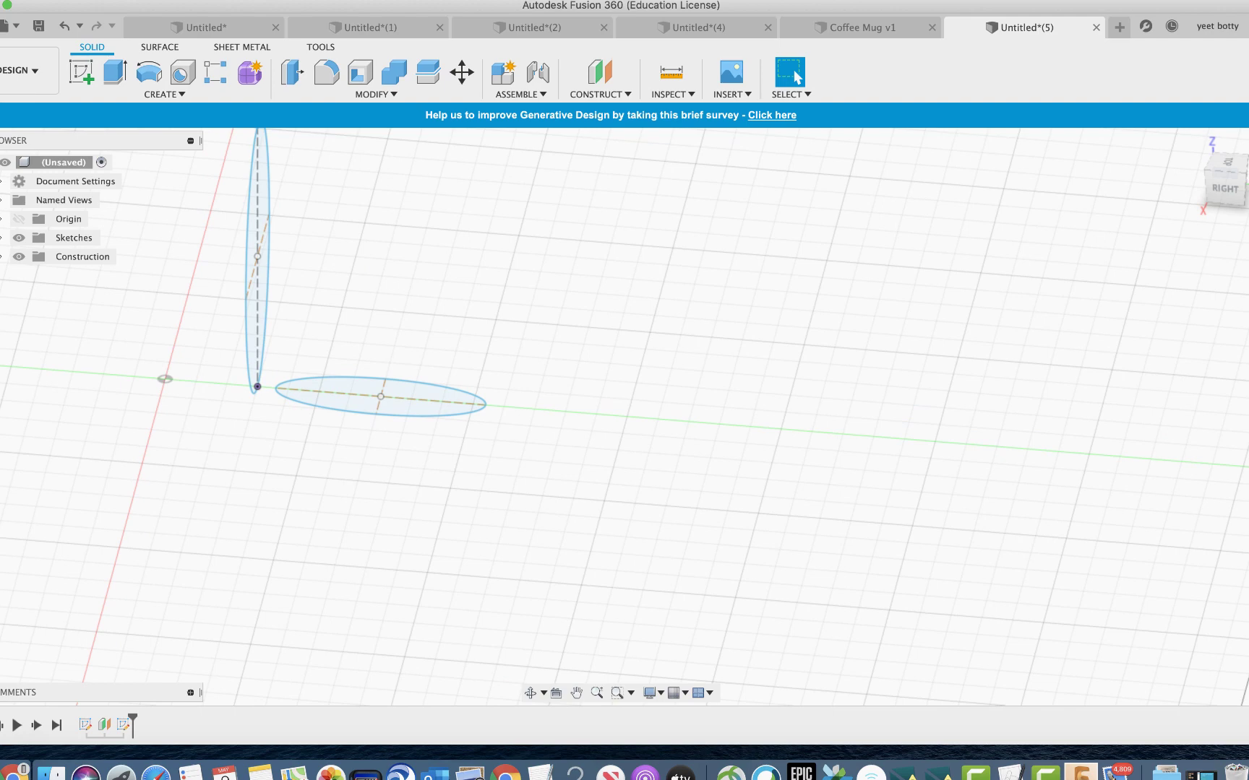
{"action": "mouse_move", "coordinate": [371, 266]}
{"action": "middle_mouse_down", "text": "shift"}
{"action": "mouse_move", "coordinate": [299, 301]}
{"action": "mouse_move", "coordinate": [190, 229]}
{"action": "mouse_move", "coordinate": [133, 233]}
{"action": "mouse_move", "coordinate": [226, 337]}
{"action": "mouse_move", "coordinate": [191, 294]}
{"action": "mouse_move", "coordinate": [82, 279]}
{"action": "mouse_move", "coordinate": [206, 229]}
{"action": "mouse_move", "coordinate": [147, 315]}
{"action": "middle_mouse_up", "text": "shift"}
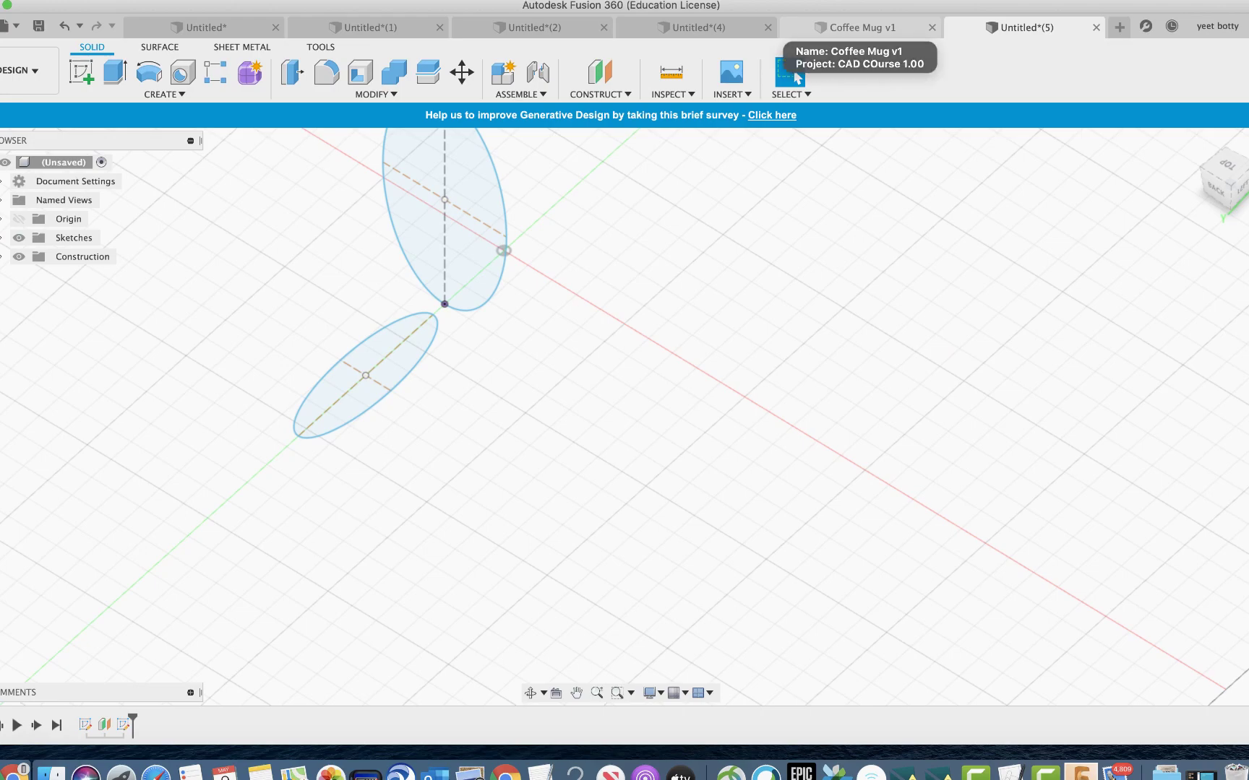
{"action": "left_click", "coordinate": [859, 27]}
{"action": "middle_click_drag", "start_coordinate": [434, 325], "coordinate": [404, 404], "text": "shift"}
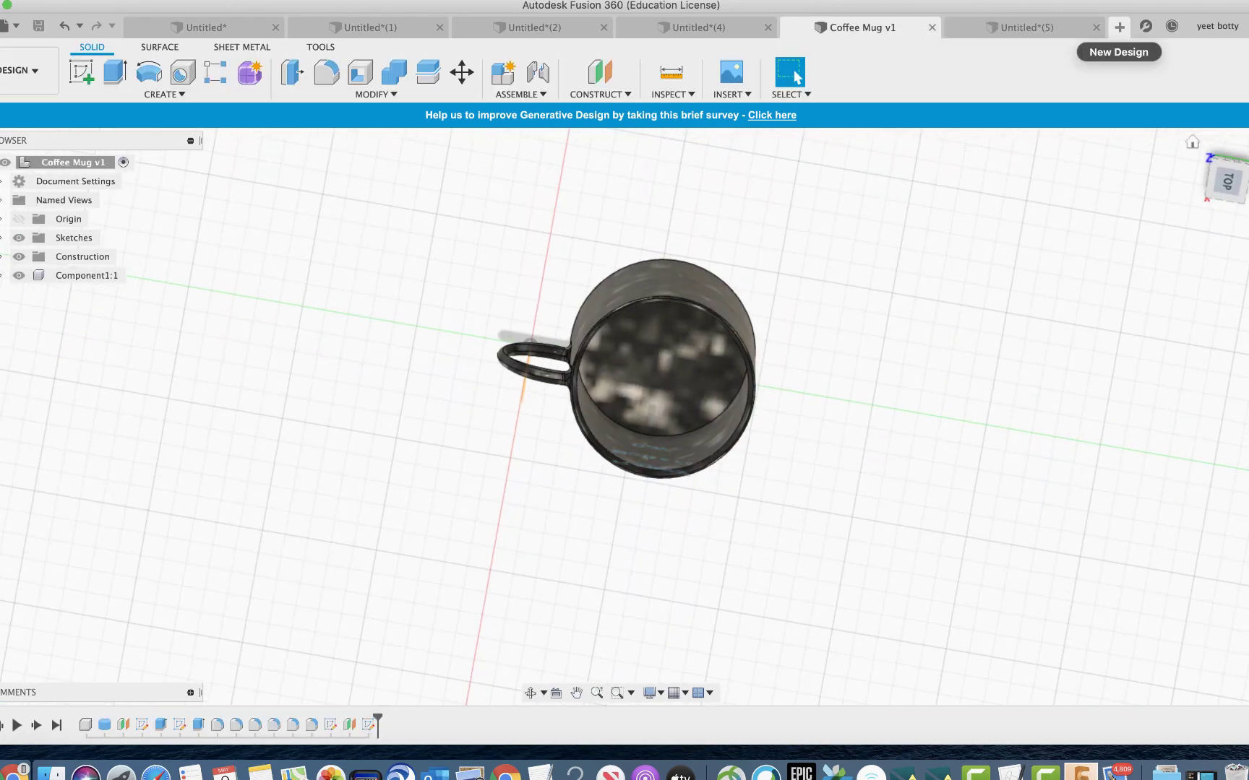
Step: Create a new empty design for the mug
{"action": "left_click", "coordinate": [1119, 26]}
{"action": "middle_click_drag", "start_coordinate": [622, 404], "coordinate": [780, 369], "text": "shift"}
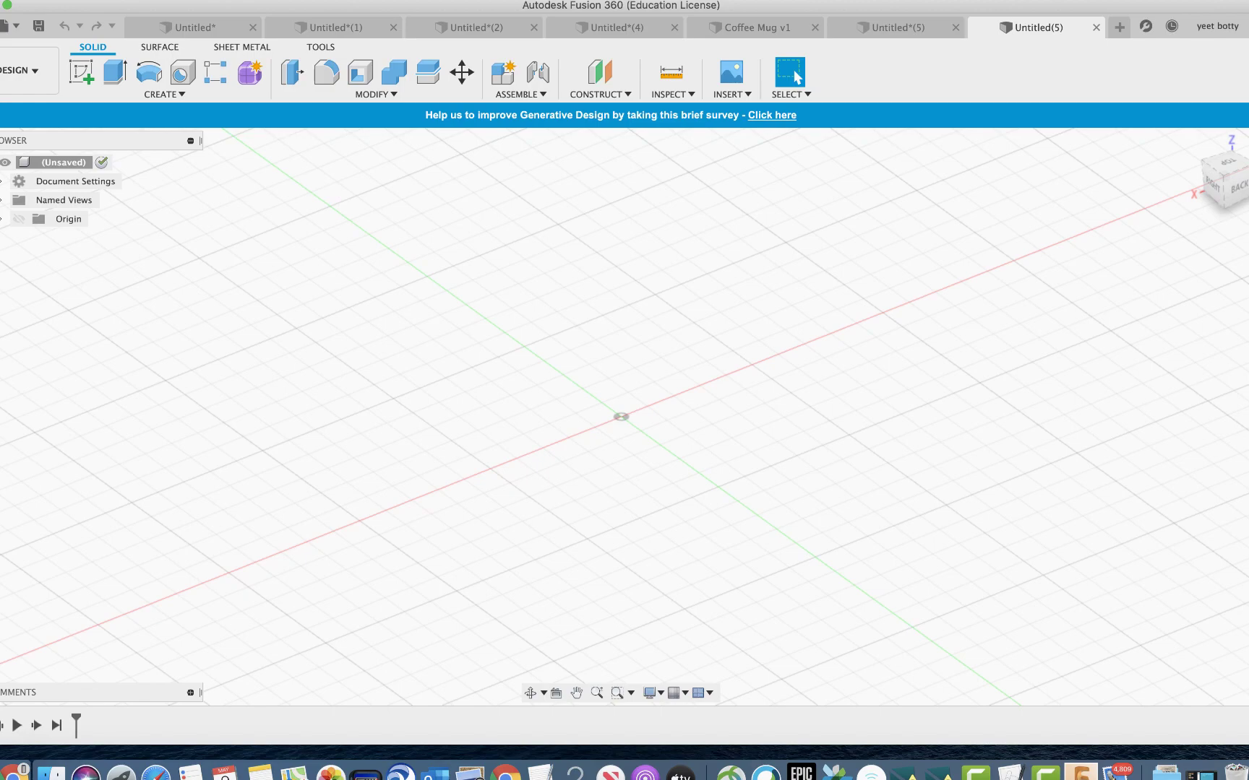
{"action": "scroll", "coordinate": [752, 318], "scroll_direction": "down", "scroll_amount": 3}
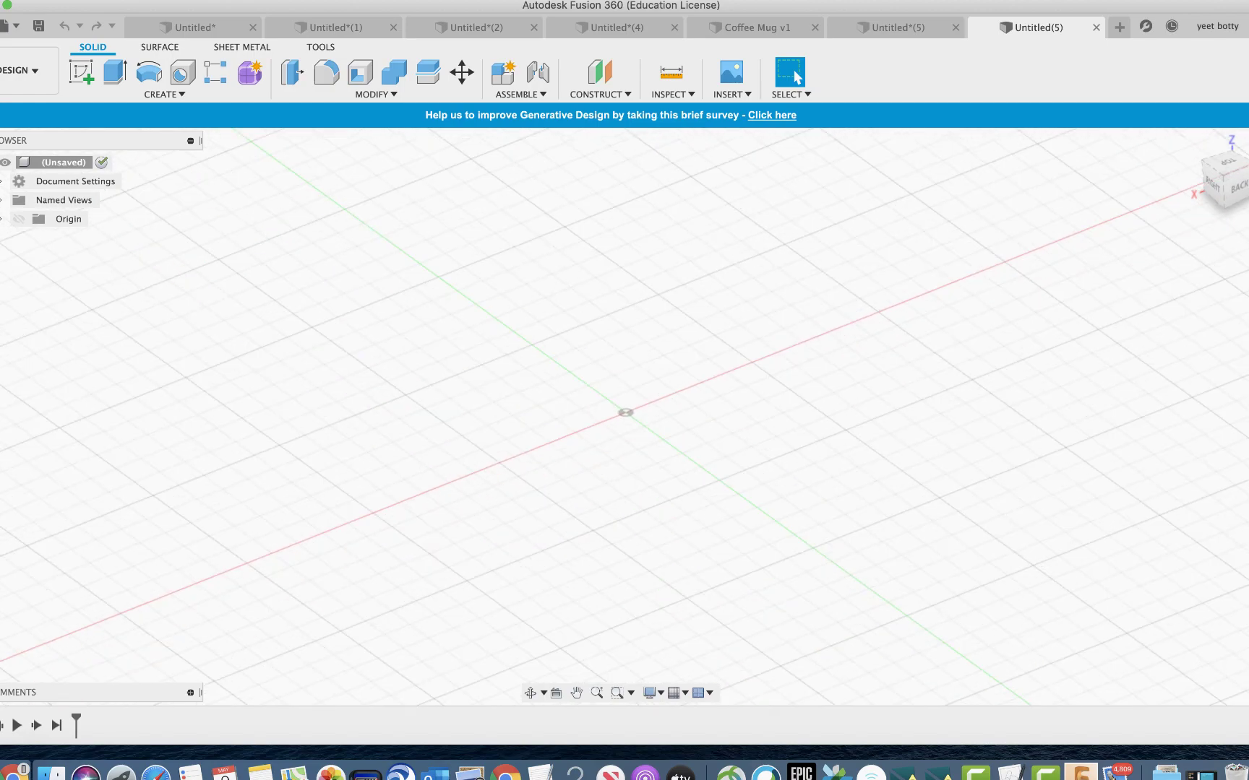
{"action": "middle_click_drag", "start_coordinate": [751, 318], "coordinate": [614, 311], "text": "shift"}
{"action": "scroll", "coordinate": [693, 325], "scroll_direction": "up", "scroll_amount": 3}
{"action": "left_click", "coordinate": [795, 76]}
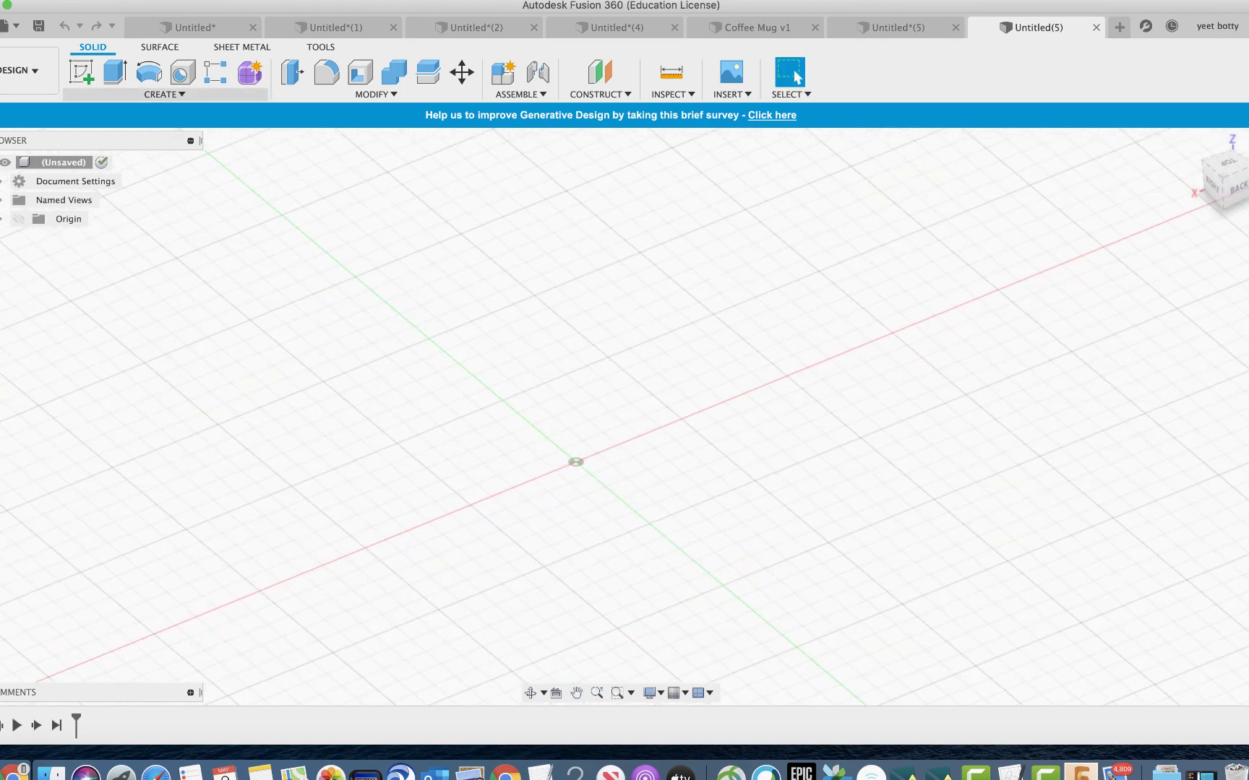
Step: Start a Cylinder on the horizontal XY plane near the origin with a base diameter of 80 mm
{"action": "left_click", "coordinate": [165, 93]}
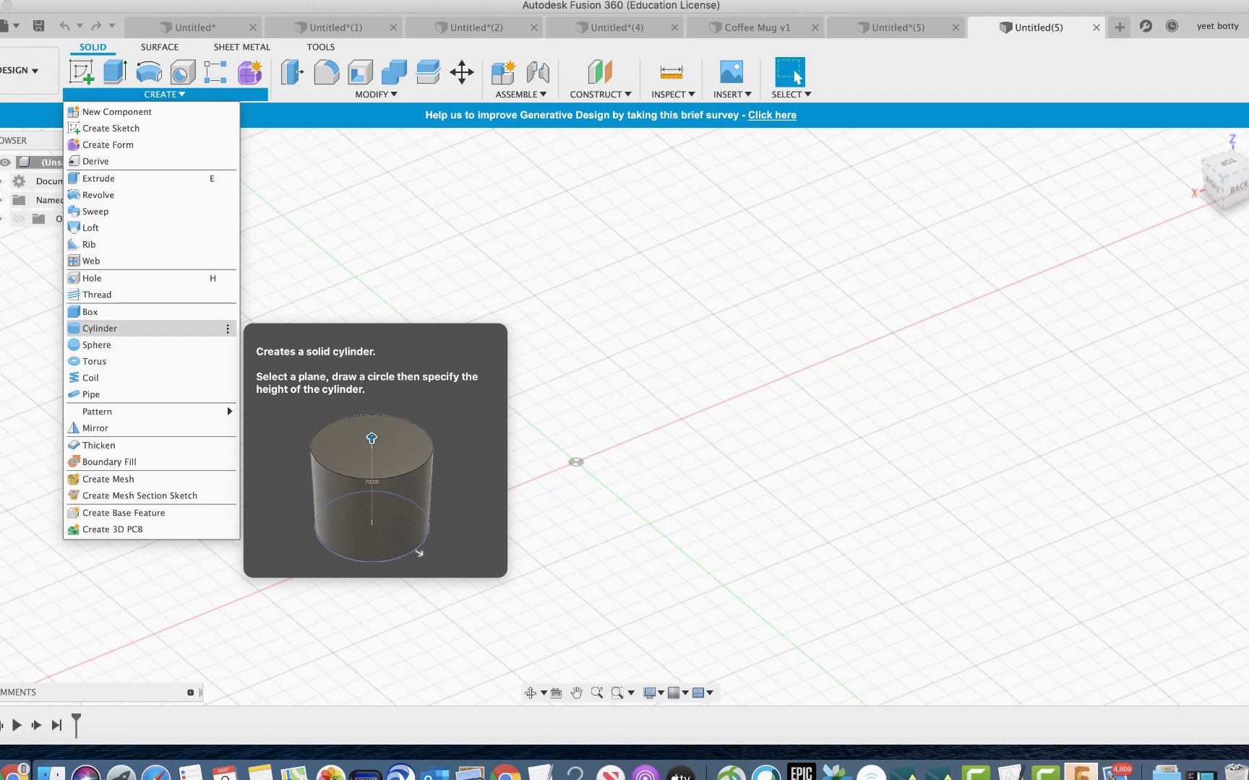
{"action": "left_click", "coordinate": [99, 328]}
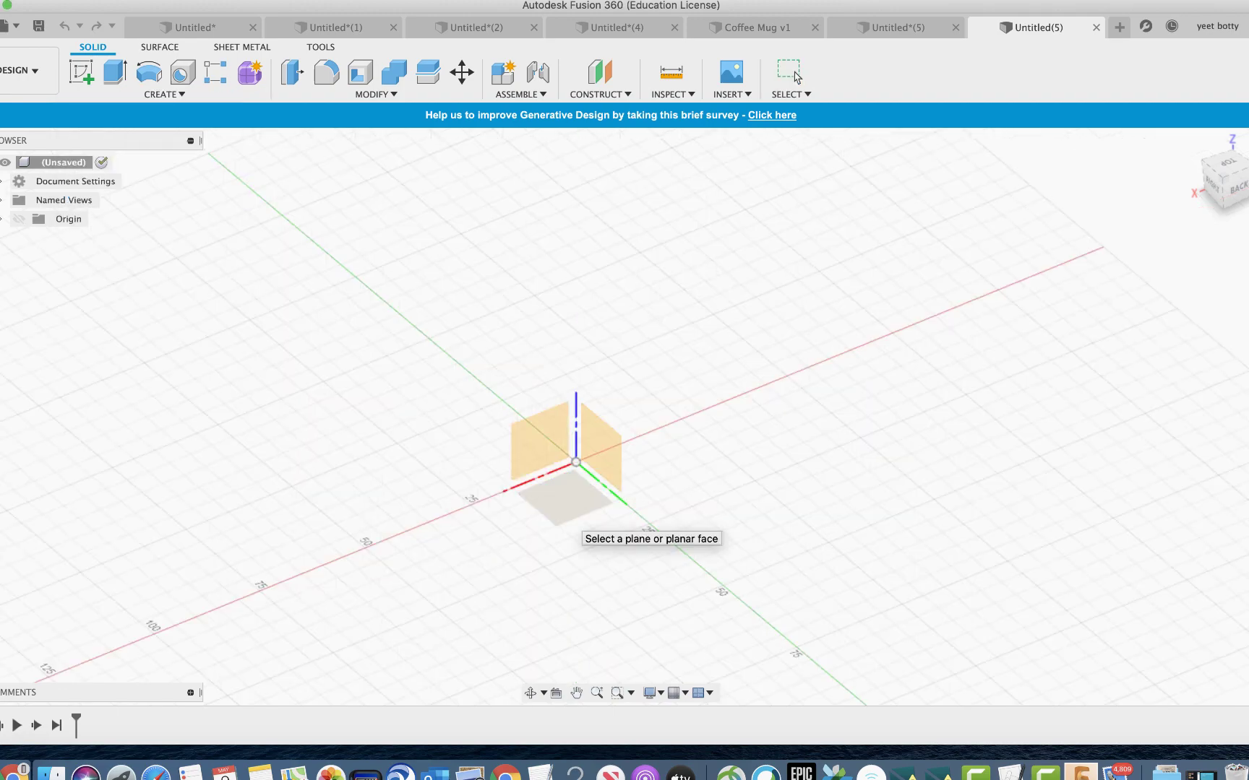
{"action": "left_click", "coordinate": [565, 506]}
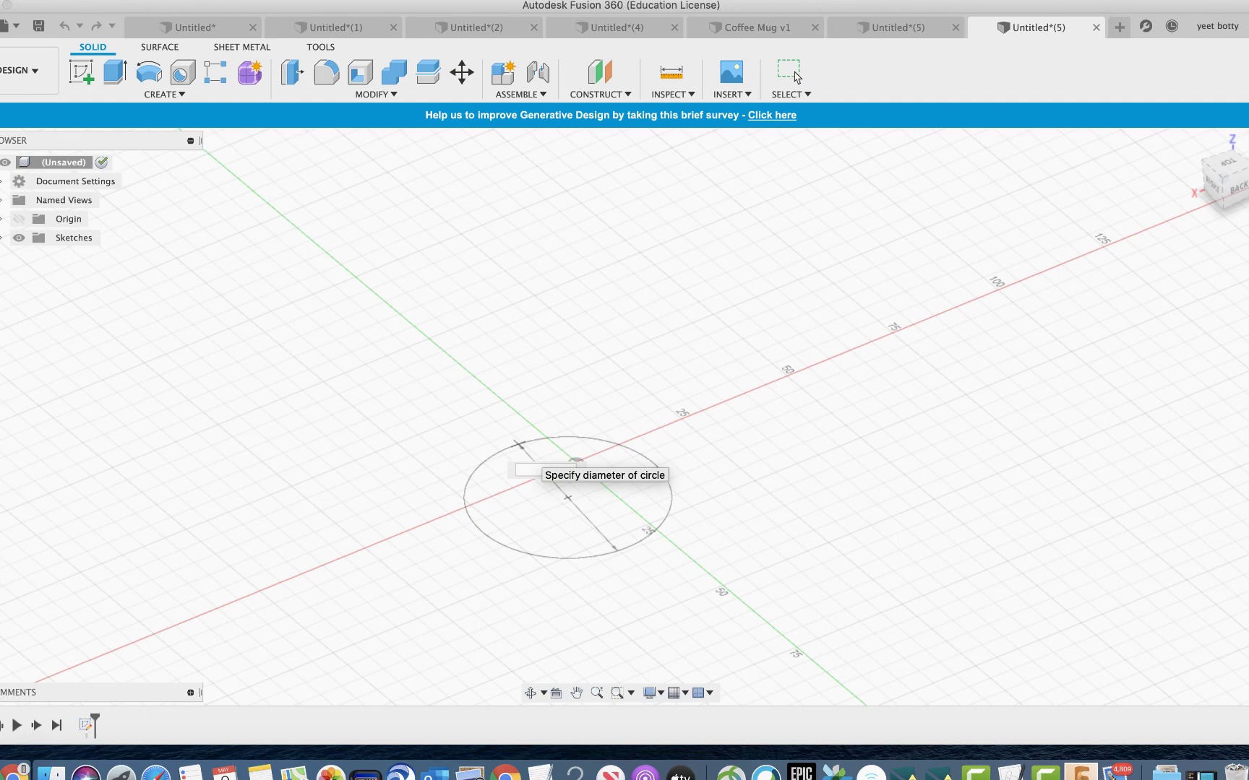
{"action": "type", "text": "80"}
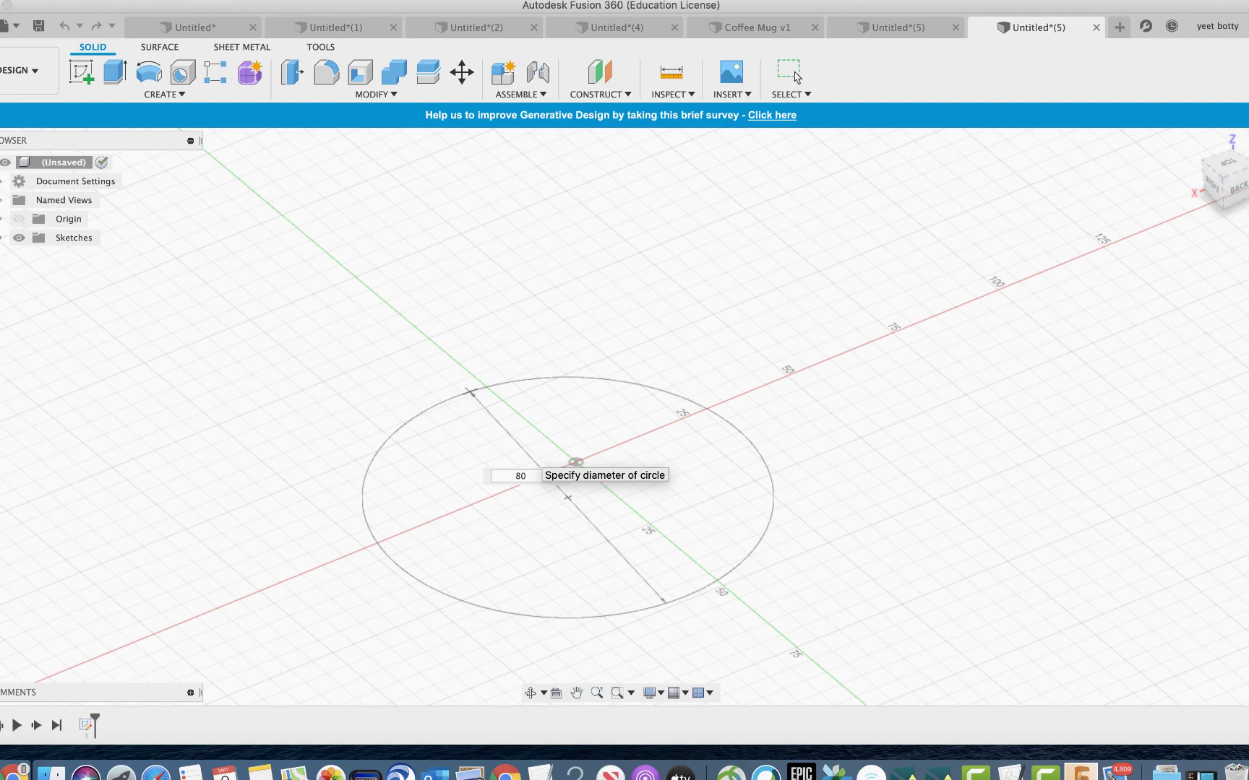
{"action": "scroll", "coordinate": [516, 445], "scroll_direction": "down", "scroll_amount": 5}
{"action": "key", "text": "Tab"}
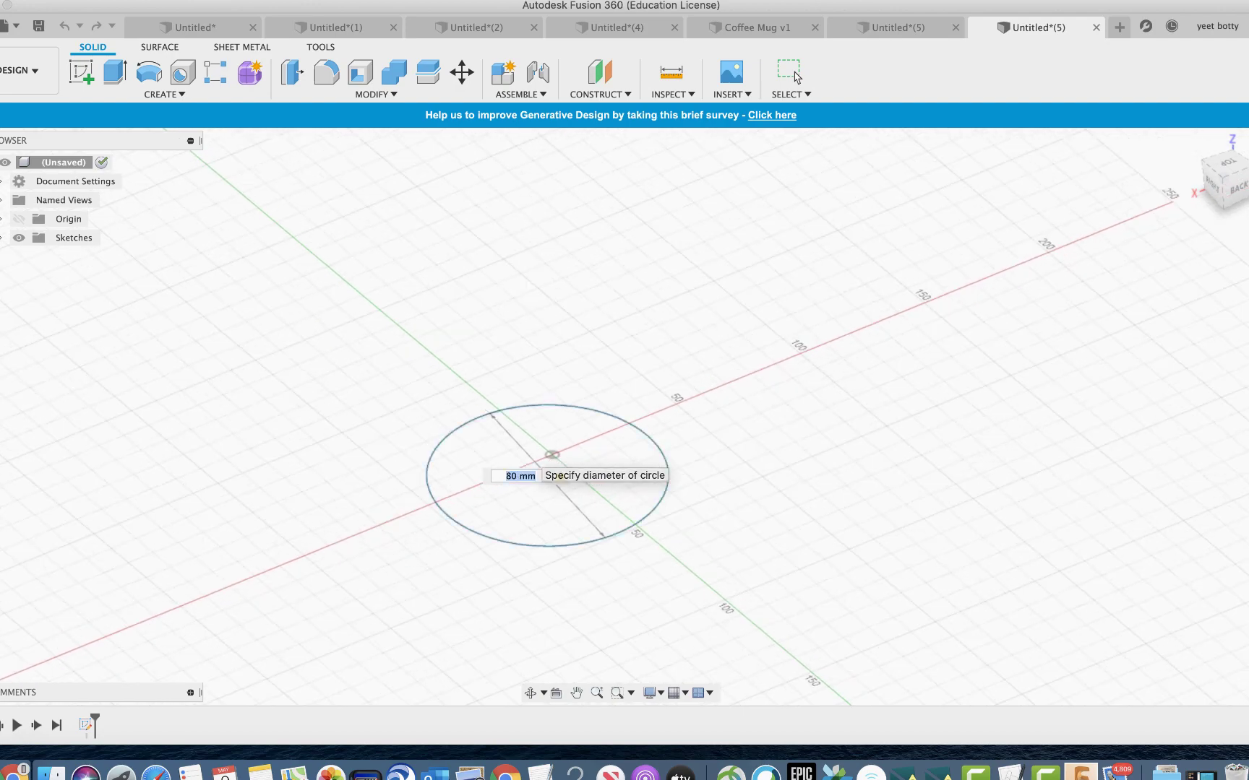
{"action": "key", "text": "Return"}
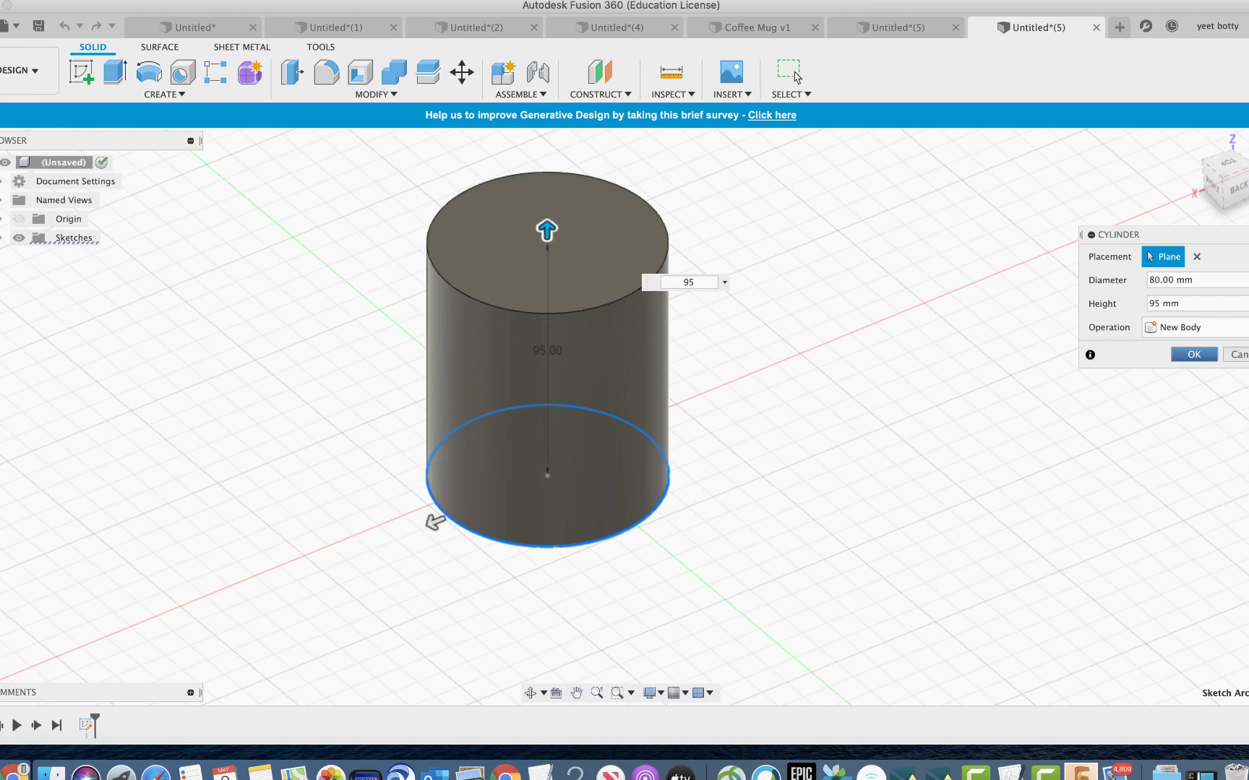
Step: Give the cylinder a height of 95 mm and create it as a new component
{"action": "left_click", "coordinate": [1195, 327]}
{"action": "left_click", "coordinate": [1196, 414]}
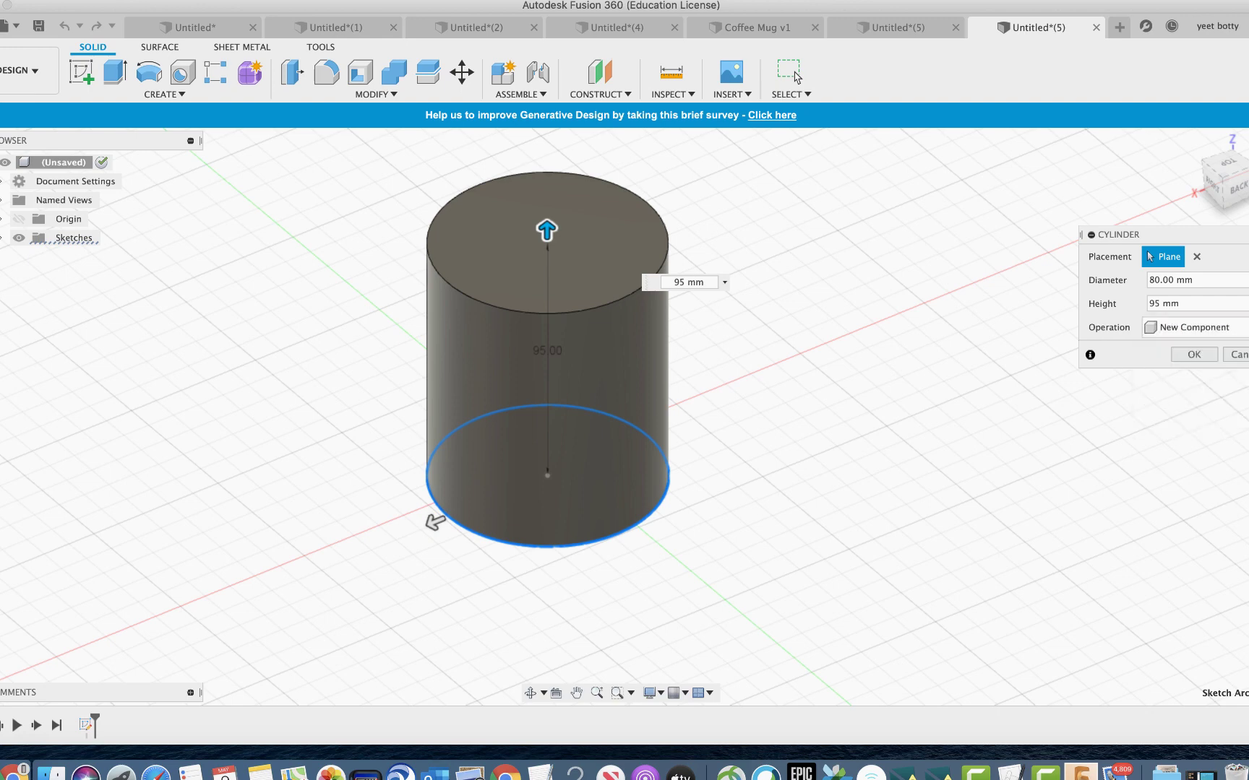
{"action": "key", "text": "Return"}
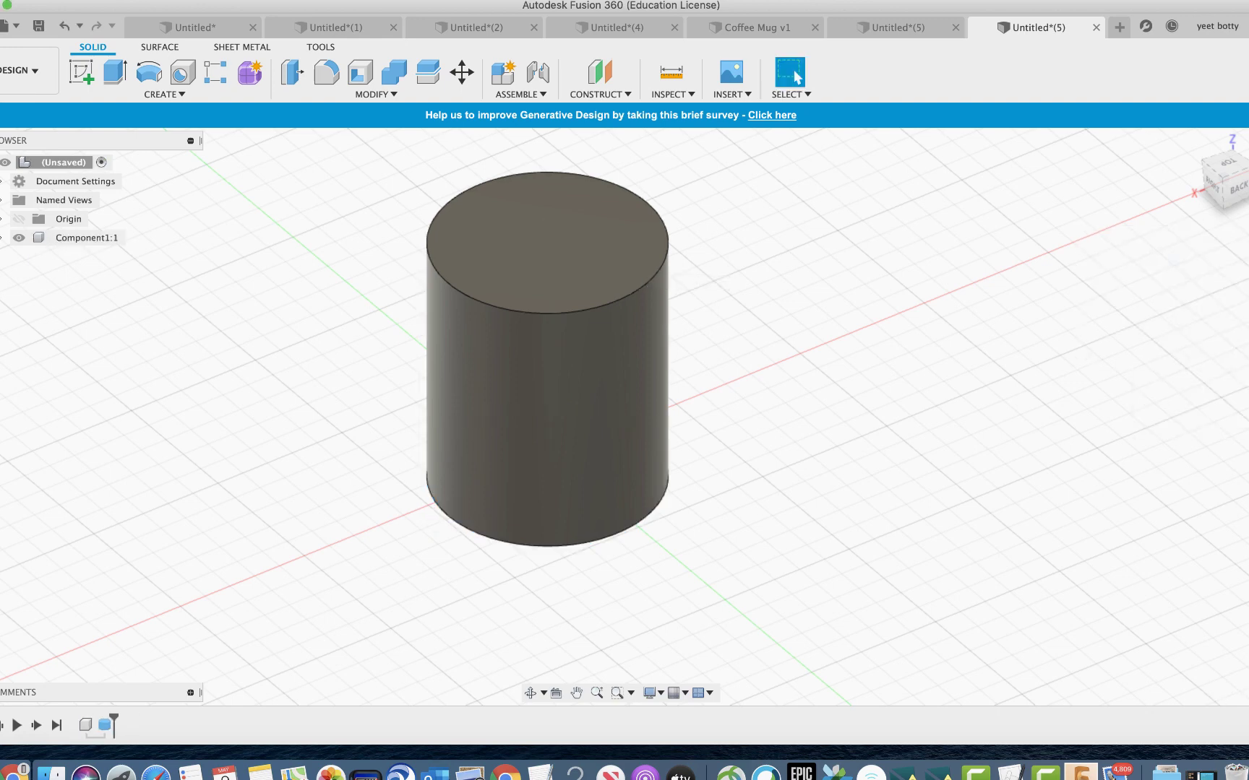
Step: Examine the cylinder from the back, the side and above at different distances
{"action": "mouse_move", "coordinate": [555, 506]}
{"action": "middle_mouse_down", "text": "shift"}
{"action": "mouse_move", "coordinate": [578, 427]}
{"action": "mouse_move", "coordinate": [607, 405]}
{"action": "mouse_move", "coordinate": [578, 506]}
{"action": "mouse_move", "coordinate": [554, 383]}
{"action": "mouse_move", "coordinate": [554, 498]}
{"action": "mouse_move", "coordinate": [593, 509]}
{"action": "mouse_move", "coordinate": [556, 481]}
{"action": "mouse_move", "coordinate": [547, 524]}
{"action": "middle_mouse_up", "text": "shift"}
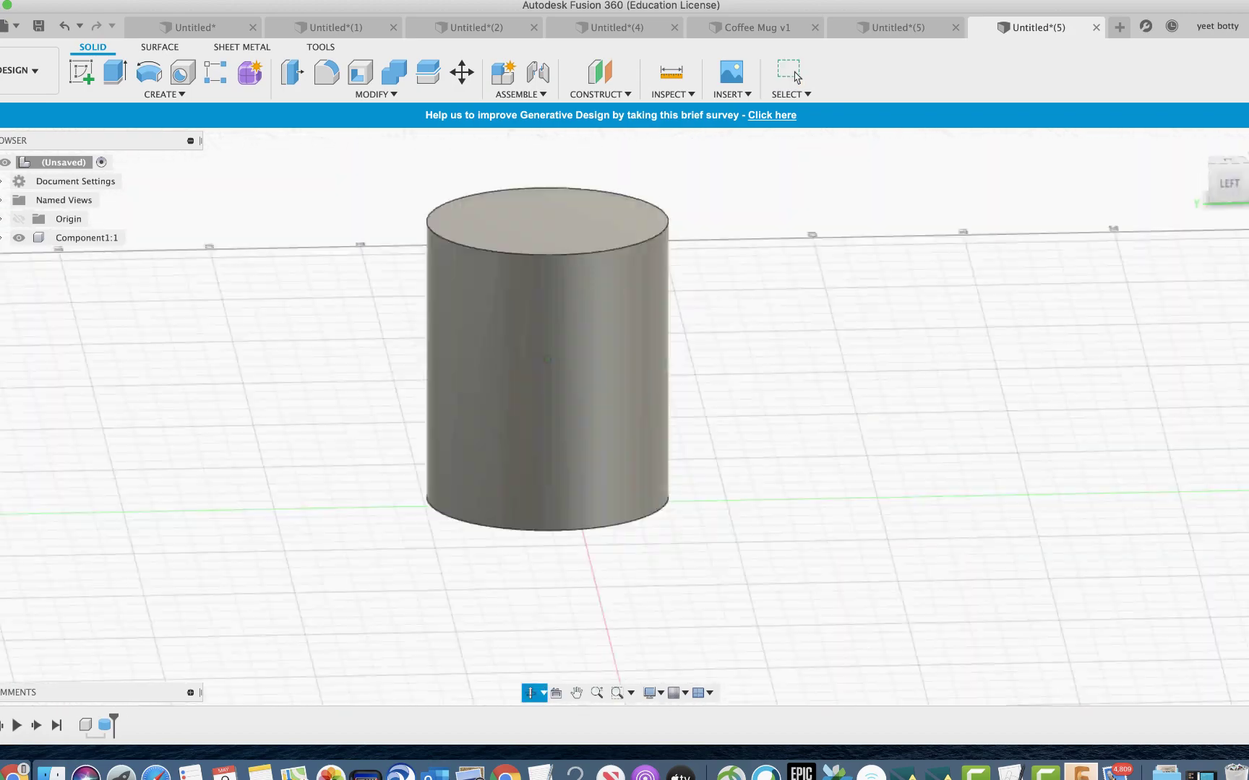
{"action": "middle_click_drag", "start_coordinate": [622, 347], "coordinate": [650, 304], "text": "shift"}
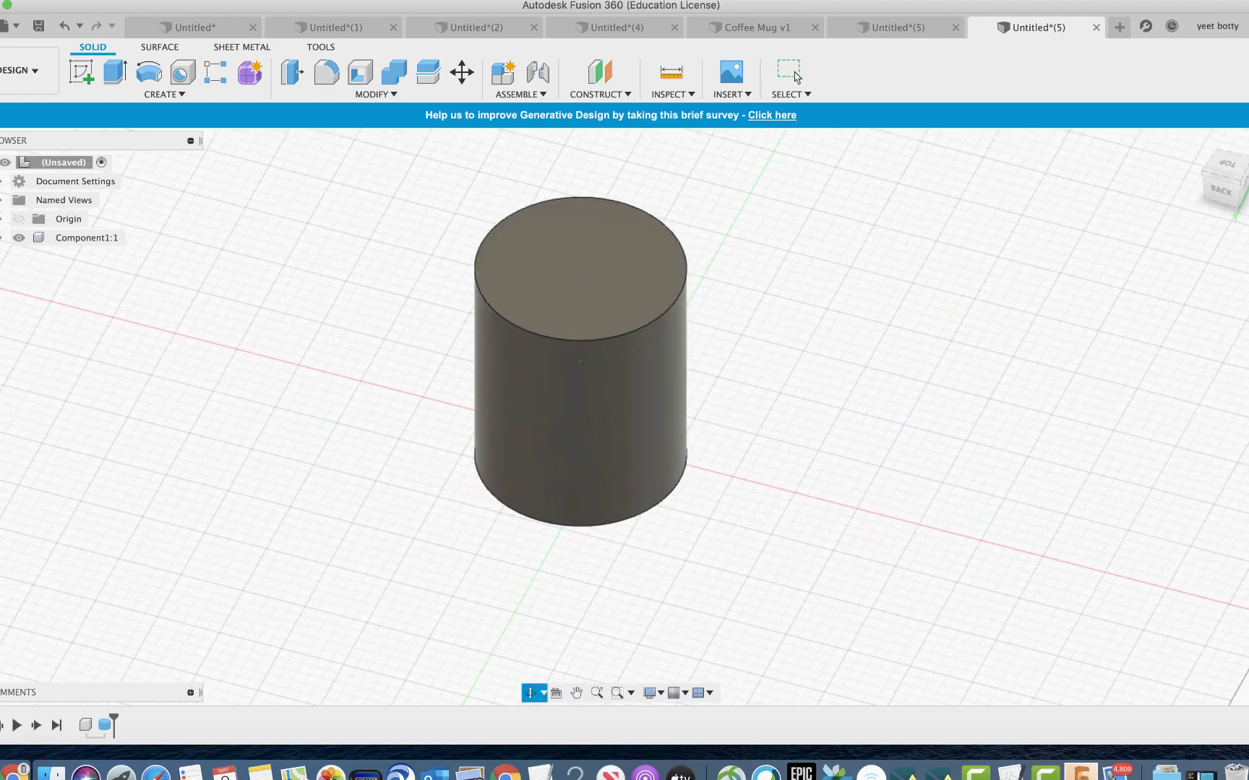
{"action": "left_click", "coordinate": [794, 76]}
{"action": "scroll", "coordinate": [774, 257], "scroll_direction": "up", "scroll_amount": 3}
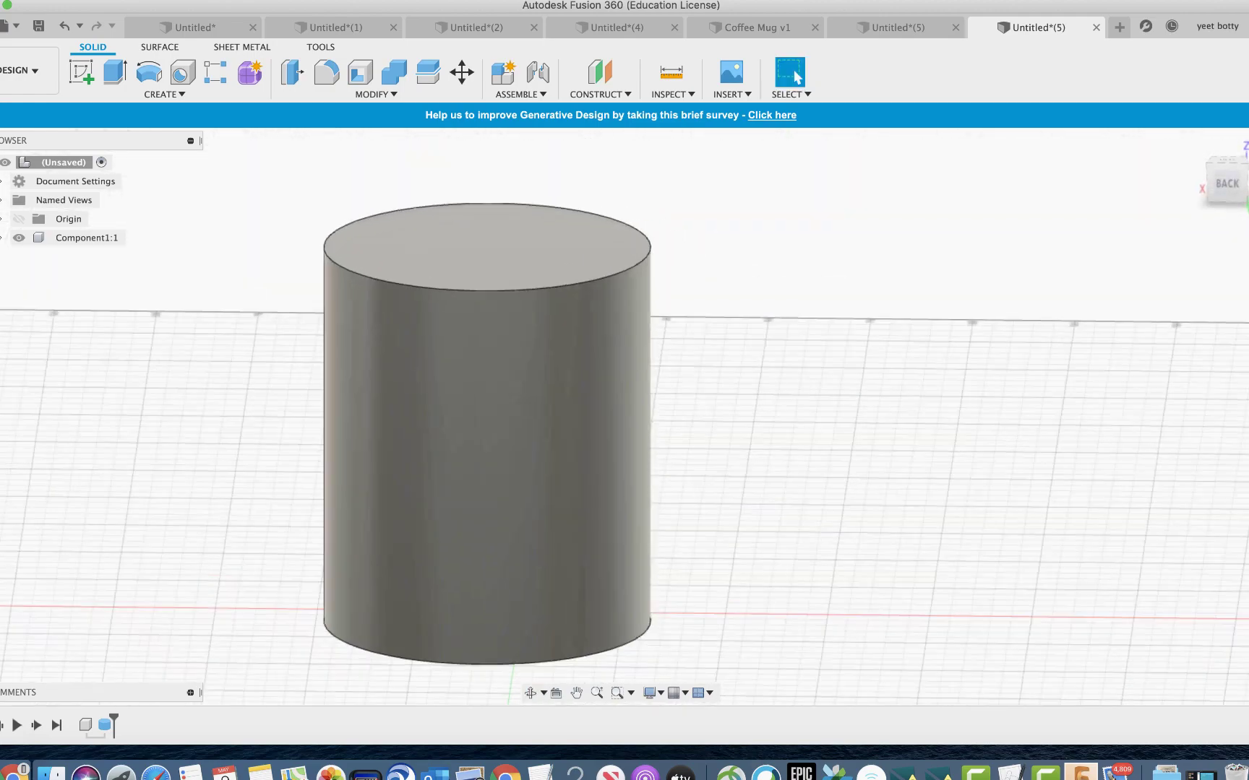
{"action": "scroll", "coordinate": [775, 258], "scroll_direction": "down", "scroll_amount": 5}
{"action": "middle_click_drag", "start_coordinate": [775, 258], "coordinate": [682, 326]}
{"action": "scroll", "coordinate": [655, 482], "scroll_direction": "up", "scroll_amount": 4}
{"action": "scroll", "coordinate": [655, 482], "scroll_direction": "up", "scroll_amount": 1}
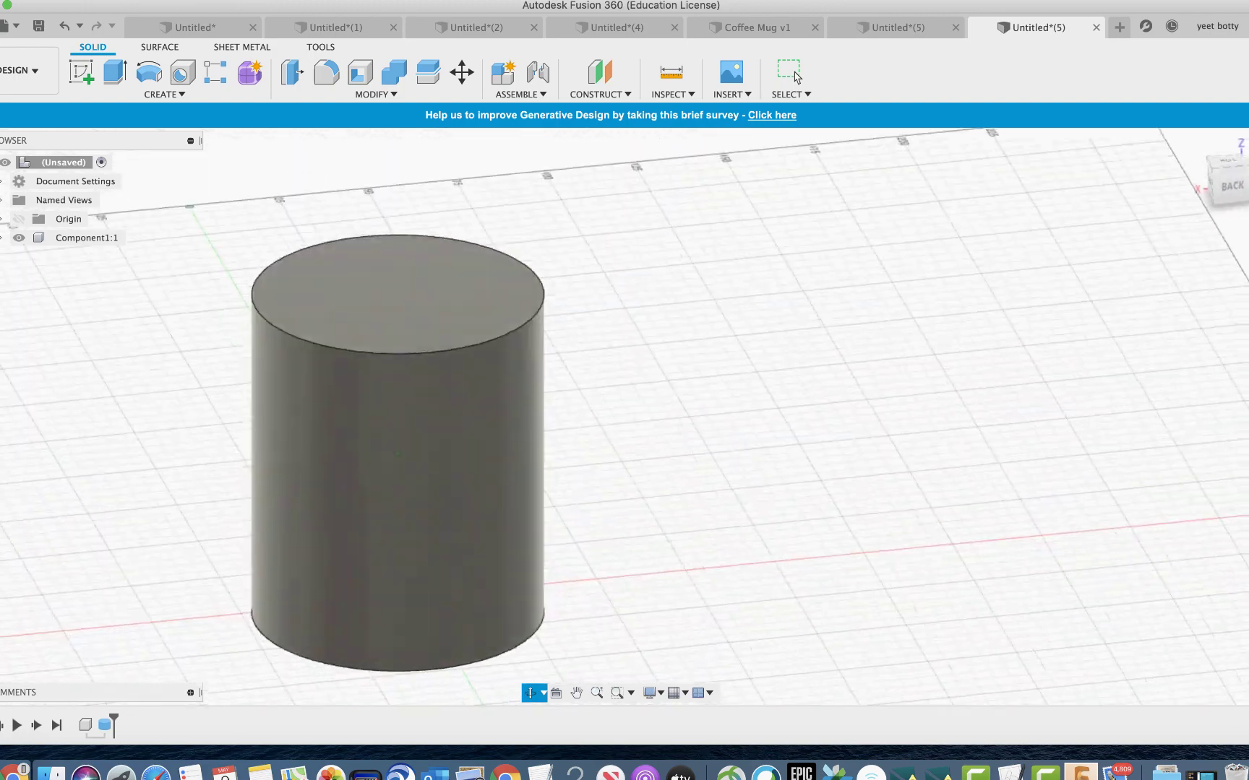
{"action": "scroll", "coordinate": [602, 288], "scroll_direction": "down", "scroll_amount": 5}
{"action": "middle_click_drag", "start_coordinate": [601, 289], "coordinate": [585, 282], "text": "shift"}
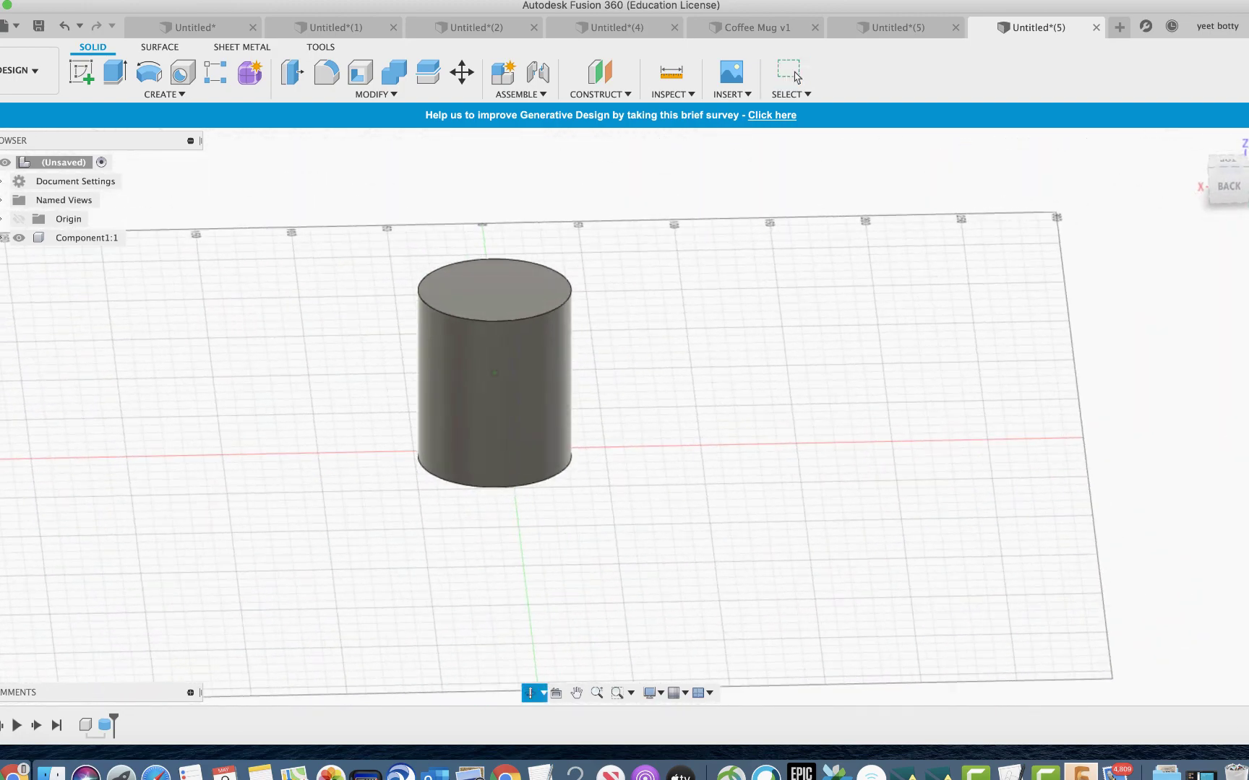
{"action": "scroll", "coordinate": [585, 282], "scroll_direction": "up", "scroll_amount": 3}
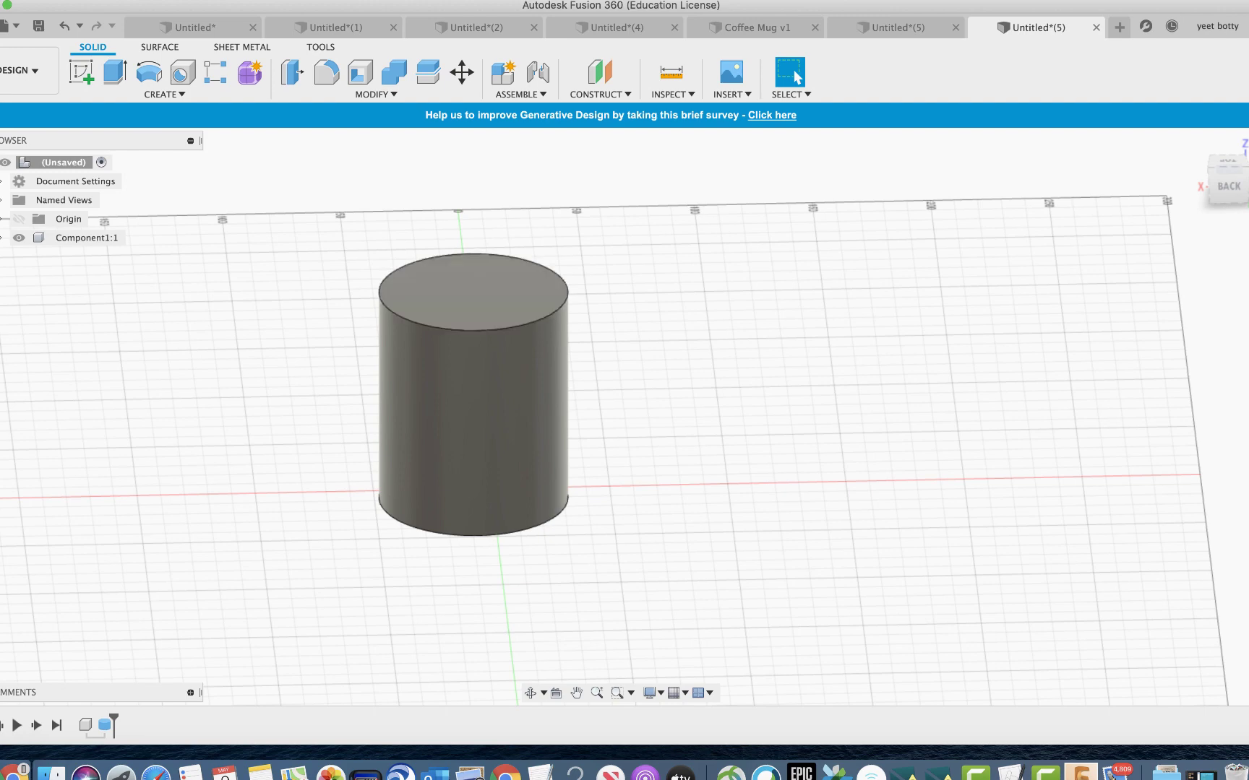
{"action": "left_click", "coordinate": [81, 72]}
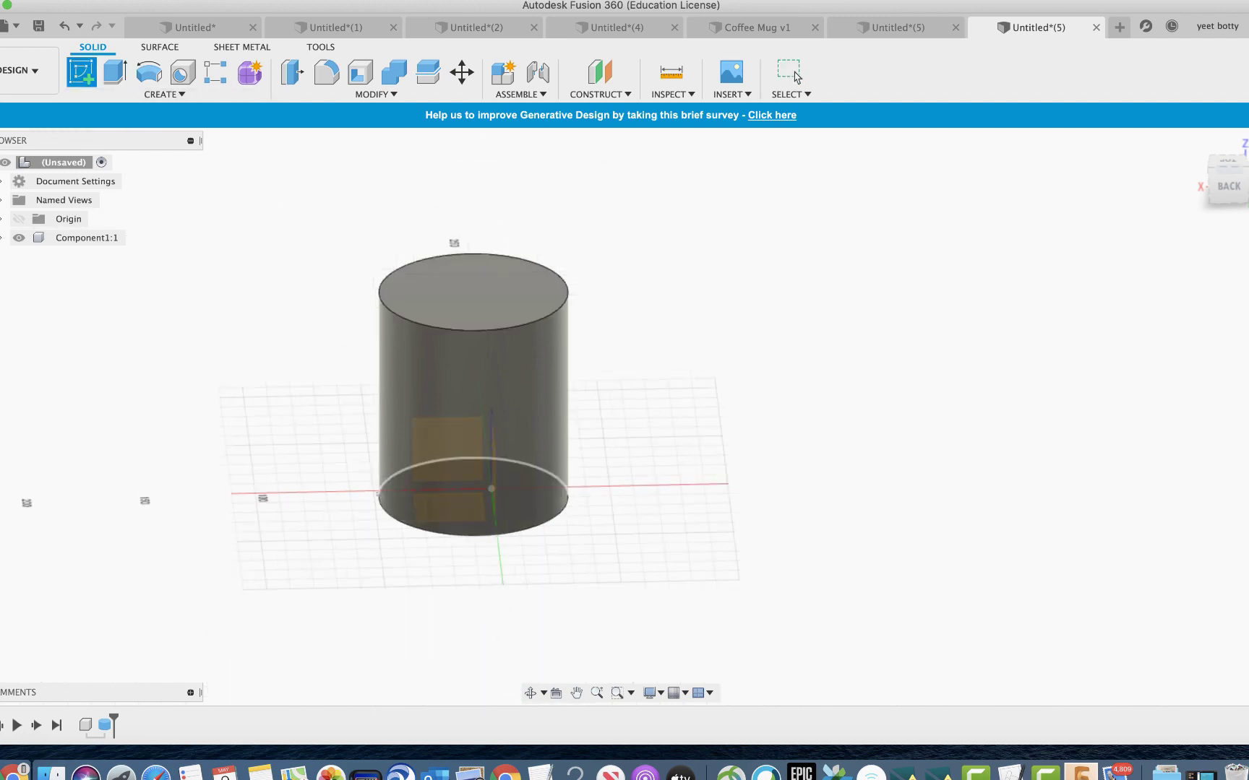
{"action": "mouse_move", "coordinate": [474, 396]}
{"action": "middle_mouse_down", "text": "shift"}
{"action": "mouse_move", "coordinate": [343, 382]}
{"action": "mouse_move", "coordinate": [311, 498]}
{"action": "mouse_move", "coordinate": [347, 394]}
{"action": "mouse_move", "coordinate": [422, 397]}
{"action": "mouse_move", "coordinate": [354, 405]}
{"action": "mouse_move", "coordinate": [365, 411]}
{"action": "mouse_move", "coordinate": [390, 400]}
{"action": "mouse_move", "coordinate": [347, 390]}
{"action": "mouse_move", "coordinate": [549, 396]}
{"action": "middle_mouse_up", "text": "shift"}
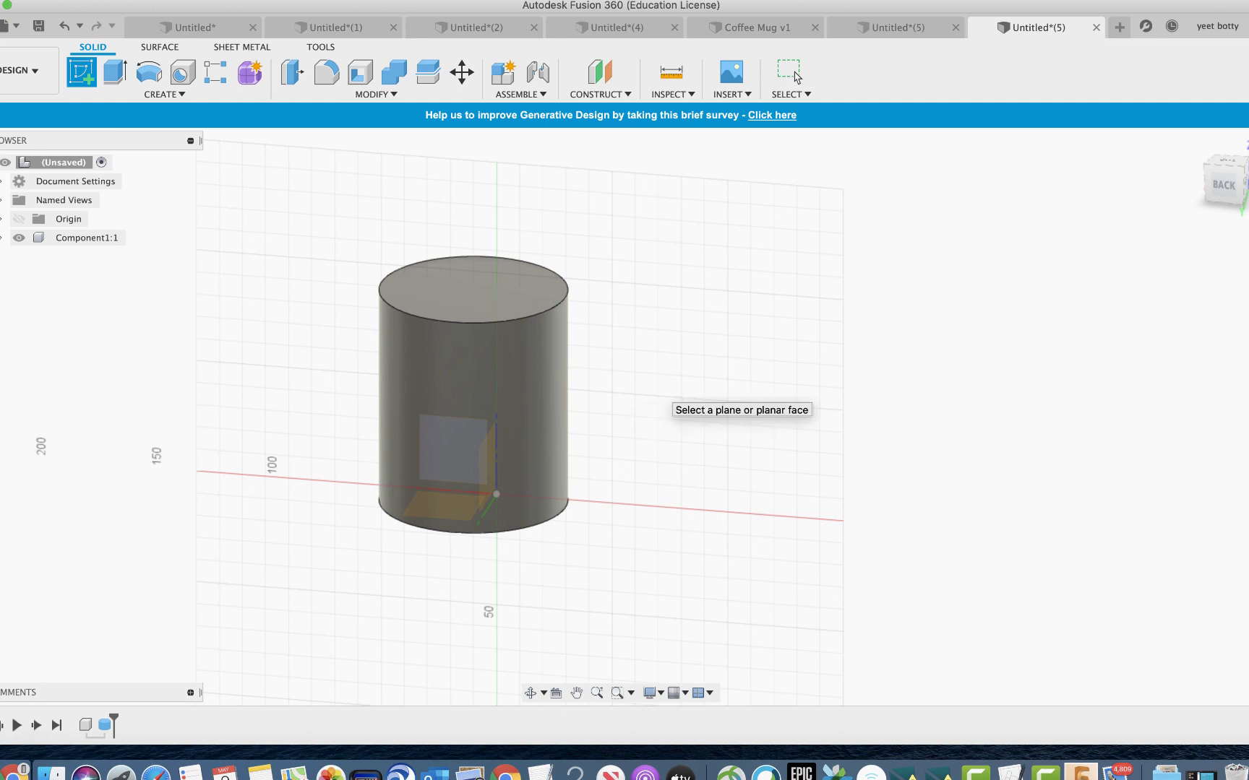
{"action": "mouse_move", "coordinate": [654, 394]}
{"action": "middle_mouse_down", "text": "shift"}
{"action": "mouse_move", "coordinate": [653, 502]}
{"action": "mouse_move", "coordinate": [646, 434]}
{"action": "middle_mouse_up", "text": "shift"}
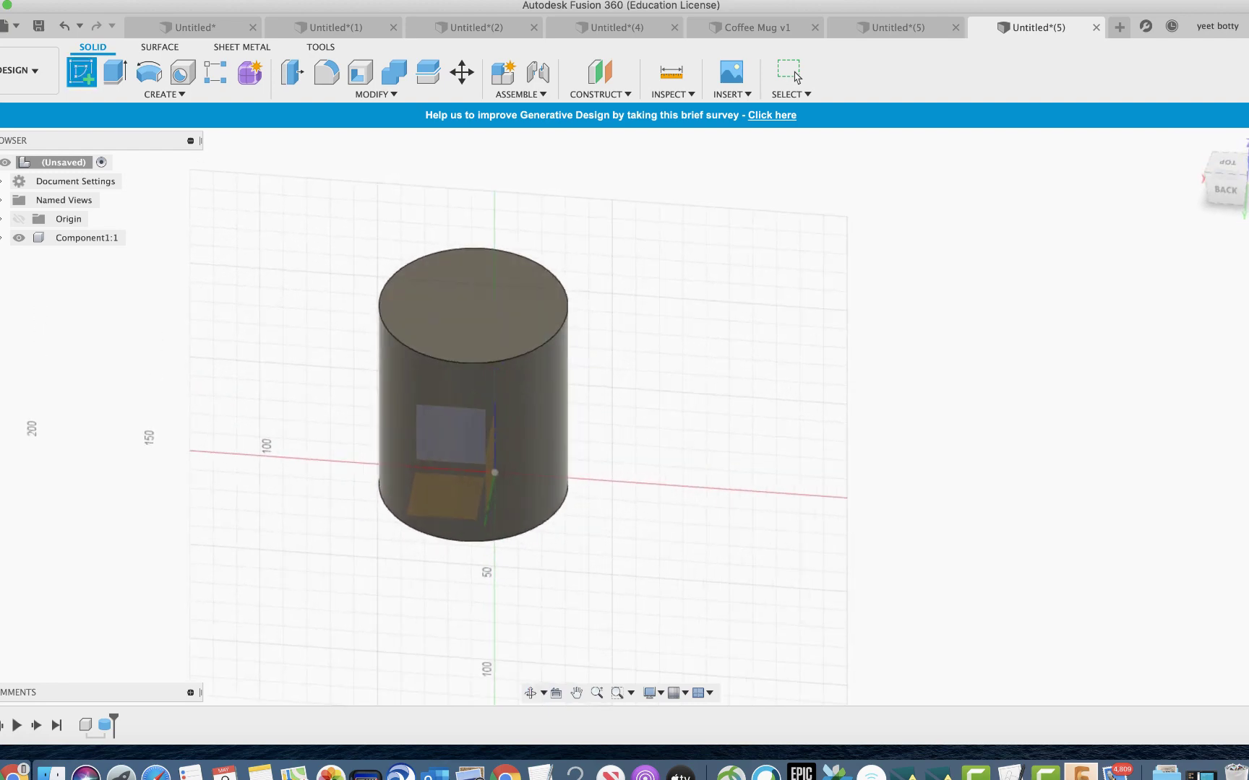
{"action": "mouse_move", "coordinate": [672, 379]}
{"action": "middle_mouse_down", "text": "shift"}
{"action": "mouse_move", "coordinate": [672, 415]}
{"action": "mouse_move", "coordinate": [672, 380]}
{"action": "mouse_move", "coordinate": [592, 394]}
{"action": "mouse_move", "coordinate": [535, 344]}
{"action": "middle_mouse_up", "text": "shift"}
{"action": "scroll", "coordinate": [672, 379], "scroll_direction": "down", "scroll_amount": 1}
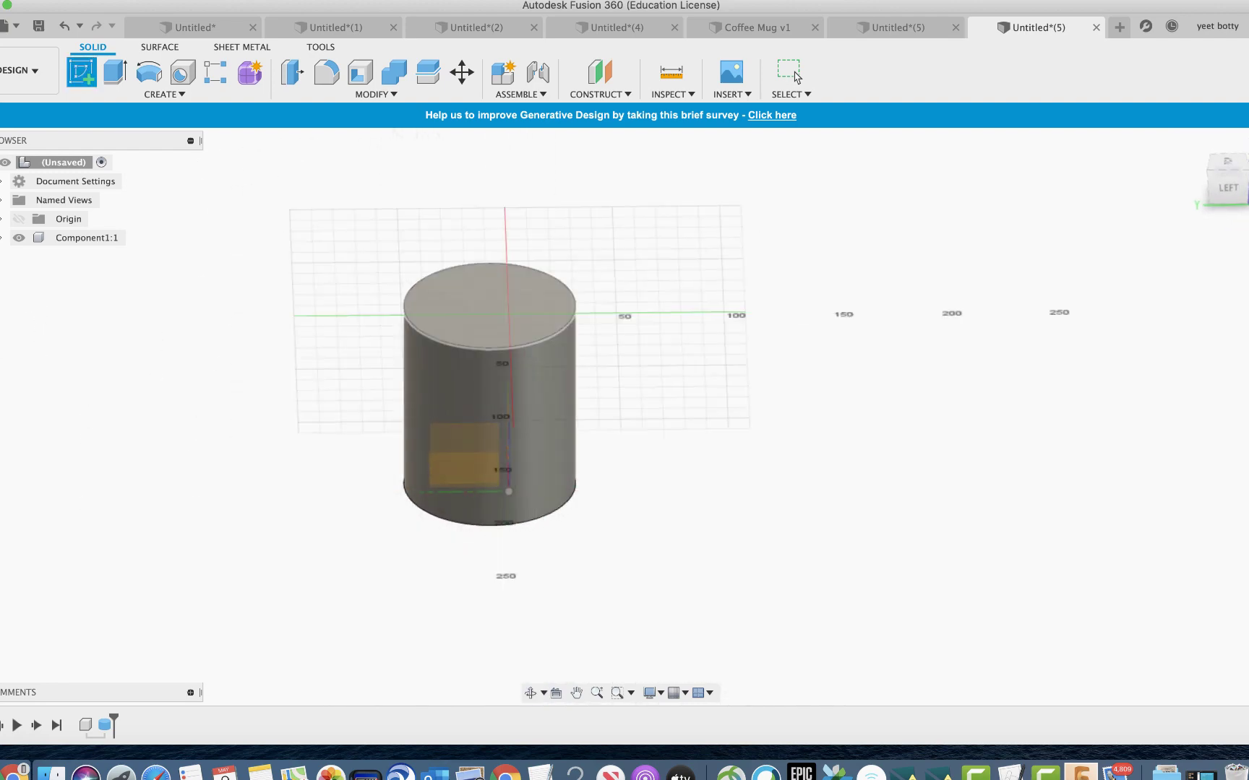
{"action": "scroll", "coordinate": [794, 78], "scroll_direction": "left", "scroll_amount": 5, "text": "shift"}
{"action": "scroll", "coordinate": [795, 78], "scroll_direction": "right", "scroll_amount": 5, "text": "shift"}
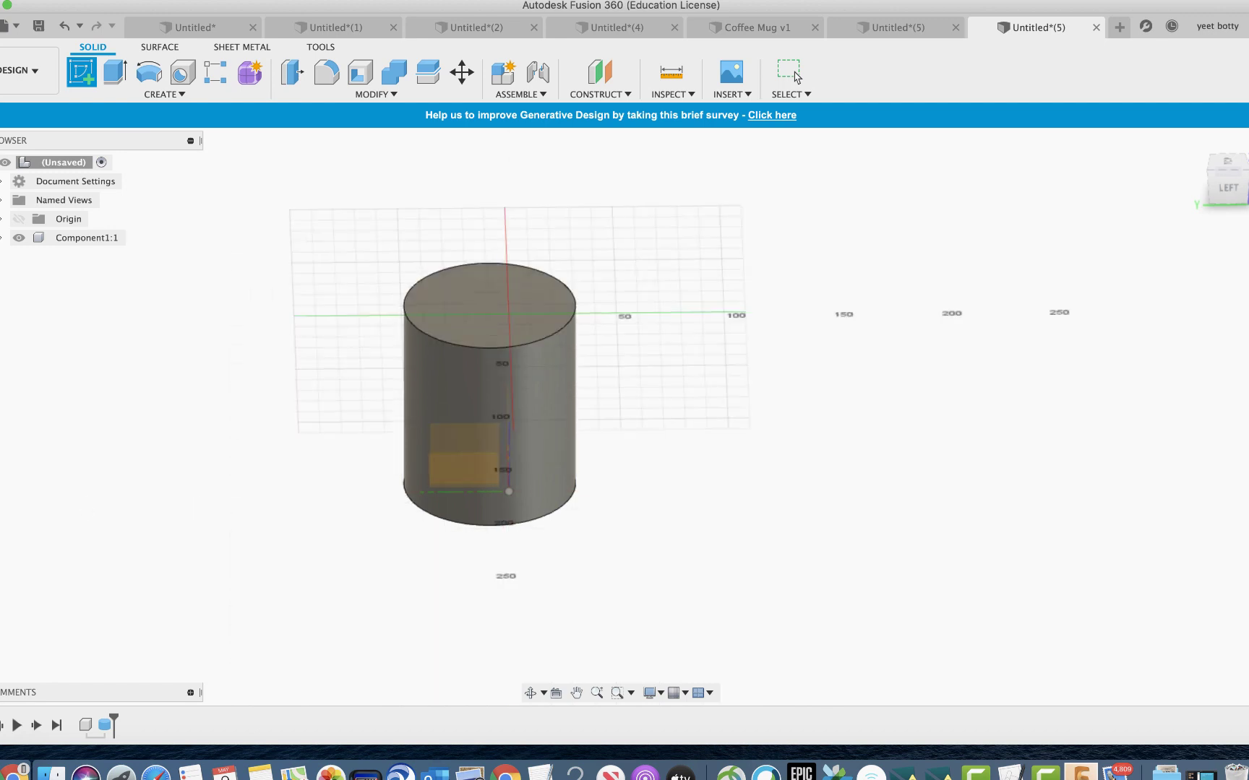
{"action": "scroll", "coordinate": [795, 77], "scroll_direction": "left", "scroll_amount": 5, "text": "shift"}
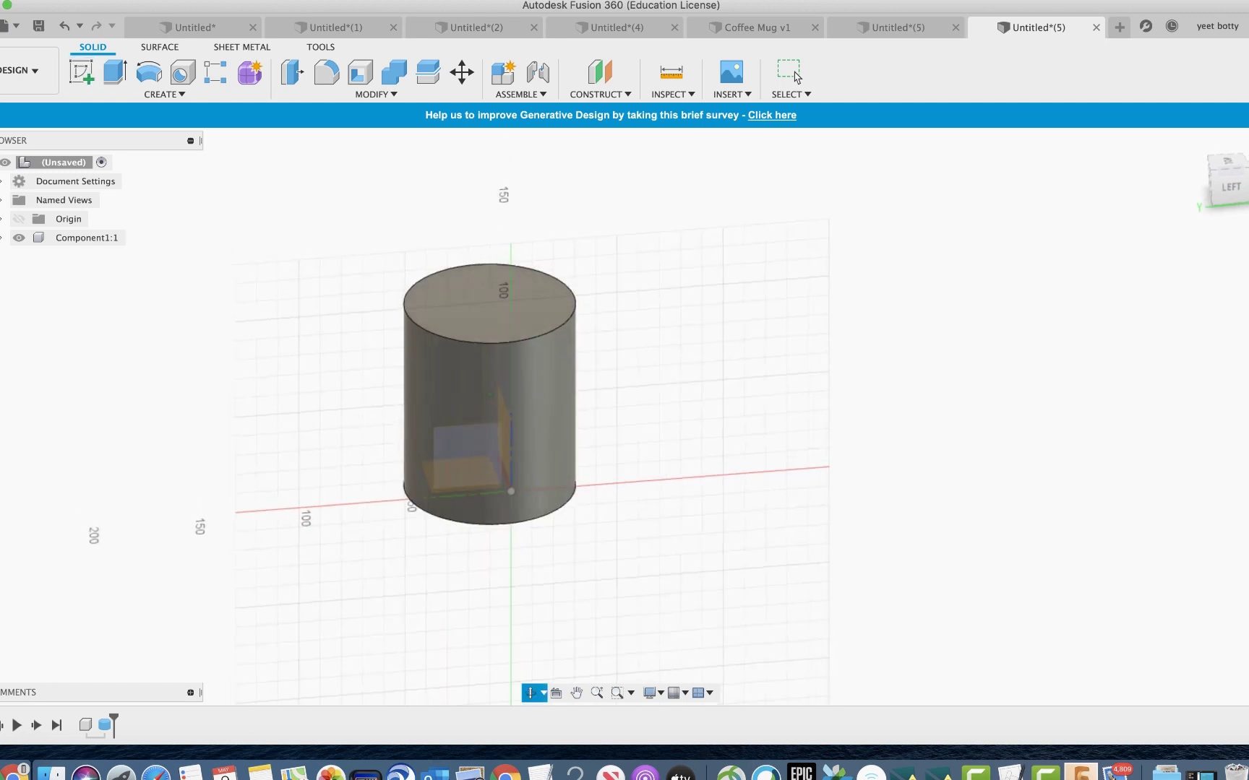
{"action": "scroll", "coordinate": [794, 77], "scroll_direction": "right", "scroll_amount": 3, "text": "shift"}
{"action": "scroll", "coordinate": [795, 77], "scroll_direction": "left", "scroll_amount": 5, "text": "shift"}
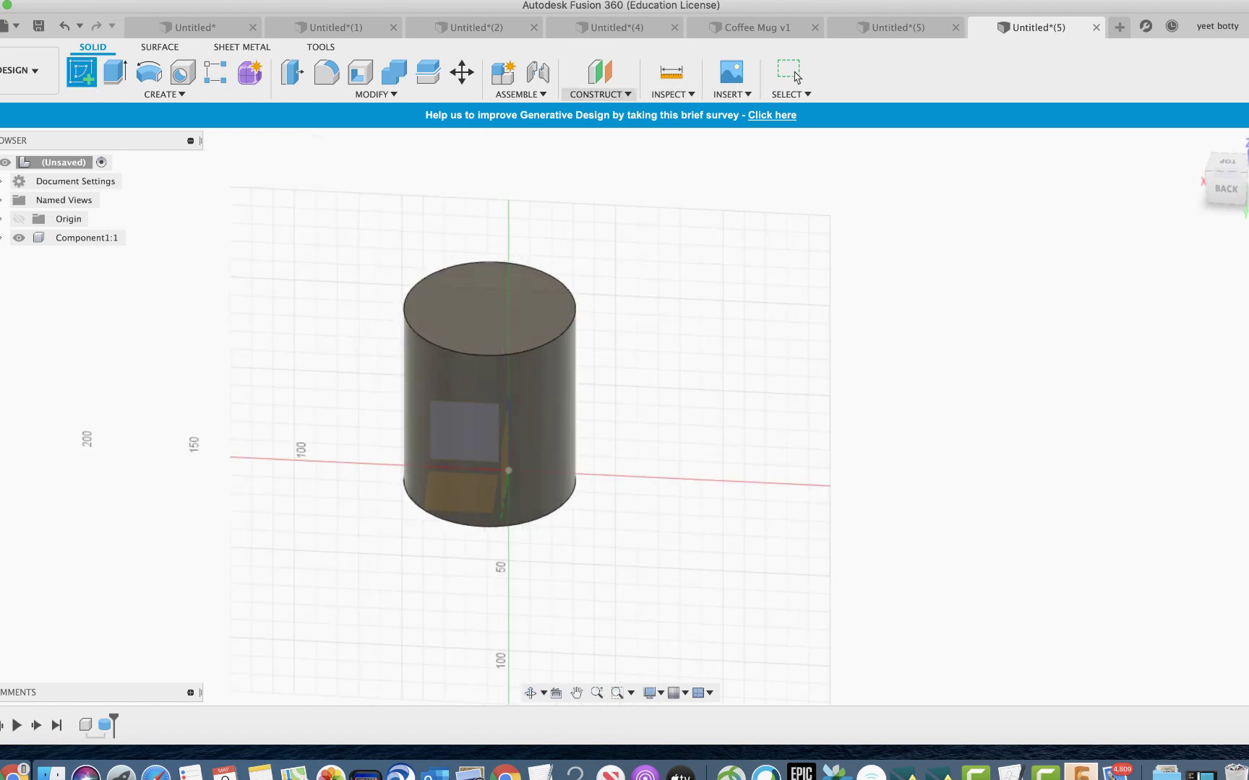
Step: Create a construction plane offset 10 mm from the vertical XZ origin plane
{"action": "left_click", "coordinate": [599, 94]}
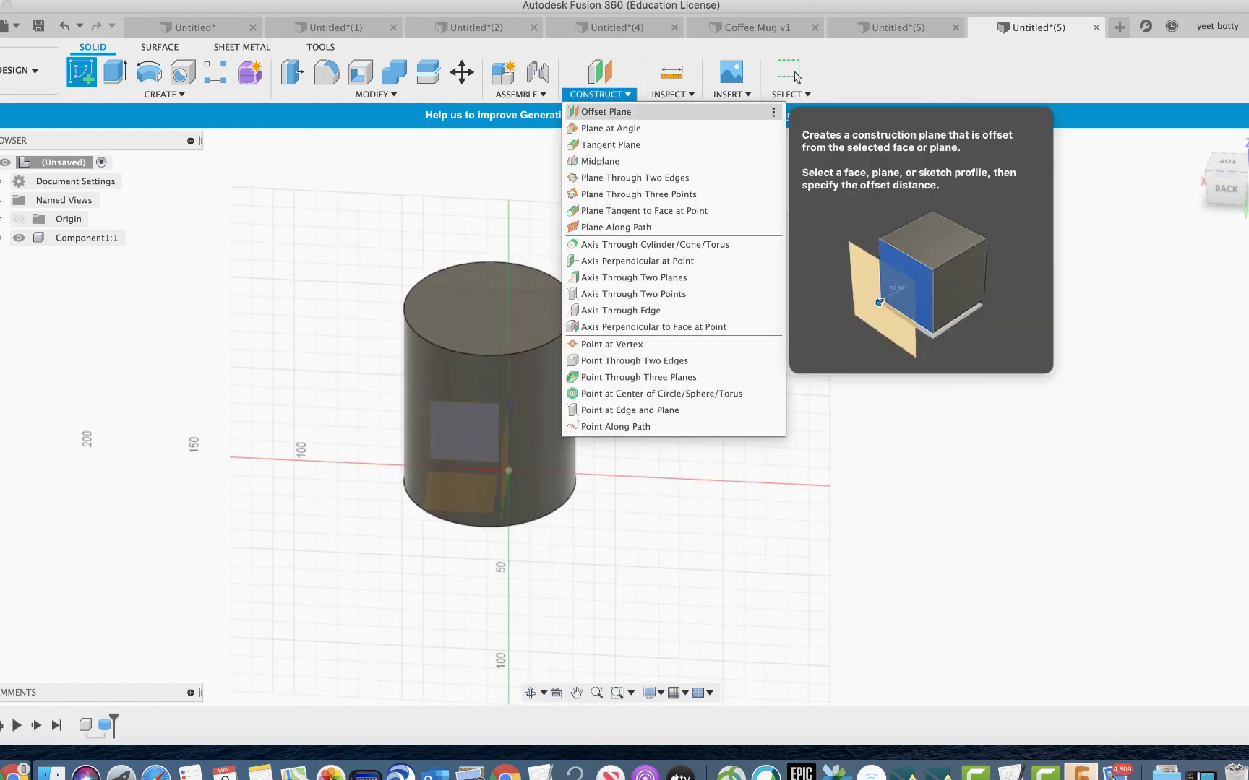
{"action": "left_click", "coordinate": [606, 111]}
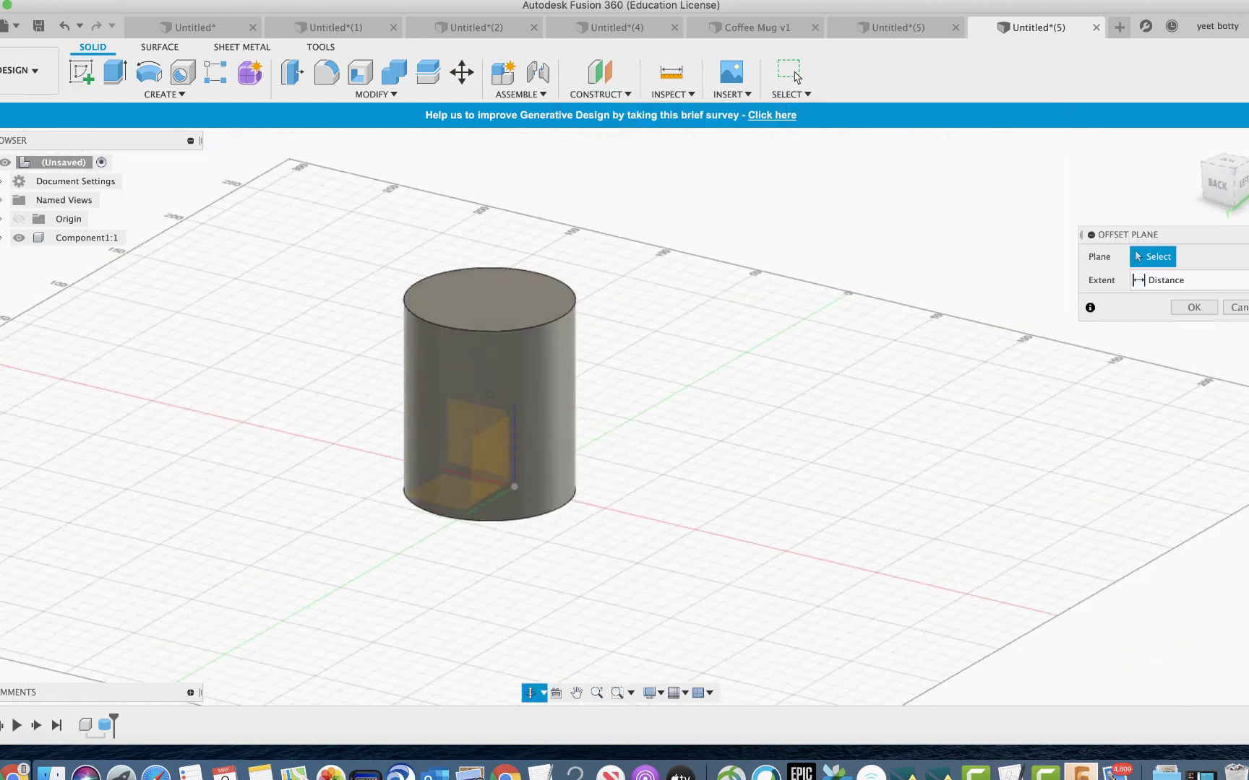
{"action": "left_click", "coordinate": [483, 433]}
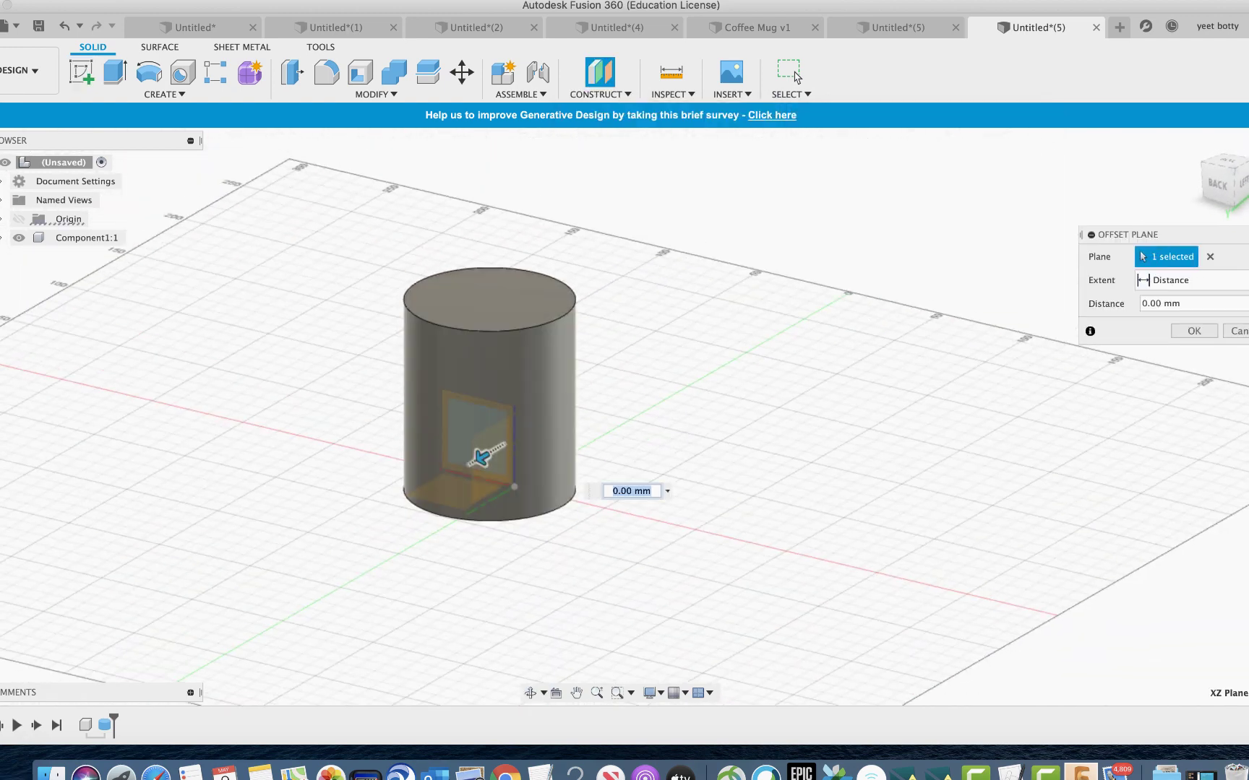
{"action": "middle_click_drag", "start_coordinate": [490, 395], "coordinate": [404, 409], "text": "shift"}
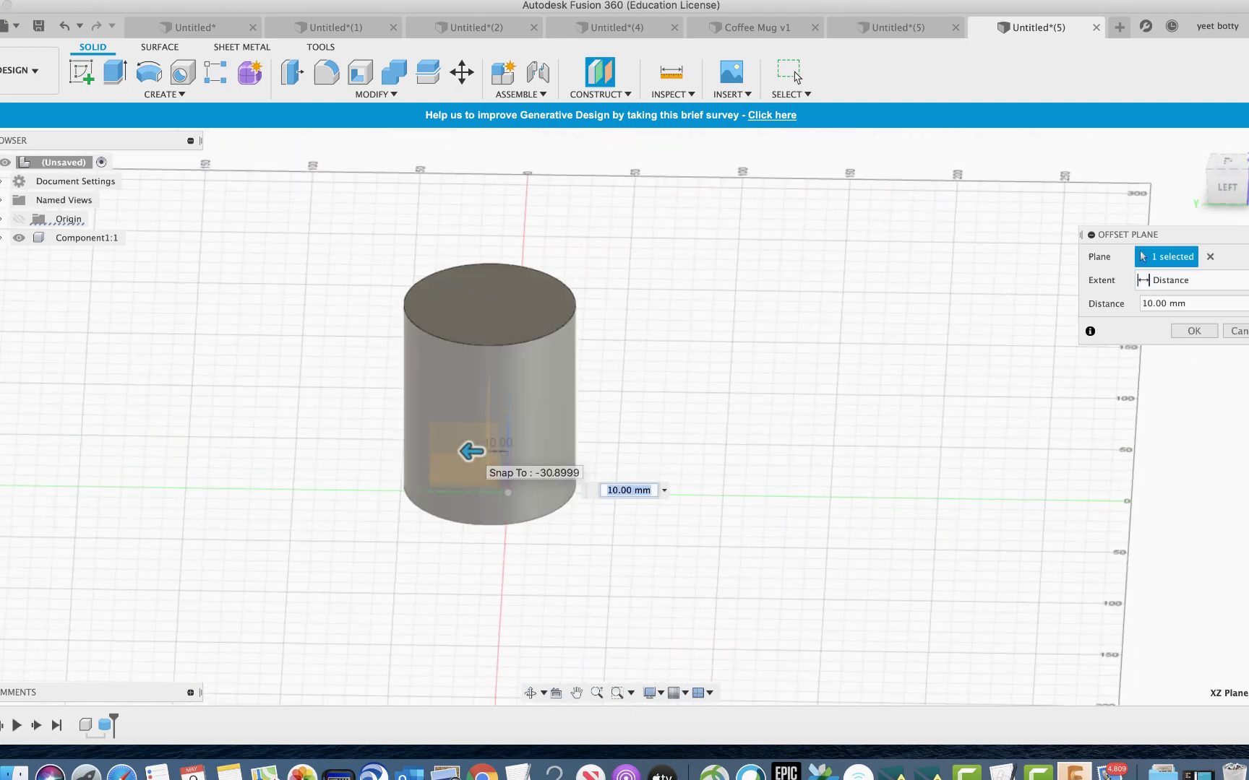
{"action": "middle_click_drag", "start_coordinate": [471, 453], "coordinate": [504, 459], "text": "shift"}
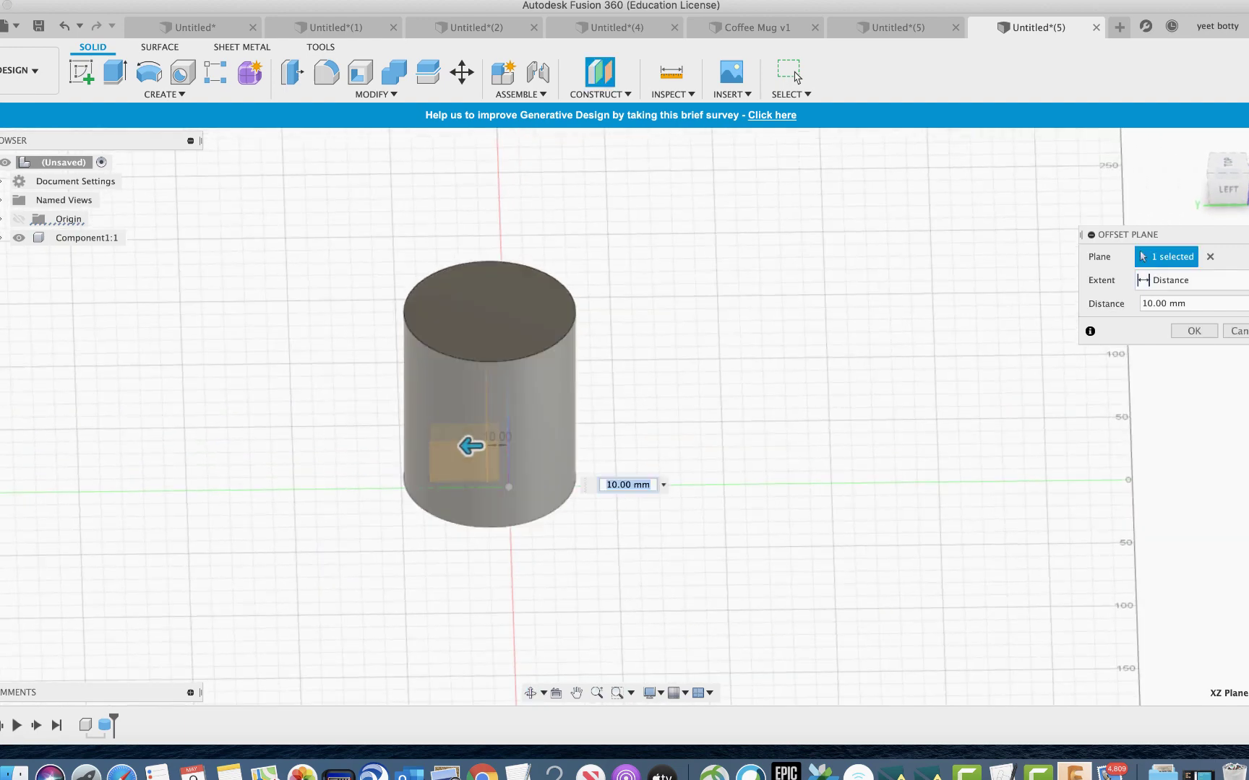
{"action": "key", "text": "Return"}
Step: Start a new sketch on the vertical XZ origin plane running through the cylinder
{"action": "middle_click_drag", "start_coordinate": [489, 394], "coordinate": [610, 368], "text": "shift"}
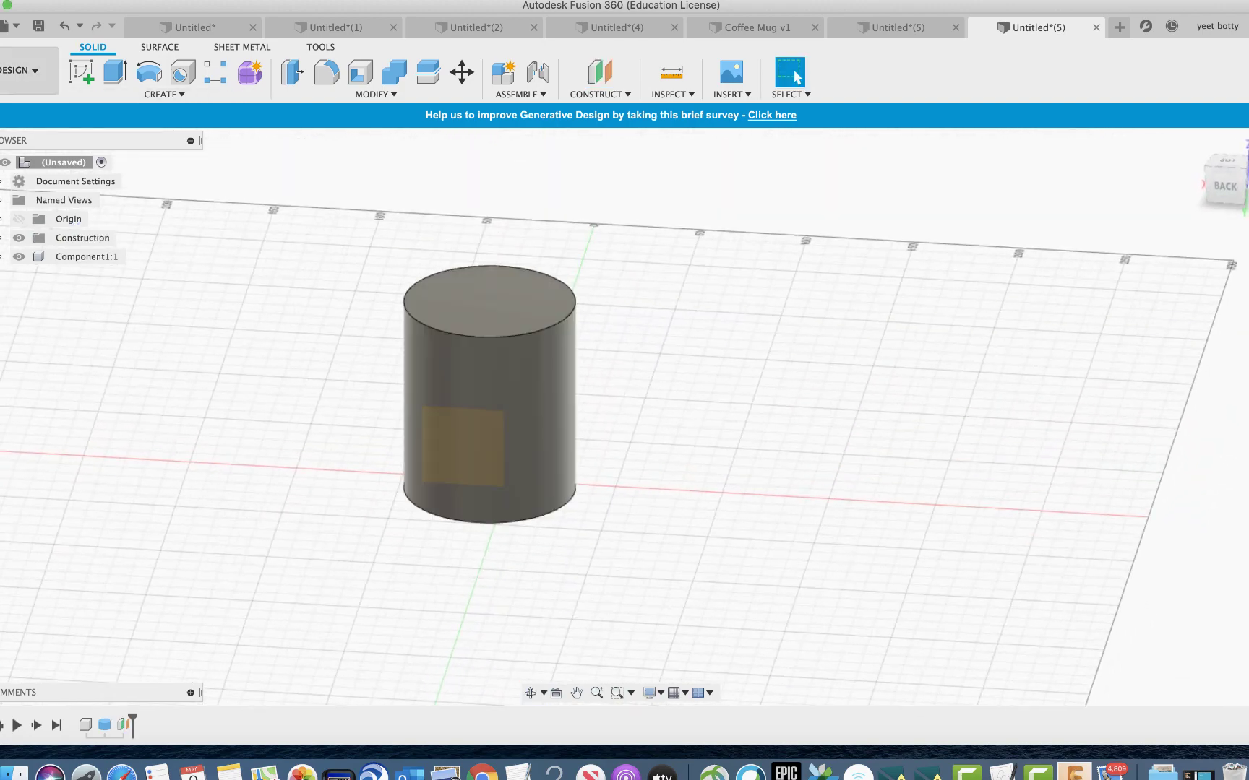
{"action": "left_click", "coordinate": [81, 73]}
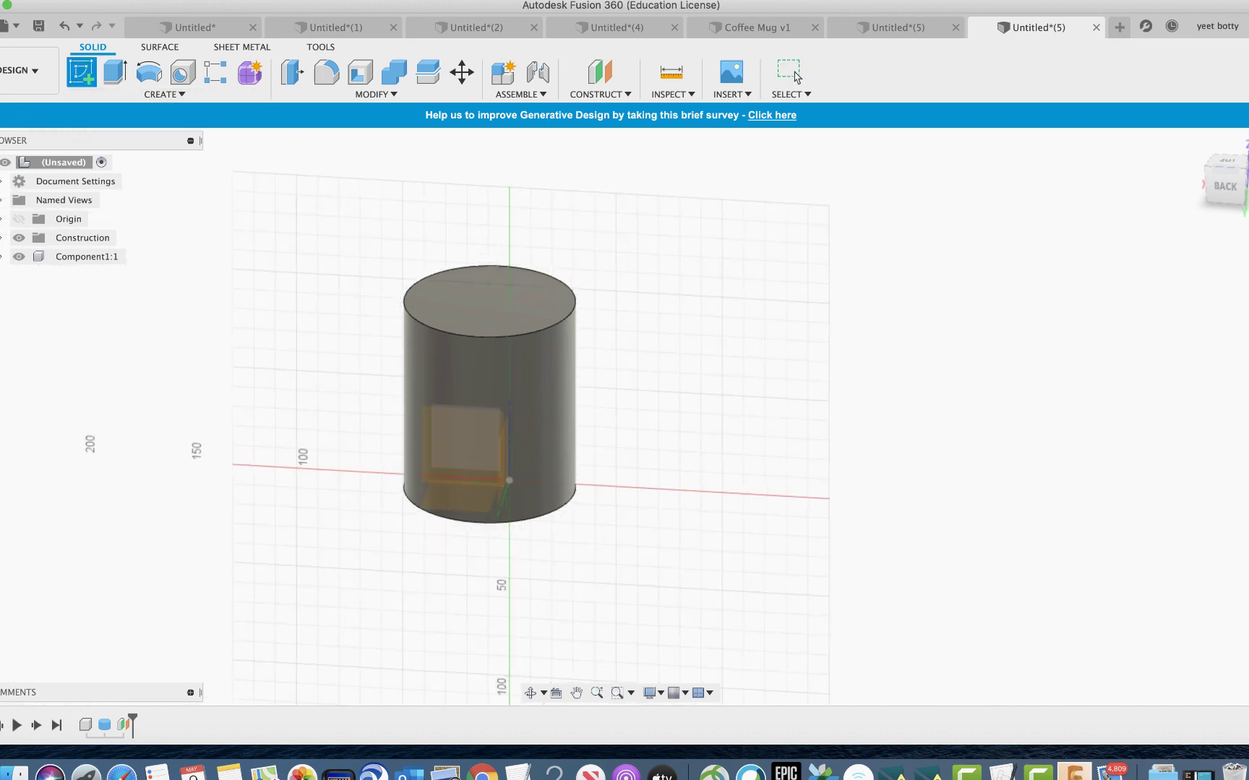
{"action": "middle_click_drag", "start_coordinate": [466, 440], "coordinate": [289, 445], "text": "shift"}
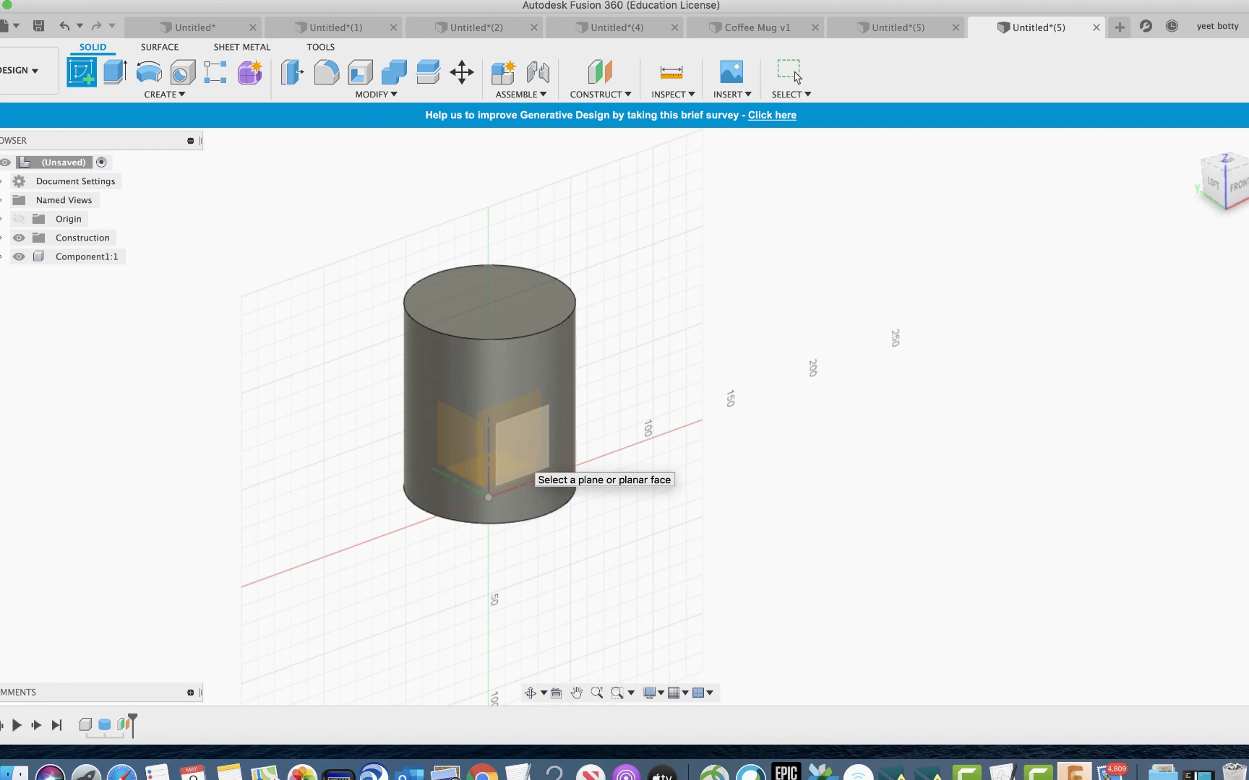
{"action": "left_click", "coordinate": [521, 455]}
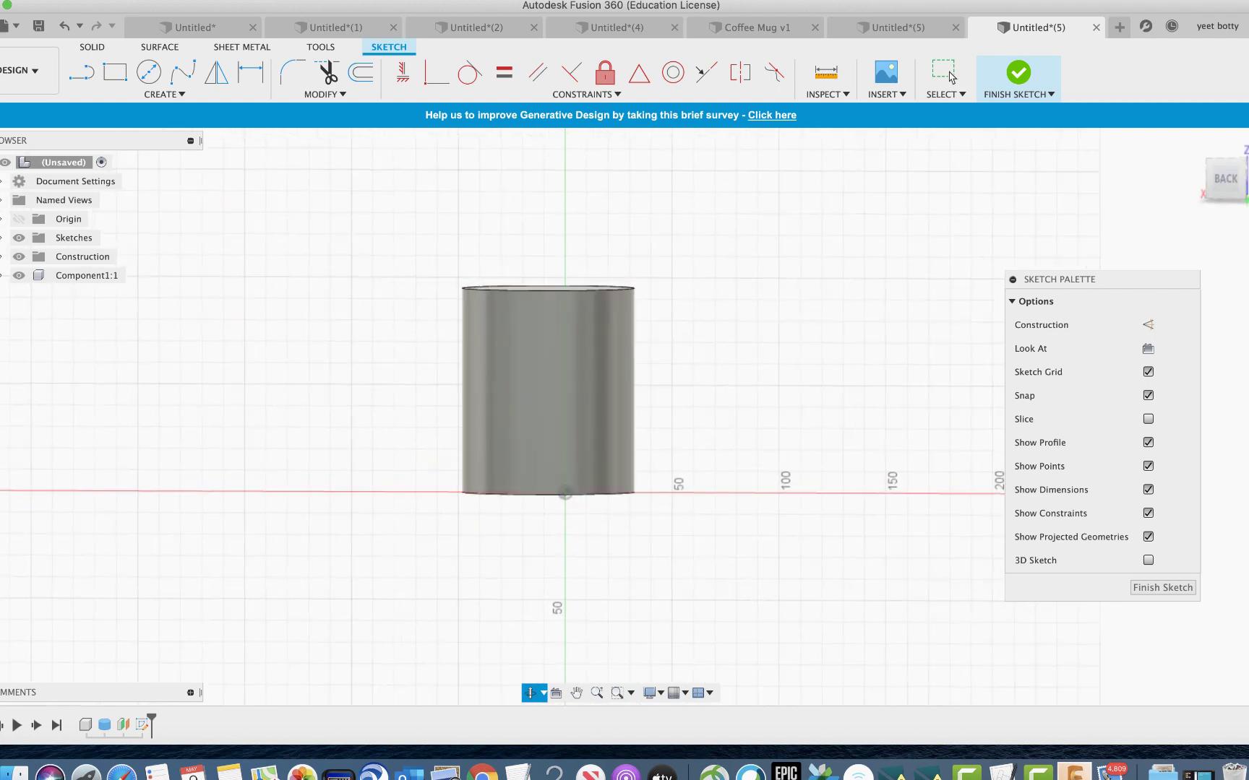
{"action": "left_click", "coordinate": [945, 73]}
{"action": "left_click", "coordinate": [165, 94]}
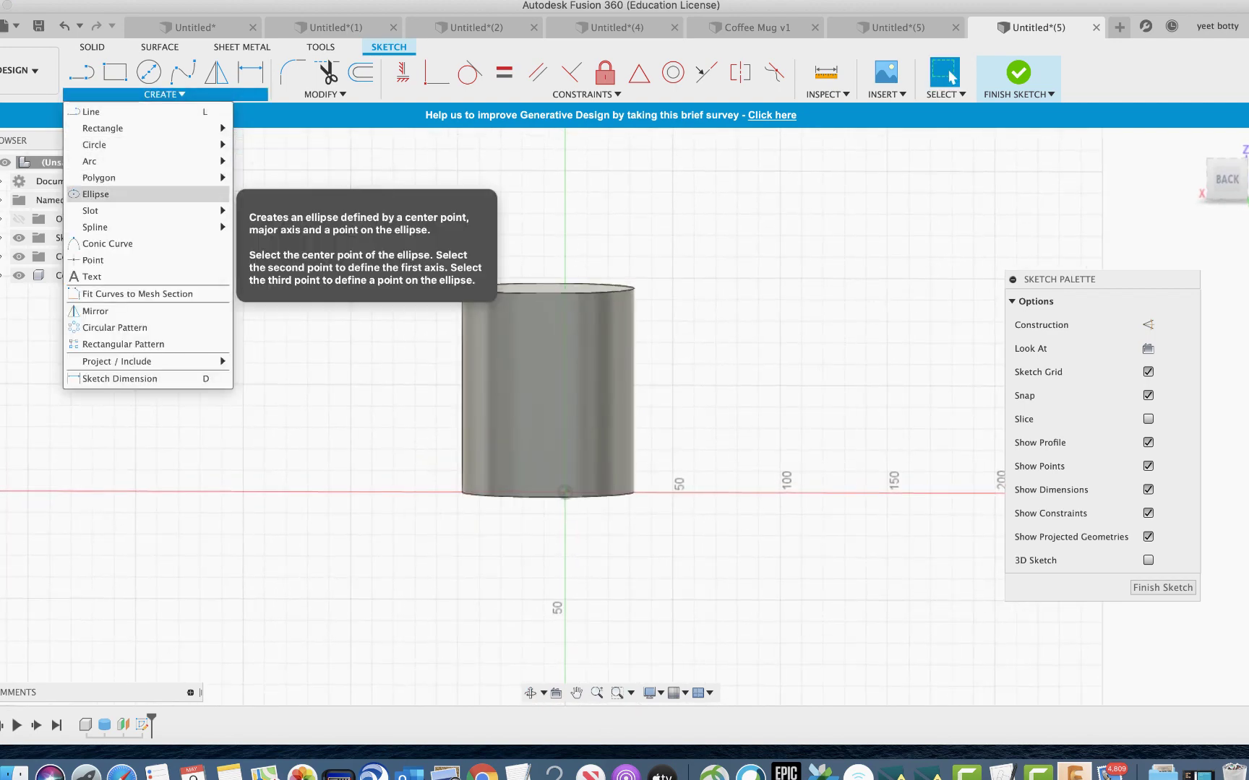
{"action": "left_click", "coordinate": [950, 76]}
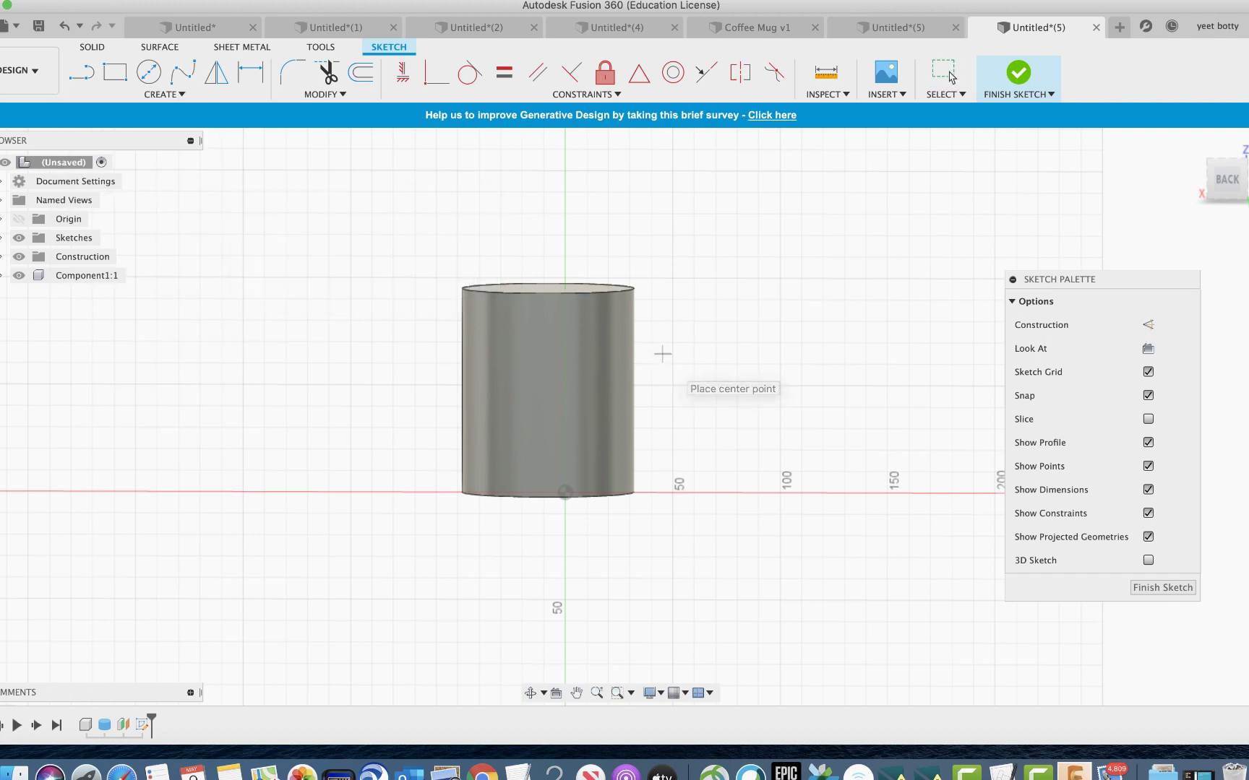
{"action": "scroll", "coordinate": [680, 336], "scroll_direction": "down", "scroll_amount": 2, "text": "shift"}
{"action": "scroll", "coordinate": [681, 336], "scroll_direction": "up", "scroll_amount": 3, "text": "shift"}
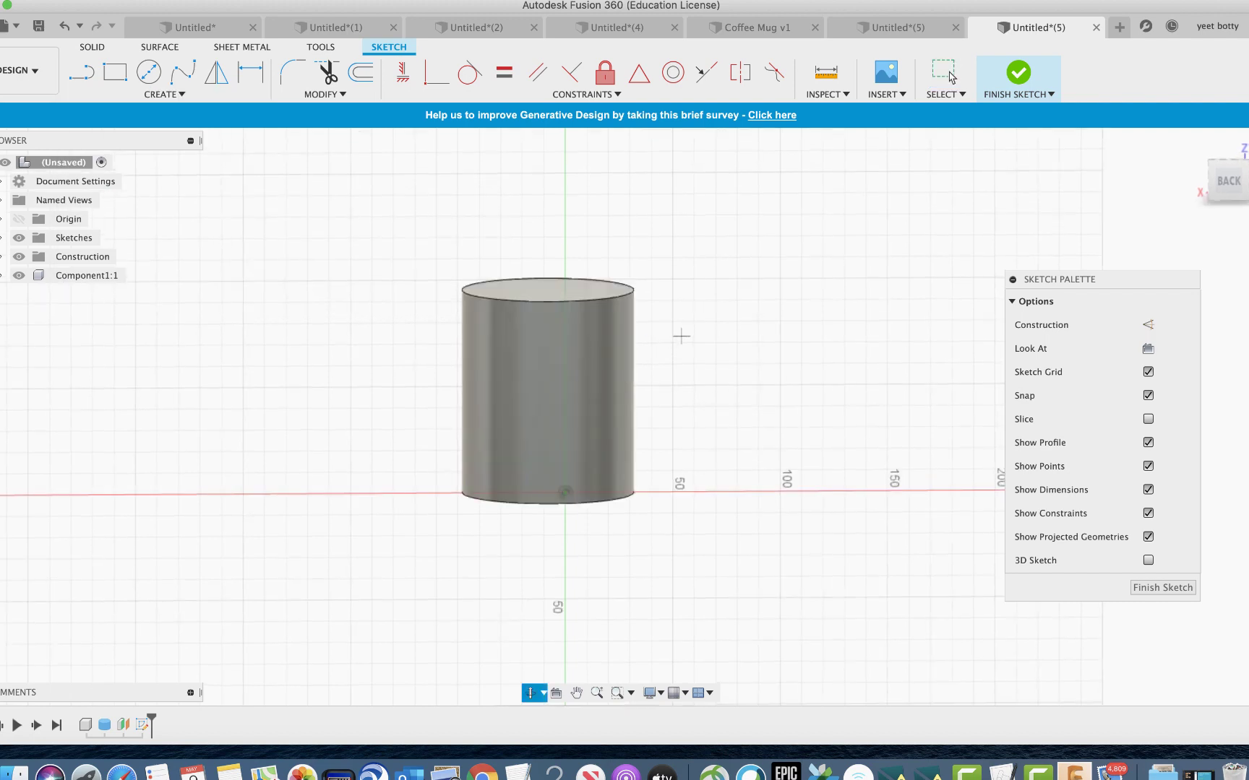
{"action": "scroll", "coordinate": [680, 336], "scroll_direction": "down", "scroll_amount": 1, "text": "shift"}
{"action": "scroll", "coordinate": [682, 334], "scroll_direction": "up", "scroll_amount": 1}
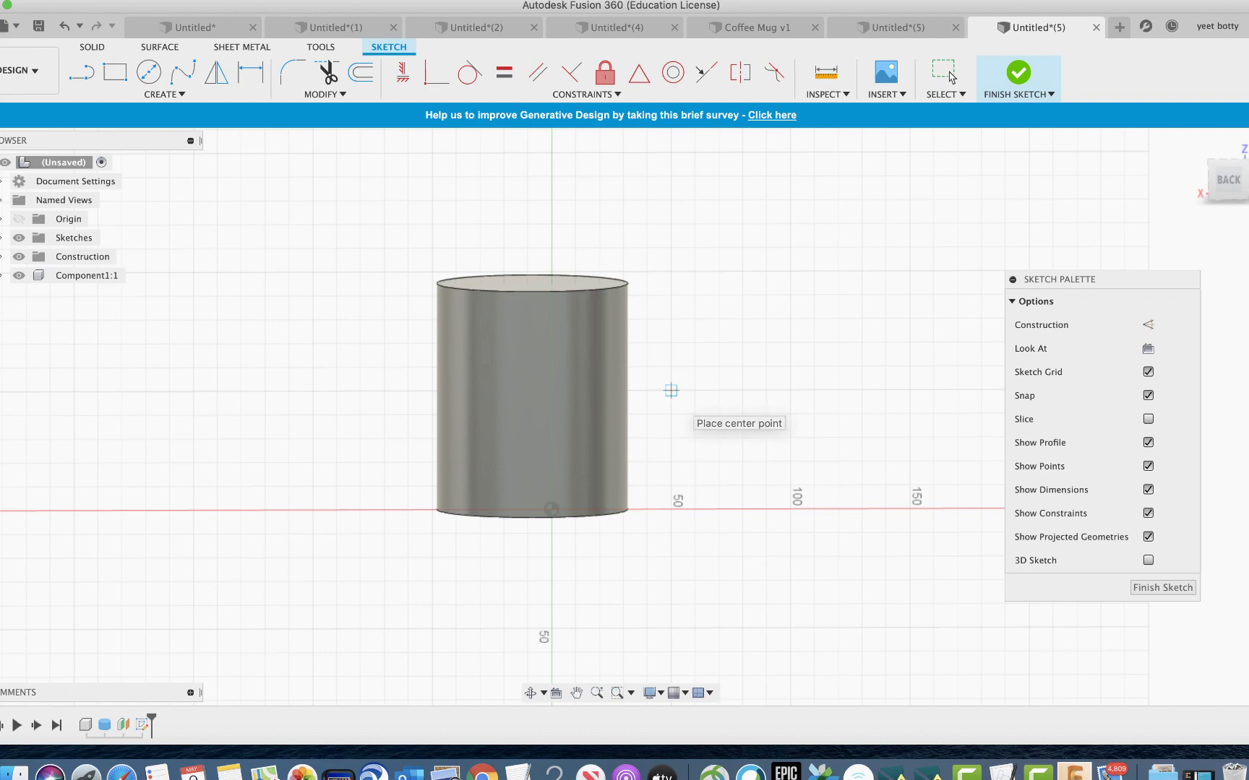
{"action": "scroll", "coordinate": [670, 391], "scroll_direction": "up", "scroll_amount": 8}
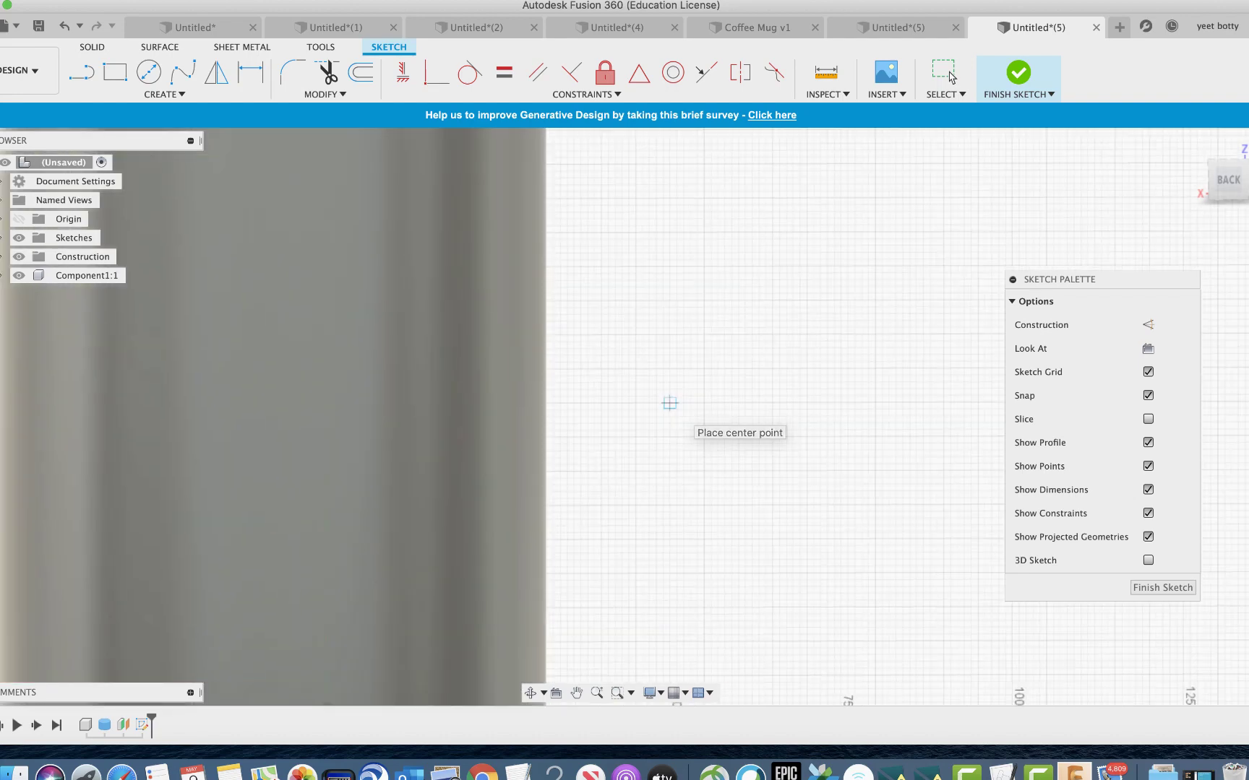
{"action": "left_click", "coordinate": [670, 403]}
{"action": "scroll", "coordinate": [670, 403], "scroll_direction": "down", "scroll_amount": 6}
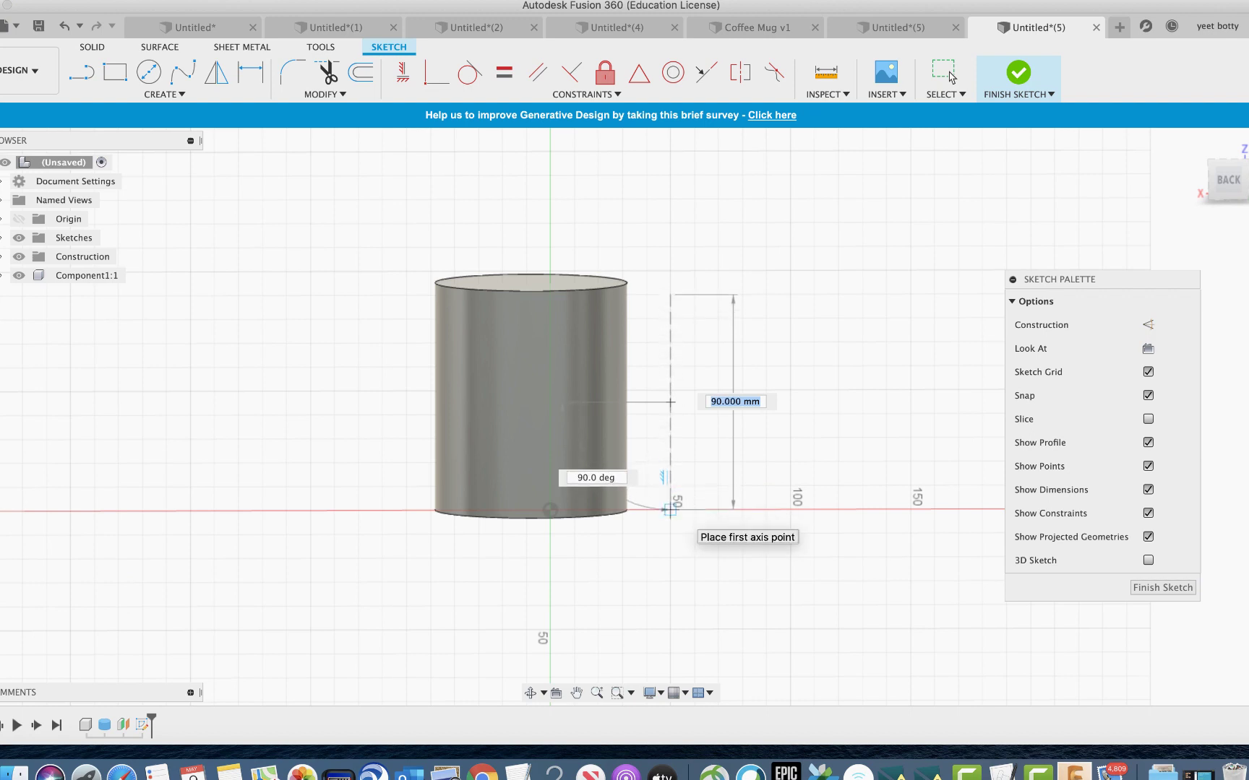
{"action": "left_click", "coordinate": [670, 510]}
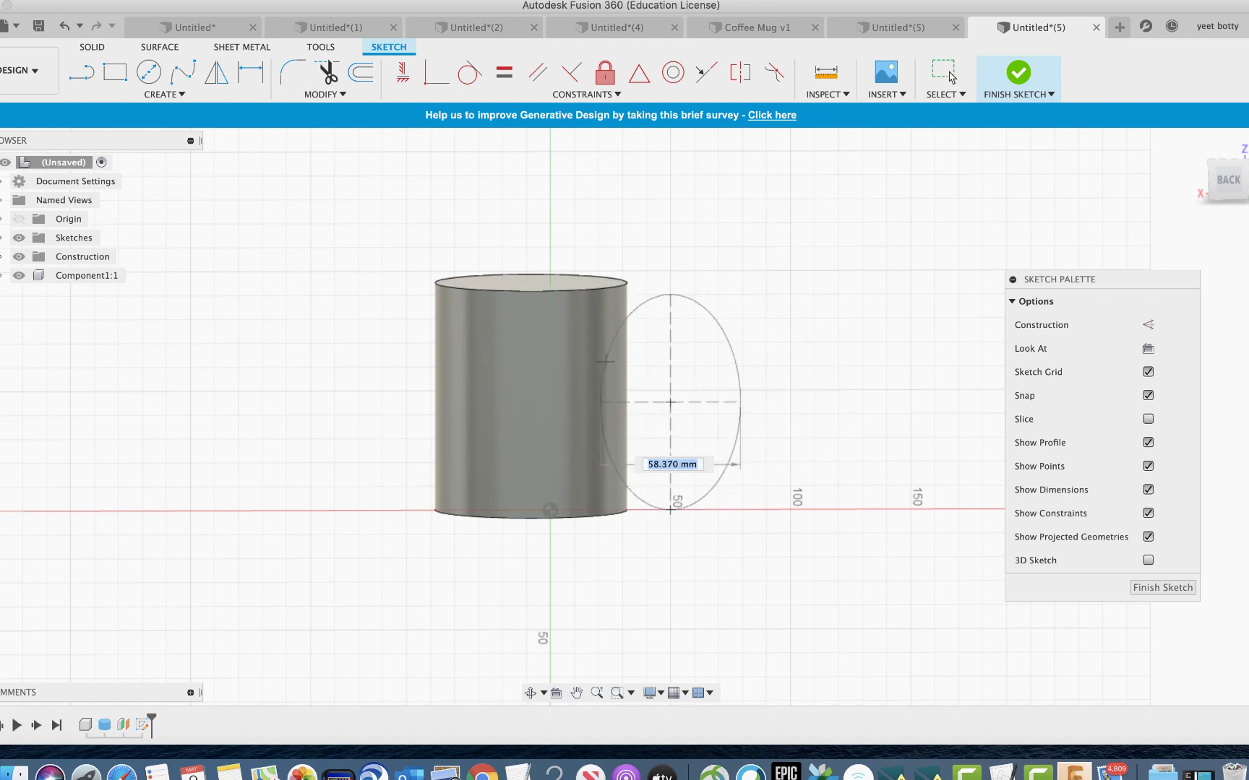
{"action": "key", "text": "Escape"}
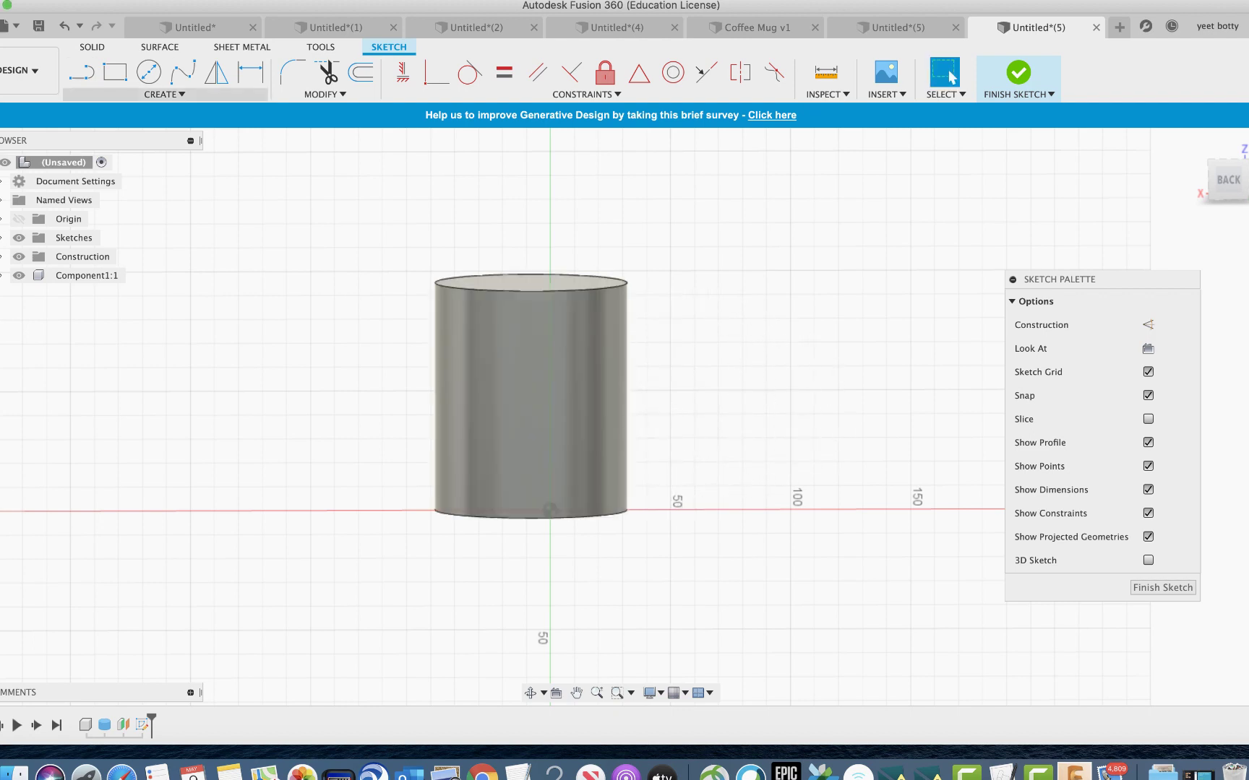
Step: Draw an upright ellipse about 91 mm high and 50 mm wide, centred at mid-height just outside the cylinder's side wall
{"action": "left_click", "coordinate": [164, 94]}
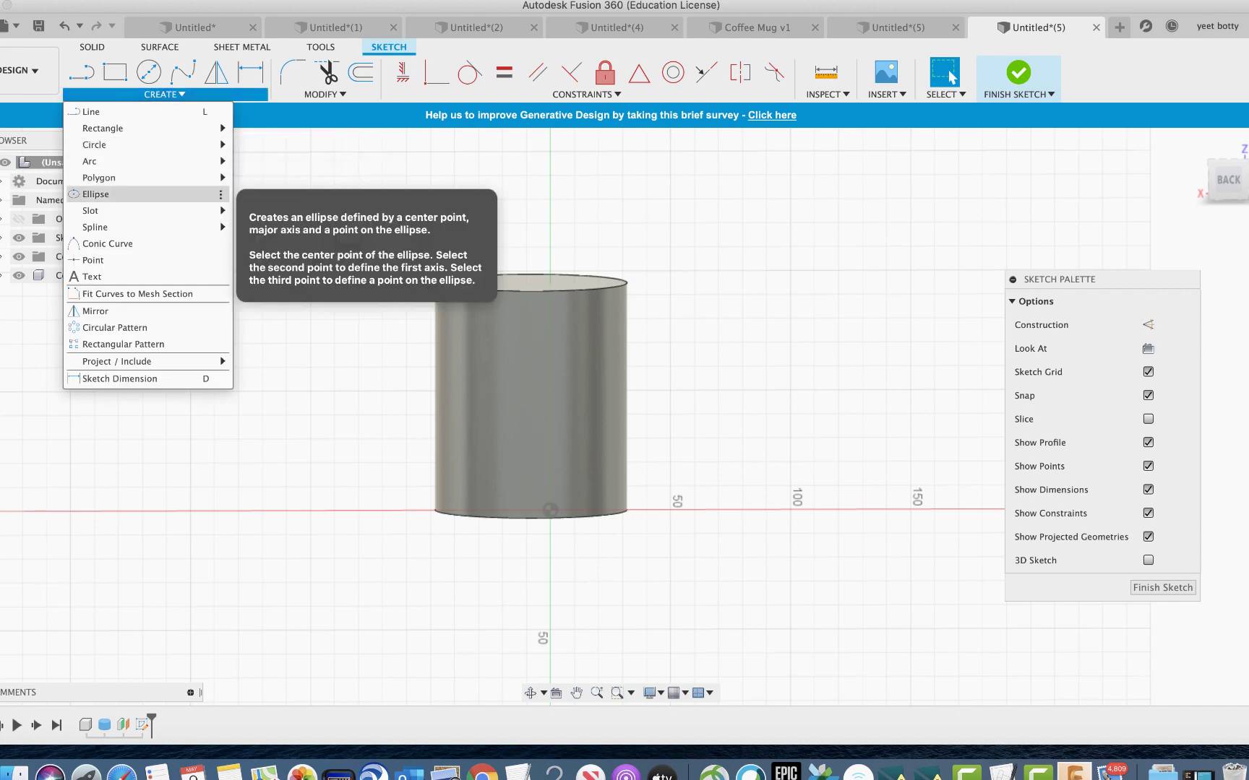
{"action": "left_click", "coordinate": [137, 194]}
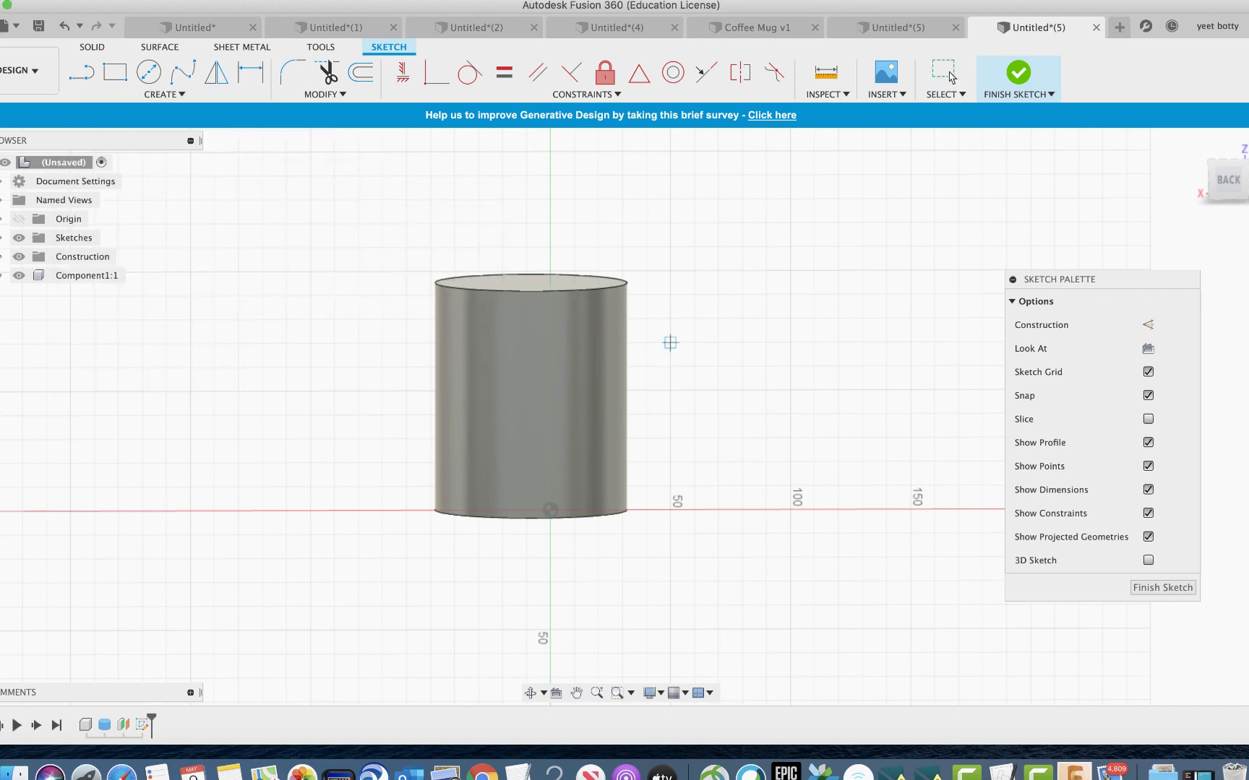
{"action": "mouse_move", "coordinate": [670, 343]}
{"action": "middle_mouse_down", "text": "shift"}
{"action": "mouse_move", "coordinate": [670, 361]}
{"action": "mouse_move", "coordinate": [670, 347]}
{"action": "middle_mouse_up", "text": "shift"}
{"action": "middle_click_drag", "start_coordinate": [655, 395], "coordinate": [645, 405], "text": "shift"}
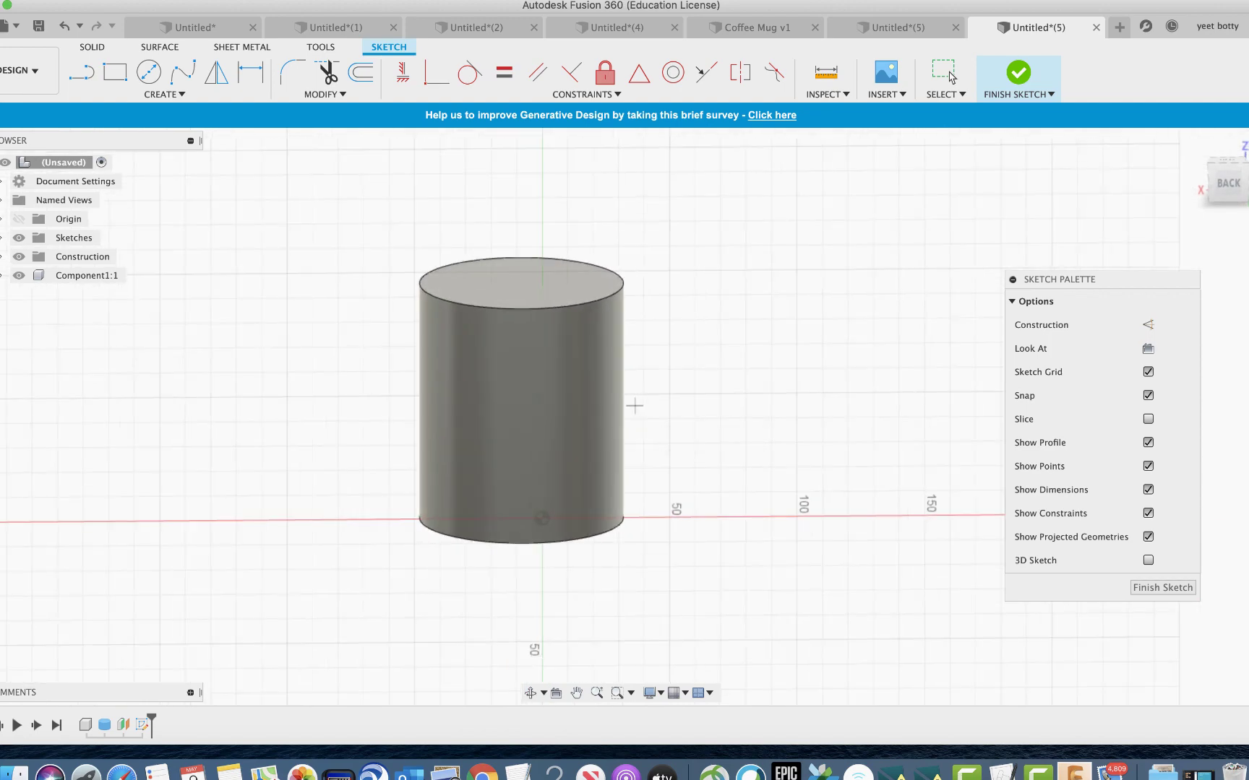
{"action": "left_click", "coordinate": [633, 404]}
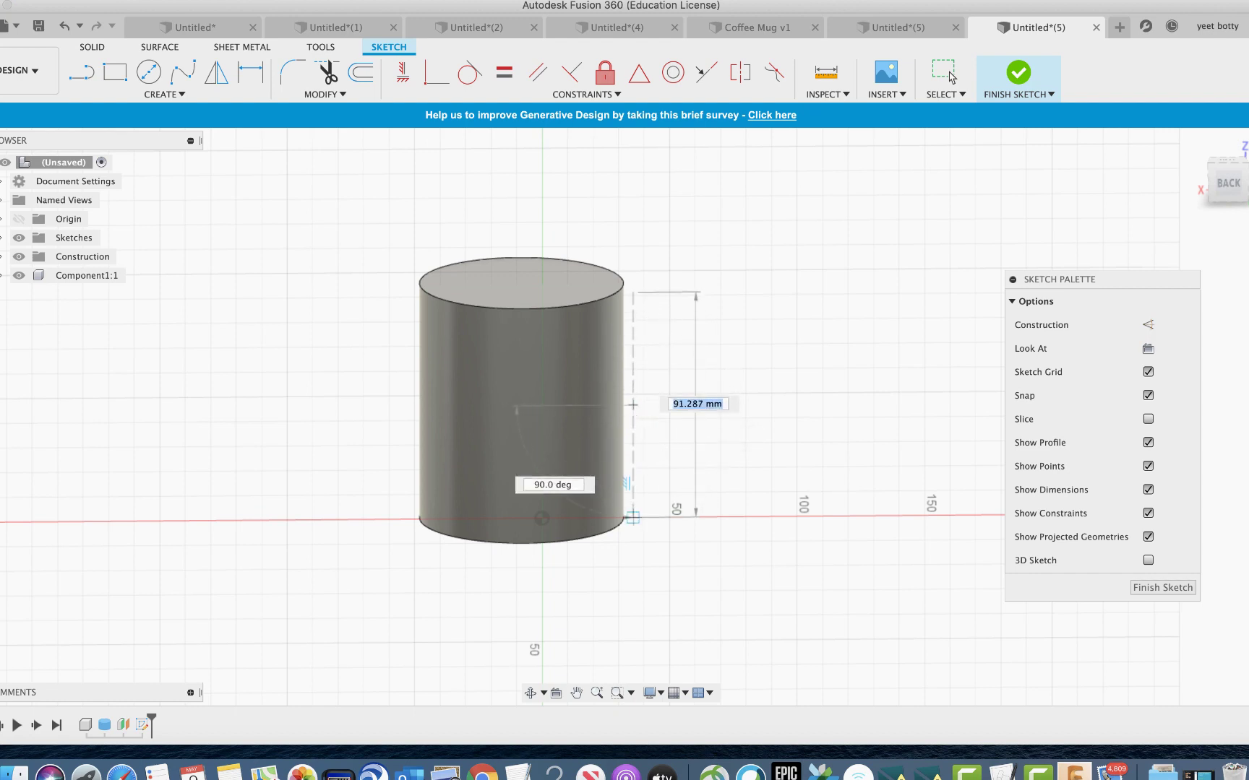
{"action": "left_click", "coordinate": [633, 517]}
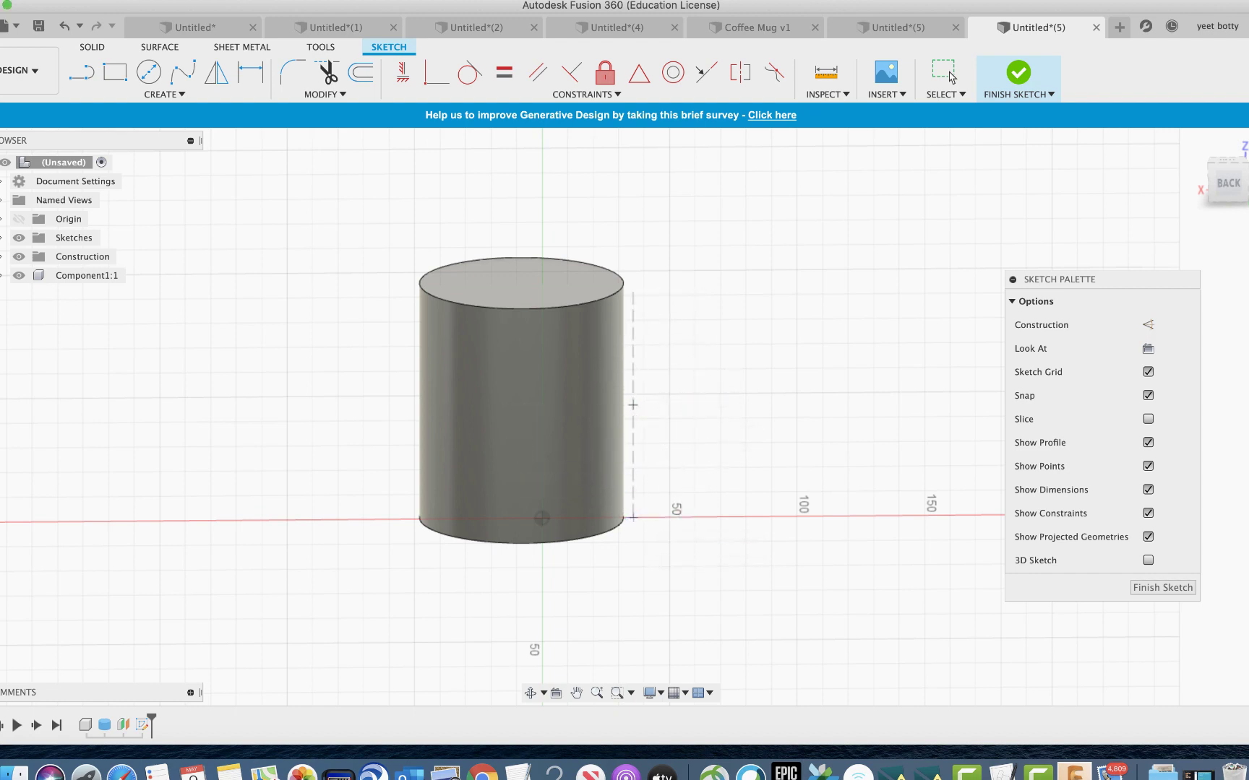
{"action": "scroll", "coordinate": [616, 502], "scroll_direction": "up", "scroll_amount": 2}
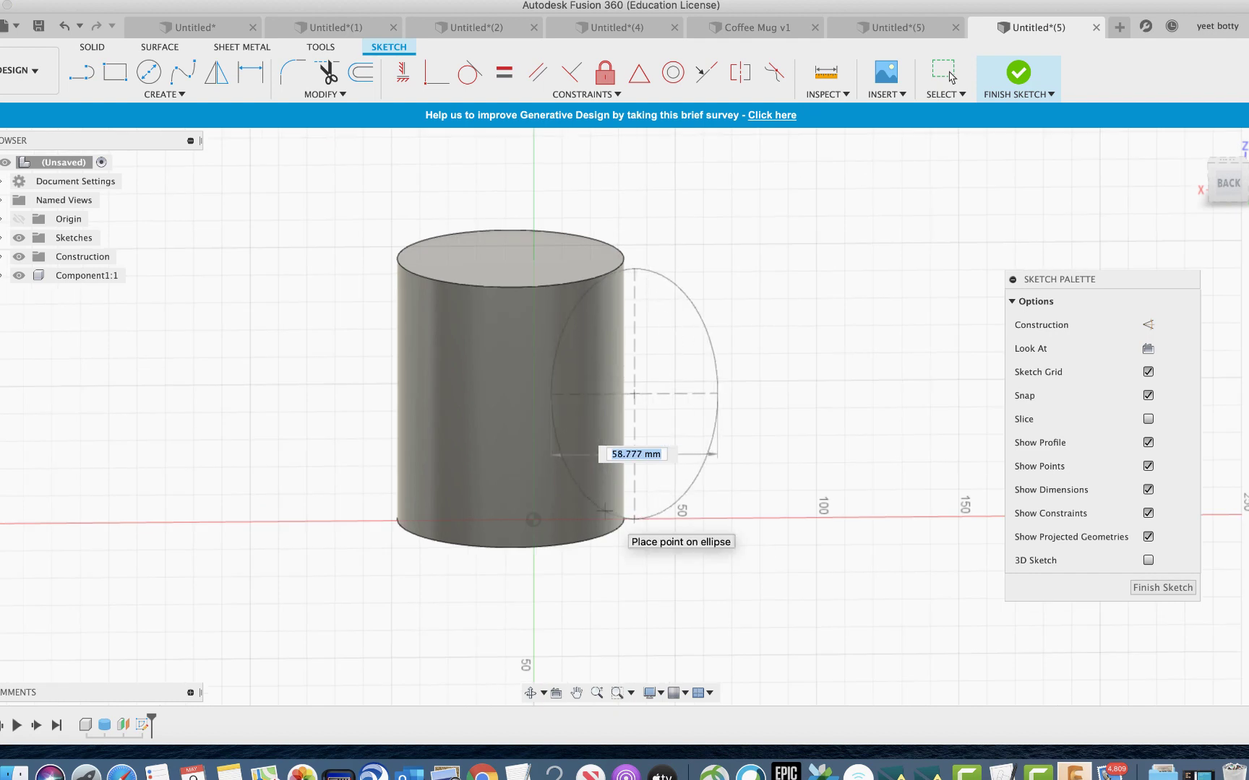
{"action": "scroll", "coordinate": [605, 511], "scroll_direction": "down", "scroll_amount": 3, "text": "shift"}
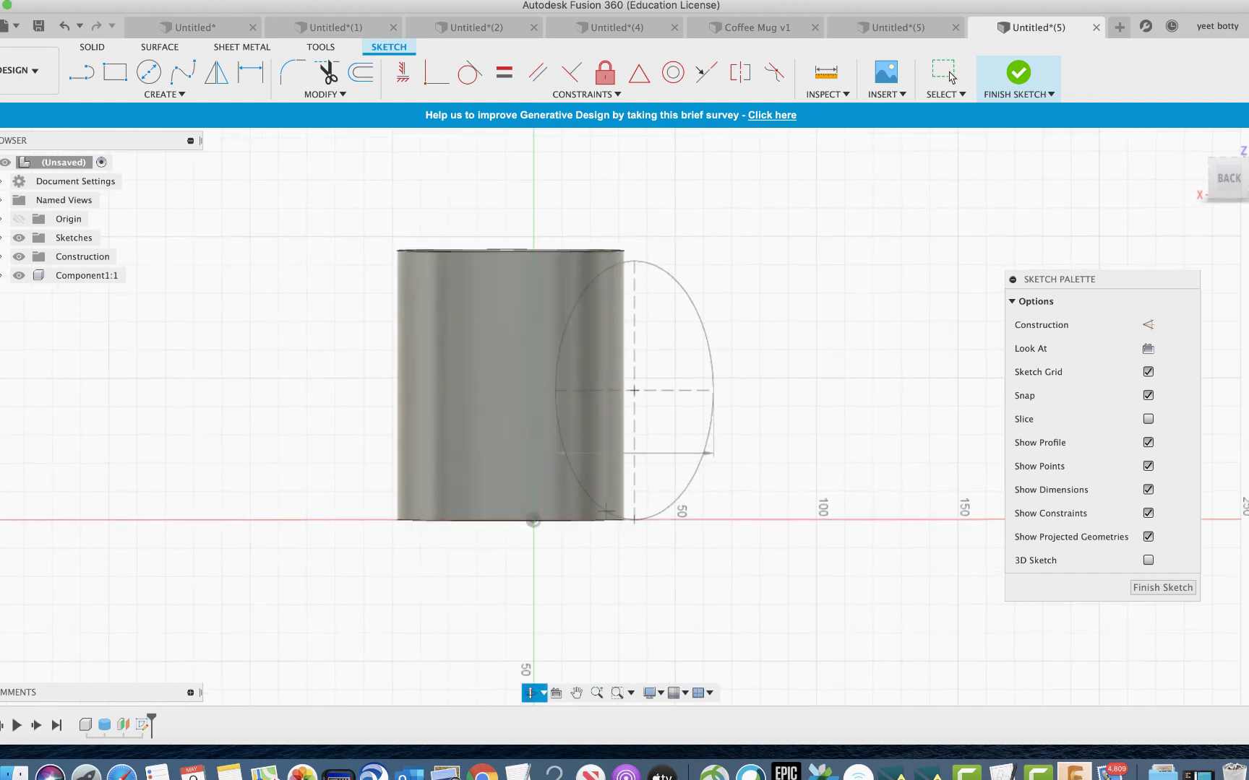
{"action": "scroll", "coordinate": [605, 511], "scroll_direction": "up", "scroll_amount": 1, "text": "shift"}
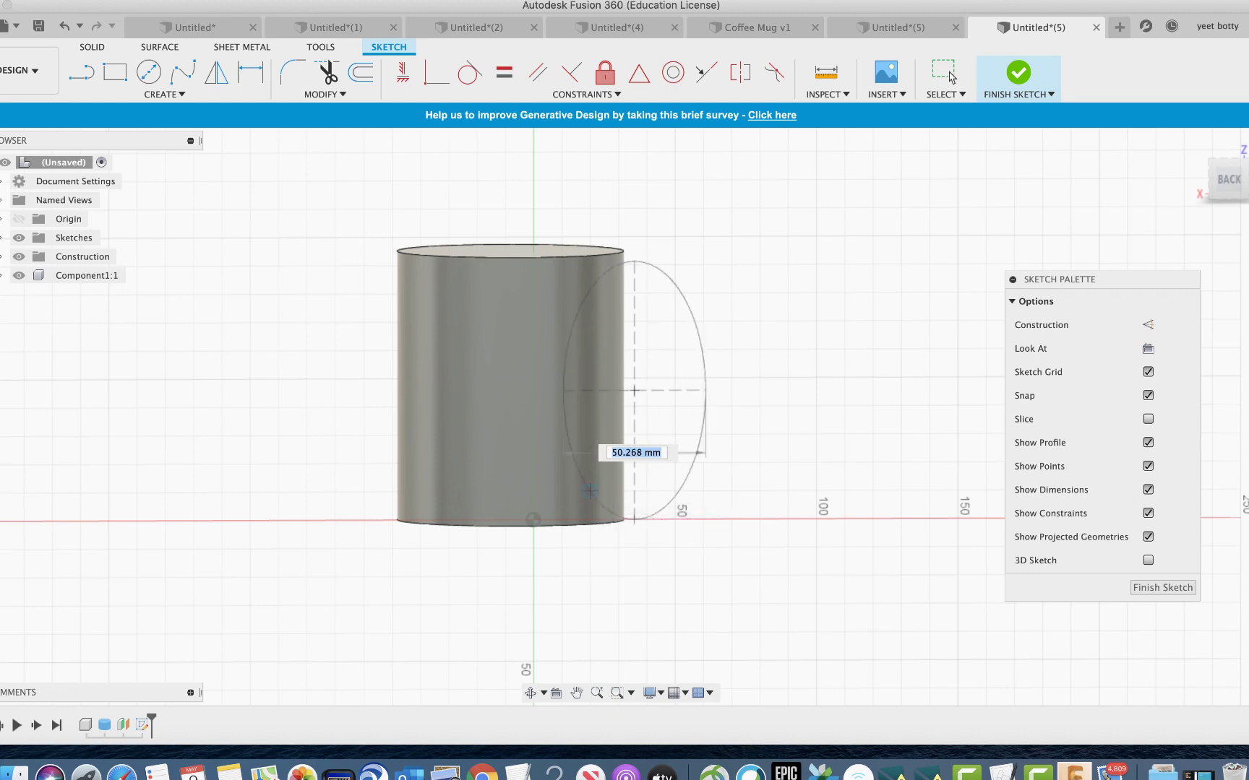
{"action": "left_click", "coordinate": [589, 491]}
Step: Draw a smaller ellipse about 76 mm high and 41 mm wide, concentric with the first one, and finish the sketch
{"action": "middle_click_drag", "start_coordinate": [722, 310], "coordinate": [743, 281], "text": "shift"}
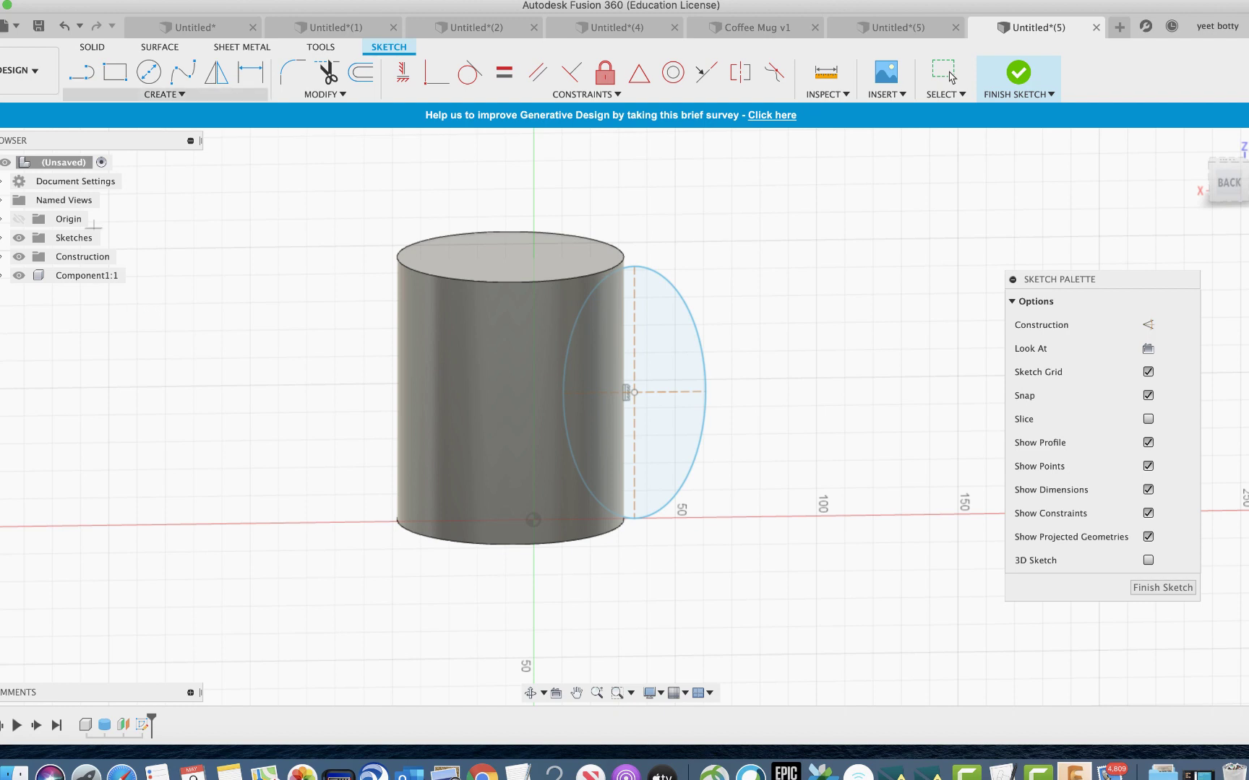
{"action": "left_click", "coordinate": [165, 94]}
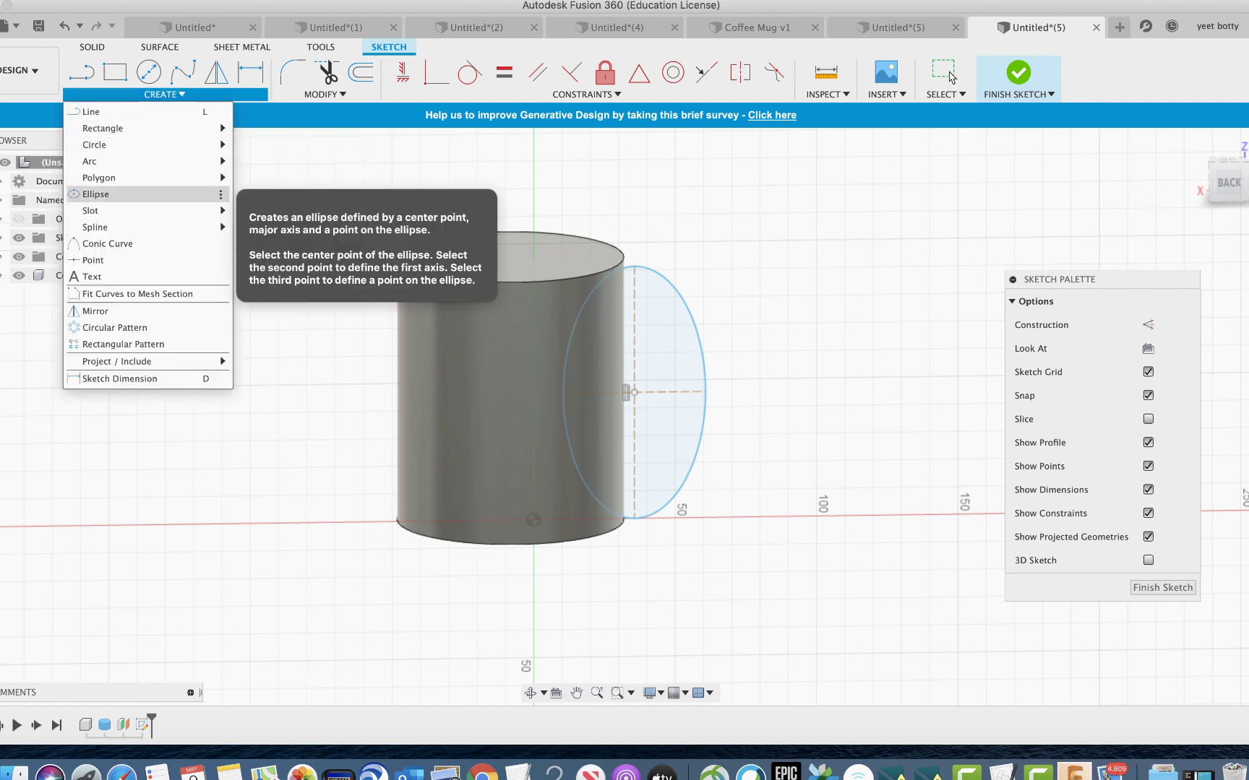
{"action": "left_click", "coordinate": [101, 194]}
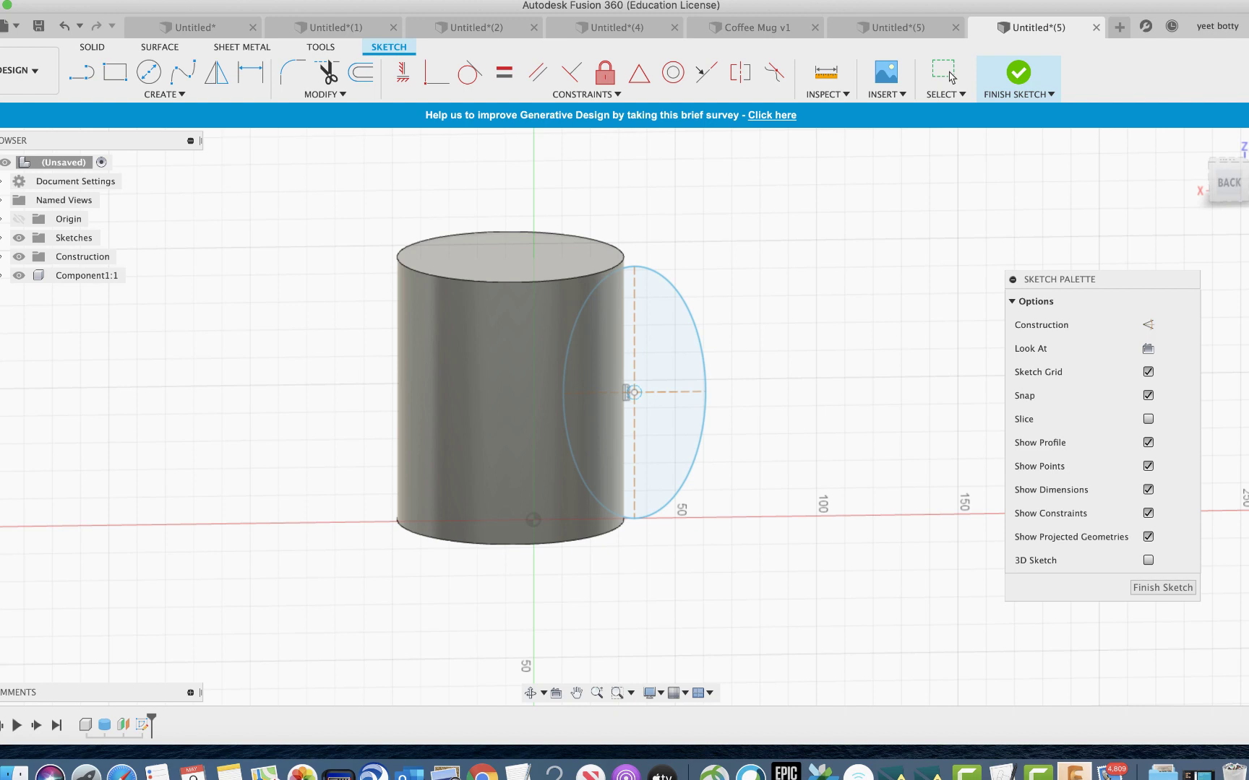
{"action": "left_click", "coordinate": [634, 393]}
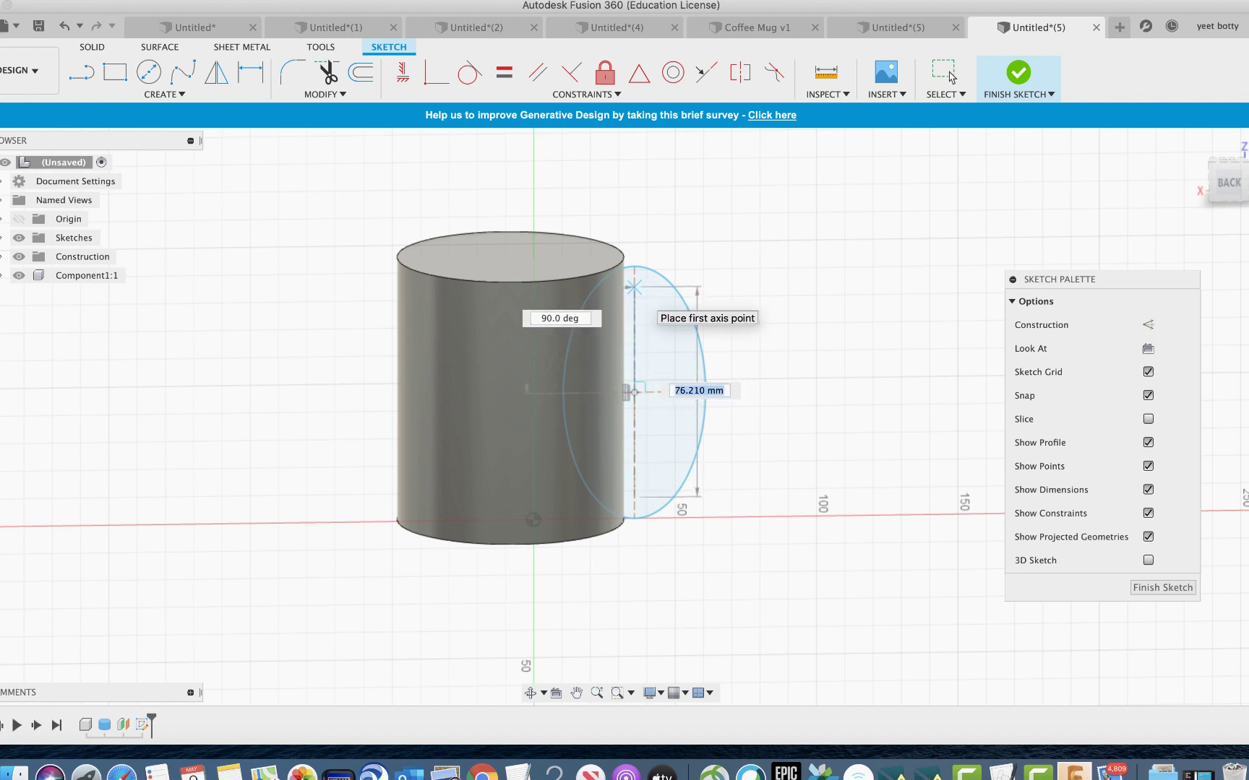
{"action": "left_click", "coordinate": [634, 288]}
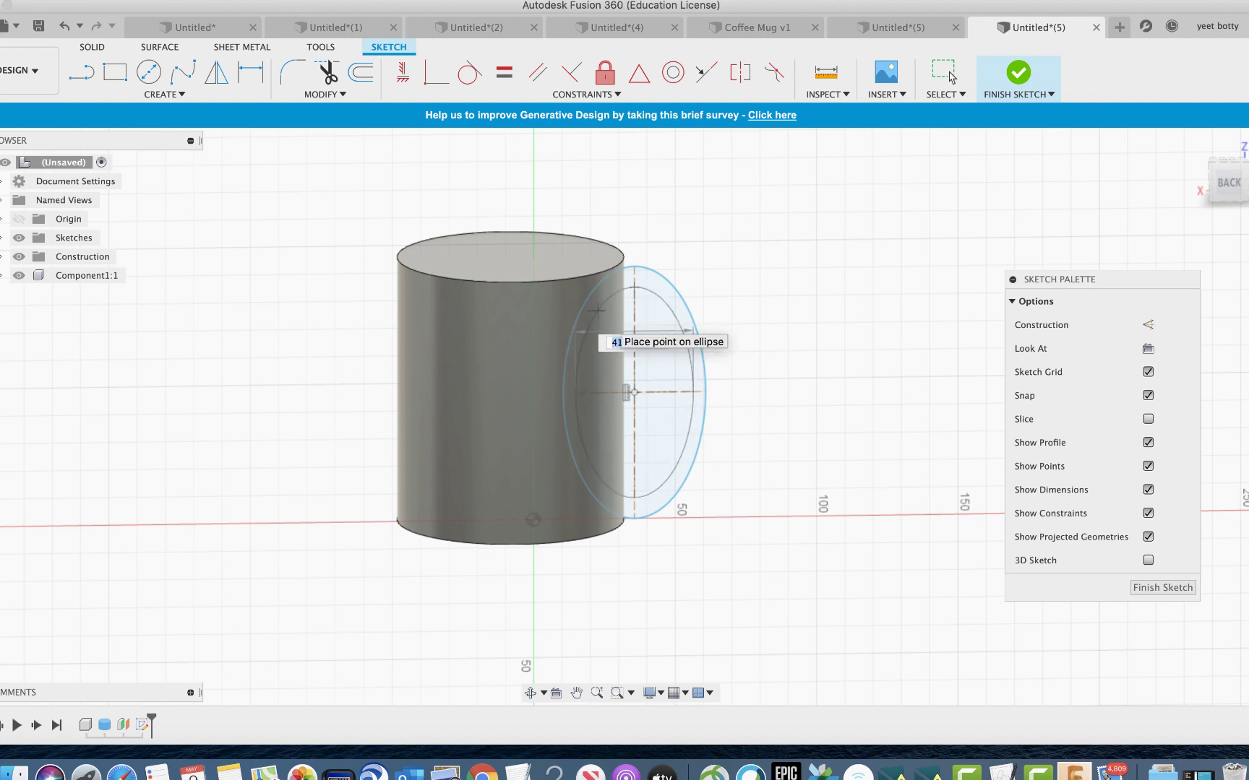
{"action": "left_click", "coordinate": [597, 311]}
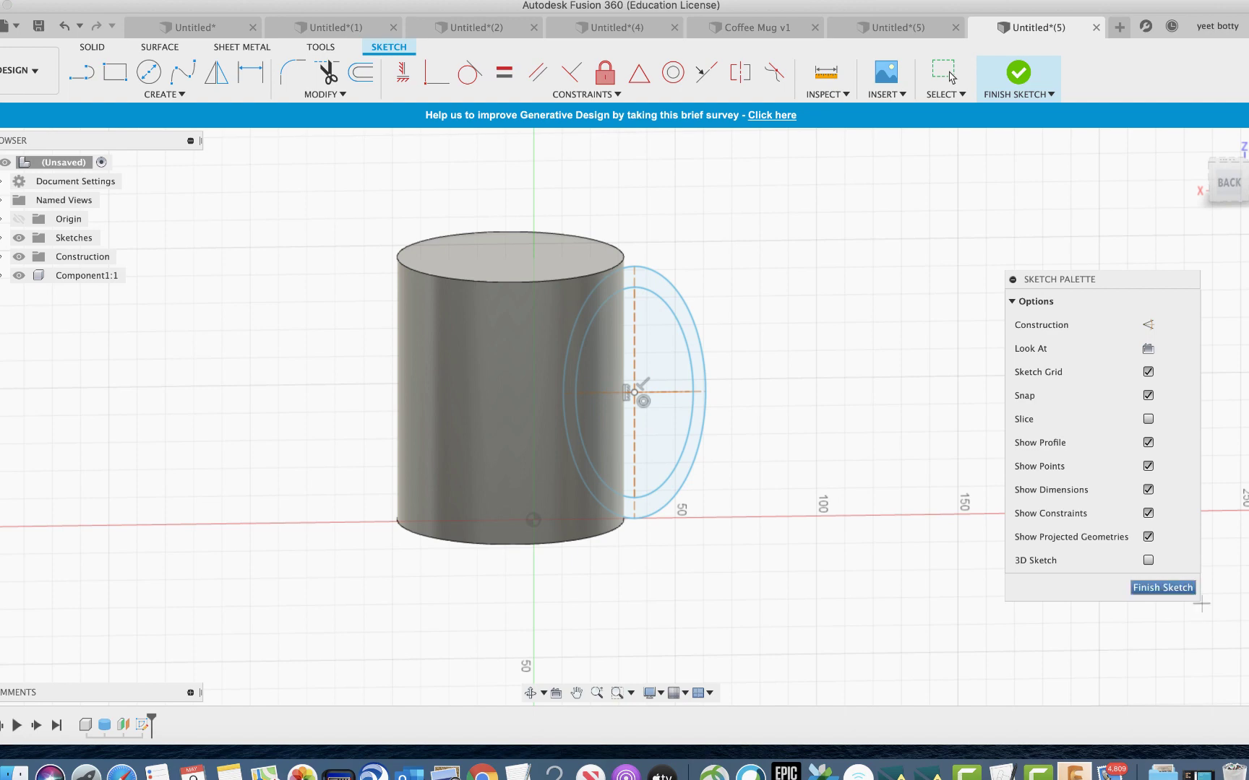
{"action": "left_click", "coordinate": [1163, 587]}
Step: Examine the cylinder and the two concentric handle ellipses from the back and from above at different distances
{"action": "mouse_move", "coordinate": [552, 388]}
{"action": "middle_mouse_down", "text": "shift"}
{"action": "mouse_move", "coordinate": [551, 499]}
{"action": "mouse_move", "coordinate": [551, 388]}
{"action": "mouse_move", "coordinate": [662, 434]}
{"action": "mouse_move", "coordinate": [773, 398]}
{"action": "middle_mouse_up", "text": "shift"}
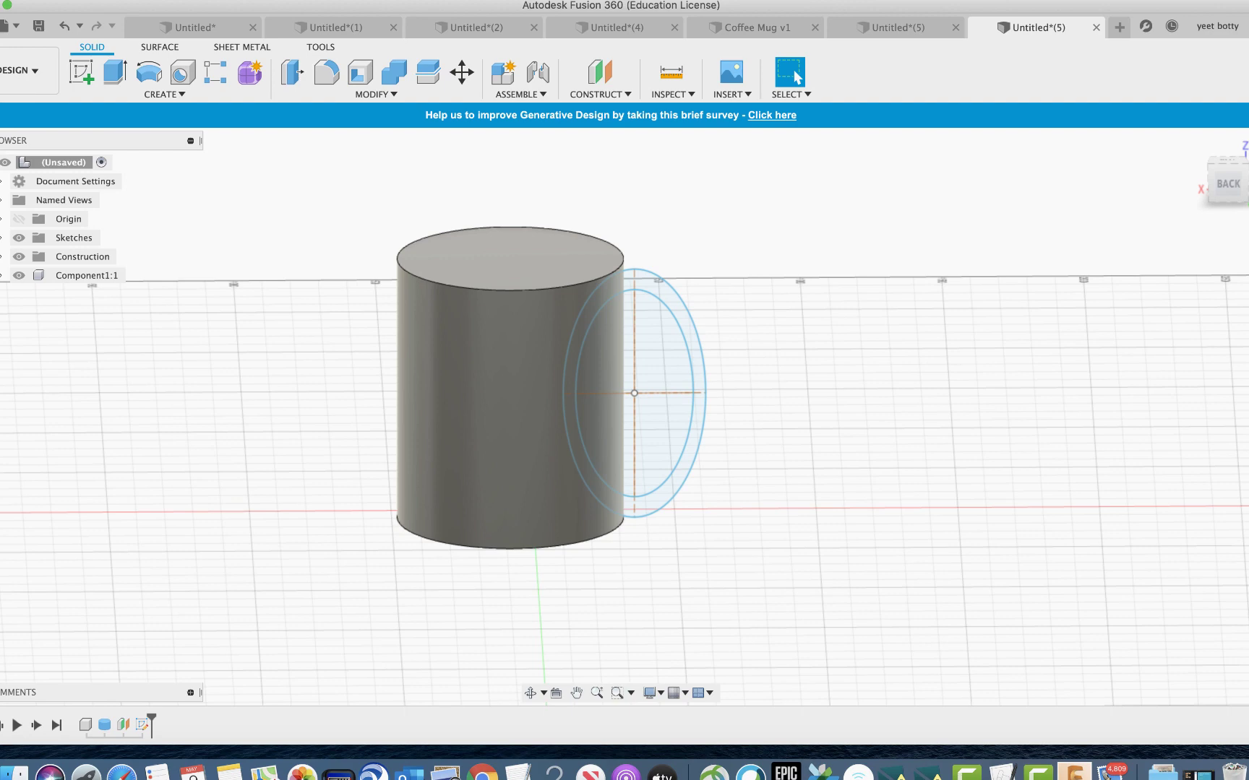
{"action": "middle_click_drag", "start_coordinate": [810, 311], "coordinate": [780, 318], "text": "shift"}
{"action": "scroll", "coordinate": [773, 396], "scroll_direction": "up", "scroll_amount": 1}
{"action": "scroll", "coordinate": [841, 307], "scroll_direction": "up", "scroll_amount": 3}
{"action": "scroll", "coordinate": [842, 307], "scroll_direction": "down", "scroll_amount": 3}
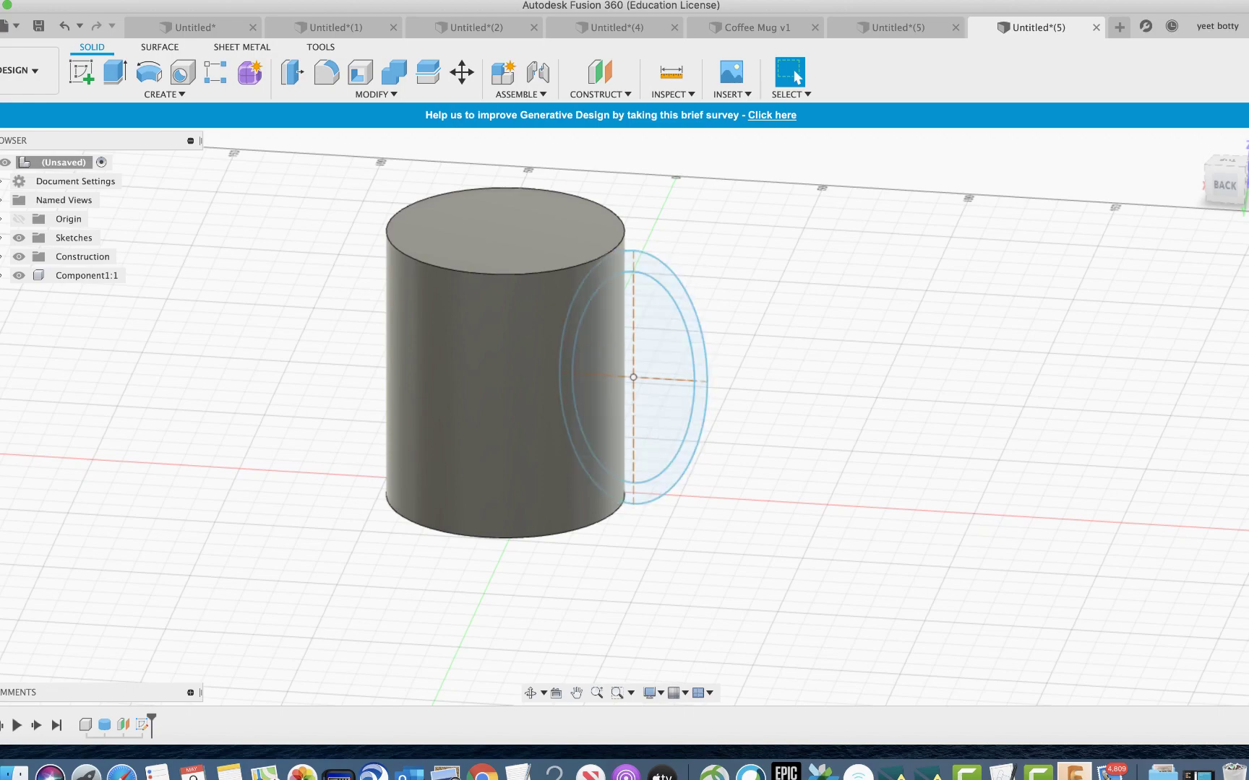
{"action": "middle_click_drag", "start_coordinate": [780, 390], "coordinate": [783, 392], "text": "shift"}
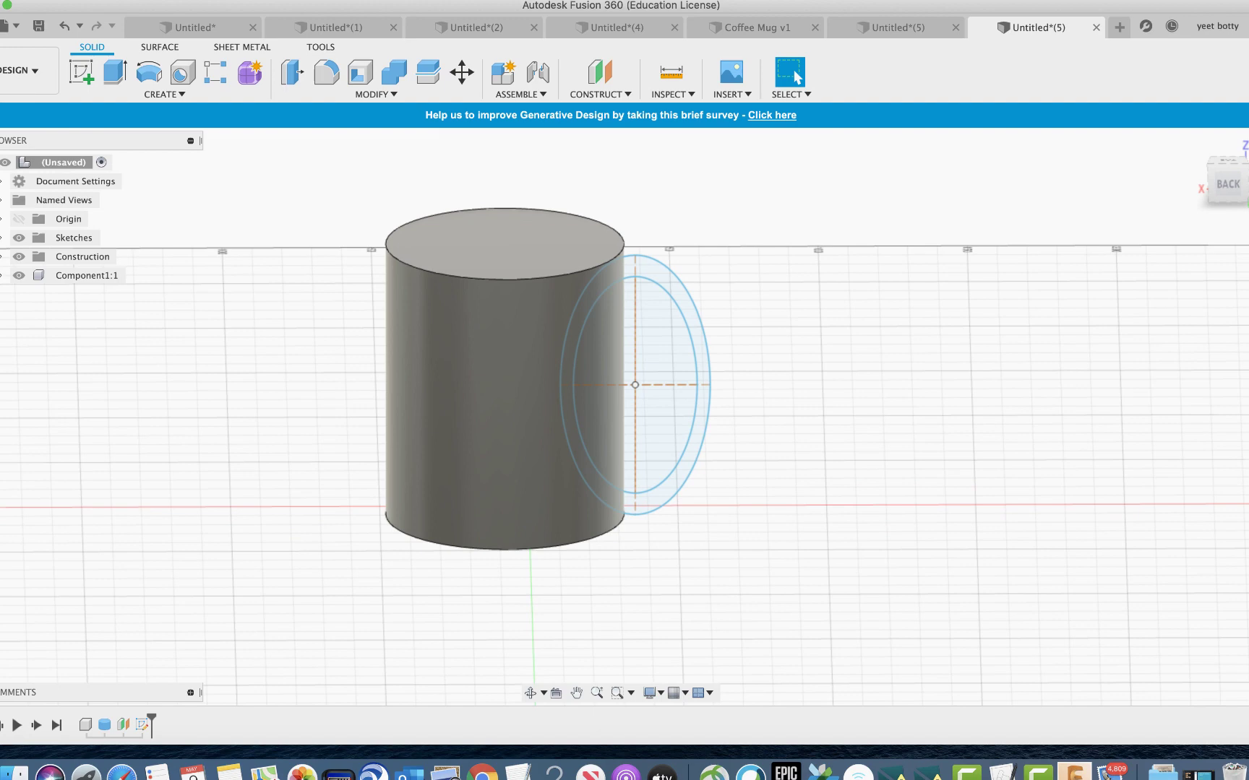
{"action": "scroll", "coordinate": [788, 248], "scroll_direction": "up", "scroll_amount": 3}
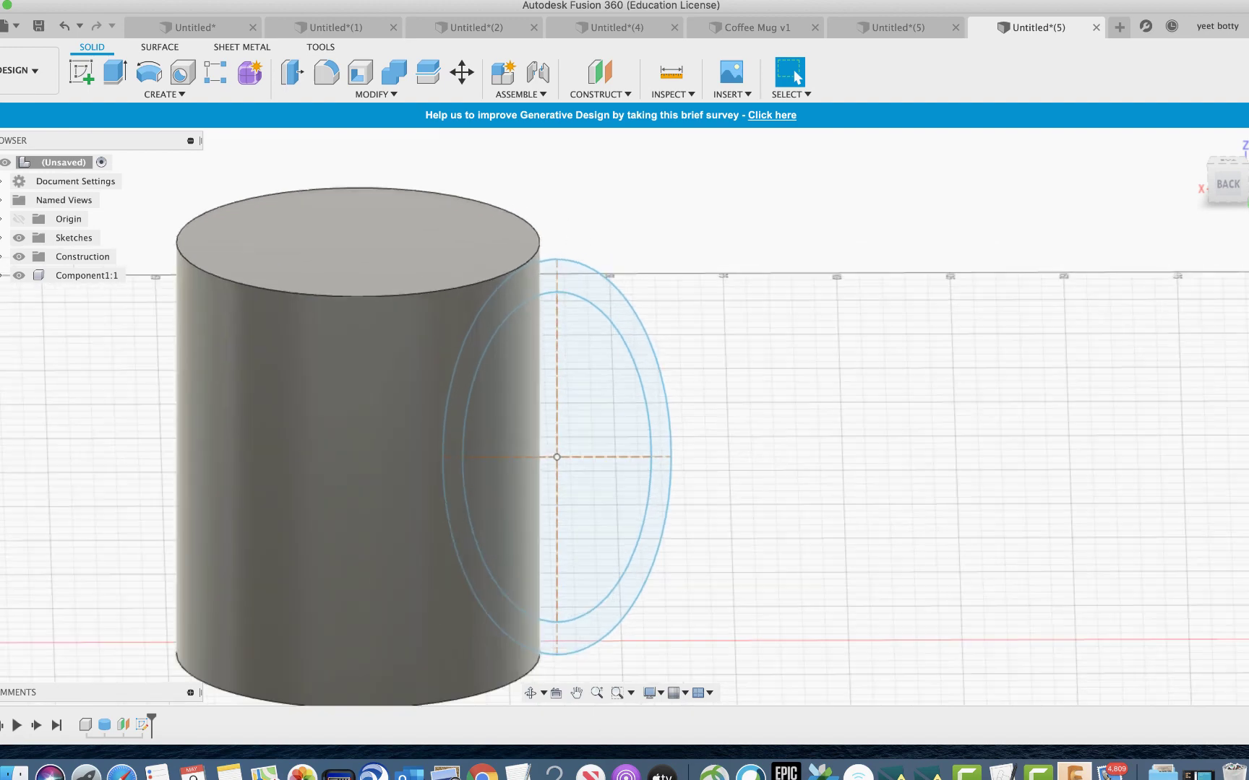
{"action": "scroll", "coordinate": [788, 248], "scroll_direction": "down", "scroll_amount": 5}
{"action": "middle_click_drag", "start_coordinate": [788, 248], "coordinate": [788, 332], "text": "shift"}
{"action": "scroll", "coordinate": [798, 271], "scroll_direction": "up", "scroll_amount": 4}
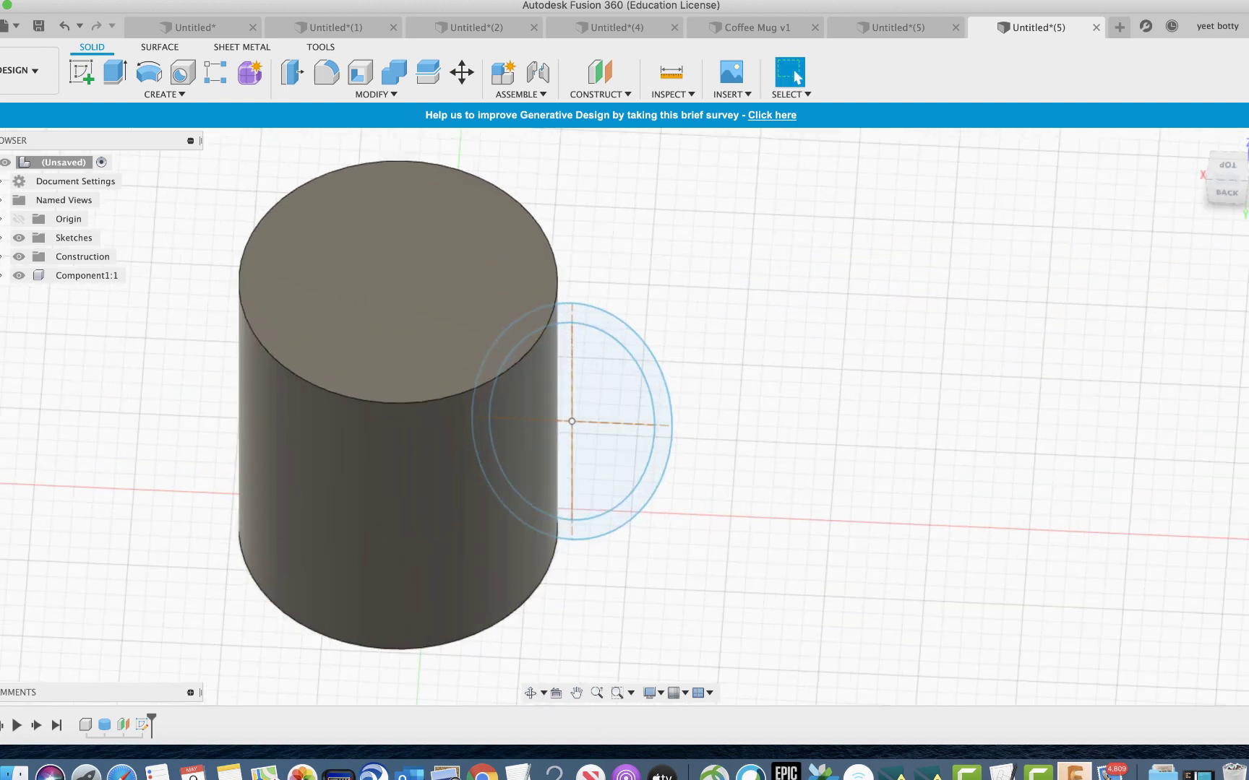
{"action": "middle_click_drag", "start_coordinate": [769, 419], "coordinate": [552, 432], "text": "shift"}
{"action": "middle_click_drag", "start_coordinate": [773, 386], "coordinate": [744, 409], "text": "shift"}
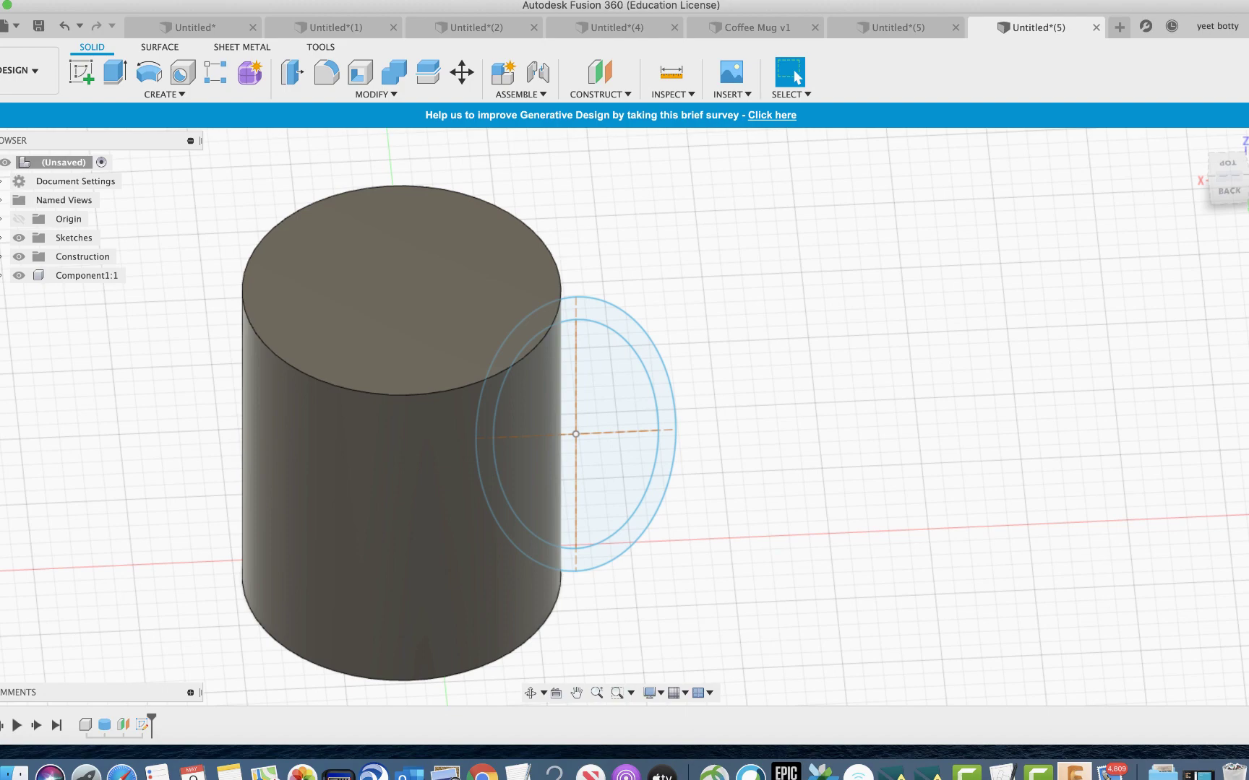
{"action": "middle_click_drag", "start_coordinate": [768, 418], "coordinate": [733, 371], "text": "shift"}
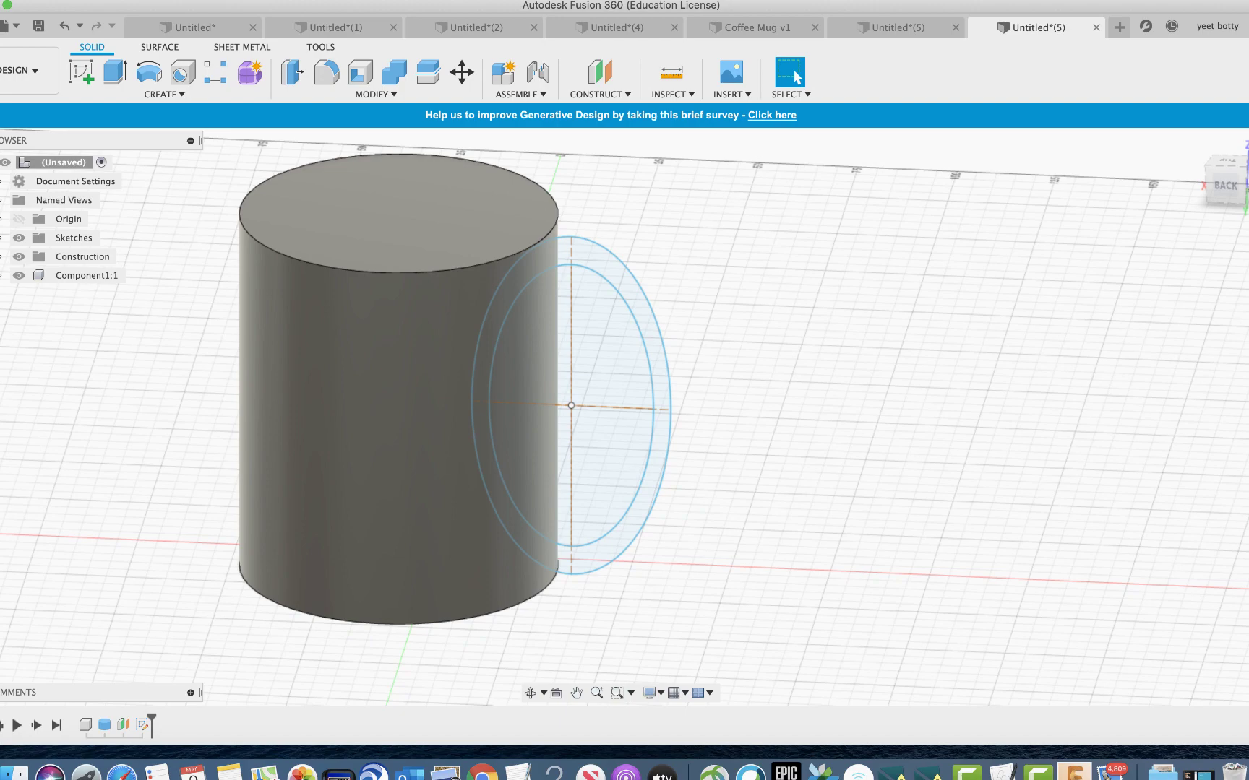
{"action": "scroll", "coordinate": [751, 263], "scroll_direction": "down", "scroll_amount": 2}
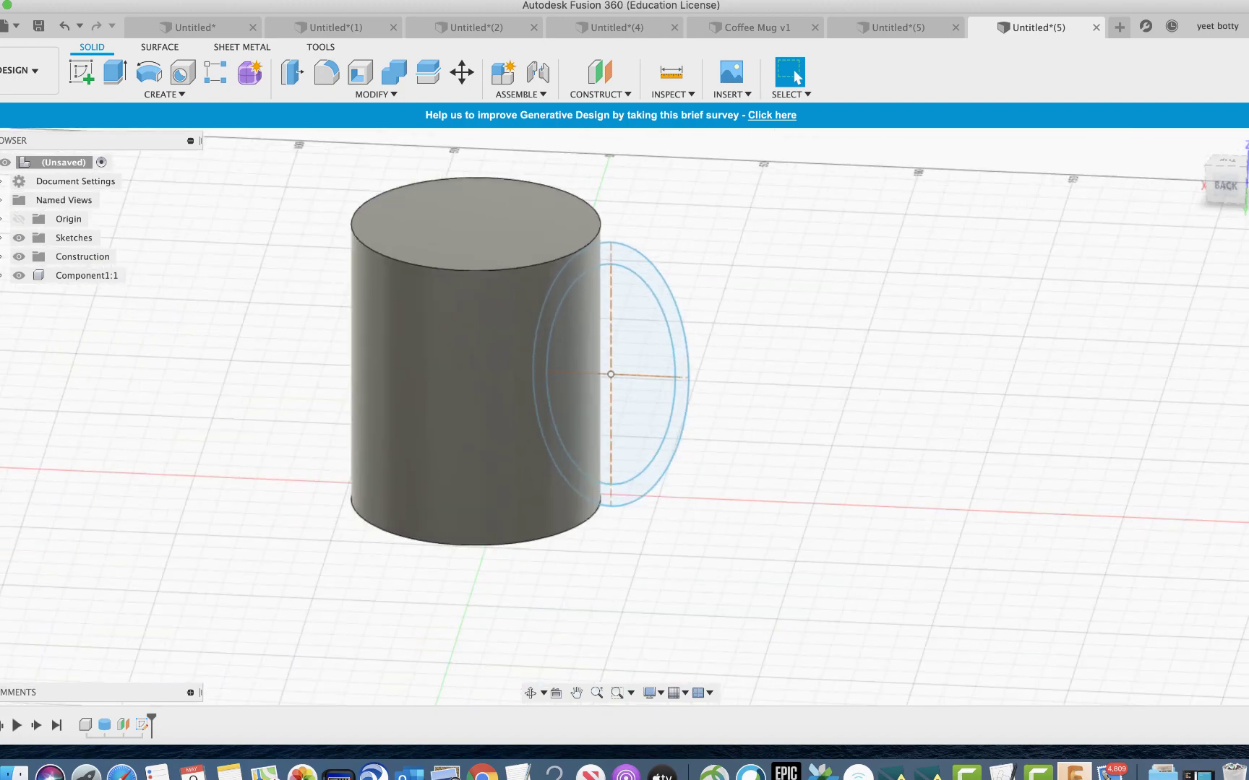
{"action": "scroll", "coordinate": [752, 260], "scroll_direction": "up", "scroll_amount": 4}
{"action": "mouse_move", "coordinate": [752, 260]}
{"action": "middle_mouse_down"}
{"action": "mouse_move", "coordinate": [775, 289]}
{"action": "mouse_move", "coordinate": [787, 363]}
{"action": "middle_mouse_up"}
{"action": "scroll", "coordinate": [788, 363], "scroll_direction": "down", "scroll_amount": 1}
{"action": "scroll", "coordinate": [686, 267], "scroll_direction": "up", "scroll_amount": 1}
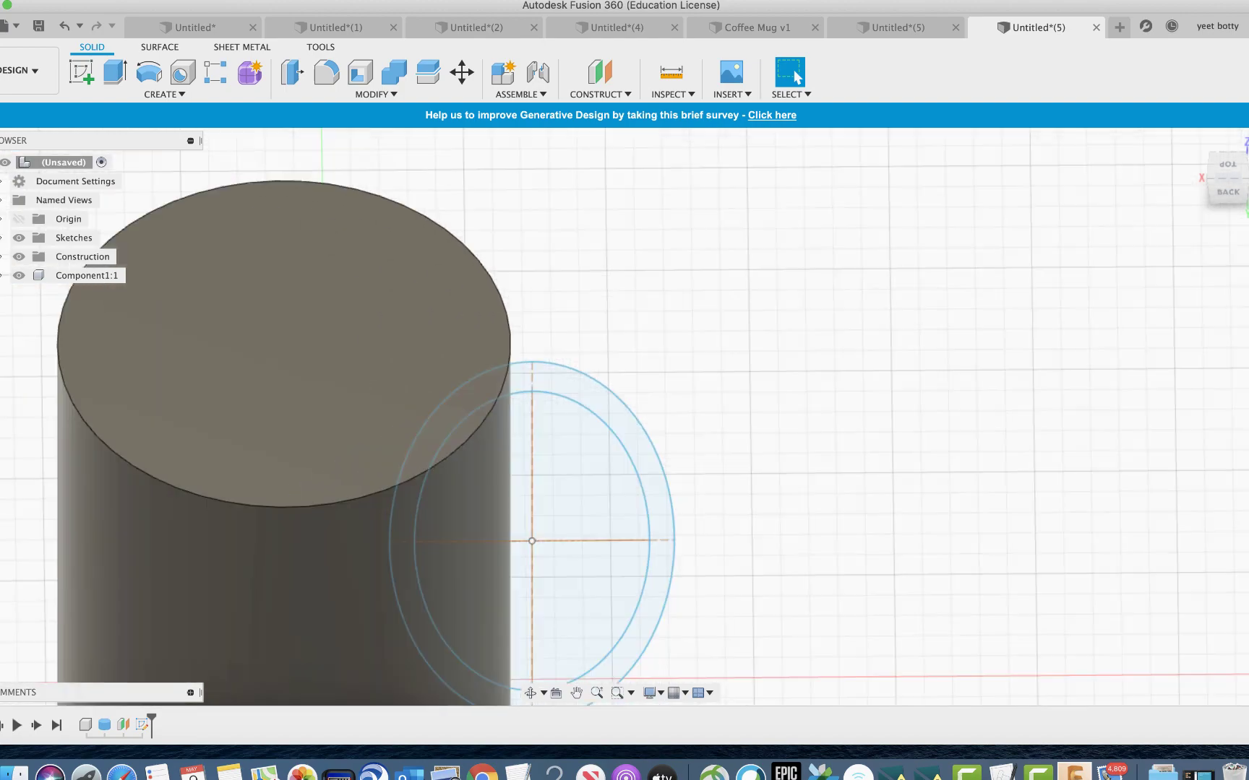
{"action": "scroll", "coordinate": [686, 268], "scroll_direction": "down", "scroll_amount": 3}
{"action": "middle_click_drag", "start_coordinate": [687, 267], "coordinate": [686, 268], "text": "shift"}
{"action": "mouse_move", "coordinate": [813, 515]}
{"action": "middle_mouse_down", "text": "shift"}
{"action": "mouse_move", "coordinate": [812, 498]}
{"action": "mouse_move", "coordinate": [813, 513]}
{"action": "middle_mouse_up", "text": "shift"}
Step: Start an Extrude of the elliptical ring between the two ellipses, with its direction set to Two Sides
{"action": "left_click", "coordinate": [794, 75]}
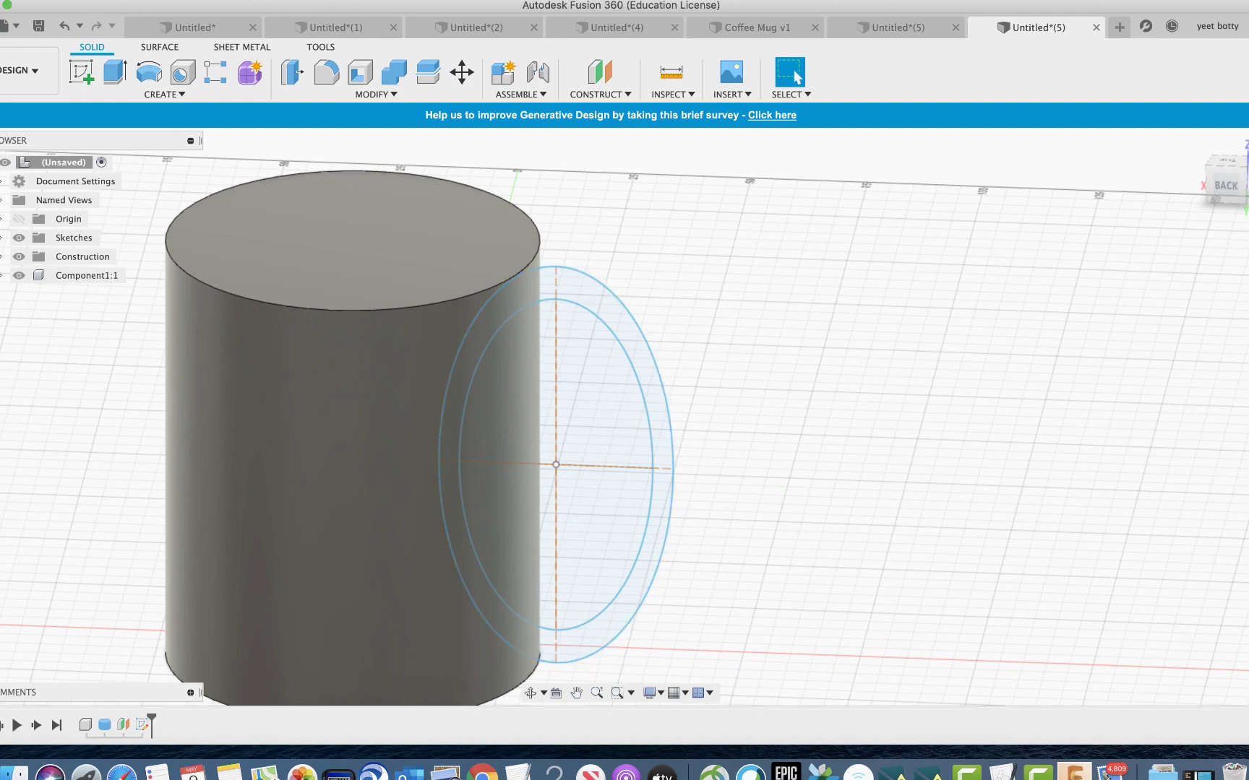
{"action": "middle_click_drag", "start_coordinate": [788, 478], "coordinate": [723, 470], "text": "shift"}
{"action": "left_click", "coordinate": [645, 336]}
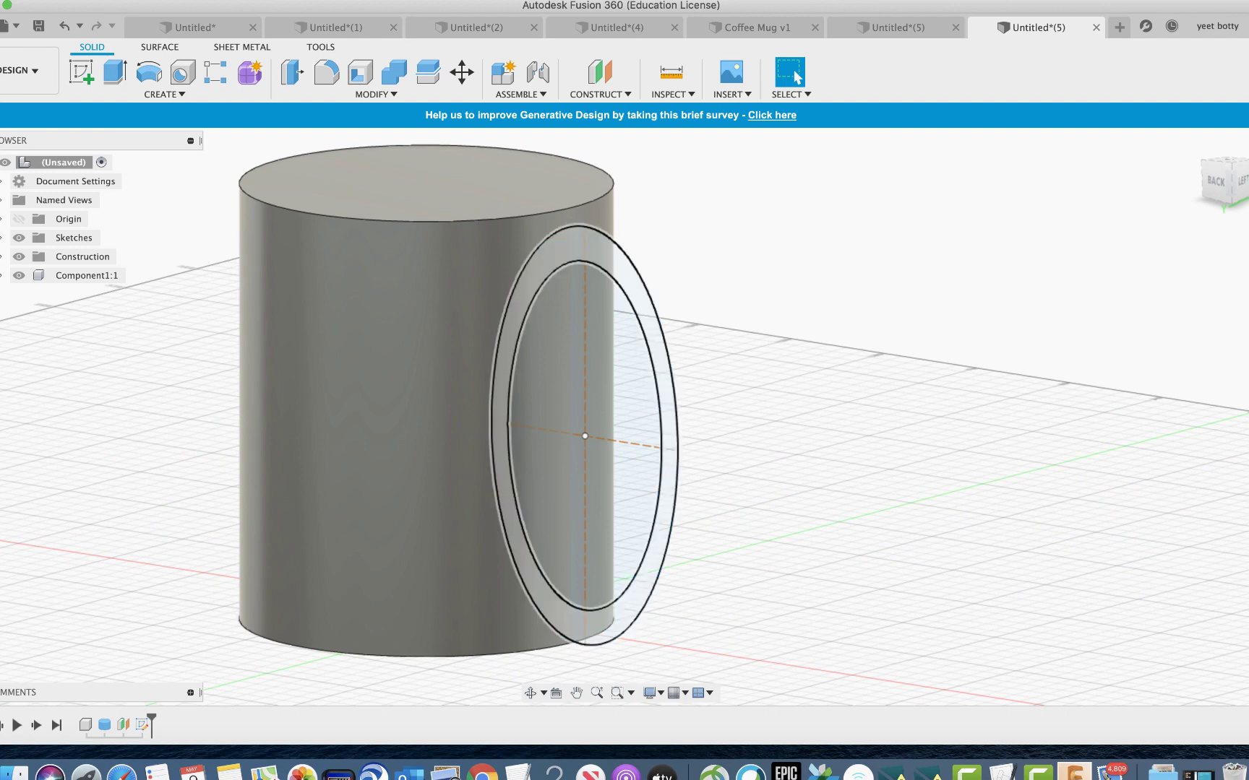
{"action": "left_click", "coordinate": [652, 336]}
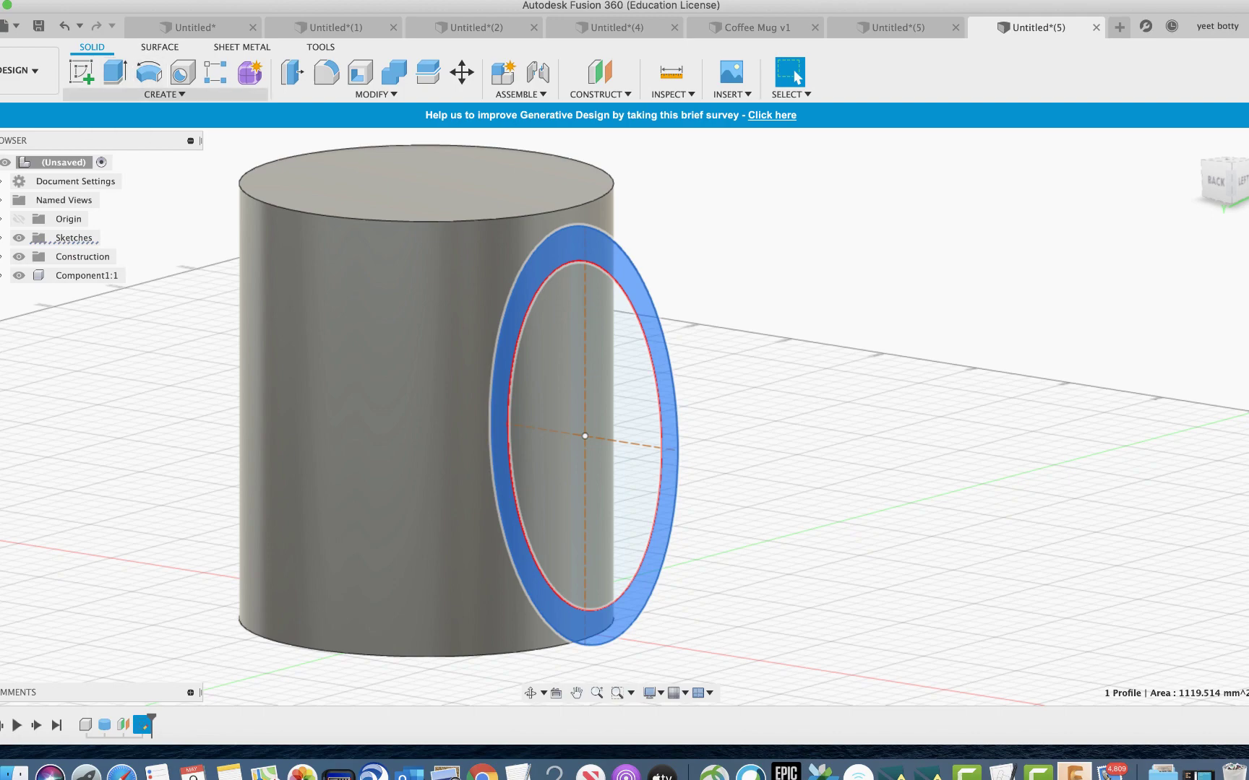
{"action": "left_click", "coordinate": [161, 94]}
{"action": "left_click", "coordinate": [98, 178]}
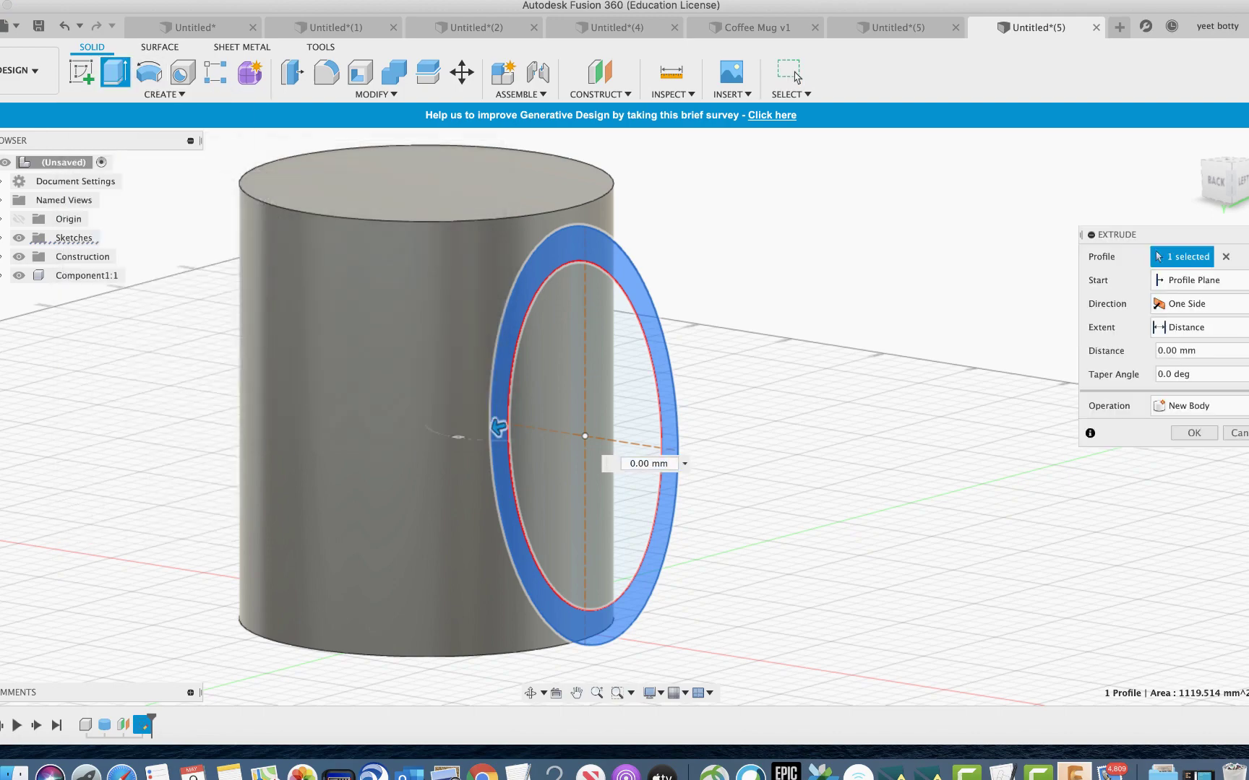
{"action": "middle_click_drag", "start_coordinate": [624, 417], "coordinate": [557, 437], "text": "shift"}
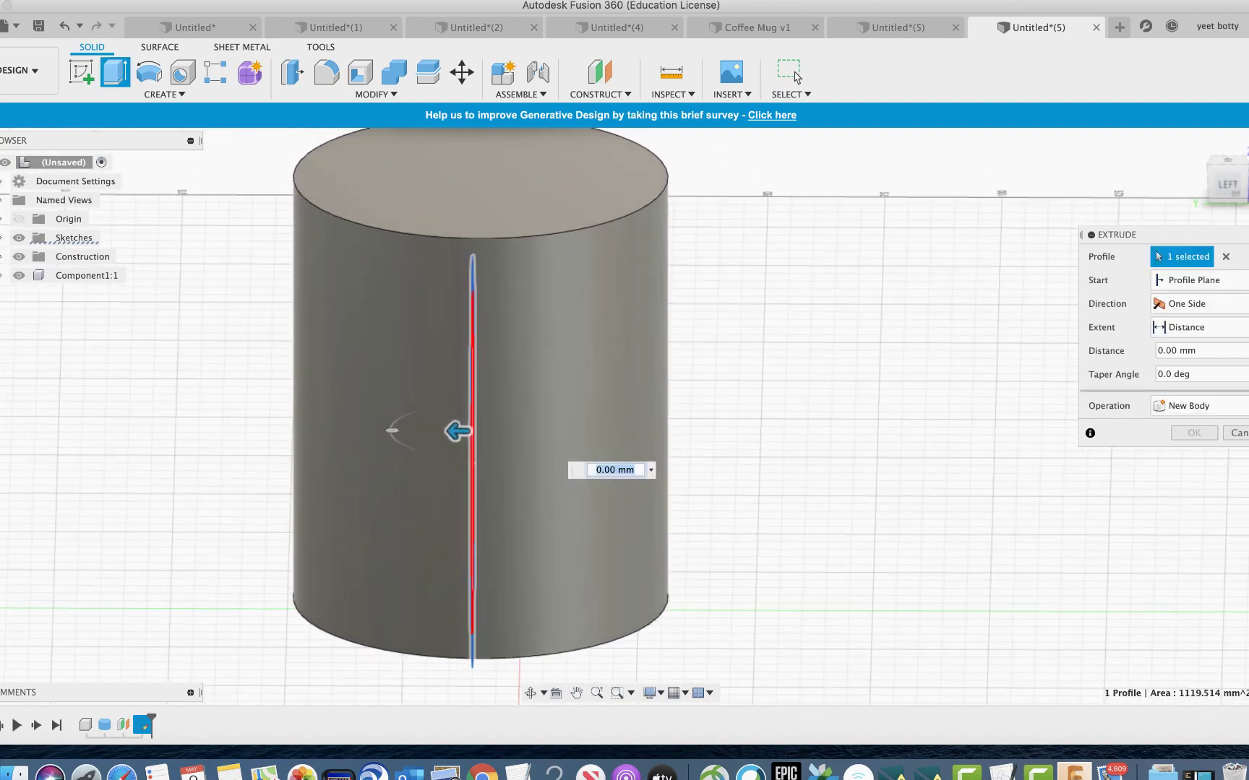
{"action": "left_click", "coordinate": [1192, 304]}
{"action": "left_click", "coordinate": [1190, 341]}
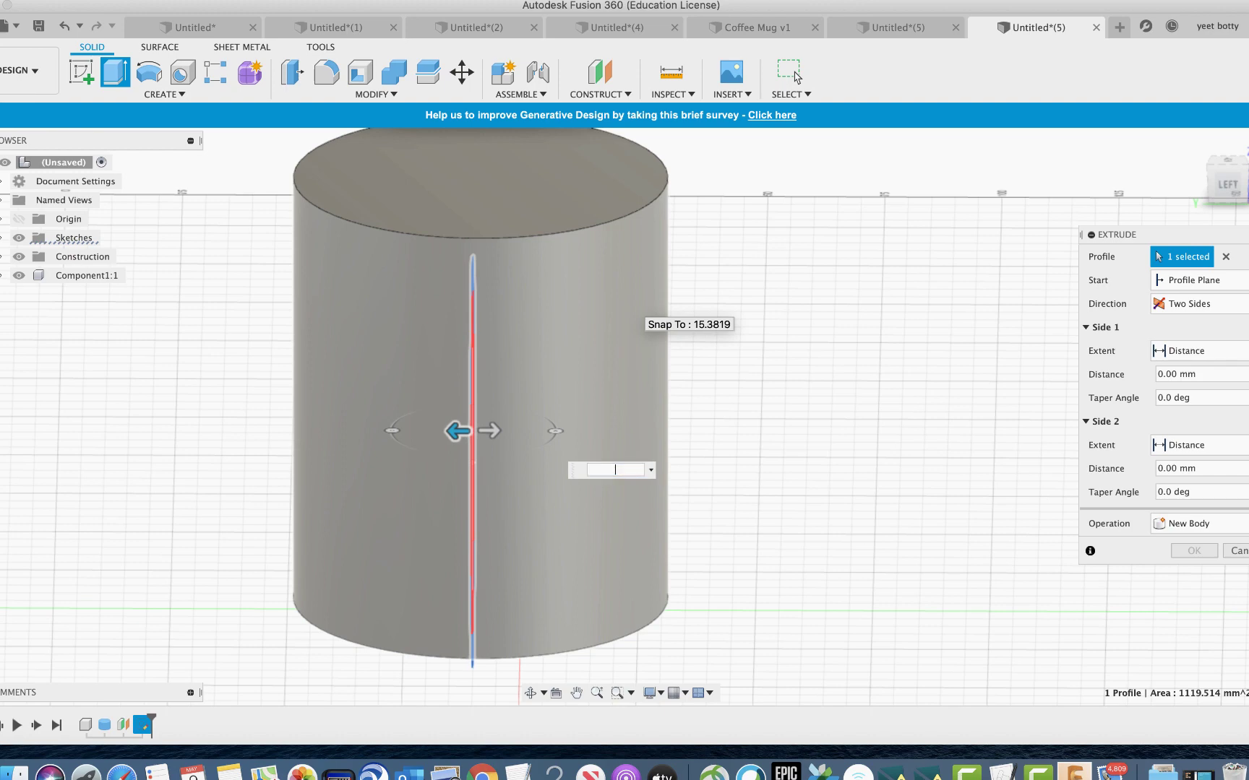
Step: Try extrusion distances of 10 mm on side 1 and 5 mm on side 2, and reduce side 1 to 5 mm
{"action": "key", "text": "Return"}
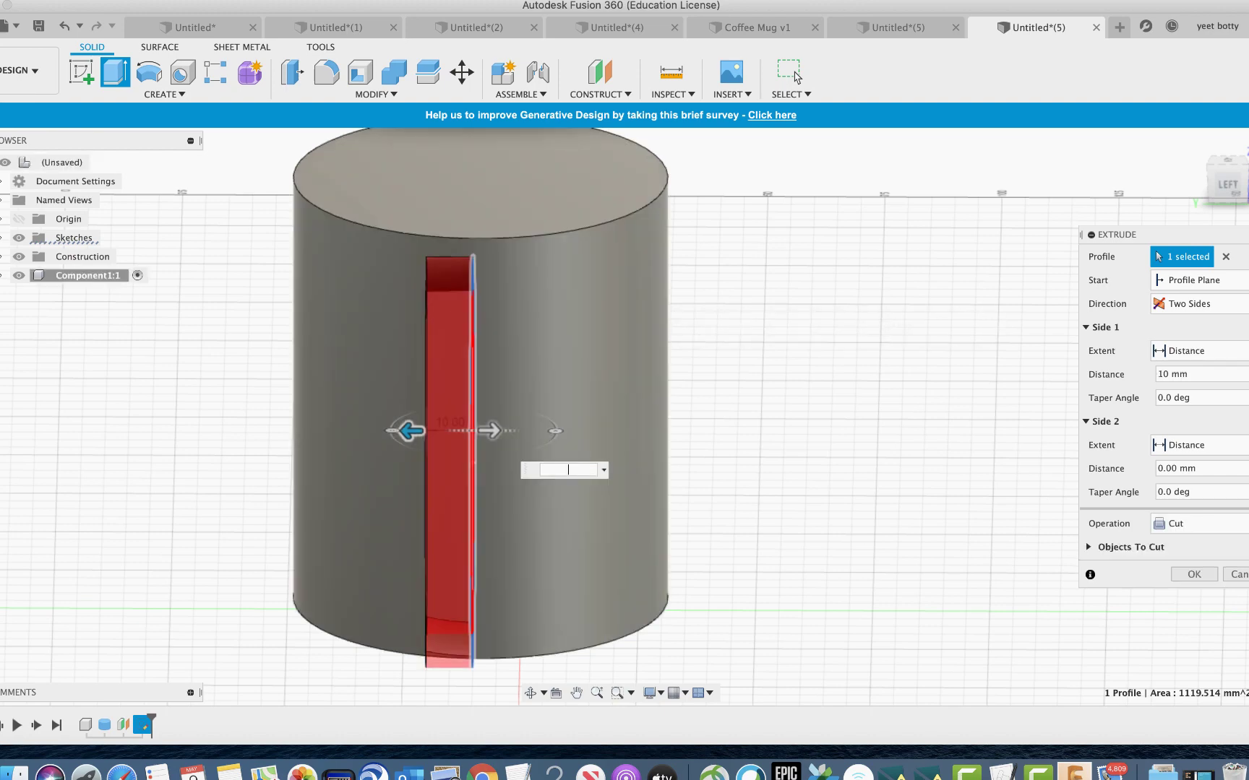
{"action": "type", "text": "5"}
{"action": "key", "text": "Return"}
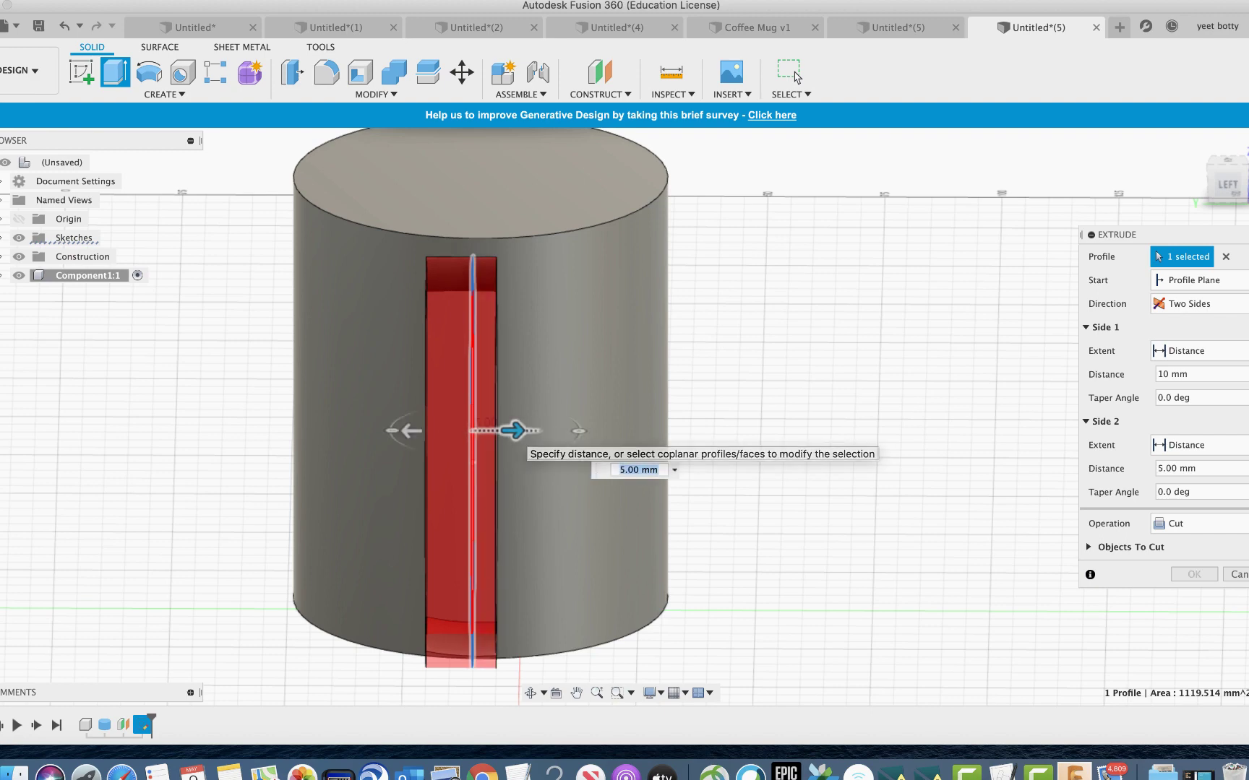
{"action": "left_click", "coordinate": [409, 431]}
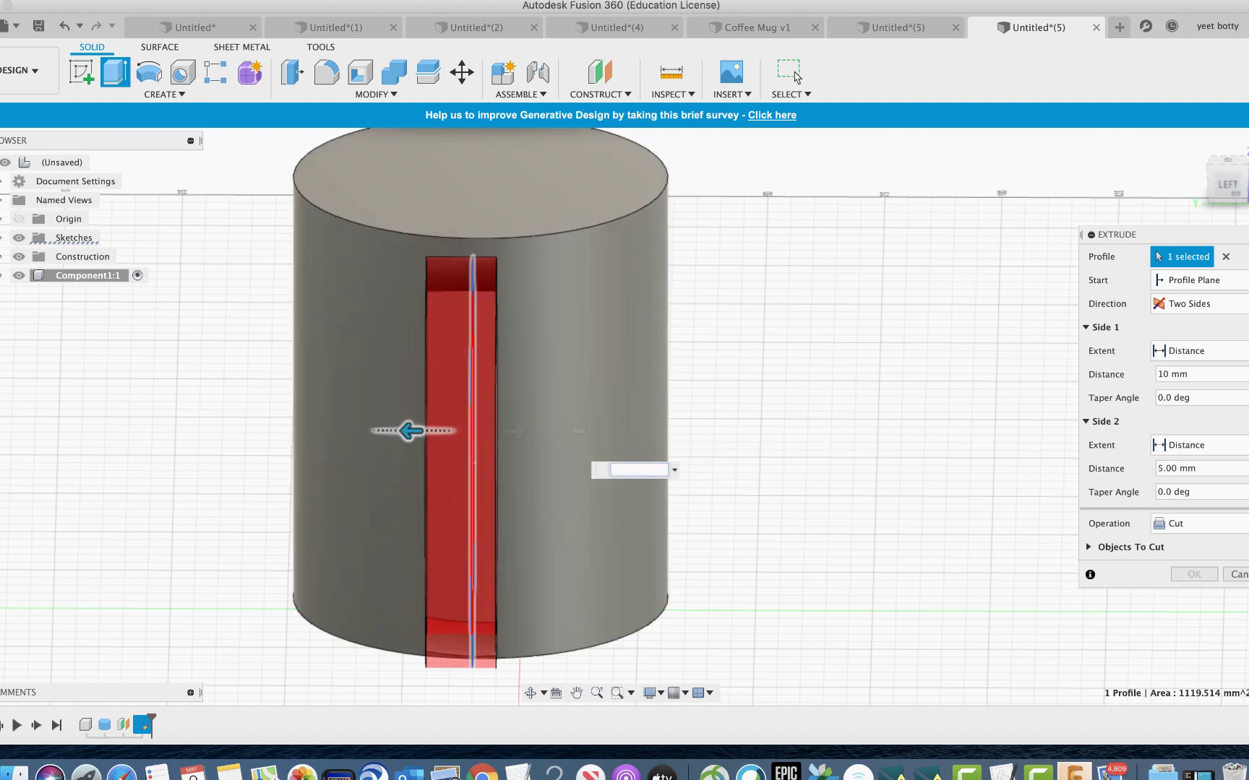
{"action": "left_click_drag", "start_coordinate": [409, 430], "coordinate": [432, 430]}
Step: Set the ring's extrusion distance to 2.5 mm on both sides of the sketch plane
{"action": "middle_click_drag", "start_coordinate": [432, 430], "coordinate": [535, 362], "text": "shift"}
{"action": "key", "text": "BackSpace"}
{"action": "type", "text": "2"}
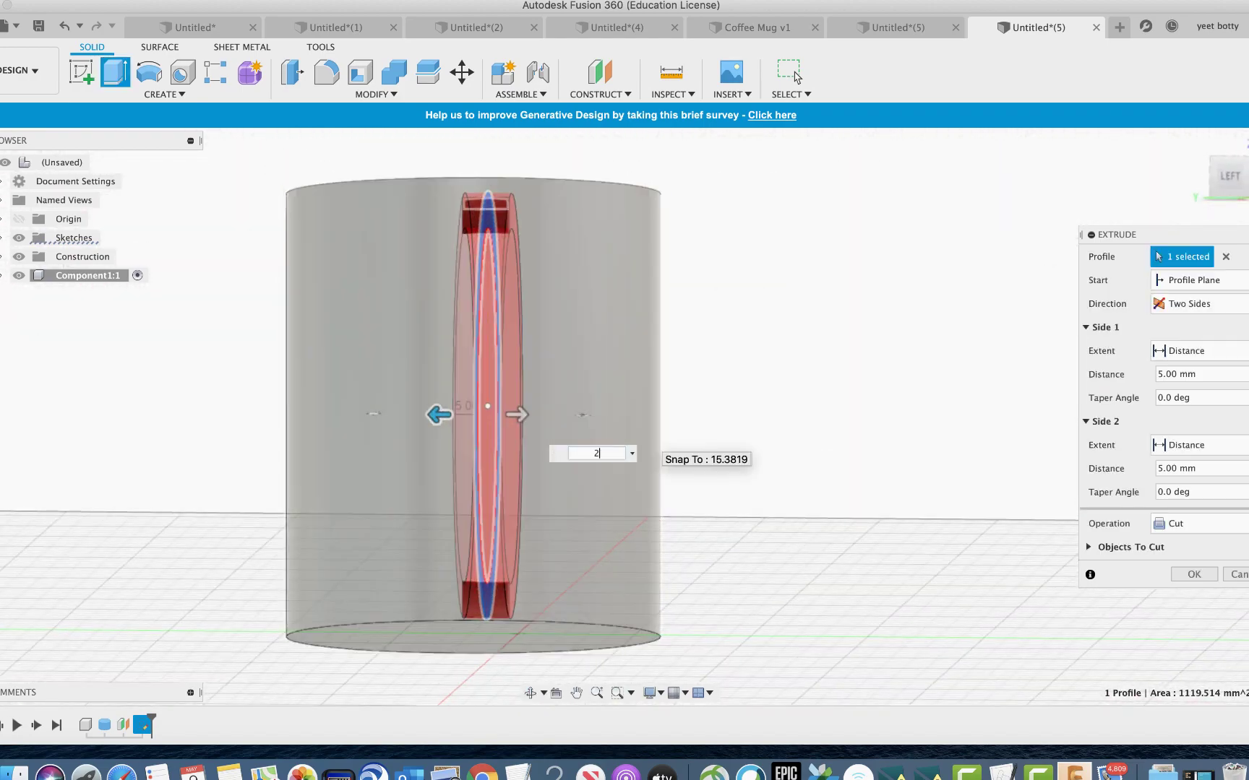
{"action": "type", "text": ".5"}
{"action": "key", "text": "Tab"}
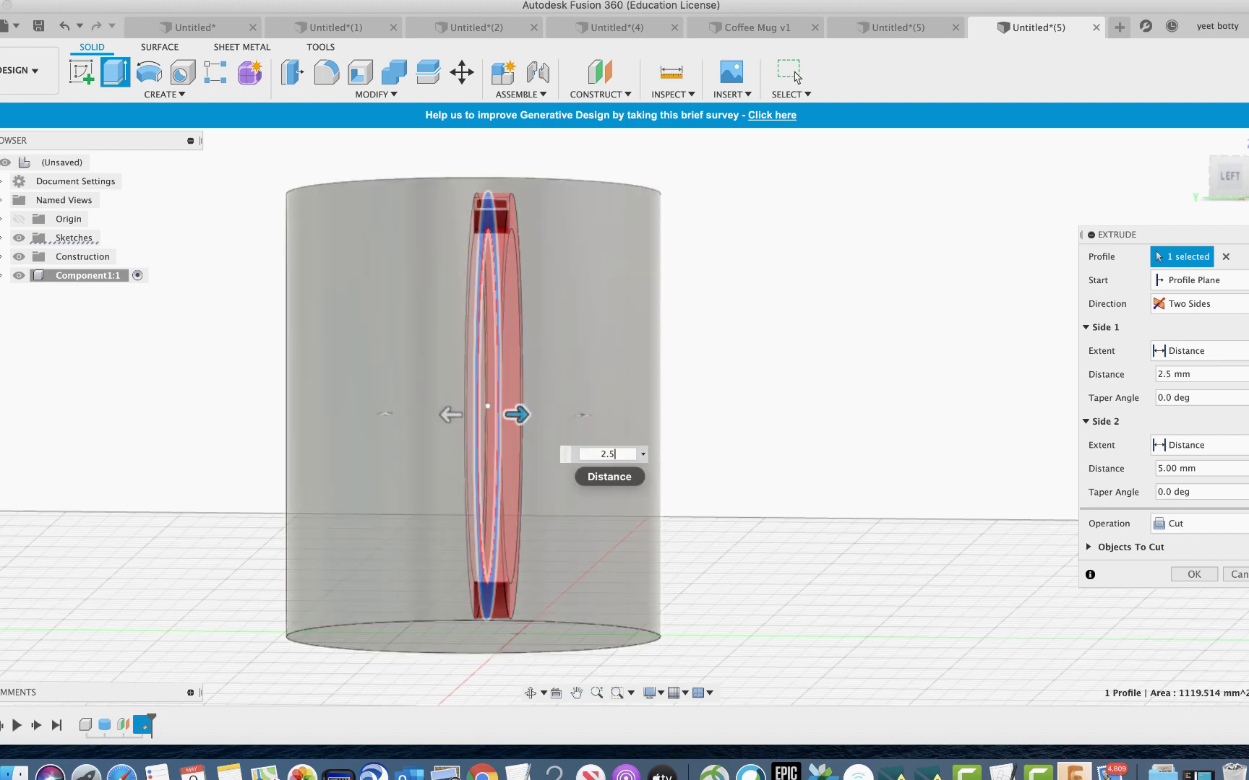
{"action": "middle_click_drag", "start_coordinate": [506, 416], "coordinate": [629, 404], "text": "shift"}
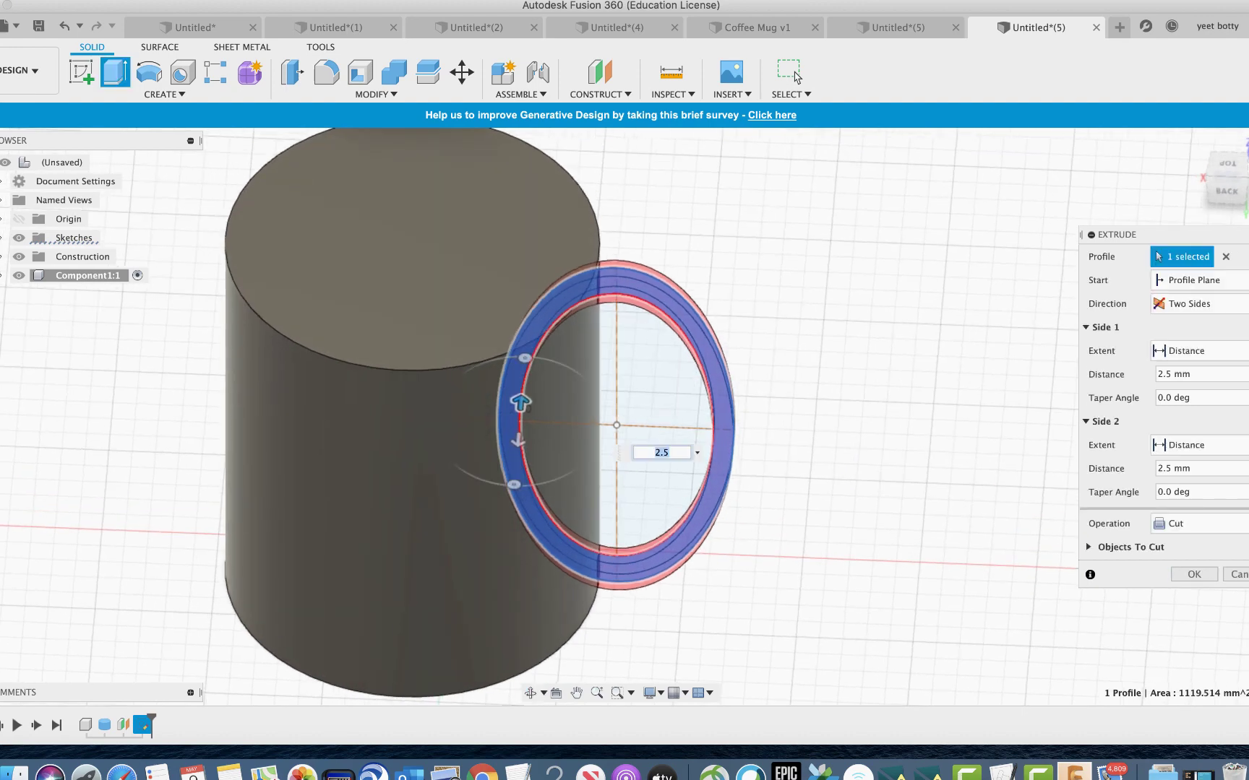
Step: Set the extrusion operation to Join and complete it so the ring merges with the cylinder as its handle
{"action": "left_click", "coordinate": [1200, 523]}
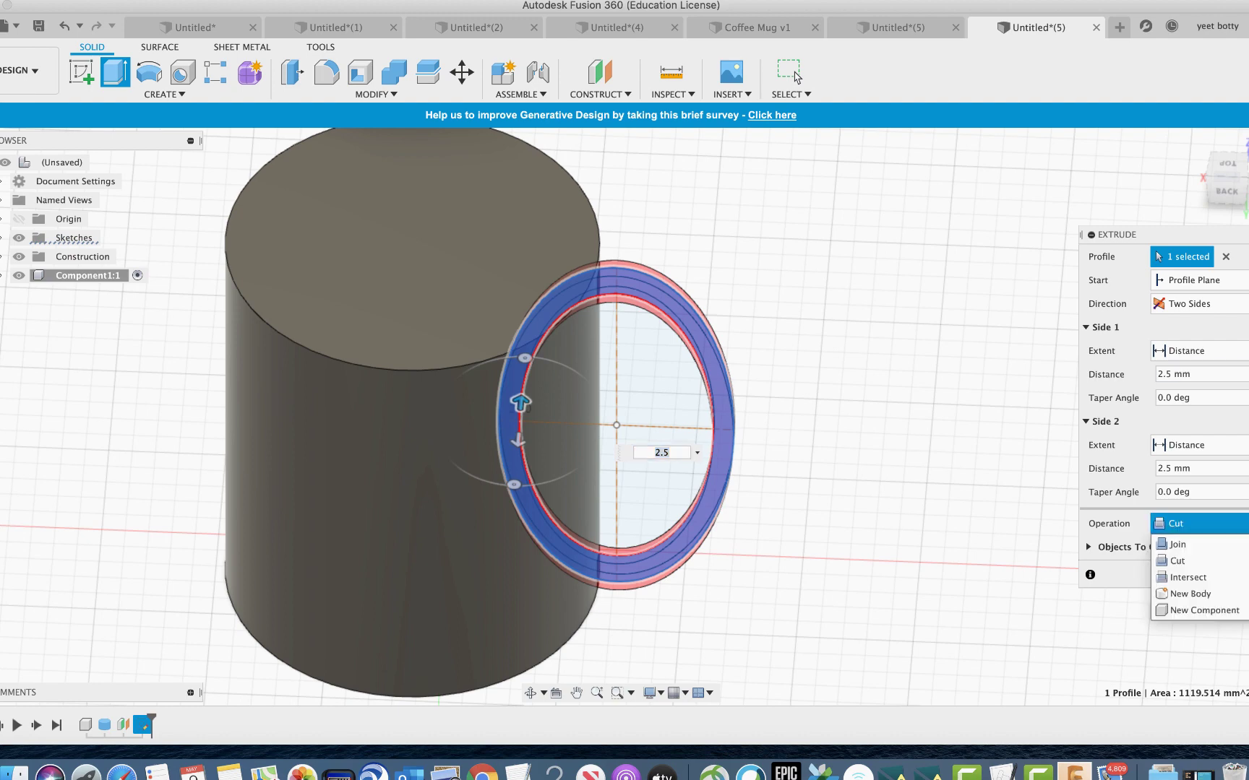
{"action": "left_click", "coordinate": [1178, 545]}
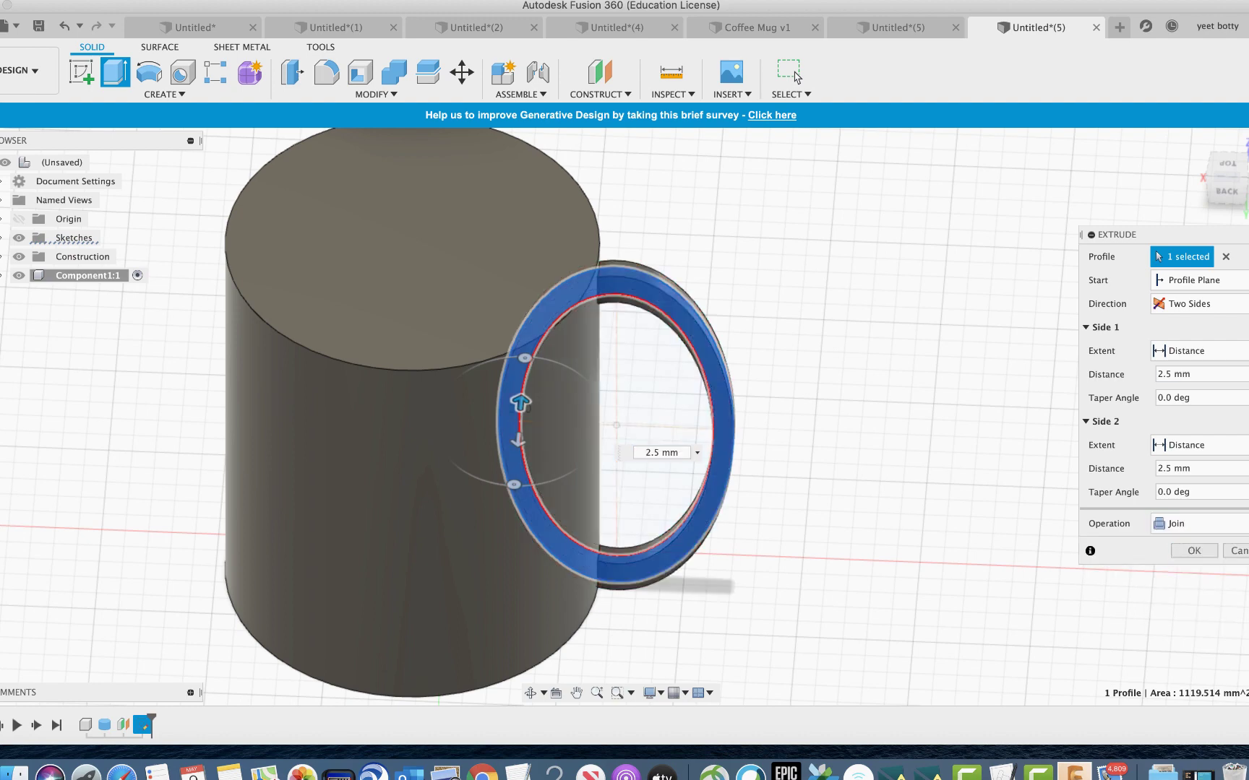
{"action": "middle_click_drag", "start_coordinate": [870, 427], "coordinate": [871, 398], "text": "shift"}
{"action": "key", "text": "Return"}
Step: Examine the mug body and its handle from the back and from above at different distances
{"action": "scroll", "coordinate": [870, 394], "scroll_direction": "up", "scroll_amount": 1}
{"action": "scroll", "coordinate": [690, 386], "scroll_direction": "down", "scroll_amount": 3}
{"action": "middle_click_drag", "start_coordinate": [690, 387], "coordinate": [694, 355], "text": "shift"}
{"action": "scroll", "coordinate": [842, 444], "scroll_direction": "down", "scroll_amount": 1}
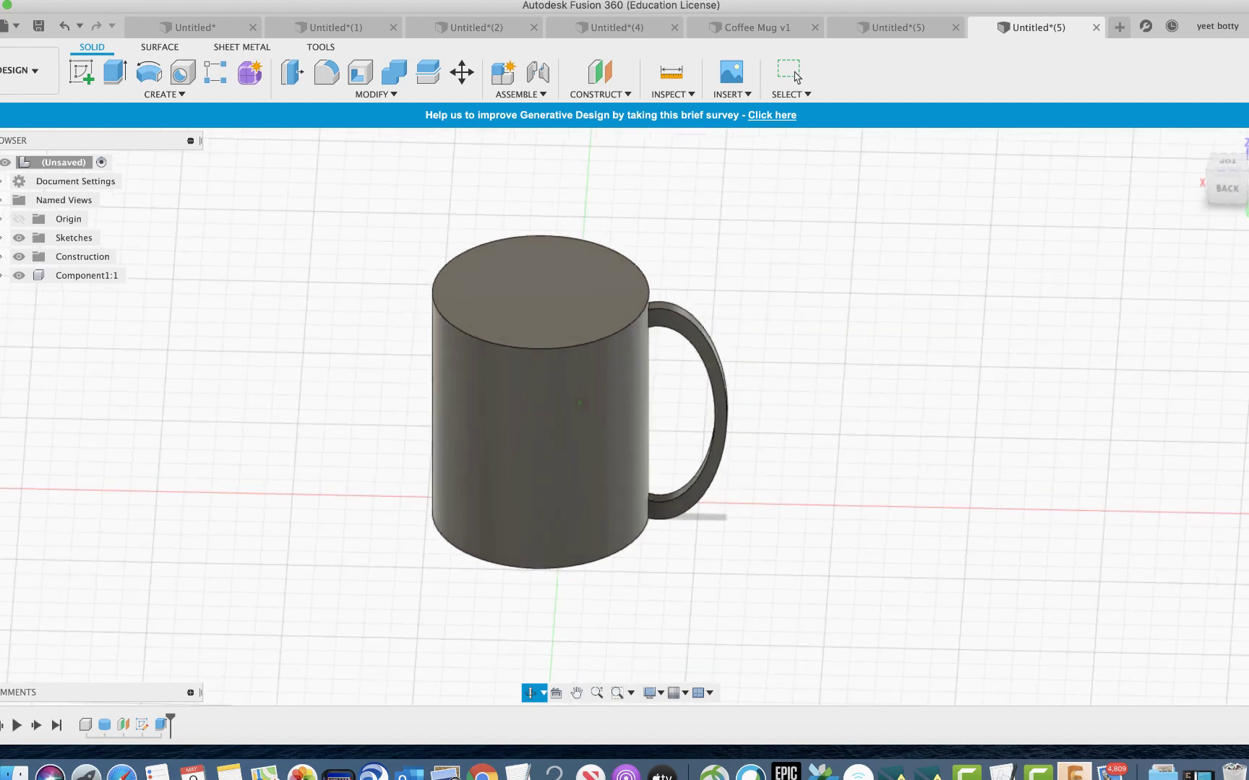
{"action": "left_click", "coordinate": [795, 74]}
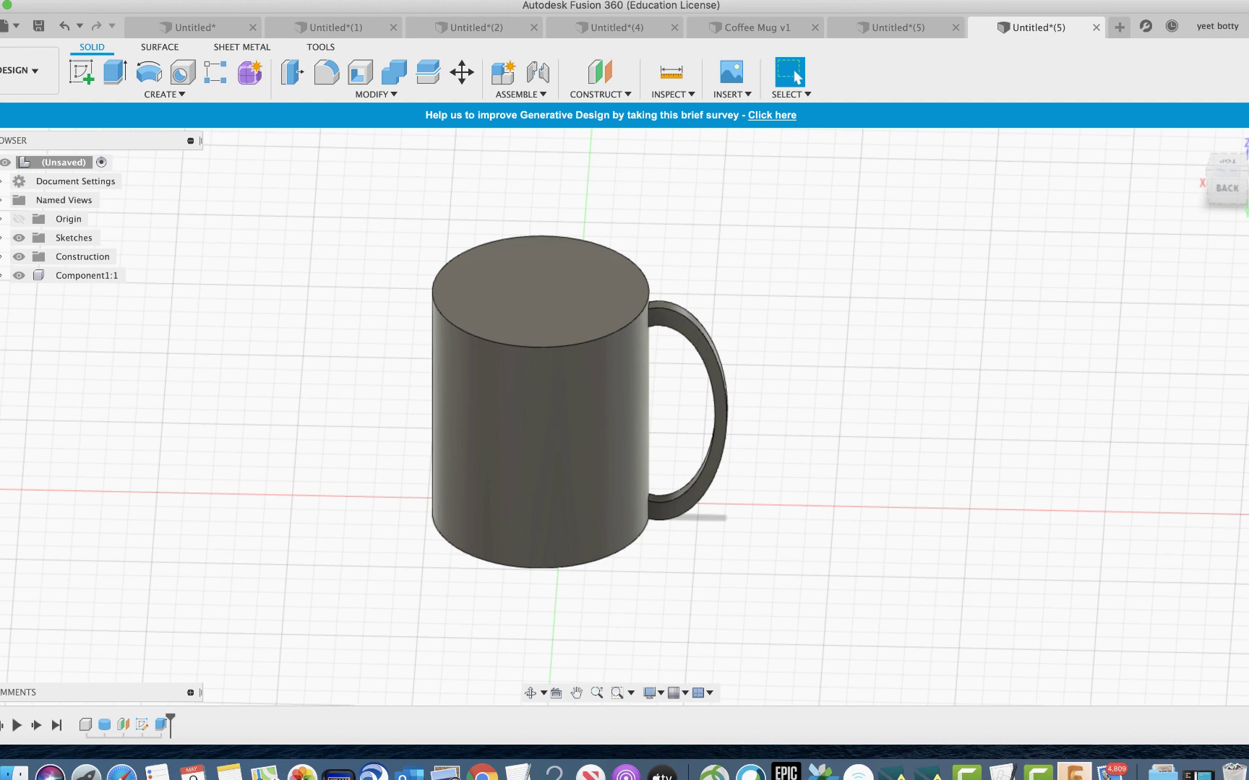
{"action": "scroll", "coordinate": [849, 392], "scroll_direction": "down", "scroll_amount": 2}
{"action": "scroll", "coordinate": [849, 392], "scroll_direction": "up", "scroll_amount": 2}
{"action": "scroll", "coordinate": [849, 392], "scroll_direction": "down", "scroll_amount": 4}
{"action": "scroll", "coordinate": [850, 392], "scroll_direction": "up", "scroll_amount": 5}
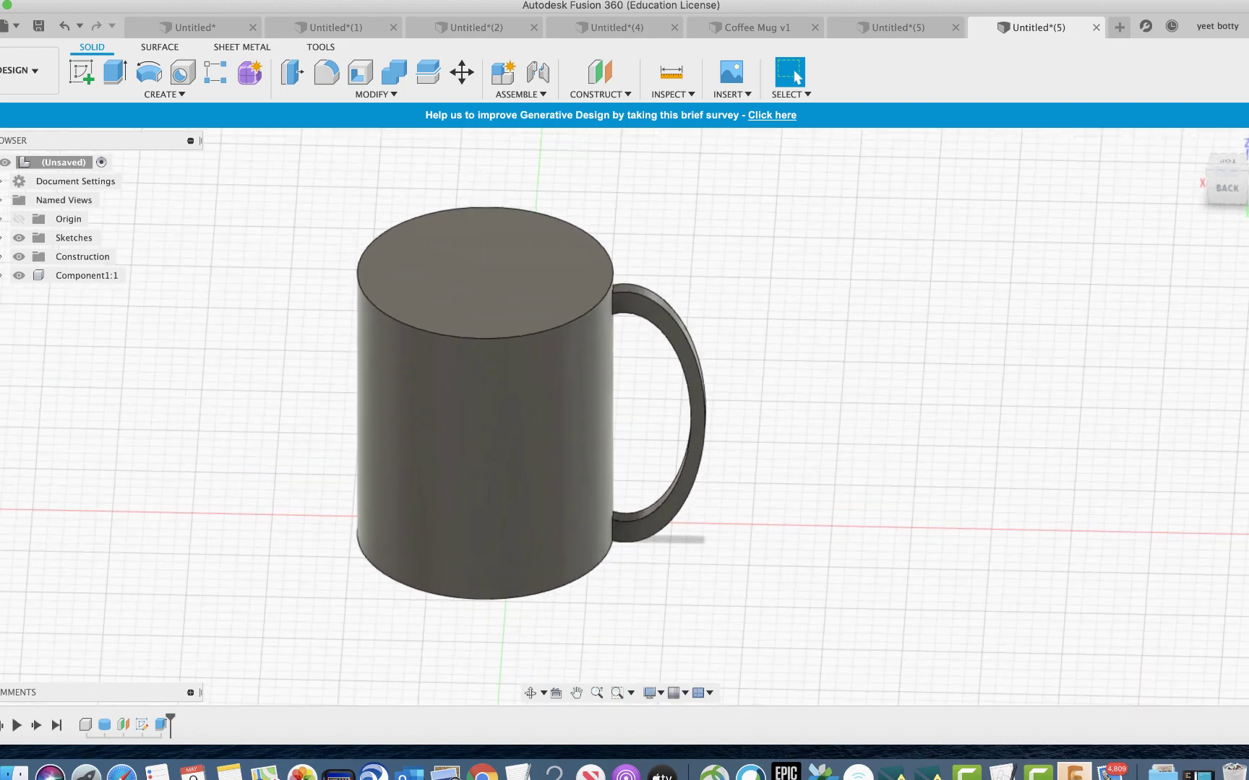
{"action": "scroll", "coordinate": [794, 383], "scroll_direction": "down", "scroll_amount": 1}
{"action": "middle_click_drag", "start_coordinate": [794, 383], "coordinate": [822, 397]}
{"action": "scroll", "coordinate": [795, 76], "scroll_direction": "down", "scroll_amount": 8, "text": "shift"}
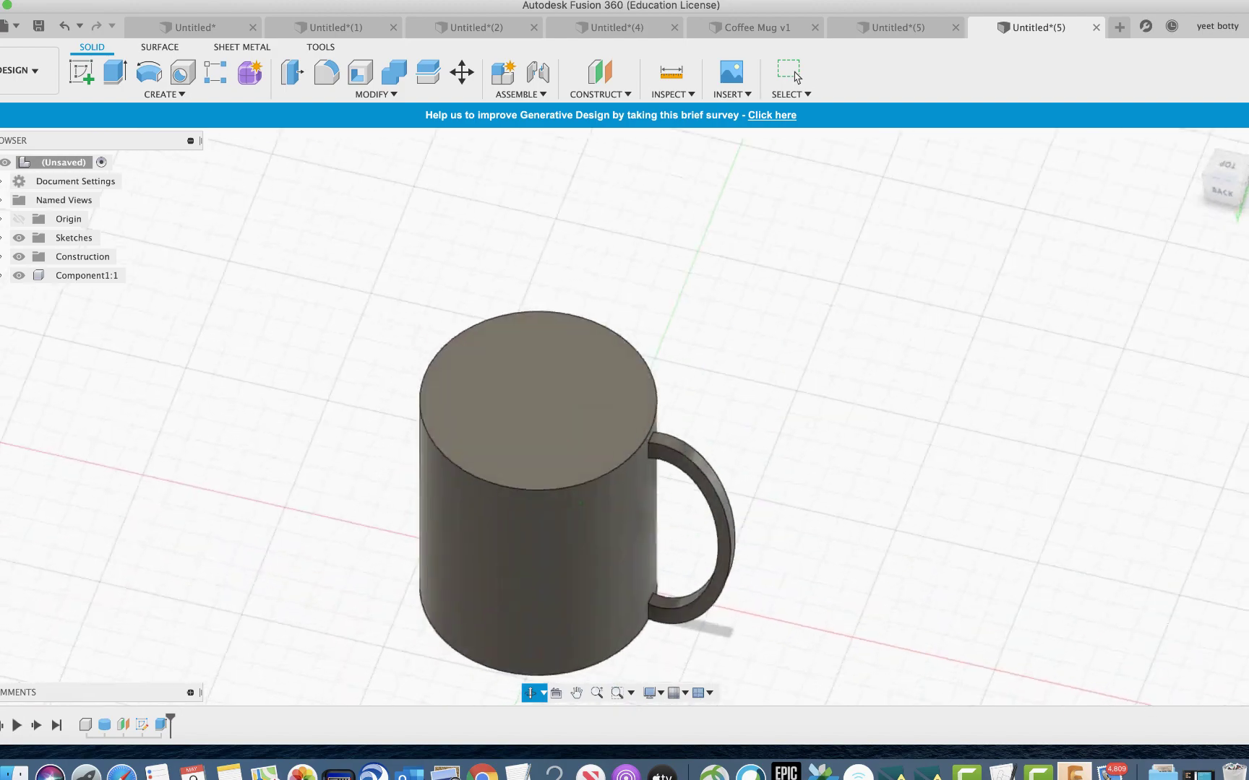
{"action": "scroll", "coordinate": [795, 76], "scroll_direction": "up", "scroll_amount": 3, "text": "shift"}
{"action": "scroll", "coordinate": [795, 76], "scroll_direction": "down", "scroll_amount": 6, "text": "shift"}
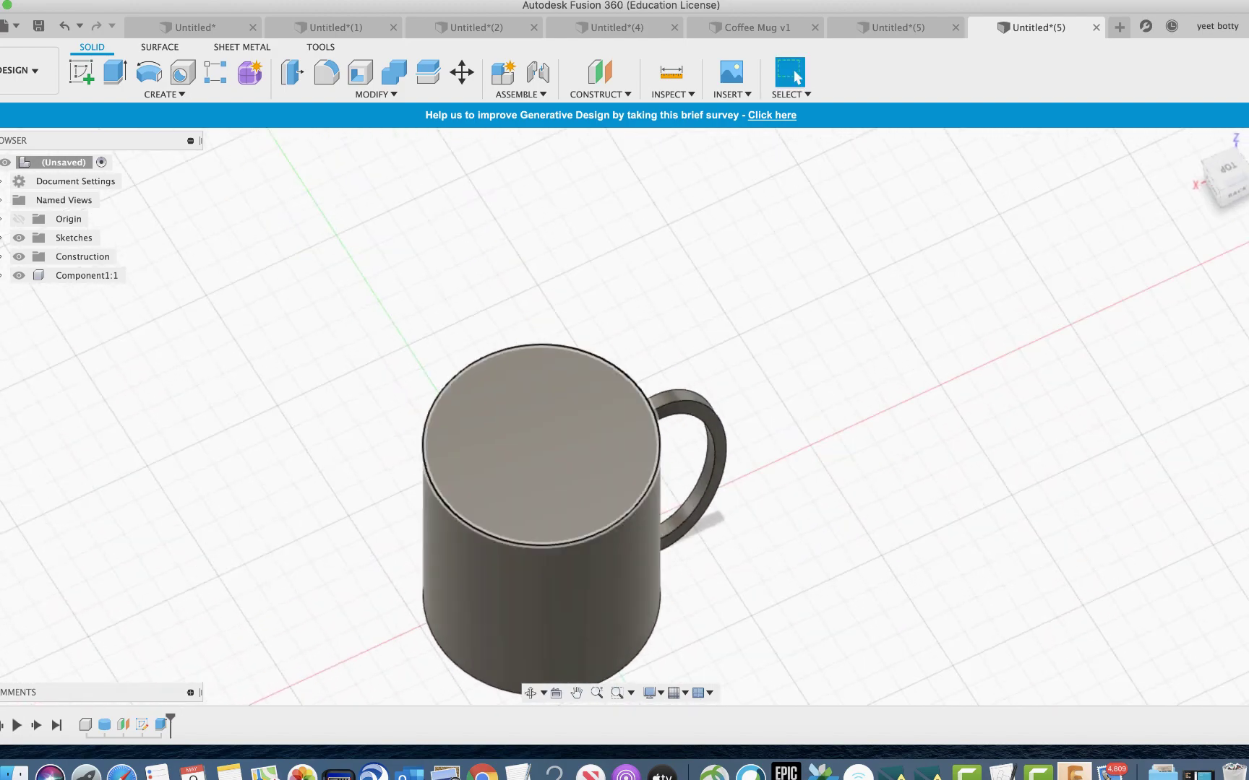
{"action": "scroll", "coordinate": [579, 503], "scroll_direction": "up", "scroll_amount": 5, "text": "shift"}
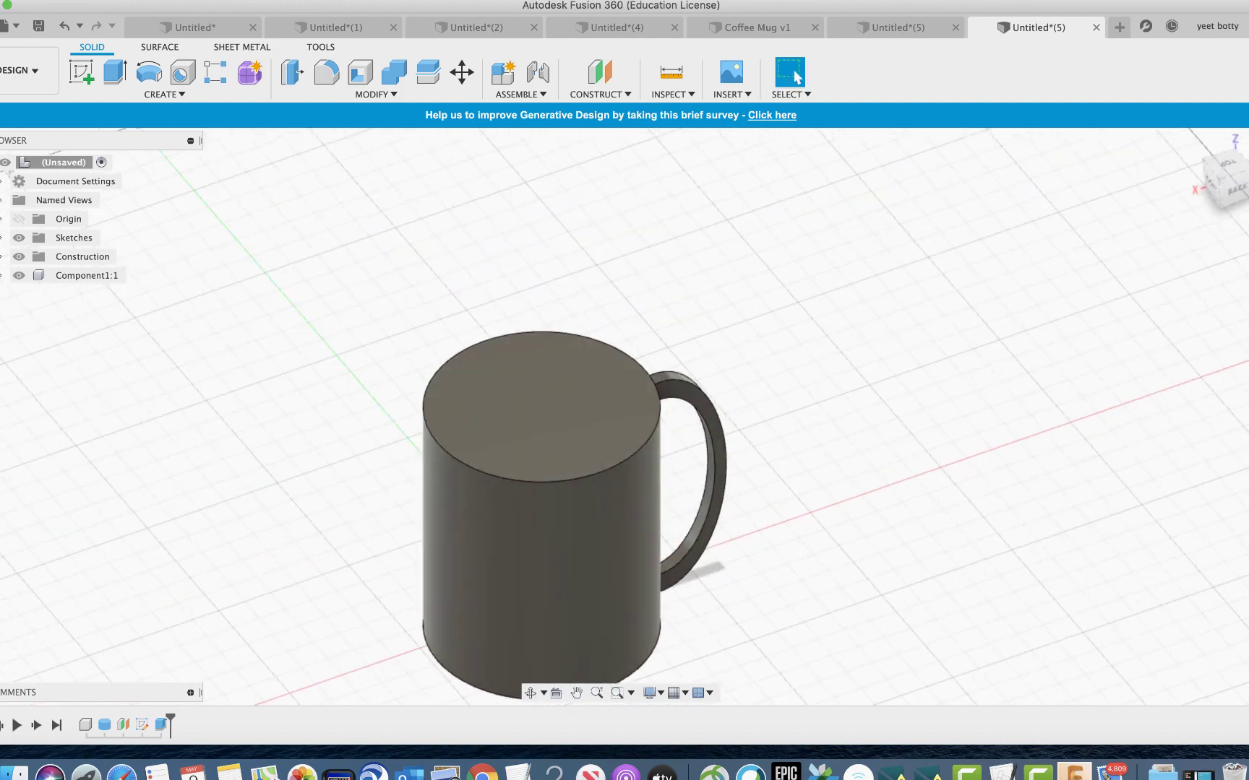
Step: Sketch a concentric circle about 76 mm in diameter on the cylinder's top face and finish the sketch
{"action": "left_click", "coordinate": [82, 72]}
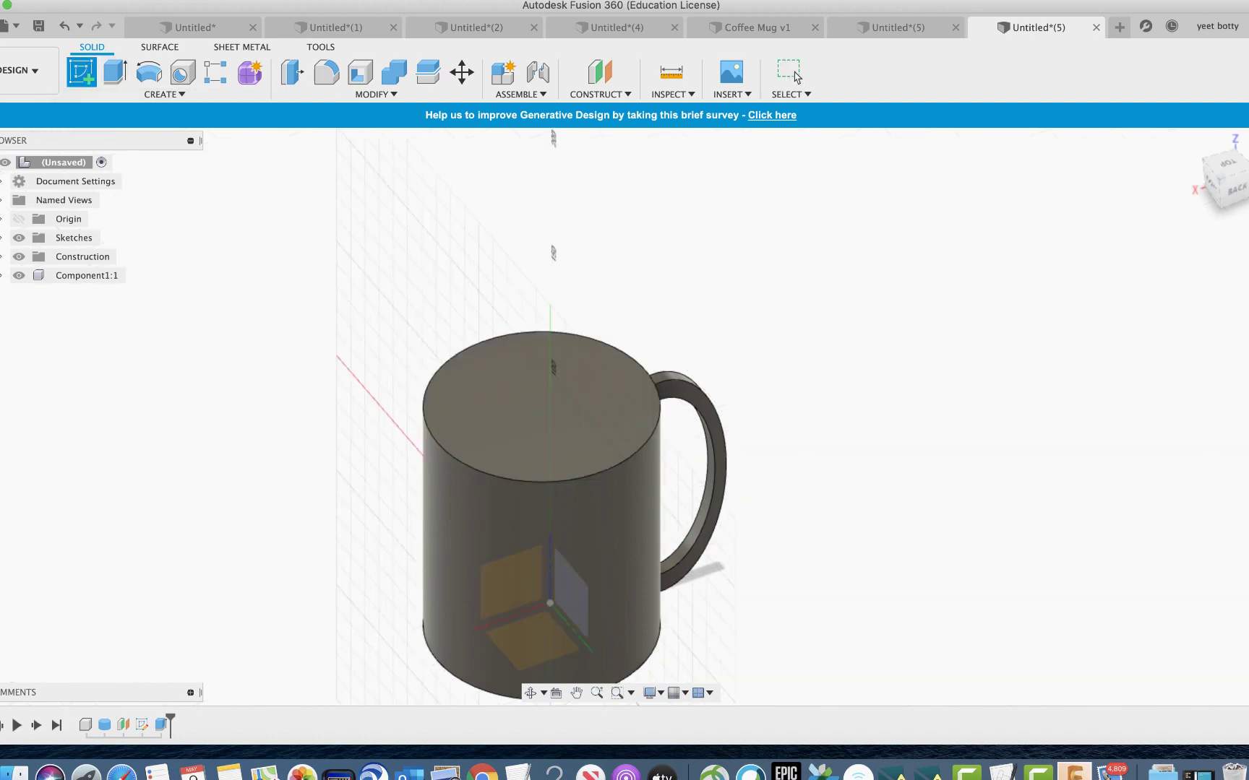
{"action": "scroll", "coordinate": [577, 502], "scroll_direction": "down", "scroll_amount": 5, "text": "shift"}
{"action": "left_click", "coordinate": [540, 491]}
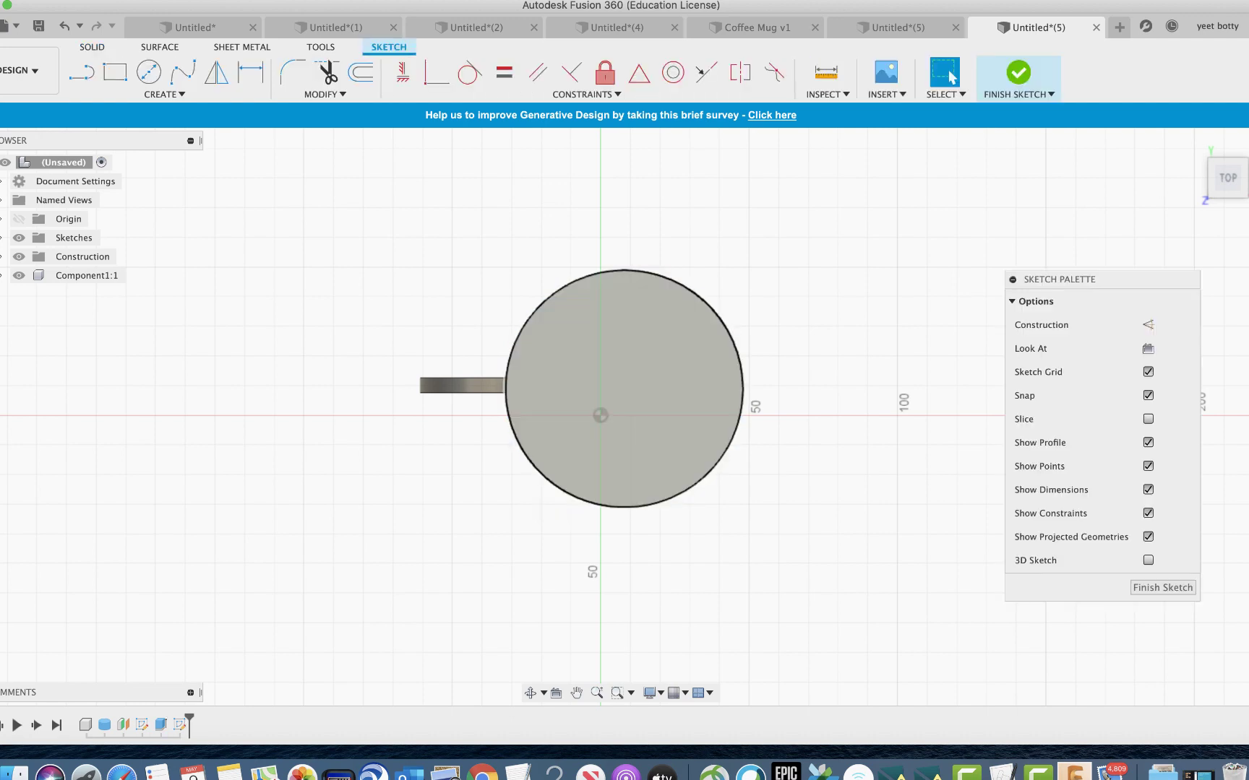
{"action": "key", "text": "c"}
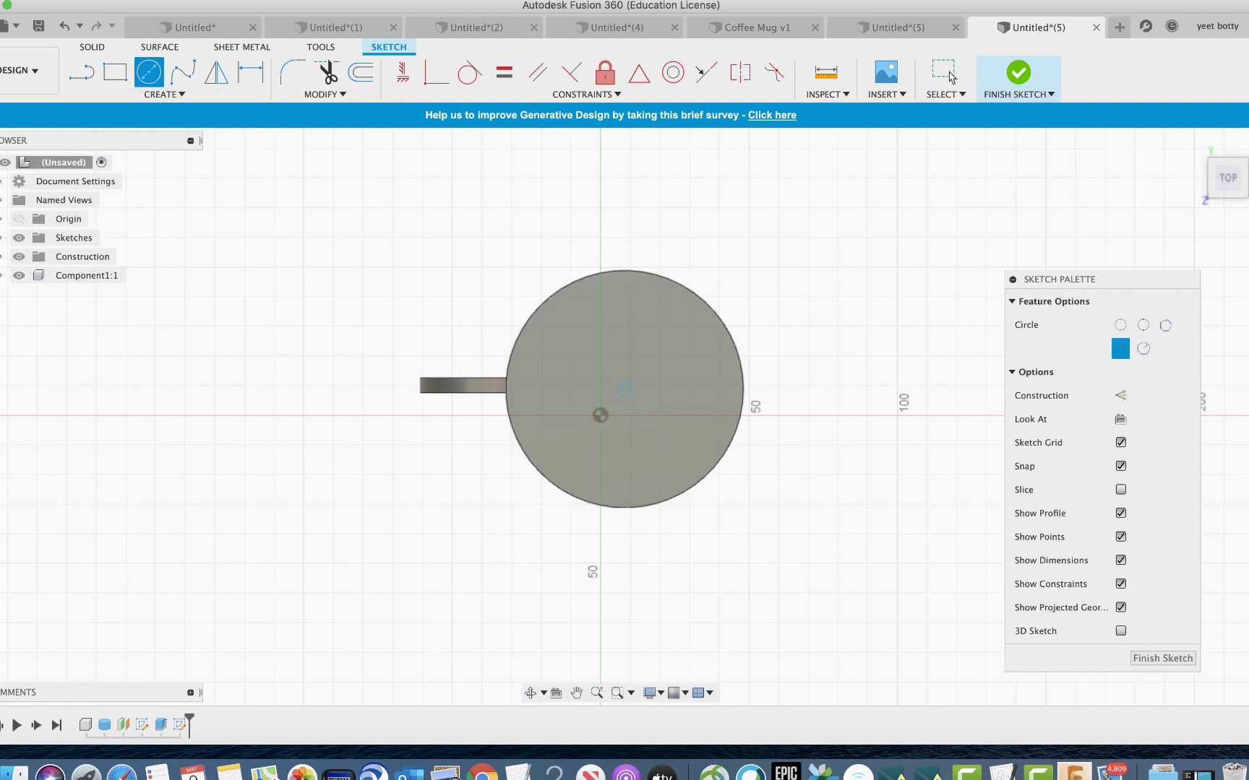
{"action": "scroll", "coordinate": [625, 392], "scroll_direction": "up", "scroll_amount": 5}
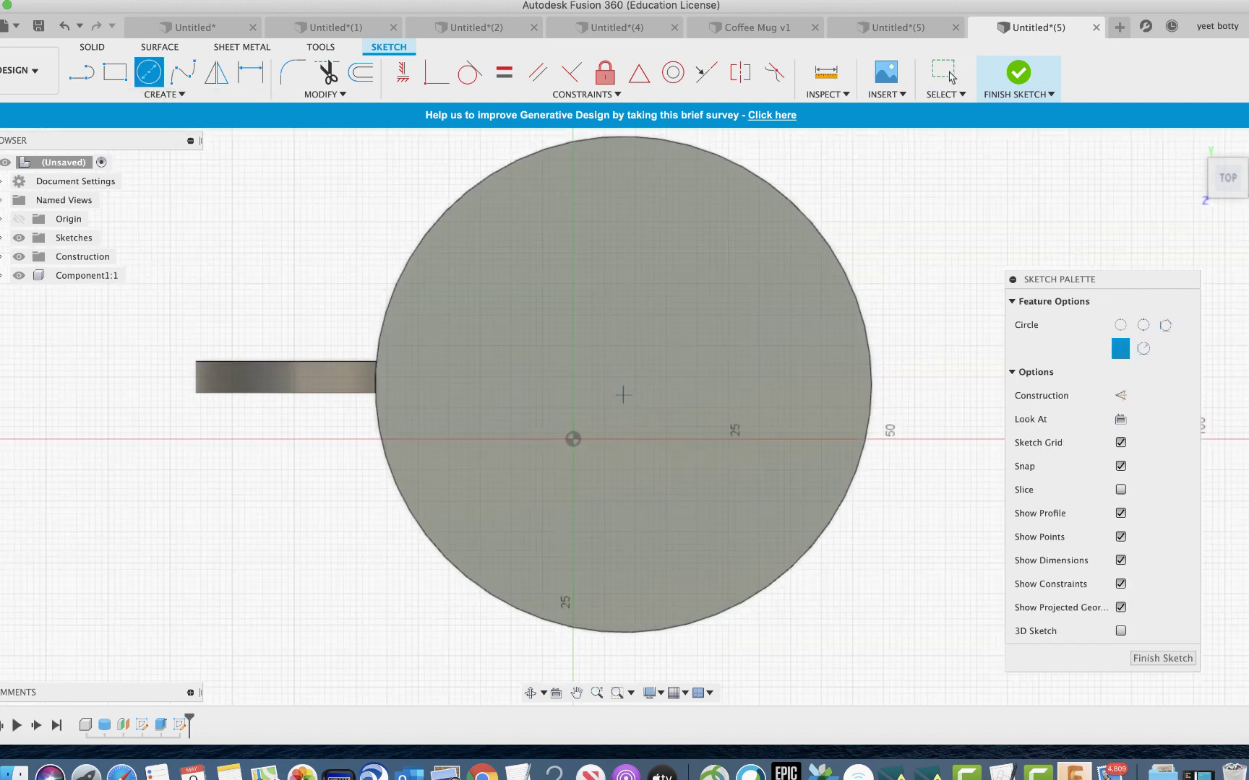
{"action": "scroll", "coordinate": [624, 391], "scroll_direction": "down", "scroll_amount": 2}
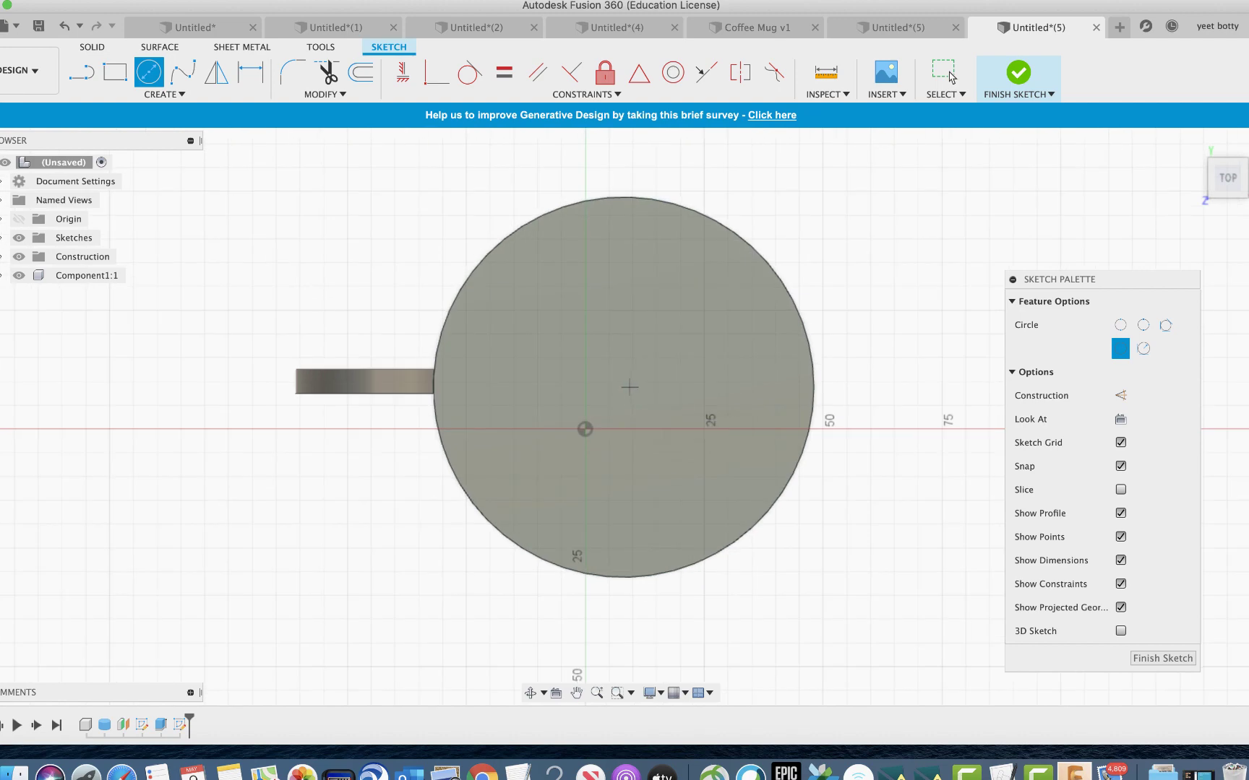
{"action": "scroll", "coordinate": [629, 387], "scroll_direction": "up", "scroll_amount": 2}
{"action": "scroll", "coordinate": [625, 387], "scroll_direction": "down", "scroll_amount": 2}
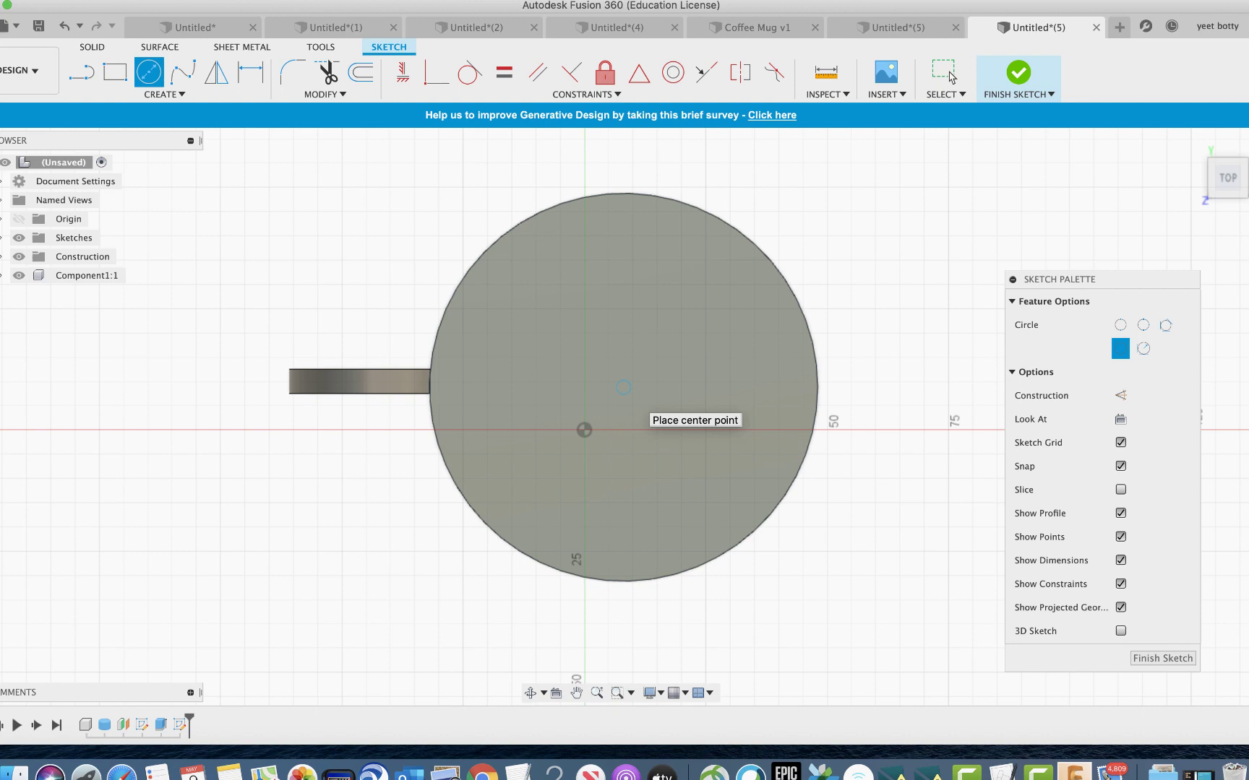
{"action": "left_click", "coordinate": [623, 387]}
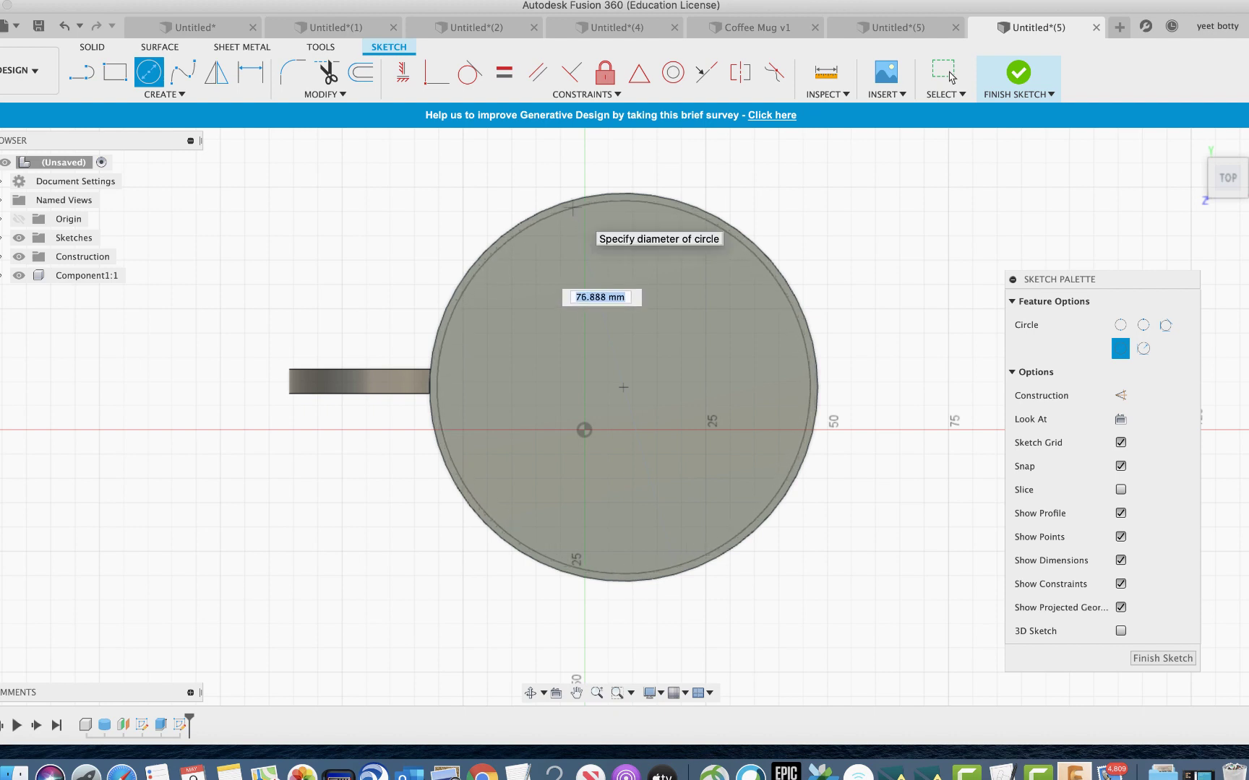
{"action": "left_click", "coordinate": [573, 210]}
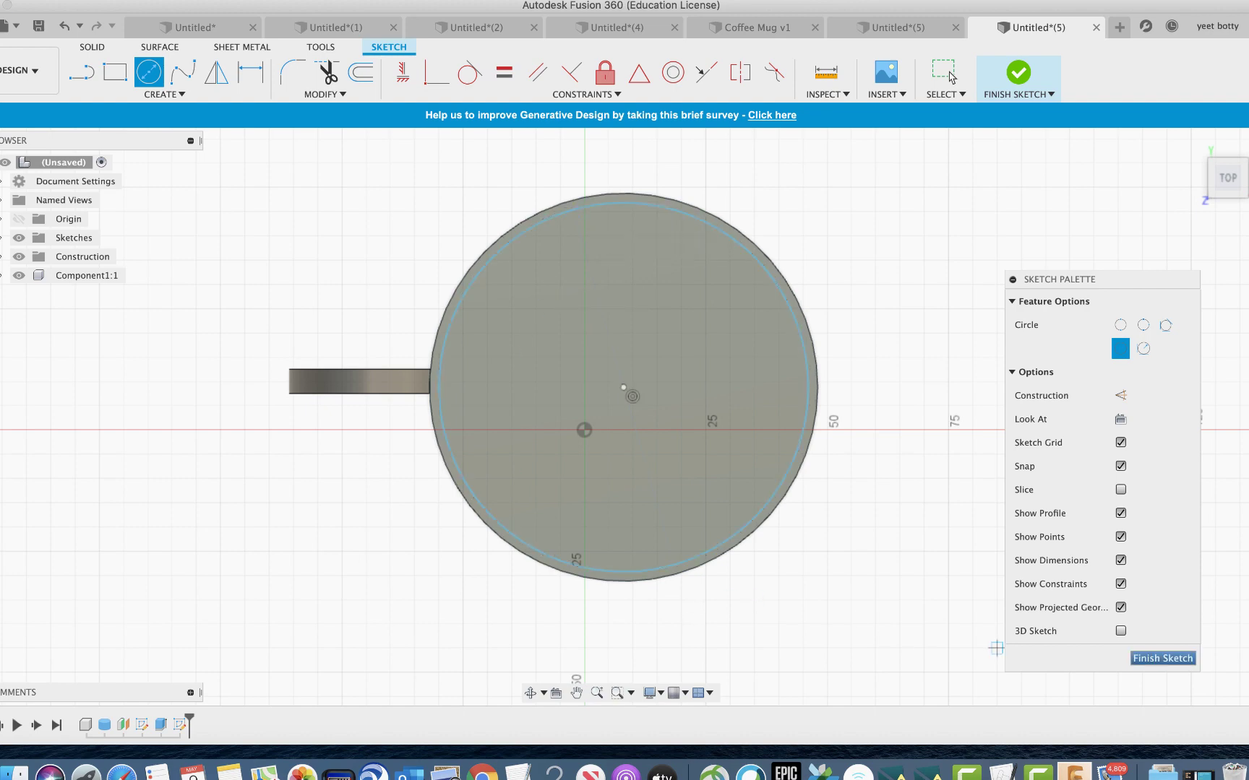
{"action": "left_click", "coordinate": [1161, 658]}
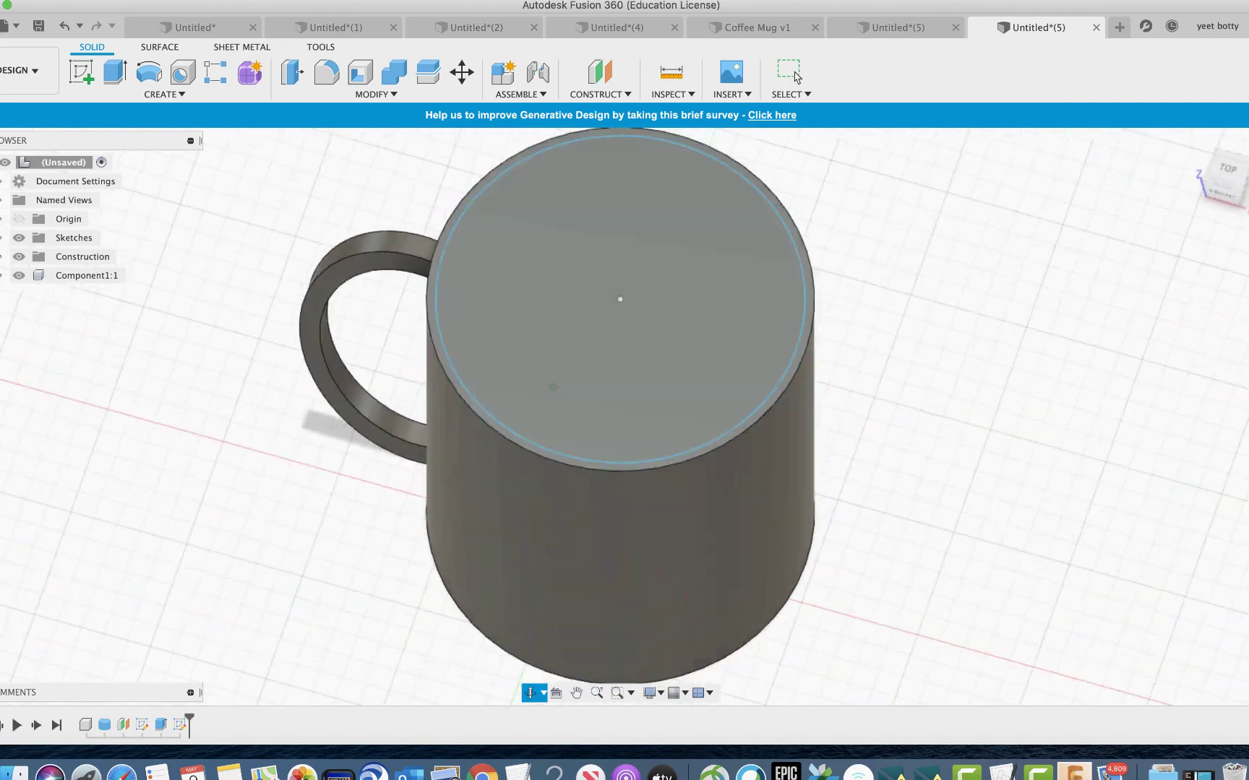
{"action": "left_click", "coordinate": [564, 492]}
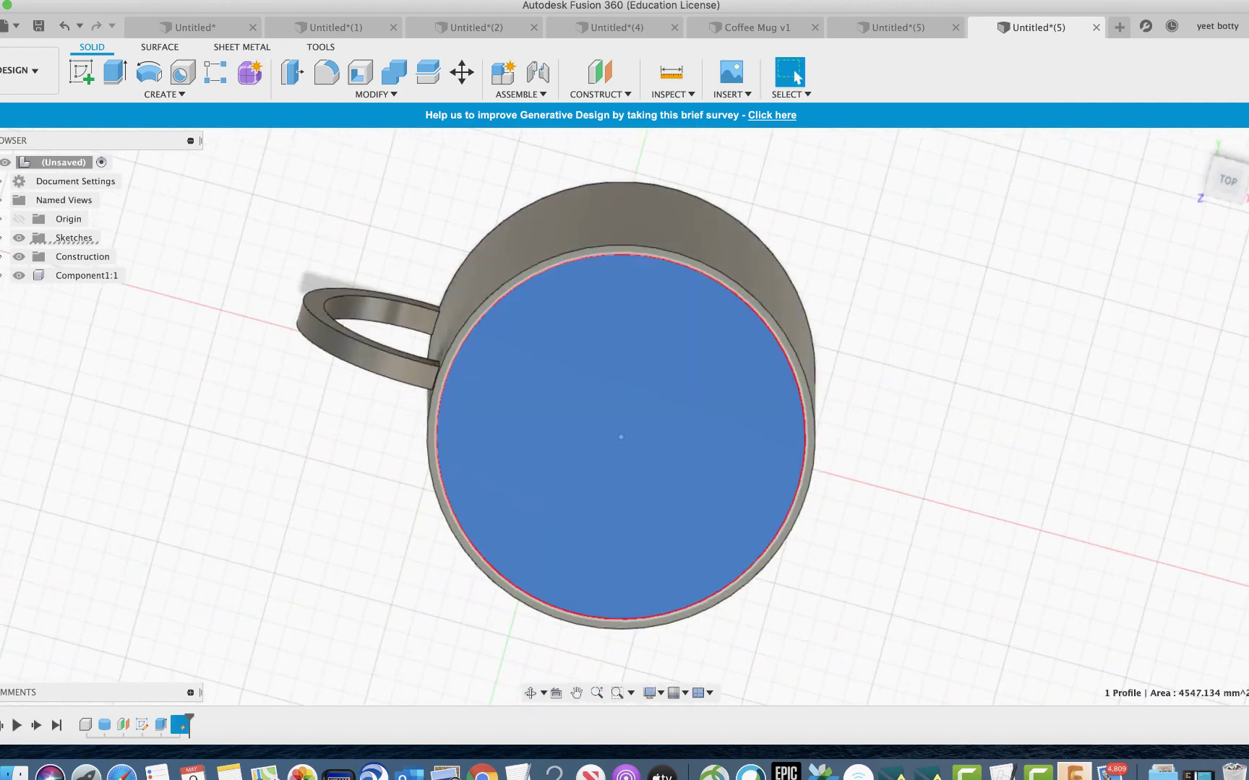
{"action": "middle_click_drag", "start_coordinate": [563, 492], "coordinate": [553, 388], "text": "shift"}
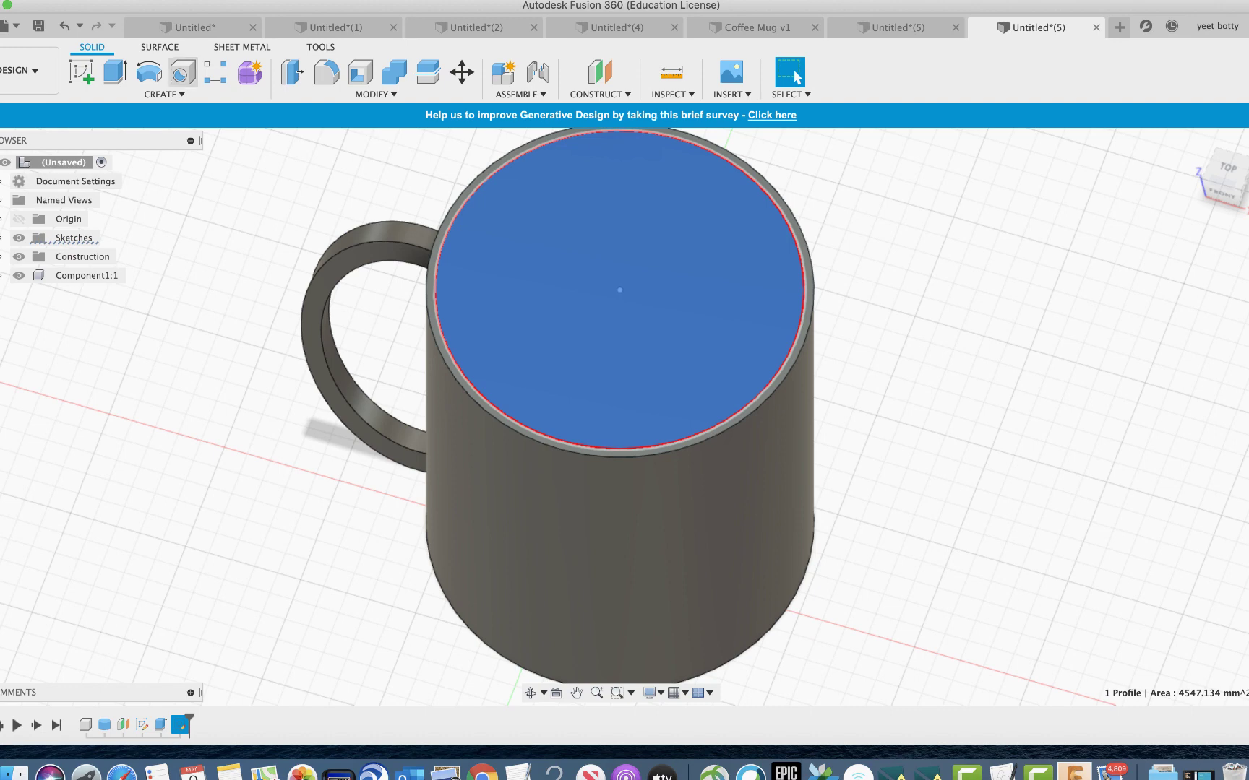
{"action": "left_click", "coordinate": [164, 94]}
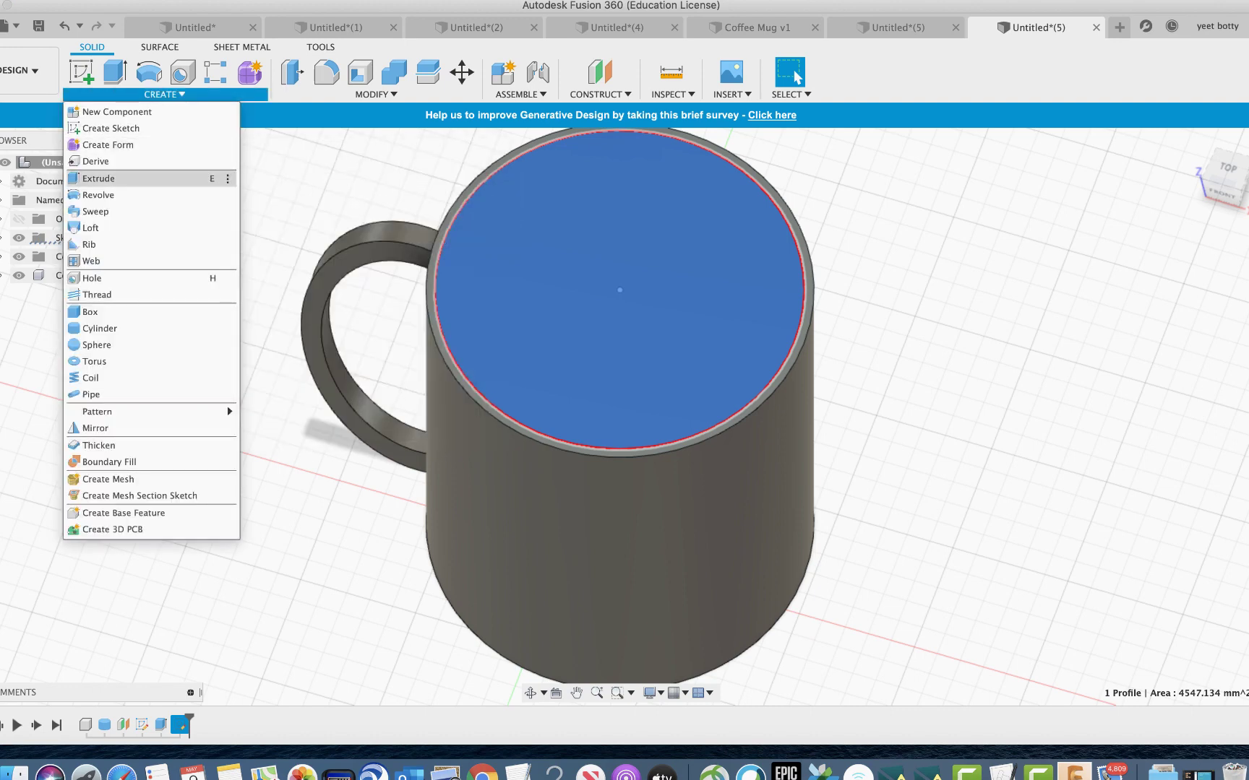
{"action": "left_click", "coordinate": [108, 179]}
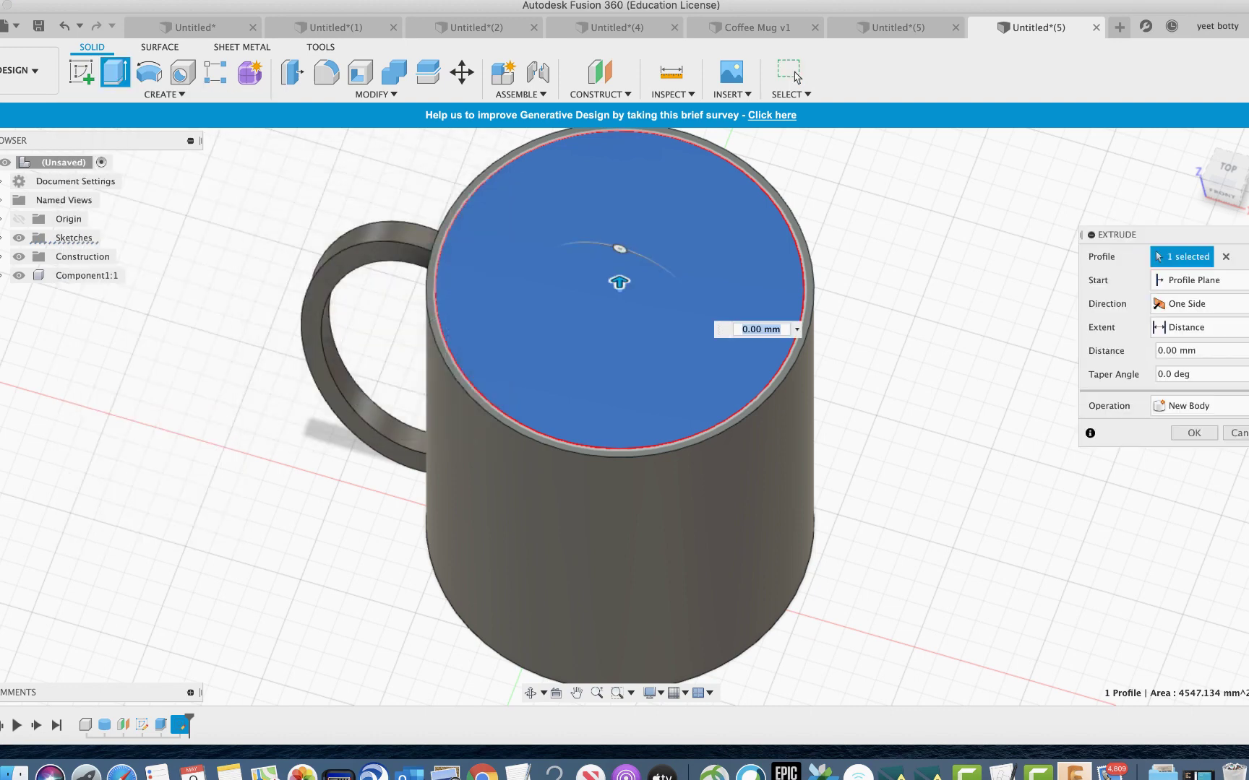
{"action": "middle_click_drag", "start_coordinate": [723, 304], "coordinate": [628, 264], "text": "shift"}
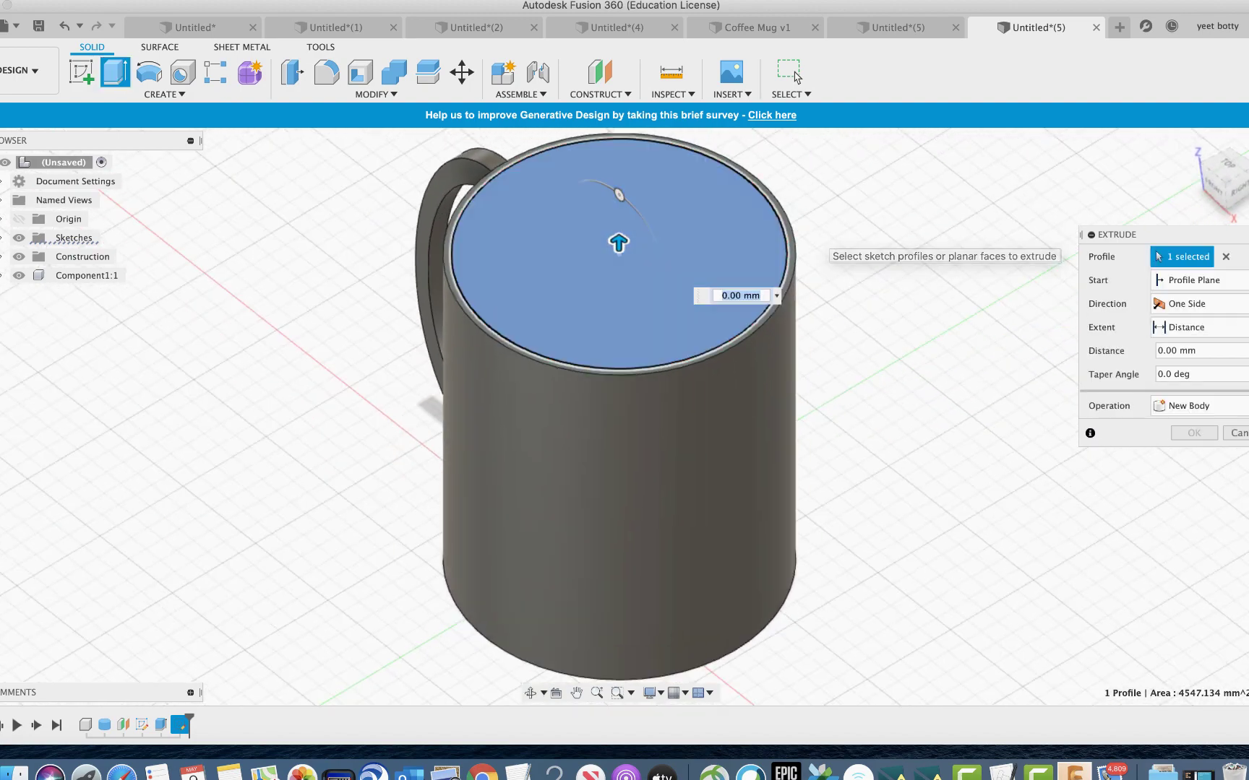
{"action": "left_click_drag", "start_coordinate": [619, 243], "coordinate": [619, 394]}
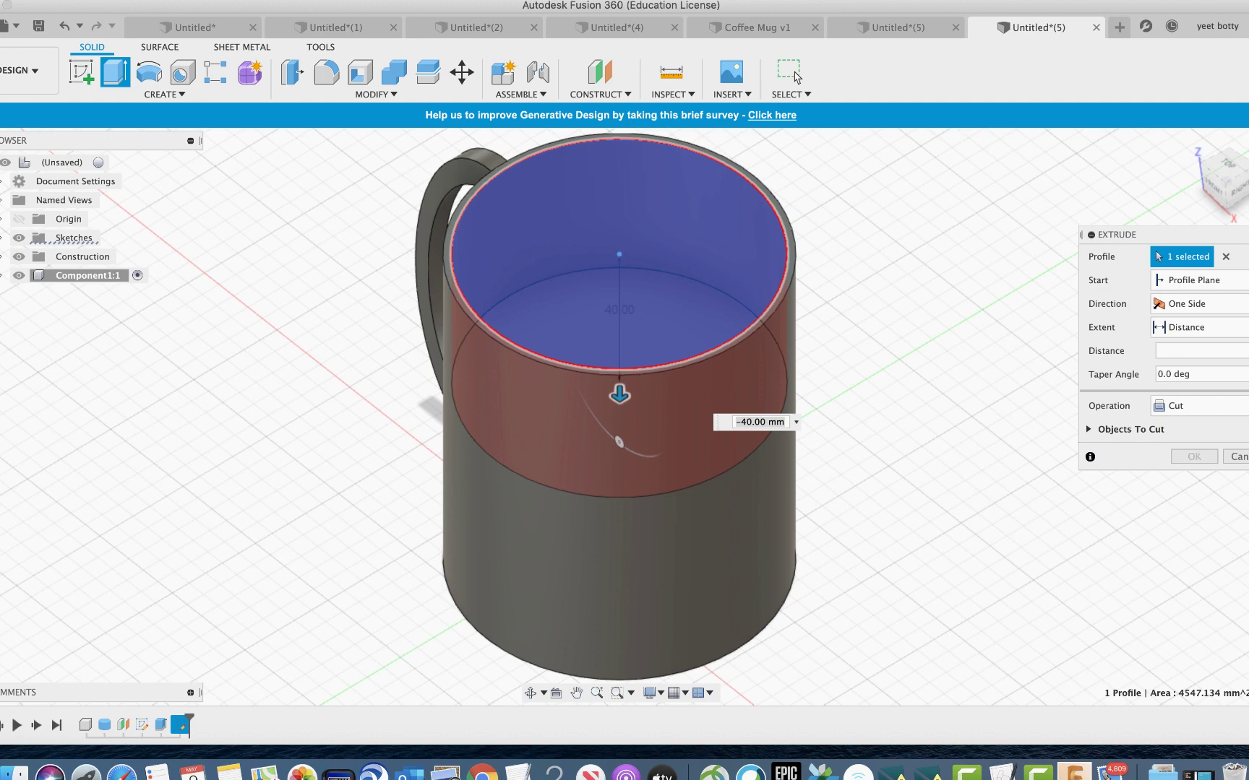
{"action": "left_click", "coordinate": [795, 75]}
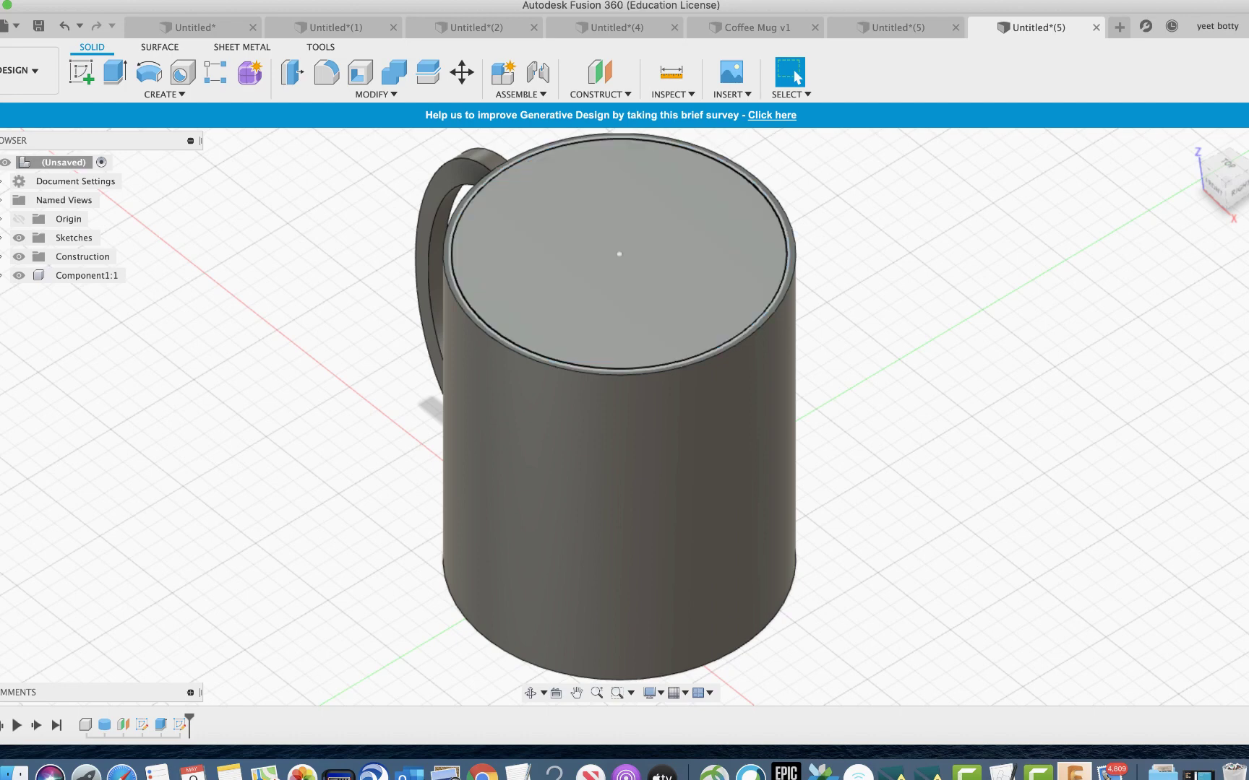
{"action": "left_click", "coordinate": [620, 289]}
{"action": "key", "text": "e"}
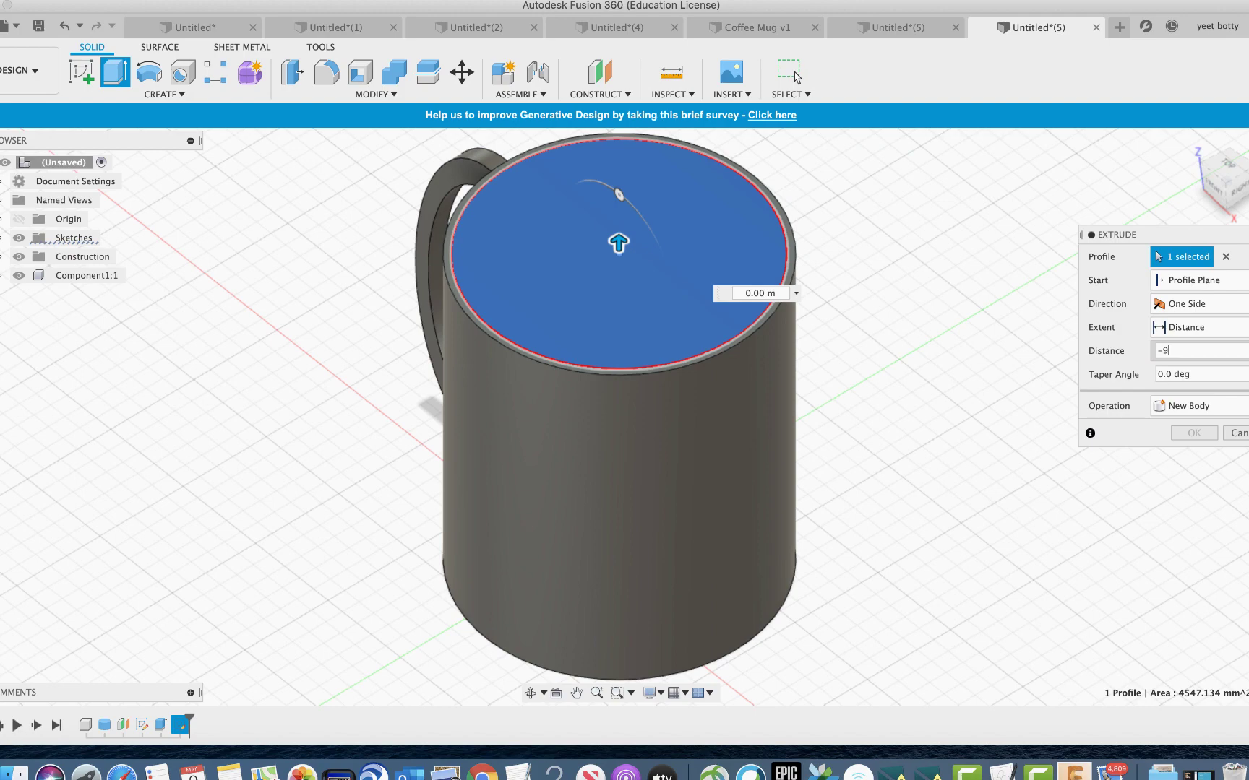
{"action": "key", "text": "Return"}
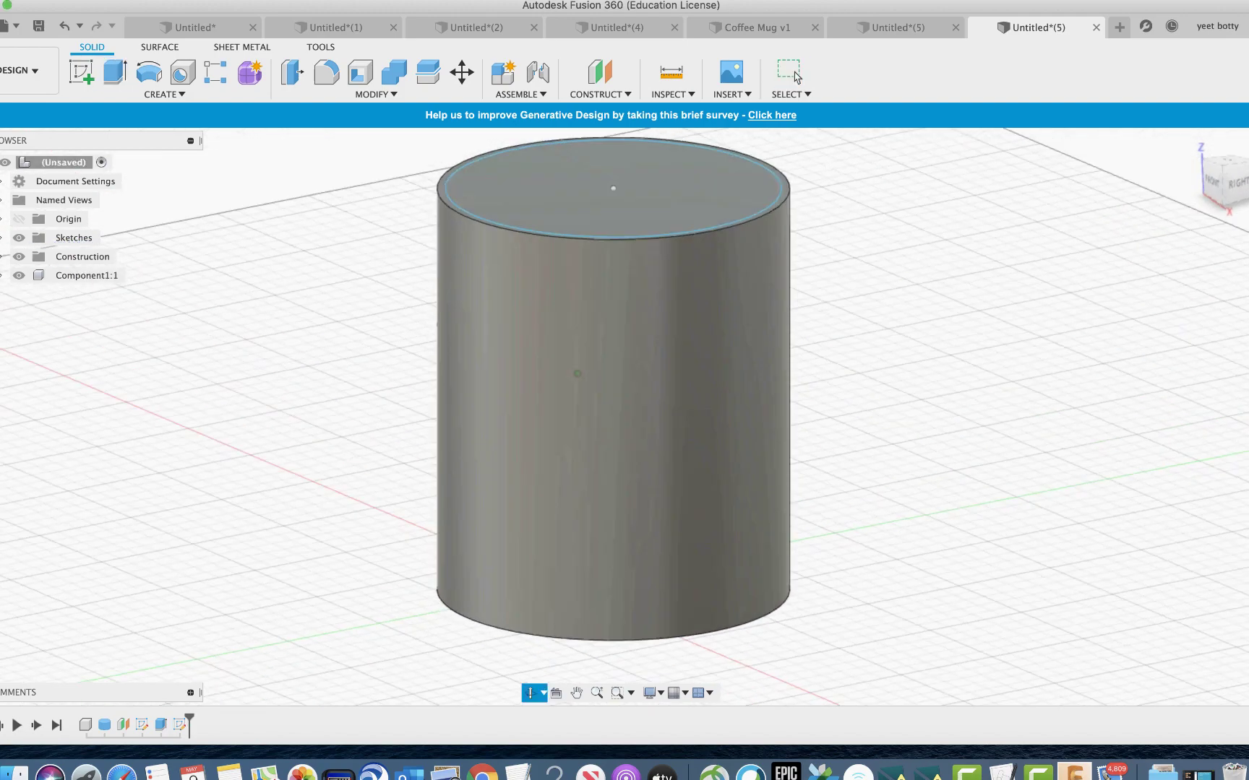
Step: Extrude the inner circle profile by -90 mm as a Cut to hollow out the mug
{"action": "key", "text": "e"}
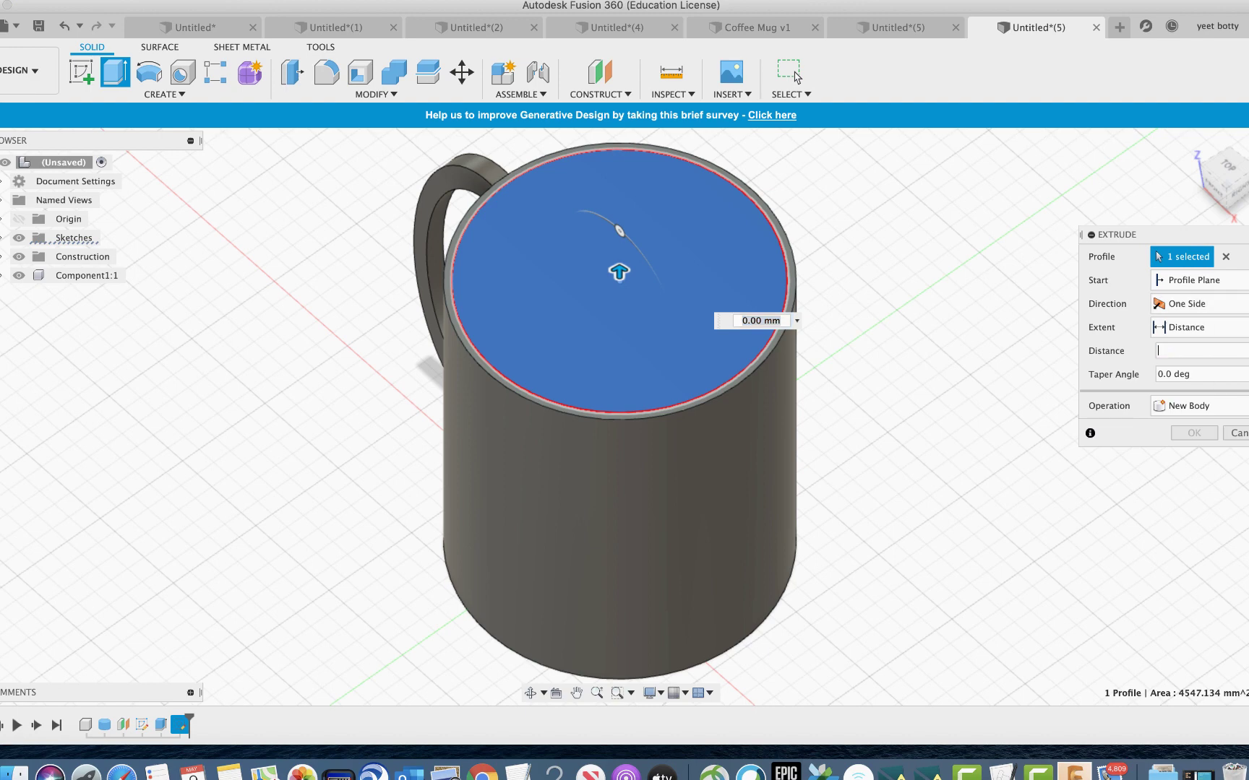
{"action": "type", "text": "-90"}
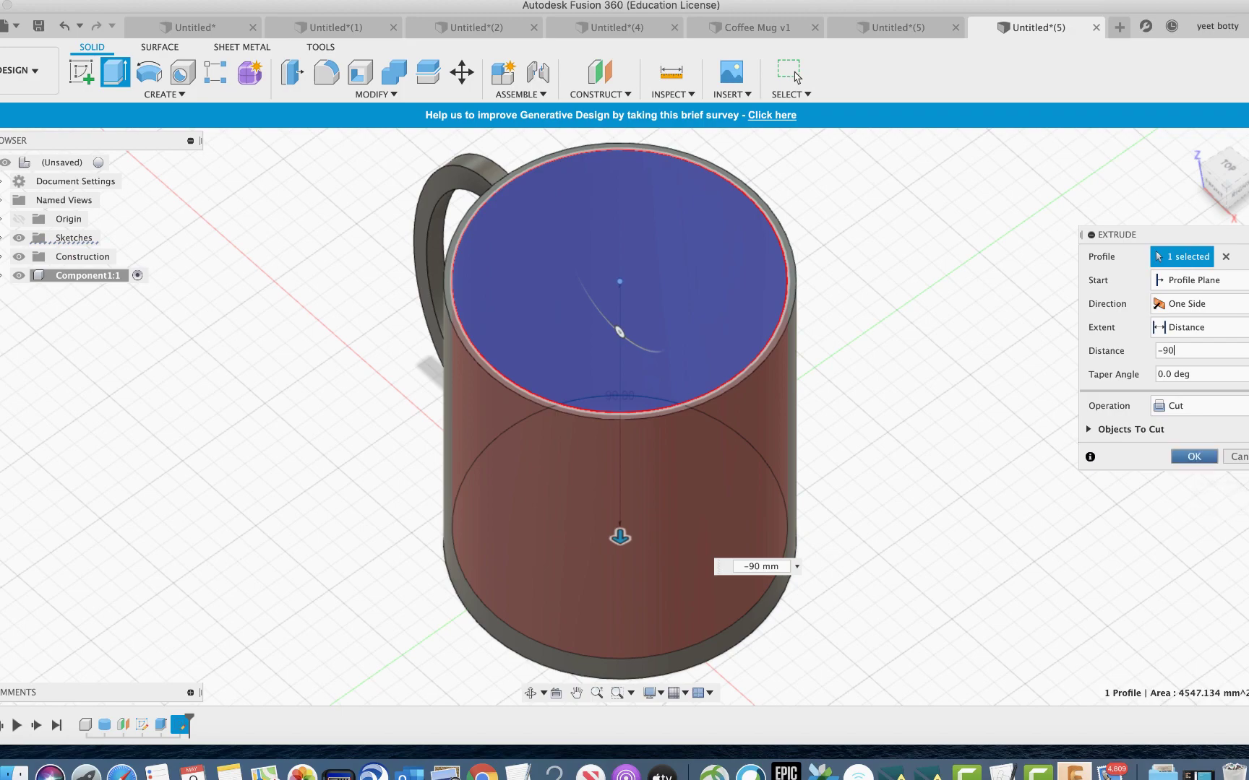
{"action": "left_click", "coordinate": [1193, 456]}
Step: Examine the hollowed mug's wall thickness, interior floor and handle from the front, above and the side
{"action": "middle_click_drag", "start_coordinate": [577, 373], "coordinate": [625, 353], "text": "shift"}
{"action": "scroll", "coordinate": [794, 76], "scroll_direction": "down", "scroll_amount": 3, "text": "shift"}
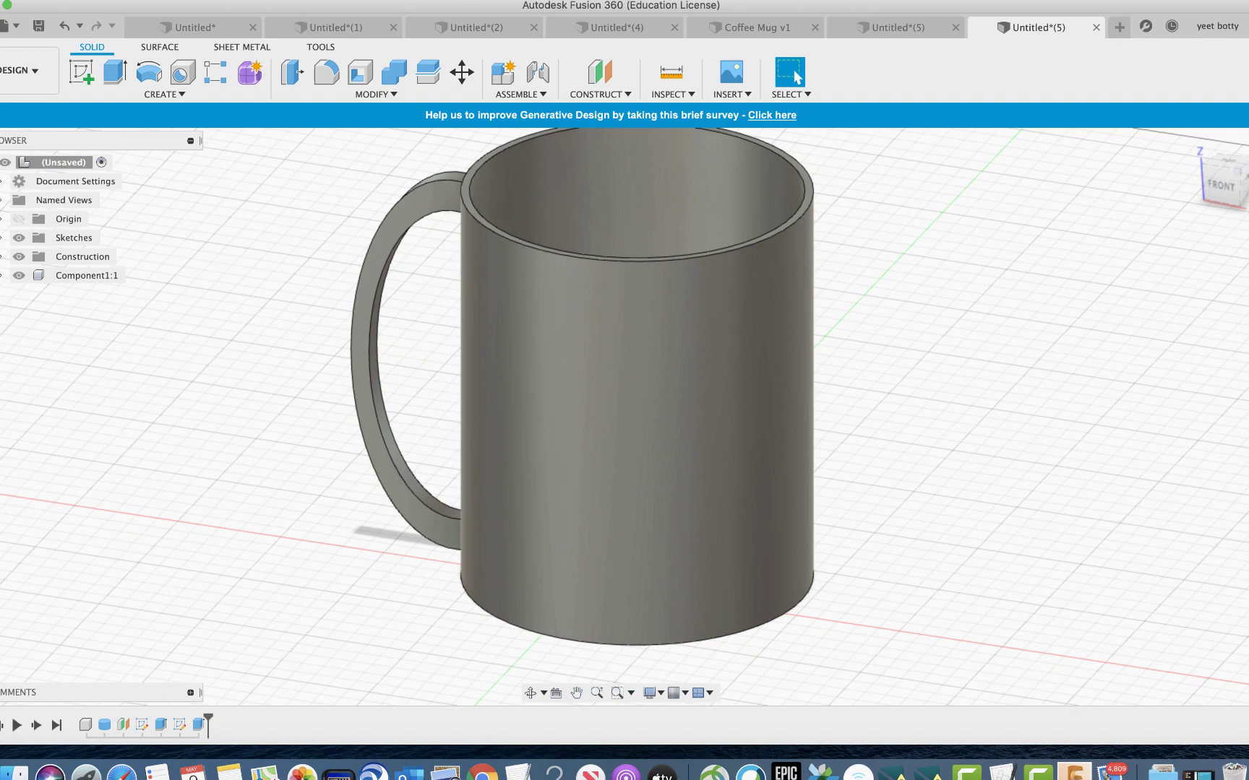
{"action": "scroll", "coordinate": [878, 292], "scroll_direction": "down", "scroll_amount": 3, "text": "shift"}
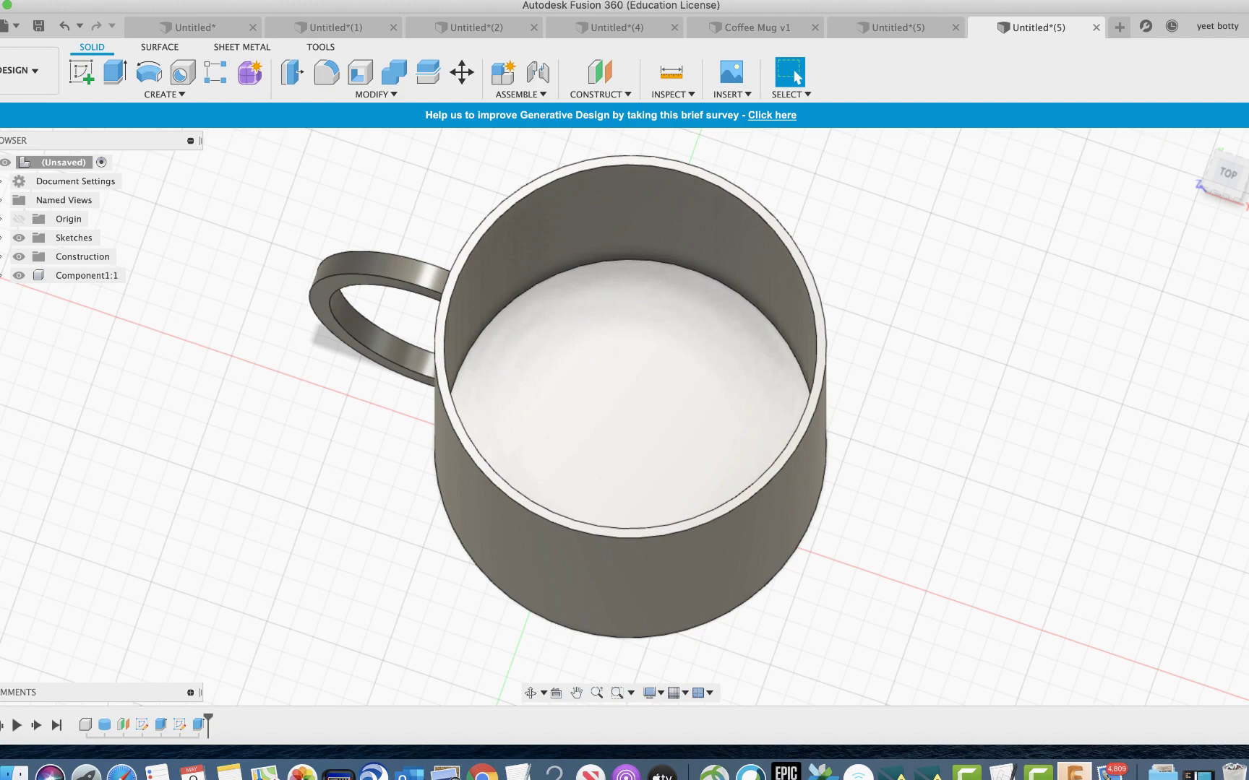
{"action": "scroll", "coordinate": [932, 258], "scroll_direction": "up", "scroll_amount": 5}
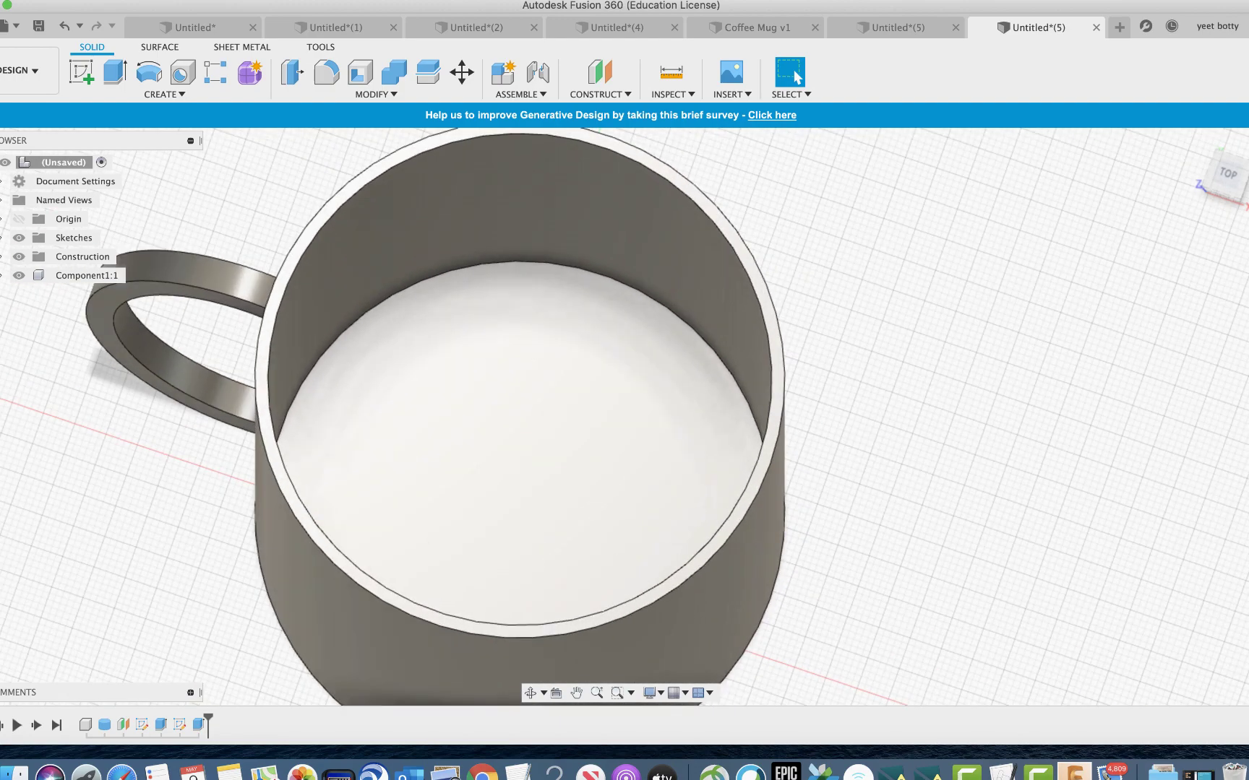
{"action": "scroll", "coordinate": [963, 297], "scroll_direction": "up", "scroll_amount": 5, "text": "shift"}
{"action": "scroll", "coordinate": [964, 297], "scroll_direction": "down", "scroll_amount": 6, "text": "shift"}
{"action": "scroll", "coordinate": [963, 297], "scroll_direction": "up", "scroll_amount": 3}
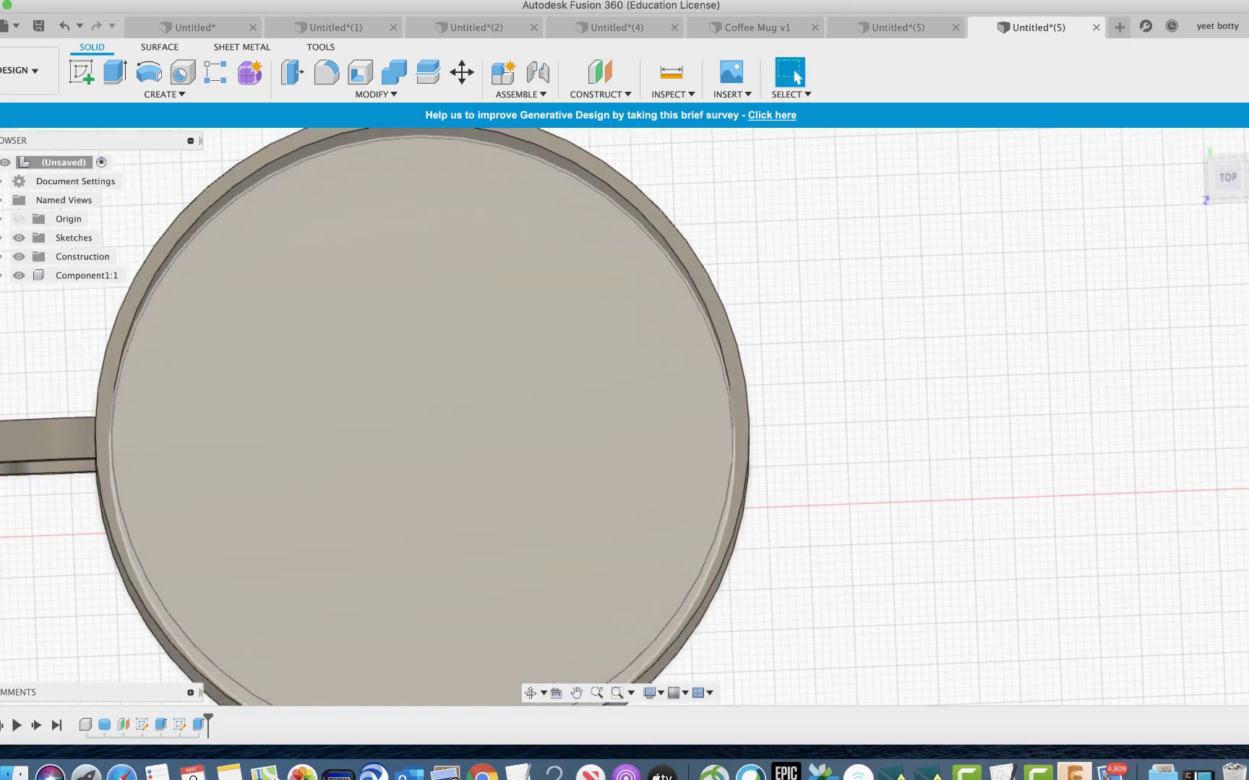
{"action": "scroll", "coordinate": [860, 213], "scroll_direction": "down", "scroll_amount": 5}
{"action": "middle_click_drag", "start_coordinate": [861, 213], "coordinate": [947, 169], "text": "shift"}
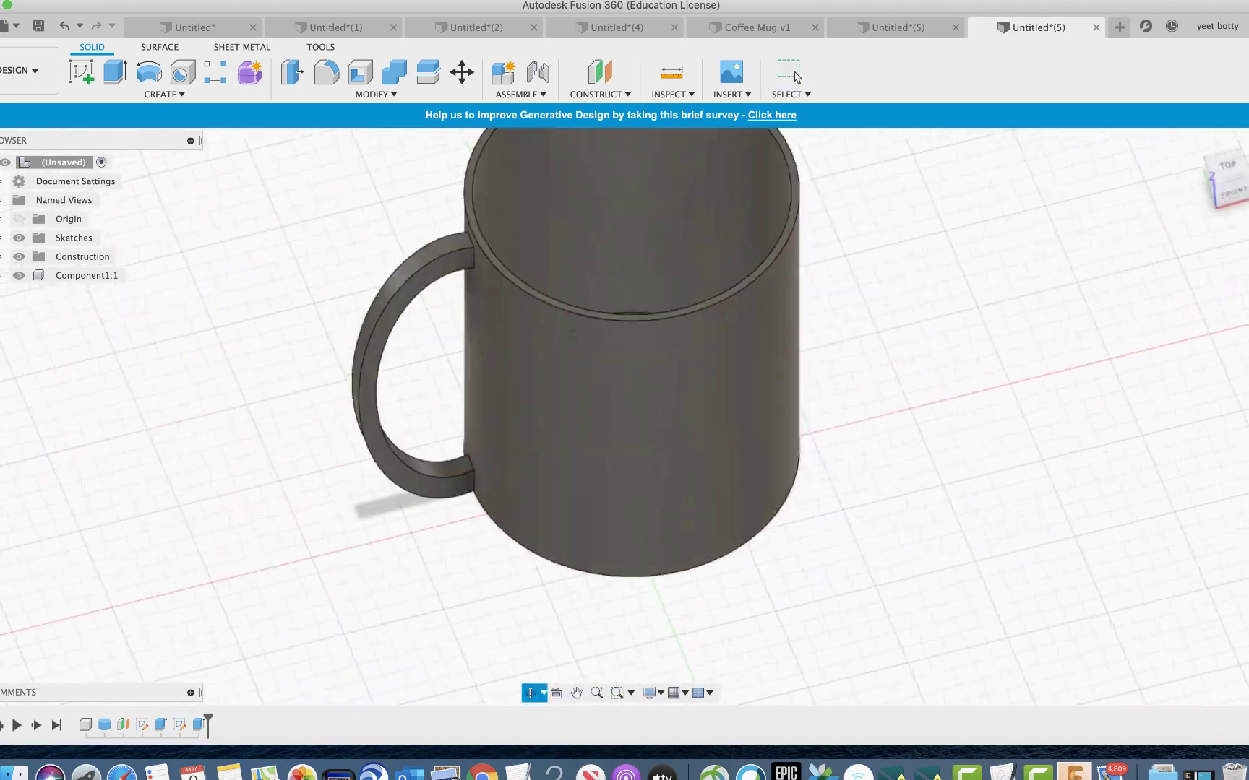
{"action": "middle_click_drag", "start_coordinate": [574, 334], "coordinate": [498, 325], "text": "shift"}
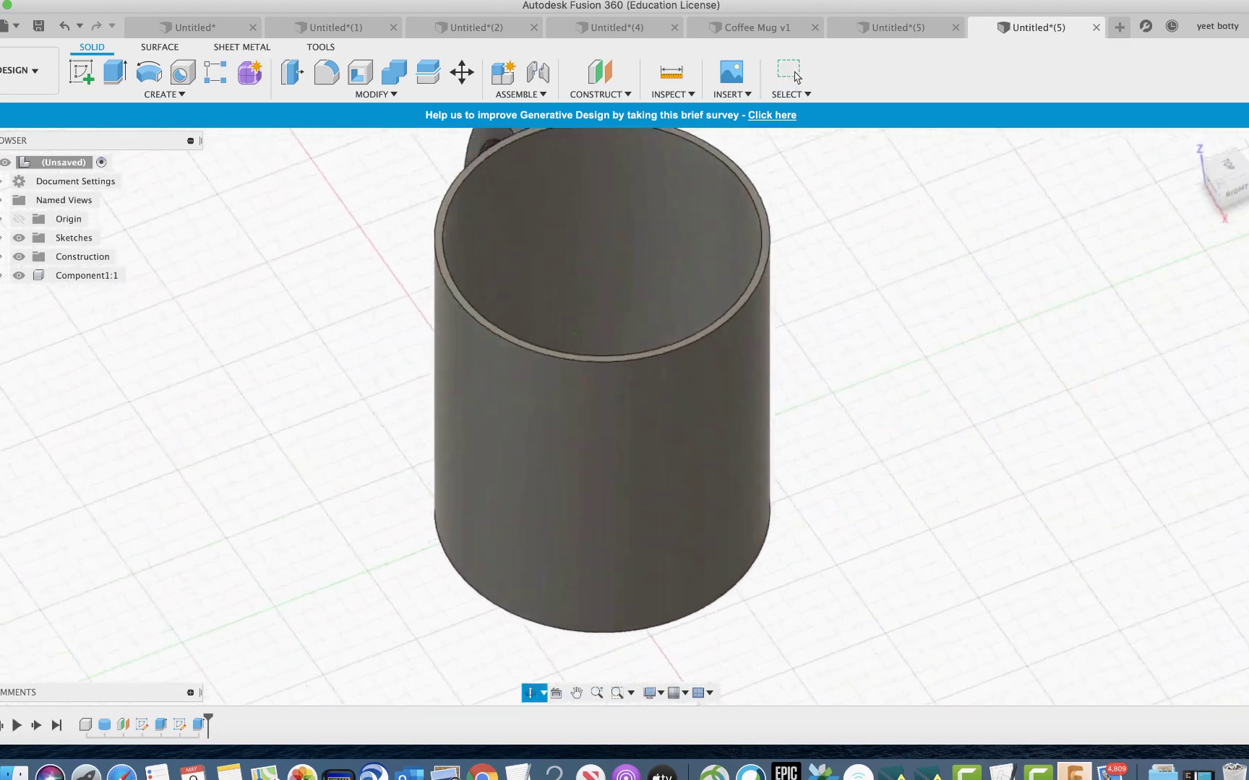
{"action": "left_click", "coordinate": [792, 73]}
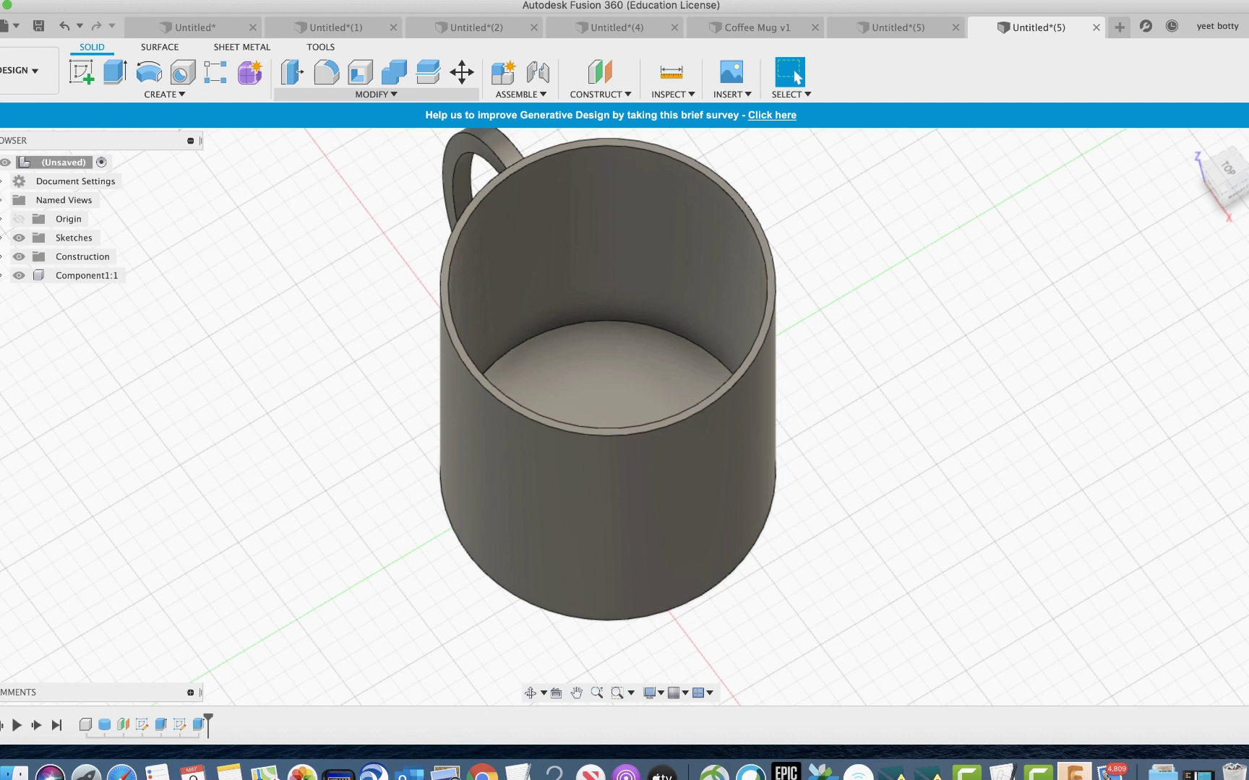
Step: Fillet the four edges where the handle's upper end meets the mug body with a 2.5 mm radius
{"action": "left_click", "coordinate": [372, 94]}
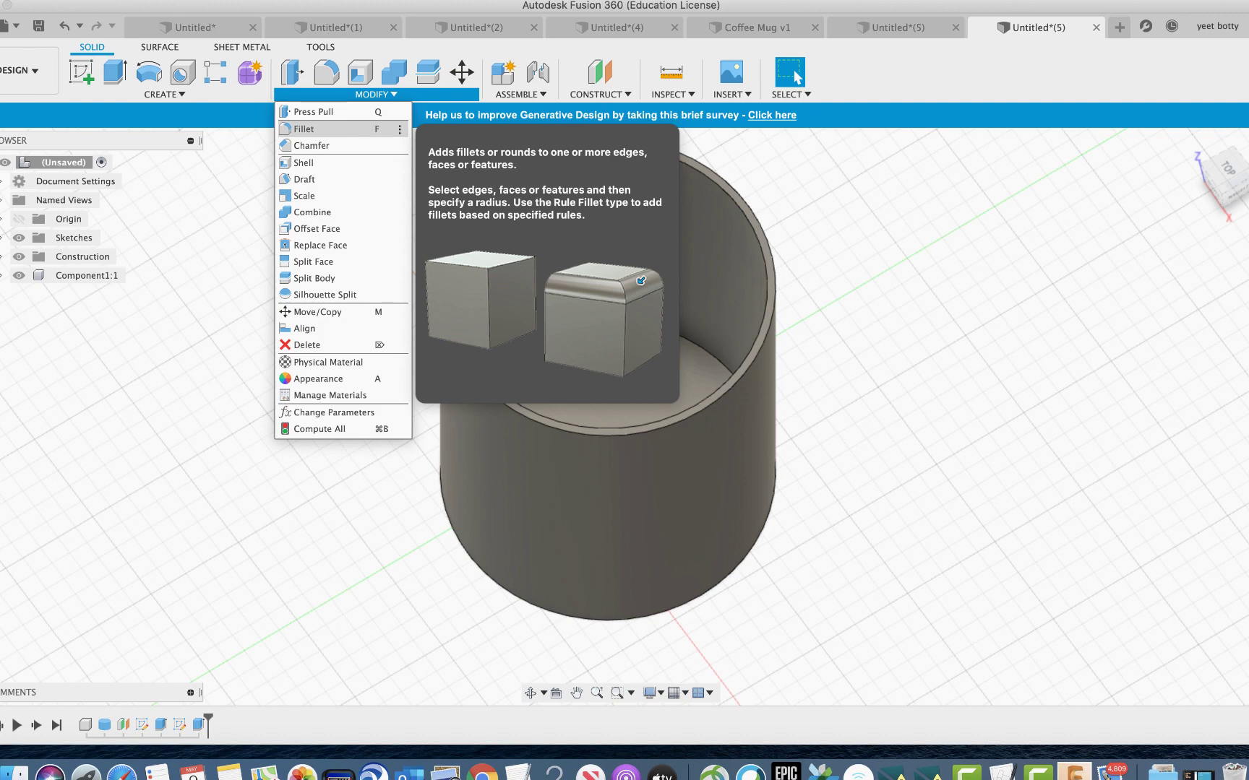
{"action": "left_click", "coordinate": [303, 129]}
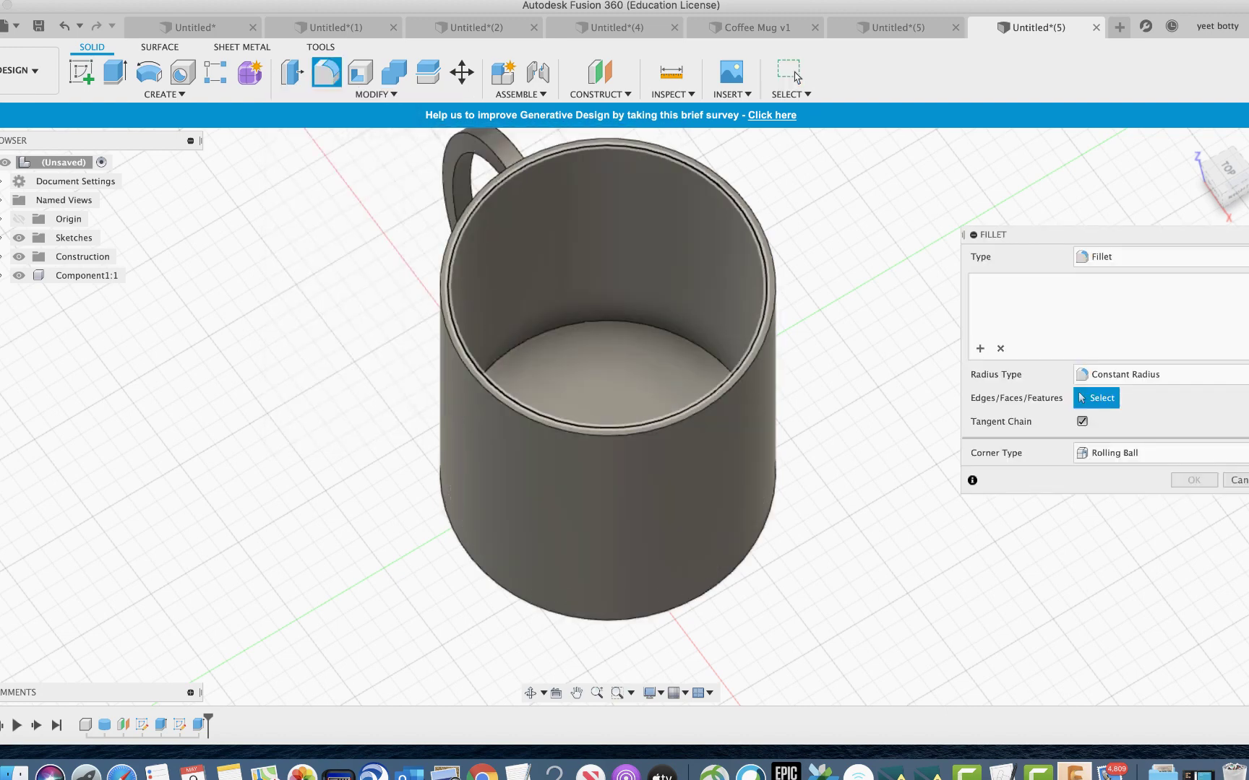
{"action": "middle_click_drag", "start_coordinate": [607, 376], "coordinate": [672, 311], "text": "shift"}
{"action": "scroll", "coordinate": [609, 485], "scroll_direction": "up", "scroll_amount": 3}
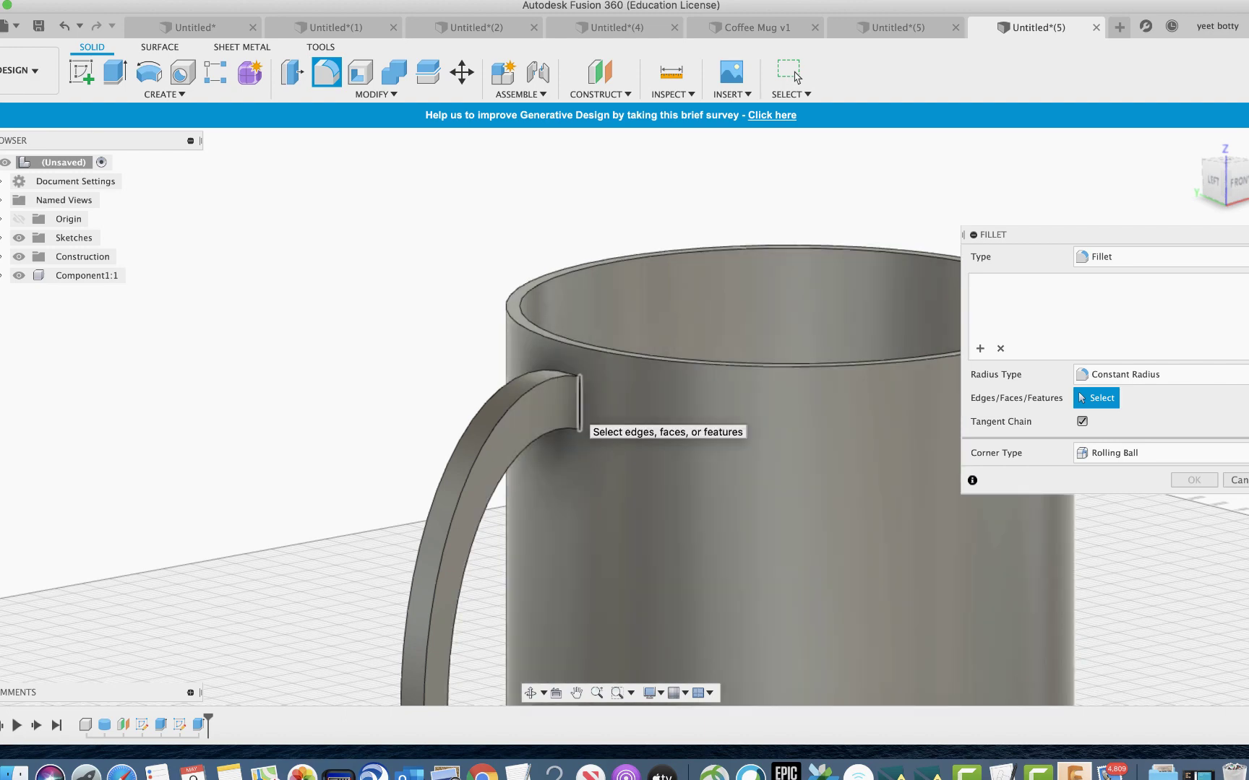
{"action": "scroll", "coordinate": [580, 416], "scroll_direction": "up", "scroll_amount": 3}
{"action": "left_click", "coordinate": [581, 412]}
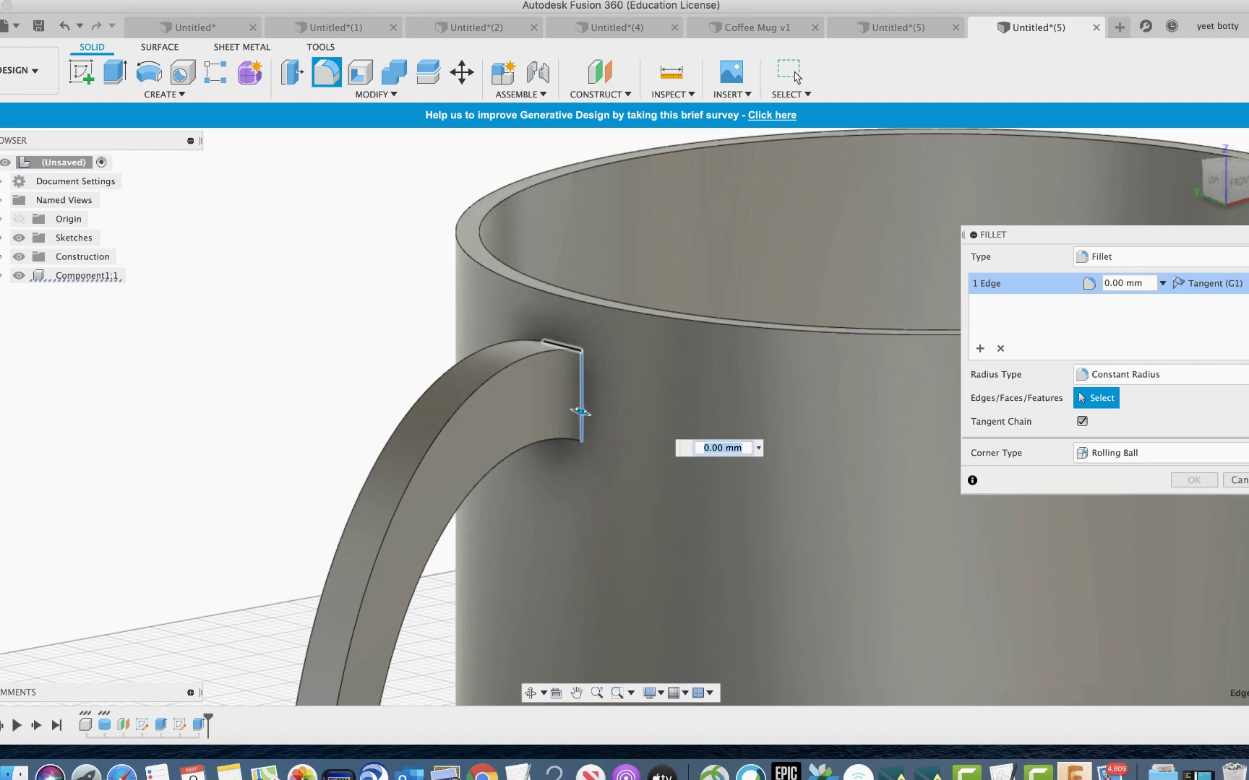
{"action": "left_click", "coordinate": [558, 337]}
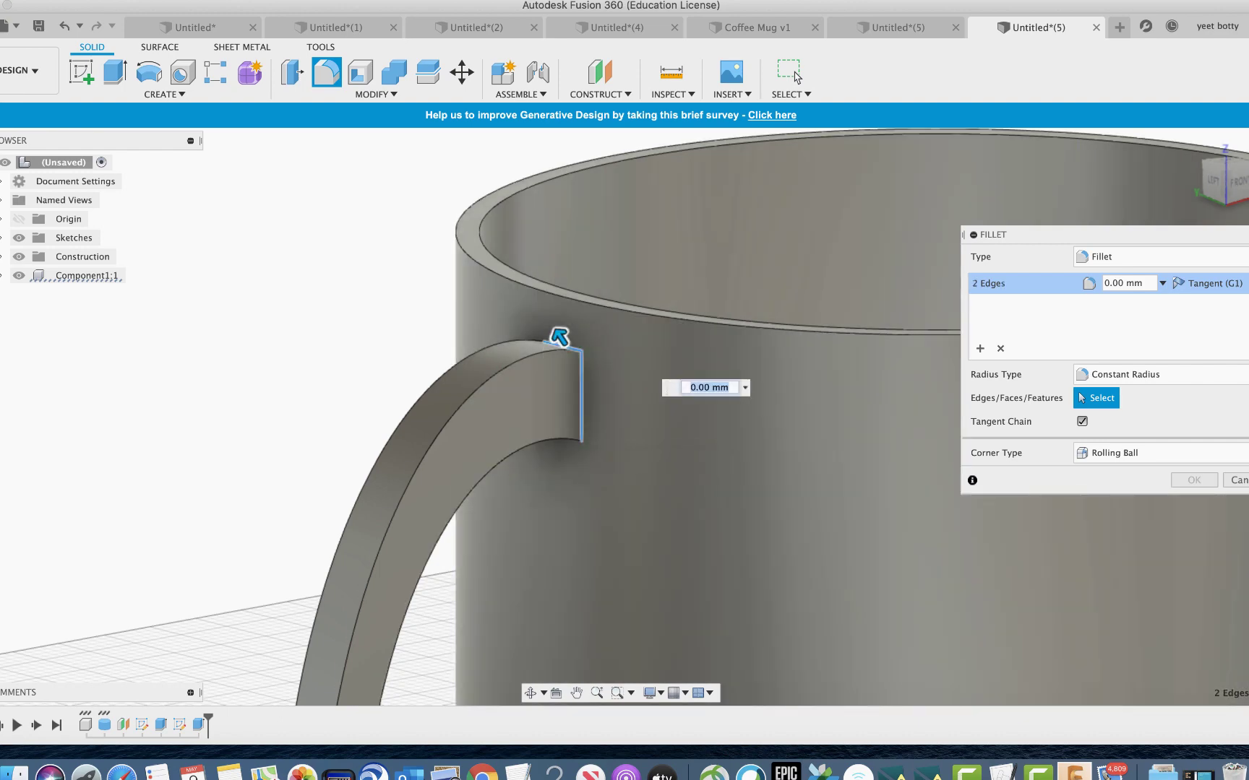
{"action": "middle_click_drag", "start_coordinate": [559, 337], "coordinate": [448, 345]}
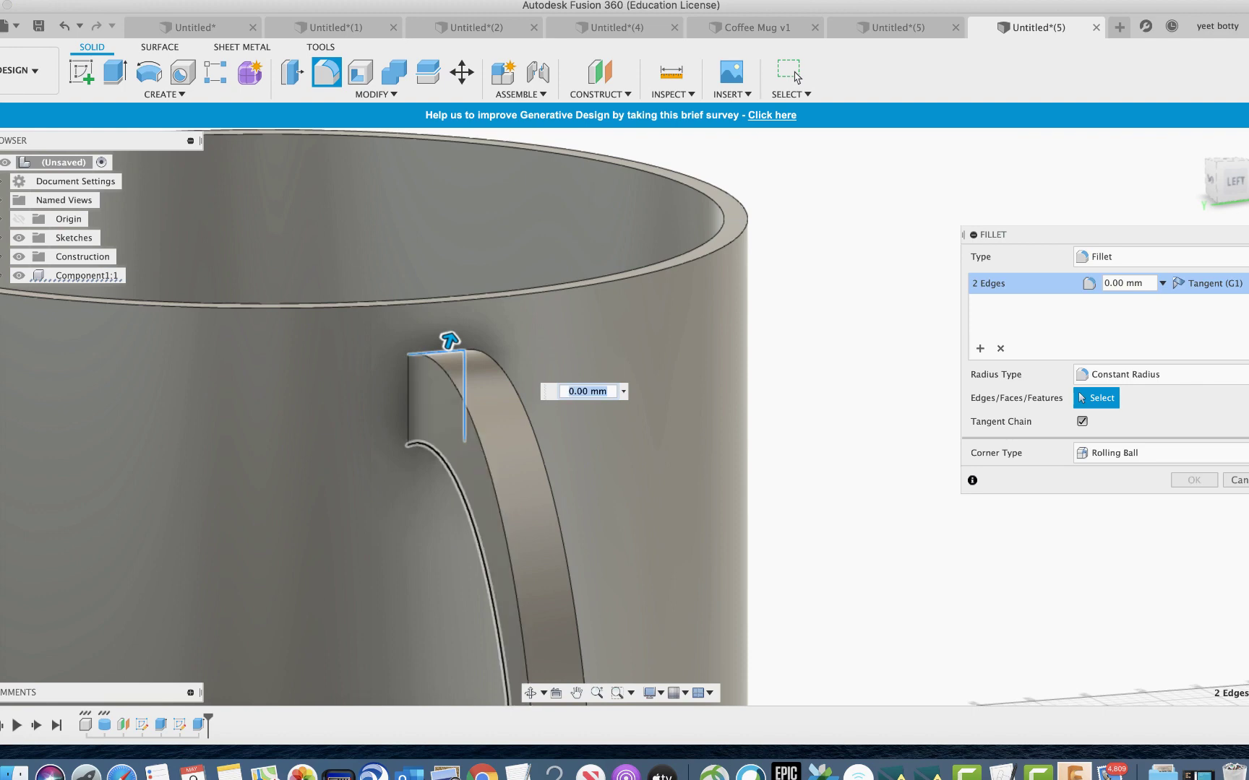
{"action": "left_click", "coordinate": [408, 406]}
{"action": "scroll", "coordinate": [679, 392], "scroll_direction": "up", "scroll_amount": 3}
{"action": "middle_click_drag", "start_coordinate": [651, 400], "coordinate": [690, 336], "text": "shift"}
{"action": "left_click", "coordinate": [392, 335]}
{"action": "middle_click_drag", "start_coordinate": [666, 277], "coordinate": [470, 361], "text": "shift"}
{"action": "key", "text": "BackSpace"}
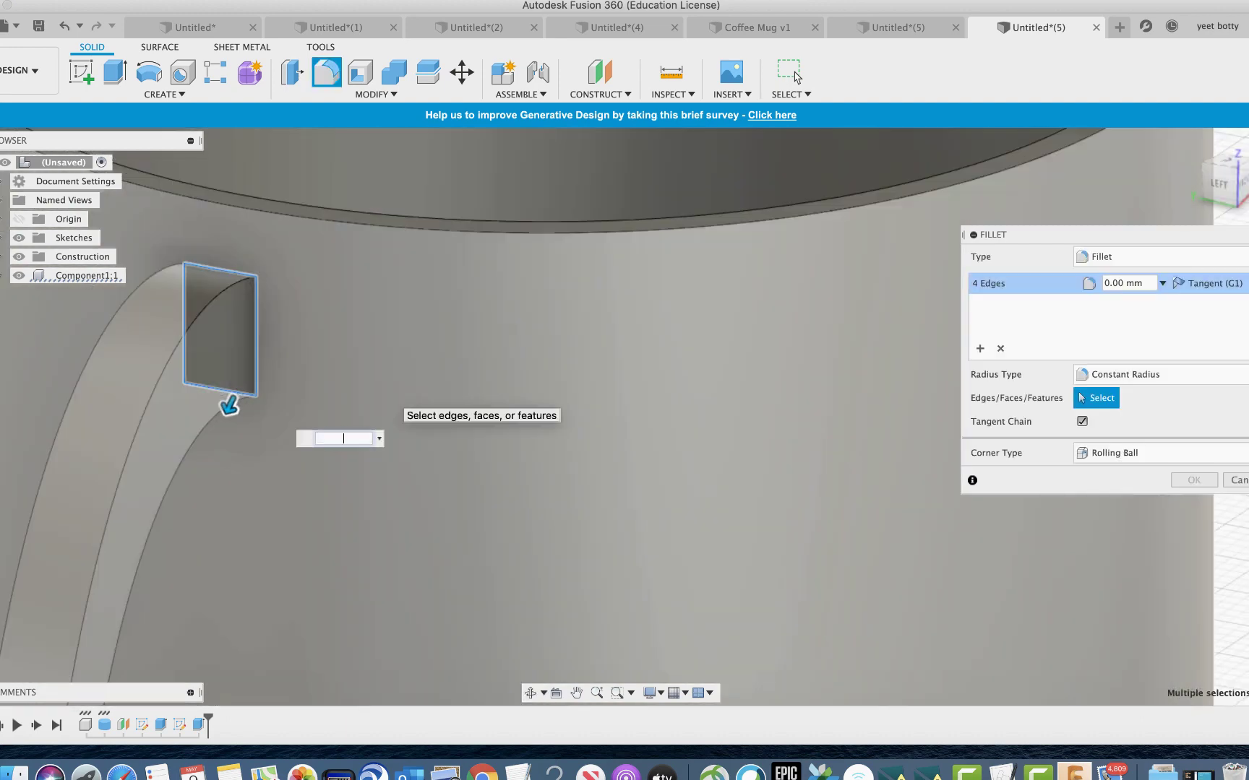
{"action": "type", "text": "2.5"}
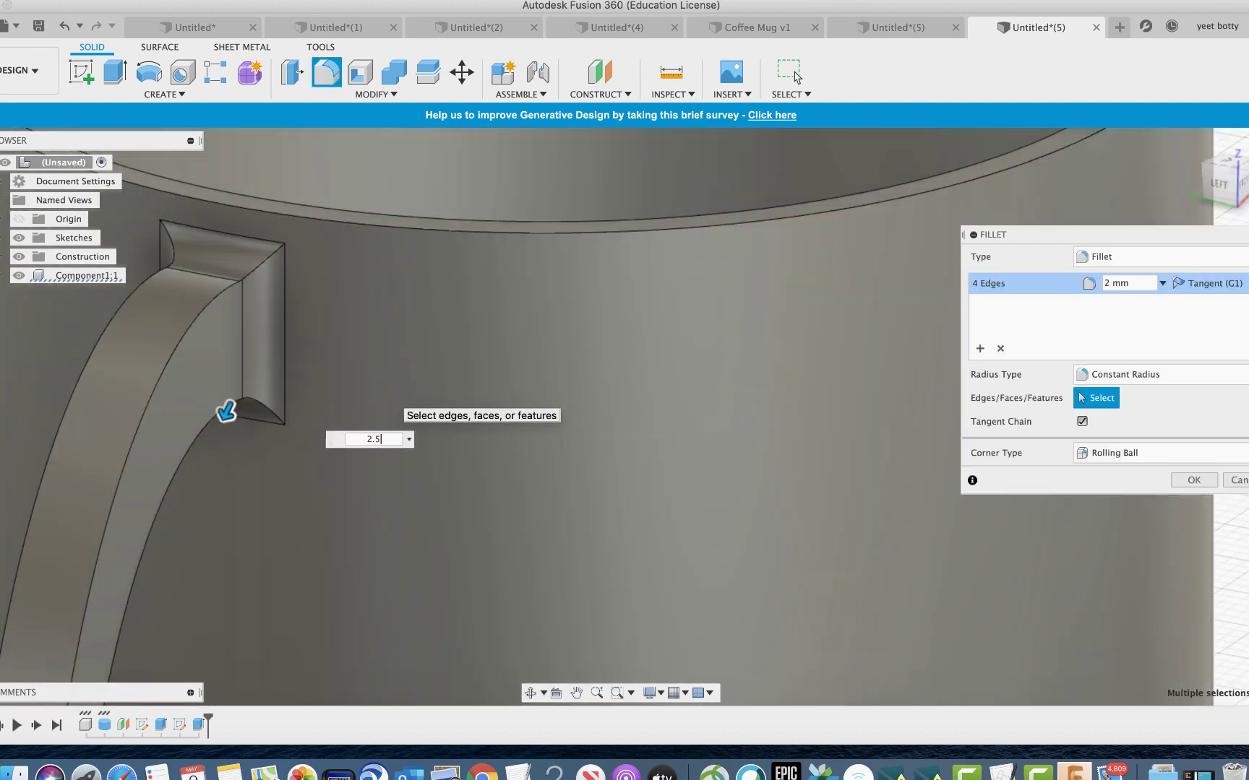
{"action": "scroll", "coordinate": [226, 413], "scroll_direction": "down", "scroll_amount": 5}
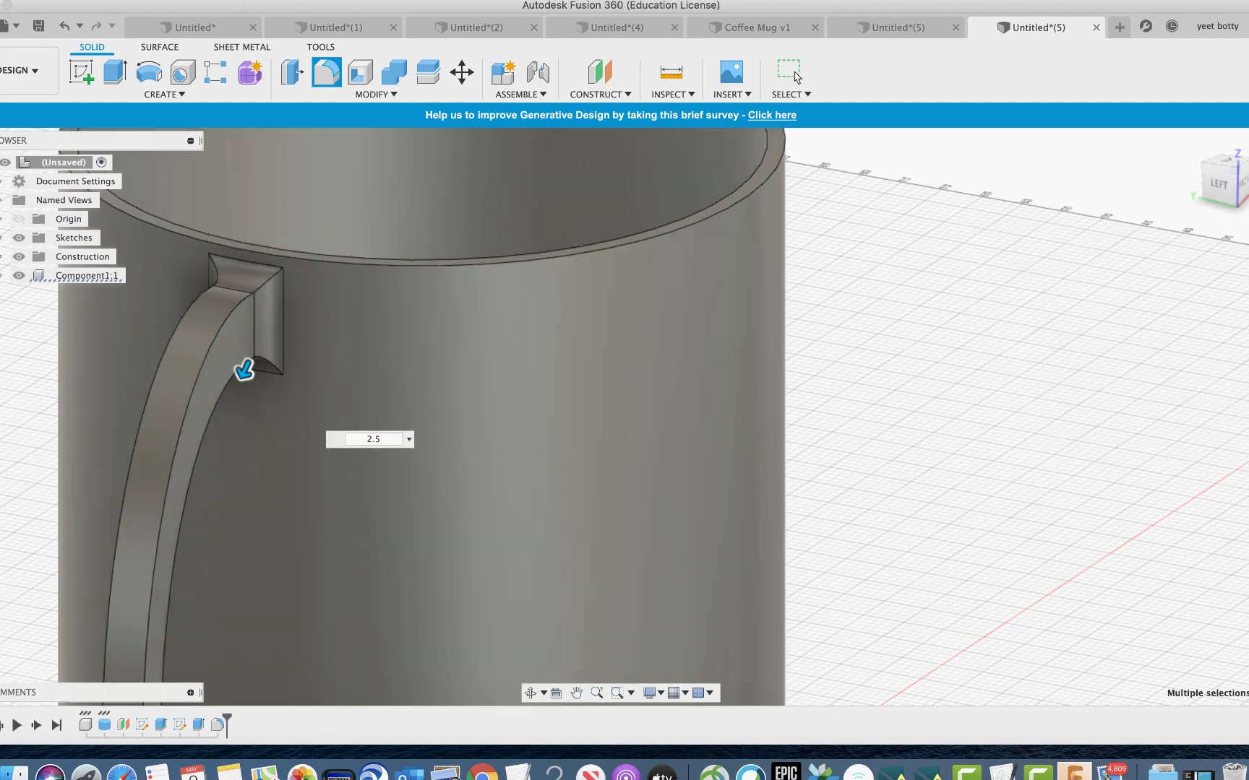
{"action": "left_click", "coordinate": [790, 73]}
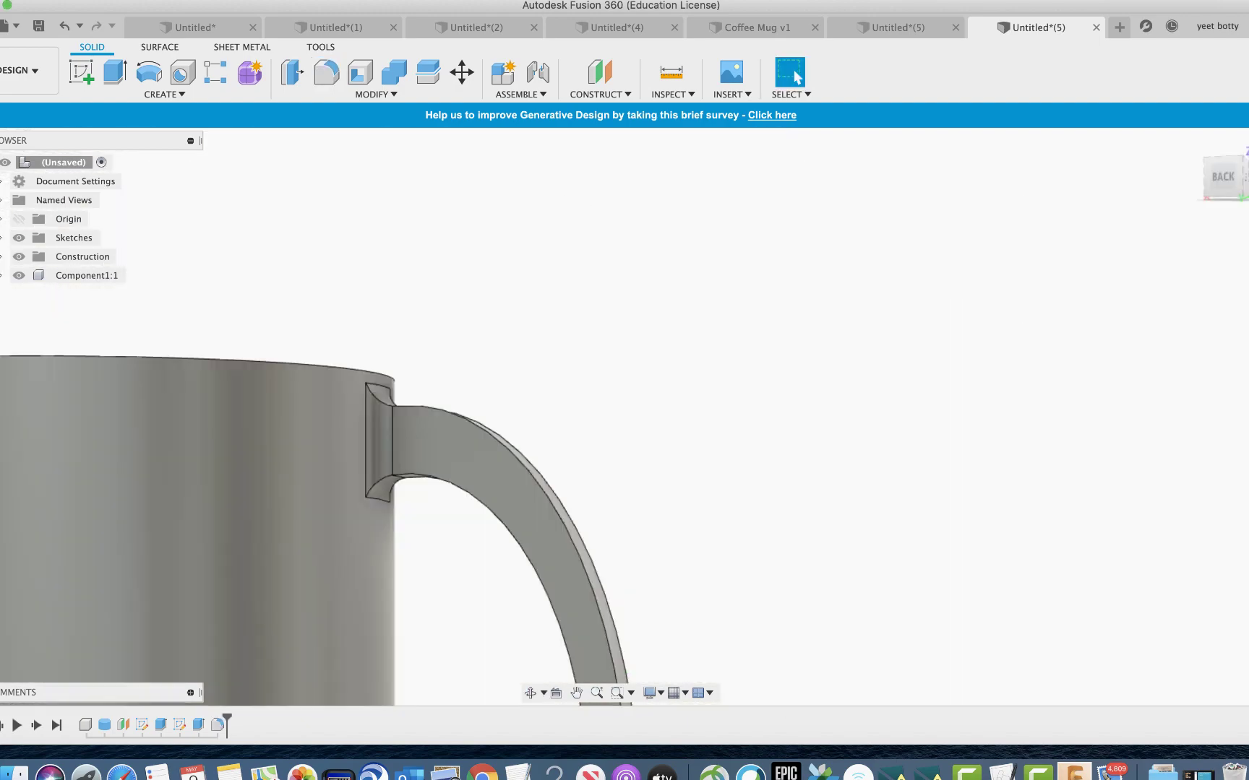
{"action": "scroll", "coordinate": [809, 405], "scroll_direction": "down", "scroll_amount": 3}
{"action": "middle_click_drag", "start_coordinate": [809, 433], "coordinate": [740, 154]}
{"action": "scroll", "coordinate": [761, 372], "scroll_direction": "up", "scroll_amount": 6}
{"action": "middle_click_drag", "start_coordinate": [761, 372], "coordinate": [981, 325]}
{"action": "left_click", "coordinate": [795, 76]}
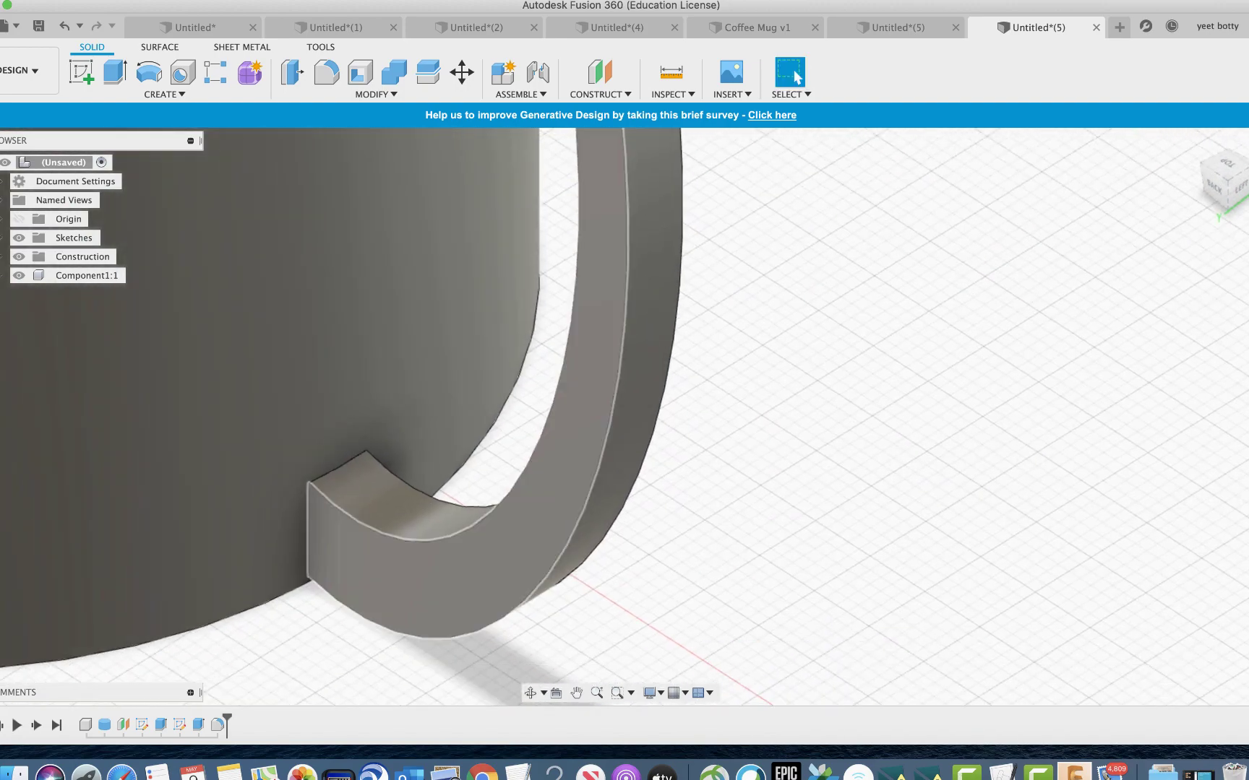
{"action": "key", "text": "f"}
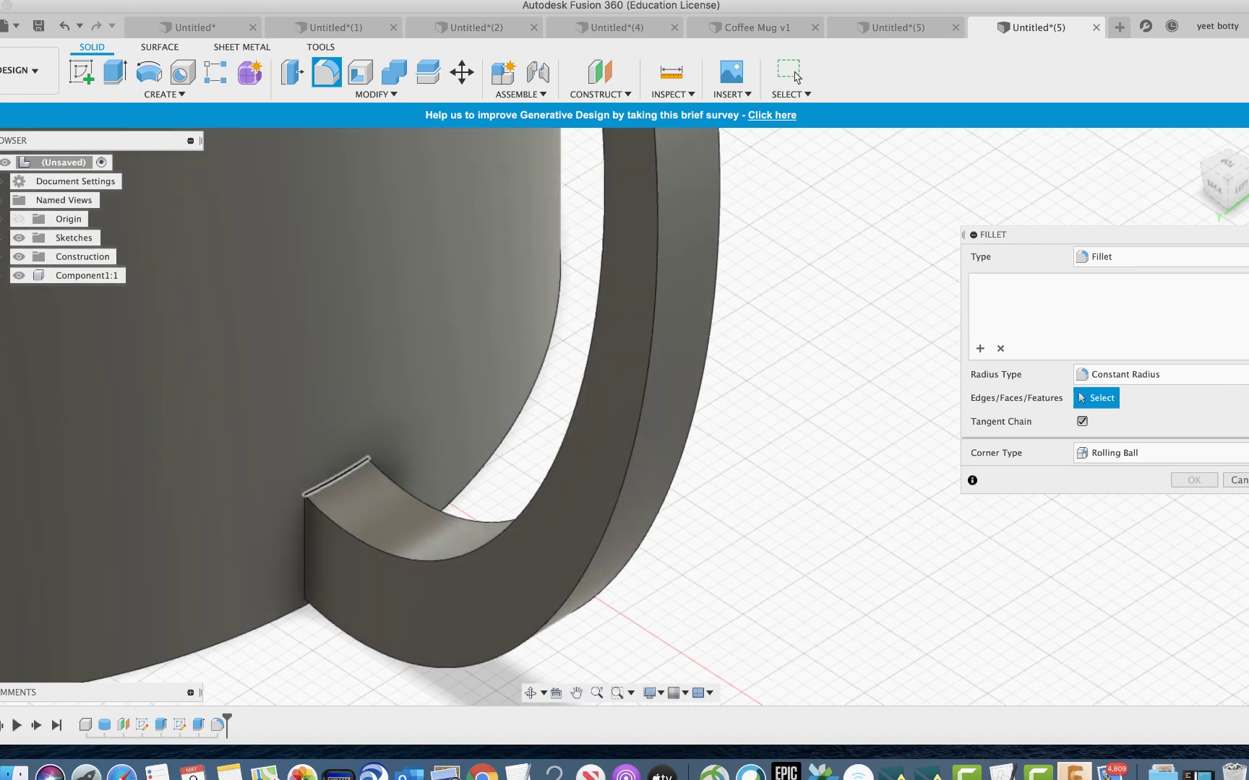
{"action": "left_click", "coordinate": [337, 477]}
{"action": "double_click", "coordinate": [325, 521]}
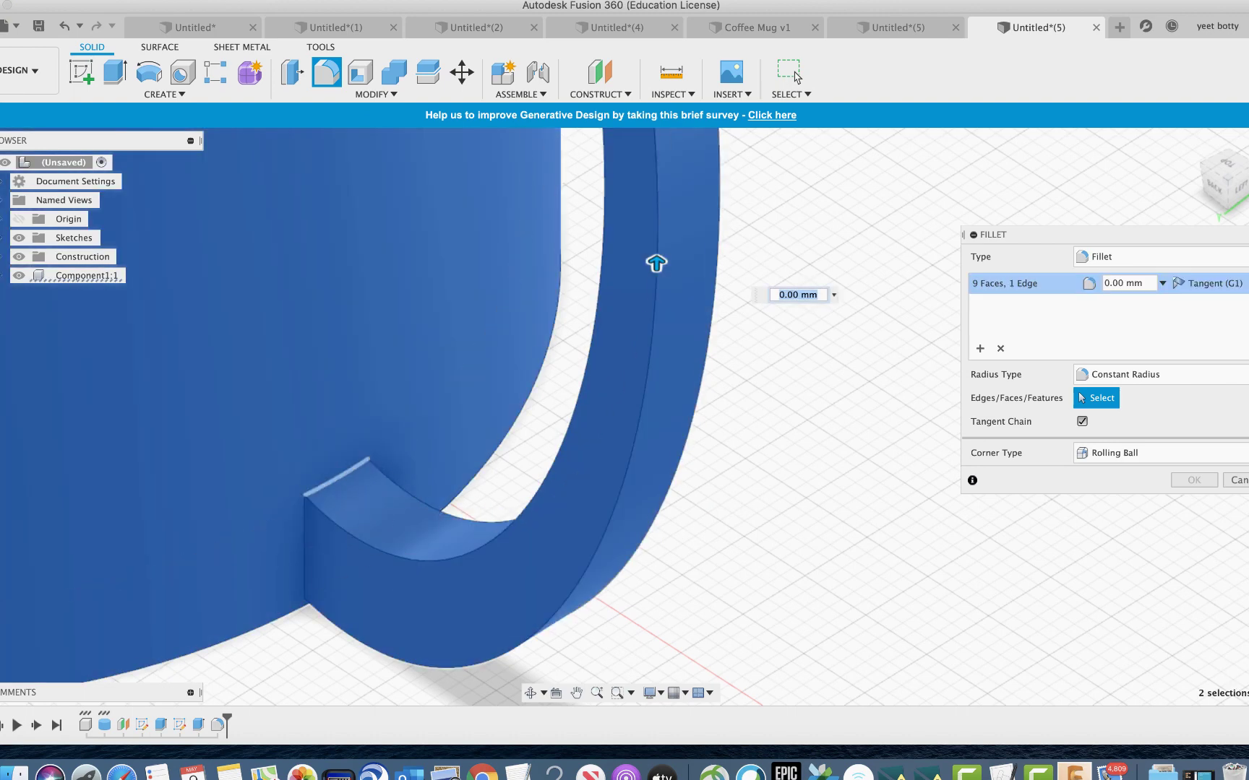
{"action": "key", "text": "Escape"}
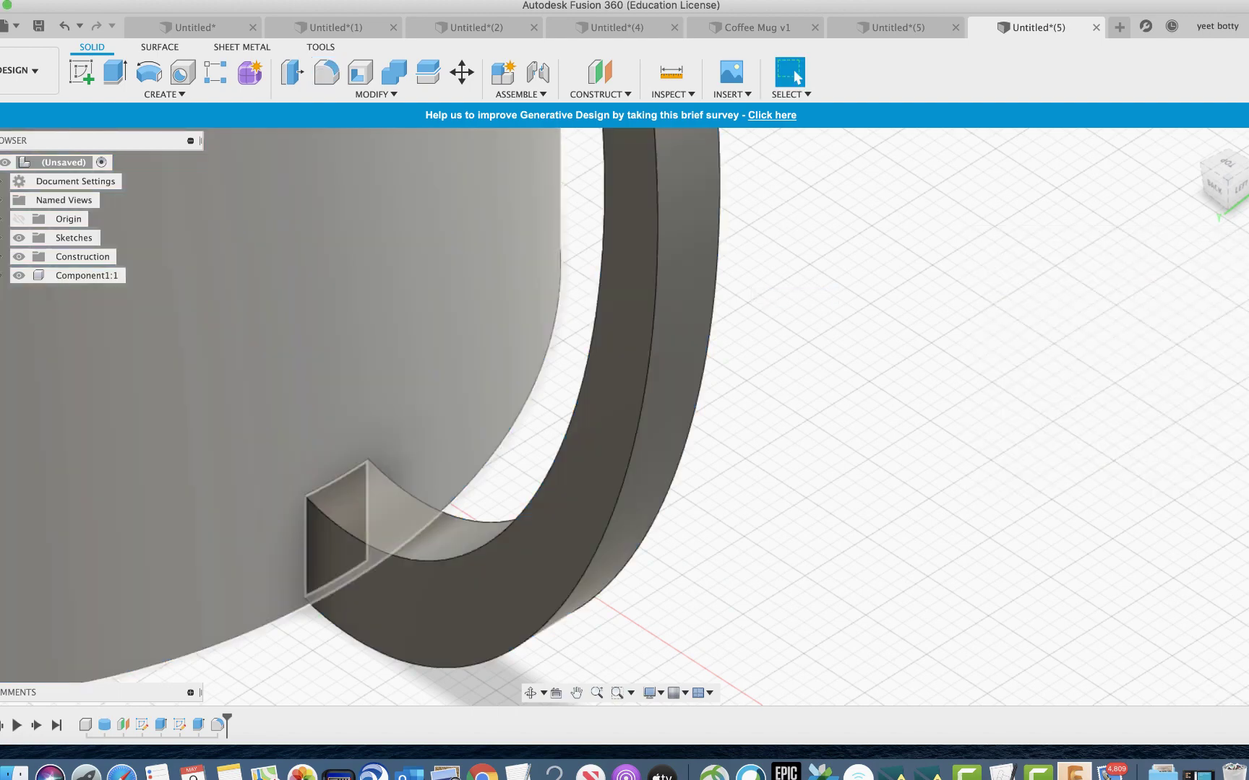
Step: Try to fillet the four edges where the handle's lower end meets the mug body with a 2 mm radius
{"action": "key", "text": "f"}
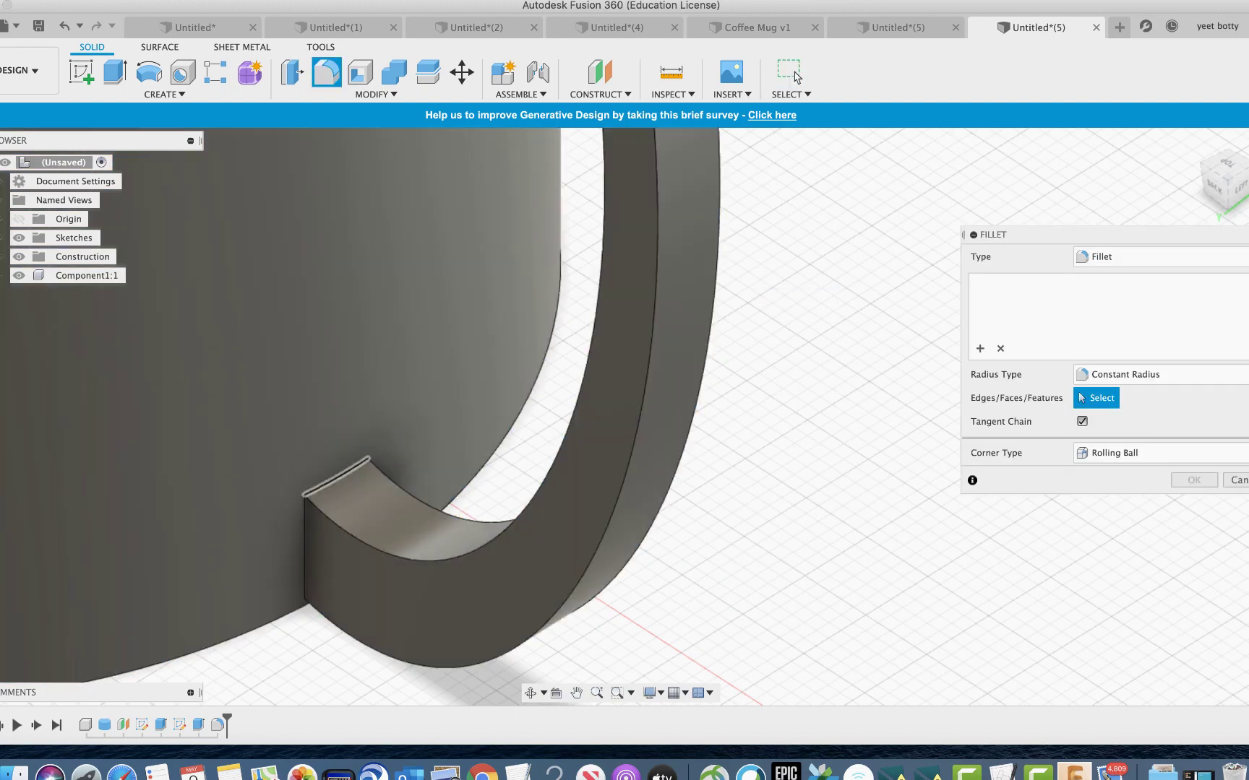
{"action": "left_click", "coordinate": [346, 476]}
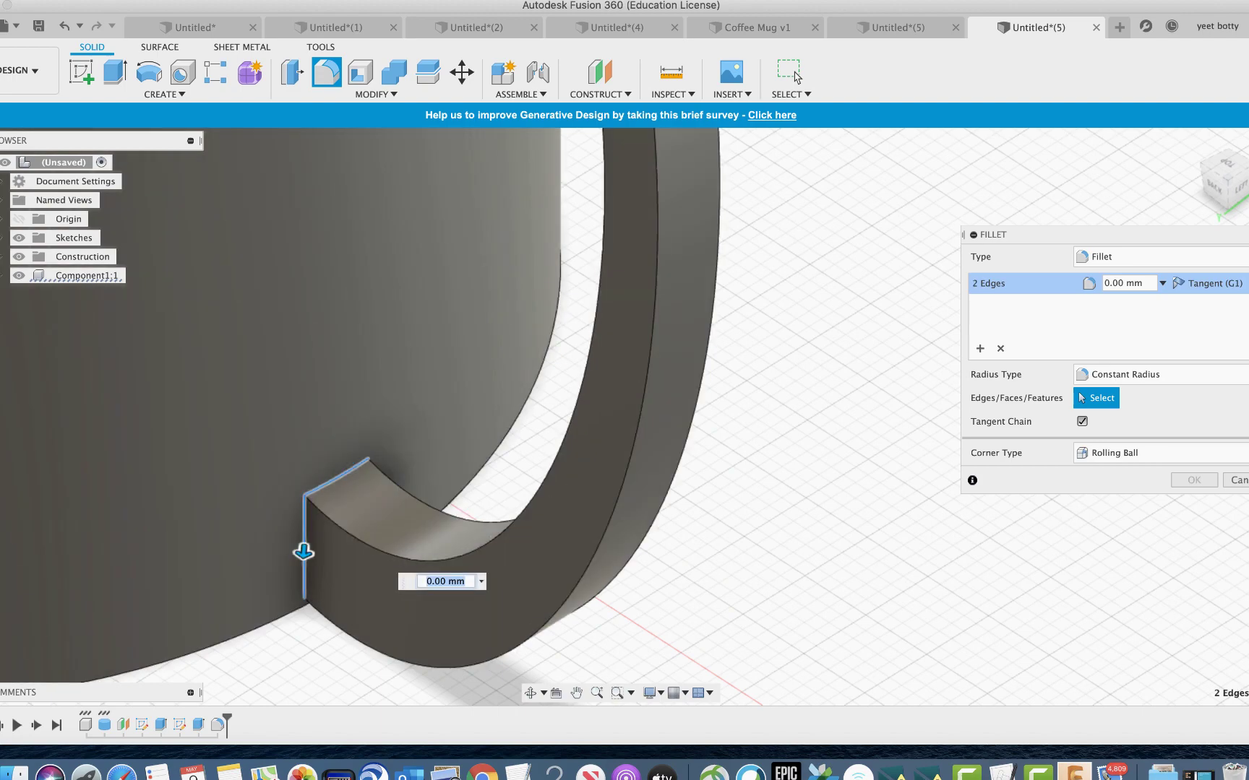
{"action": "left_click", "coordinate": [303, 549]}
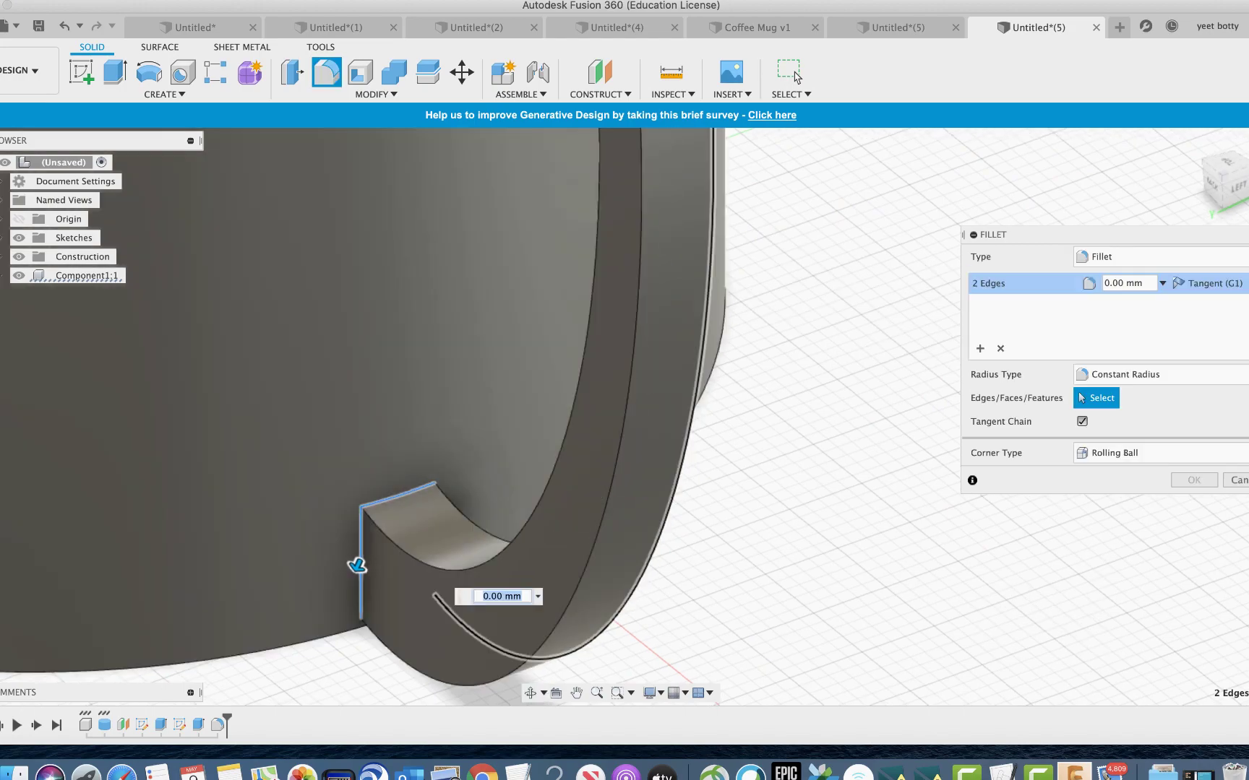
{"action": "scroll", "coordinate": [594, 403], "scroll_direction": "up", "scroll_amount": 2}
{"action": "scroll", "coordinate": [714, 522], "scroll_direction": "down", "scroll_amount": 5}
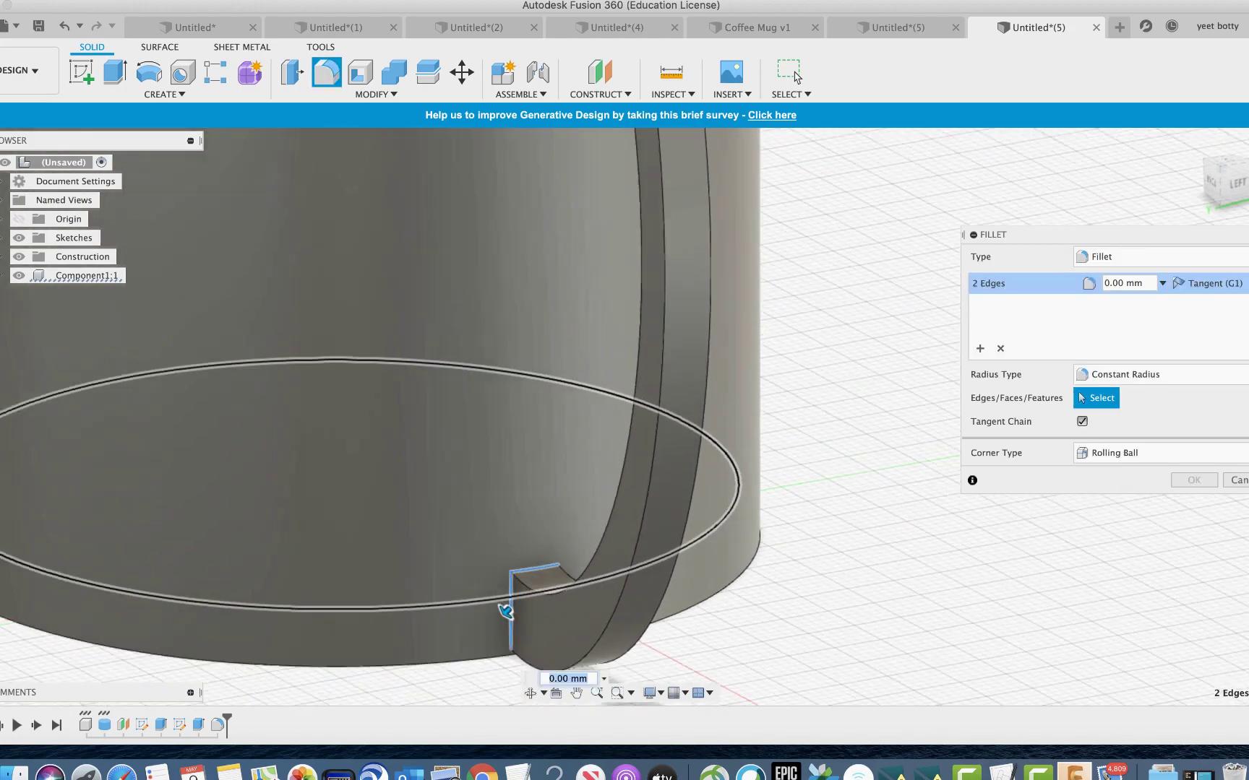
{"action": "middle_click_drag", "start_coordinate": [720, 573], "coordinate": [721, 470], "text": "shift"}
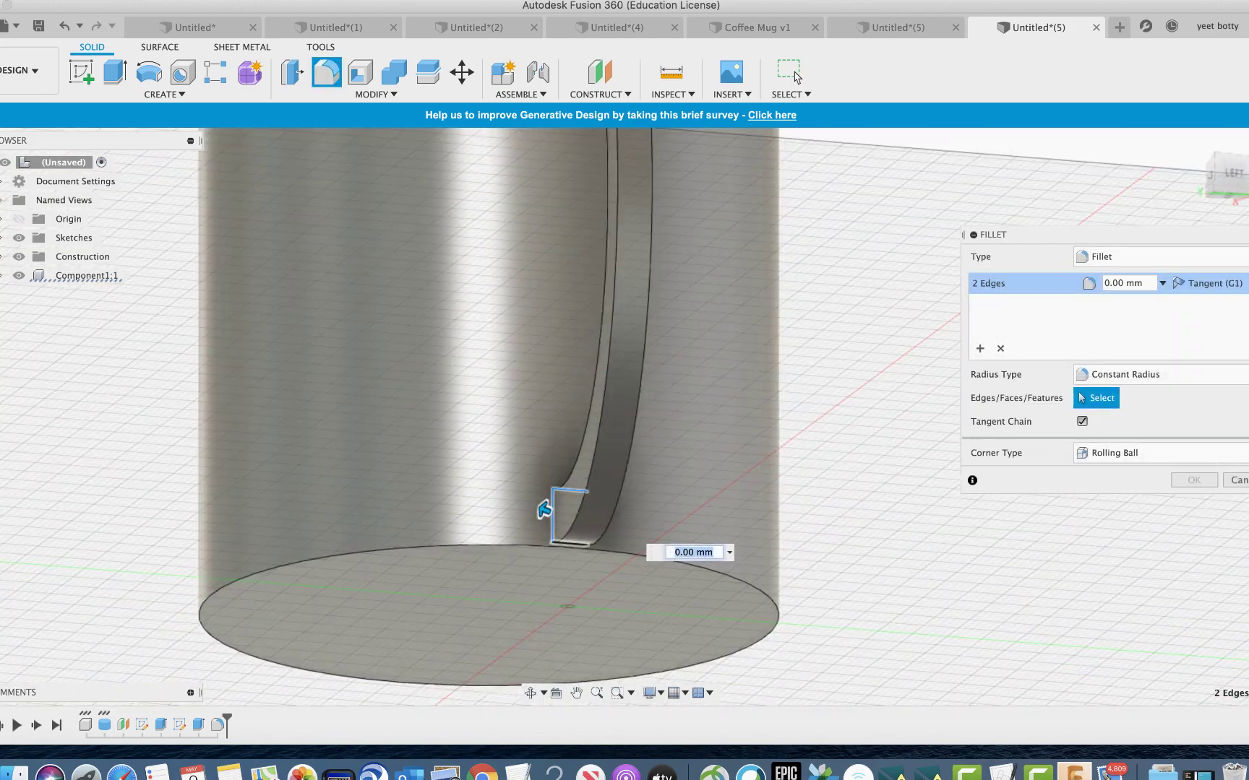
{"action": "left_click", "coordinate": [576, 543]}
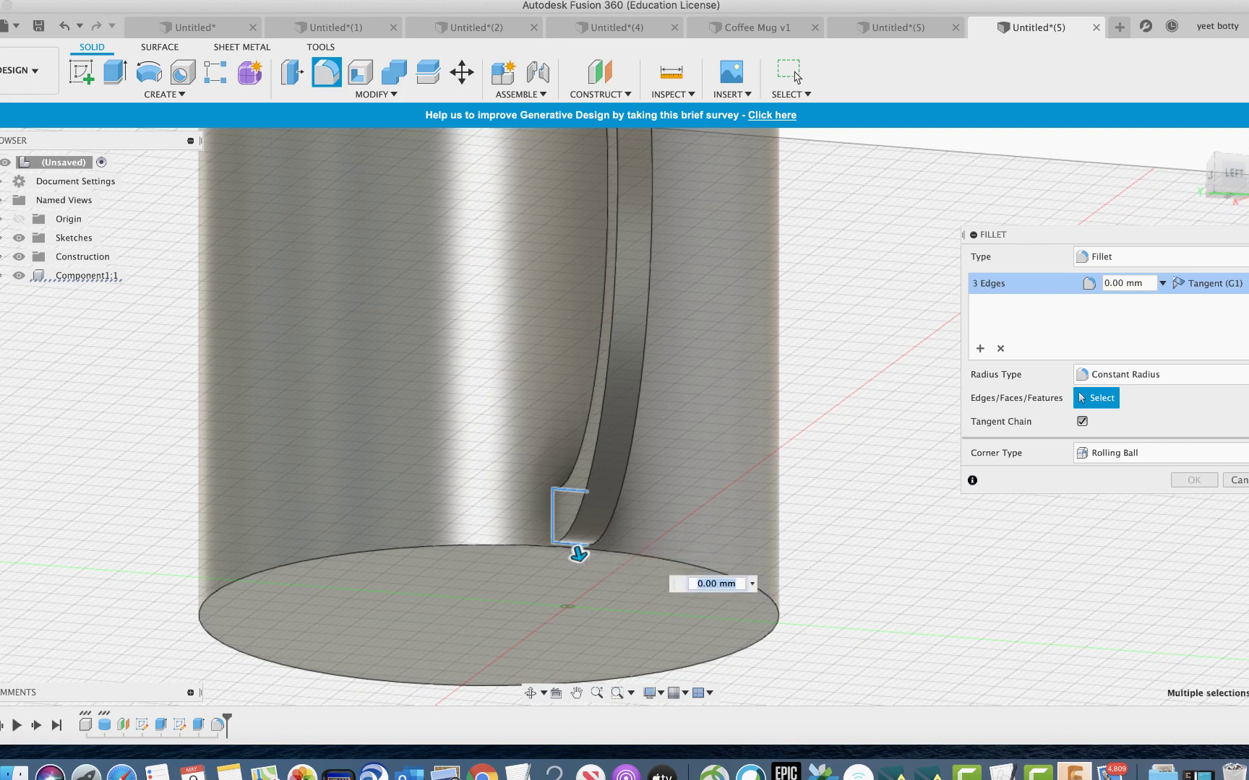
{"action": "middle_click_drag", "start_coordinate": [576, 543], "coordinate": [477, 582], "text": "shift"}
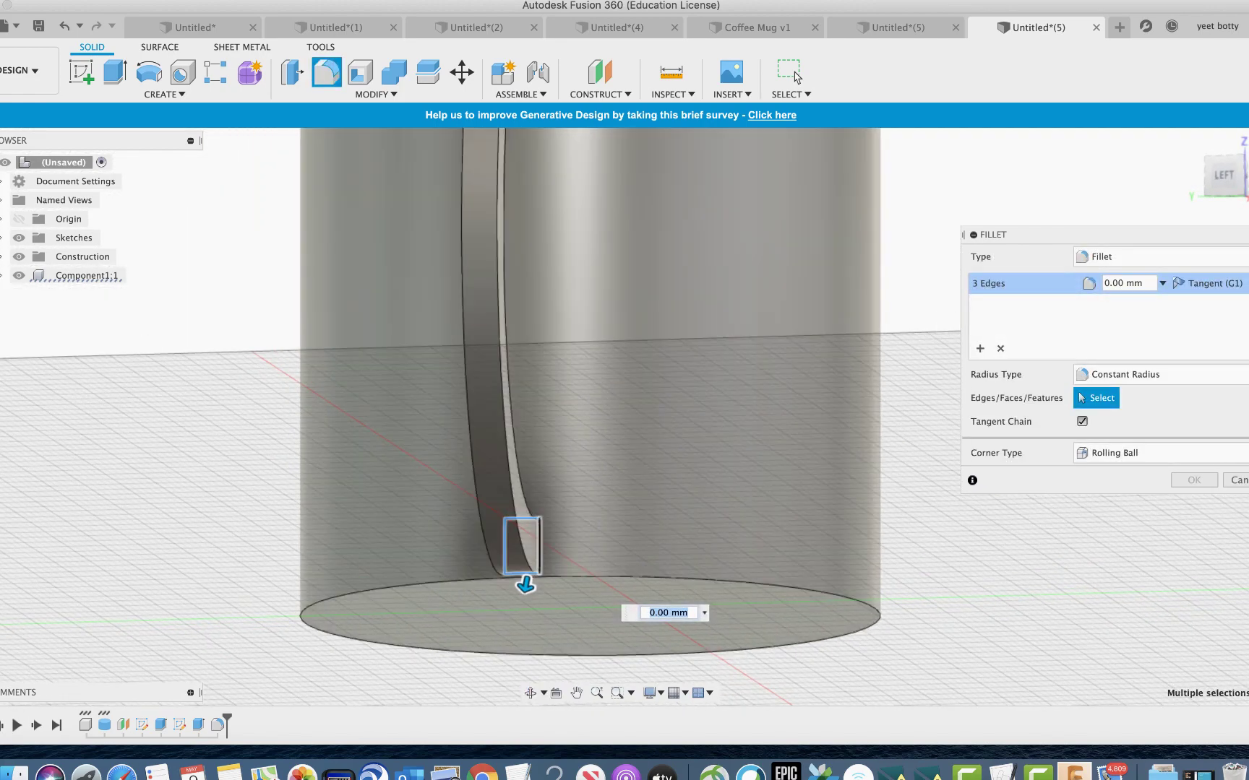
{"action": "left_click", "coordinate": [545, 547]}
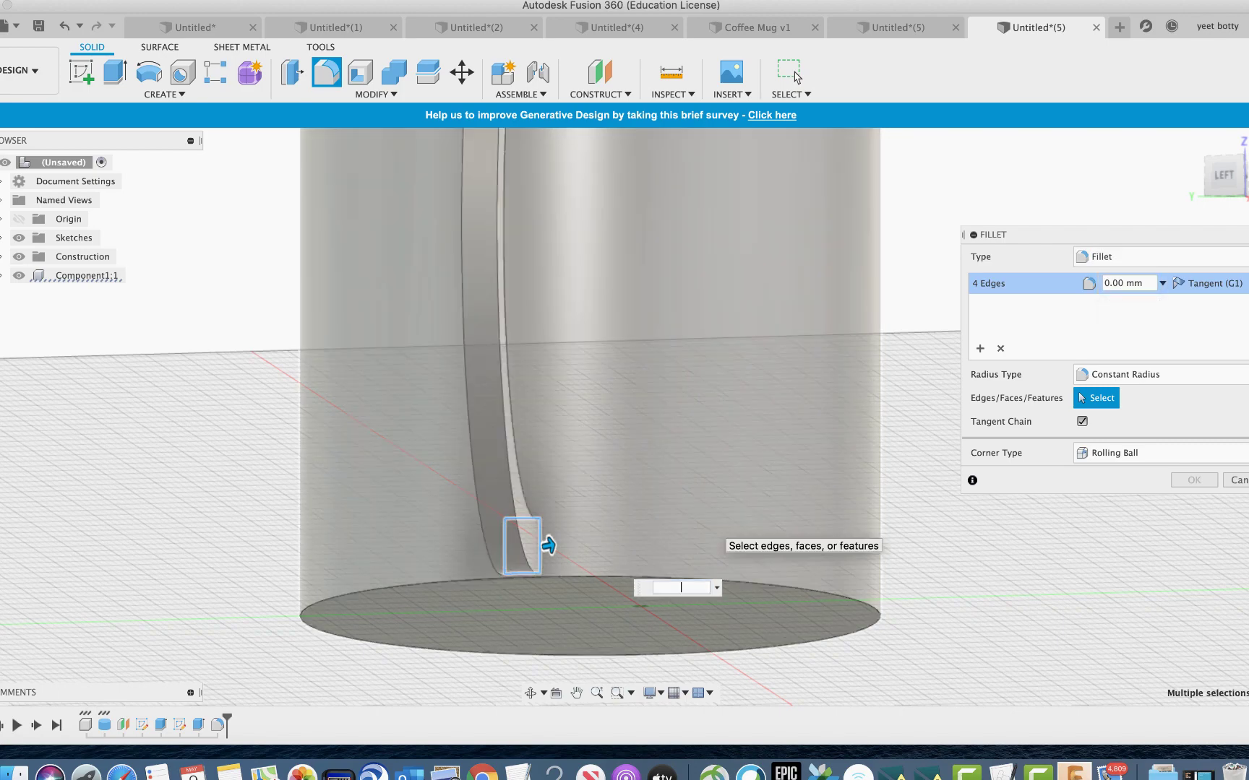
{"action": "key", "text": "Return"}
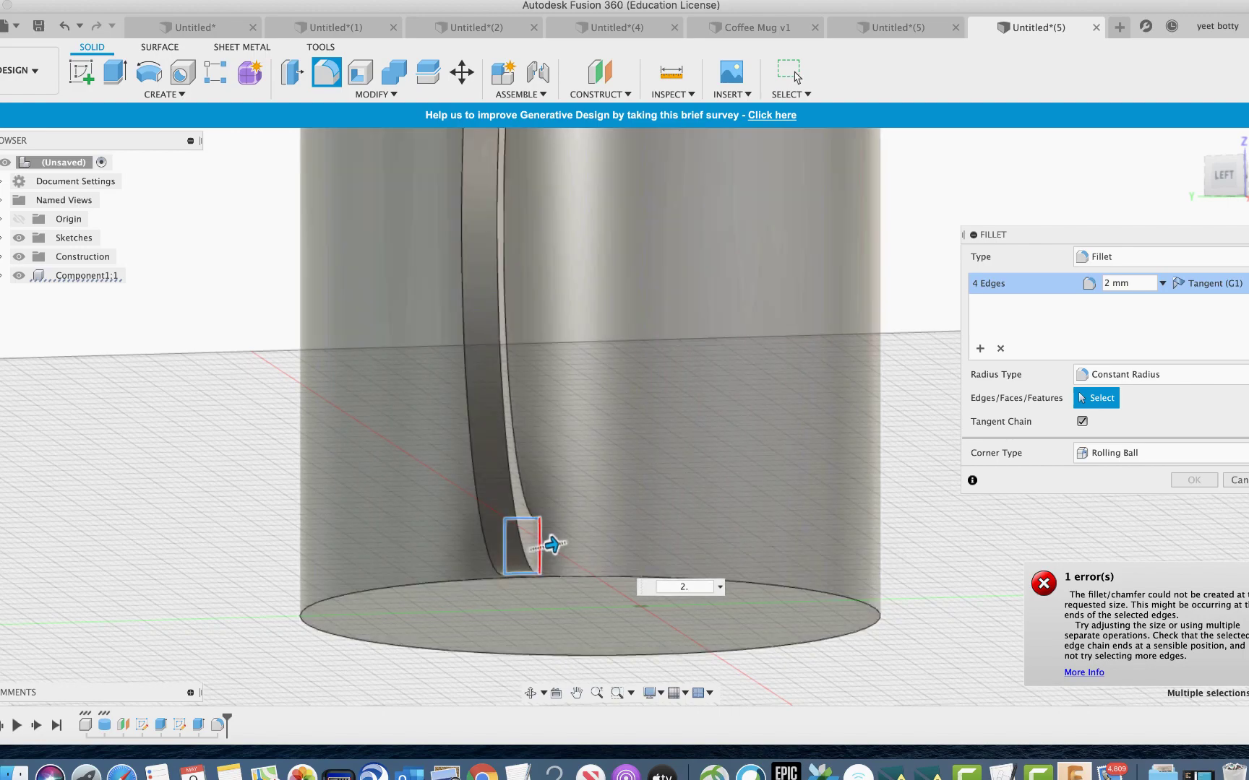
Step: Try a 1 mm radius for the lower handle joint's fillet and cancel the command
{"action": "key", "text": "BackSpace"}
{"action": "key", "text": "BackSpace"}
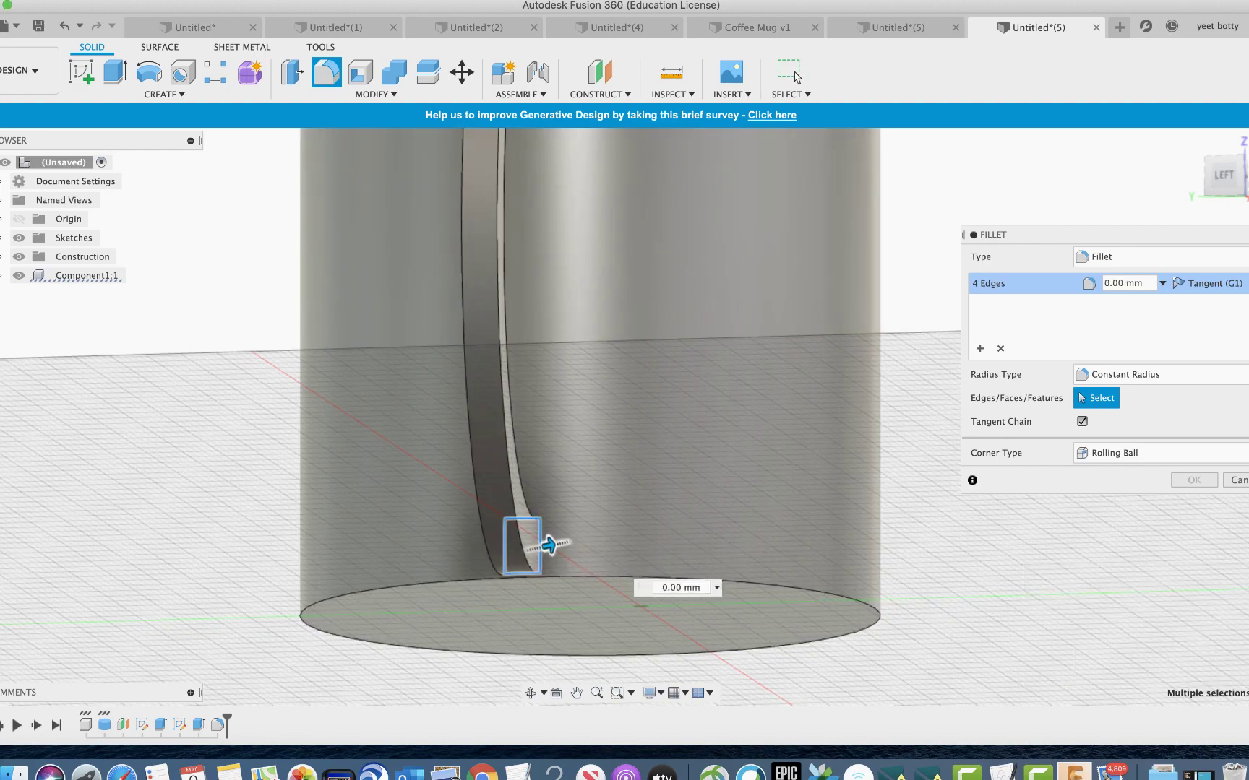
{"action": "type", "text": "1"}
{"action": "key", "text": "Return"}
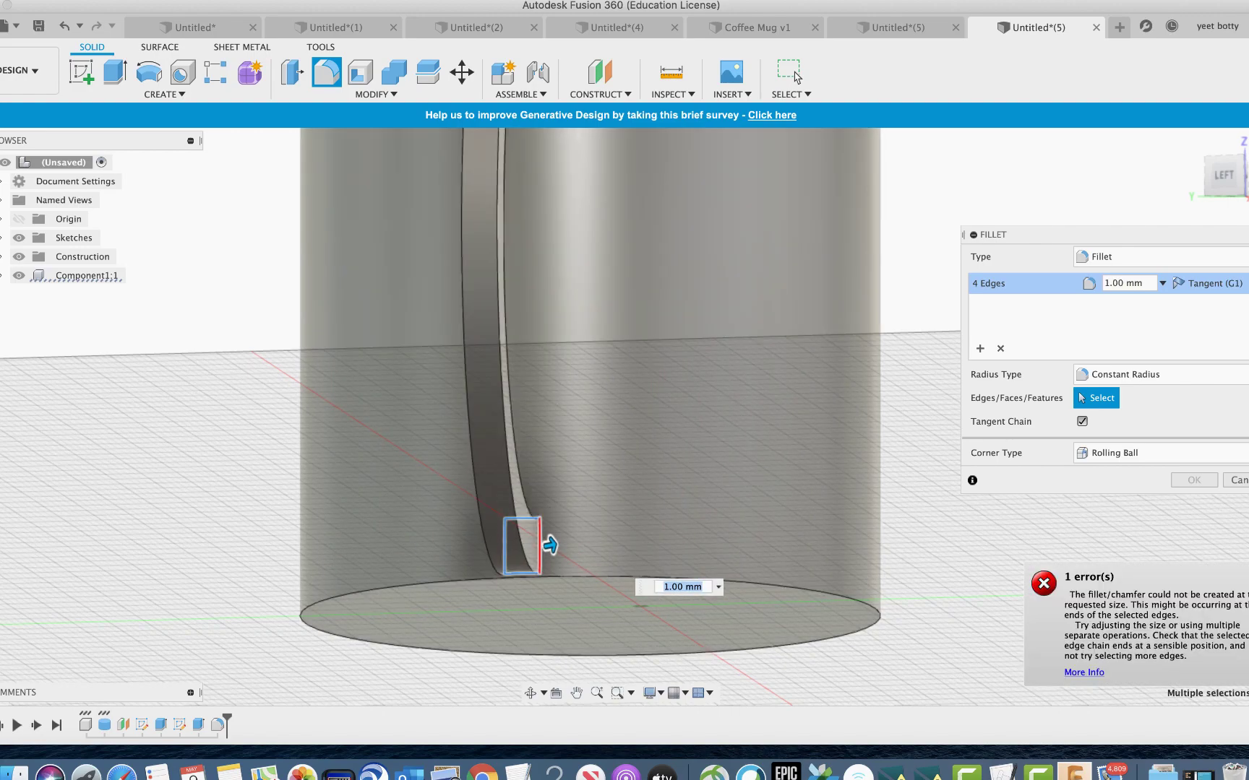
{"action": "key", "text": "Escape"}
Step: Restart the fillet on the lower handle joint's four edges and try a radius of -2.5 mm
{"action": "middle_click_drag", "start_coordinate": [506, 434], "coordinate": [824, 542], "text": "shift"}
{"action": "key", "text": "f"}
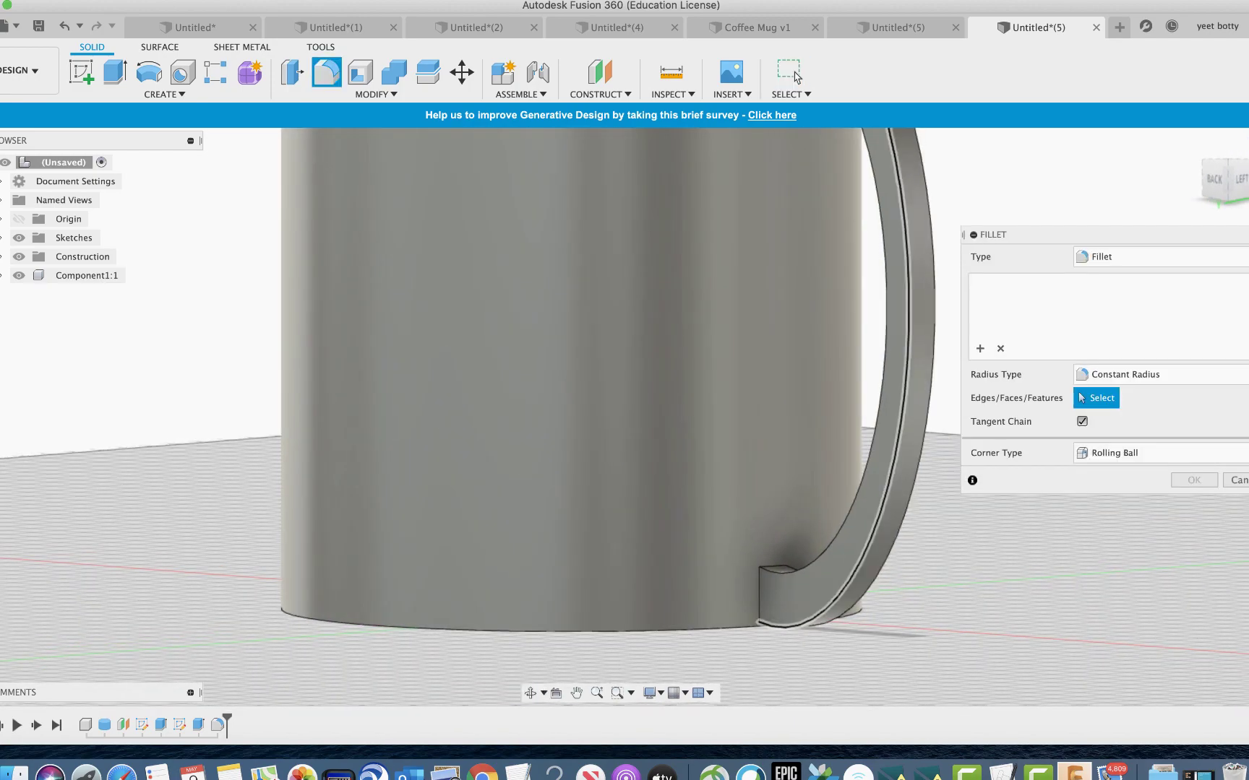
{"action": "left_click", "coordinate": [772, 566]}
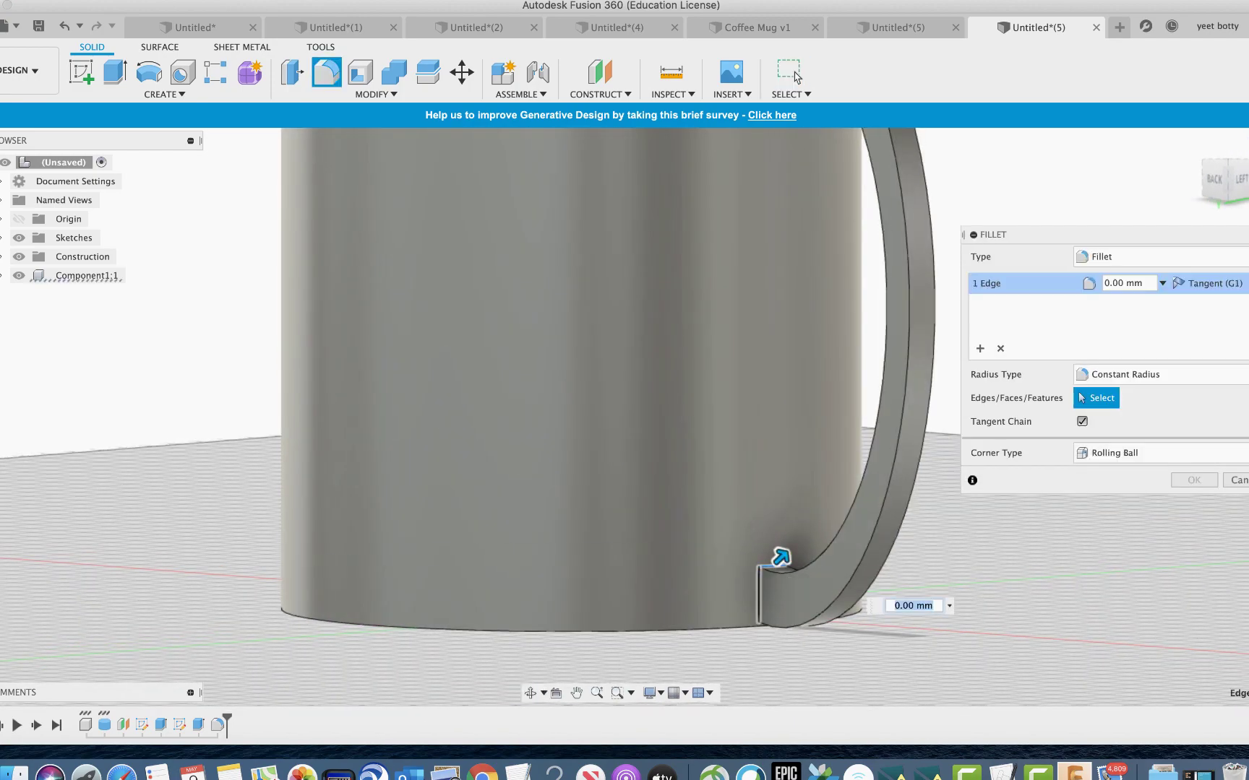
{"action": "middle_click_drag", "start_coordinate": [795, 528], "coordinate": [650, 430], "text": "shift"}
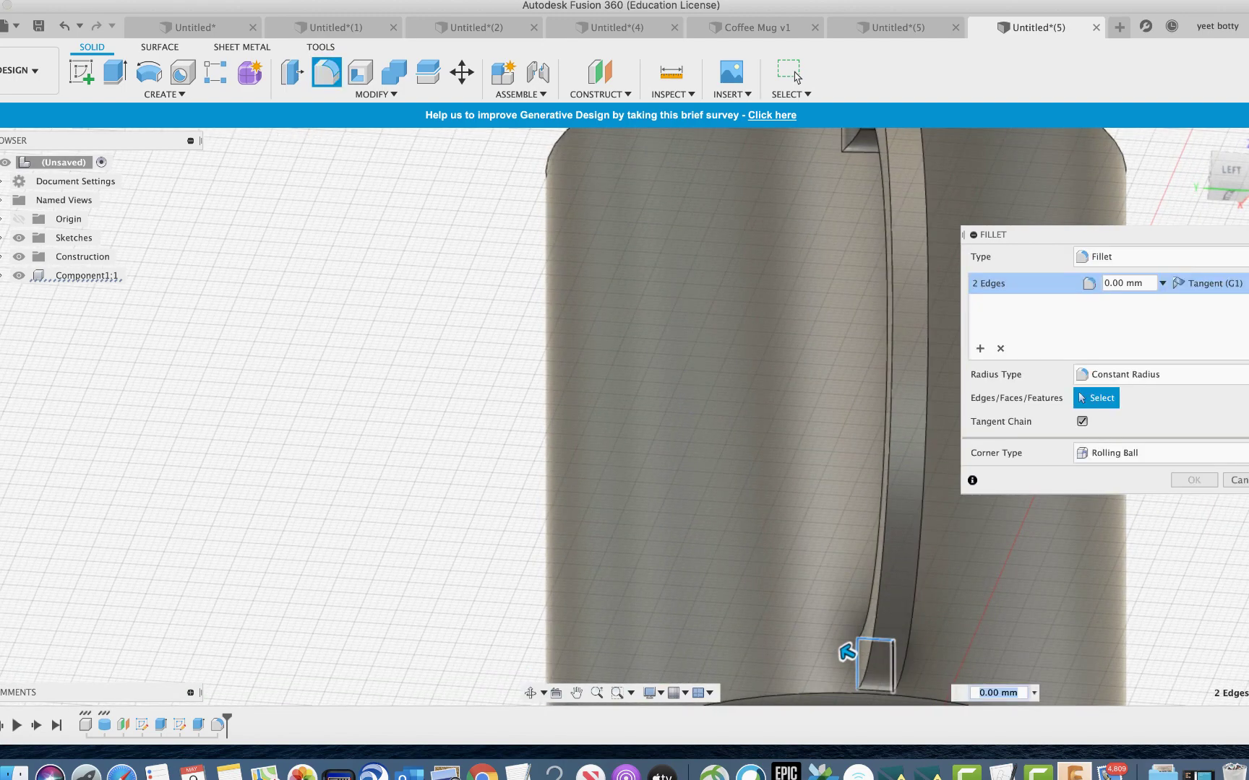
{"action": "left_click", "coordinate": [875, 689]}
{"action": "middle_click_drag", "start_coordinate": [875, 578], "coordinate": [759, 651], "text": "shift"}
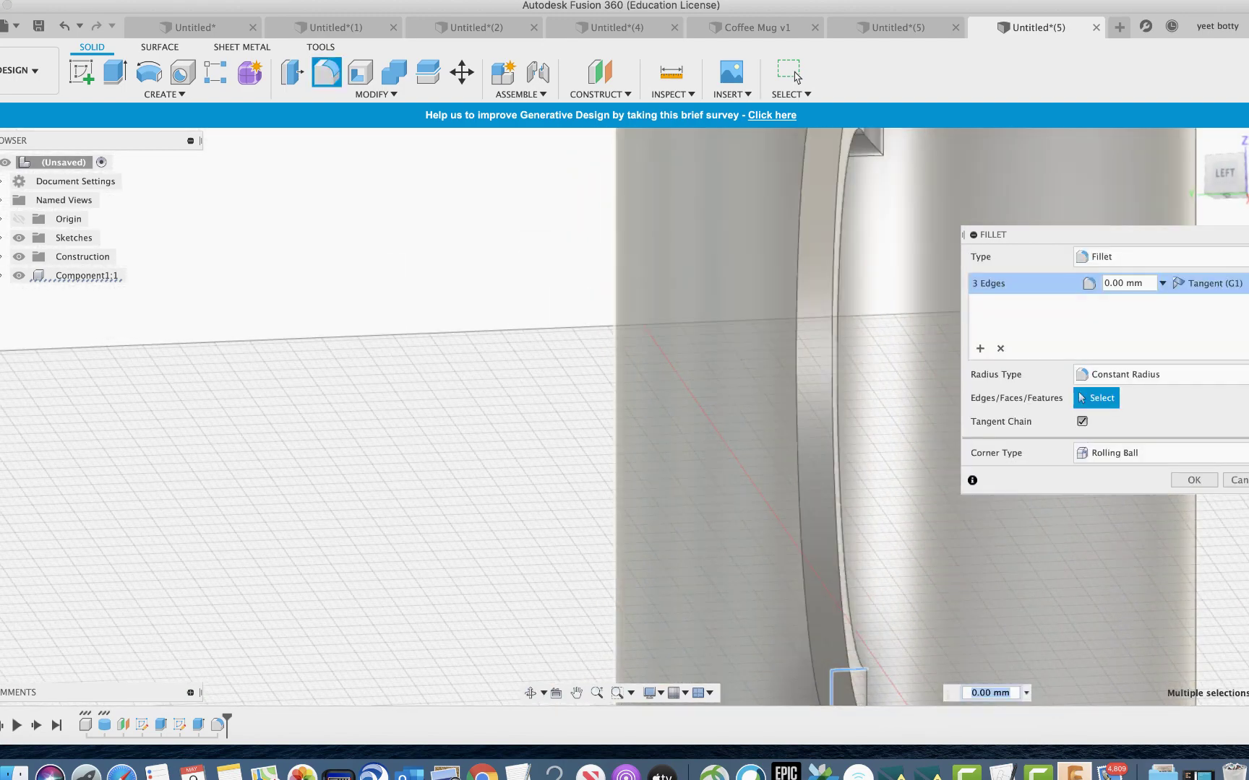
{"action": "left_click", "coordinate": [871, 681]}
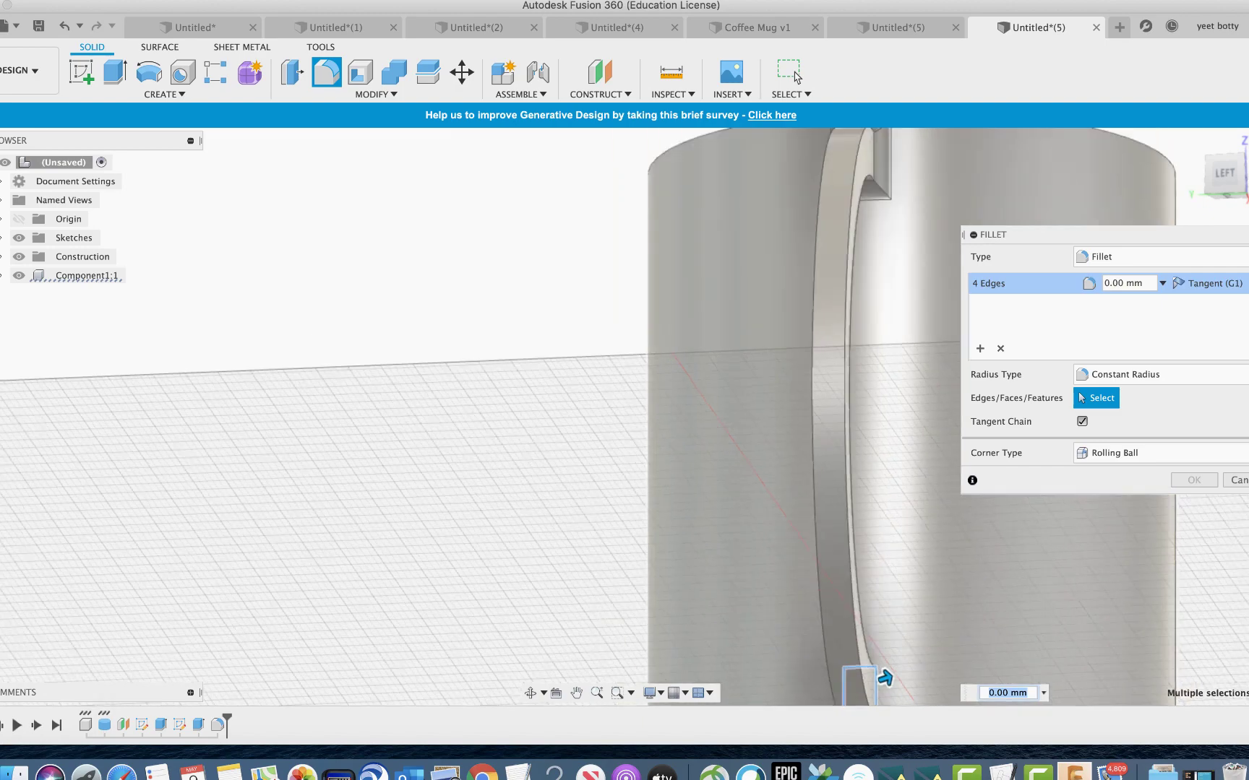
{"action": "scroll", "coordinate": [871, 682], "scroll_direction": "down", "scroll_amount": 3}
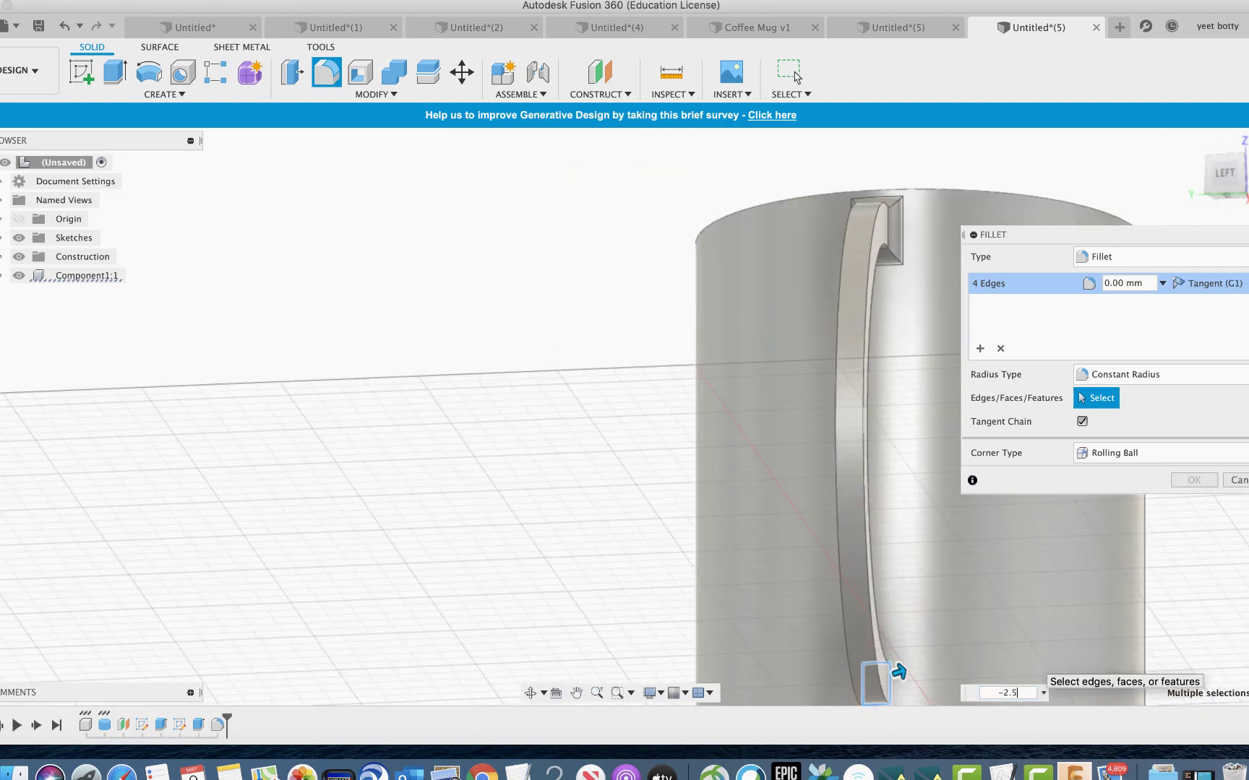
Step: Try fillet radii of 2.5 mm and 5 mm on the lower handle joint's four edges and cancel the command
{"action": "key", "text": "BackSpace"}
{"action": "key", "text": "BackSpace"}
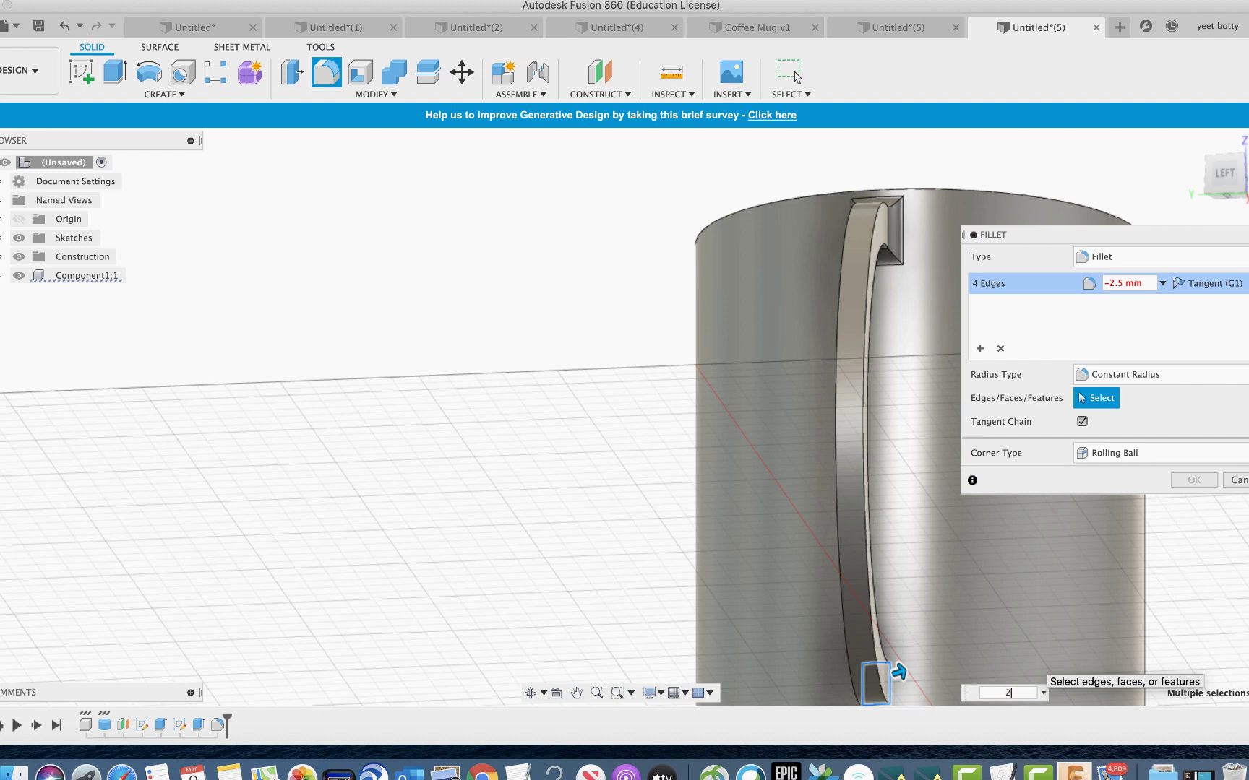
{"action": "type", "text": ".5"}
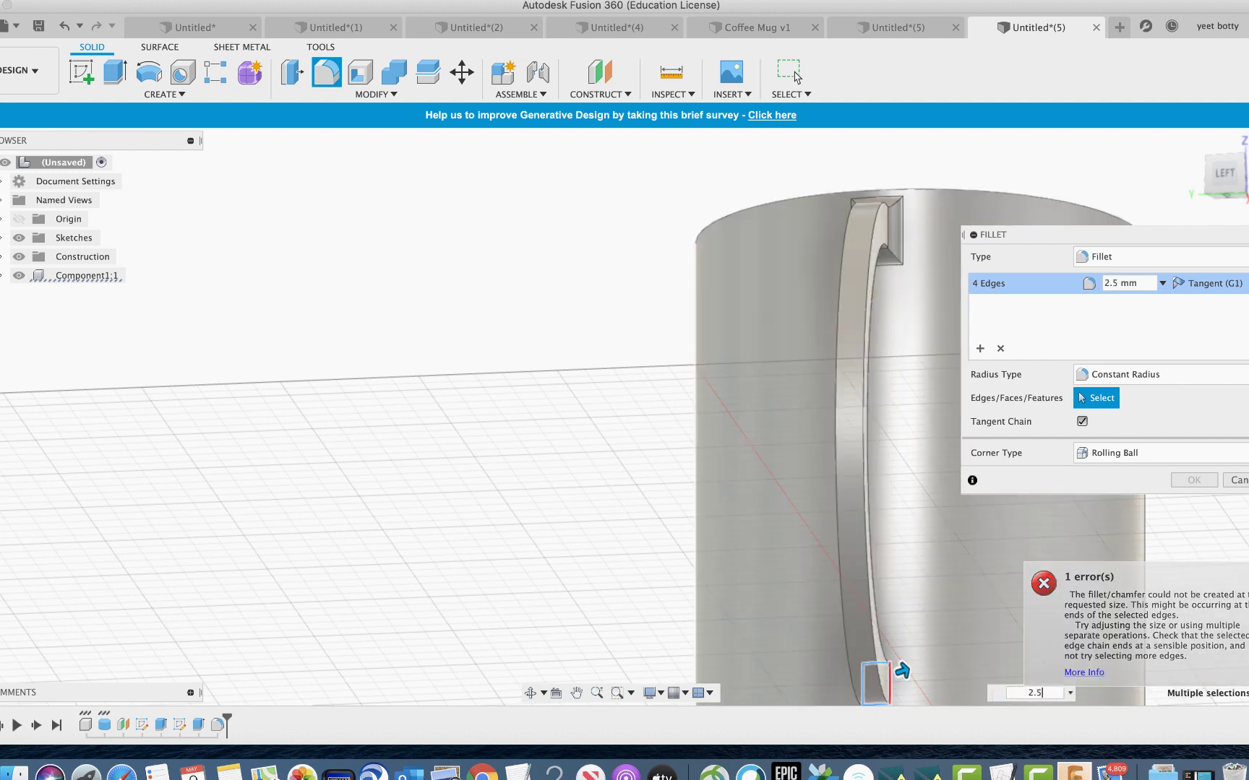
{"action": "left_click_drag", "start_coordinate": [902, 672], "coordinate": [915, 665]}
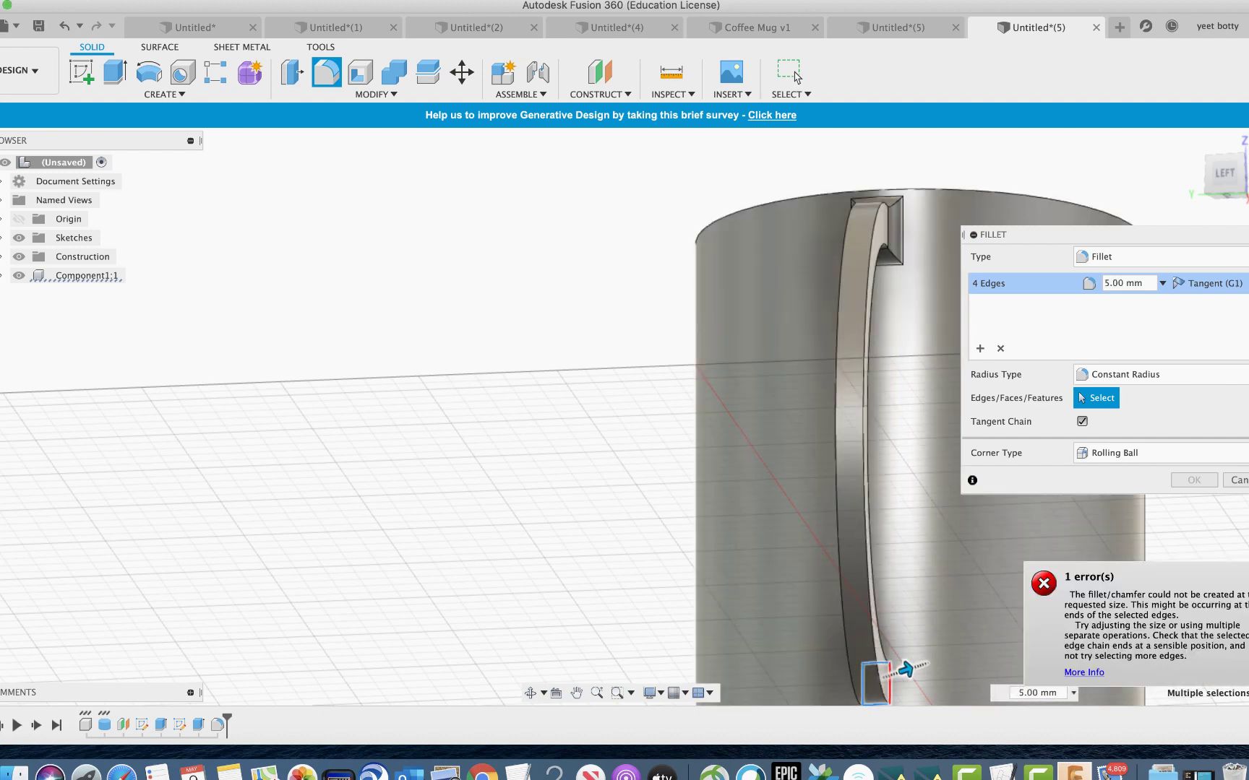
{"action": "middle_click_drag", "start_coordinate": [939, 462], "coordinate": [888, 499], "text": "shift"}
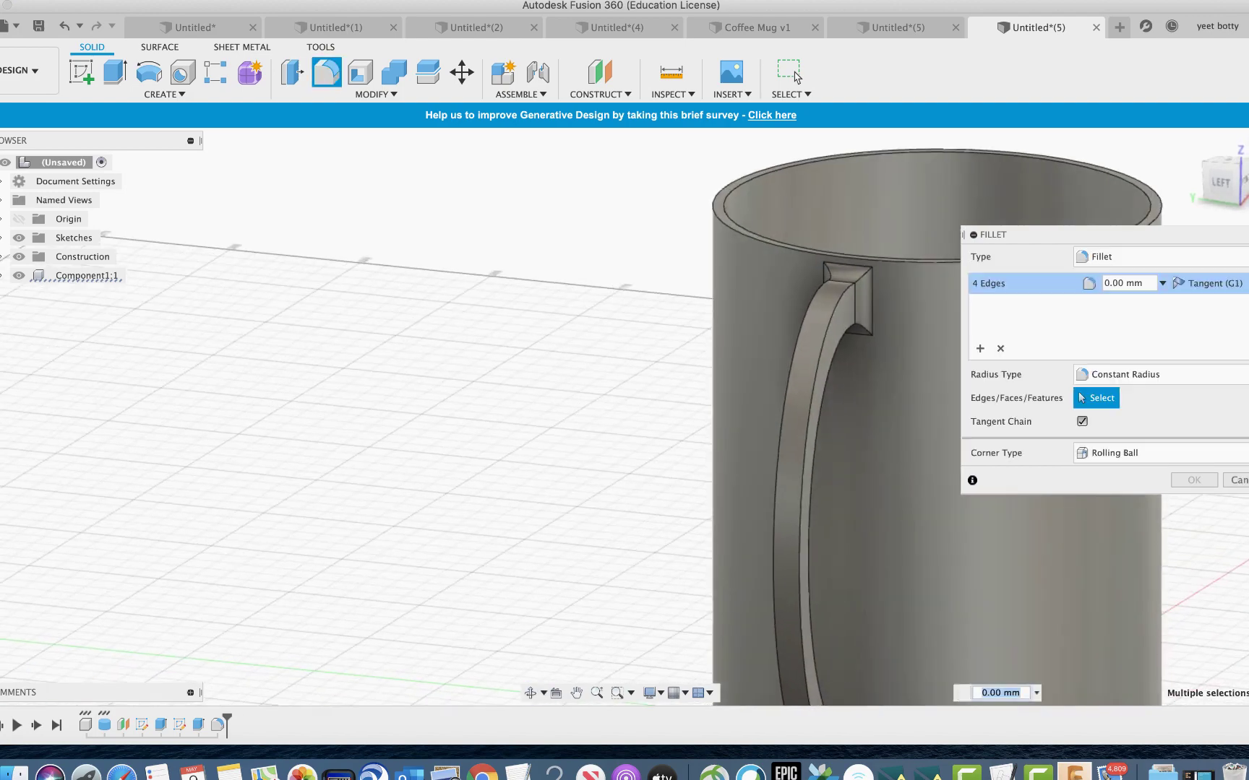
{"action": "scroll", "coordinate": [1221, 549], "scroll_direction": "down", "scroll_amount": 3}
{"action": "scroll", "coordinate": [1216, 564], "scroll_direction": "down", "scroll_amount": 2}
{"action": "middle_click_drag", "start_coordinate": [1216, 564], "coordinate": [1037, 410]}
{"action": "scroll", "coordinate": [957, 509], "scroll_direction": "up", "scroll_amount": 4}
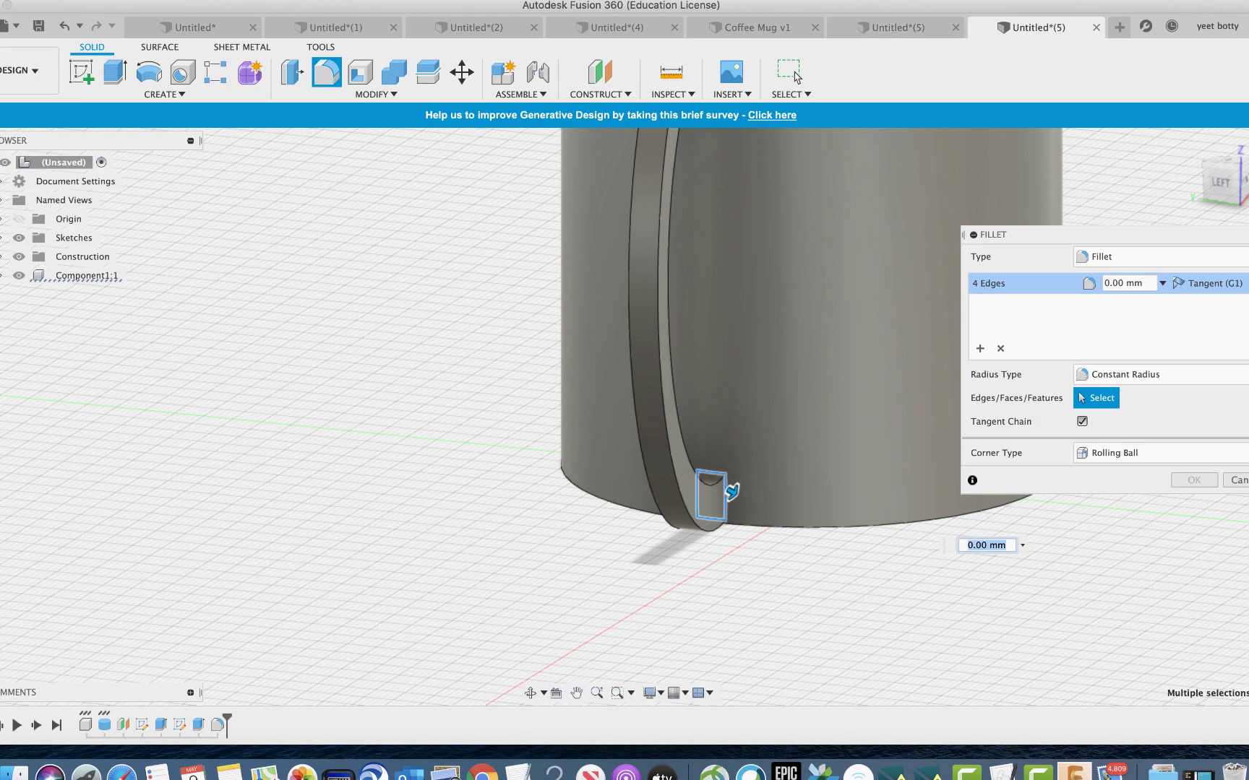
{"action": "left_click", "coordinate": [903, 23]}
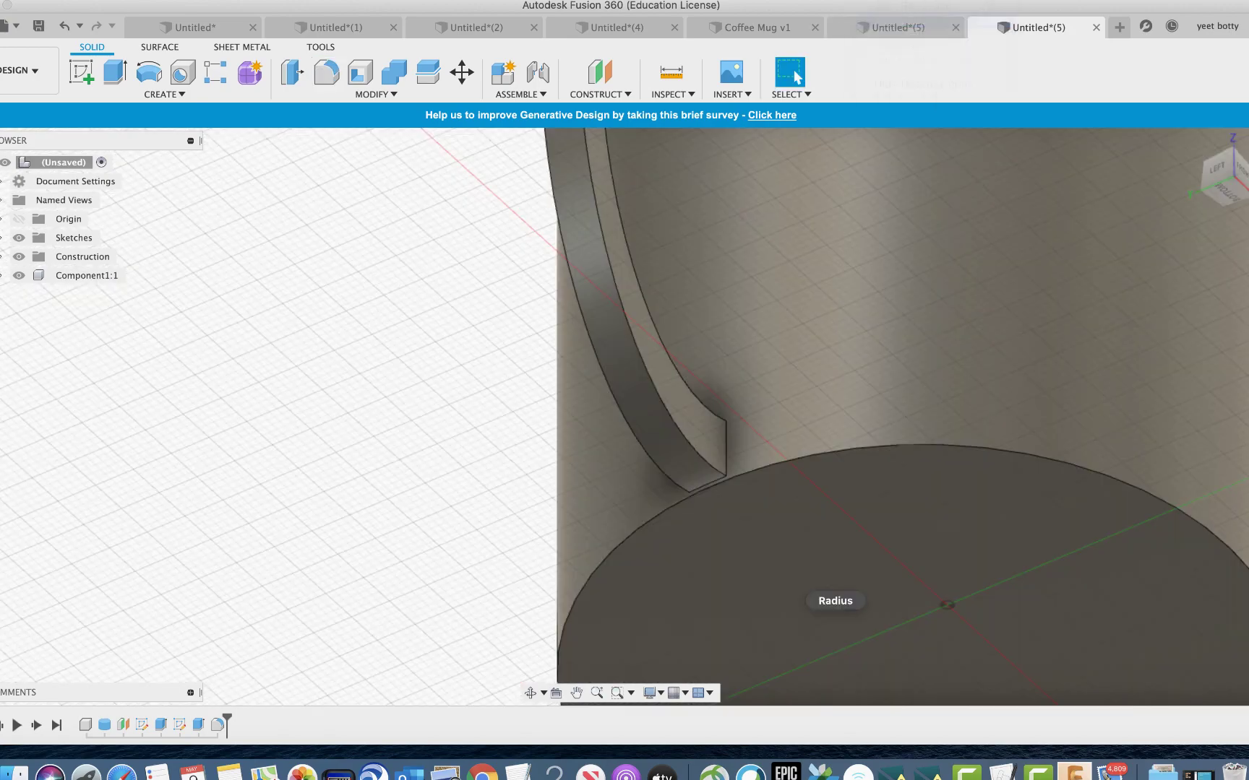
Step: Examine the lower handle joint from below and from the side, checking its clearance to the mug's bottom edge
{"action": "middle_click_drag", "start_coordinate": [397, 232], "coordinate": [505, 405], "text": "shift"}
{"action": "scroll", "coordinate": [398, 326], "scroll_direction": "up", "scroll_amount": 2}
{"action": "scroll", "coordinate": [398, 327], "scroll_direction": "down", "scroll_amount": 3}
{"action": "middle_click_drag", "start_coordinate": [578, 427], "coordinate": [657, 401], "text": "shift"}
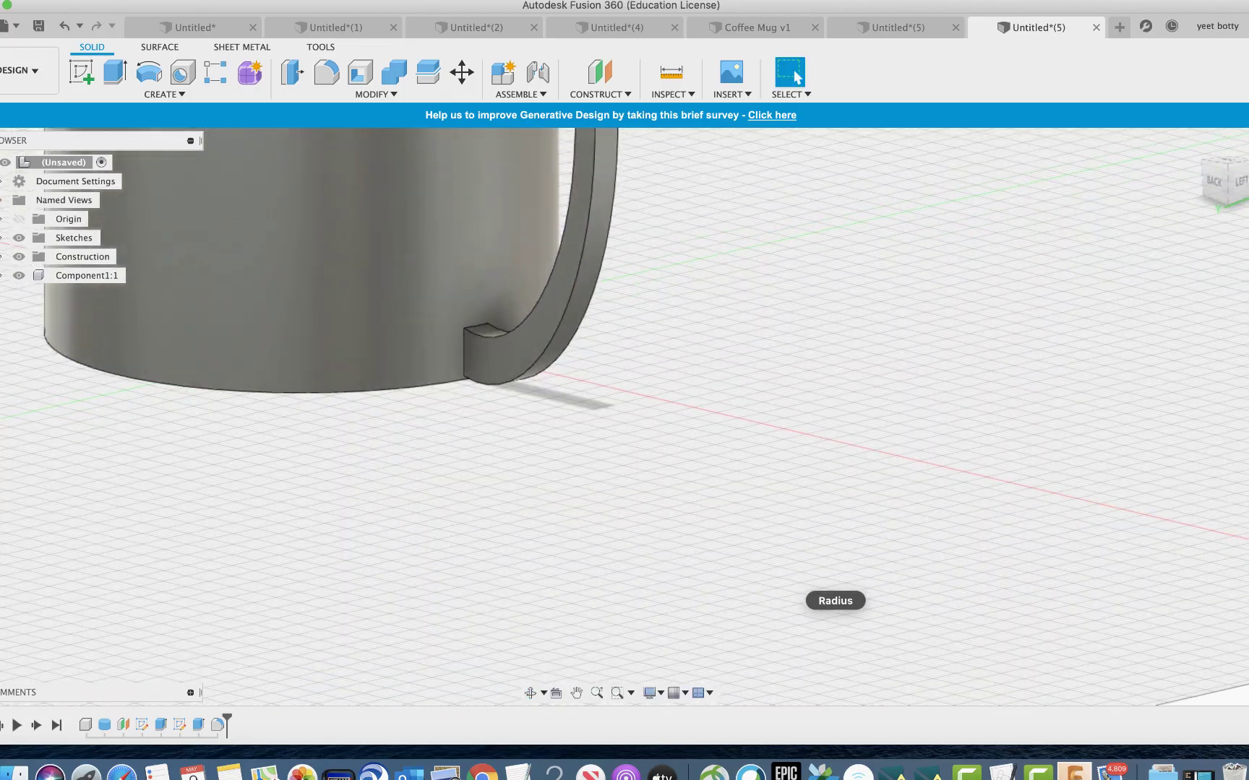
{"action": "scroll", "coordinate": [657, 401], "scroll_direction": "up", "scroll_amount": 3}
{"action": "middle_click_drag", "start_coordinate": [462, 463], "coordinate": [441, 361], "text": "shift"}
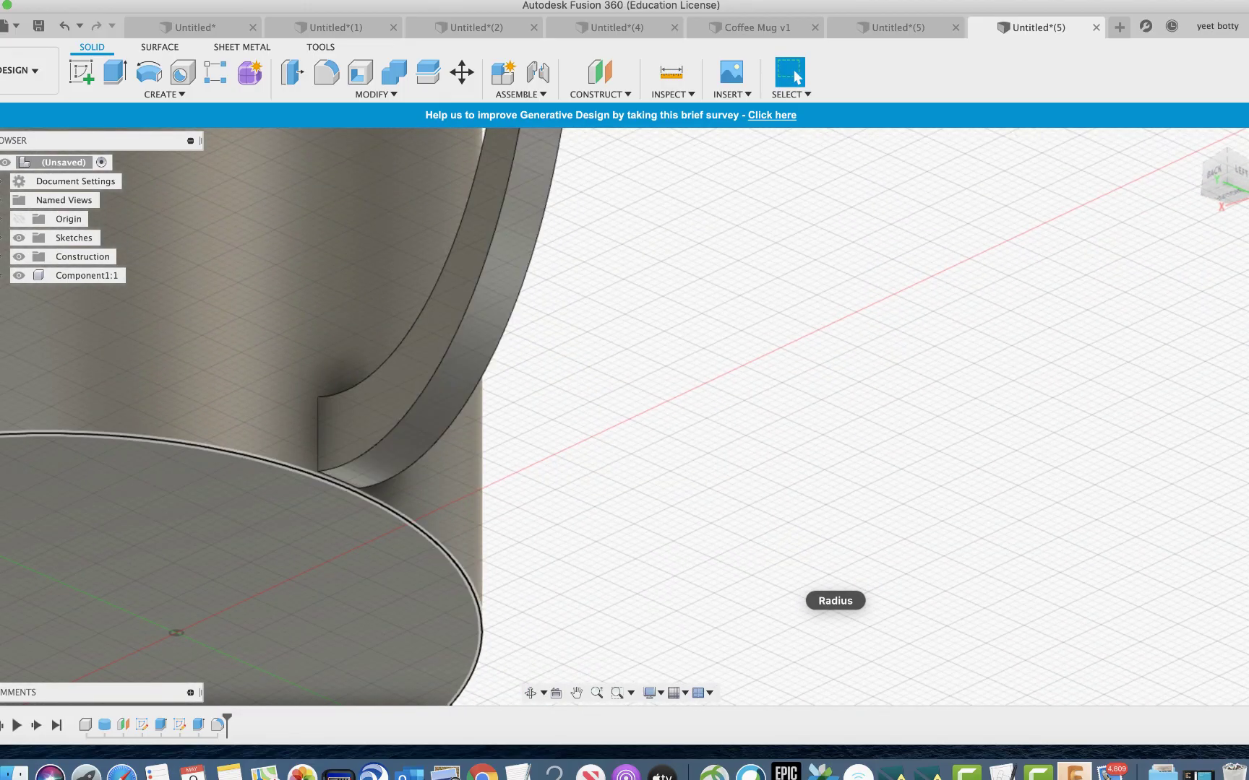
{"action": "scroll", "coordinate": [347, 485], "scroll_direction": "up", "scroll_amount": 2}
{"action": "scroll", "coordinate": [339, 484], "scroll_direction": "up", "scroll_amount": 1}
{"action": "scroll", "coordinate": [332, 493], "scroll_direction": "up", "scroll_amount": 3}
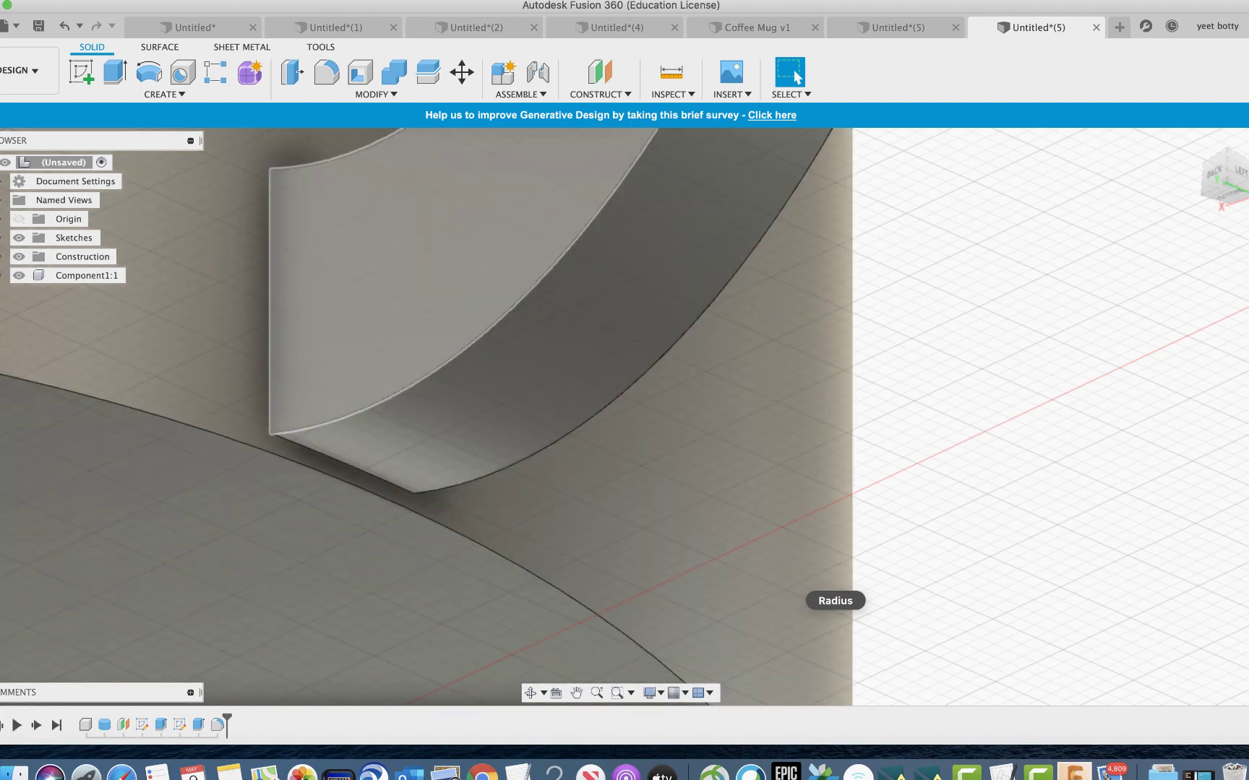
{"action": "scroll", "coordinate": [288, 289], "scroll_direction": "down", "scroll_amount": 1}
{"action": "scroll", "coordinate": [293, 295], "scroll_direction": "down", "scroll_amount": 3}
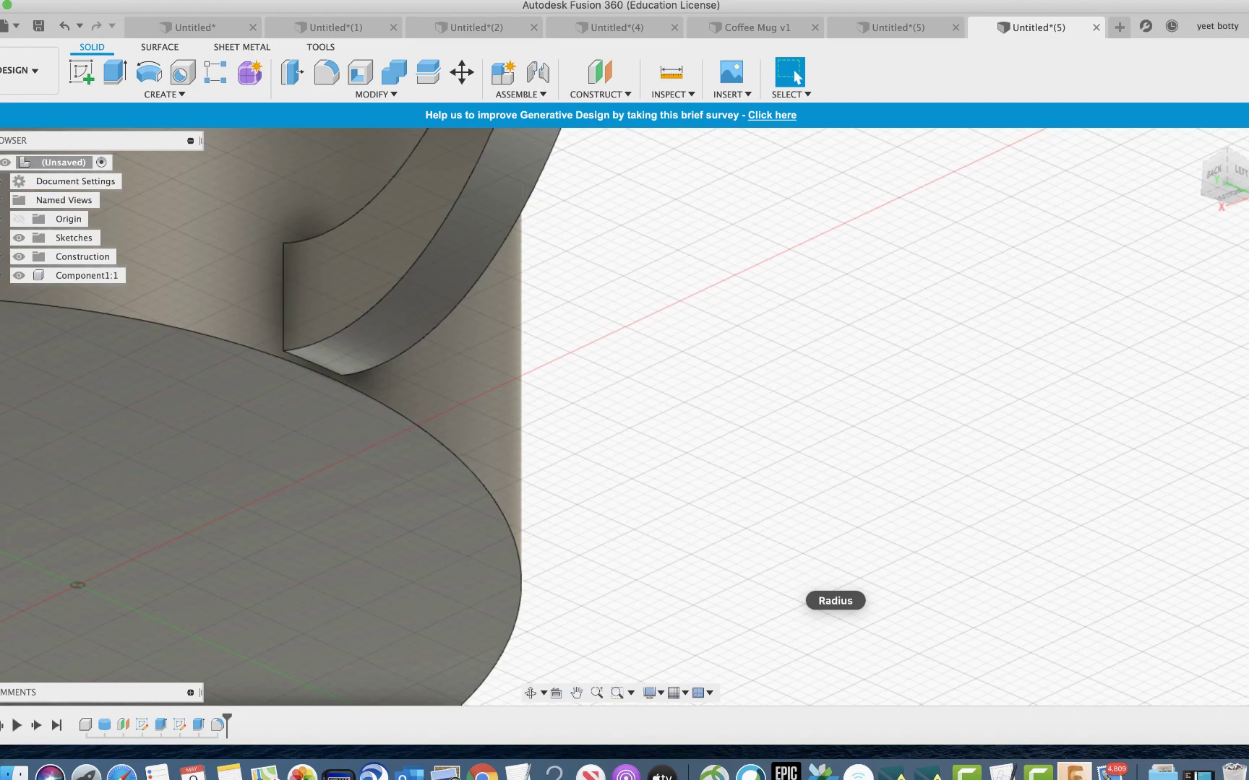
{"action": "middle_click_drag", "start_coordinate": [294, 295], "coordinate": [289, 405], "text": "shift"}
{"action": "left_click", "coordinate": [791, 72]}
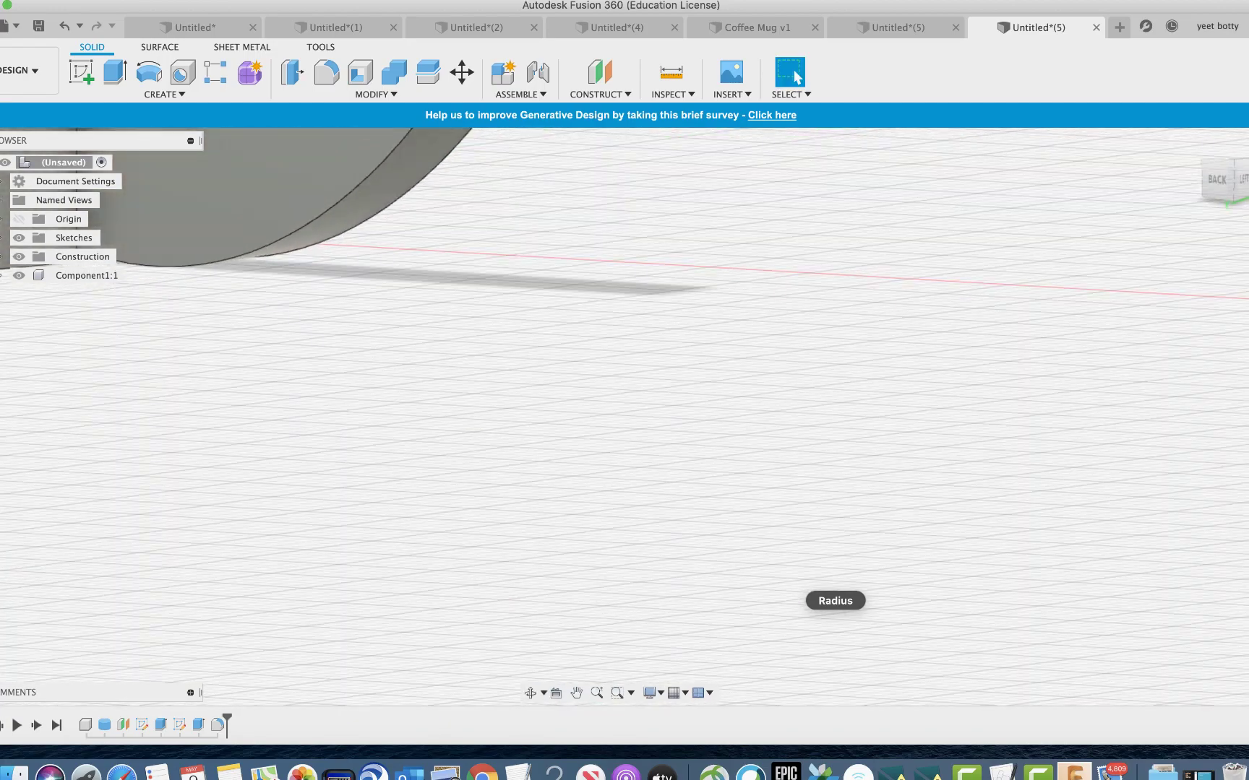
{"action": "scroll", "coordinate": [682, 487], "scroll_direction": "up", "scroll_amount": 6}
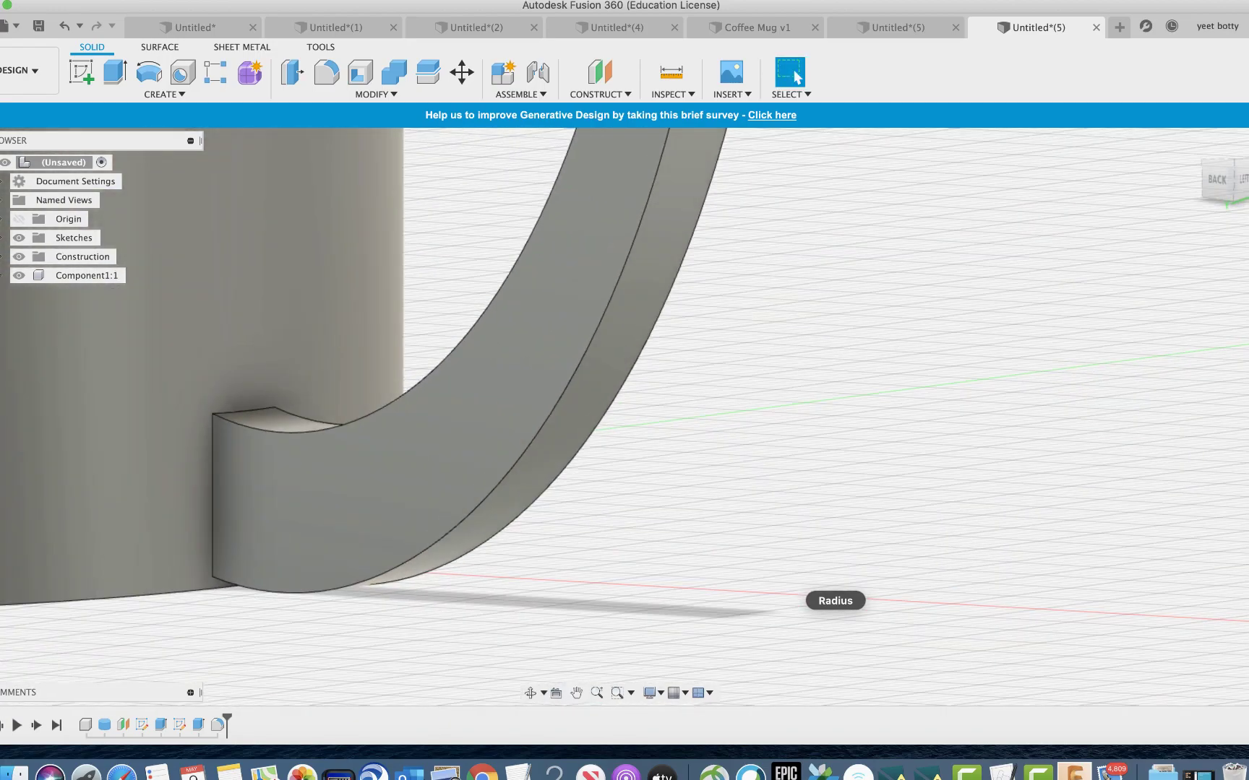
{"action": "middle_click_drag", "start_coordinate": [683, 487], "coordinate": [1098, 491]}
{"action": "scroll", "coordinate": [1098, 499], "scroll_direction": "down", "scroll_amount": 1}
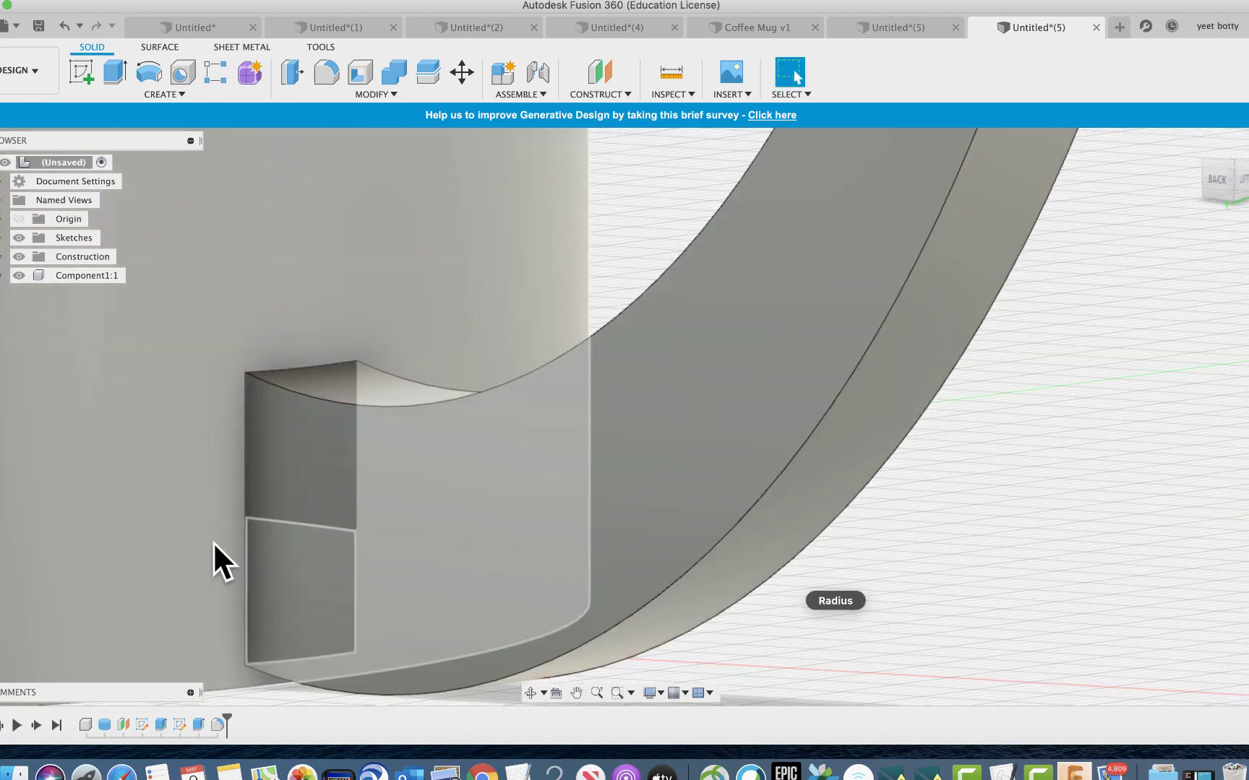
{"action": "left_click", "coordinate": [244, 557]}
{"action": "scroll", "coordinate": [925, 582], "scroll_direction": "up", "scroll_amount": 3}
{"action": "scroll", "coordinate": [925, 581], "scroll_direction": "down", "scroll_amount": 5}
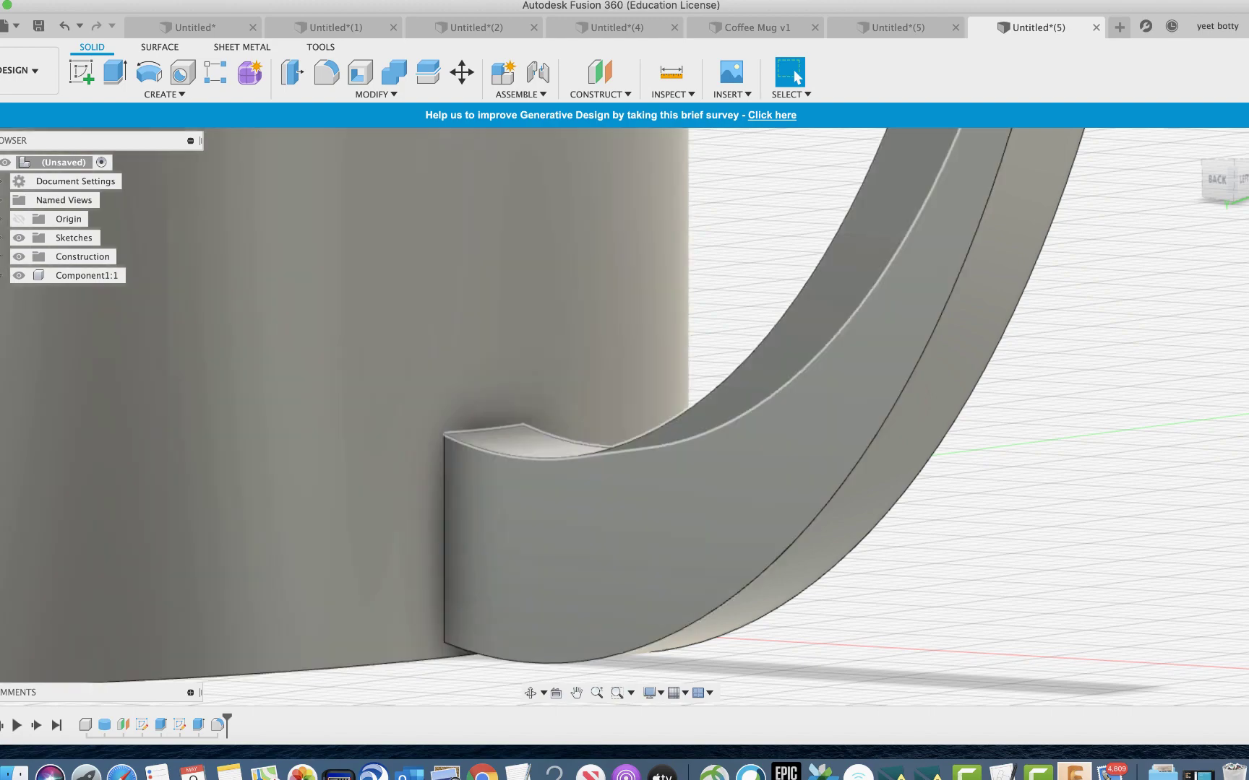
{"action": "scroll", "coordinate": [536, 461], "scroll_direction": "up", "scroll_amount": 2}
{"action": "left_click", "coordinate": [867, 0]}
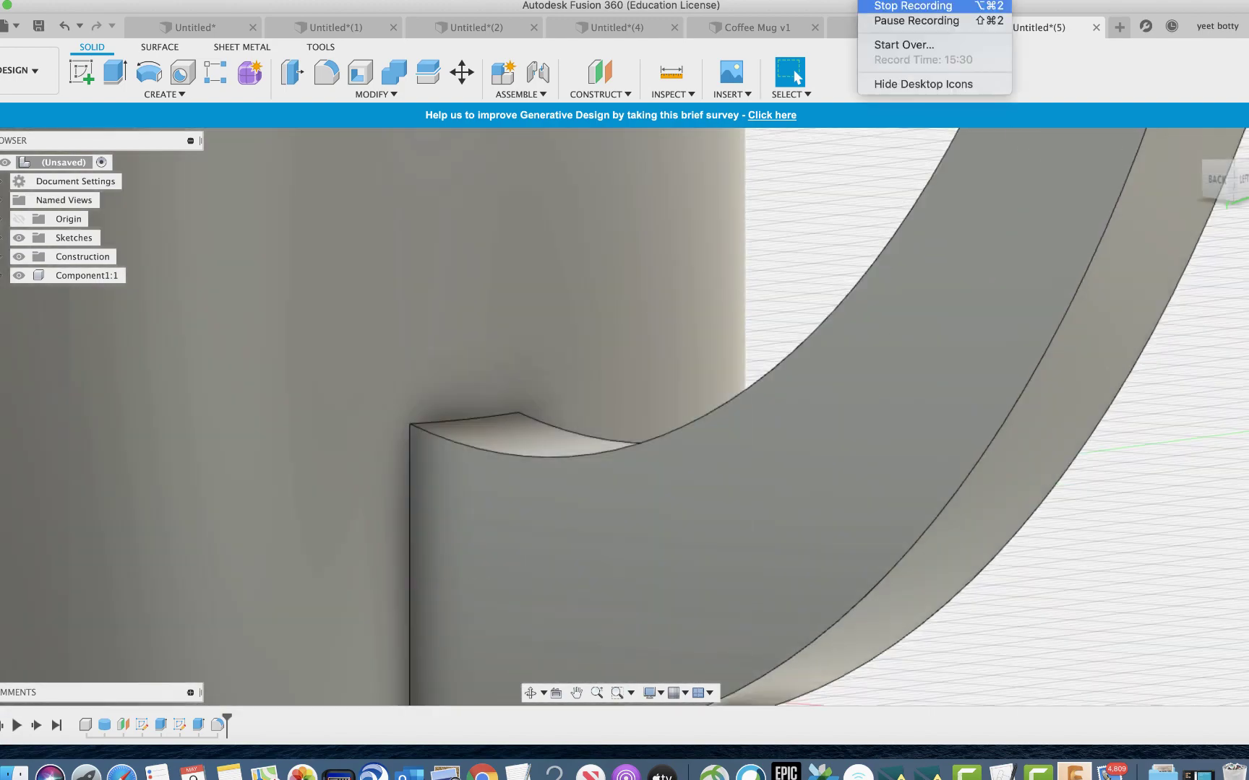
{"action": "left_click", "coordinate": [916, 20]}
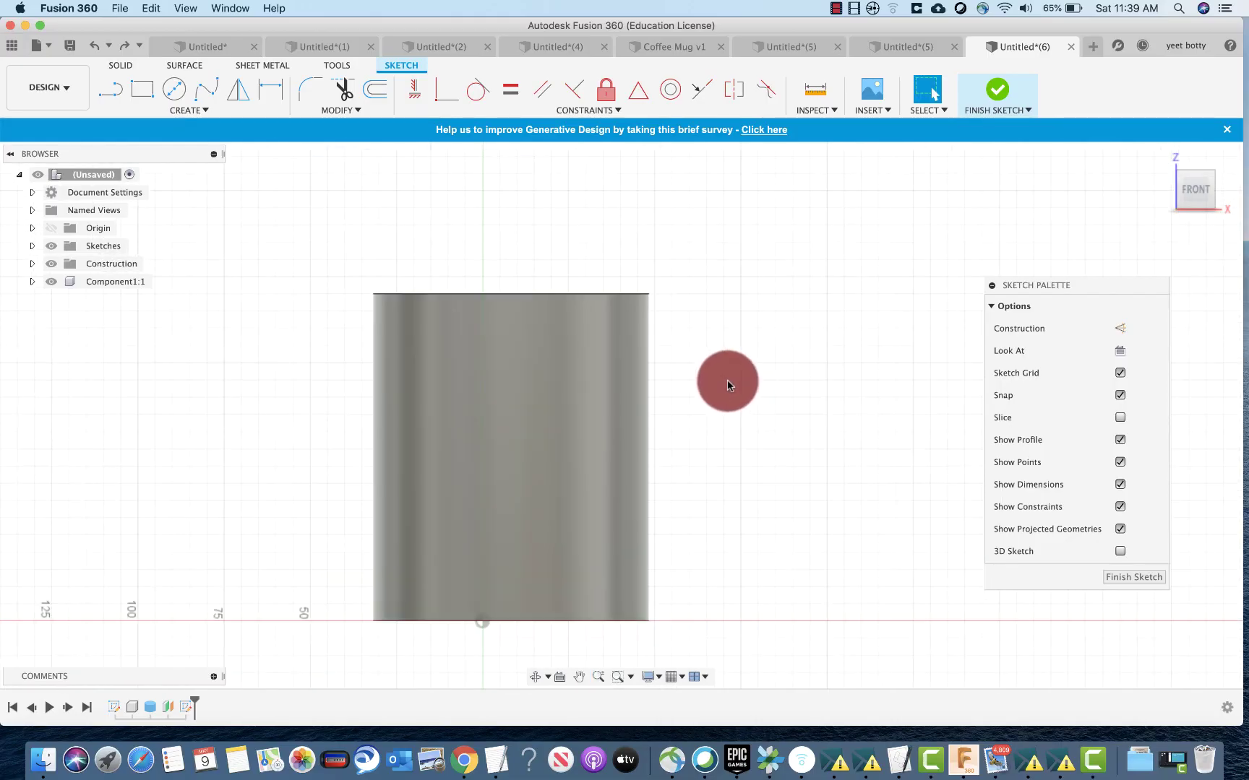
Step: Sketch a vertical ellipse centred just outside the mug's wall as the handle's outer outline, keeping it above the mug's base
{"action": "scroll", "coordinate": [727, 379], "scroll_direction": "up", "scroll_amount": 3}
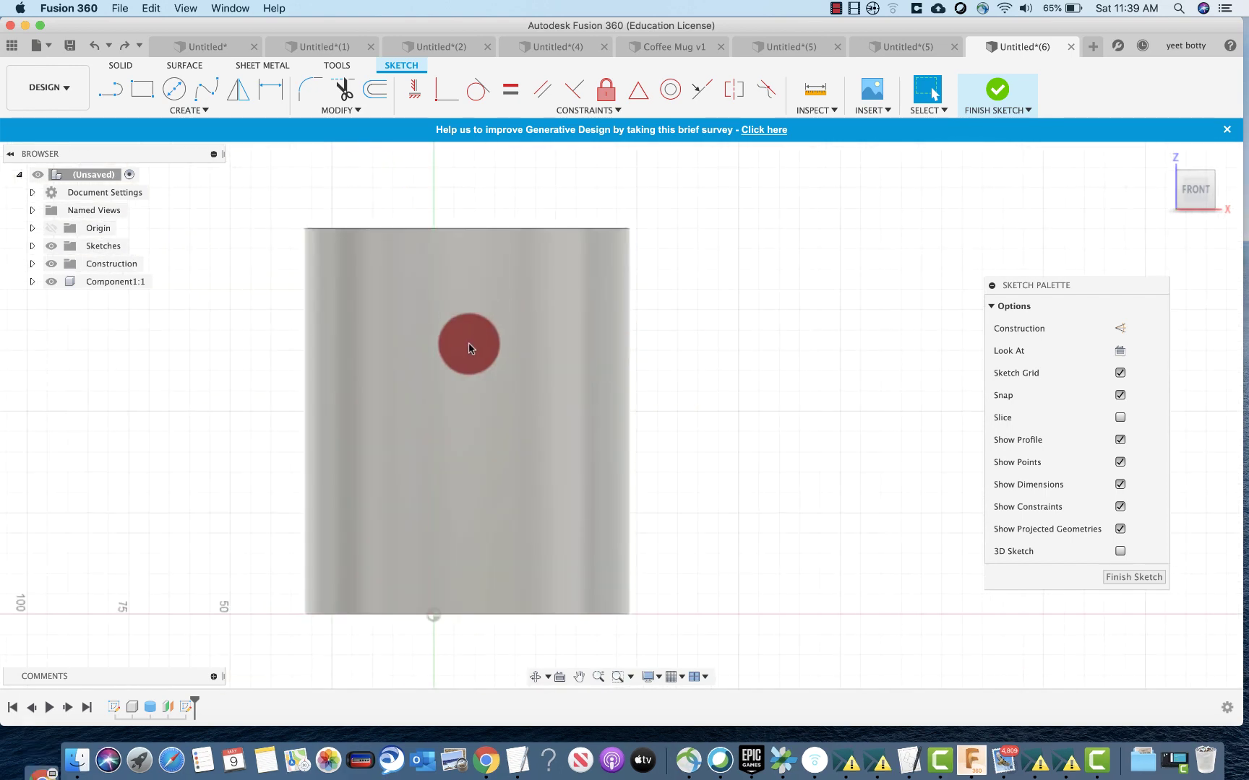
{"action": "left_click", "coordinate": [164, 114]}
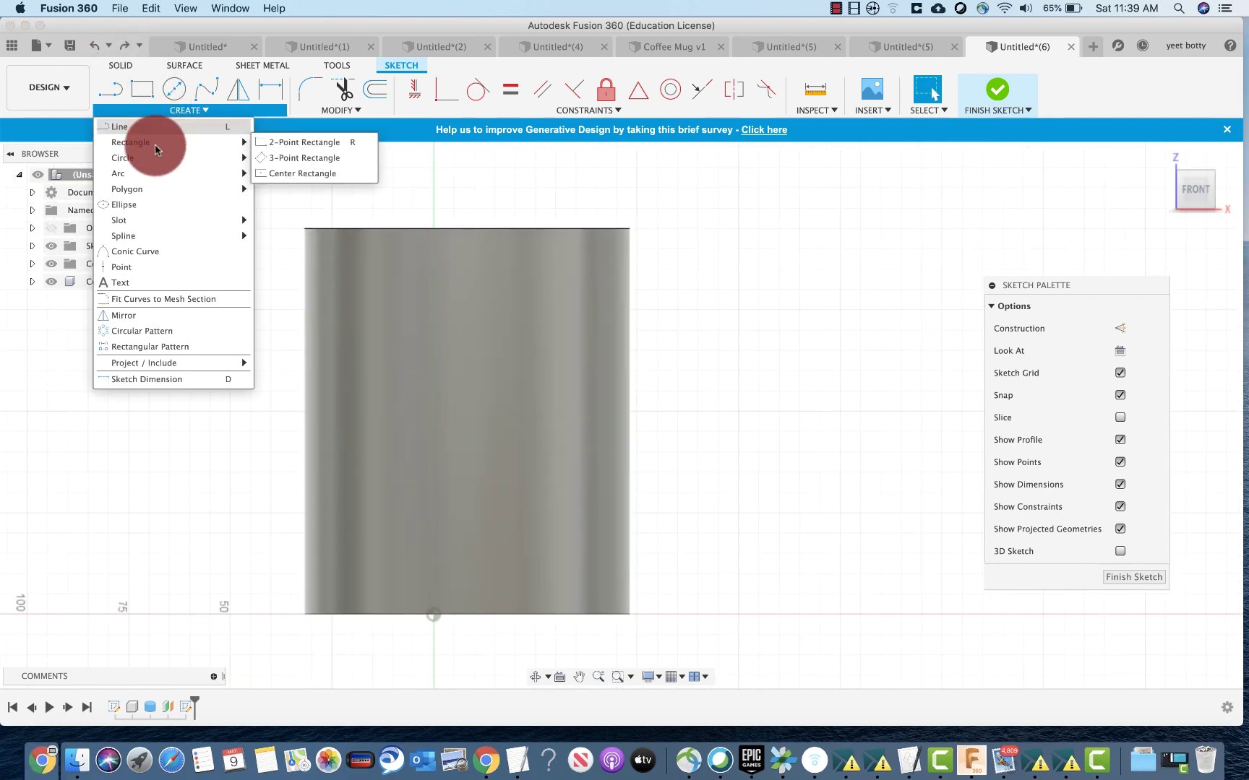
{"action": "left_click", "coordinate": [119, 207]}
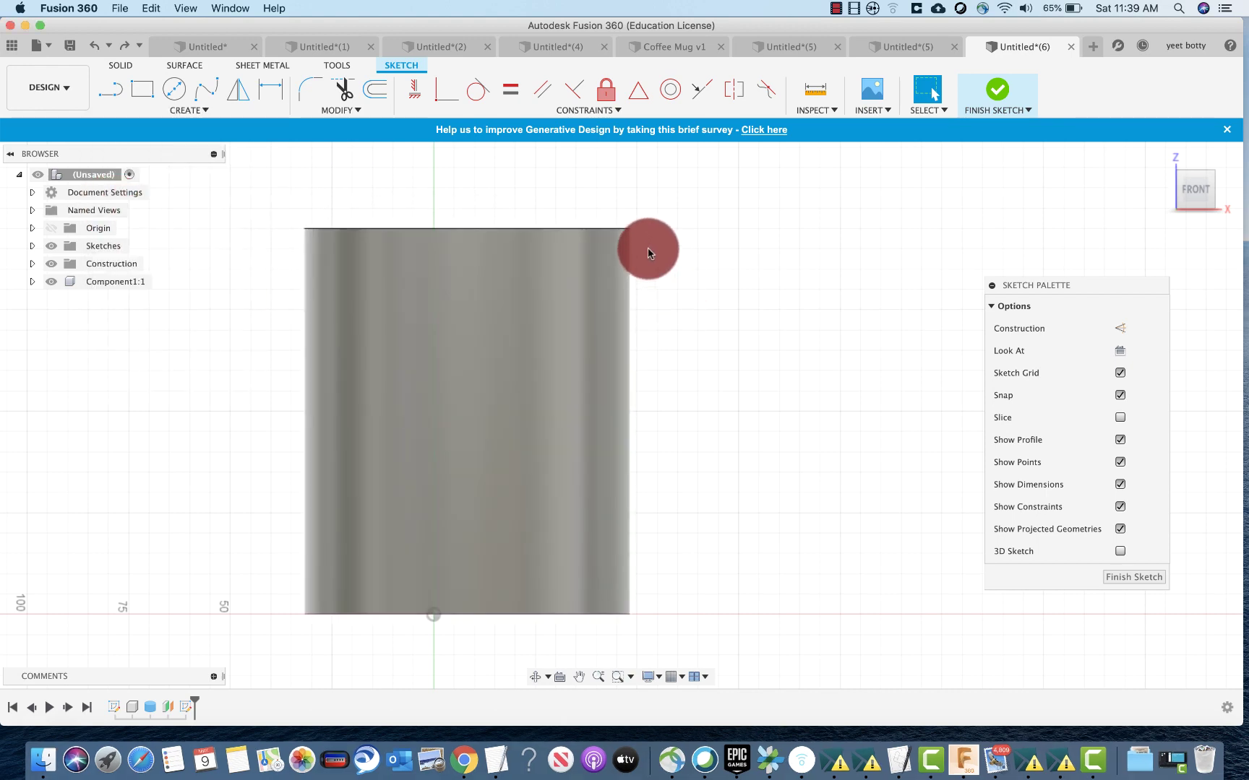
{"action": "left_click", "coordinate": [195, 112]}
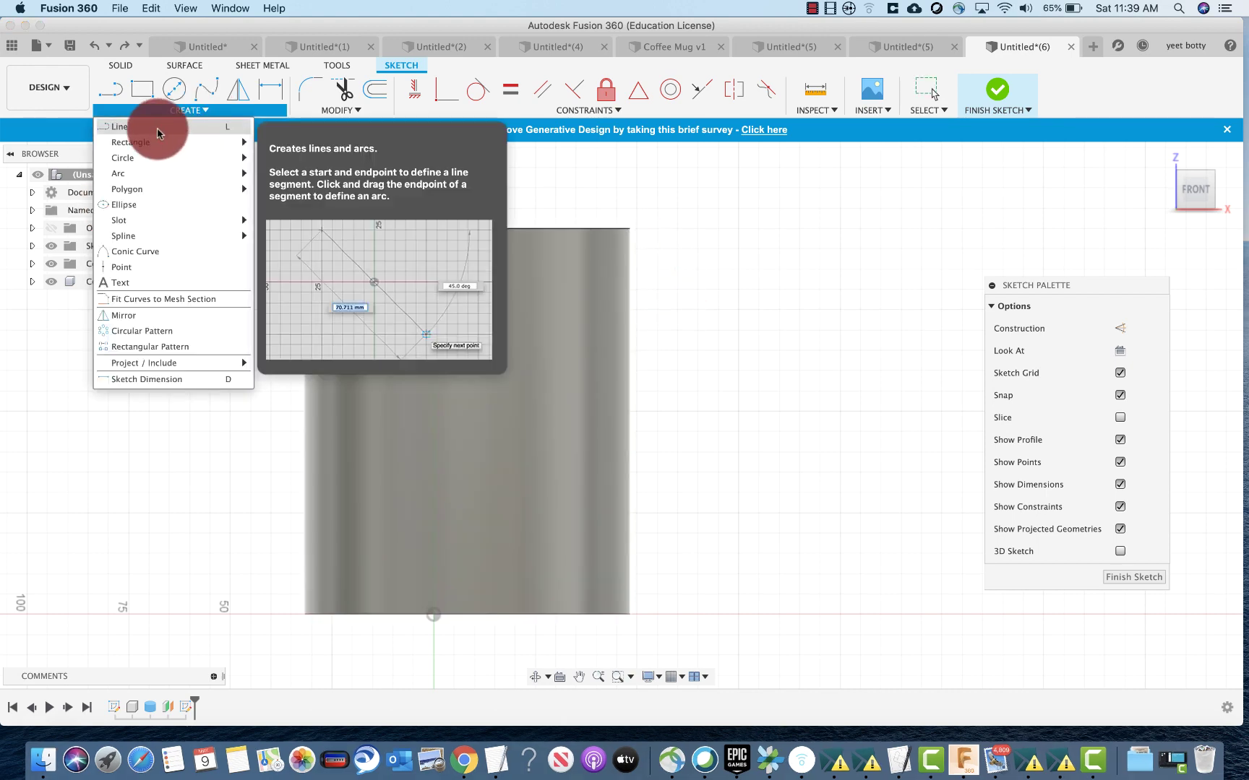
{"action": "left_click", "coordinate": [138, 200]}
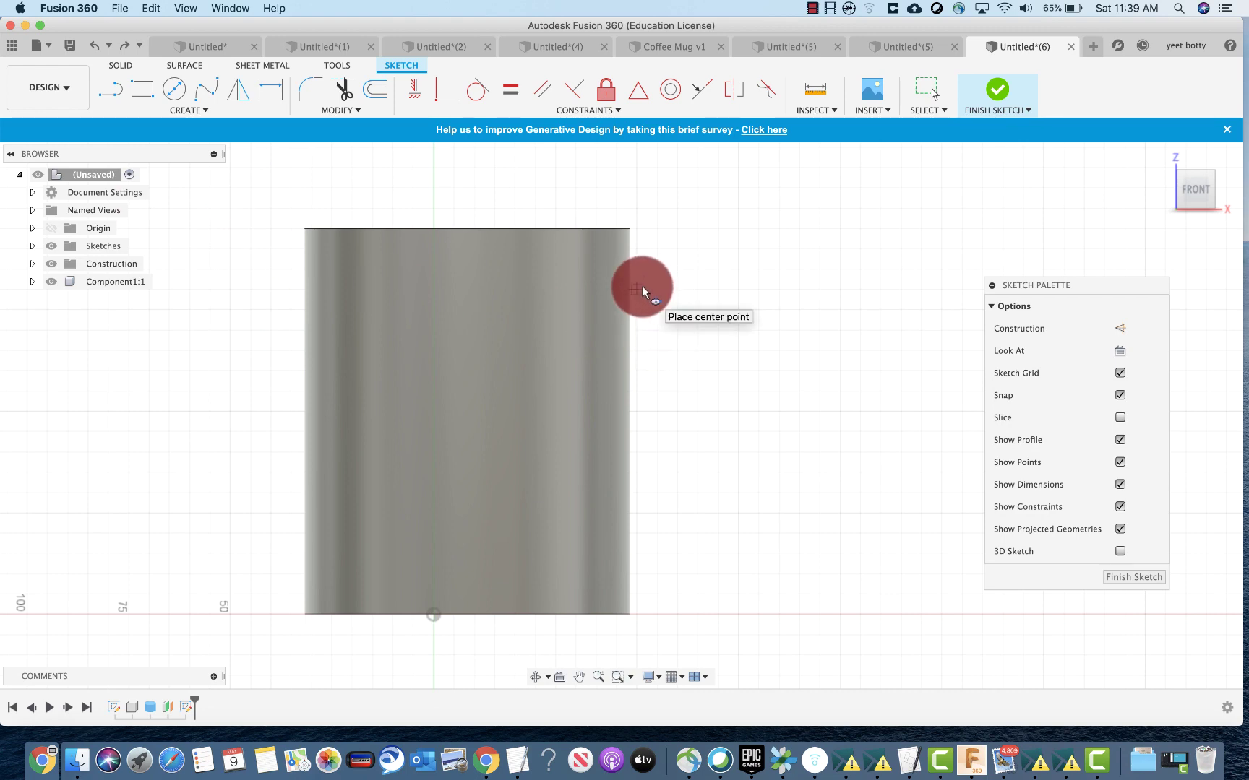
{"action": "scroll", "coordinate": [640, 286], "scroll_direction": "up", "scroll_amount": 2}
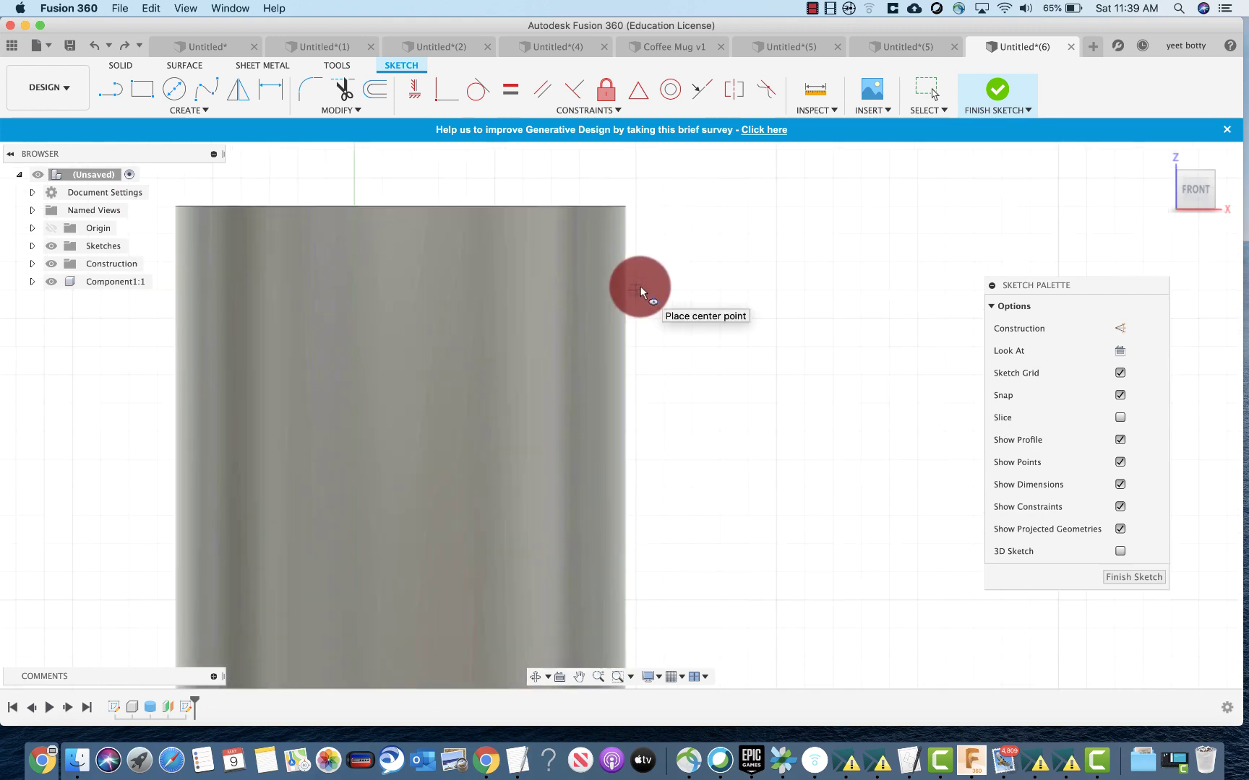
{"action": "scroll", "coordinate": [641, 296], "scroll_direction": "down", "scroll_amount": 3}
{"action": "scroll", "coordinate": [641, 498], "scroll_direction": "up", "scroll_amount": 4}
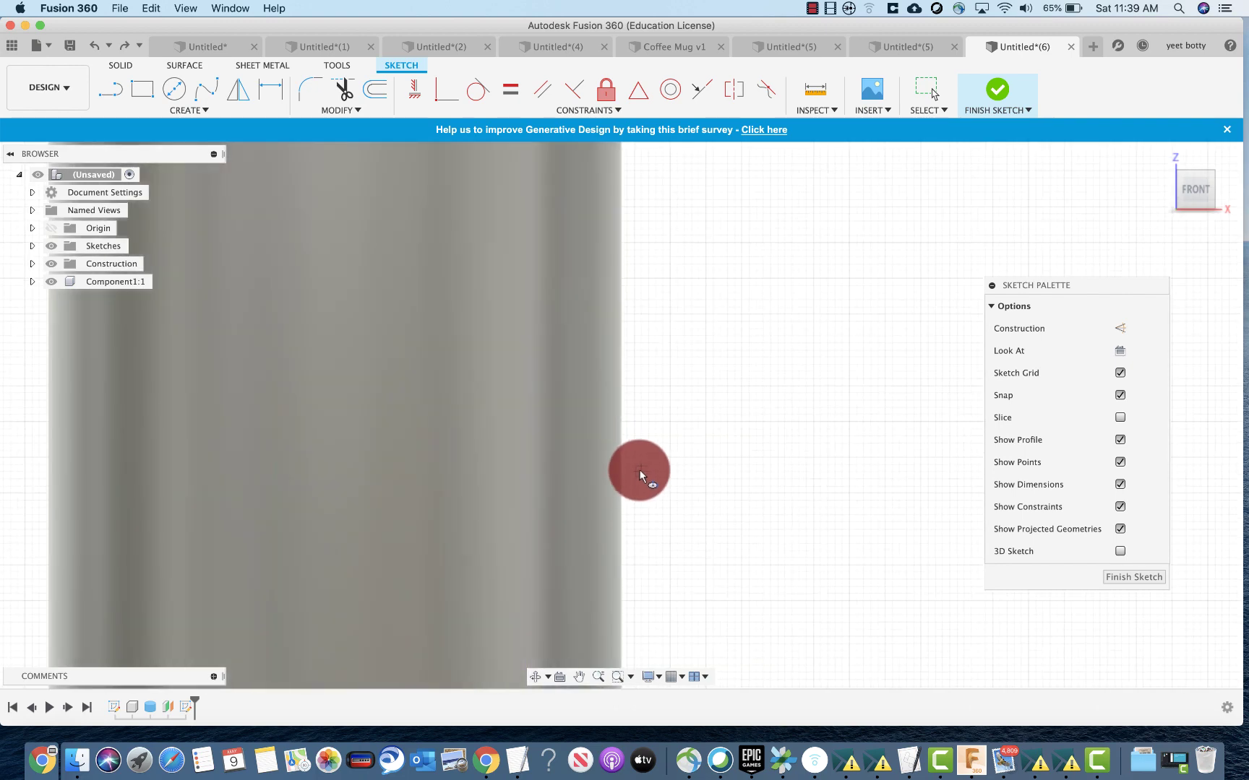
{"action": "scroll", "coordinate": [644, 457], "scroll_direction": "down", "scroll_amount": 4}
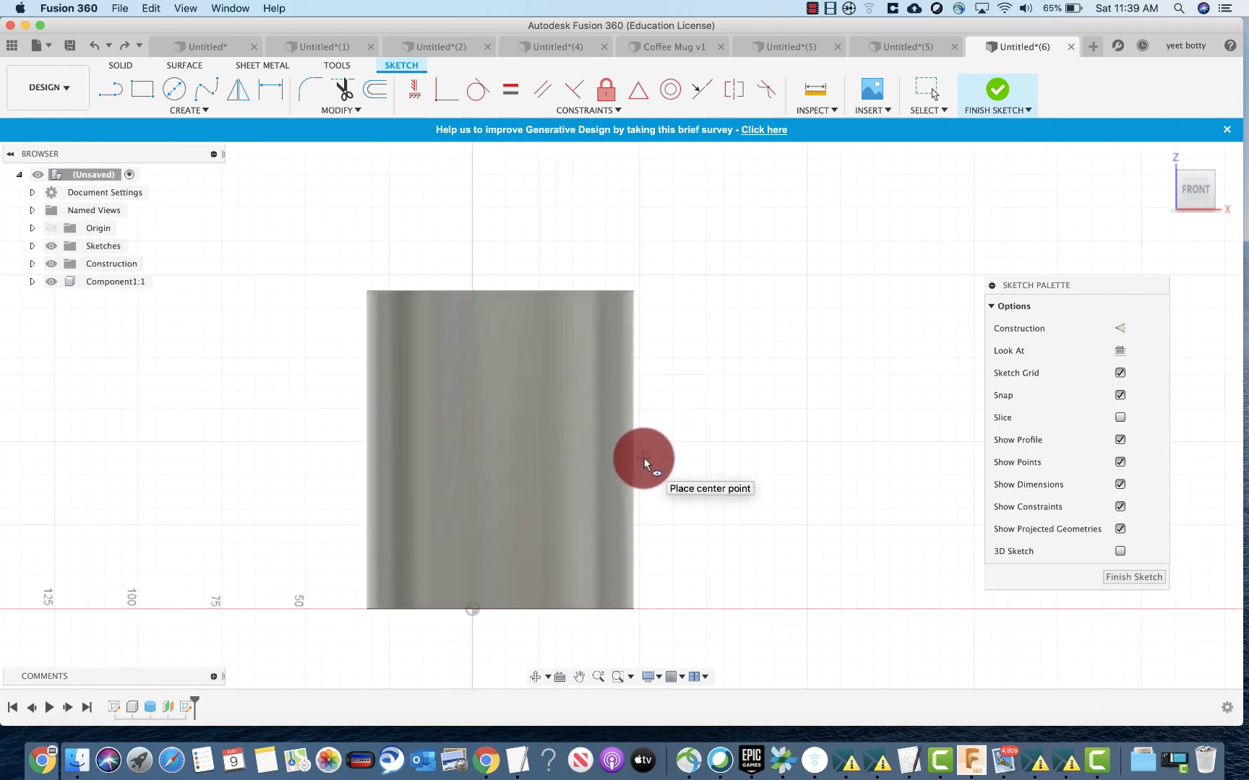
{"action": "left_click", "coordinate": [644, 457]}
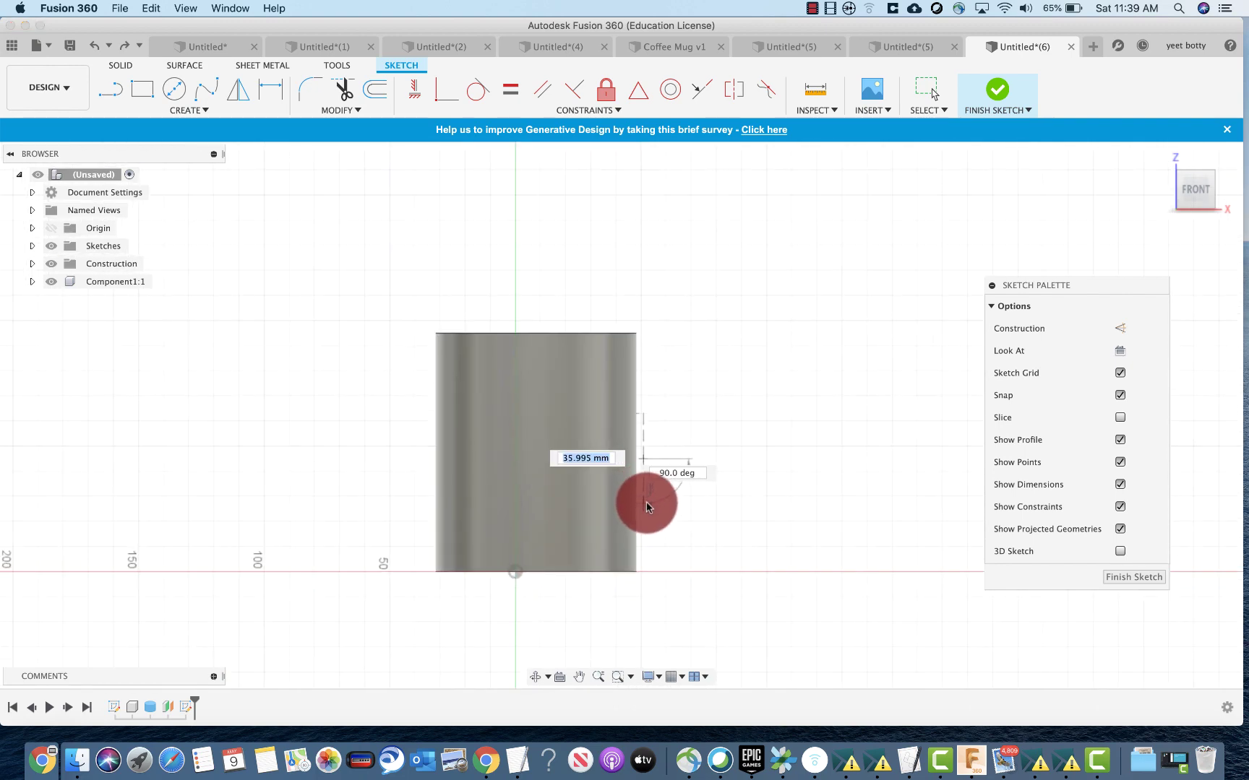
{"action": "left_click", "coordinate": [646, 544]}
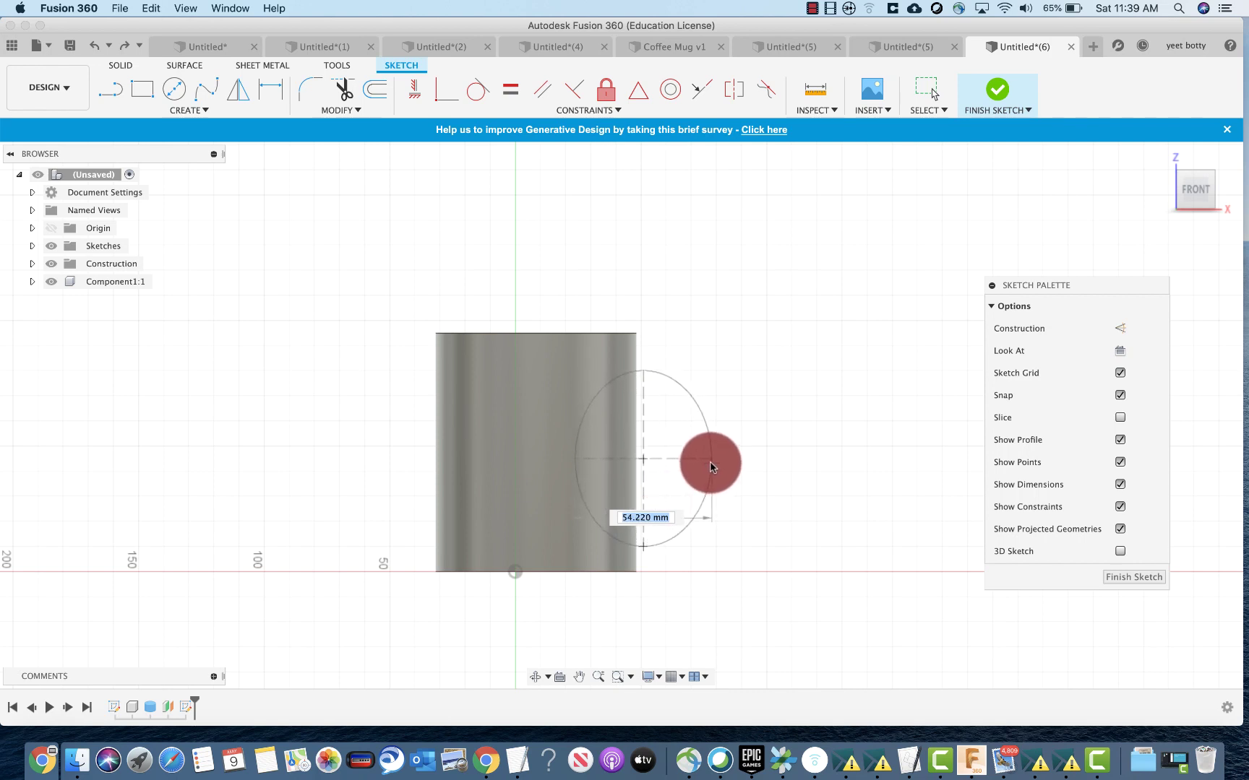
{"action": "left_click", "coordinate": [701, 458]}
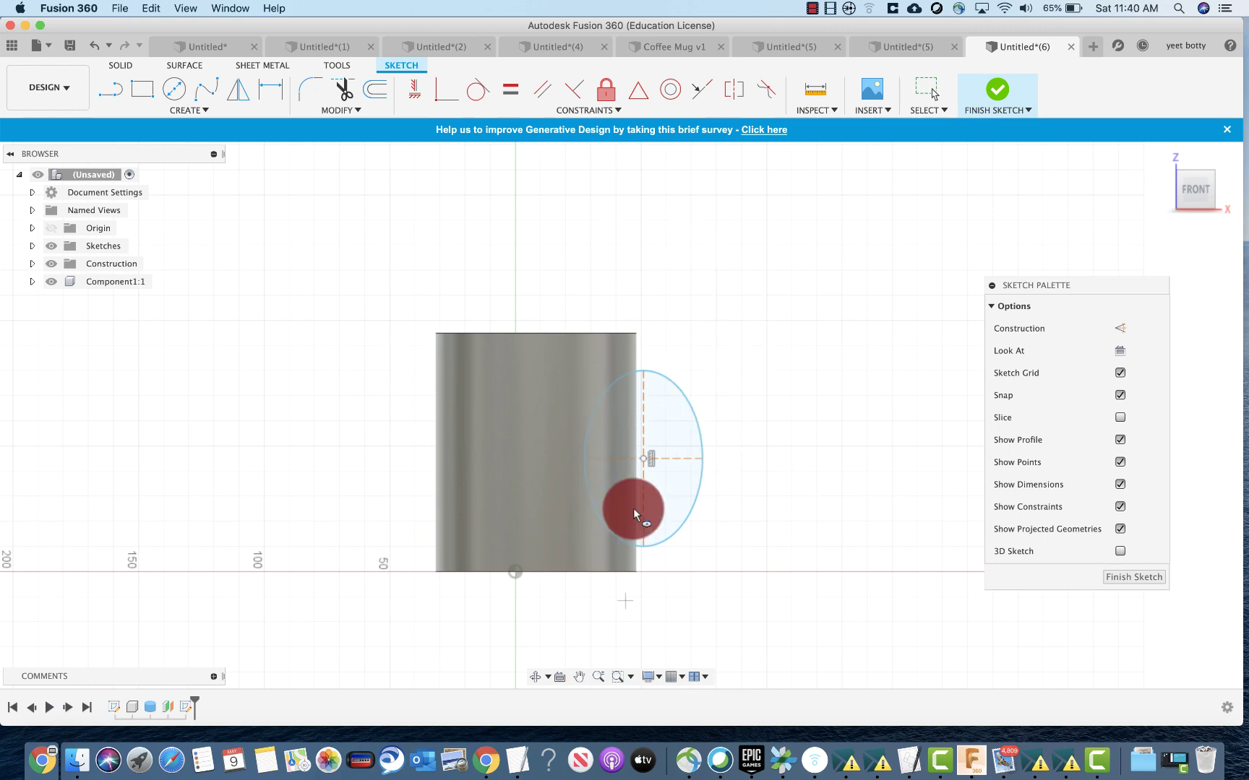
Step: Sketch a slightly smaller concentric ellipse inside the first as the handle's inner outline and finish the sketch
{"action": "left_click", "coordinate": [163, 112]}
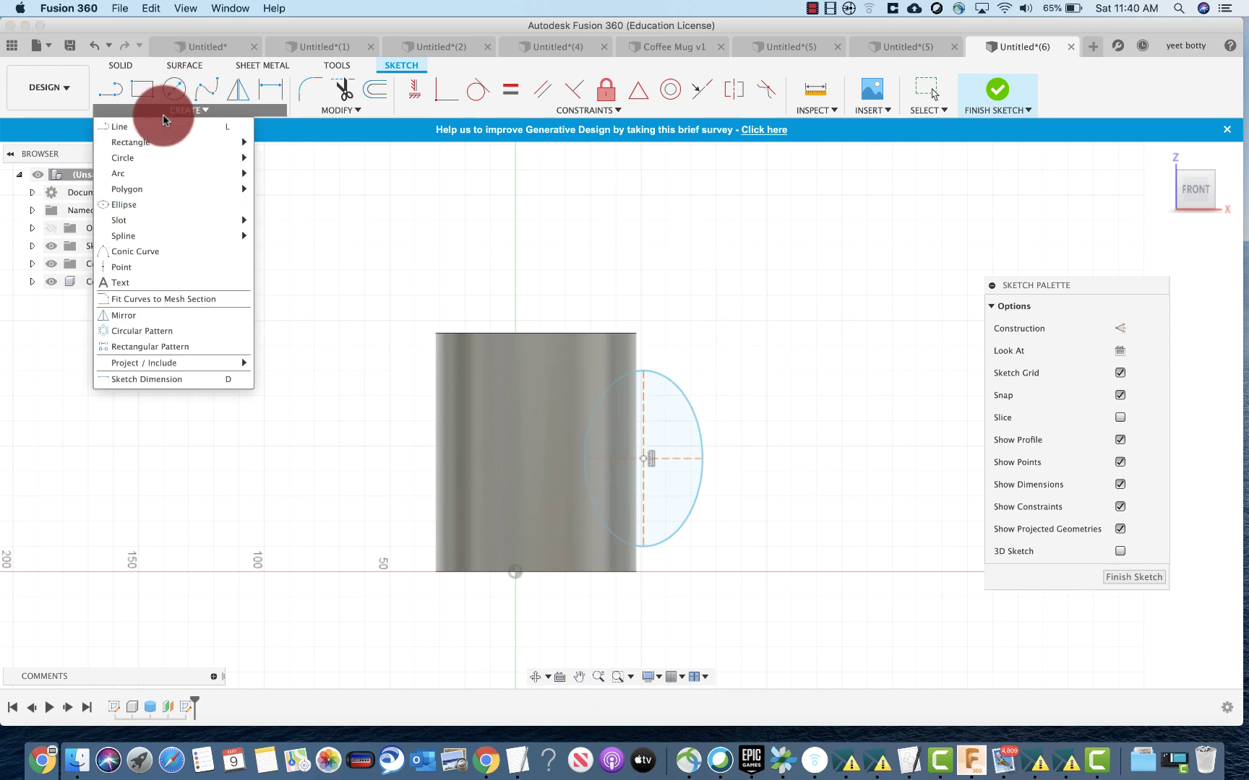
{"action": "left_click", "coordinate": [155, 207]}
{"action": "left_click", "coordinate": [636, 452]}
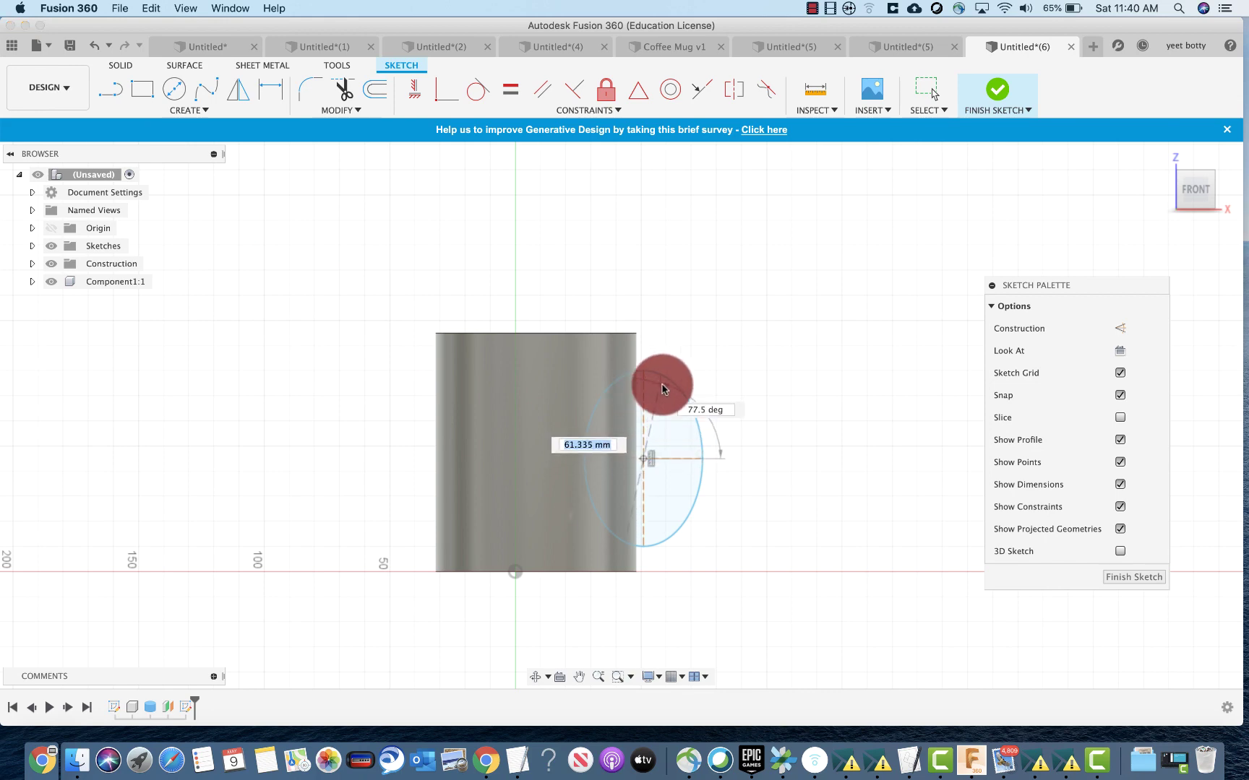
{"action": "left_click", "coordinate": [644, 389]}
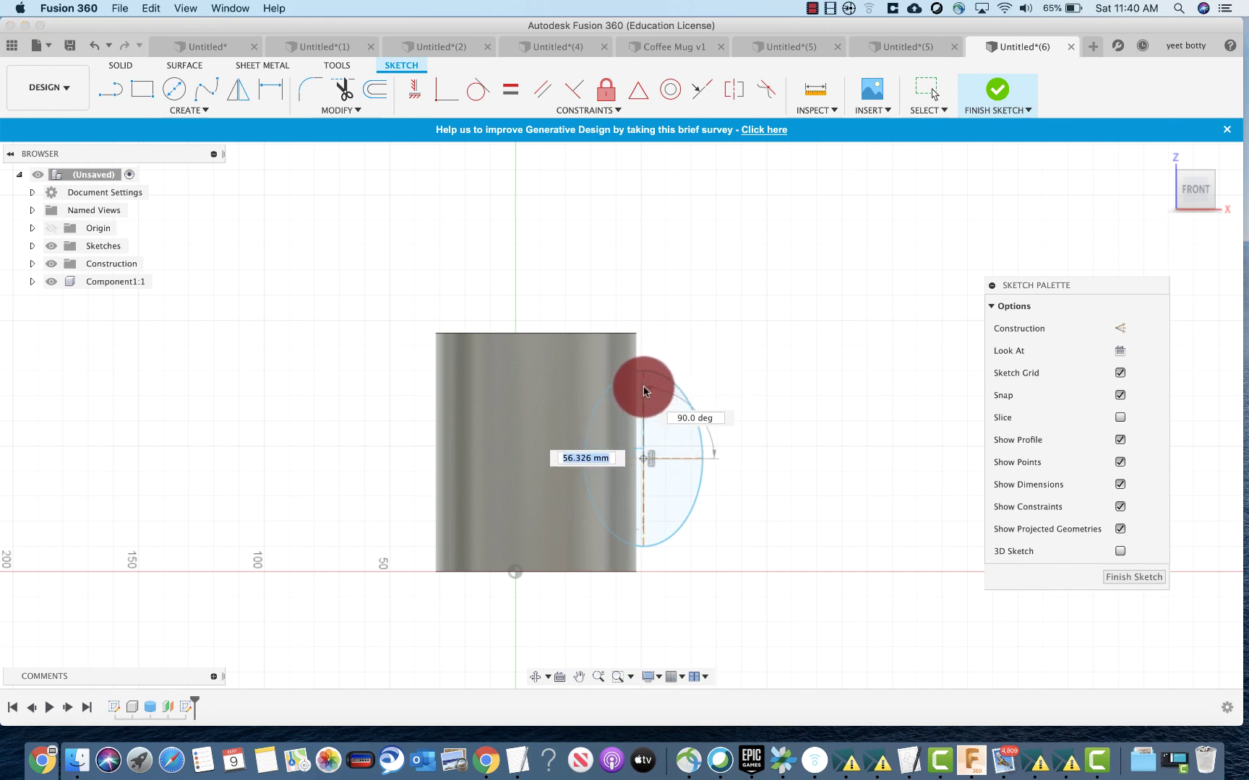
{"action": "left_click", "coordinate": [645, 379]}
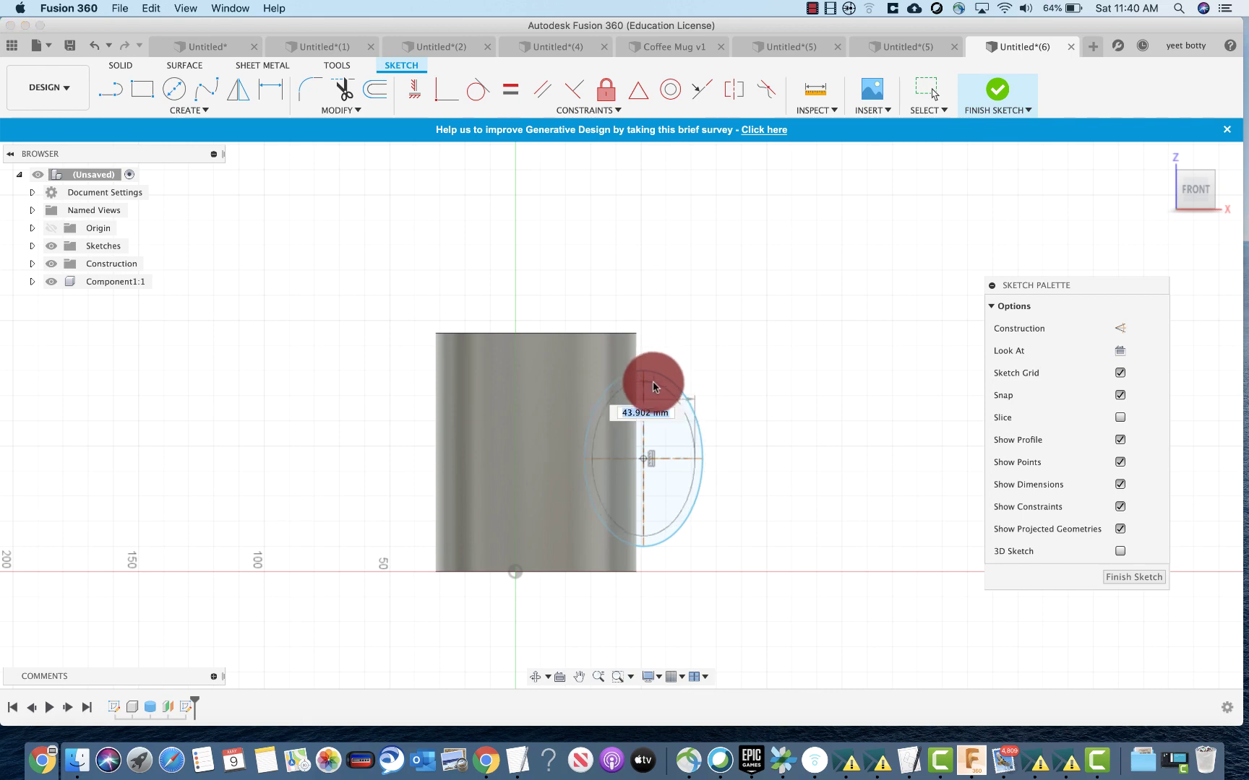
{"action": "left_click", "coordinate": [656, 383]}
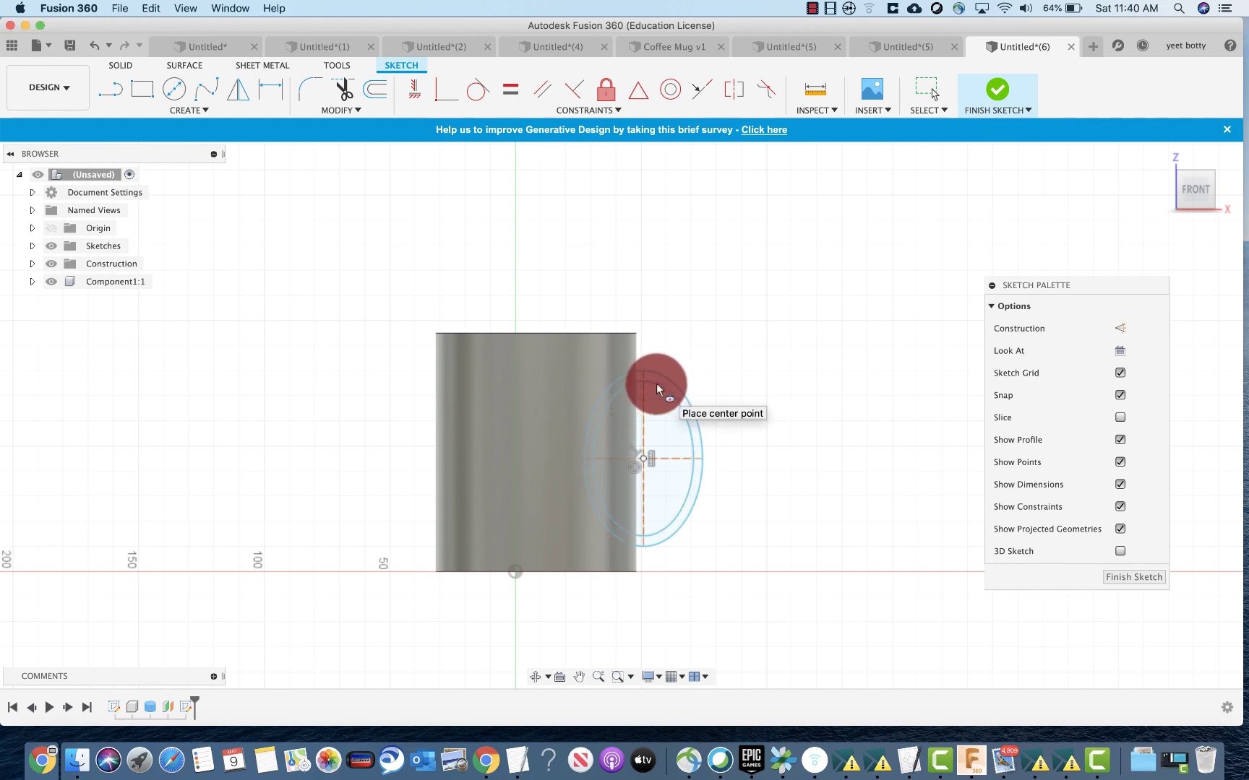
{"action": "left_click", "coordinate": [1121, 578]}
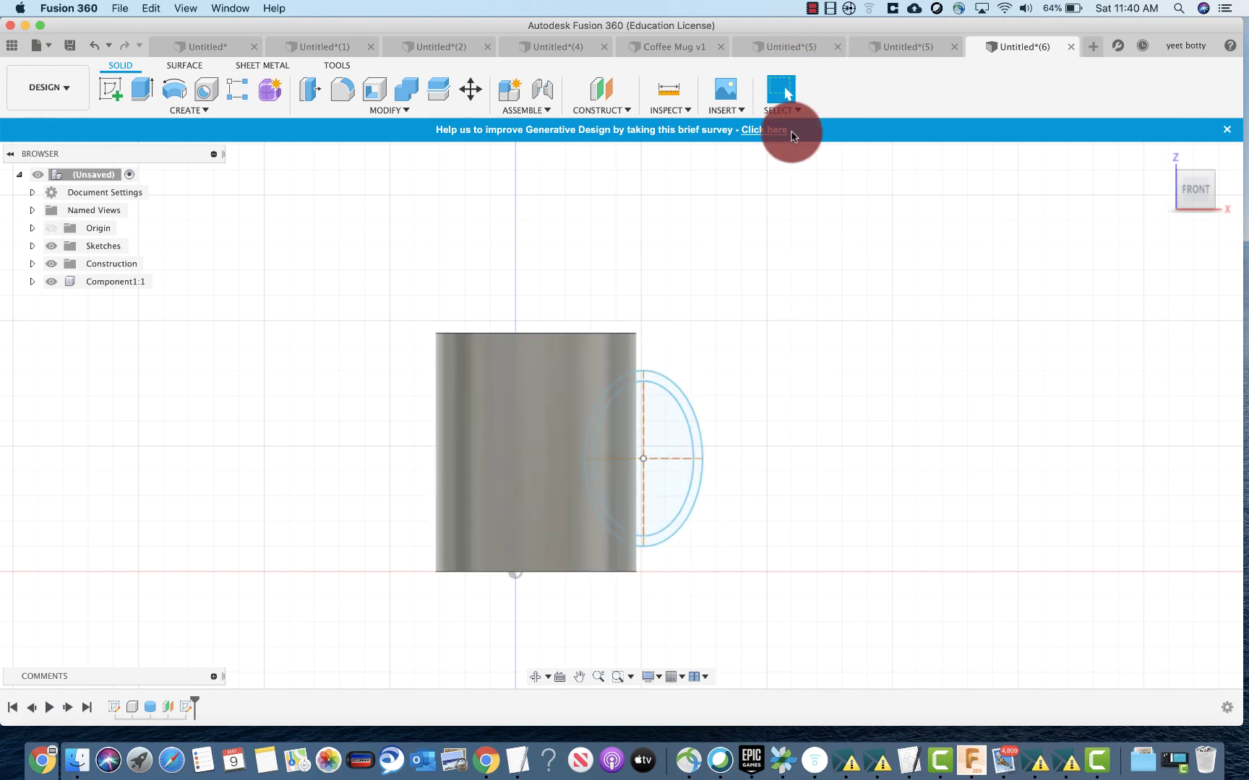
{"action": "left_click", "coordinate": [812, 8]}
{"action": "left_click", "coordinate": [822, 72]}
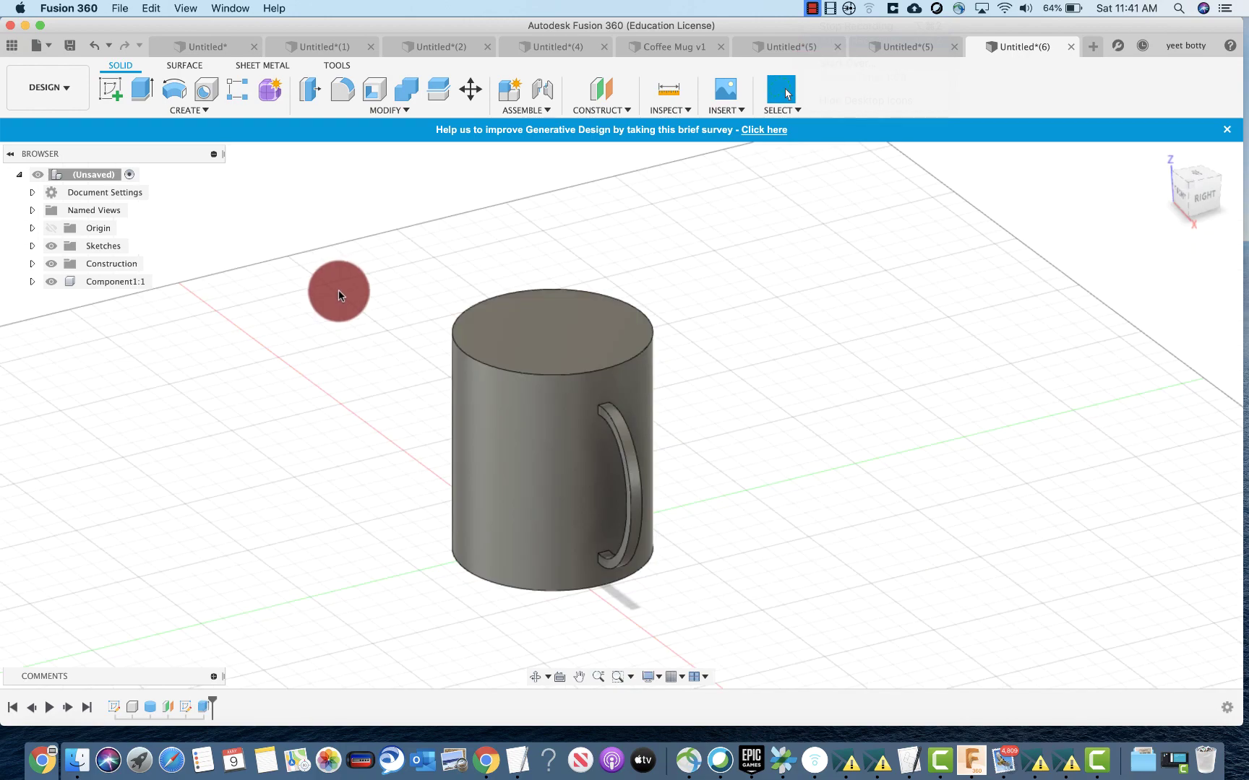
{"action": "middle_click_drag", "start_coordinate": [338, 289], "coordinate": [636, 337], "text": "shift"}
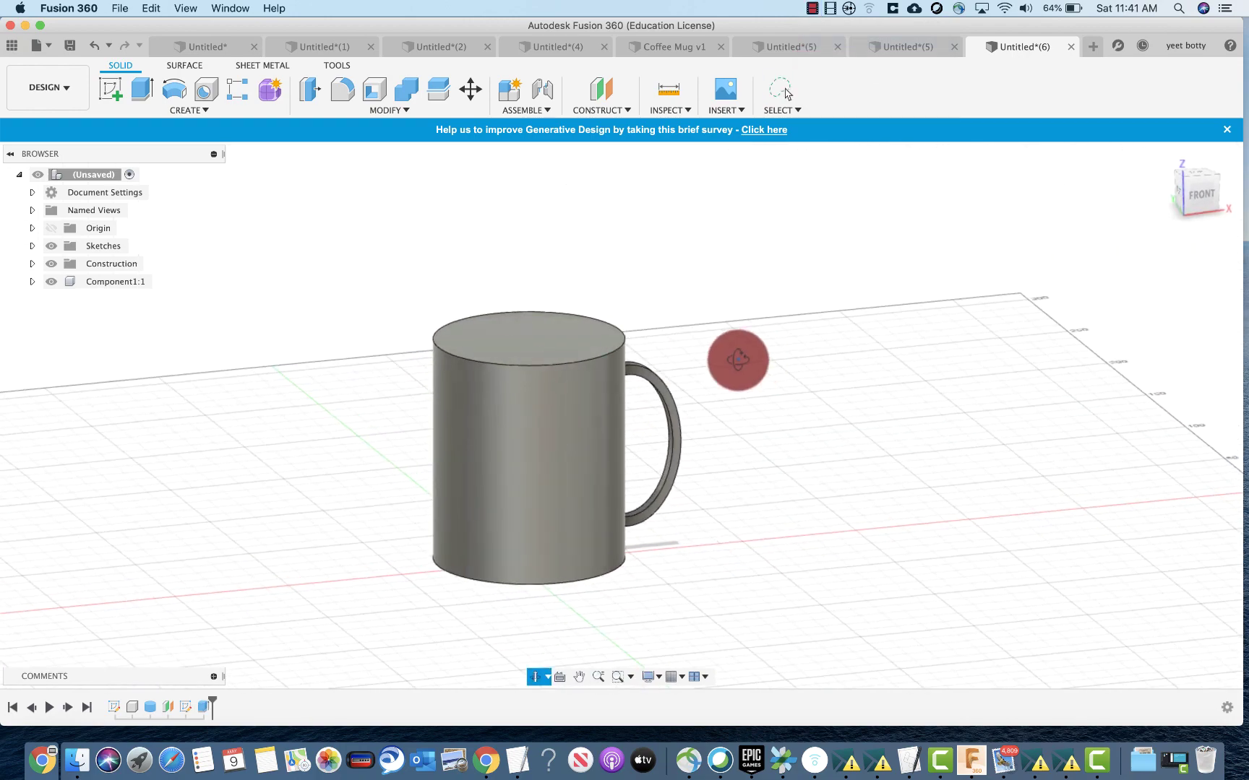
{"action": "middle_click_drag", "start_coordinate": [736, 360], "coordinate": [521, 48], "text": "shift"}
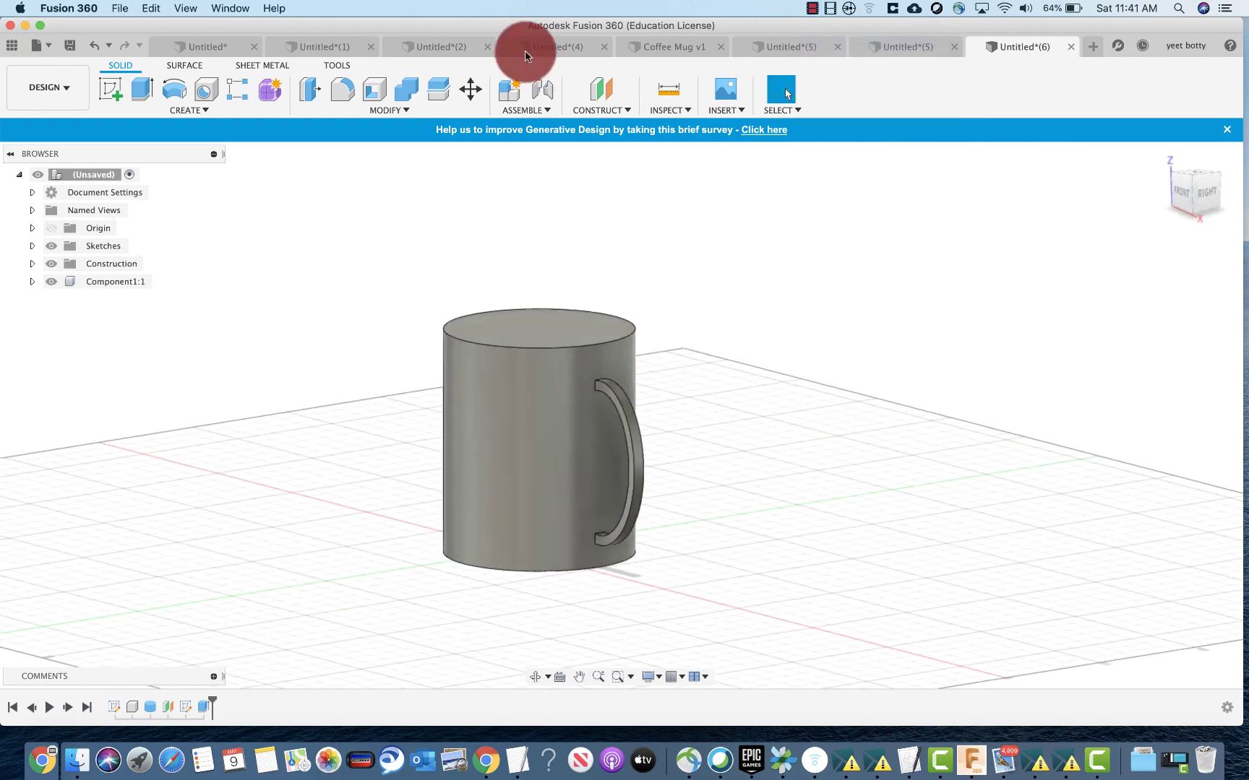
{"action": "left_click", "coordinate": [352, 106]}
{"action": "scroll", "coordinate": [660, 338], "scroll_direction": "up", "scroll_amount": 5}
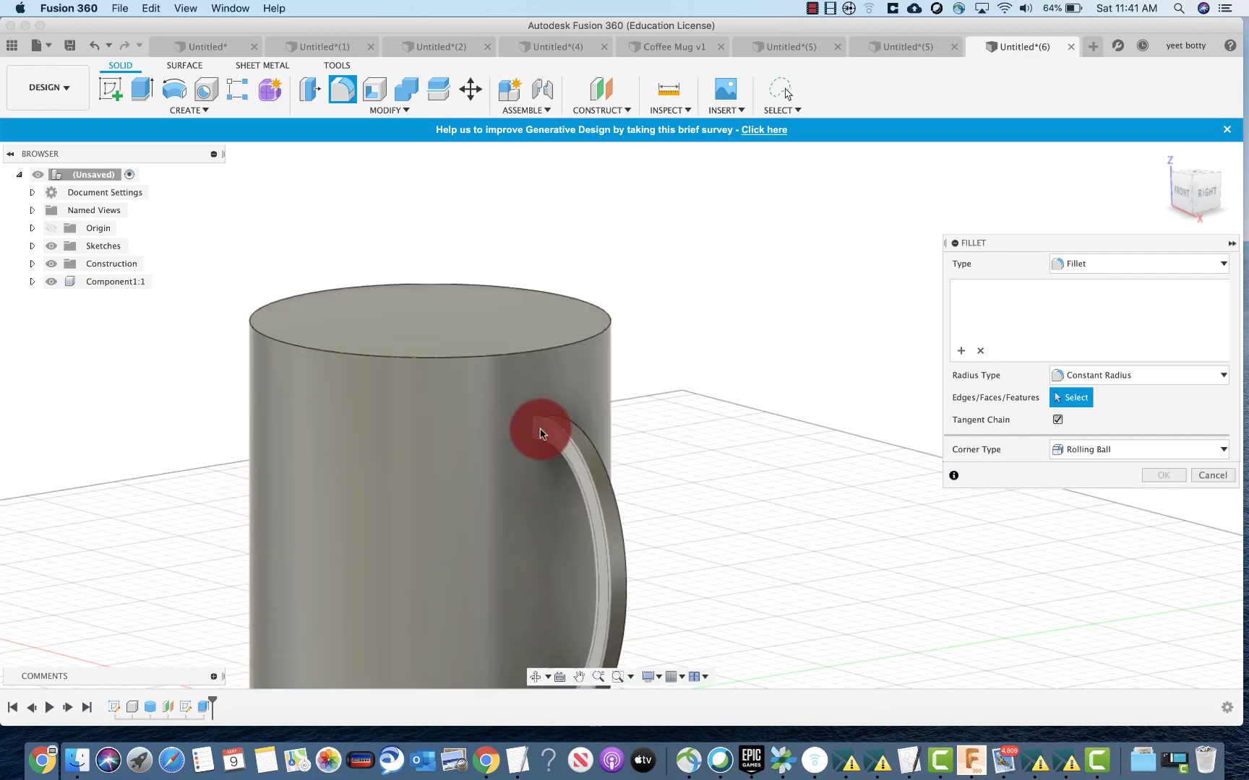
{"action": "left_click", "coordinate": [537, 428]}
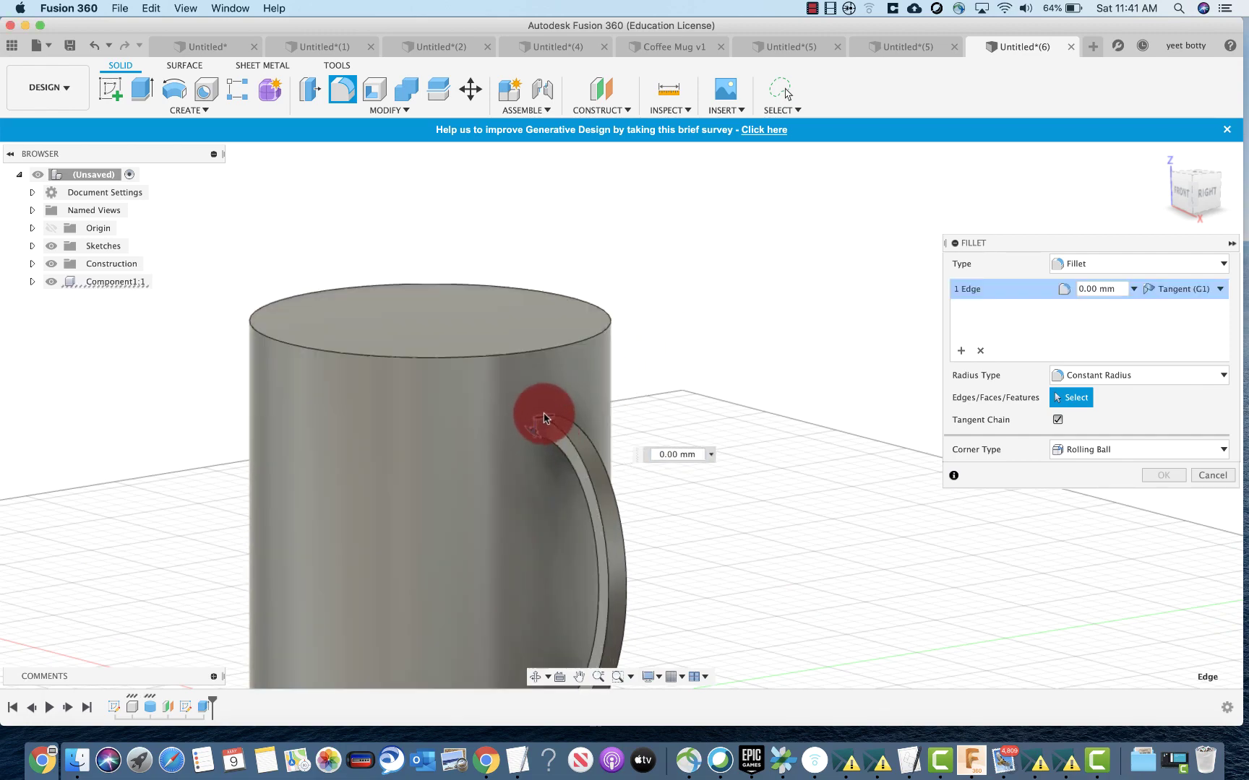
{"action": "middle_click_drag", "start_coordinate": [719, 340], "coordinate": [621, 339], "text": "shift"}
{"action": "left_click", "coordinate": [500, 398]}
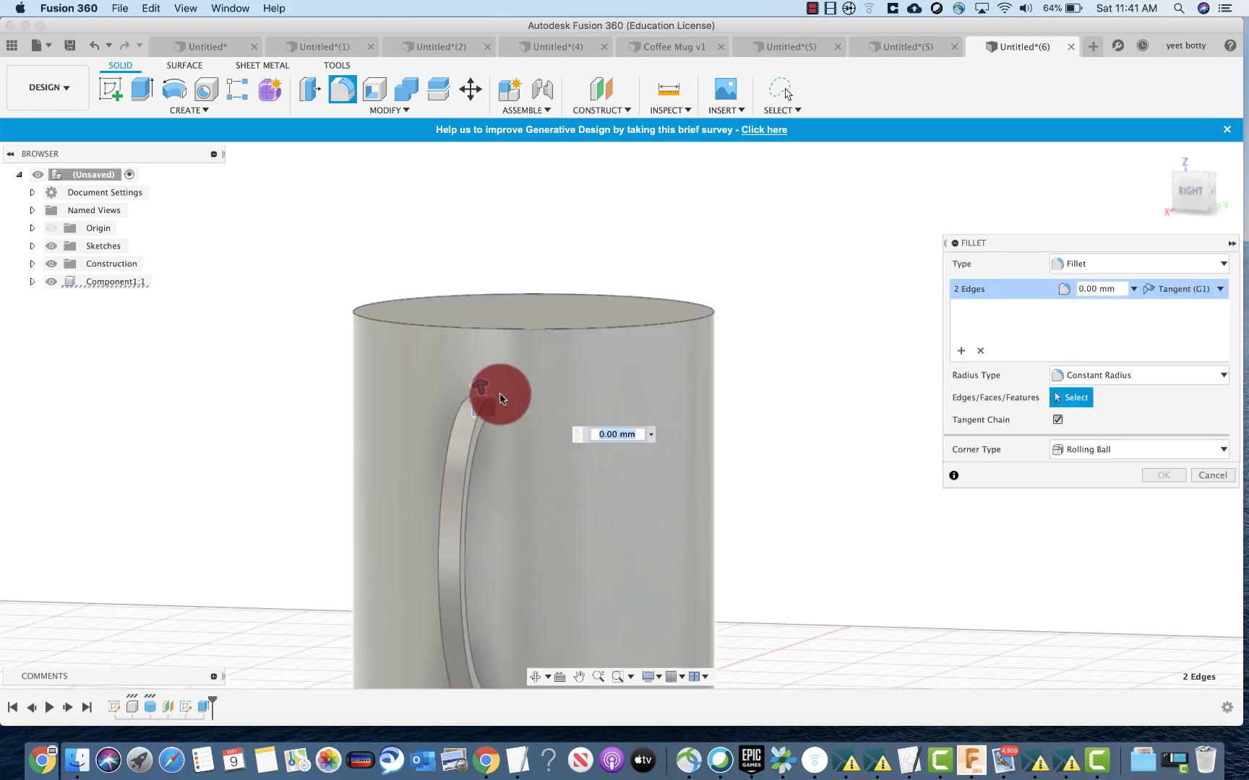
{"action": "left_click", "coordinate": [493, 417]}
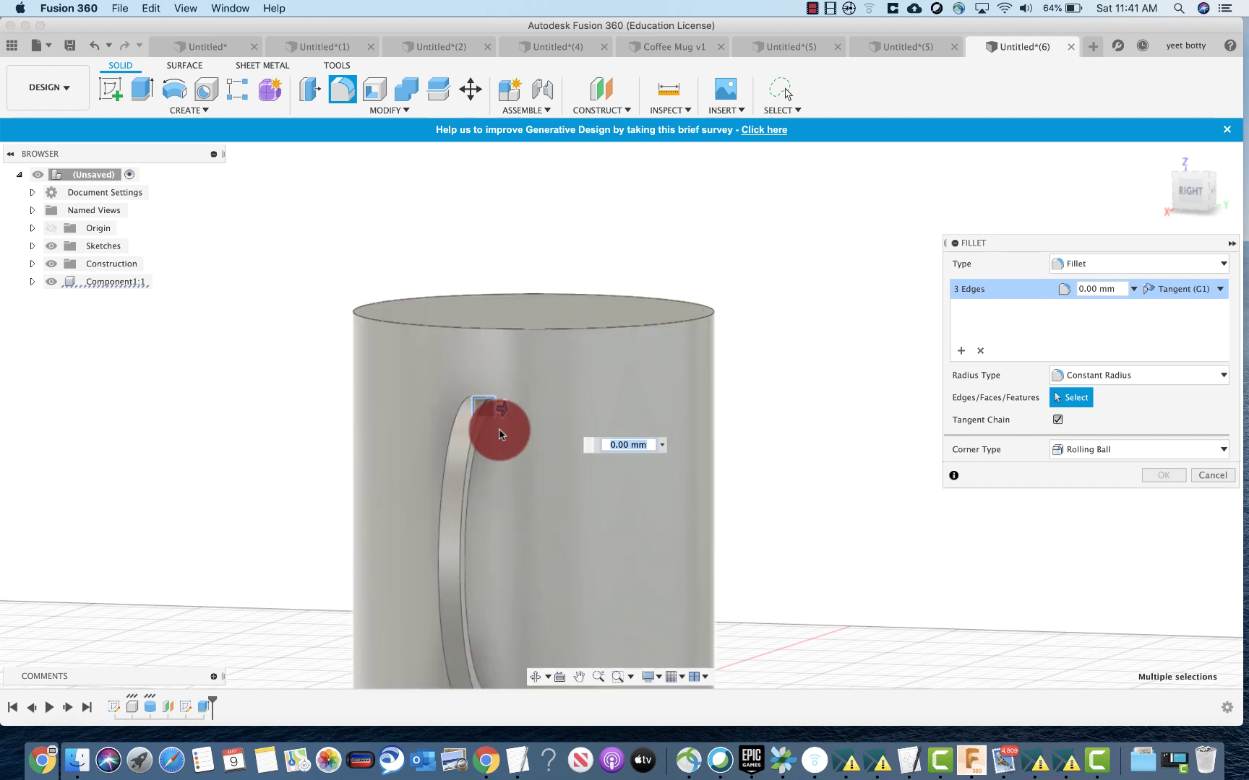
{"action": "scroll", "coordinate": [491, 418], "scroll_direction": "up", "scroll_amount": 5}
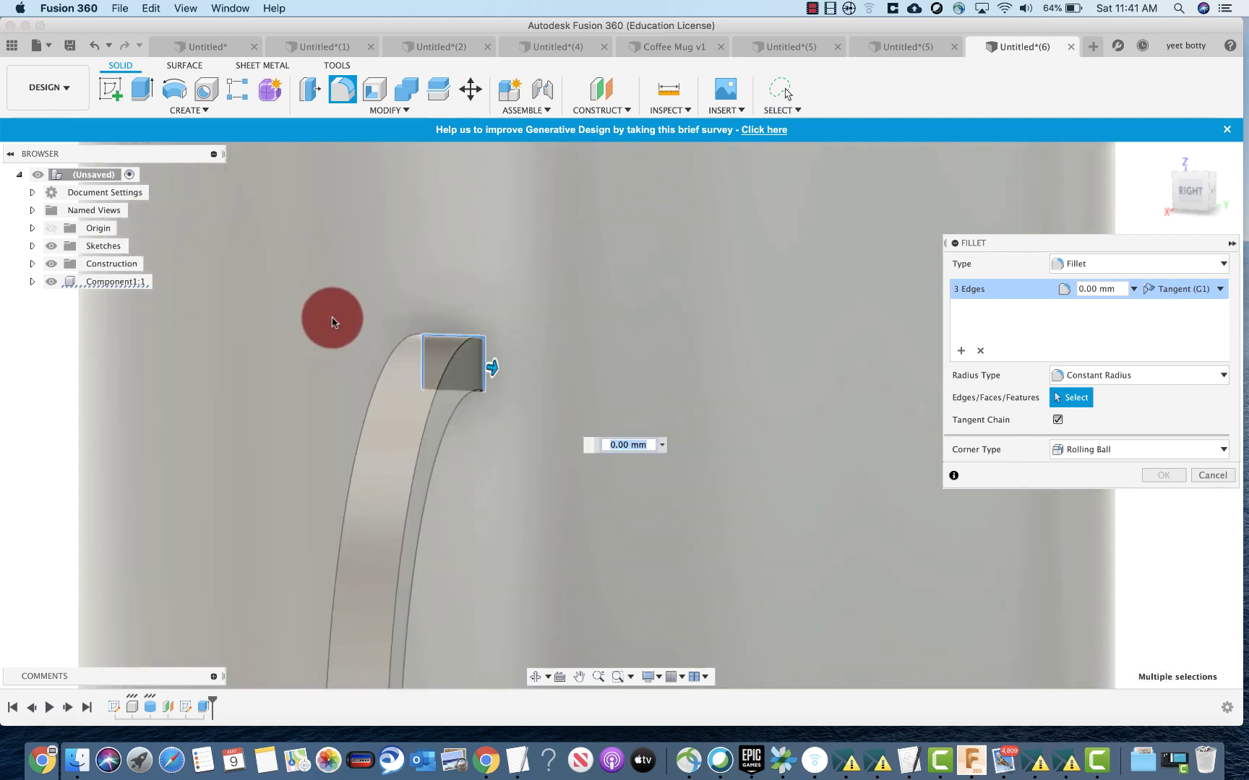
{"action": "middle_click_drag", "start_coordinate": [332, 318], "coordinate": [412, 318], "text": "shift"}
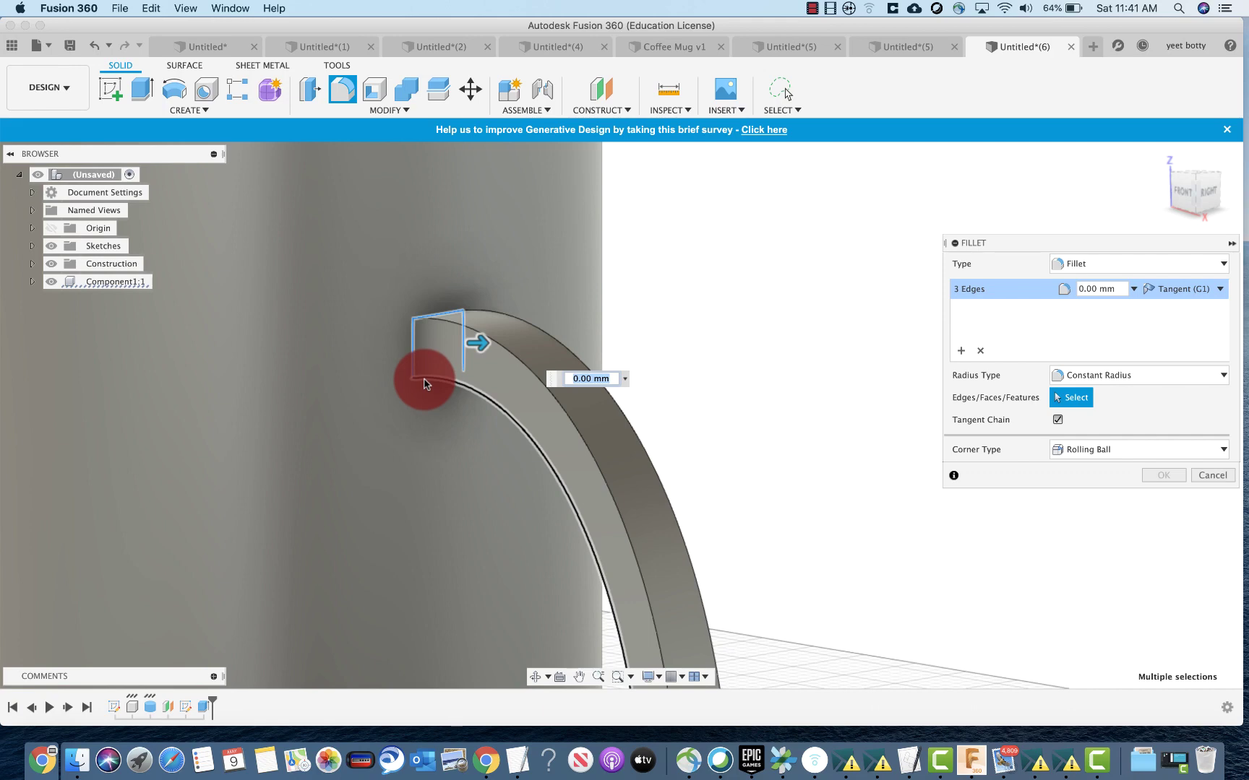
{"action": "middle_click_drag", "start_coordinate": [424, 383], "coordinate": [431, 411], "text": "shift"}
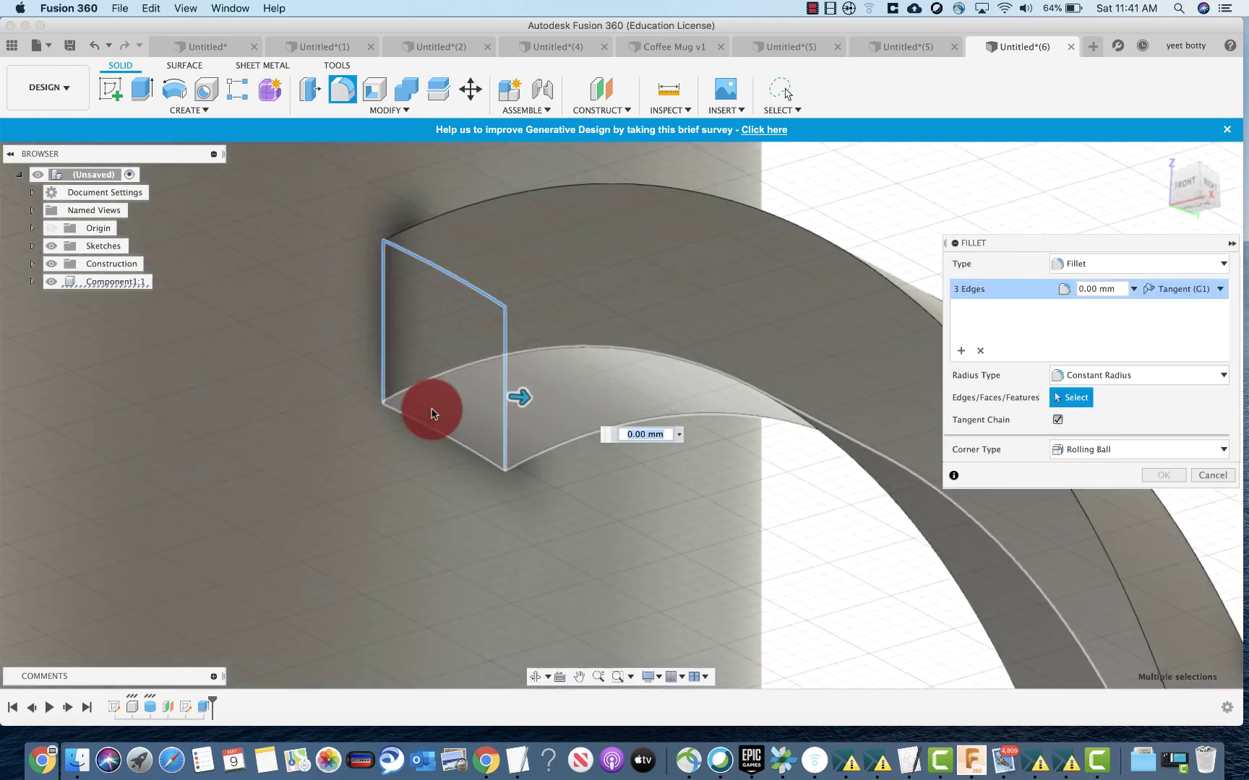
{"action": "left_click", "coordinate": [434, 429]}
{"action": "scroll", "coordinate": [437, 423], "scroll_direction": "down", "scroll_amount": 4}
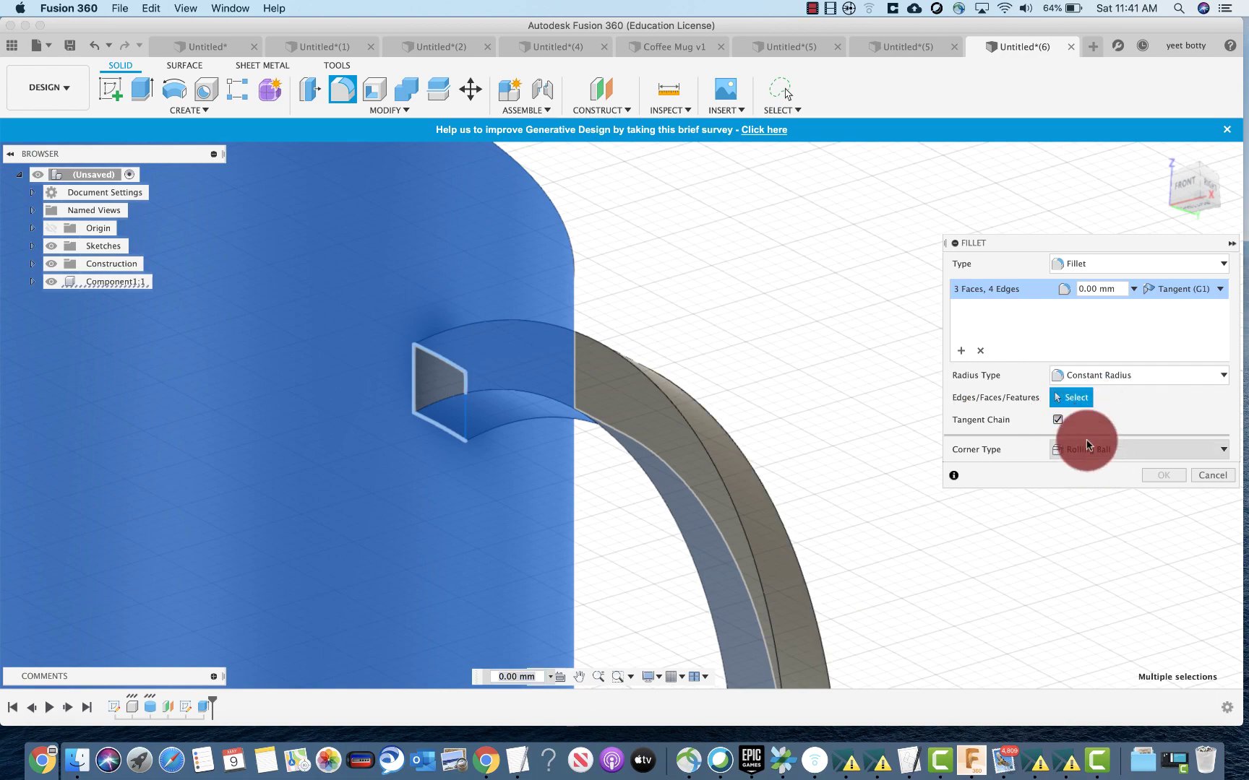
{"action": "left_click", "coordinate": [1228, 477]}
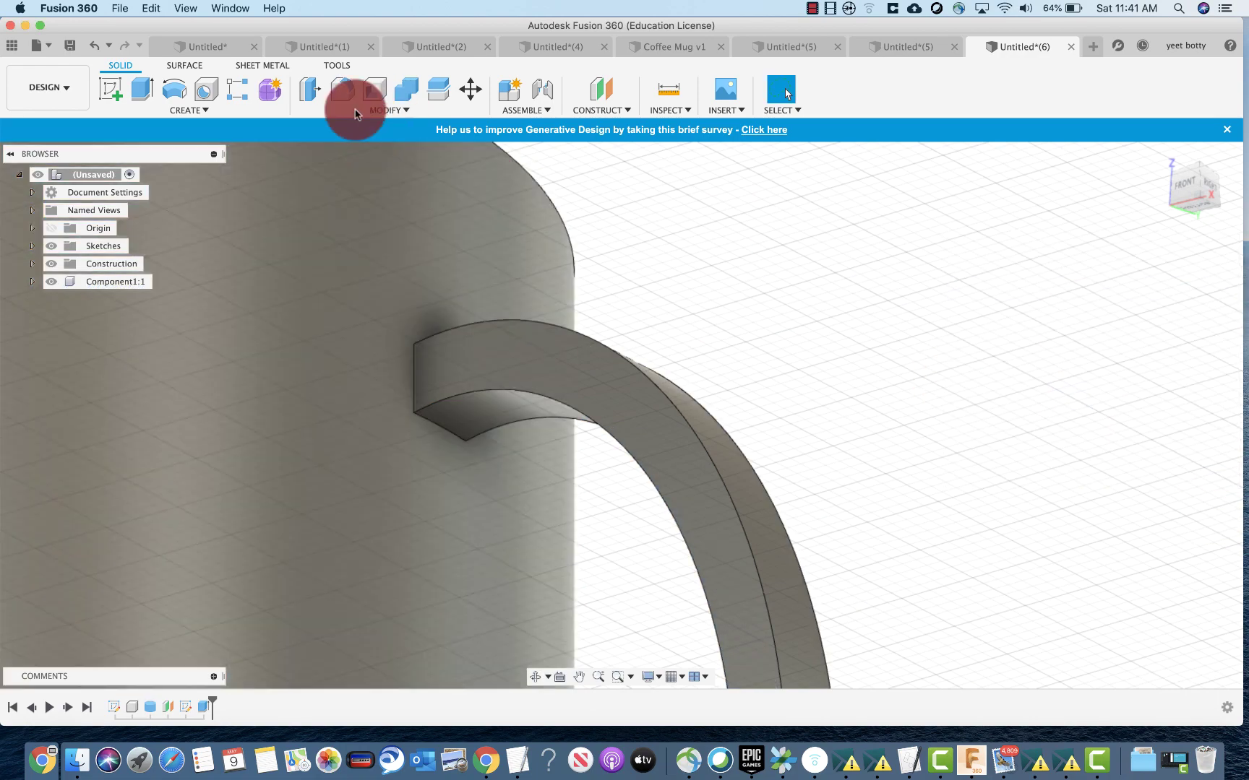
Step: Fillet the four edges where the handle's upper end meets the mug wall with a 2.5 mm radius
{"action": "left_click", "coordinate": [343, 91]}
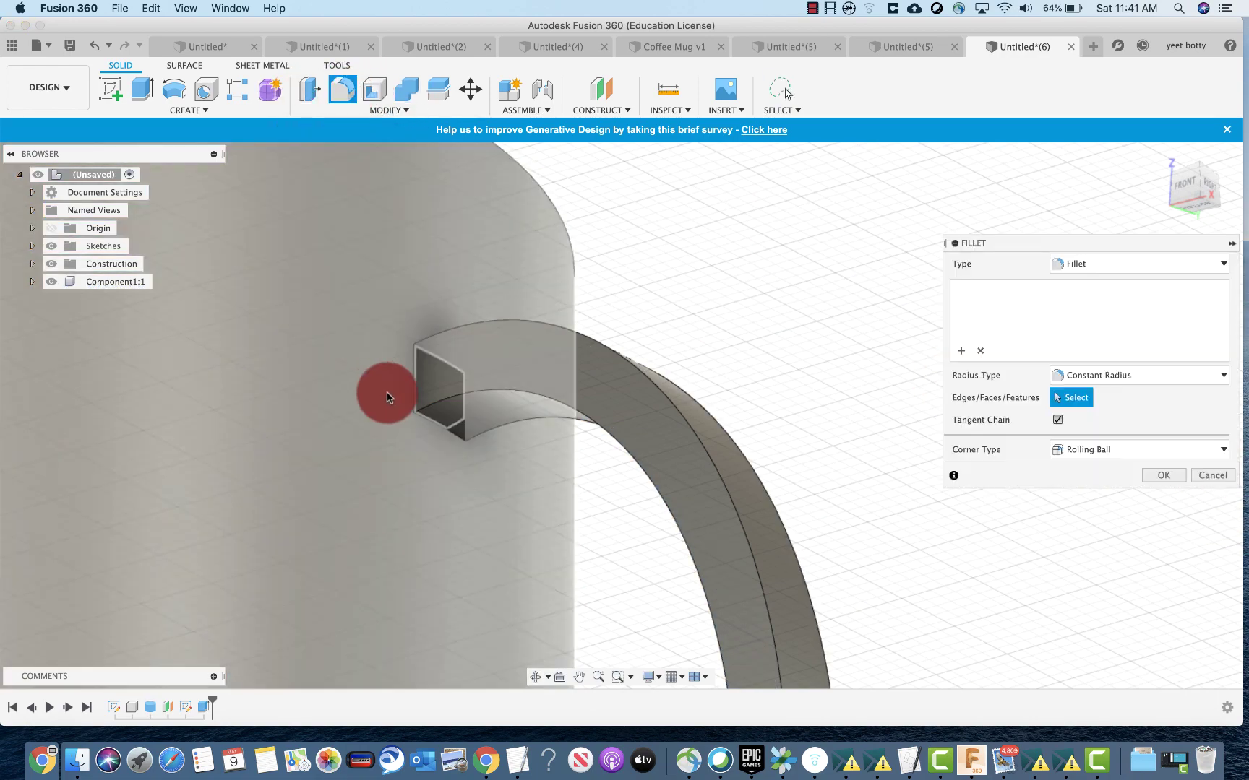
{"action": "left_click", "coordinate": [413, 424]}
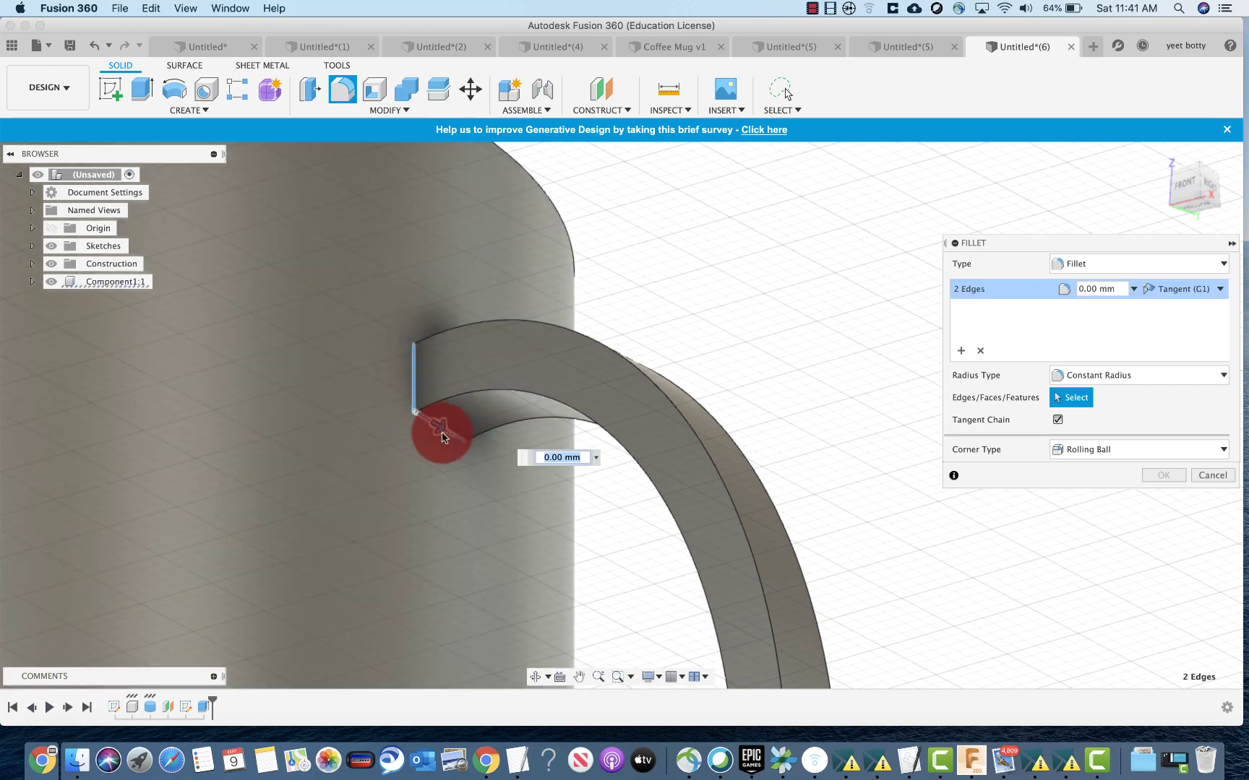
{"action": "middle_click_drag", "start_coordinate": [442, 437], "coordinate": [822, 350], "text": "shift"}
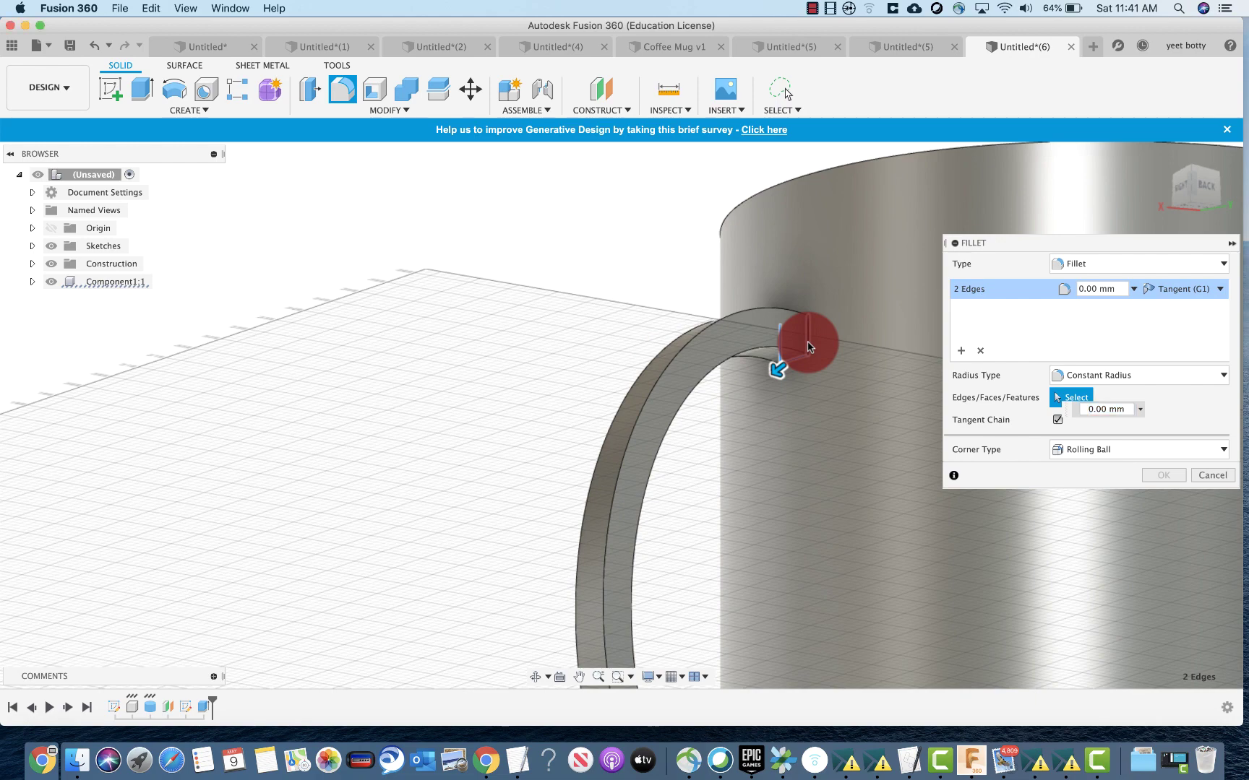
{"action": "left_click", "coordinate": [808, 346]}
{"action": "middle_click_drag", "start_coordinate": [543, 259], "coordinate": [555, 327], "text": "shift"}
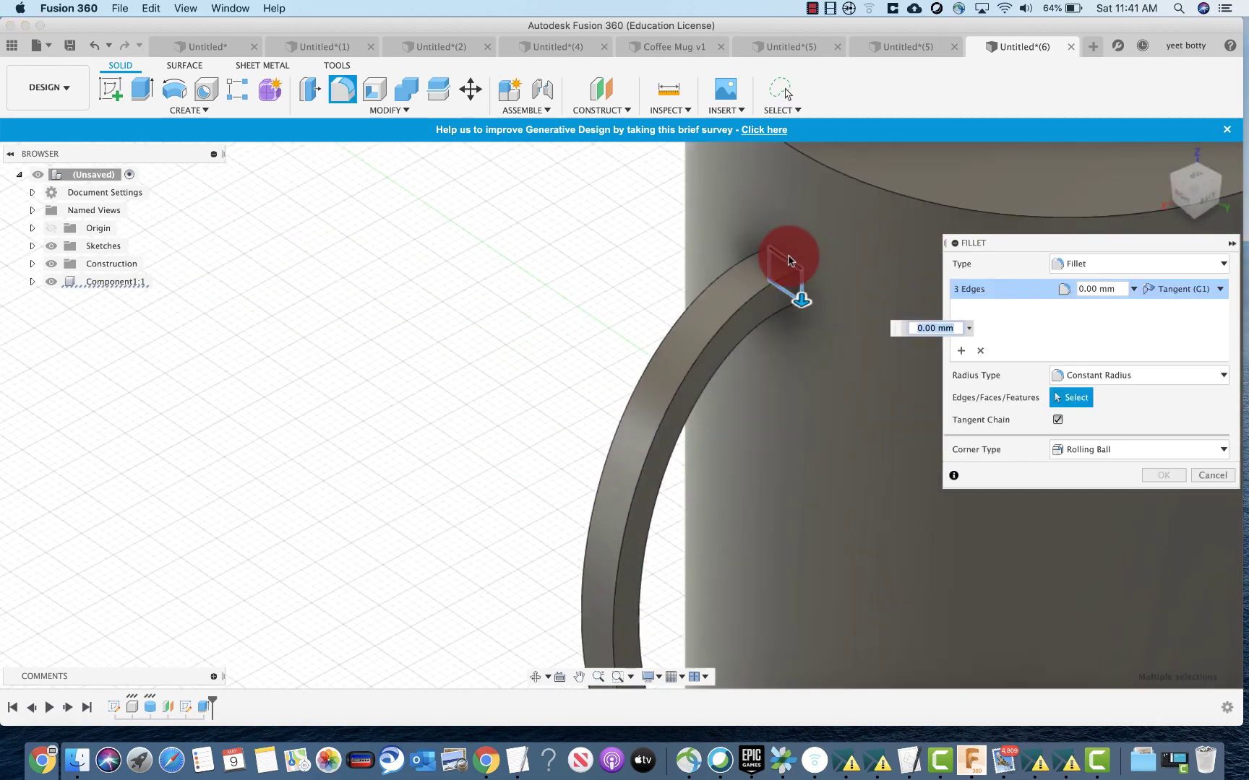
{"action": "left_click", "coordinate": [777, 259]}
{"action": "left_click", "coordinate": [1048, 337]}
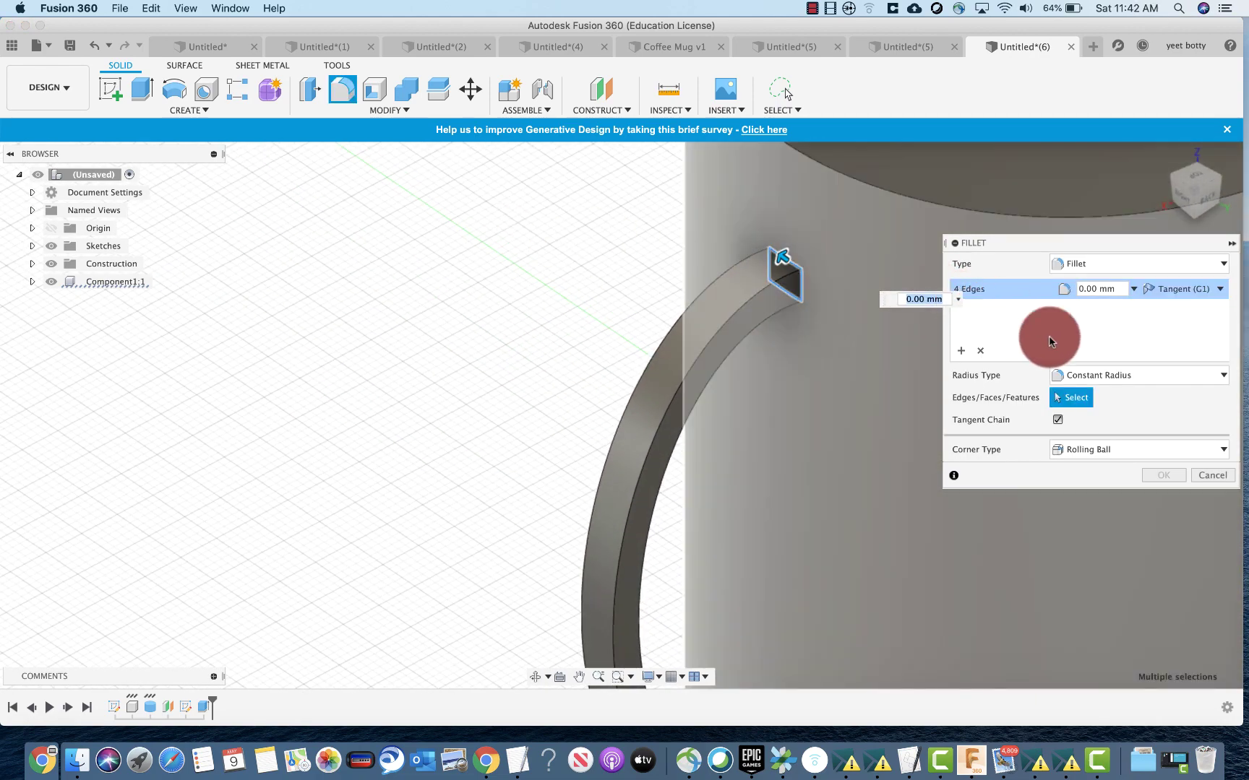
{"action": "type", "text": "2.5"}
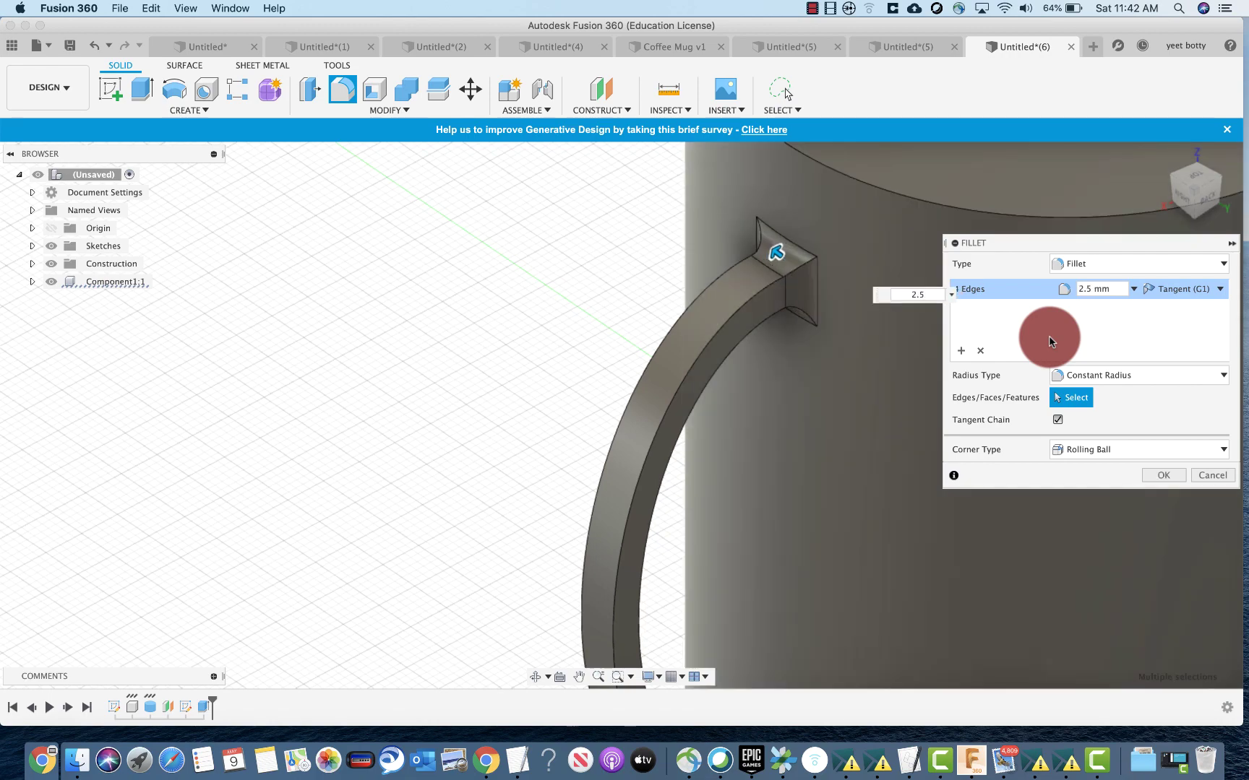
{"action": "left_click", "coordinate": [1159, 475]}
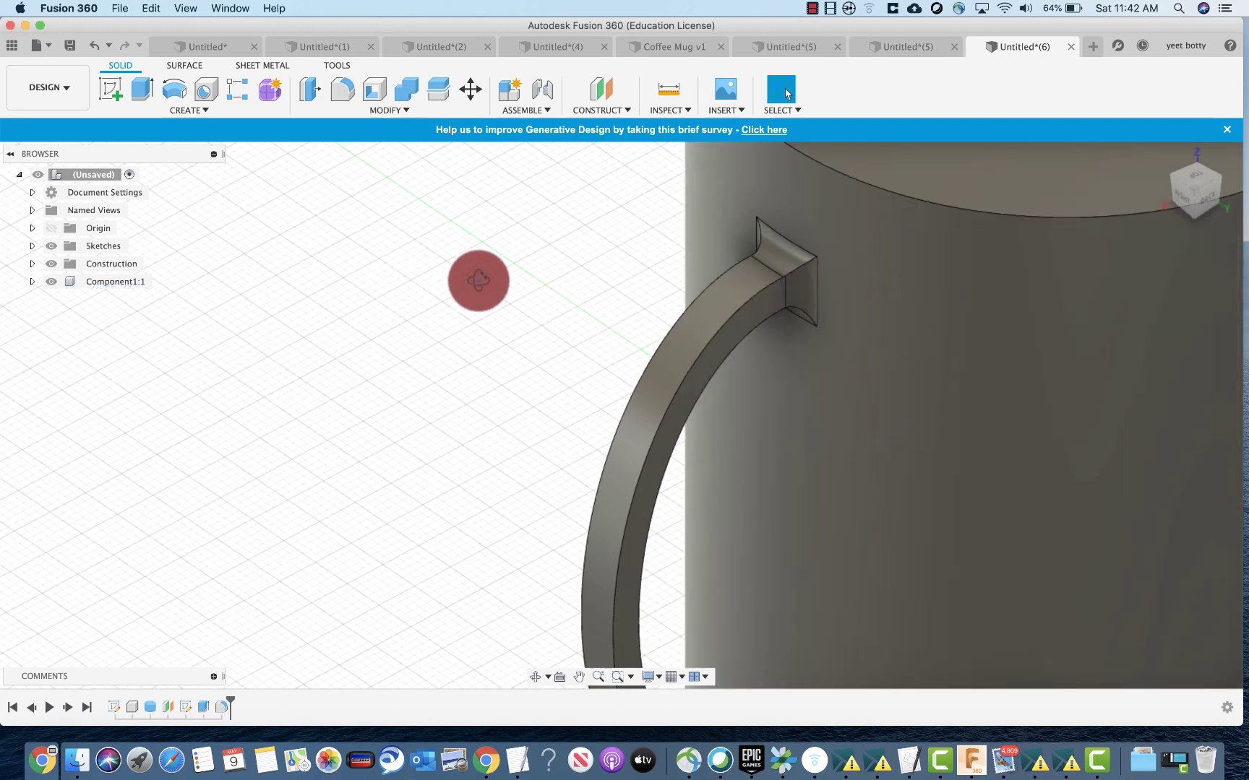
Step: Fillet the four edges of the handle's lower joint with the mug wall at a 2.5 mm radius
{"action": "middle_click_drag", "start_coordinate": [479, 279], "coordinate": [354, 454], "text": "shift"}
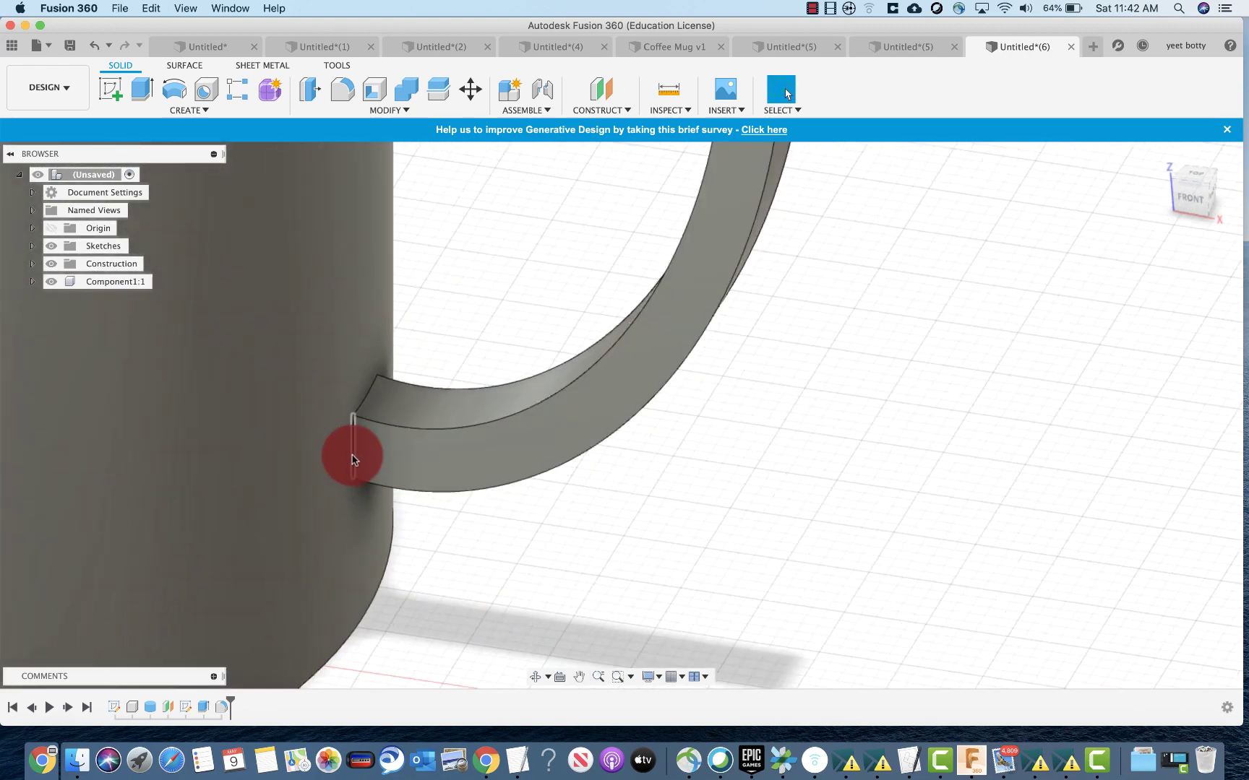
{"action": "key", "text": "f"}
{"action": "left_click", "coordinate": [357, 427]}
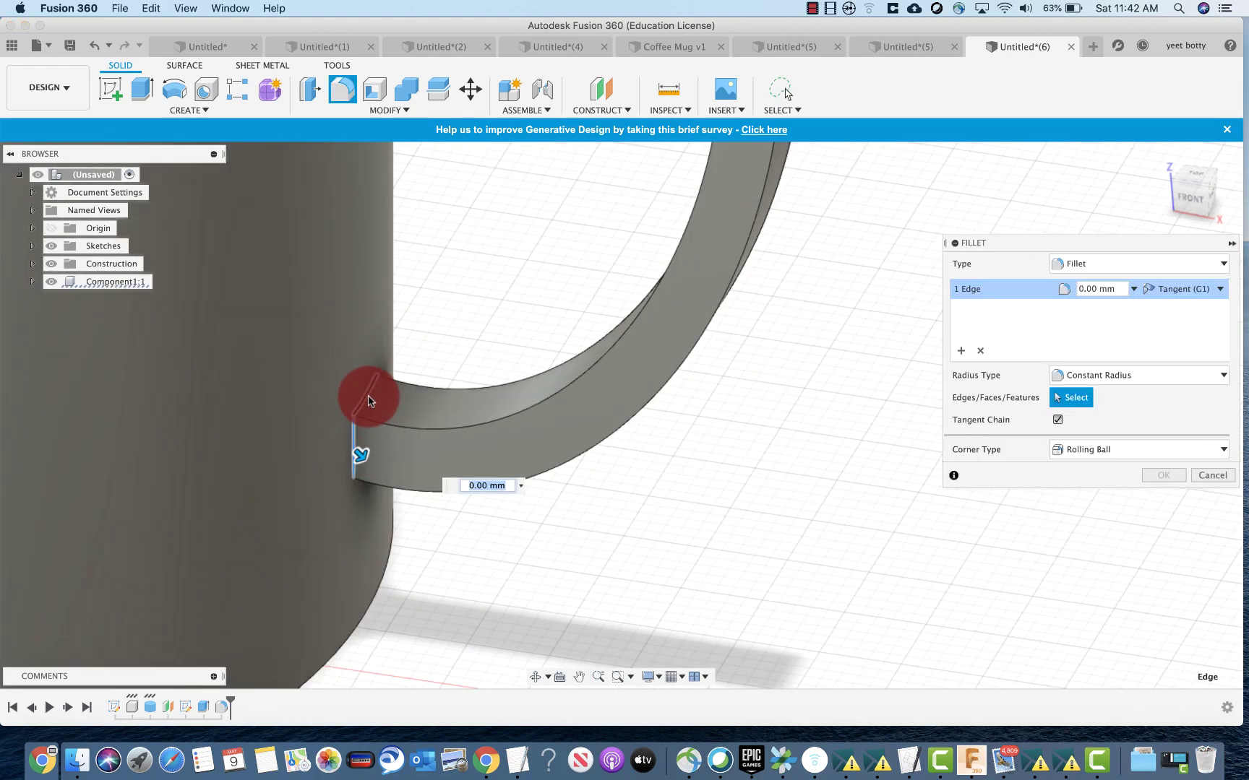
{"action": "left_click", "coordinate": [362, 398]}
{"action": "middle_click_drag", "start_coordinate": [708, 479], "coordinate": [613, 602], "text": "shift"}
{"action": "left_click", "coordinate": [612, 602]}
{"action": "middle_click_drag", "start_coordinate": [831, 607], "coordinate": [728, 614], "text": "shift"}
{"action": "left_click", "coordinate": [685, 627]}
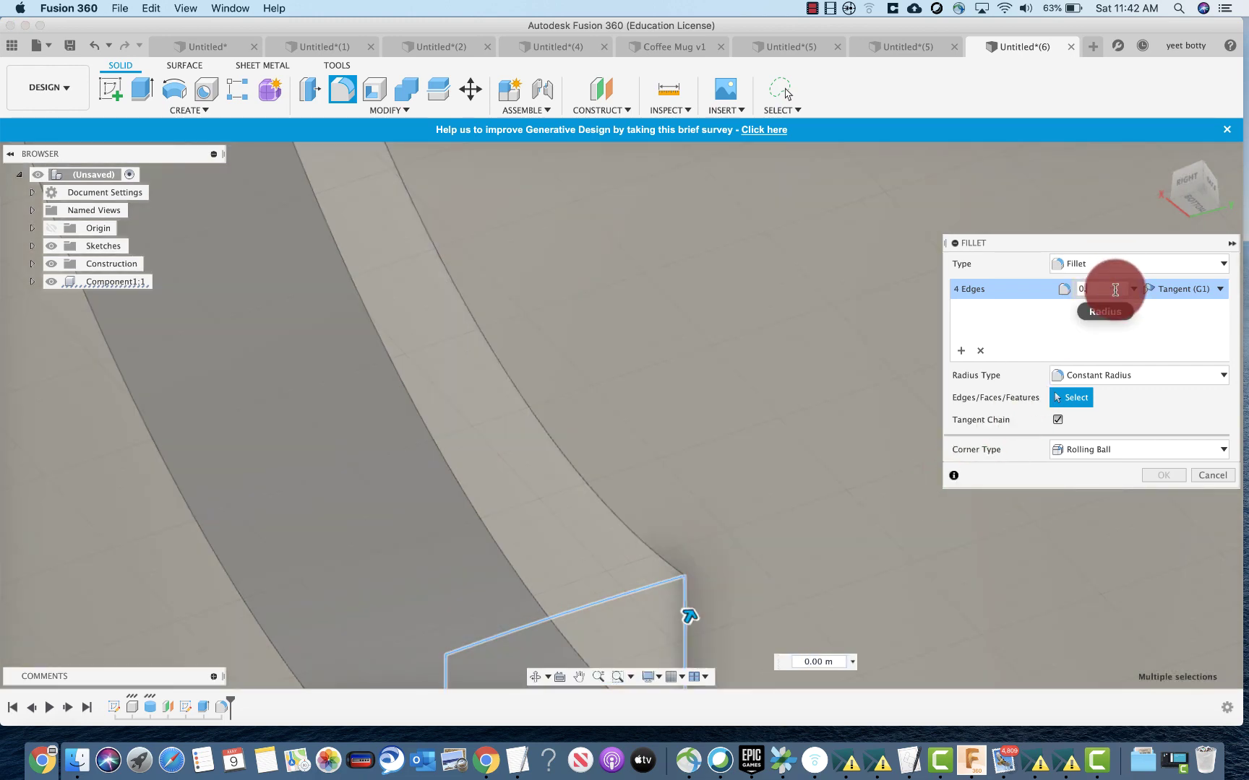
{"action": "type", "text": ".5"}
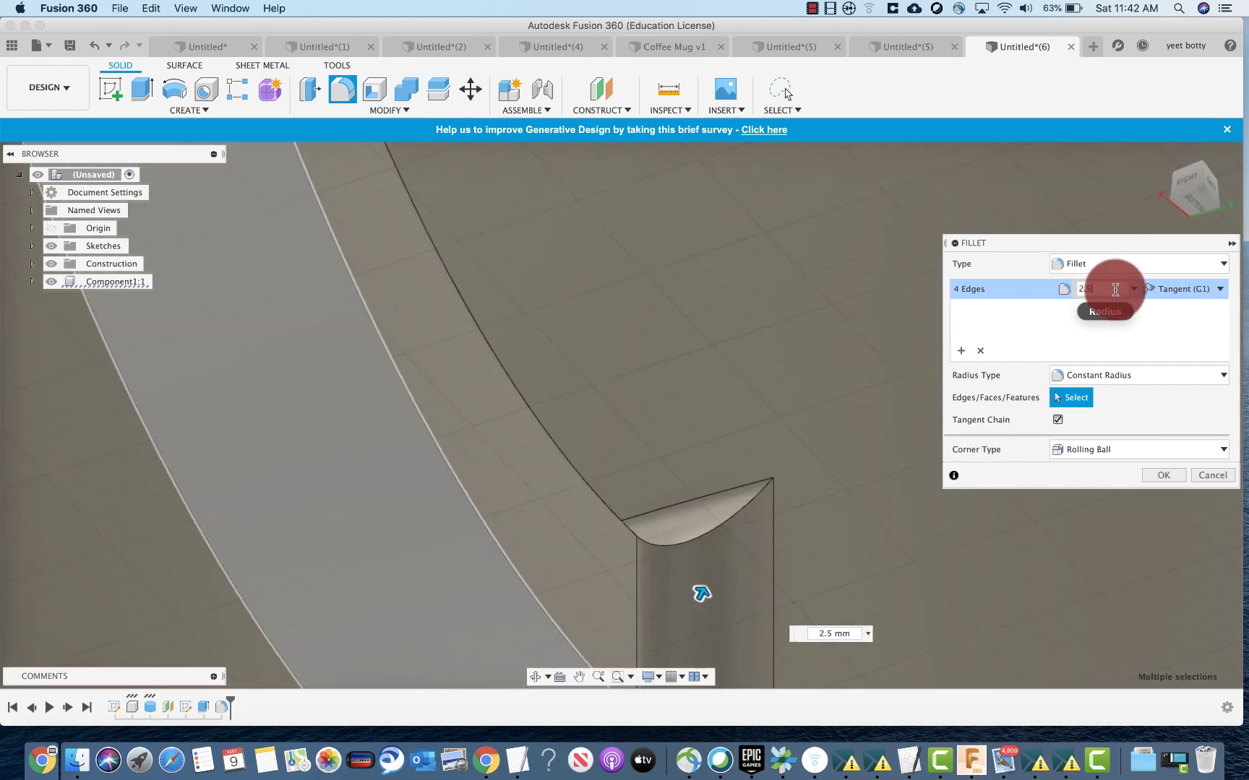
{"action": "left_click", "coordinate": [1144, 481]}
Step: Examine the mug and both filleted handle joints from the front and at an angle
{"action": "scroll", "coordinate": [878, 440], "scroll_direction": "down", "scroll_amount": 6}
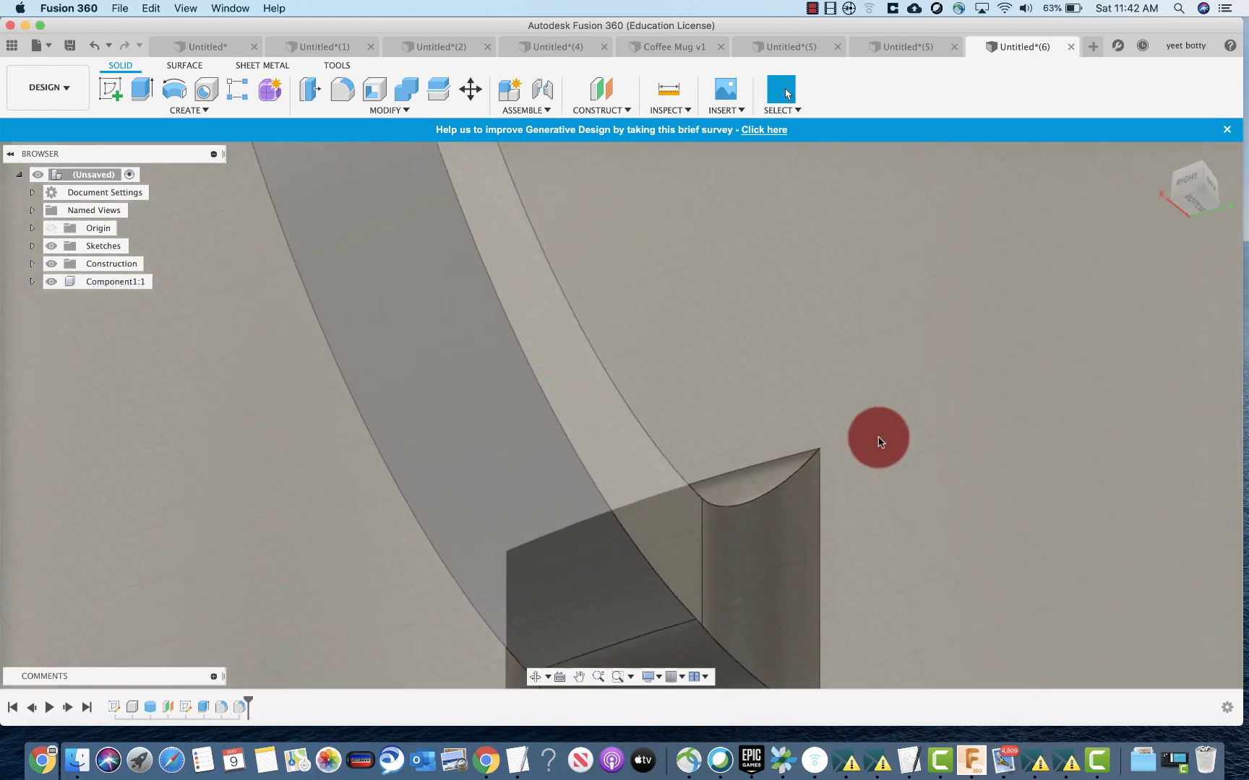
{"action": "mouse_move", "coordinate": [860, 378]}
{"action": "middle_mouse_down"}
{"action": "mouse_move", "coordinate": [897, 384]}
{"action": "mouse_move", "coordinate": [991, 447]}
{"action": "middle_mouse_up"}
{"action": "scroll", "coordinate": [990, 442], "scroll_direction": "down", "scroll_amount": 7}
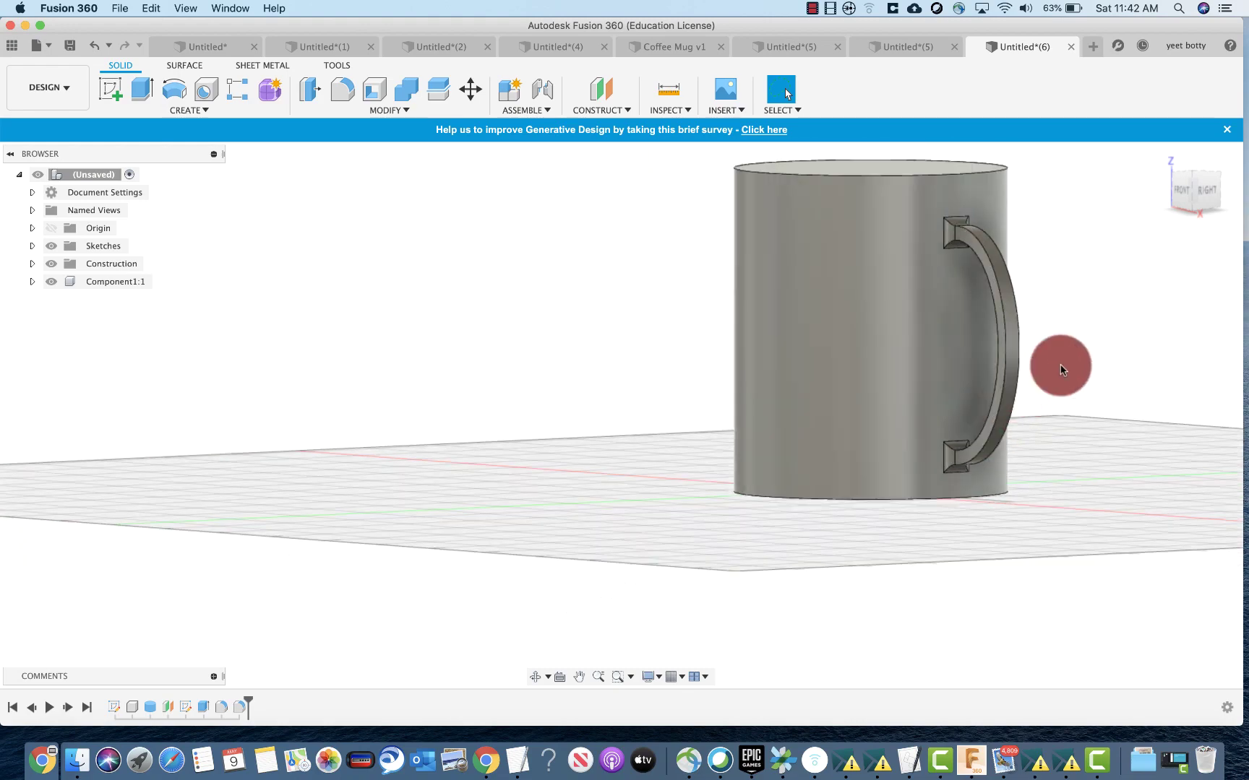
{"action": "middle_click_drag", "start_coordinate": [1077, 349], "coordinate": [785, 516]}
{"action": "scroll", "coordinate": [785, 517], "scroll_direction": "up", "scroll_amount": 2}
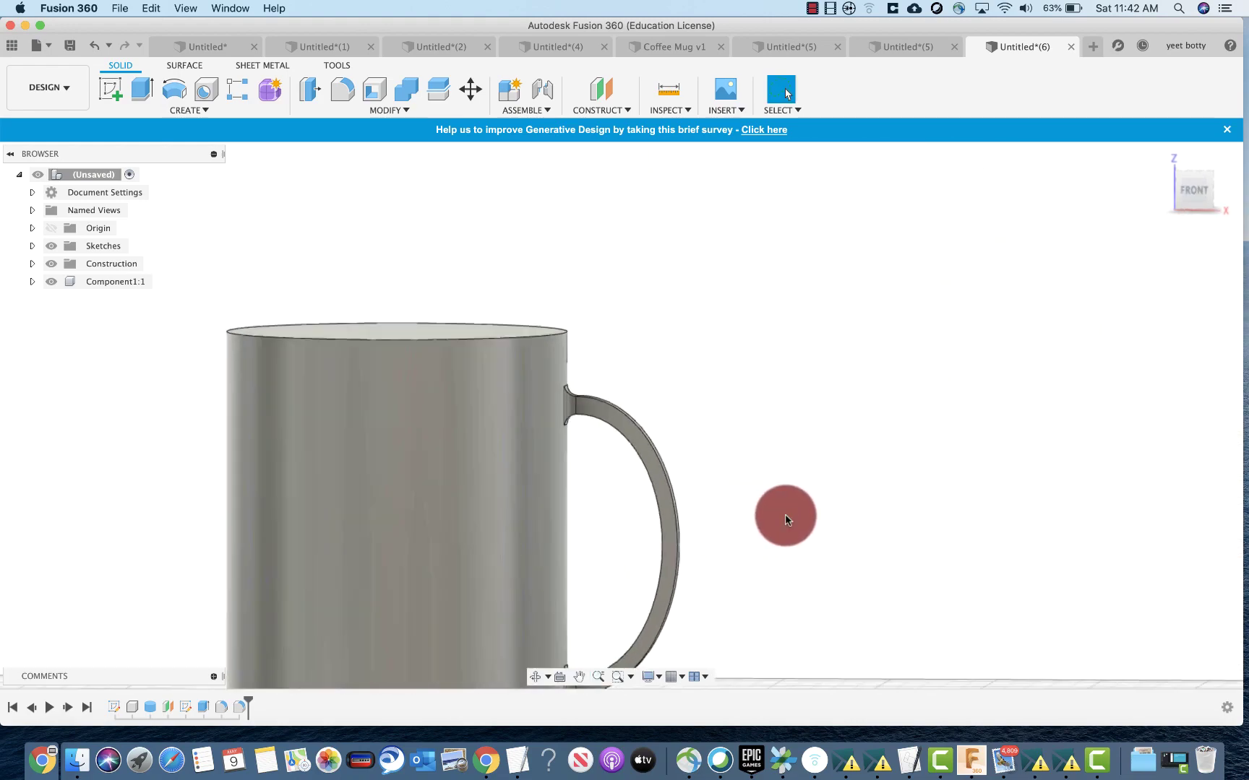
{"action": "scroll", "coordinate": [785, 517], "scroll_direction": "down", "scroll_amount": 4}
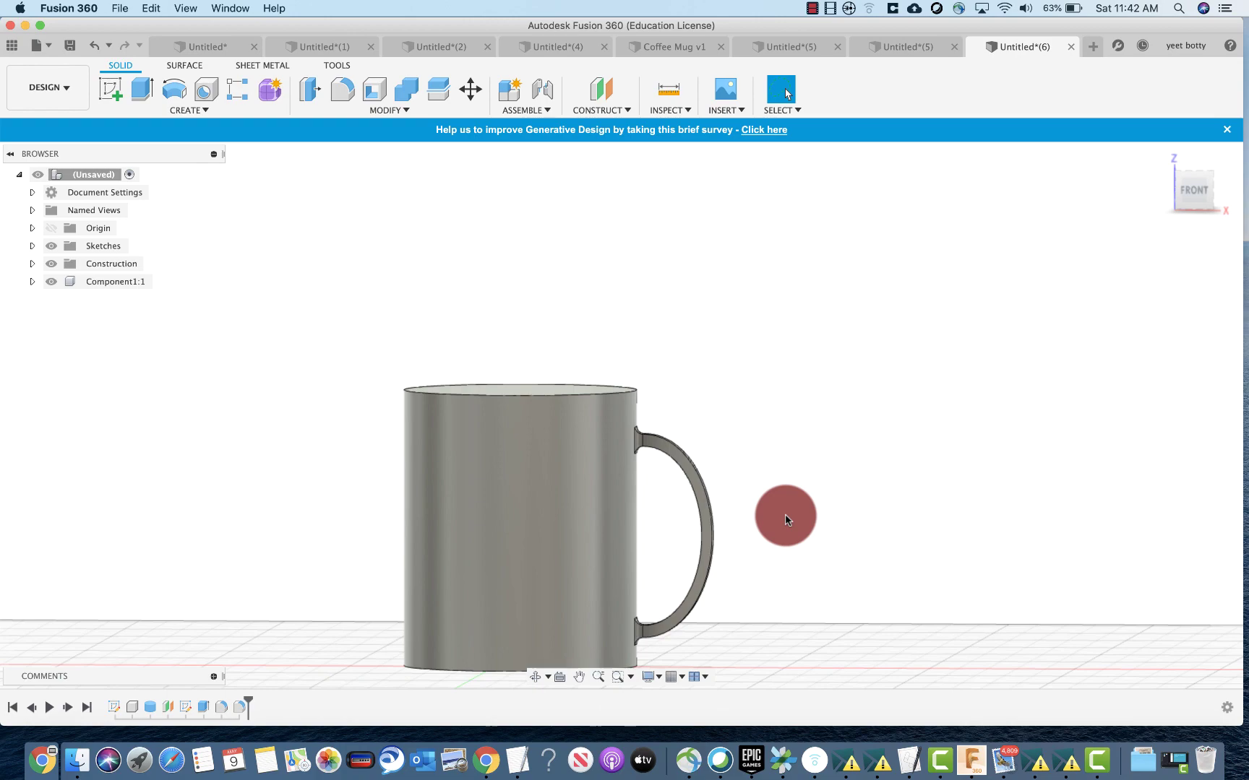
{"action": "scroll", "coordinate": [785, 516], "scroll_direction": "up", "scroll_amount": 3}
{"action": "middle_click_drag", "start_coordinate": [789, 496], "coordinate": [719, 461], "text": "shift"}
{"action": "scroll", "coordinate": [764, 481], "scroll_direction": "up", "scroll_amount": 2}
{"action": "scroll", "coordinate": [764, 483], "scroll_direction": "down", "scroll_amount": 4}
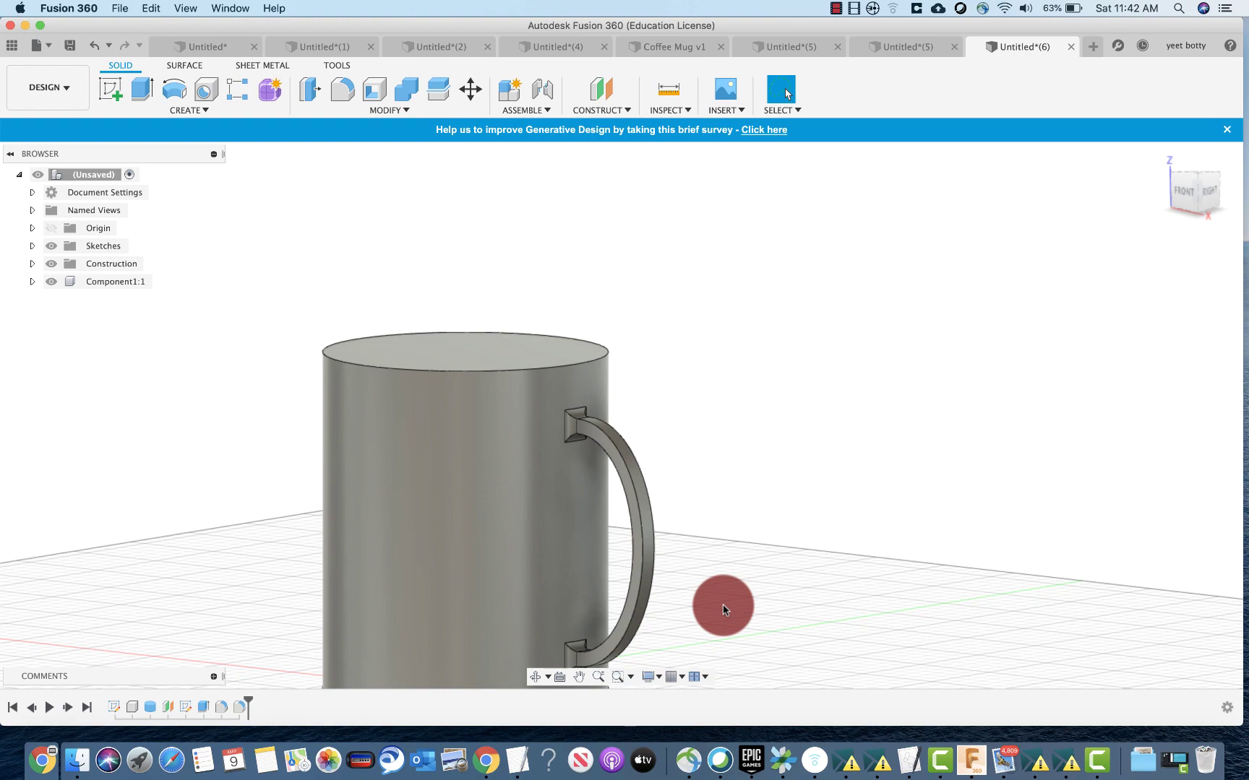
{"action": "middle_click_drag", "start_coordinate": [723, 604], "coordinate": [681, 528], "text": "shift"}
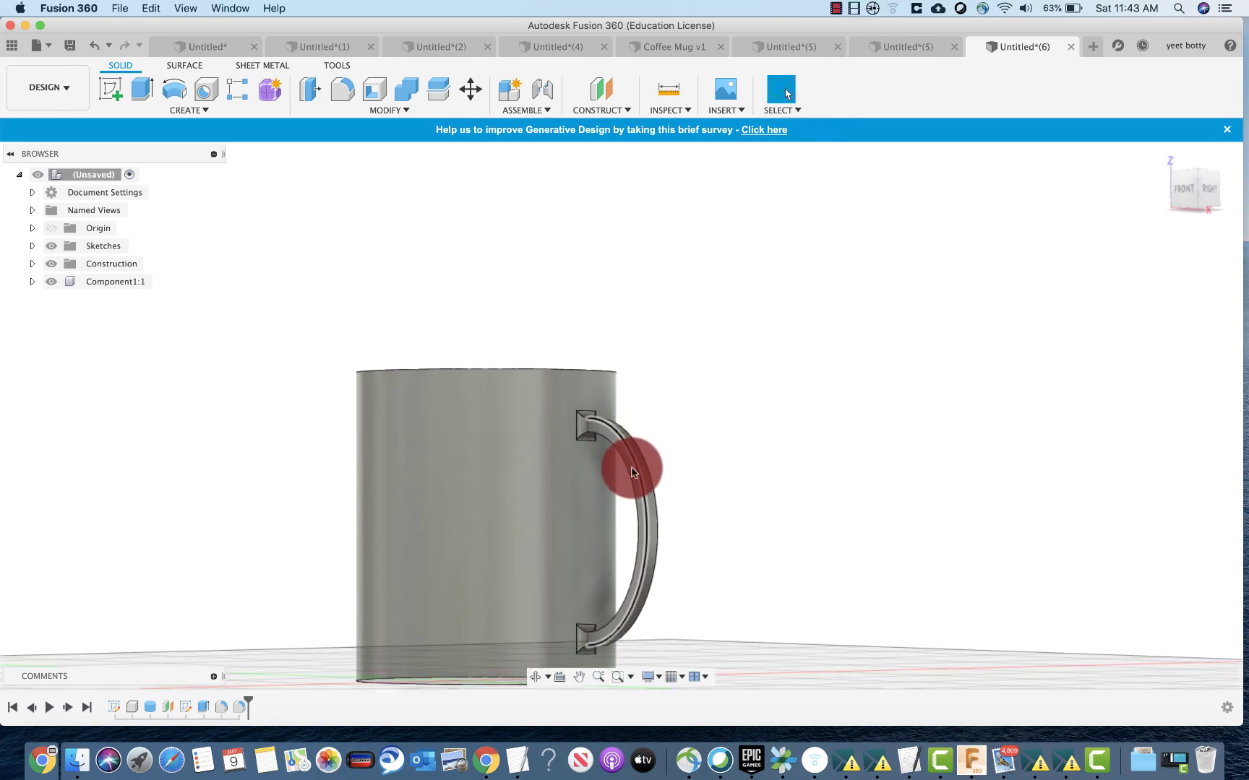
Step: Round the handle's two long outer edge chains with a 2.50 mm constant-radius fillet
{"action": "middle_click_drag", "start_coordinate": [775, 417], "coordinate": [761, 446], "text": "shift"}
{"action": "scroll", "coordinate": [760, 446], "scroll_direction": "up", "scroll_amount": 3}
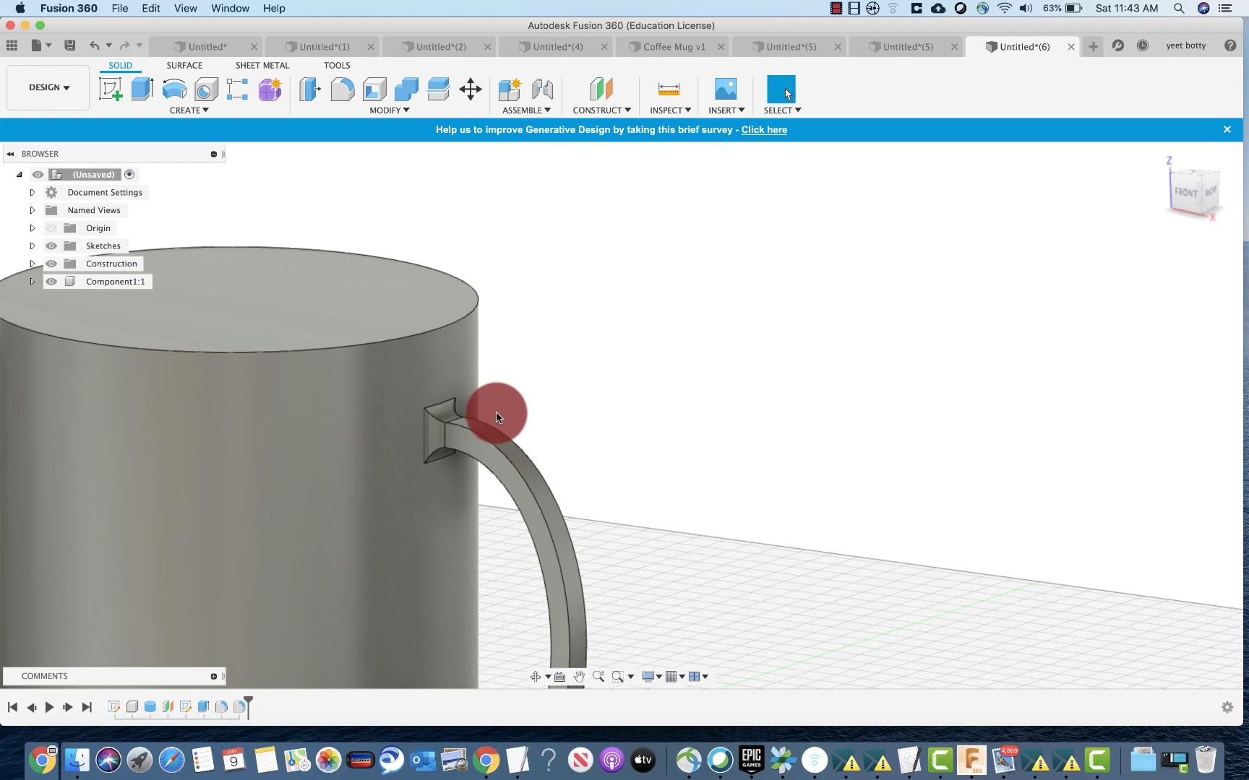
{"action": "key", "text": "f"}
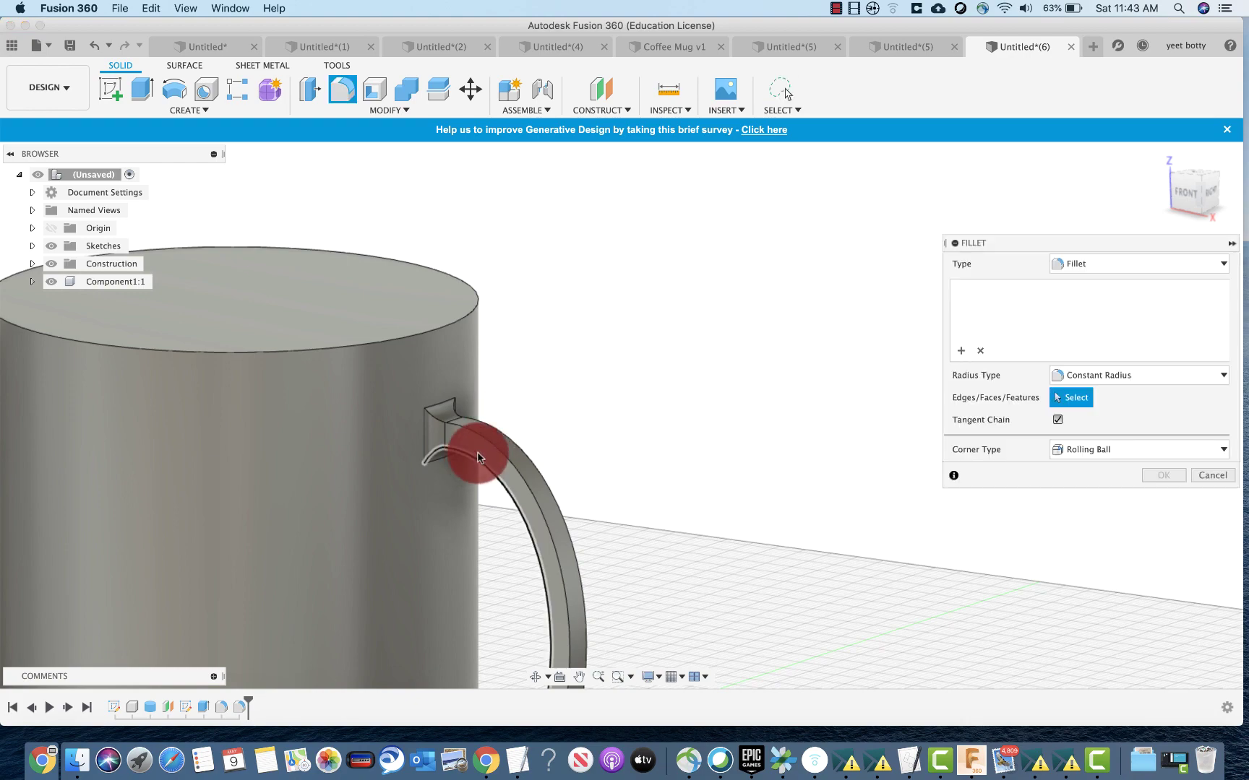
{"action": "mouse_move", "coordinate": [543, 451]}
{"action": "middle_mouse_down", "text": "shift"}
{"action": "mouse_move", "coordinate": [563, 449]}
{"action": "mouse_move", "coordinate": [530, 455]}
{"action": "middle_mouse_up", "text": "shift"}
{"action": "left_click", "coordinate": [543, 462]}
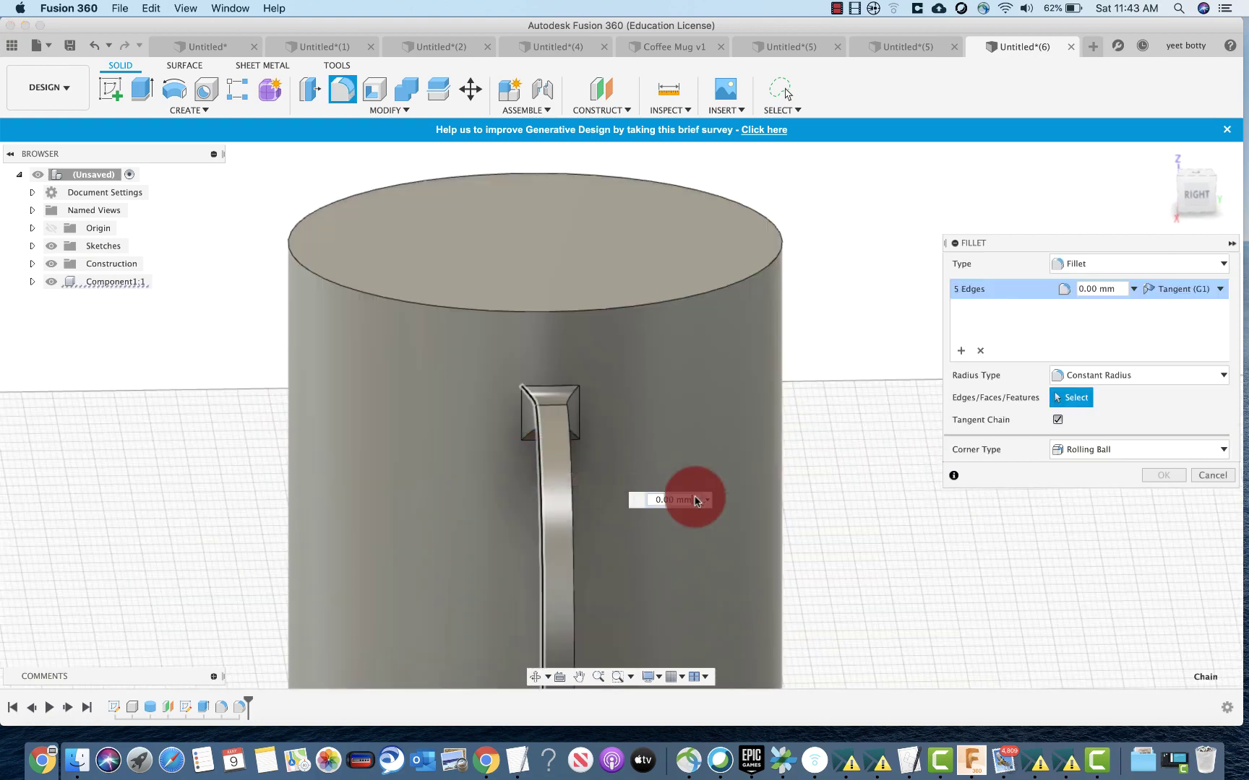
{"action": "scroll", "coordinate": [836, 500], "scroll_direction": "up", "scroll_amount": 2}
{"action": "scroll", "coordinate": [836, 500], "scroll_direction": "down", "scroll_amount": 3}
{"action": "left_click", "coordinate": [649, 529]}
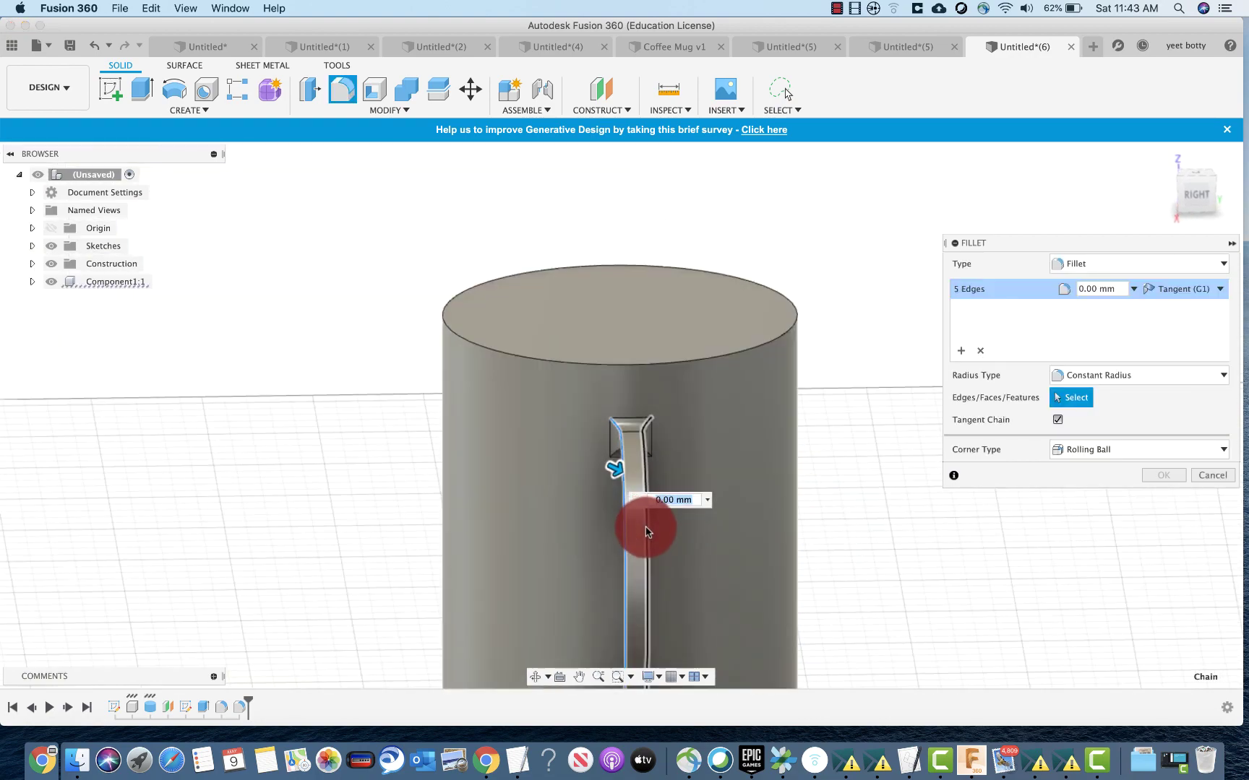
{"action": "scroll", "coordinate": [807, 511], "scroll_direction": "up", "scroll_amount": 2}
{"action": "scroll", "coordinate": [810, 507], "scroll_direction": "down", "scroll_amount": 3}
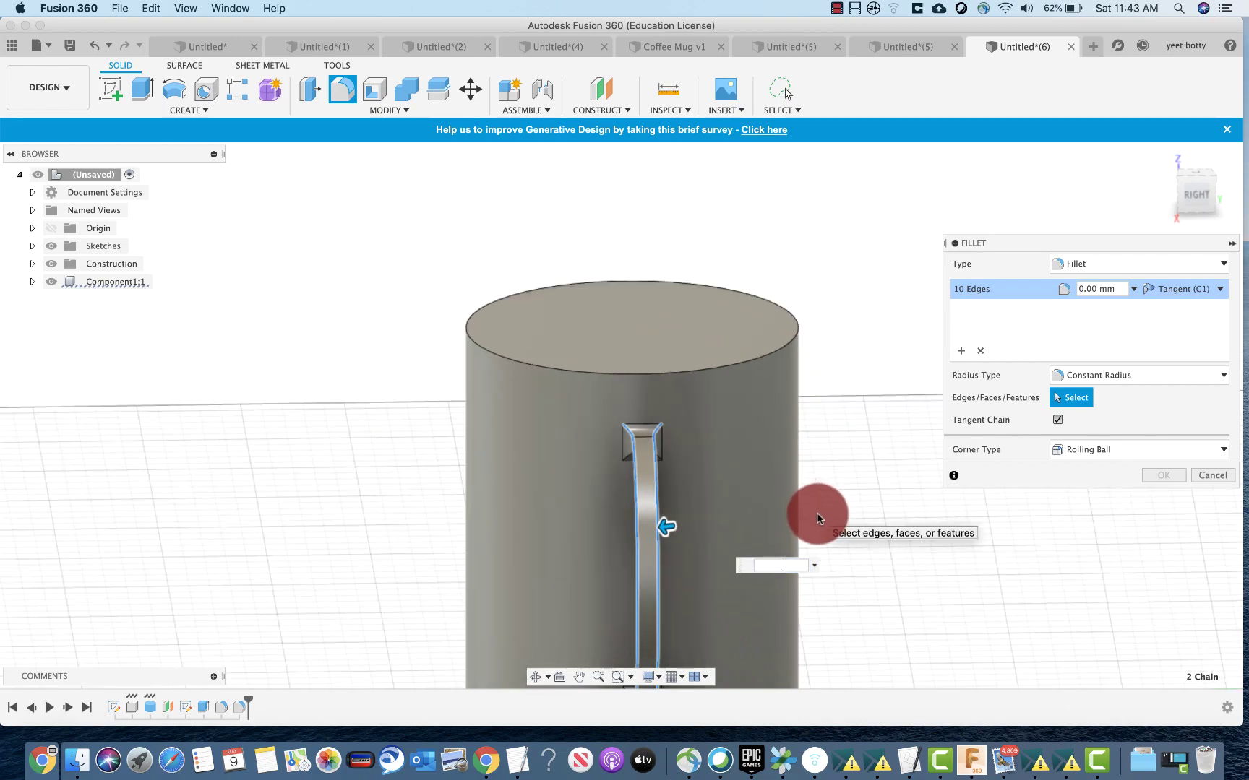
{"action": "left_click_drag", "start_coordinate": [665, 531], "coordinate": [679, 530]}
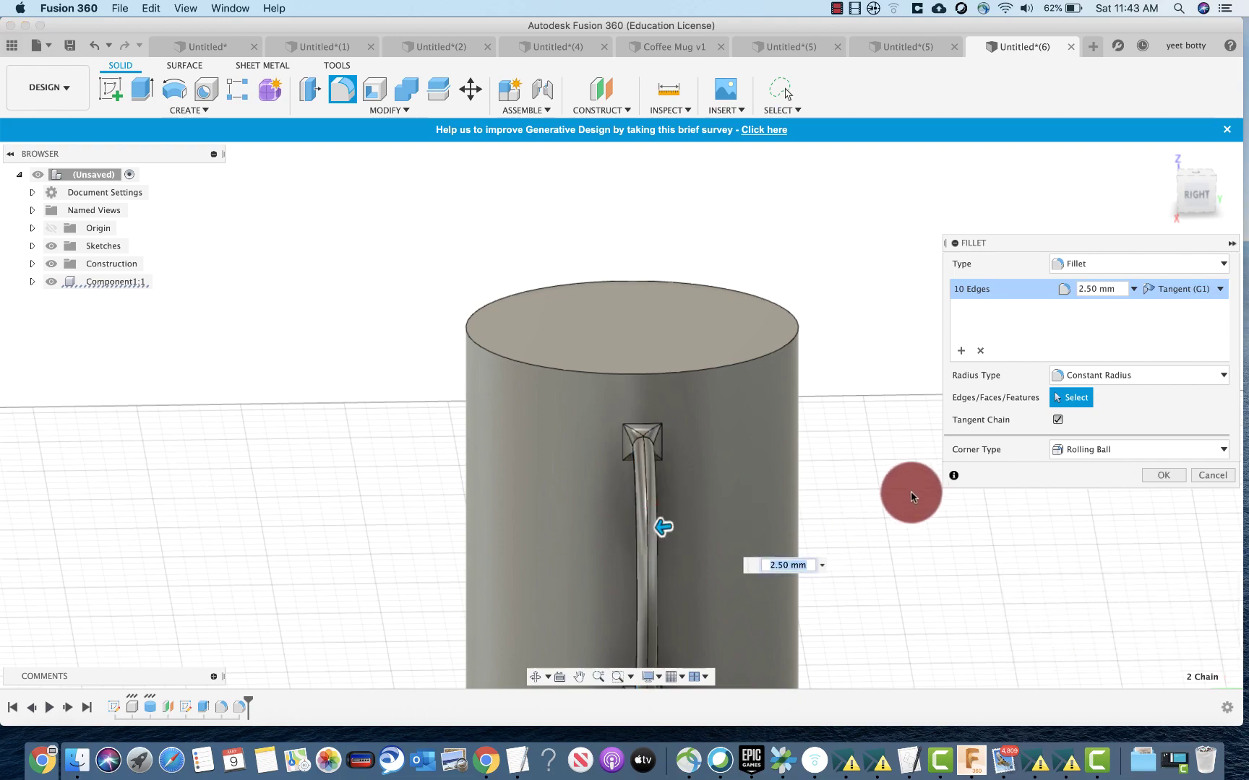
{"action": "middle_click_drag", "start_coordinate": [908, 493], "coordinate": [861, 510], "text": "shift"}
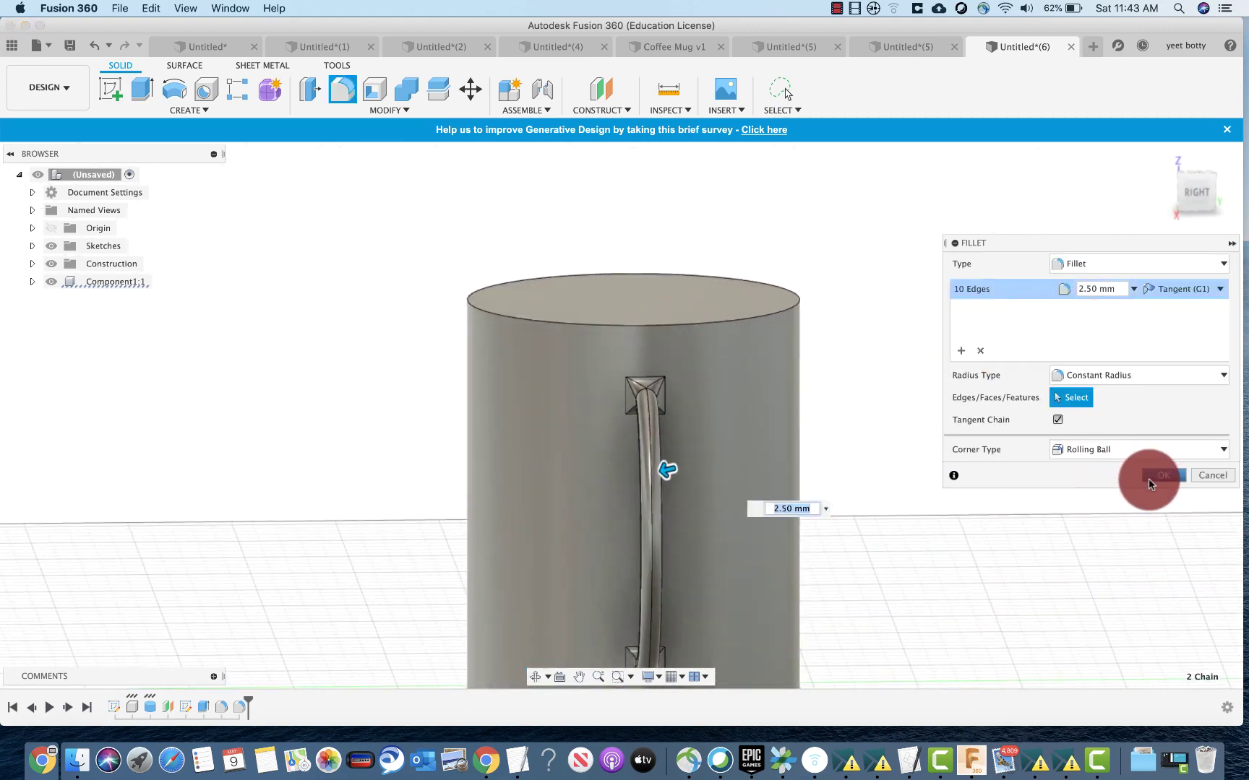
{"action": "left_click", "coordinate": [1152, 475]}
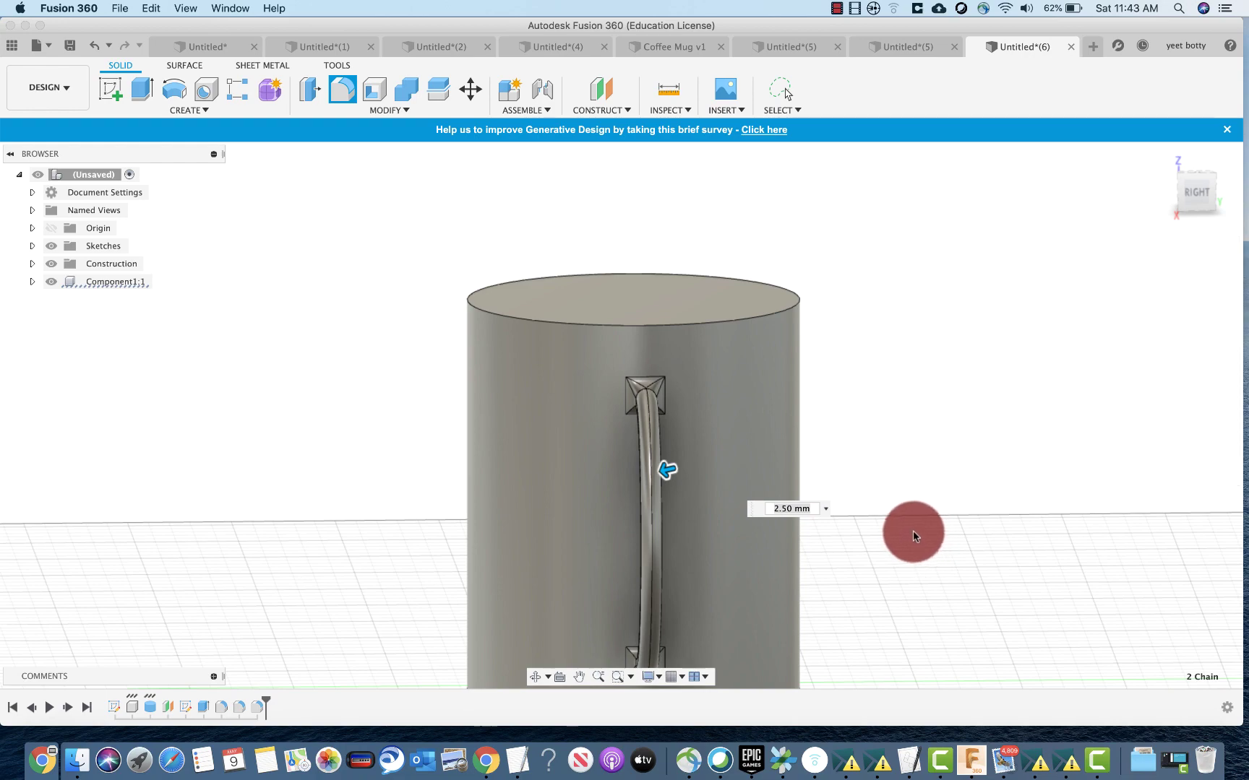
Step: Try to fillet the handle's two long inner edge chains with a 2.5 mm radius and with 2 mm
{"action": "middle_click_drag", "start_coordinate": [922, 427], "coordinate": [410, 499], "text": "shift"}
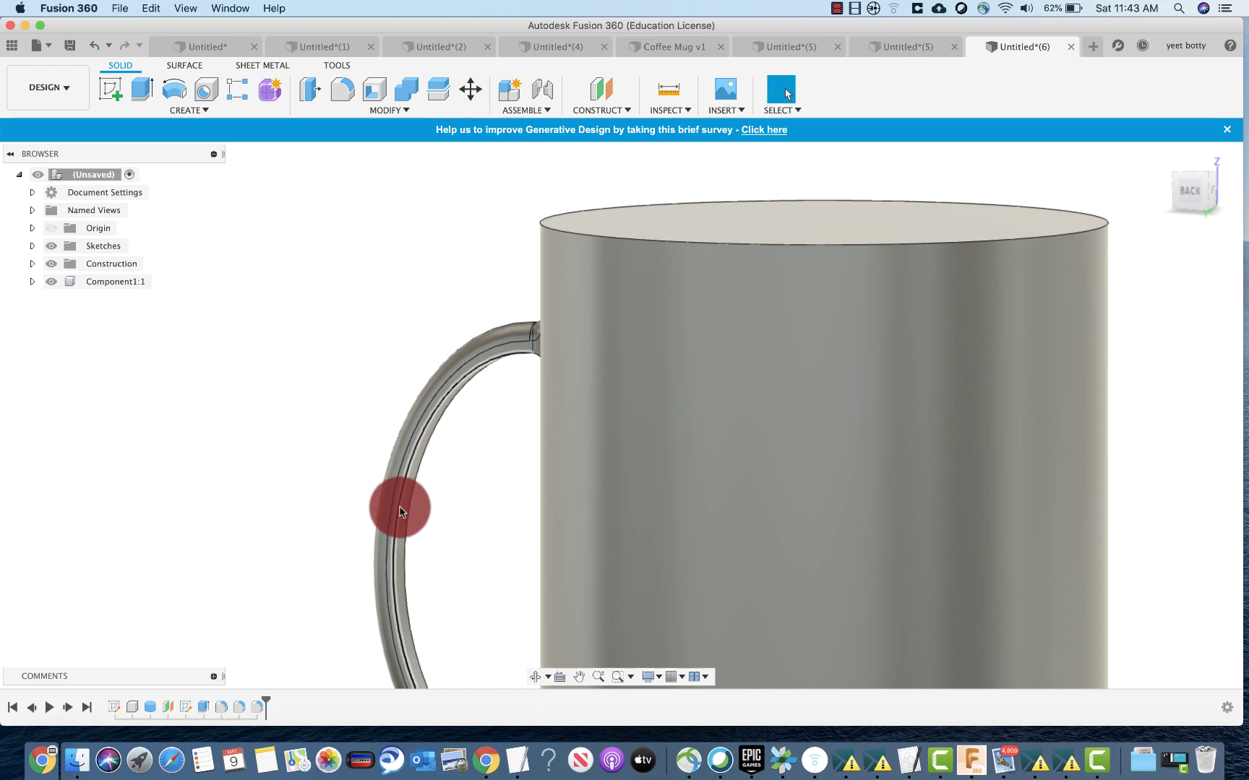
{"action": "key", "text": "f"}
{"action": "left_click", "coordinate": [402, 512]}
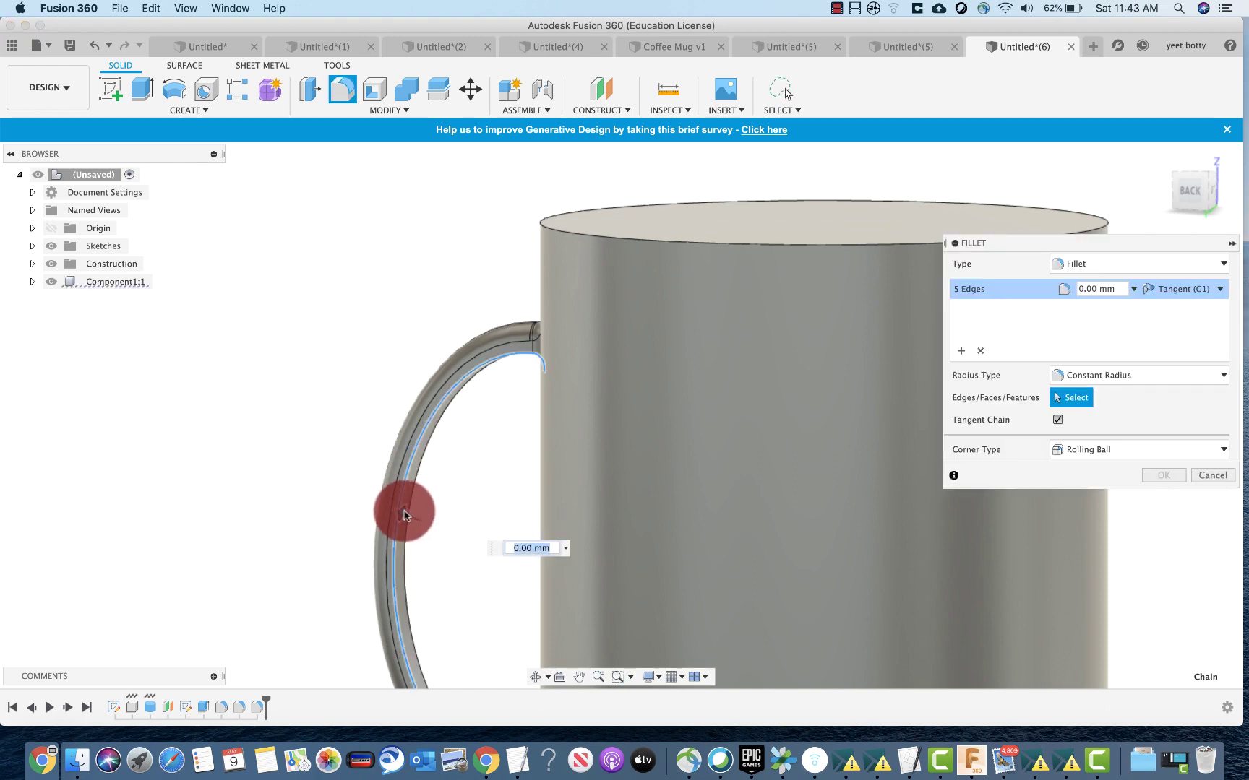
{"action": "left_click", "coordinate": [410, 502]}
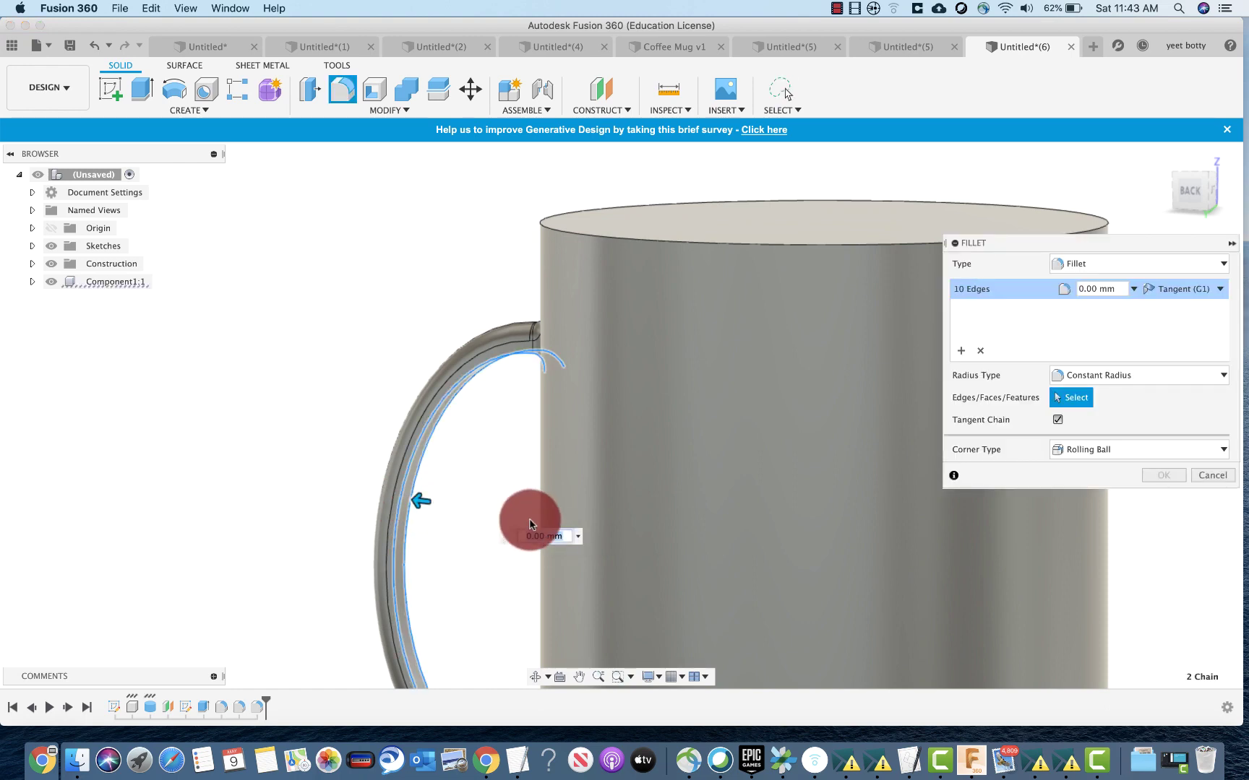
{"action": "type", "text": "2.5"}
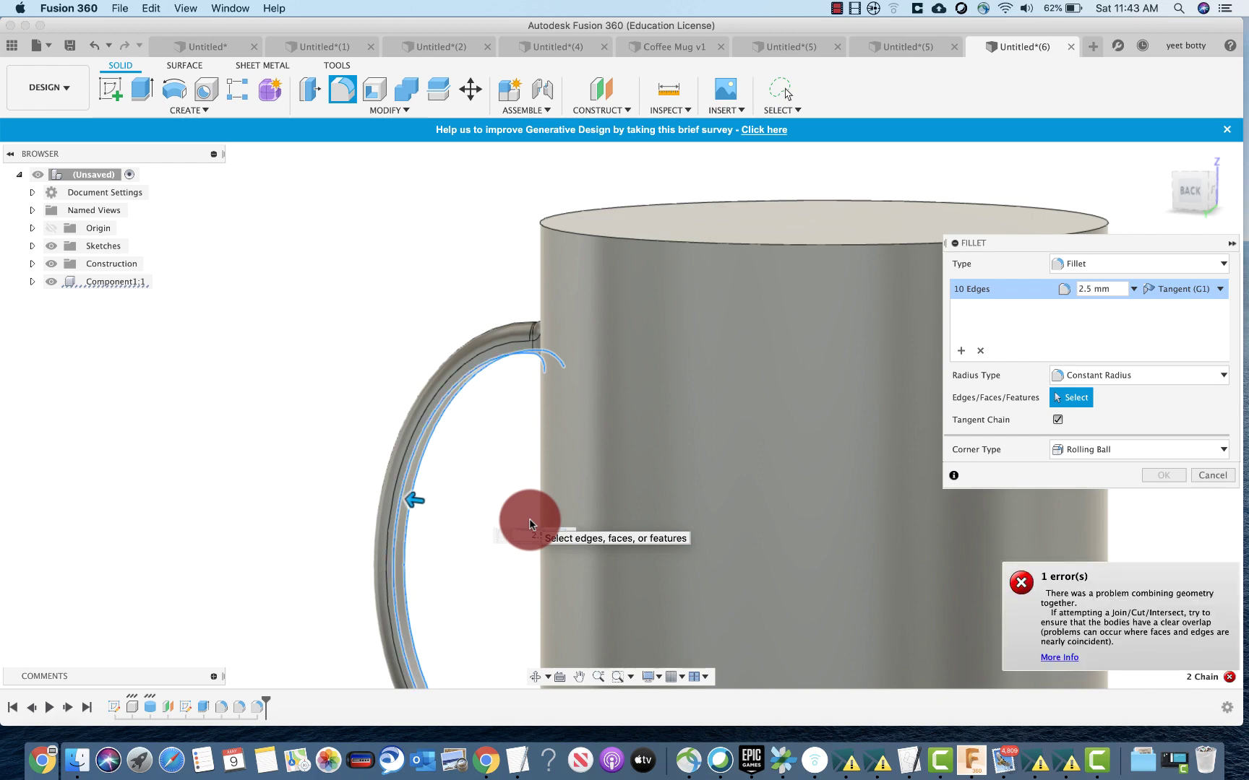
{"action": "key", "text": "BackSpace"}
{"action": "key", "text": "BackSpace"}
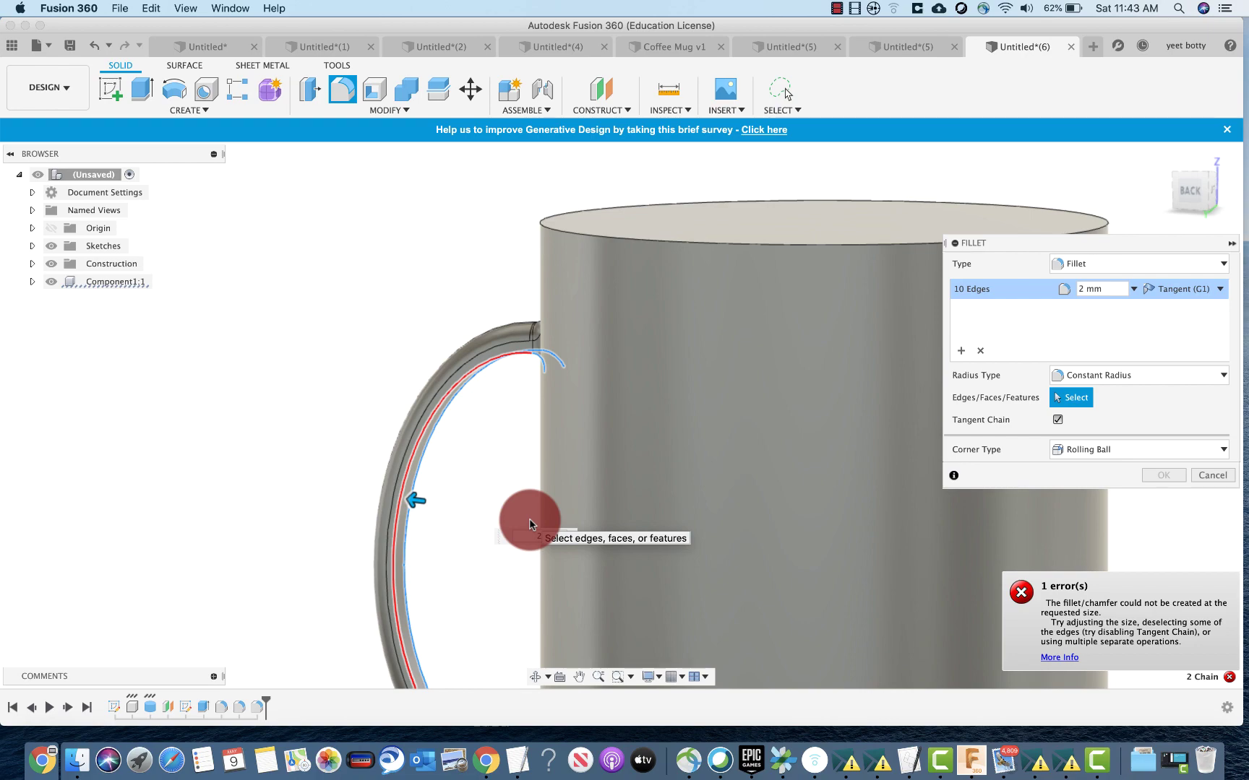
{"action": "middle_click_drag", "start_coordinate": [501, 490], "coordinate": [412, 474], "text": "shift"}
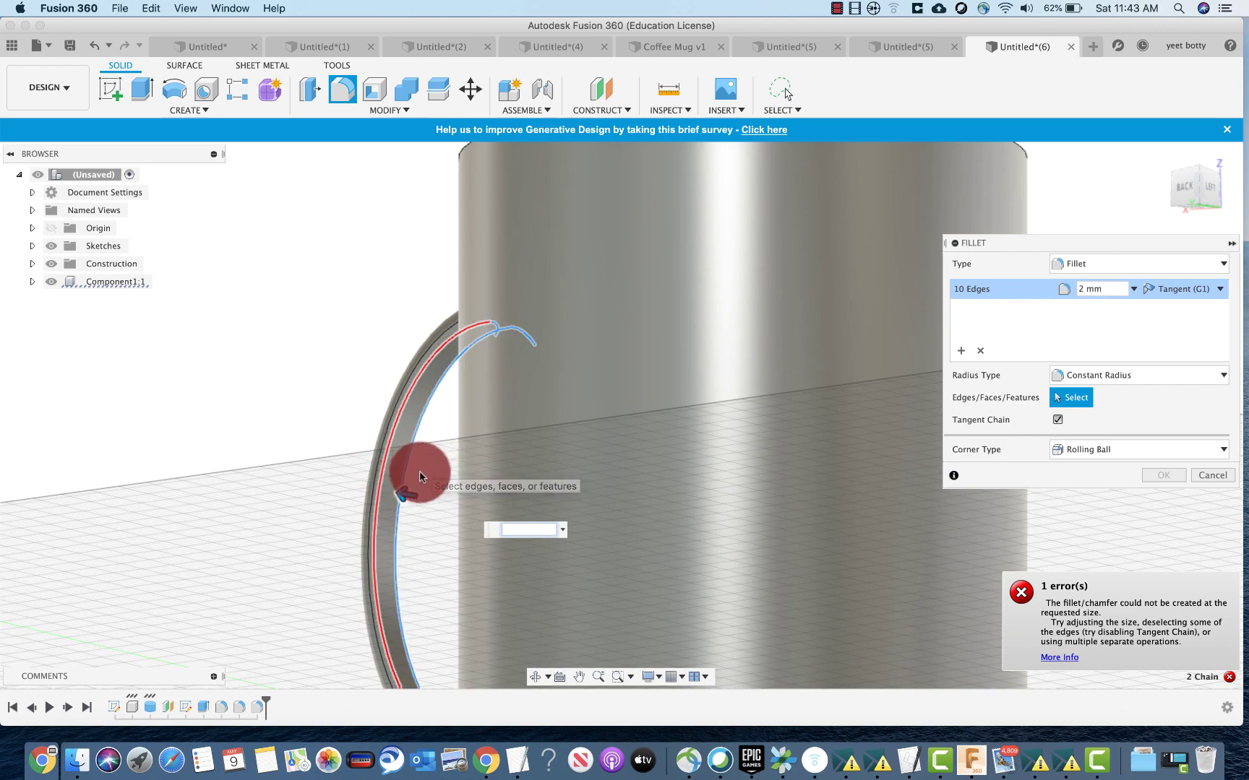
{"action": "middle_click_drag", "start_coordinate": [420, 477], "coordinate": [393, 372], "text": "shift"}
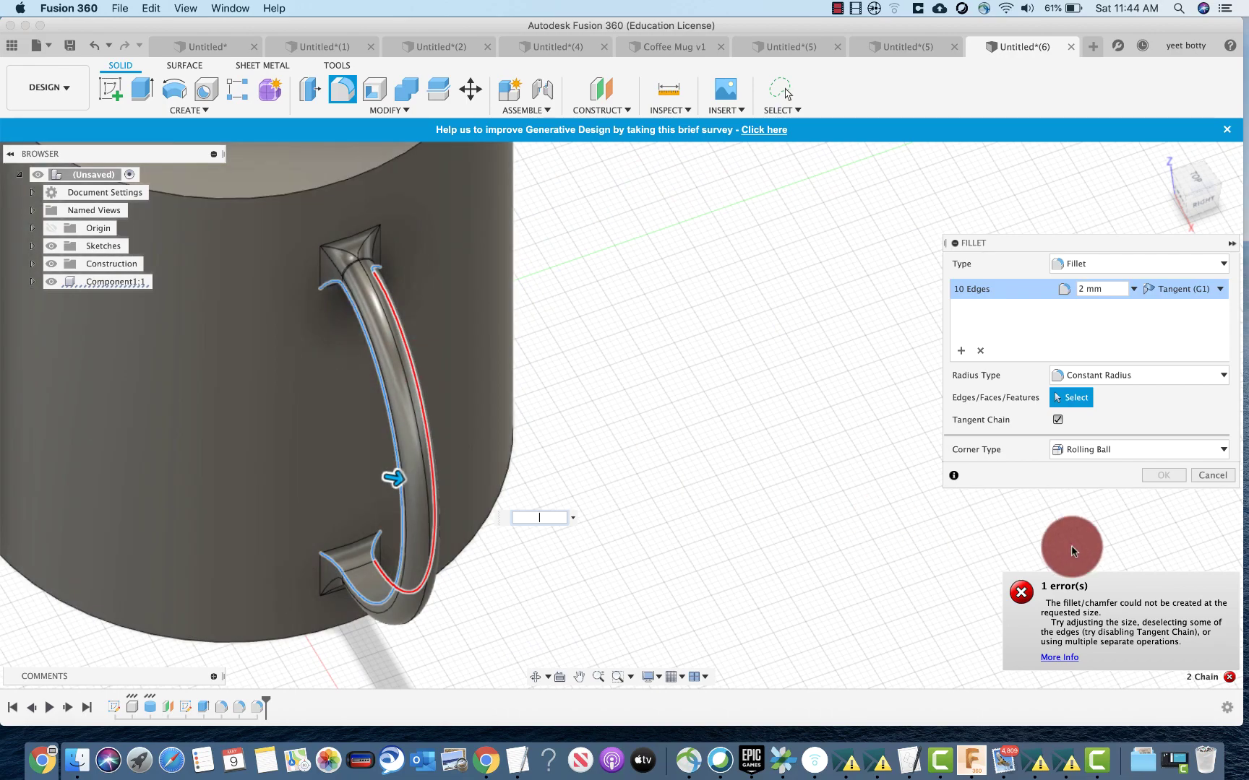
{"action": "left_click", "coordinate": [1212, 474]}
{"action": "middle_click_drag", "start_coordinate": [656, 361], "coordinate": [730, 375], "text": "shift"}
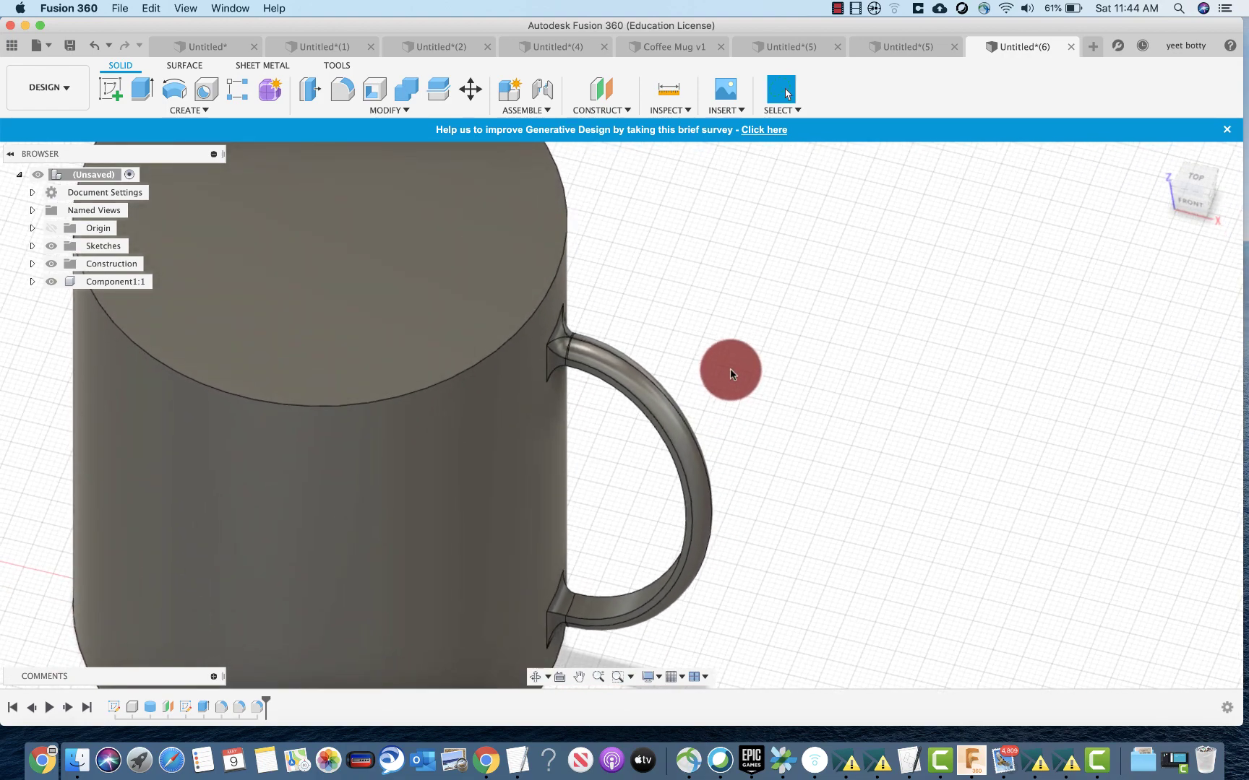
{"action": "left_click", "coordinate": [837, 8]}
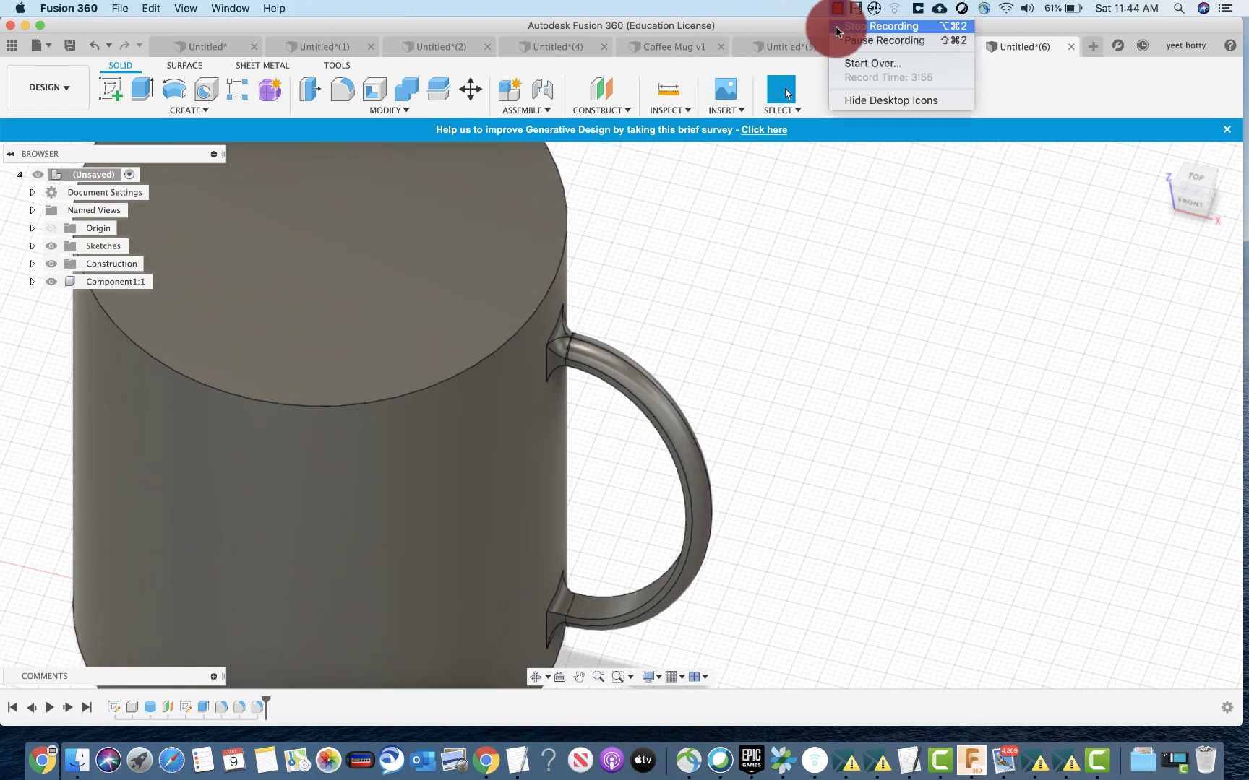
{"action": "left_click", "coordinate": [841, 39]}
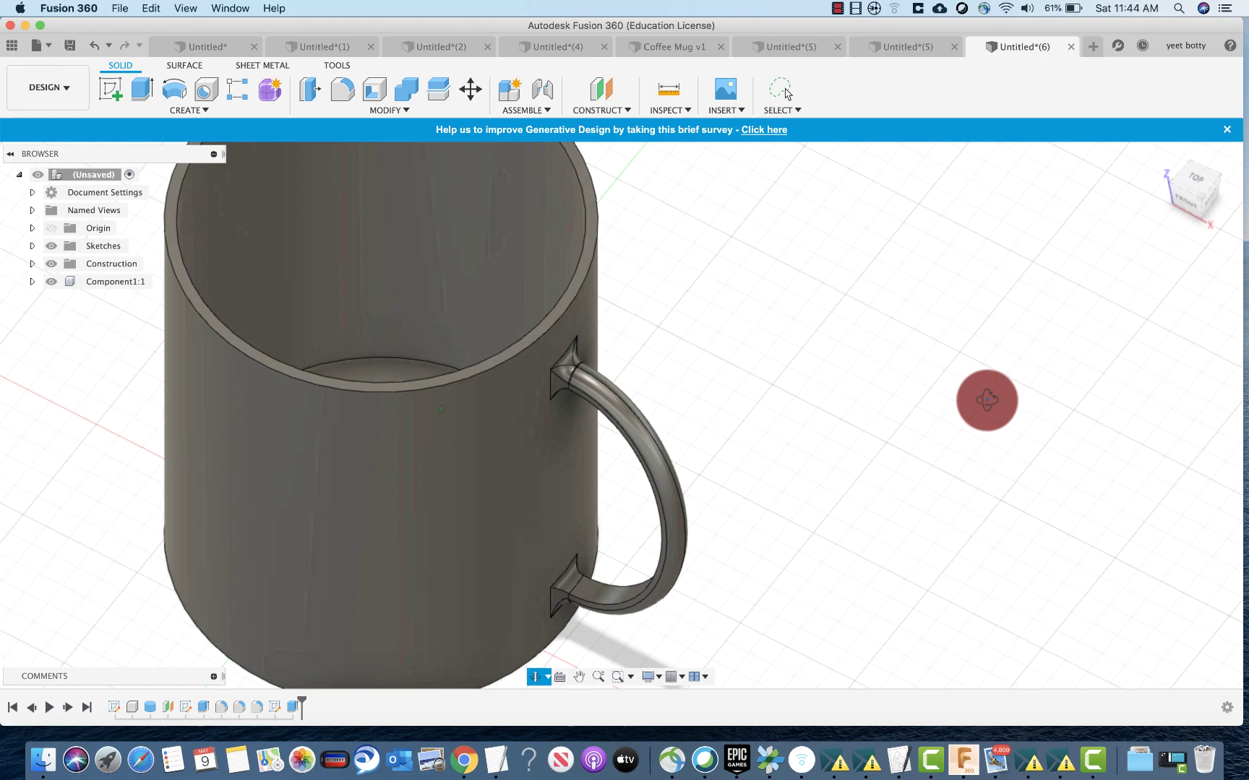
Step: Fillet the inner edge of the mug's rim with a 2.50 mm constant radius
{"action": "mouse_move", "coordinate": [984, 399]}
{"action": "middle_mouse_down", "text": "shift"}
{"action": "mouse_move", "coordinate": [1009, 429]}
{"action": "mouse_move", "coordinate": [828, 384]}
{"action": "mouse_move", "coordinate": [771, 440]}
{"action": "mouse_move", "coordinate": [752, 393]}
{"action": "mouse_move", "coordinate": [270, 331]}
{"action": "mouse_move", "coordinate": [891, 435]}
{"action": "mouse_move", "coordinate": [410, 298]}
{"action": "mouse_move", "coordinate": [301, 326]}
{"action": "mouse_move", "coordinate": [289, 365]}
{"action": "mouse_move", "coordinate": [307, 382]}
{"action": "mouse_move", "coordinate": [321, 338]}
{"action": "mouse_move", "coordinate": [303, 345]}
{"action": "mouse_move", "coordinate": [382, 460]}
{"action": "mouse_move", "coordinate": [597, 302]}
{"action": "mouse_move", "coordinate": [658, 274]}
{"action": "mouse_move", "coordinate": [722, 290]}
{"action": "mouse_move", "coordinate": [711, 306]}
{"action": "mouse_move", "coordinate": [722, 363]}
{"action": "mouse_move", "coordinate": [635, 348]}
{"action": "mouse_move", "coordinate": [599, 267]}
{"action": "mouse_move", "coordinate": [292, 212]}
{"action": "mouse_move", "coordinate": [326, 275]}
{"action": "middle_mouse_up", "text": "shift"}
{"action": "key", "text": "f"}
{"action": "left_click", "coordinate": [326, 274]}
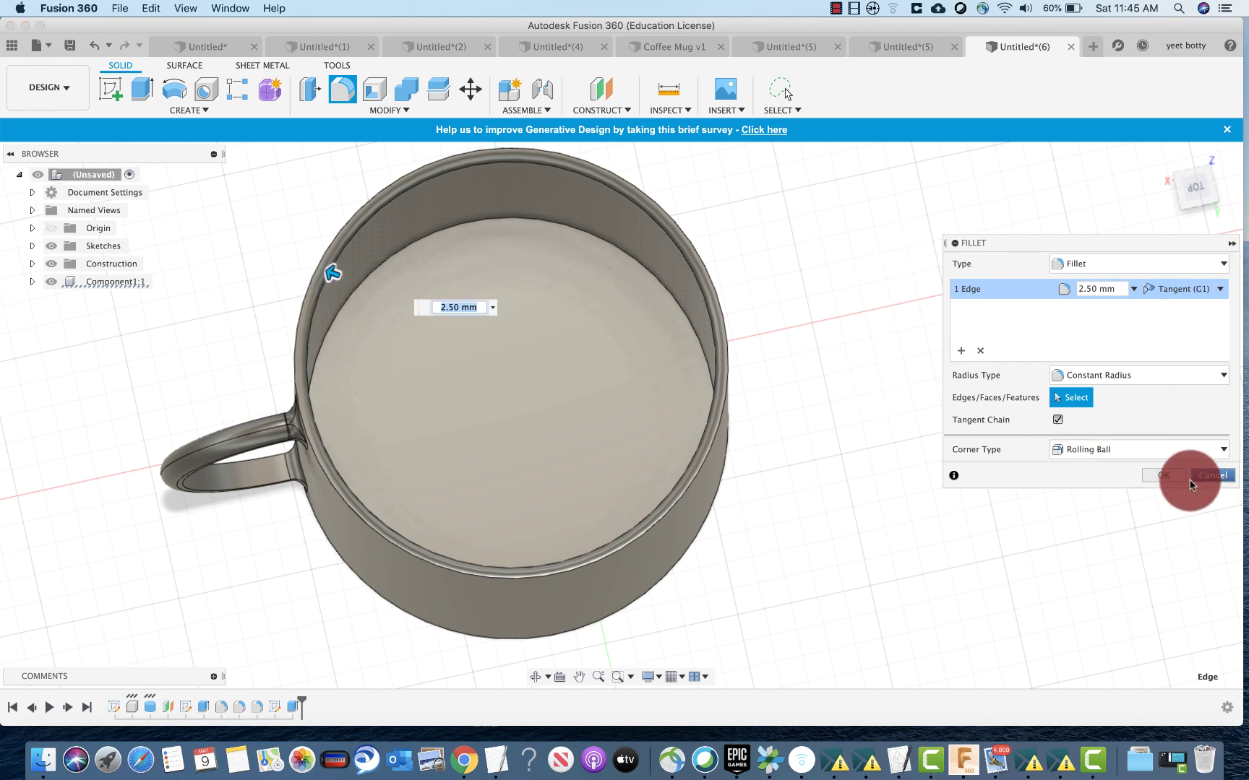
{"action": "left_click", "coordinate": [1165, 476]}
{"action": "left_click", "coordinate": [863, 419]}
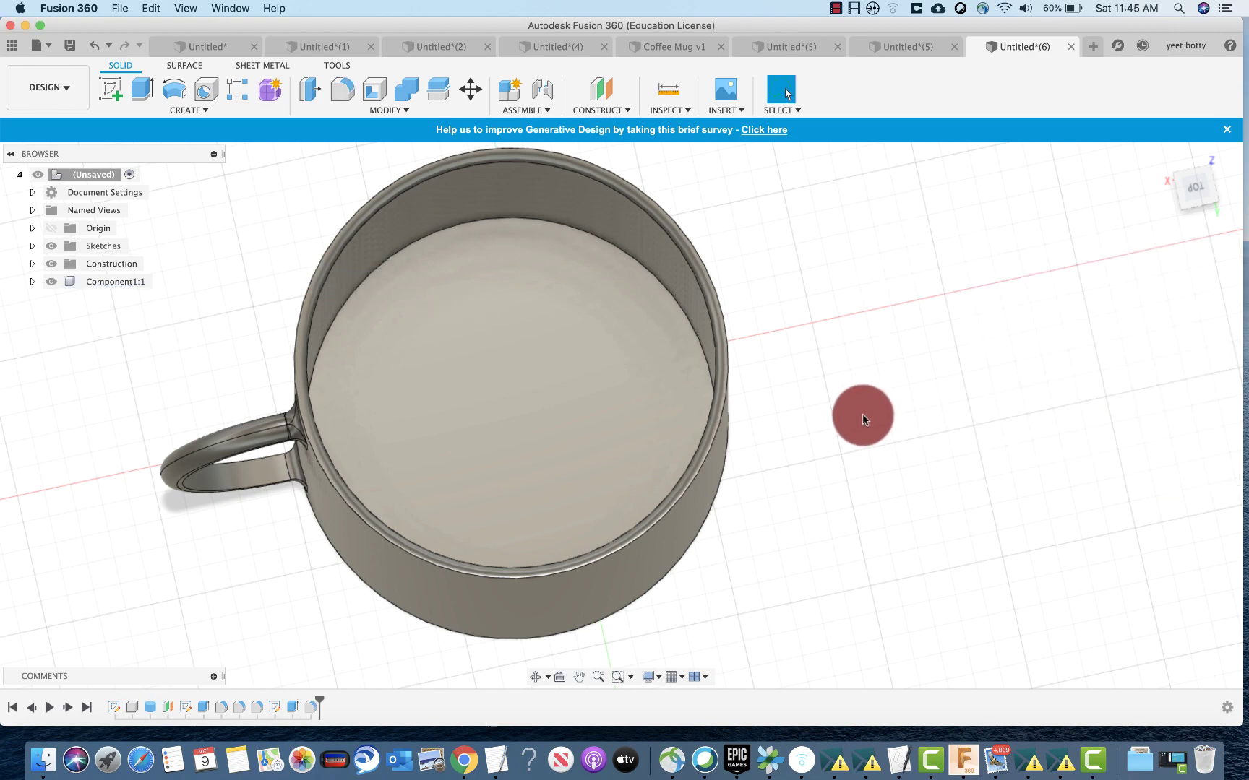
Step: Fillet the outer edge of the mug's rim with a 0.5 mm constant radius
{"action": "middle_click_drag", "start_coordinate": [846, 413], "coordinate": [644, 352], "text": "shift"}
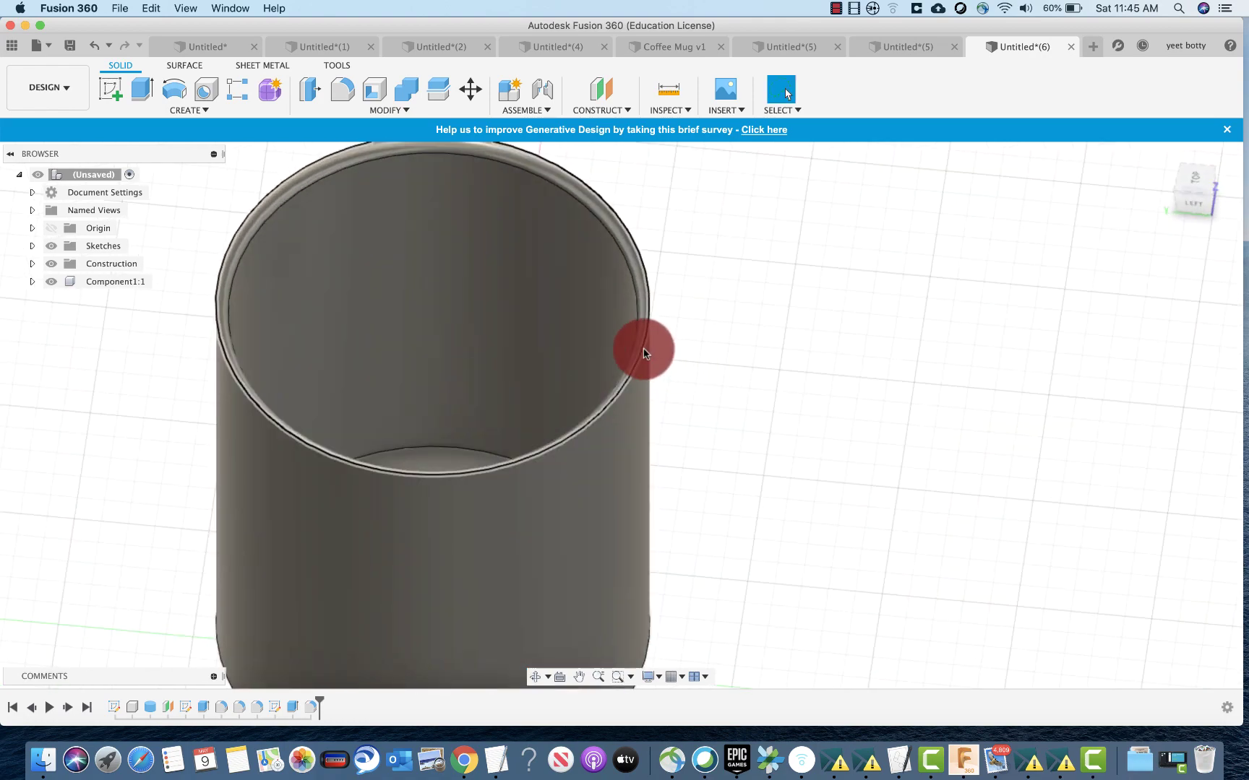
{"action": "left_click", "coordinate": [645, 353]}
{"action": "key", "text": "f"}
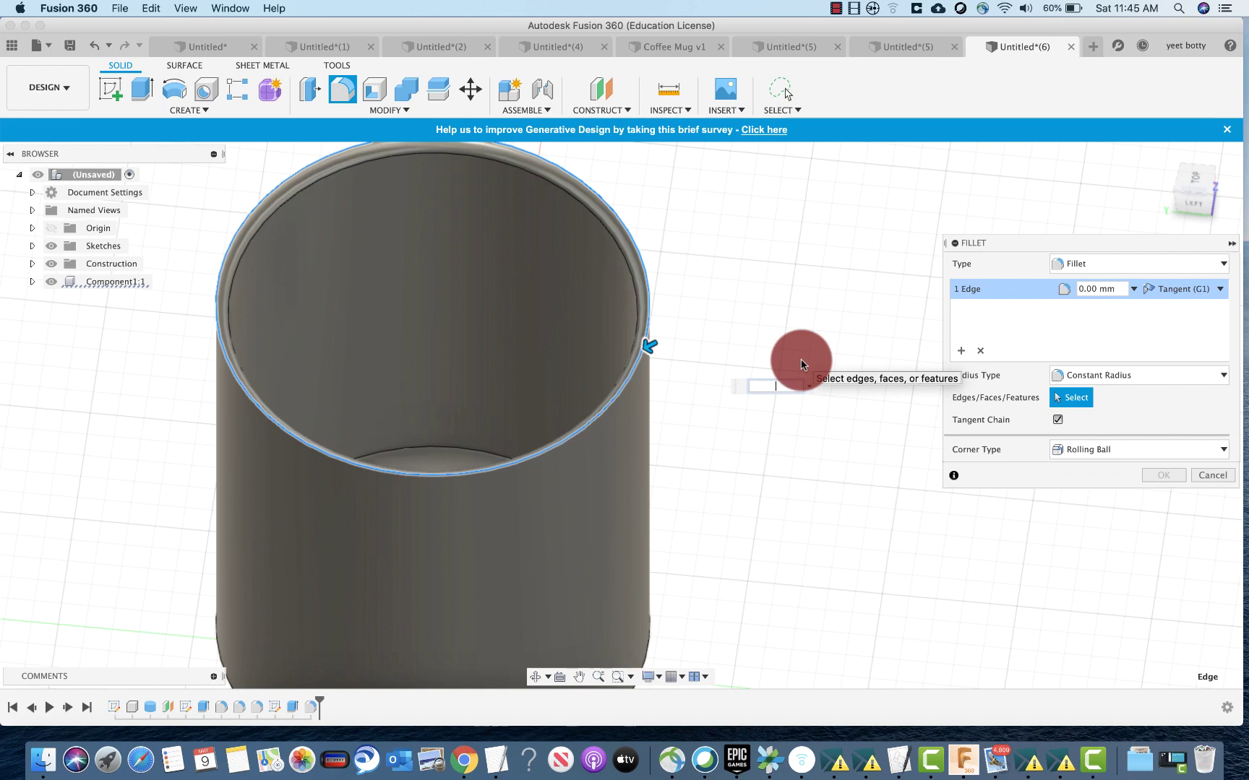
{"action": "type", "text": "2.5"}
{"action": "key", "text": "Return"}
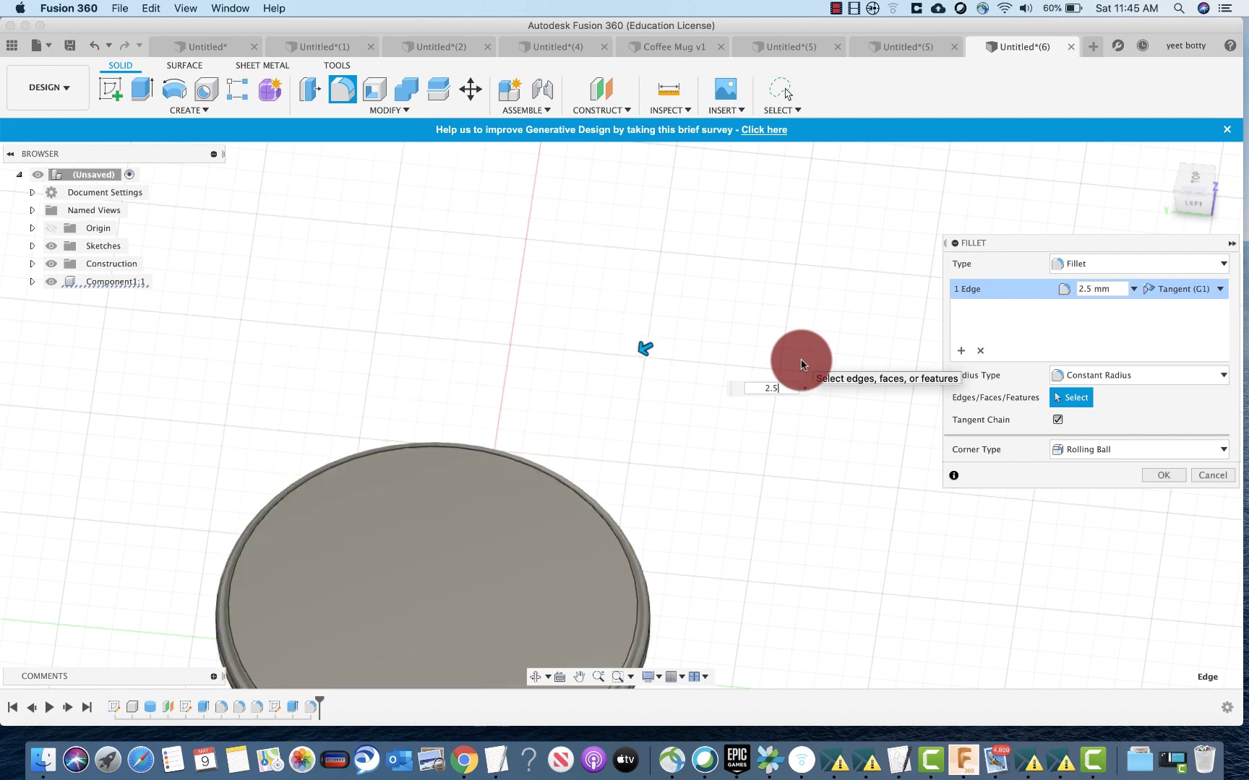
{"action": "key", "text": "Return"}
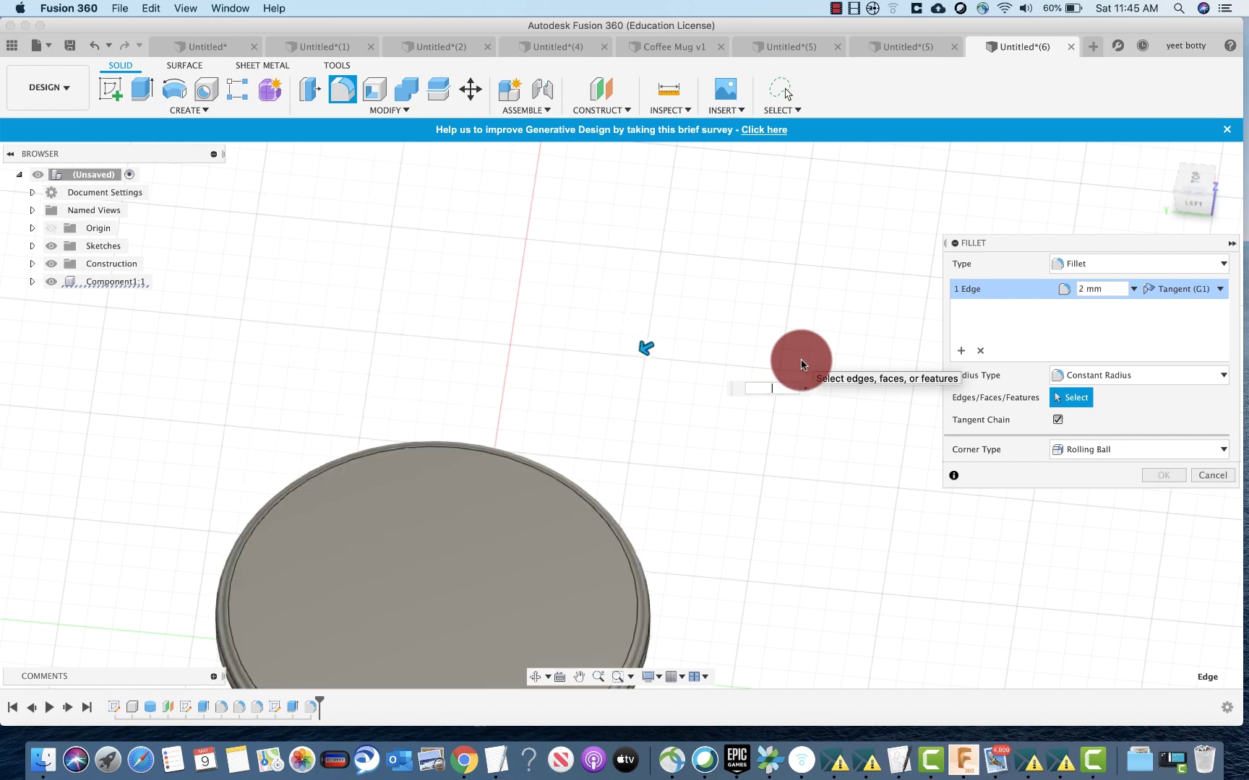
{"action": "type", "text": "0."}
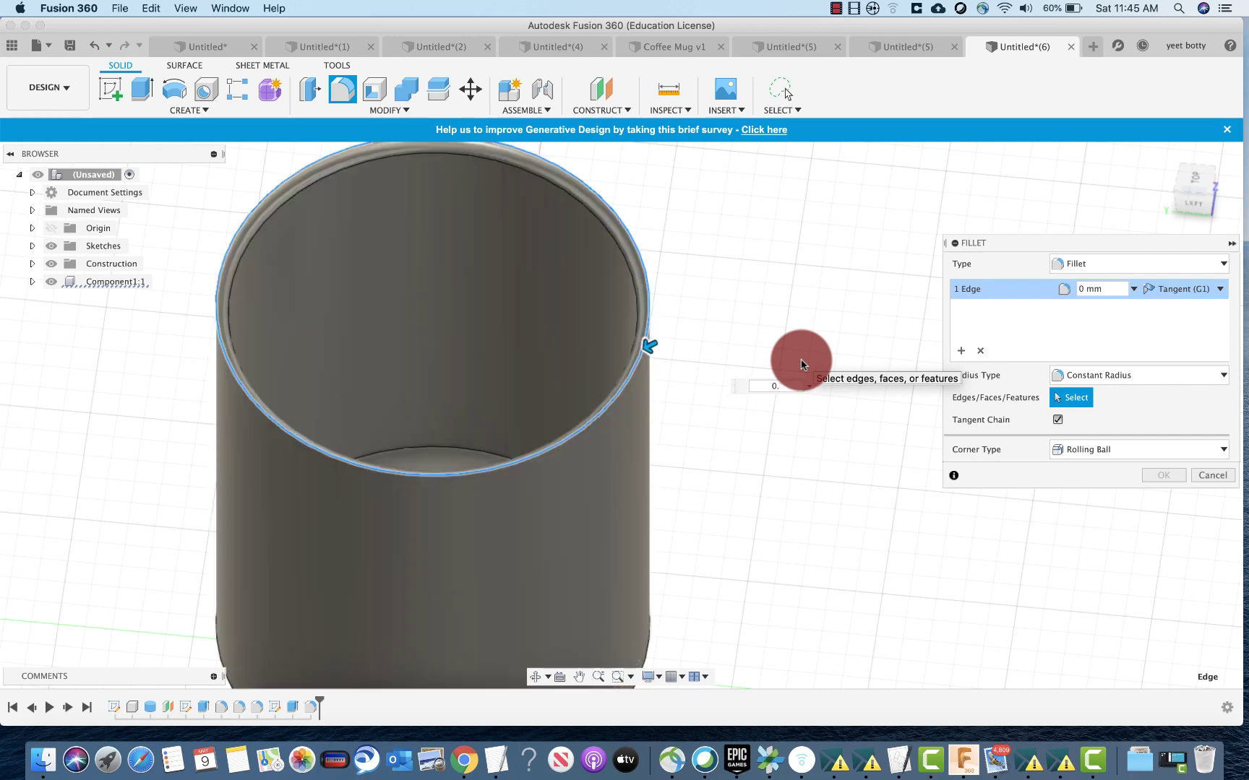
{"action": "type", "text": "1"}
{"action": "type", "text": "2"}
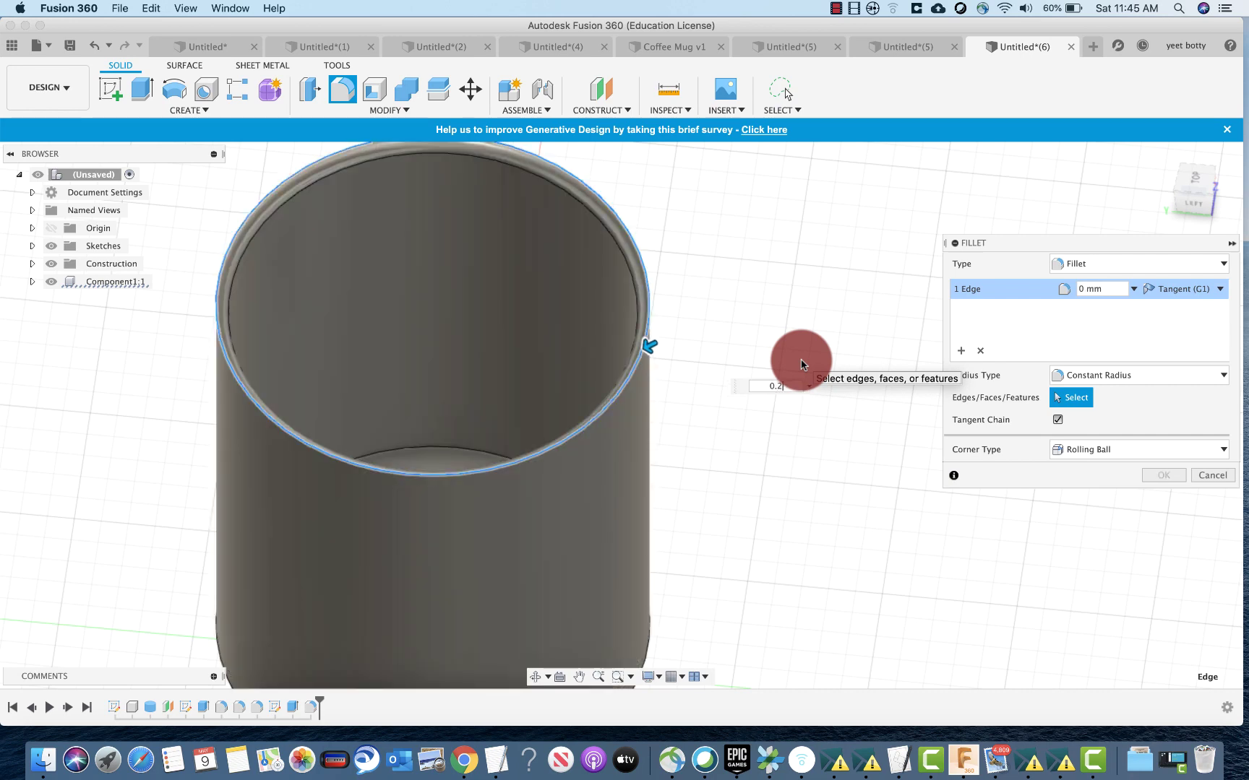
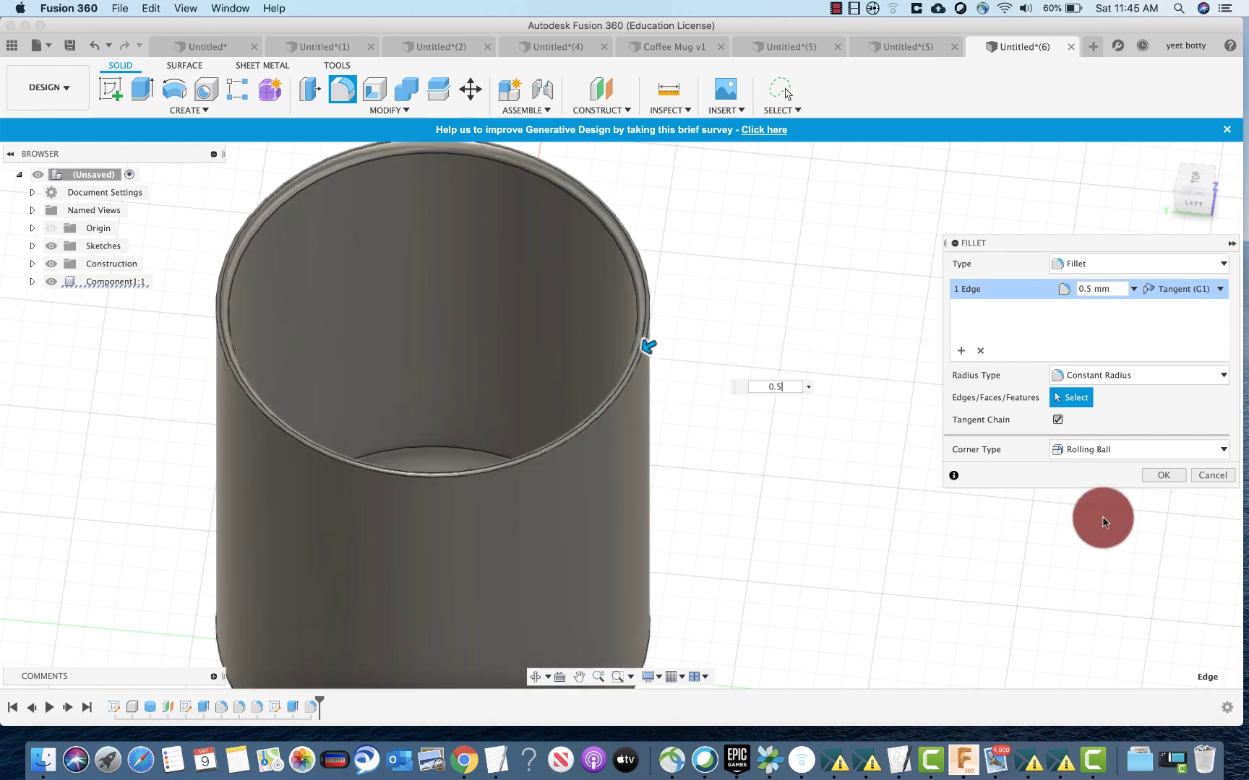
{"action": "left_click", "coordinate": [1164, 474]}
Step: Examine the finished Coffee Mug v1 design and the lettering on its side, and return to the Untitled*(6) mug
{"action": "middle_click_drag", "start_coordinate": [836, 432], "coordinate": [537, 270]}
{"action": "middle_click_drag", "start_coordinate": [987, 244], "coordinate": [770, 238], "text": "shift"}
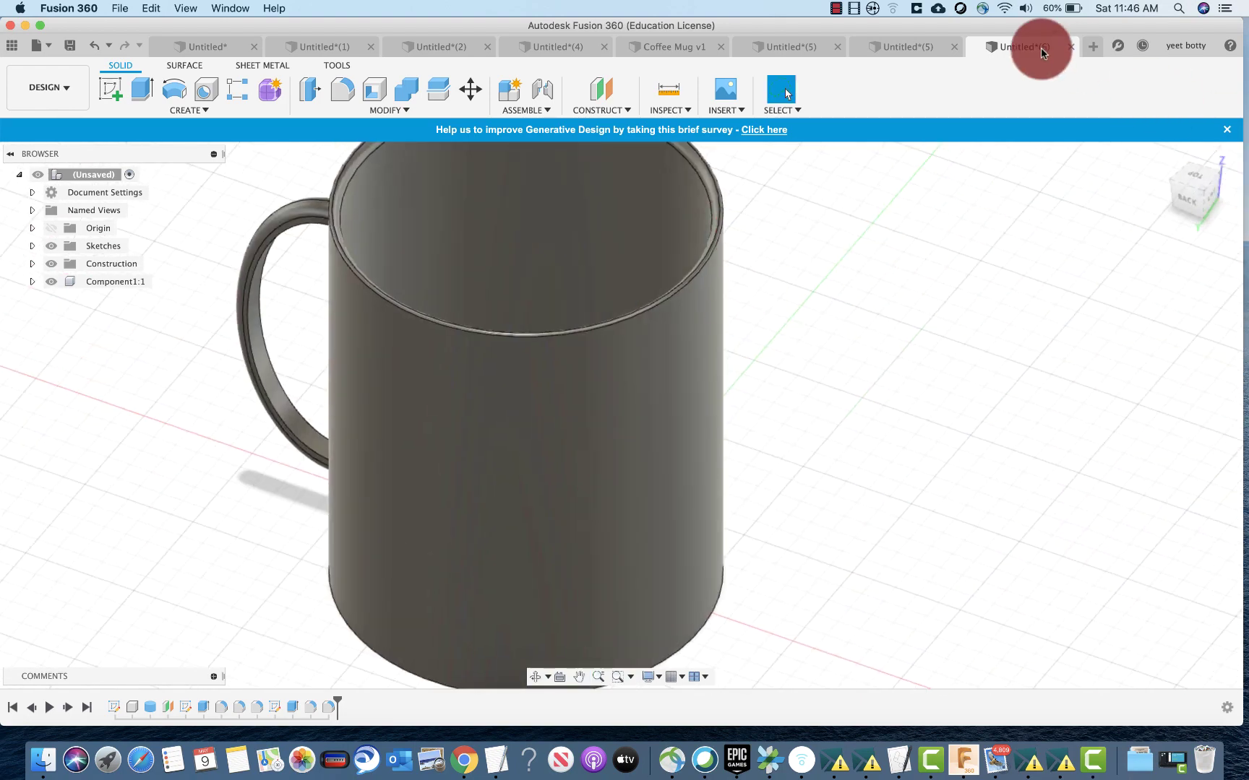
{"action": "left_click", "coordinate": [914, 47]}
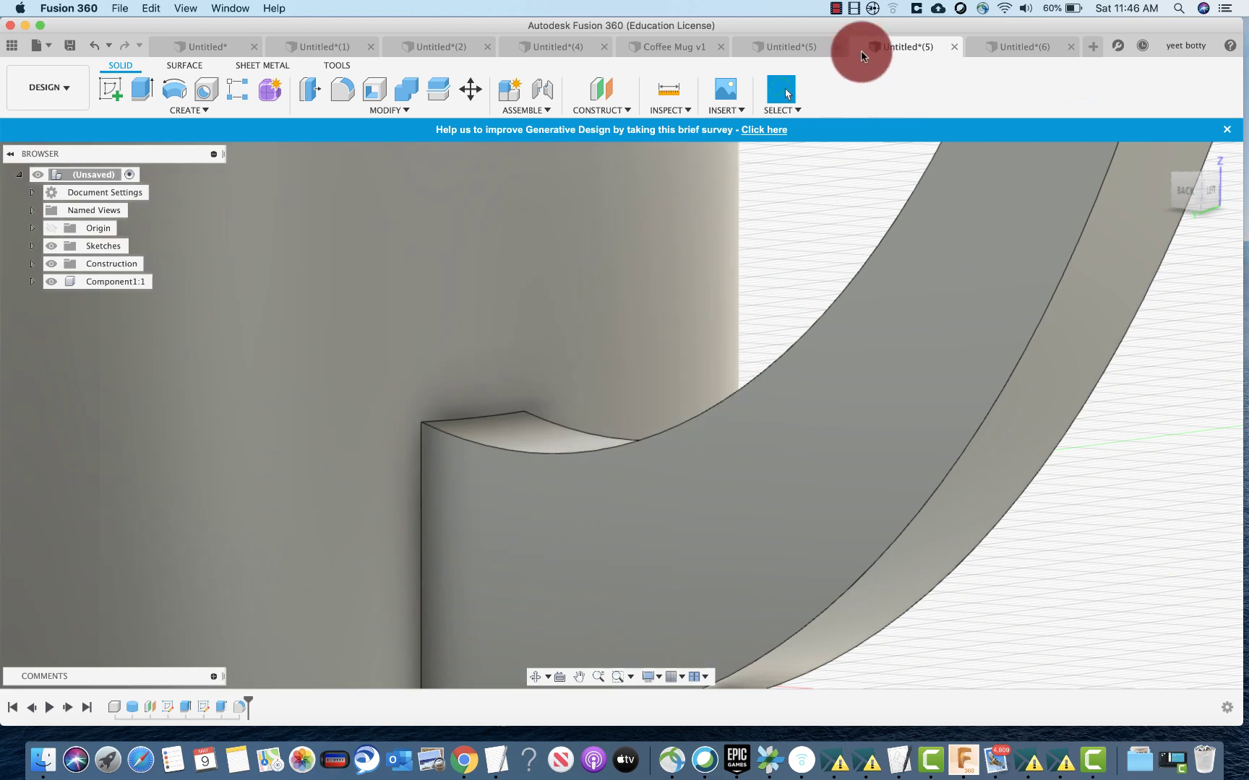
{"action": "left_click", "coordinate": [1003, 59]}
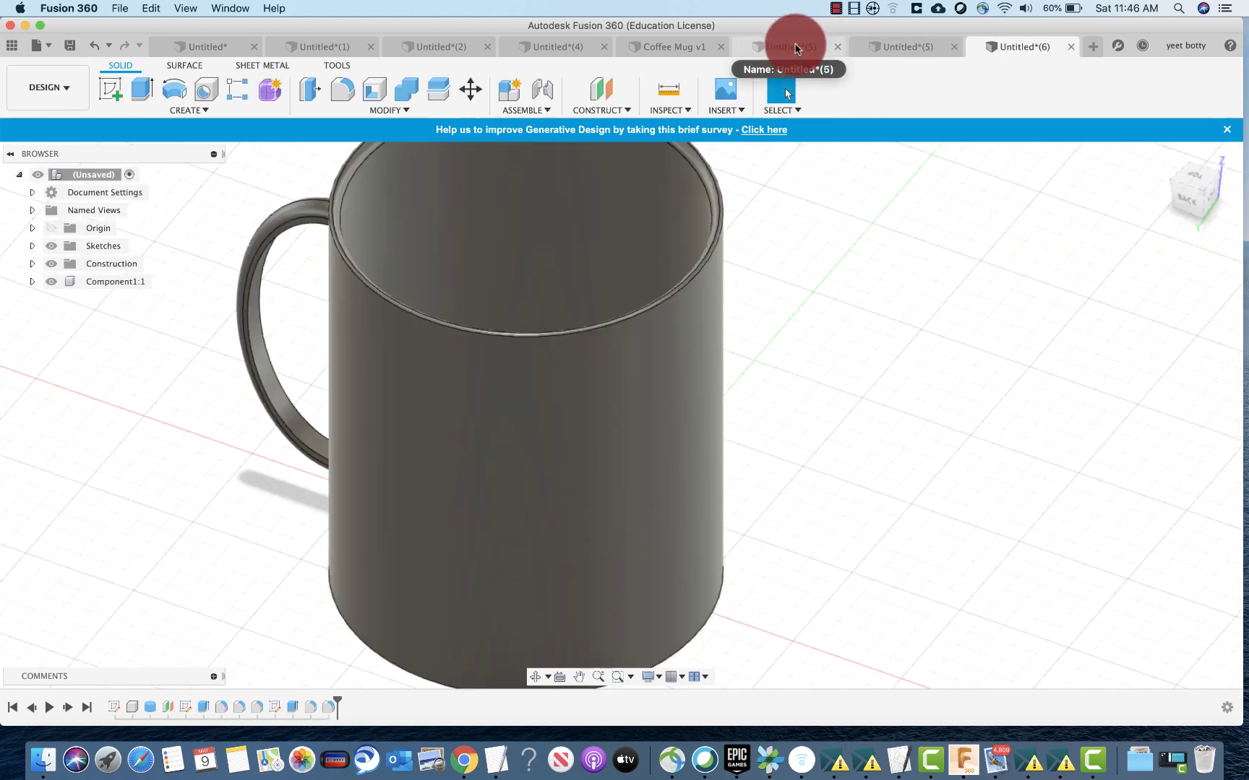
{"action": "left_click", "coordinate": [795, 48]}
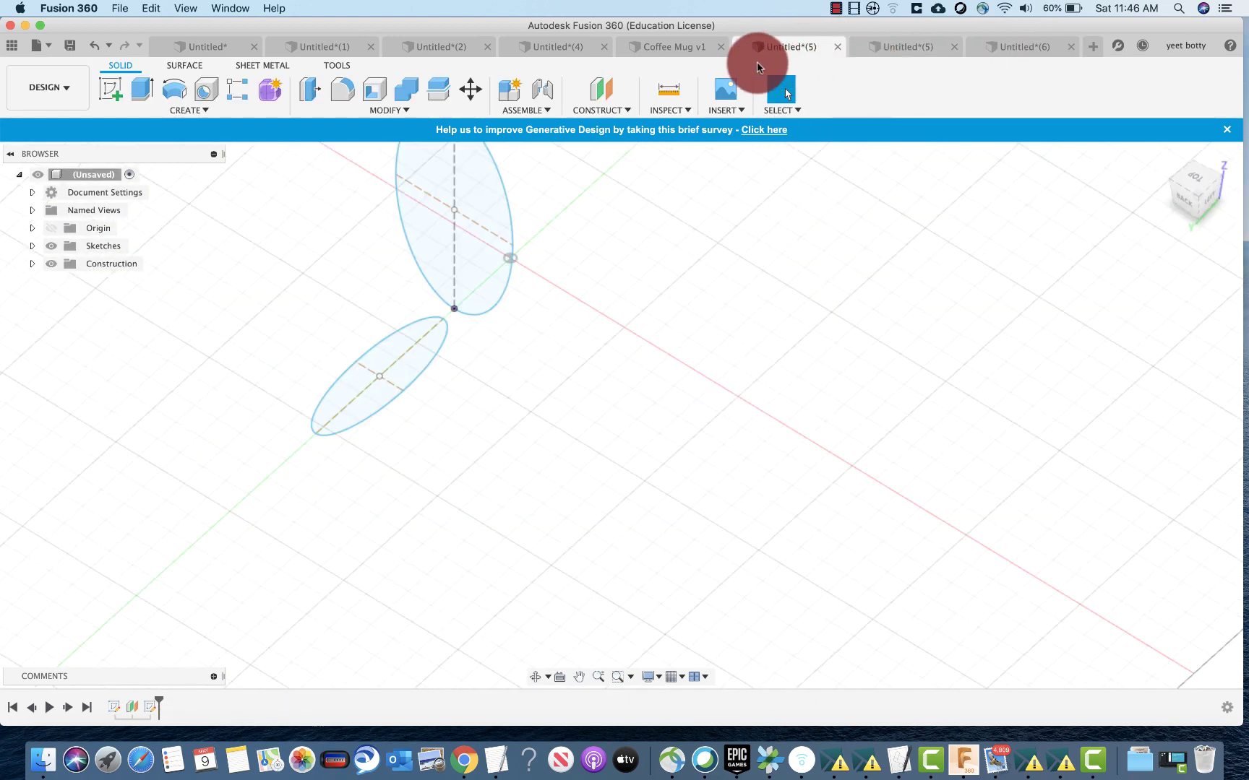
{"action": "left_click", "coordinate": [658, 49]}
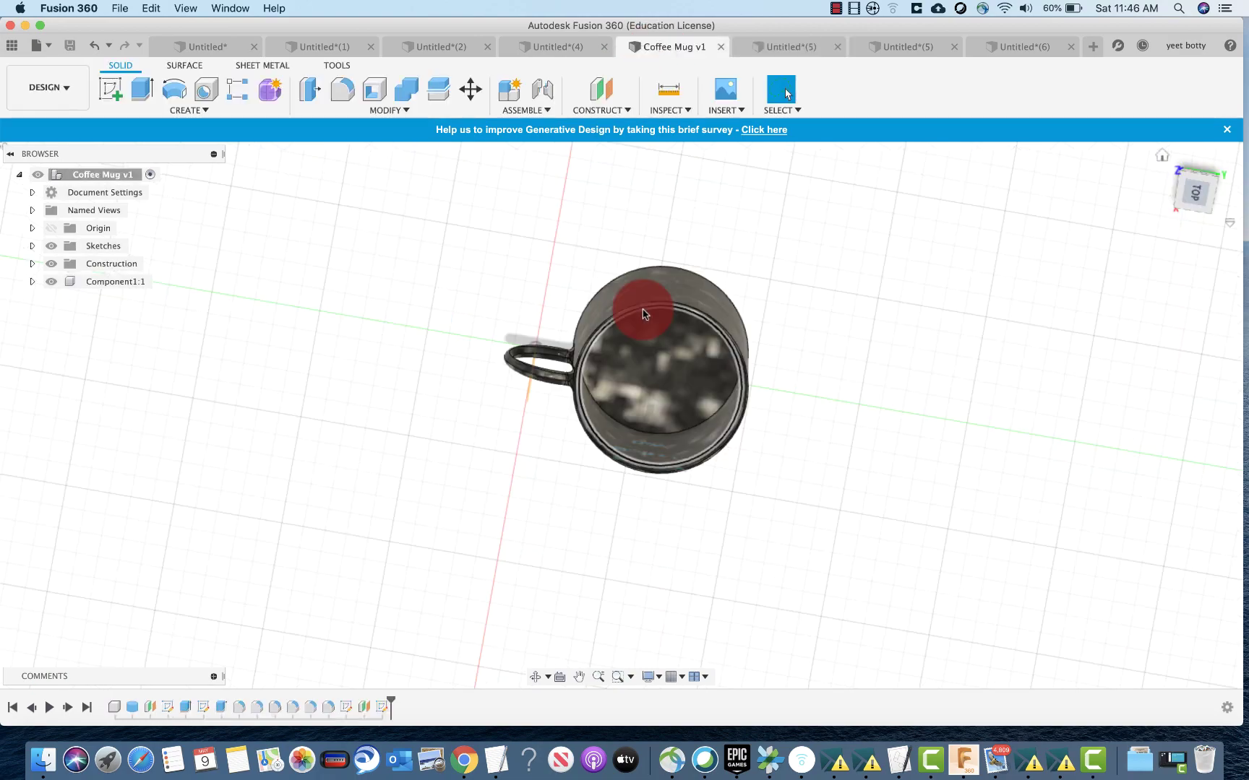
{"action": "middle_click_drag", "start_coordinate": [903, 315], "coordinate": [976, 188], "text": "shift"}
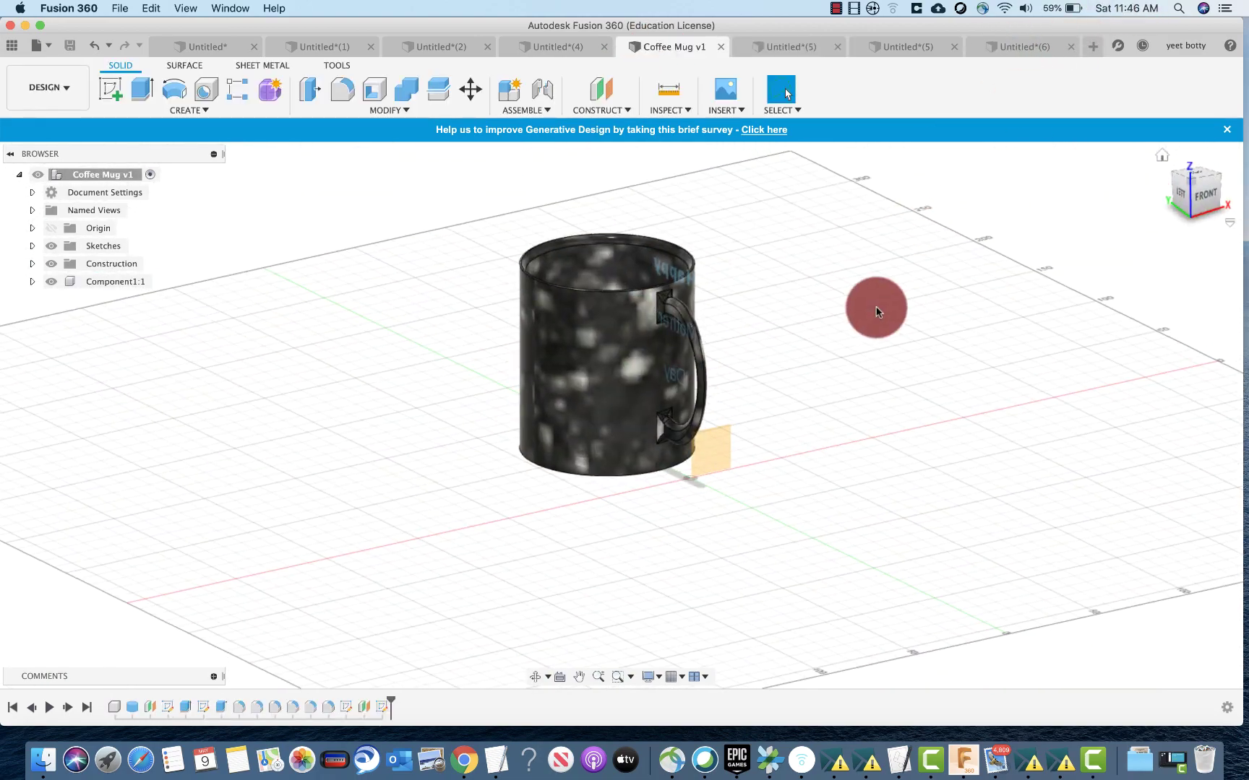
{"action": "middle_click_drag", "start_coordinate": [908, 318], "coordinate": [552, 389]}
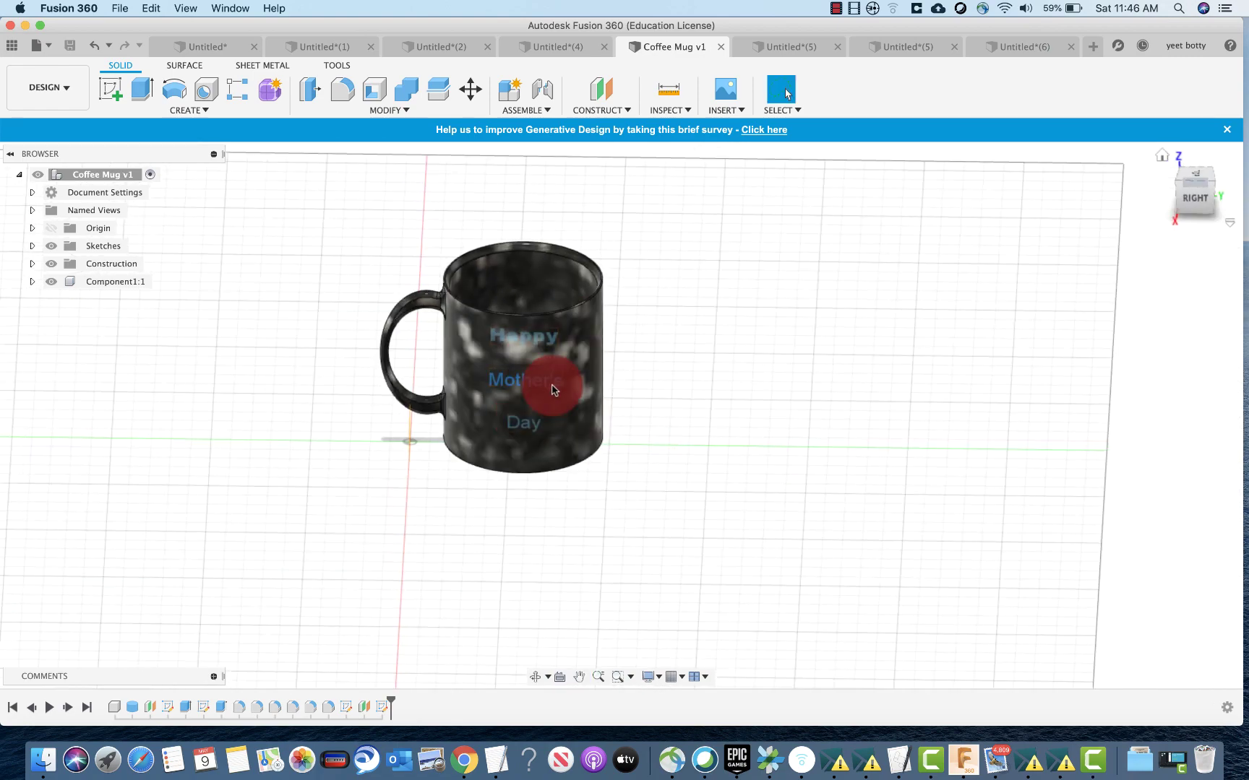
{"action": "left_click", "coordinate": [999, 55]}
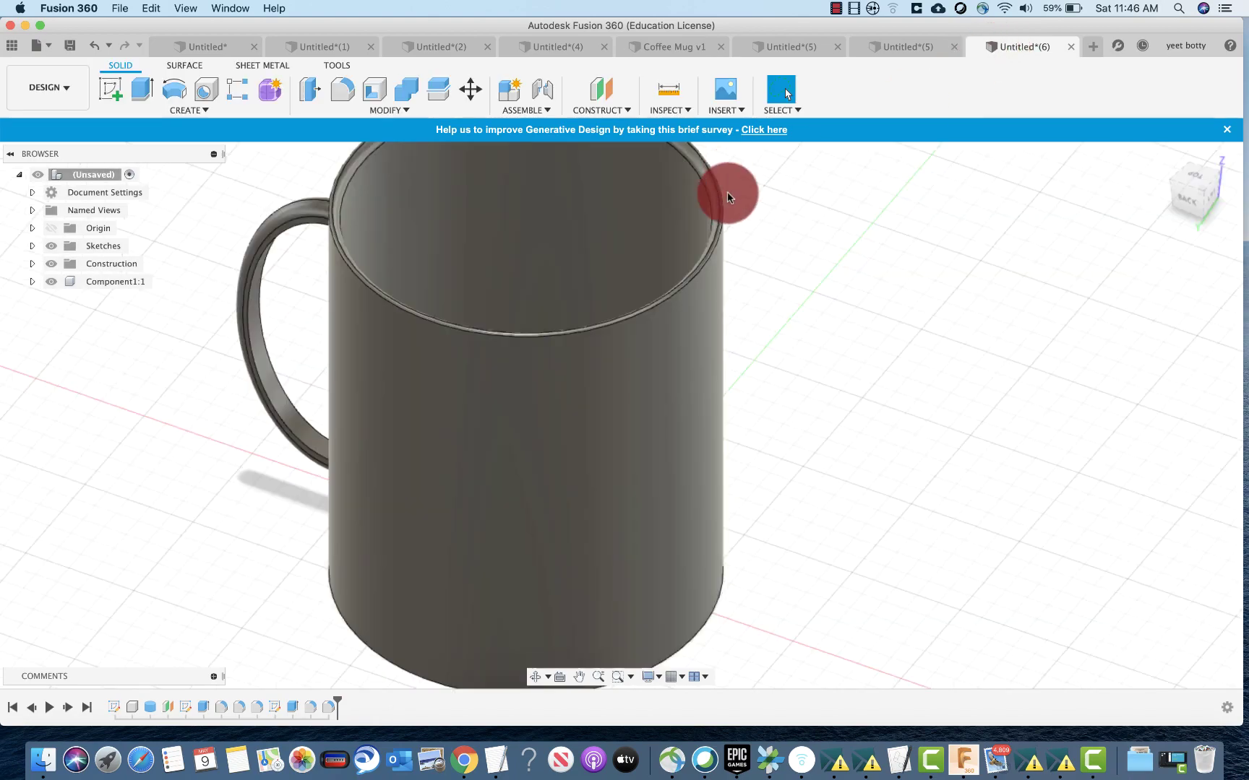
Step: Examine the mug's interior, rounded rim and handle from above and from the back
{"action": "middle_click_drag", "start_coordinate": [841, 254], "coordinate": [799, 283], "text": "shift"}
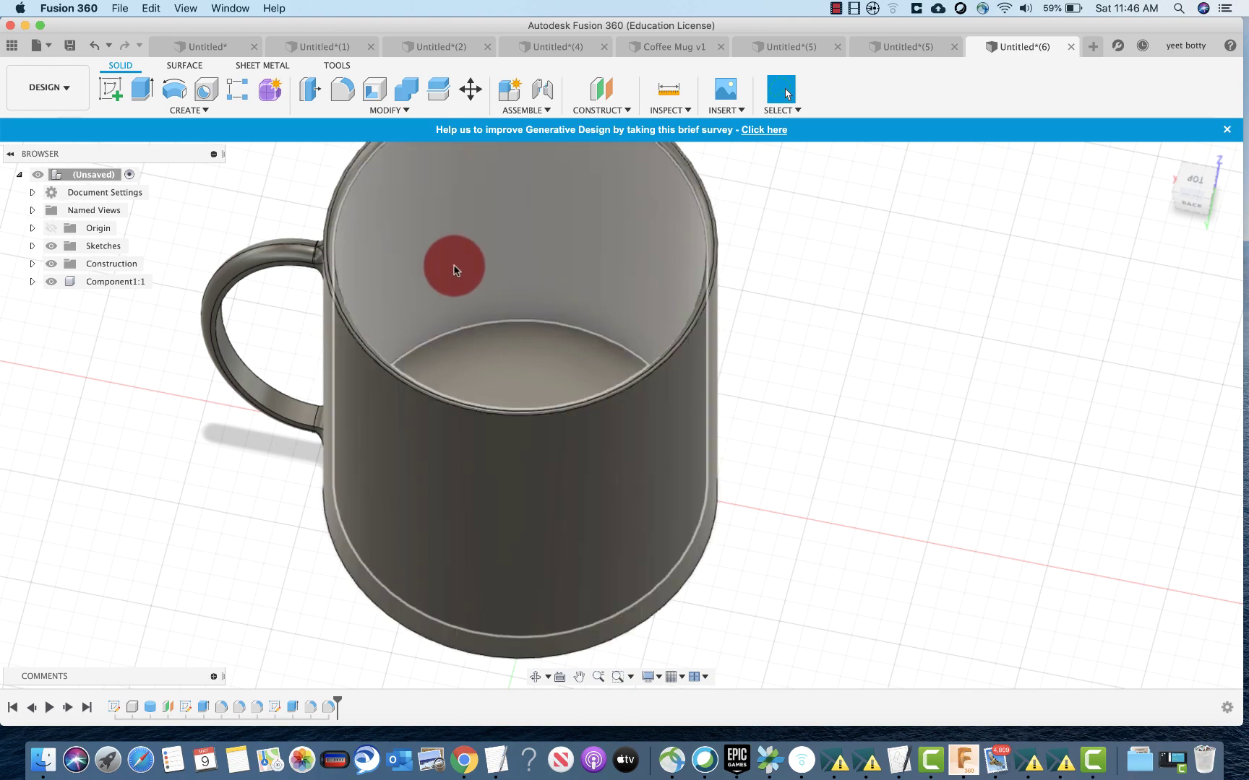
{"action": "scroll", "coordinate": [920, 338], "scroll_direction": "down", "scroll_amount": 5}
{"action": "scroll", "coordinate": [830, 387], "scroll_direction": "up", "scroll_amount": 10}
{"action": "scroll", "coordinate": [826, 390], "scroll_direction": "down", "scroll_amount": 8}
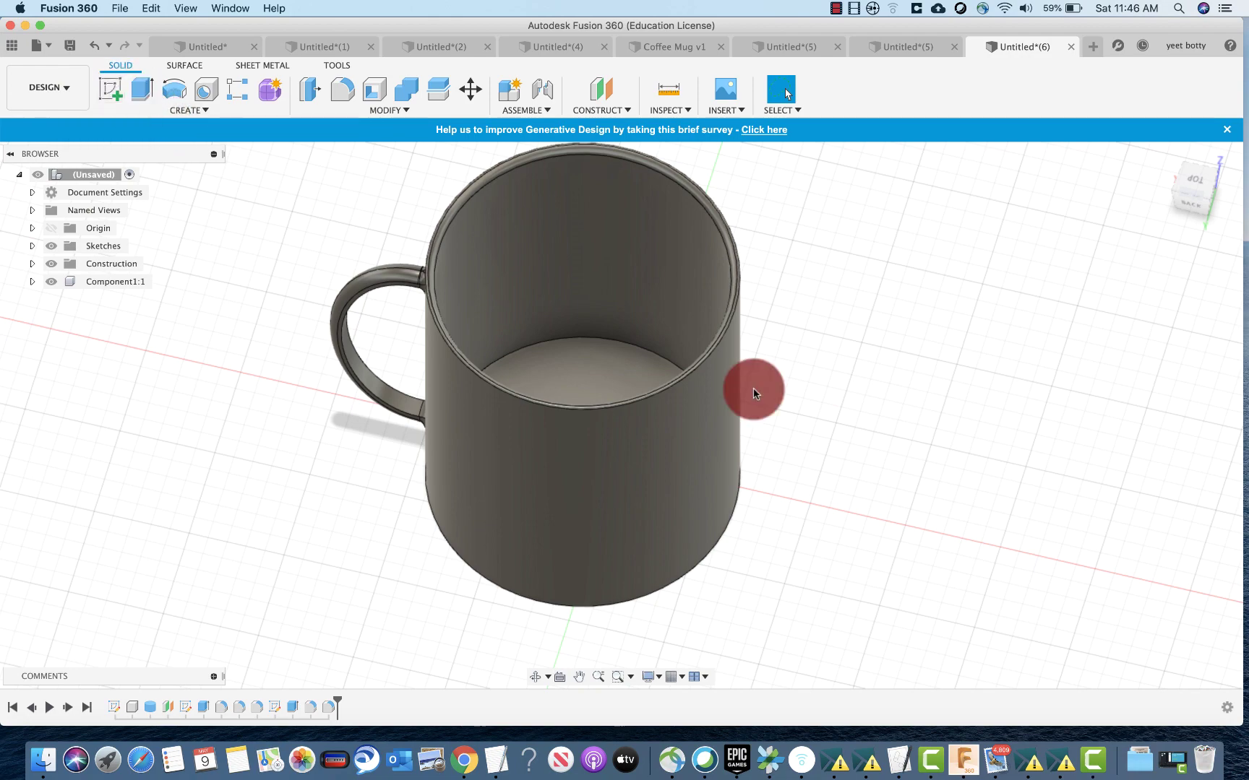
{"action": "scroll", "coordinate": [766, 401], "scroll_direction": "up", "scroll_amount": 2}
{"action": "scroll", "coordinate": [775, 409], "scroll_direction": "down", "scroll_amount": 3}
{"action": "middle_click_drag", "start_coordinate": [772, 411], "coordinate": [784, 358], "text": "shift"}
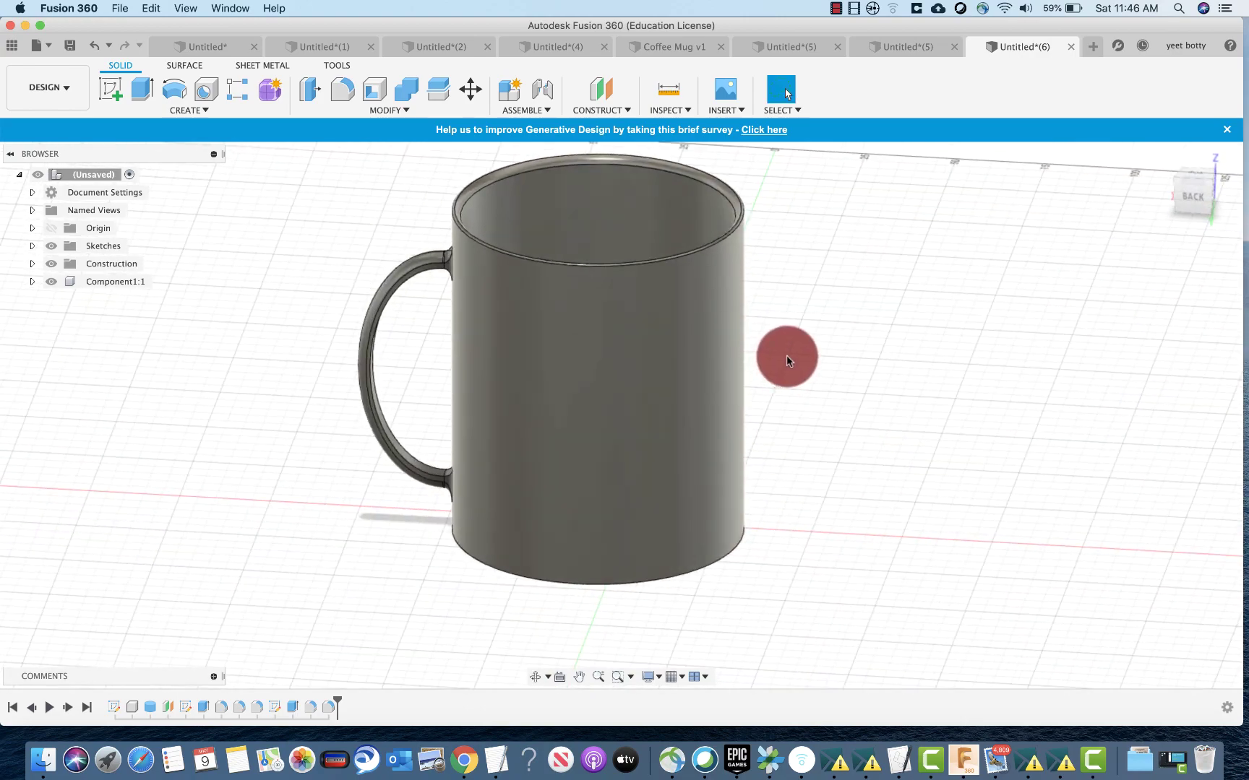
{"action": "scroll", "coordinate": [786, 358], "scroll_direction": "up", "scroll_amount": 2}
{"action": "scroll", "coordinate": [786, 358], "scroll_direction": "down", "scroll_amount": 3}
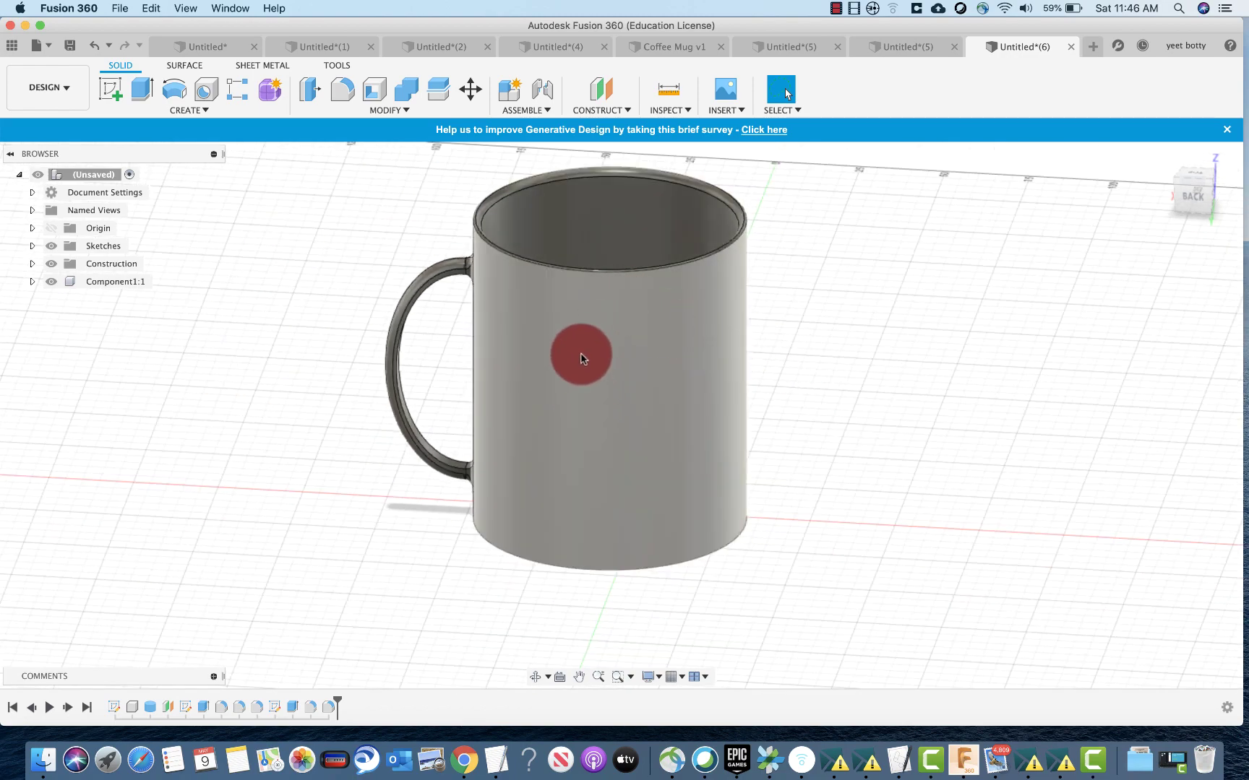
{"action": "middle_click_drag", "start_coordinate": [605, 373], "coordinate": [607, 354], "text": "shift"}
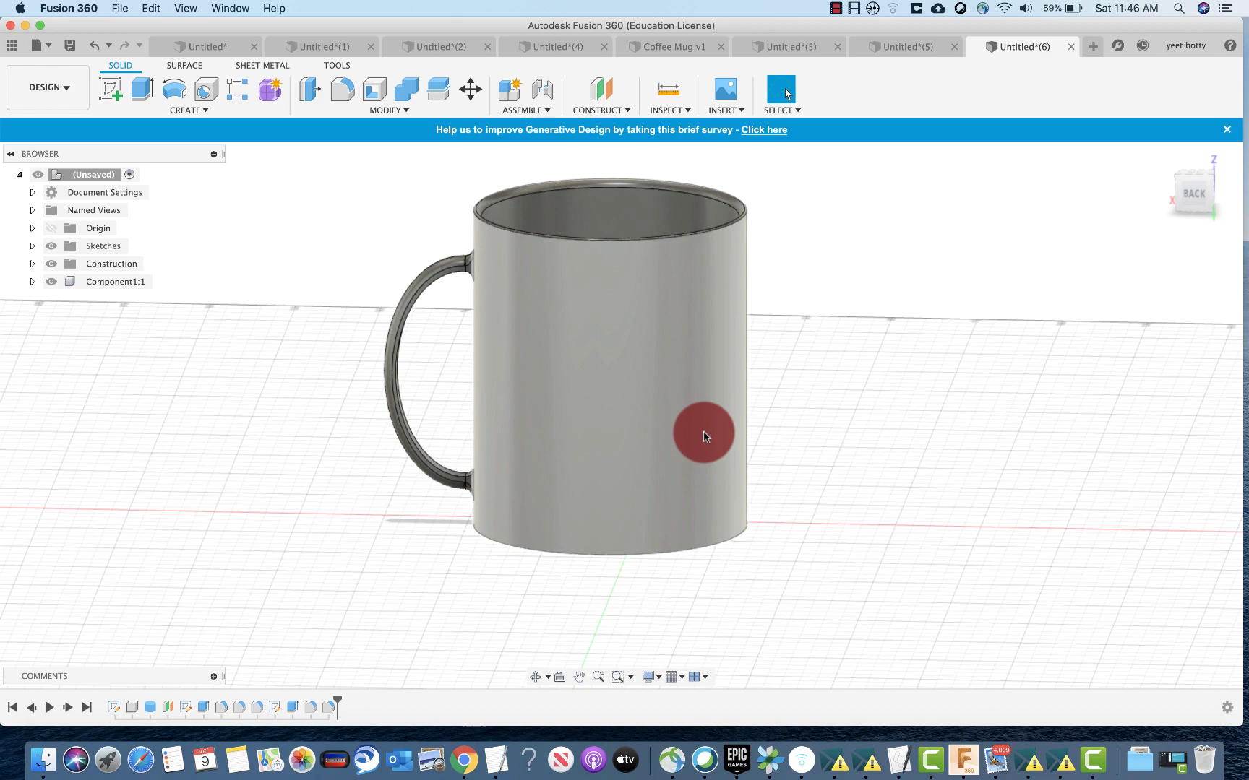
Step: Start an offset plane from the XZ plane and extend it 47 mm toward the mug's back wall
{"action": "left_click", "coordinate": [592, 100]}
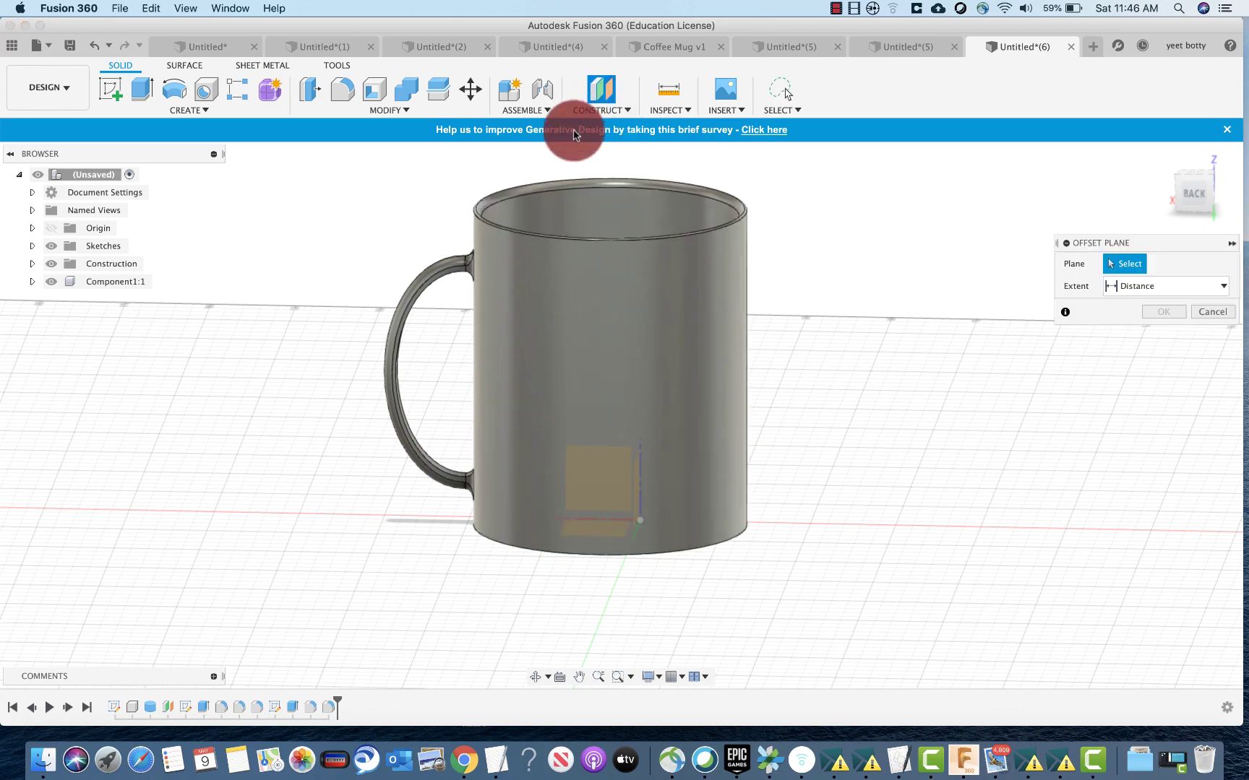
{"action": "middle_click_drag", "start_coordinate": [828, 396], "coordinate": [506, 421], "text": "shift"}
{"action": "left_click", "coordinate": [555, 468]}
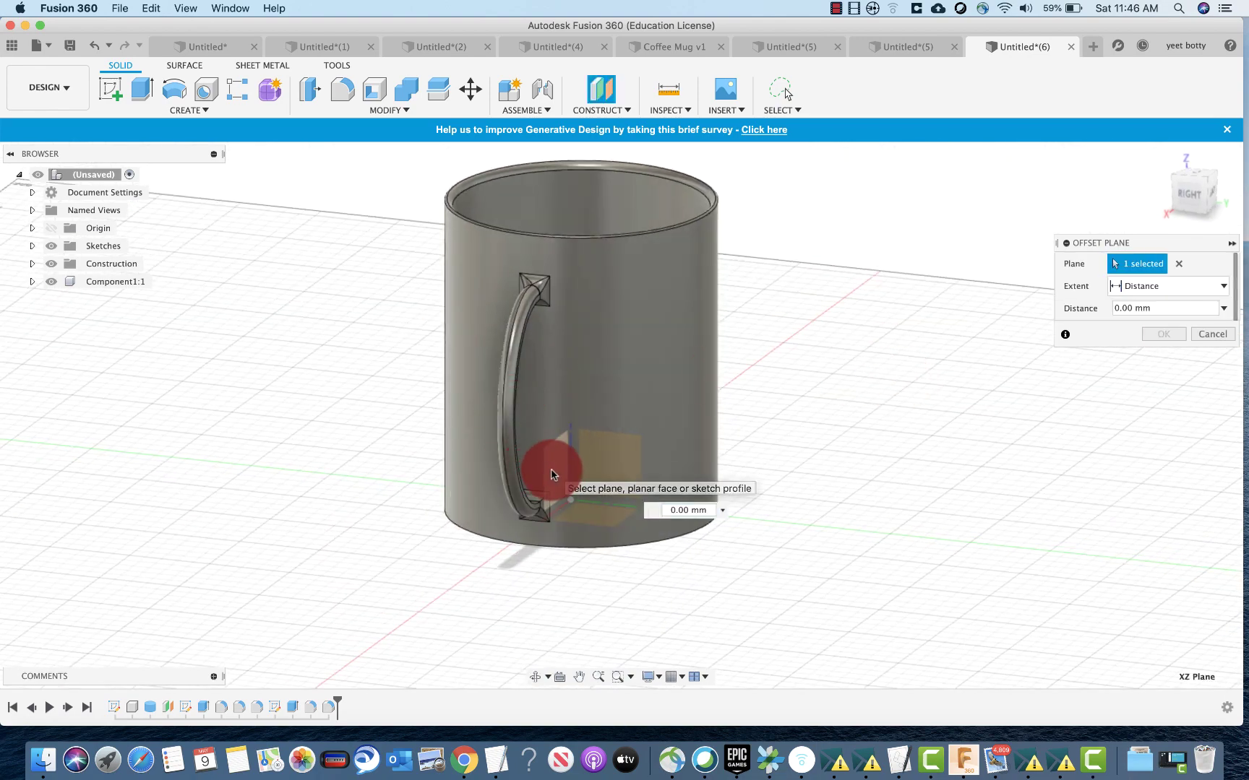
{"action": "left_click_drag", "start_coordinate": [624, 475], "coordinate": [685, 476]}
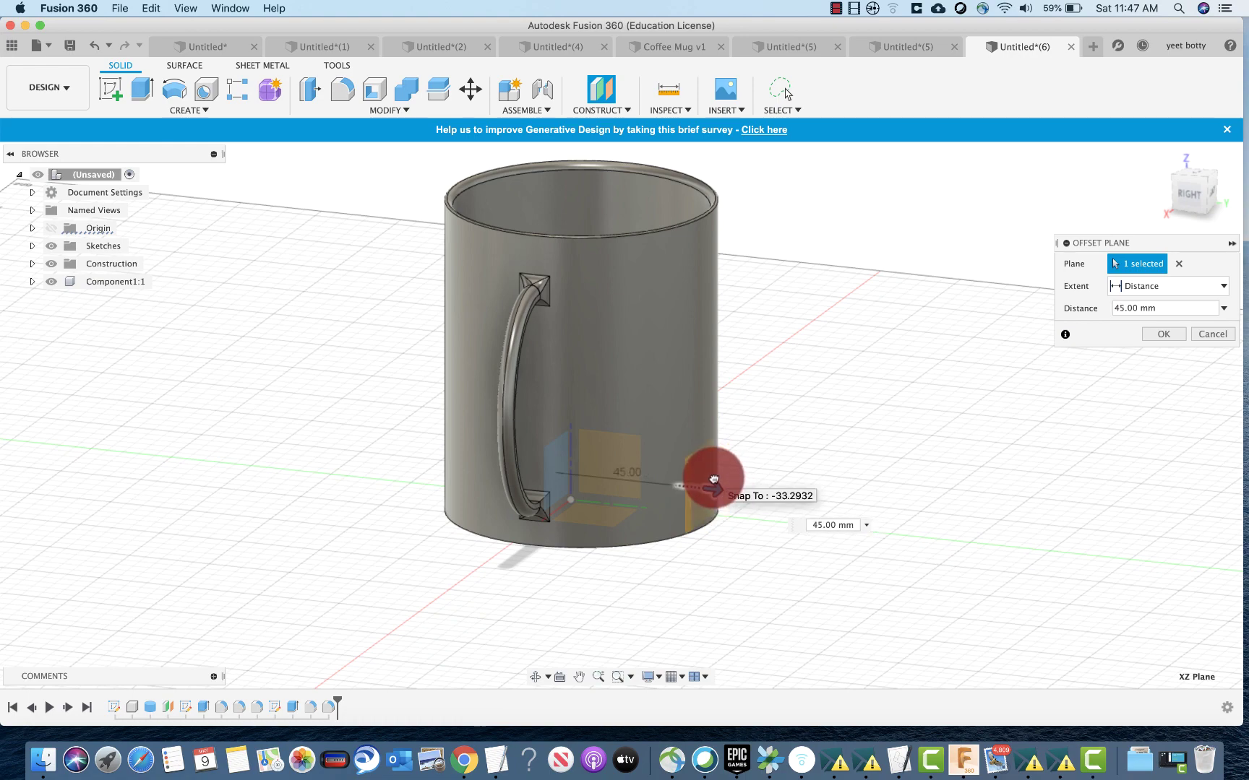
{"action": "left_click_drag", "start_coordinate": [714, 479], "coordinate": [742, 492]}
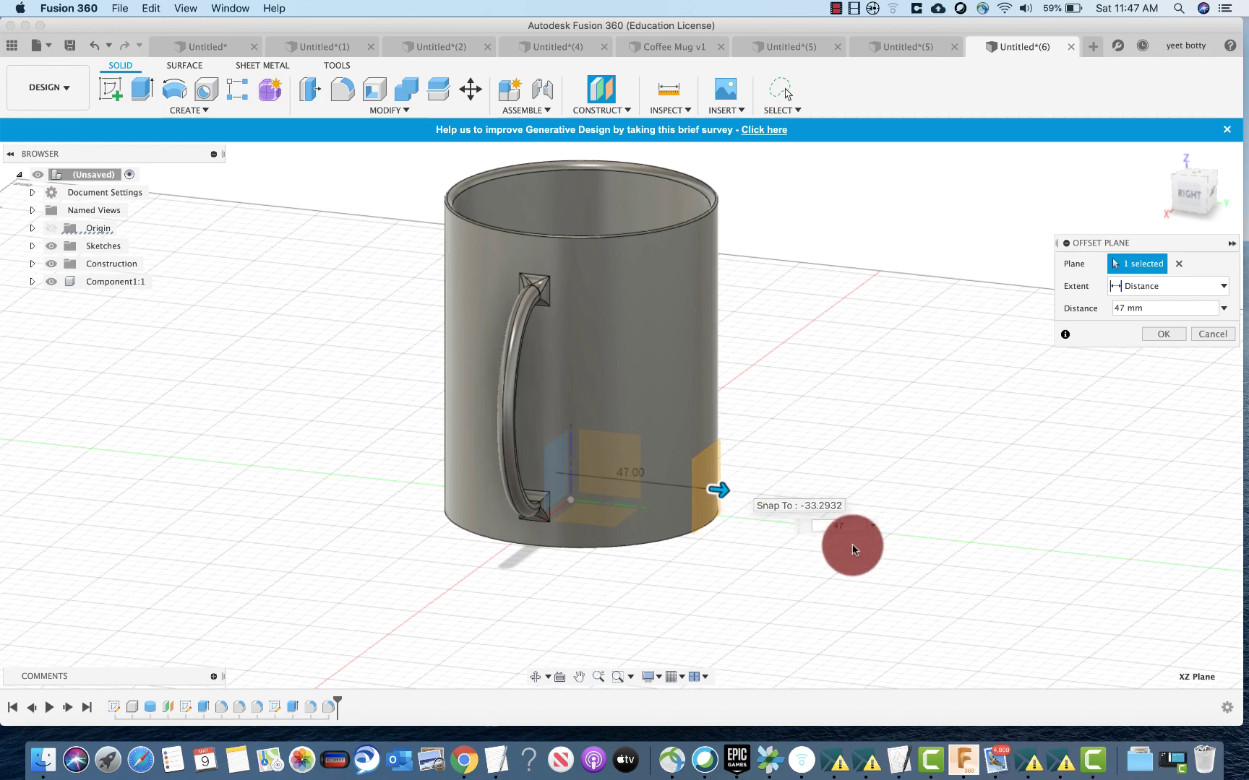
Step: Try offset distances of 43 mm and 46 mm for the plane against the mug's outer wall
{"action": "scroll", "coordinate": [733, 456], "scroll_direction": "up", "scroll_amount": 3}
{"action": "middle_click_drag", "start_coordinate": [735, 427], "coordinate": [781, 556]}
{"action": "key", "text": "BackSpace"}
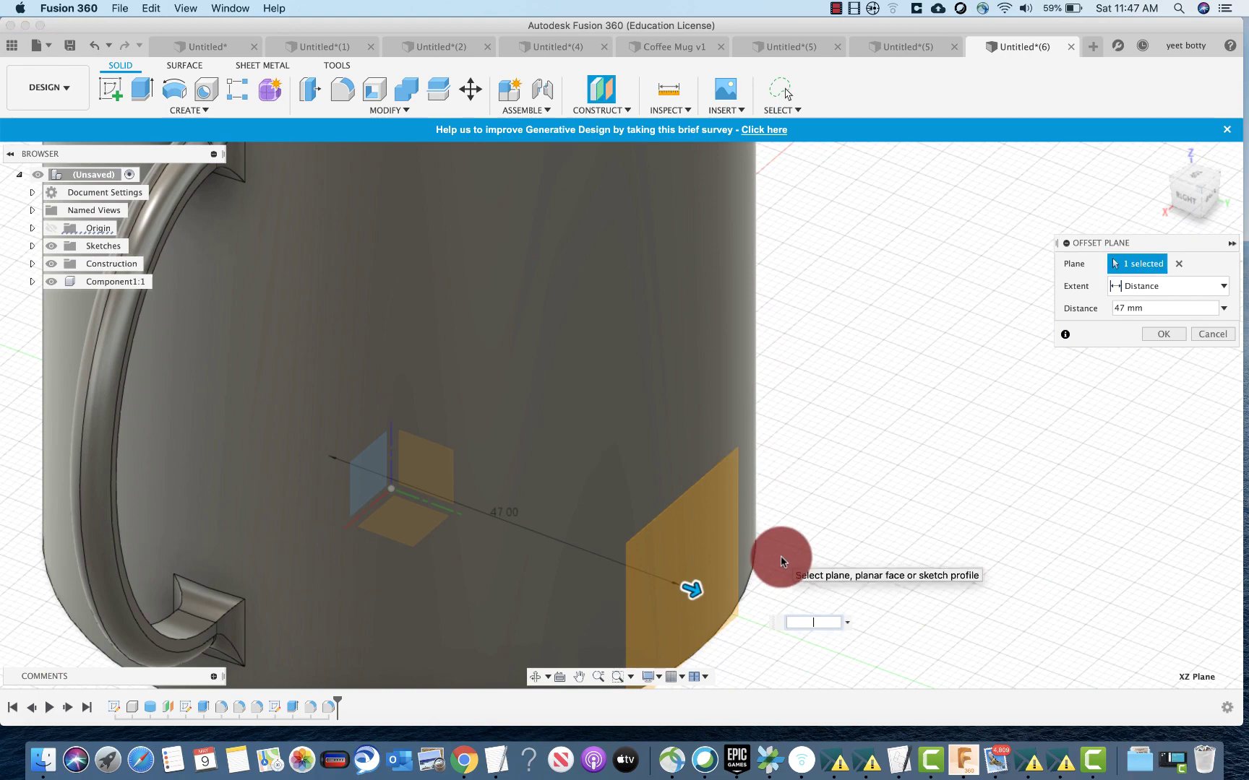
{"action": "type", "text": "43"}
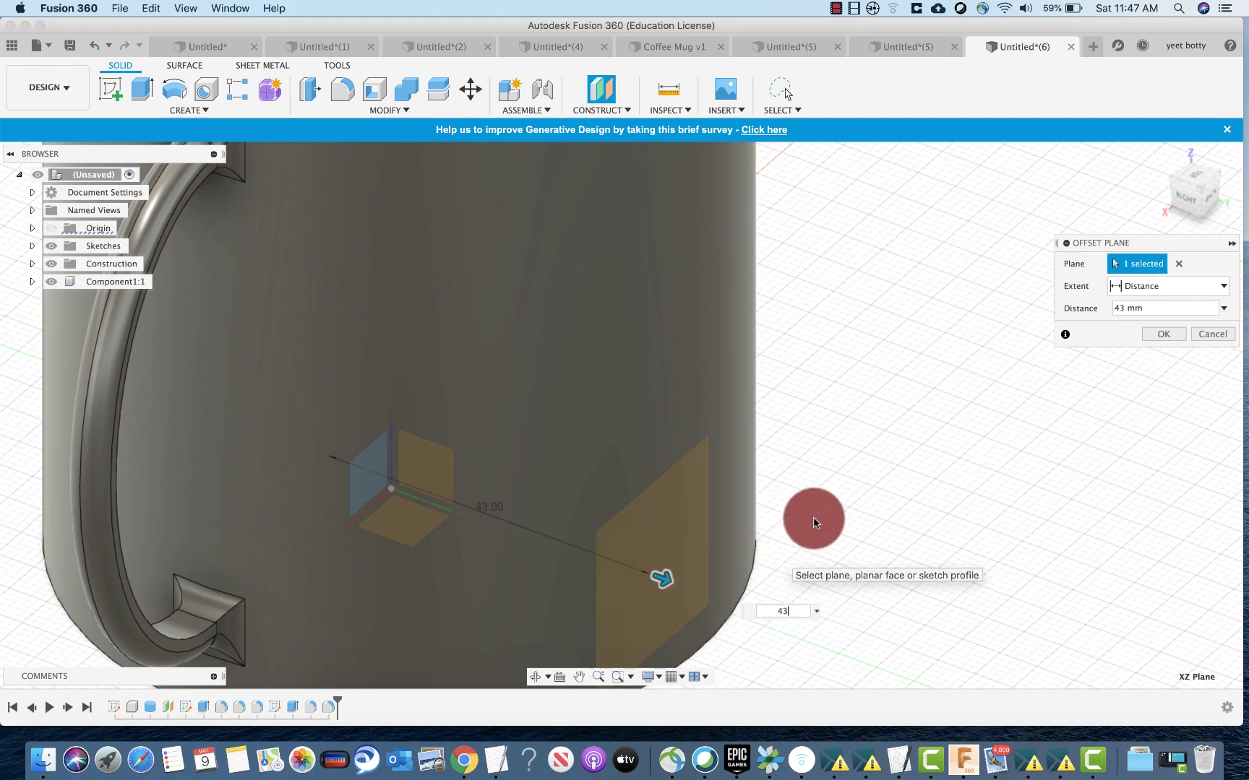
{"action": "middle_click_drag", "start_coordinate": [812, 461], "coordinate": [794, 440], "text": "shift"}
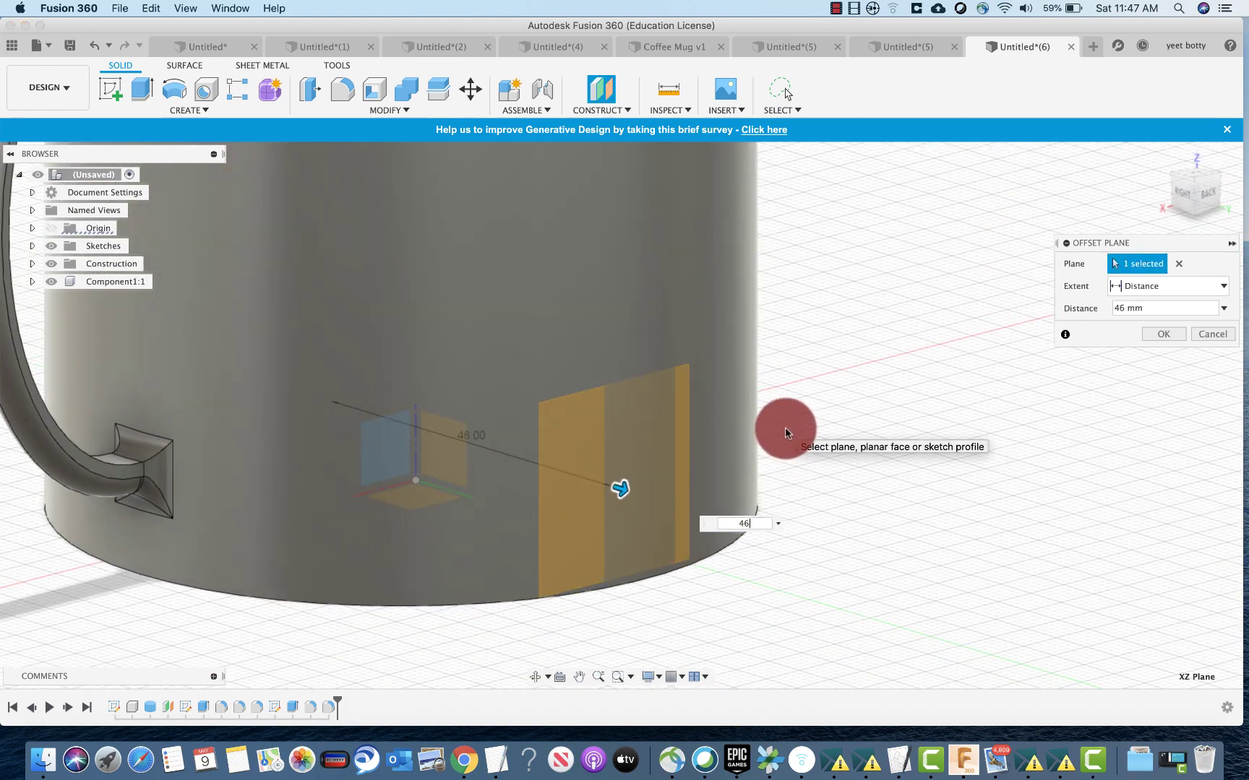
{"action": "key", "text": "BackSpace"}
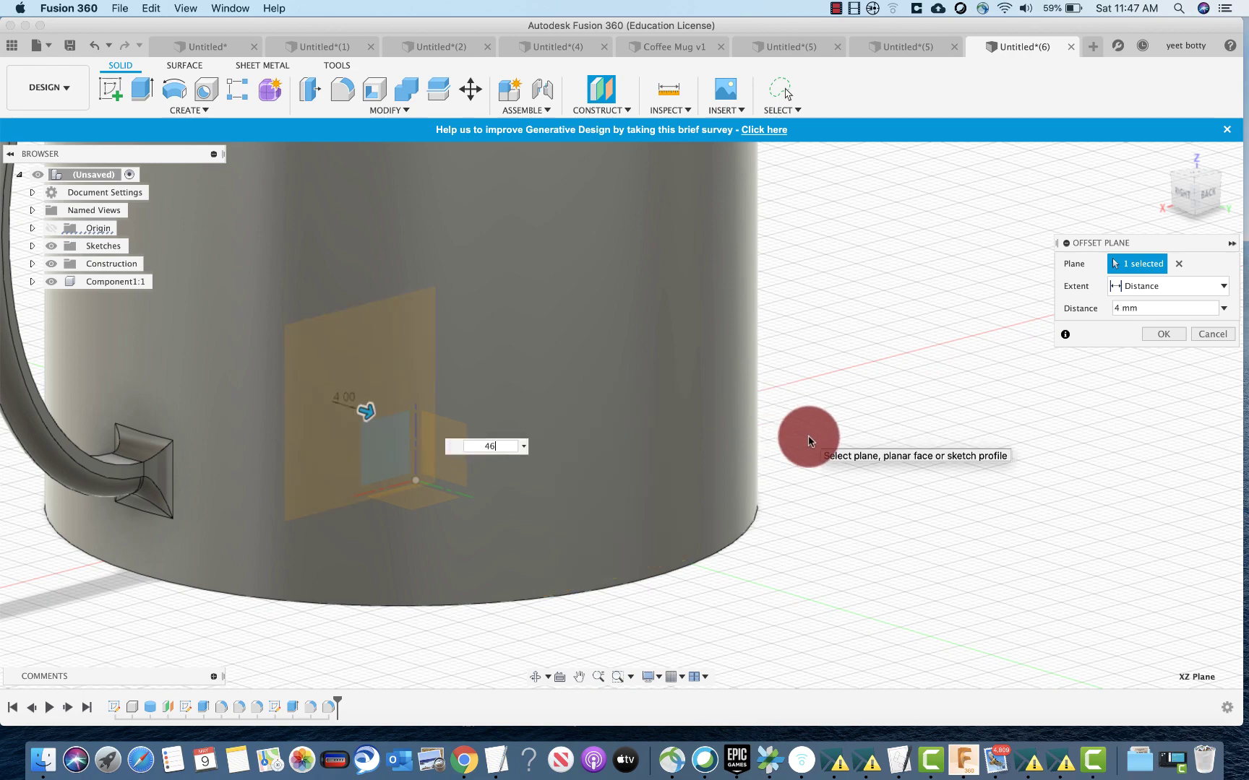
Step: Set the plane's offset distance to 45 mm and create the plane
{"action": "middle_click_drag", "start_coordinate": [810, 438], "coordinate": [736, 572], "text": "shift"}
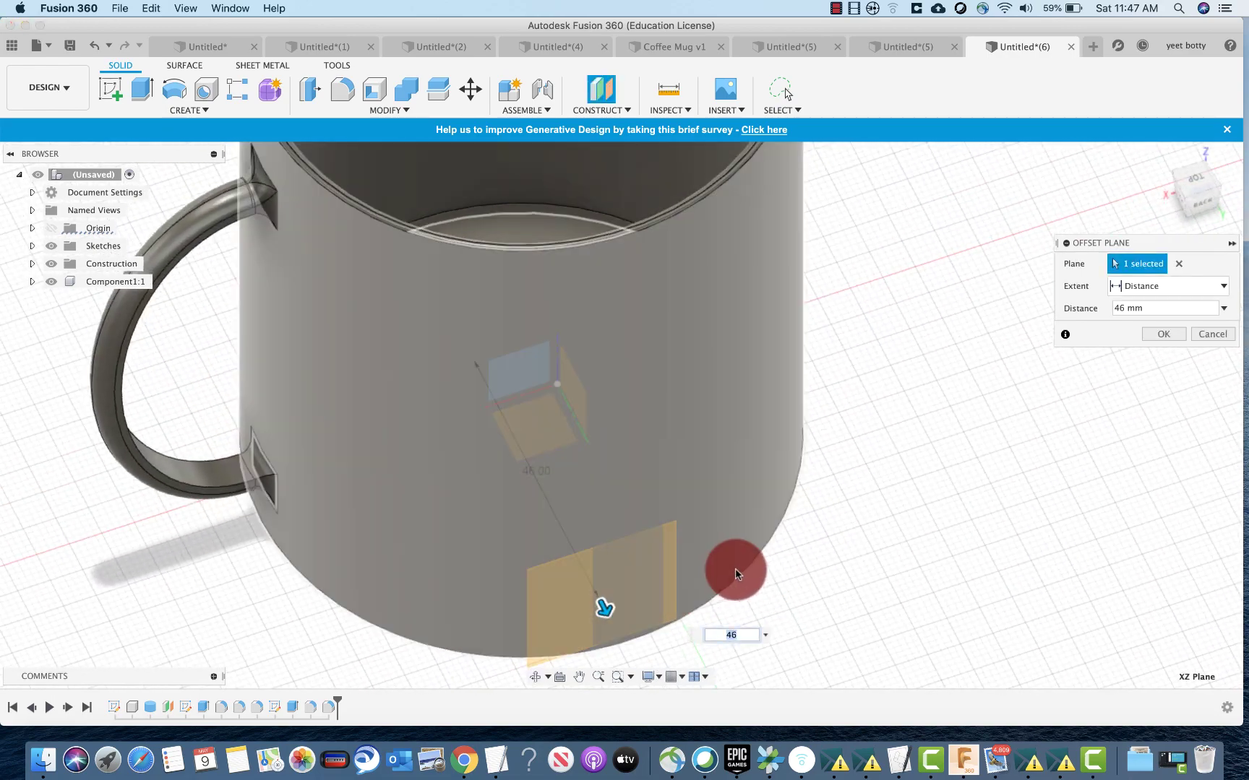
{"action": "key", "text": "Return"}
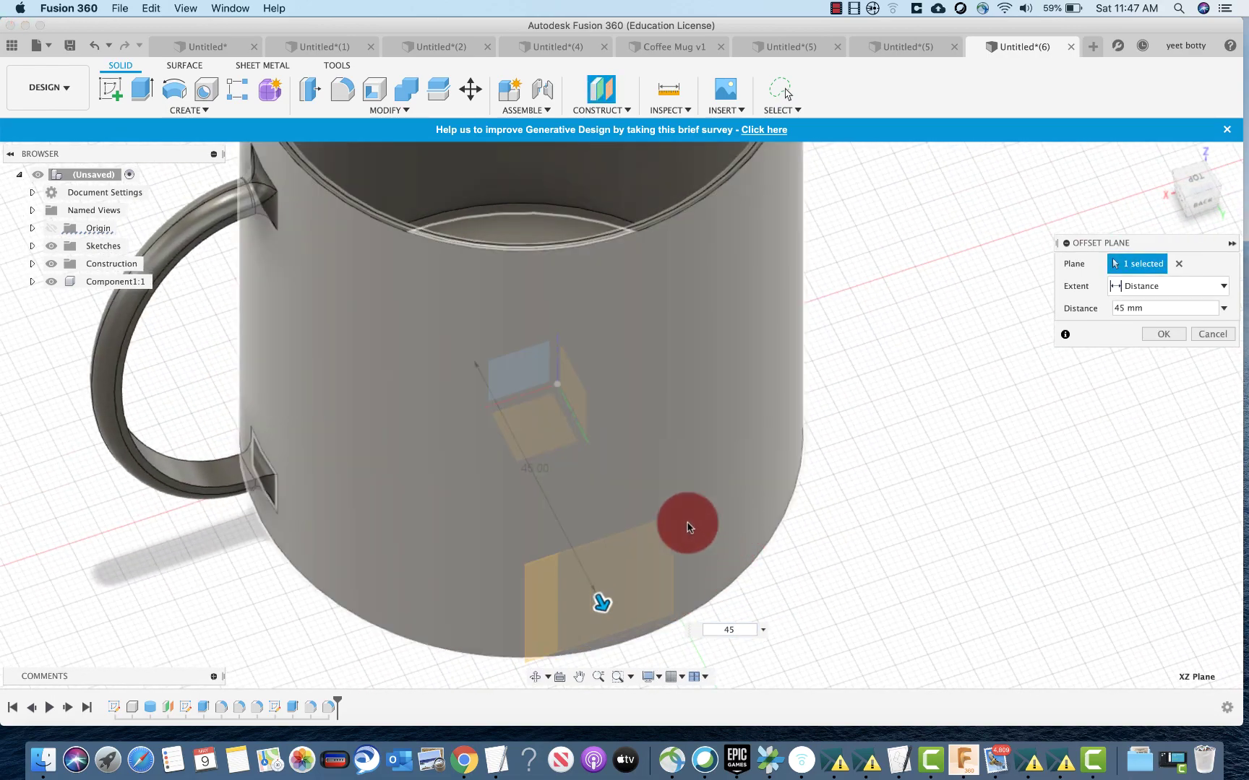
{"action": "middle_click_drag", "start_coordinate": [853, 554], "coordinate": [910, 677], "text": "shift"}
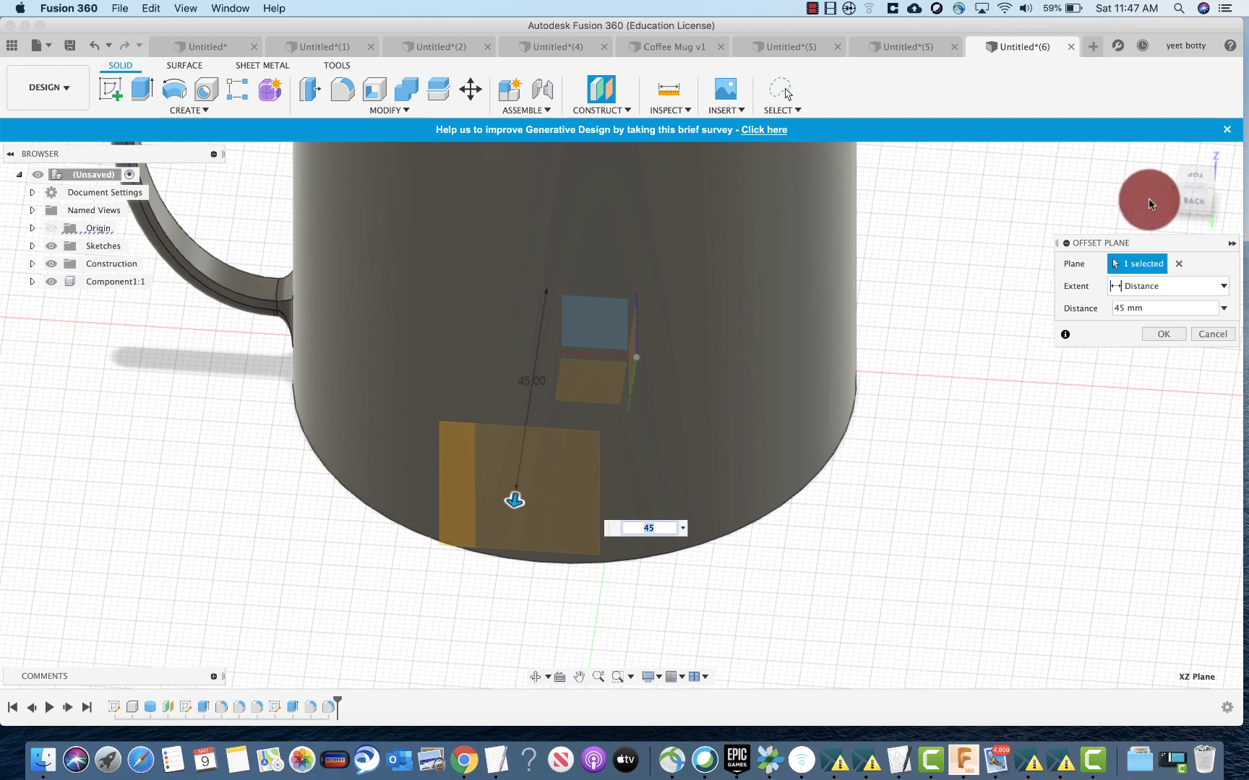
{"action": "left_click", "coordinate": [1163, 334]}
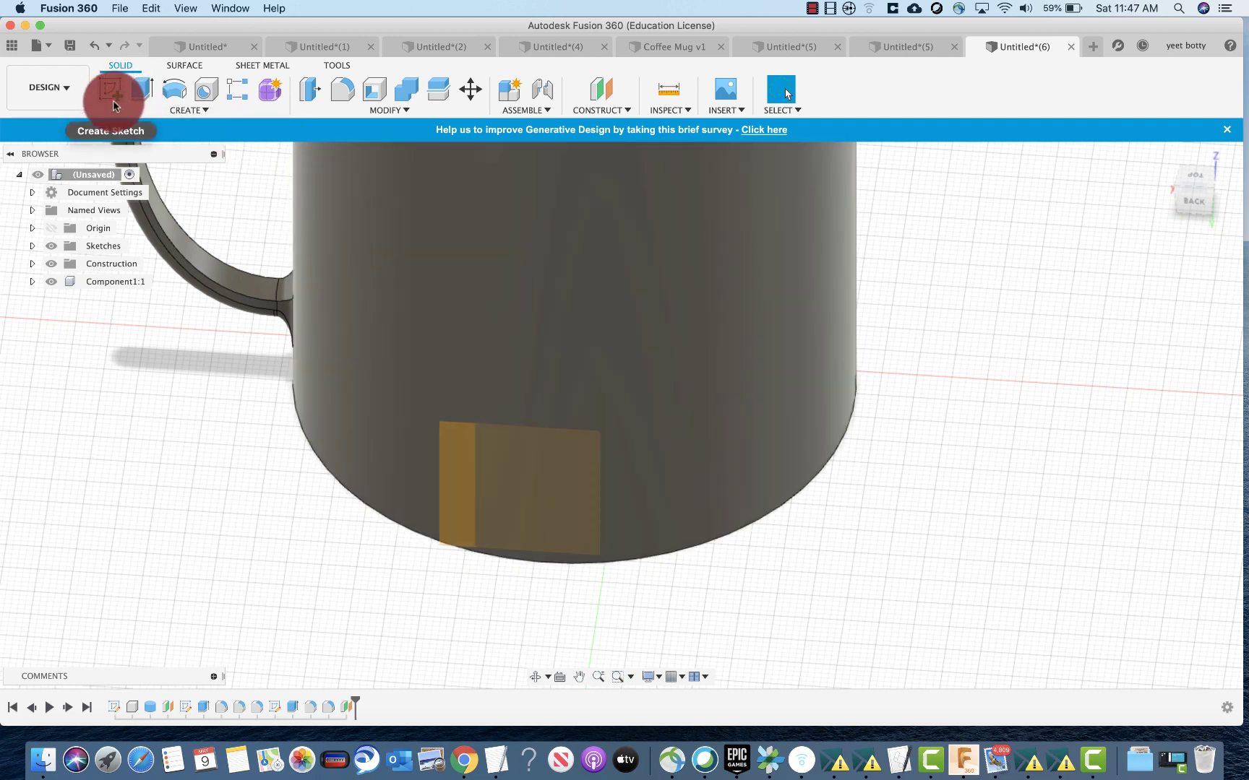
Step: Start a sketch on the new offset plane at the back of the mug
{"action": "middle_click_drag", "start_coordinate": [920, 421], "coordinate": [919, 438], "text": "shift"}
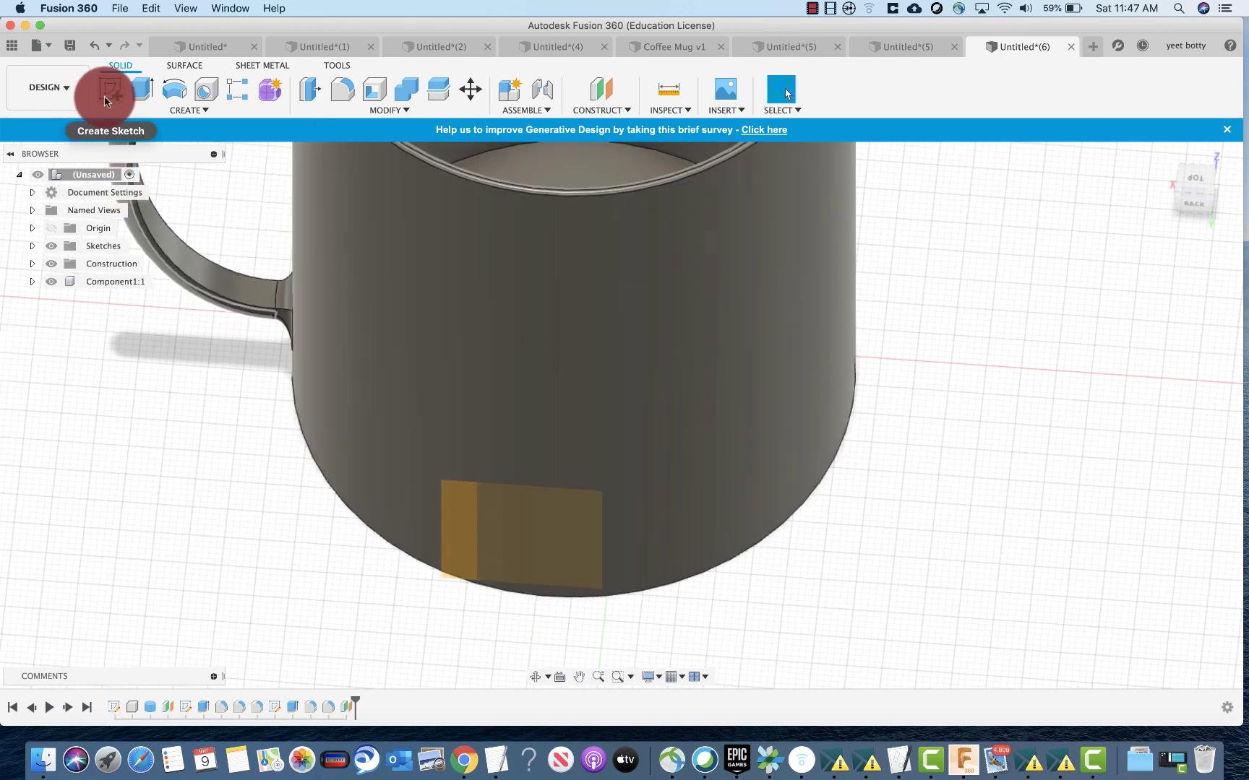
{"action": "left_click", "coordinate": [105, 100]}
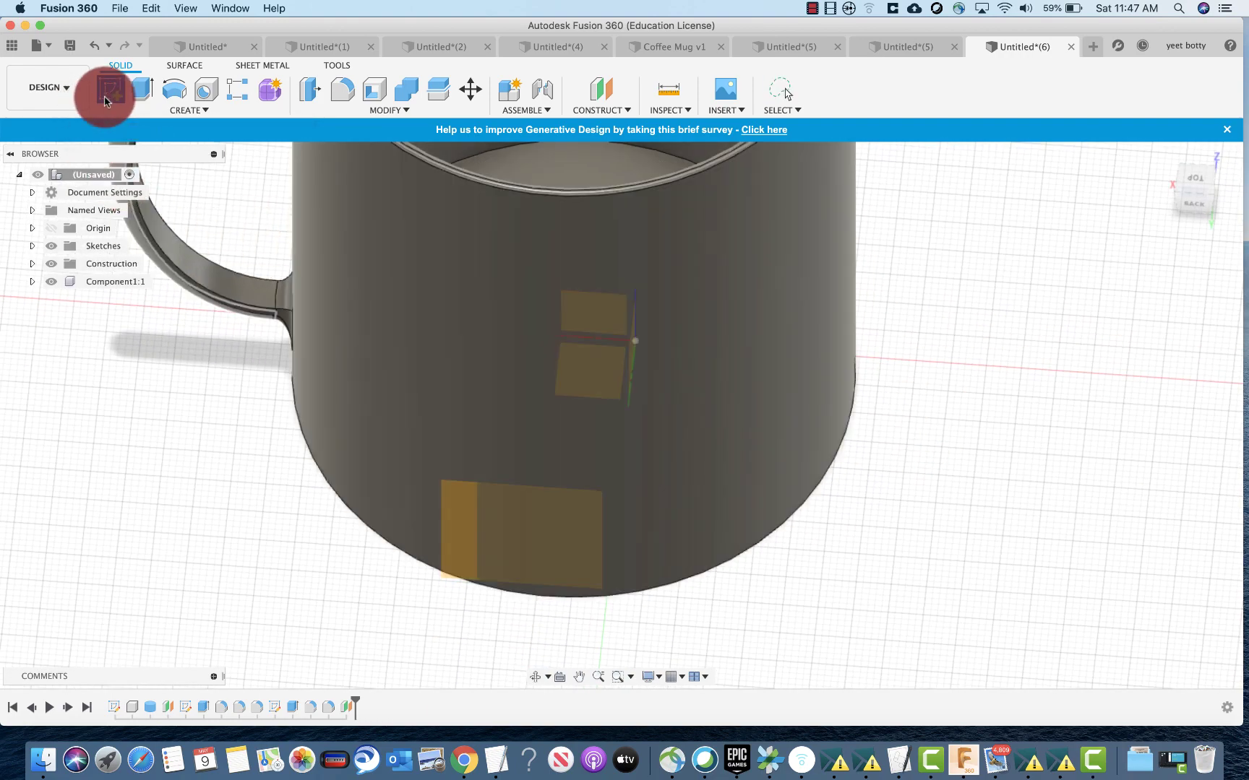
{"action": "left_click", "coordinate": [525, 556]}
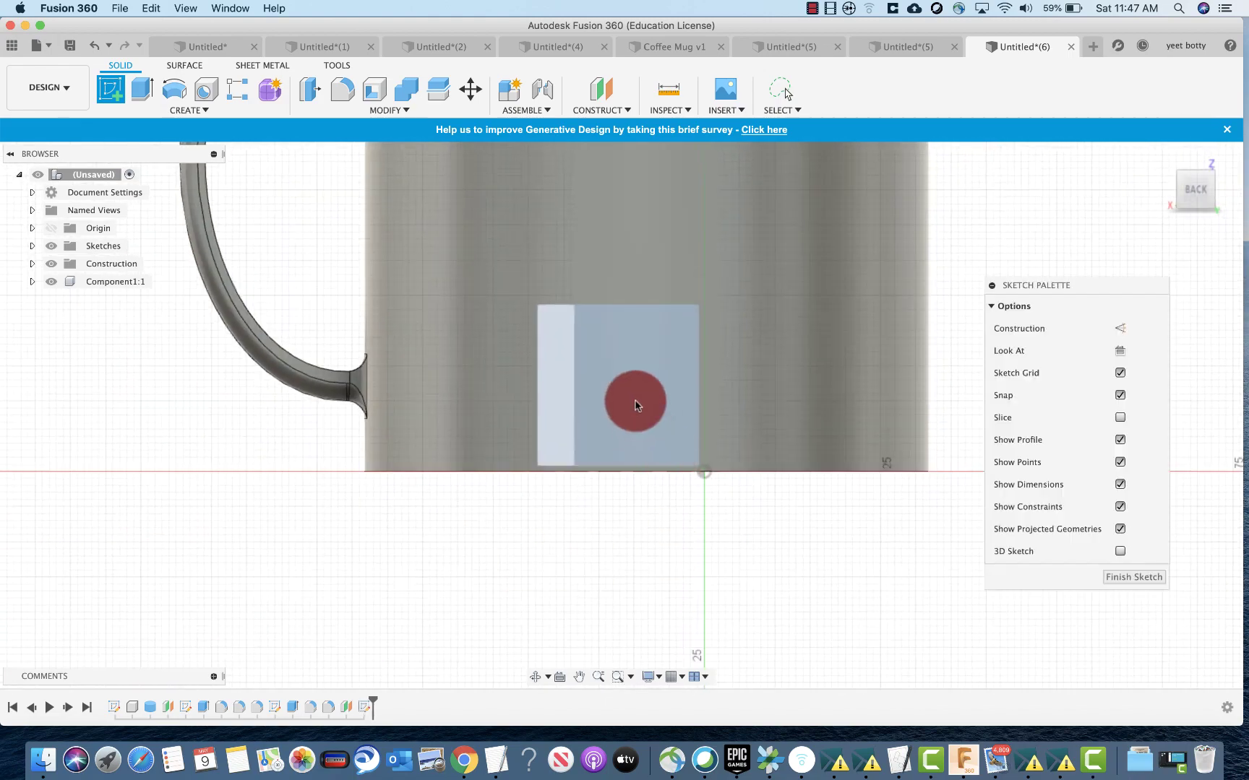
Step: Add 10 mm high sketch text reading "Happy" in Arial near the top of the mug's wall
{"action": "mouse_move", "coordinate": [576, 370]}
{"action": "middle_mouse_down"}
{"action": "mouse_move", "coordinate": [555, 315]}
{"action": "mouse_move", "coordinate": [605, 289]}
{"action": "mouse_move", "coordinate": [535, 515]}
{"action": "mouse_move", "coordinate": [535, 555]}
{"action": "middle_mouse_up"}
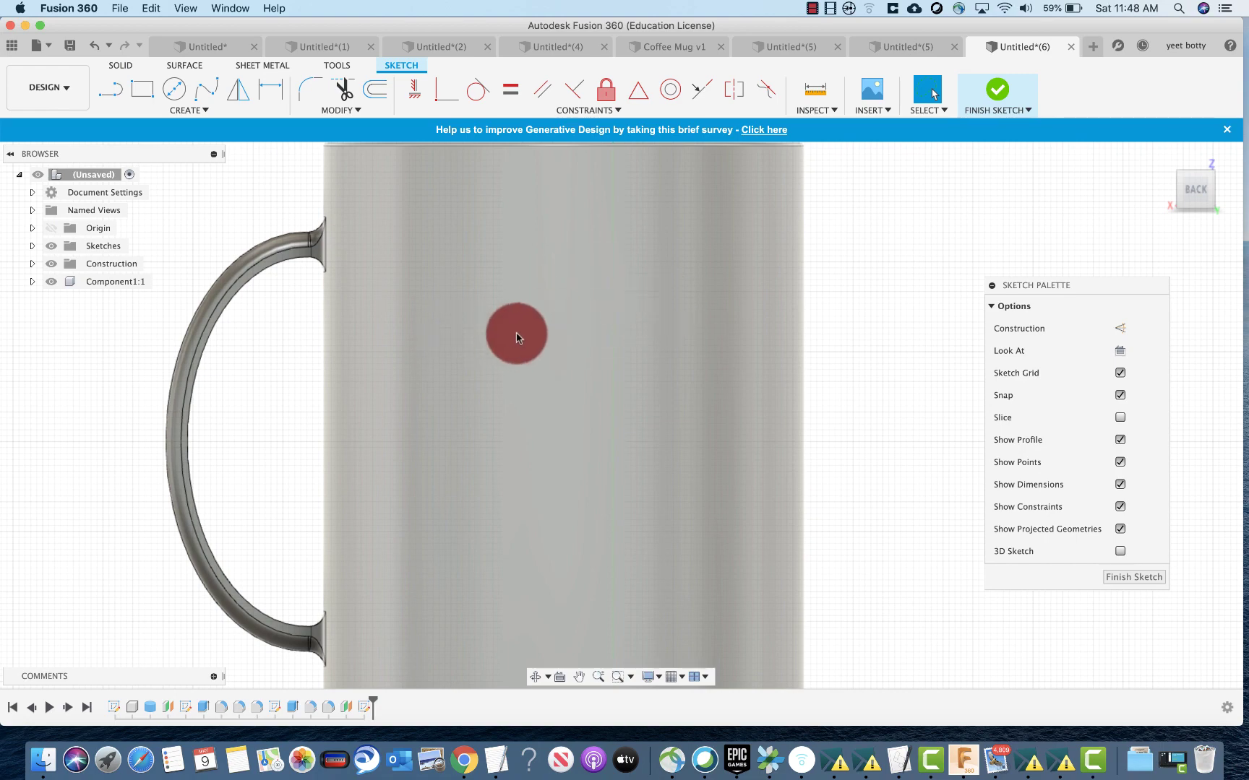
{"action": "scroll", "coordinate": [524, 342], "scroll_direction": "up", "scroll_amount": 3}
{"action": "scroll", "coordinate": [538, 341], "scroll_direction": "down", "scroll_amount": 5}
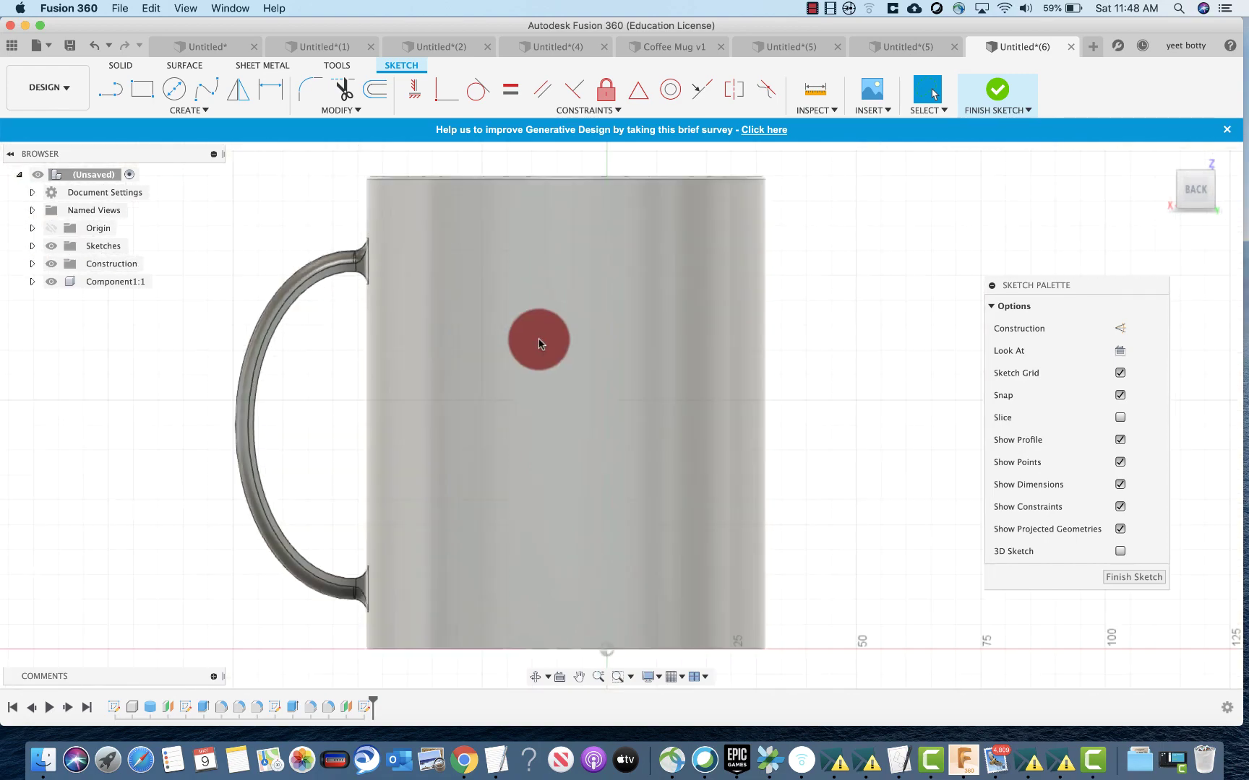
{"action": "scroll", "coordinate": [538, 344], "scroll_direction": "up", "scroll_amount": 2}
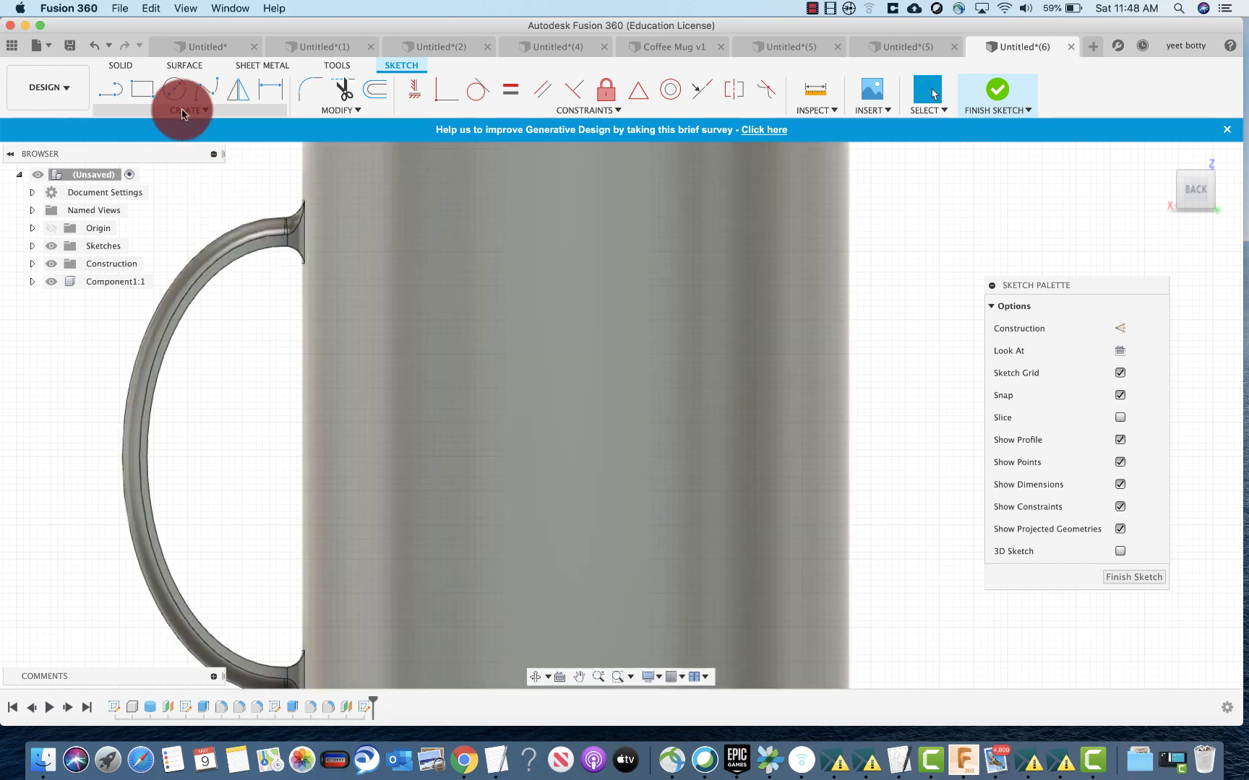
{"action": "left_click", "coordinate": [185, 110]}
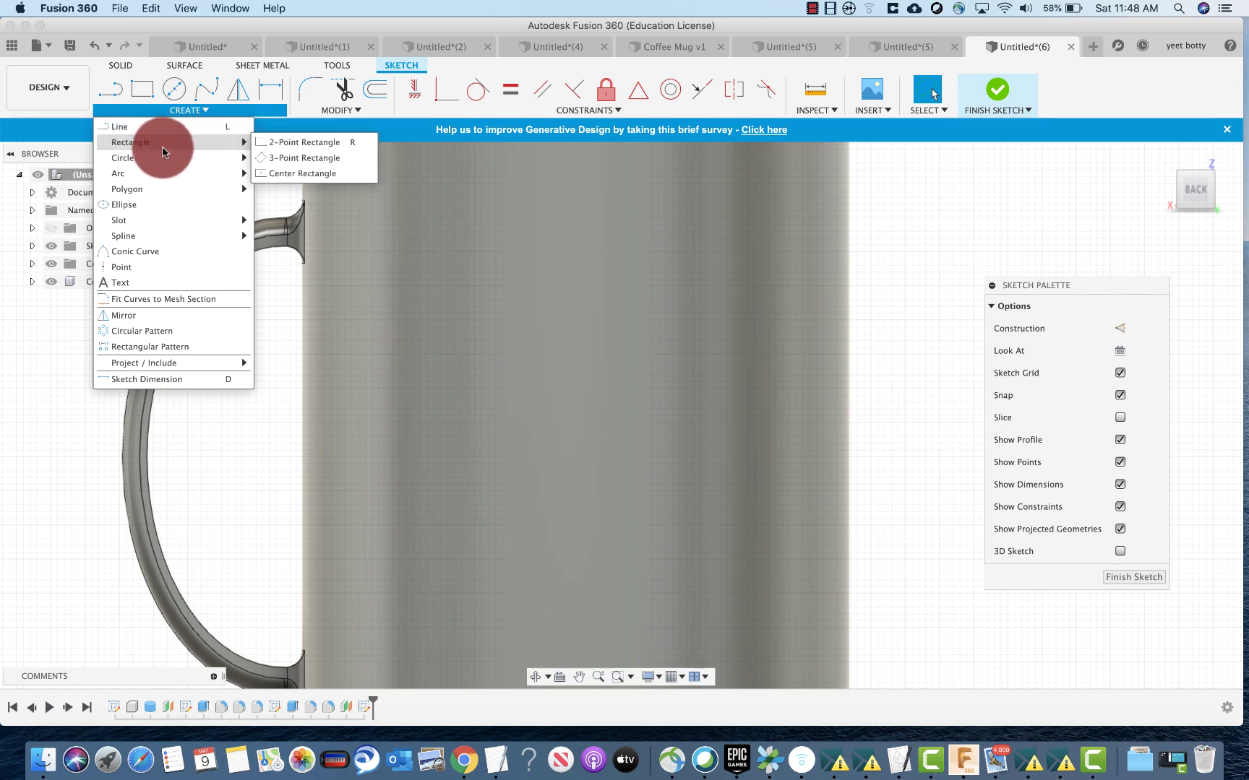
{"action": "mouse_move", "coordinate": [153, 166]}
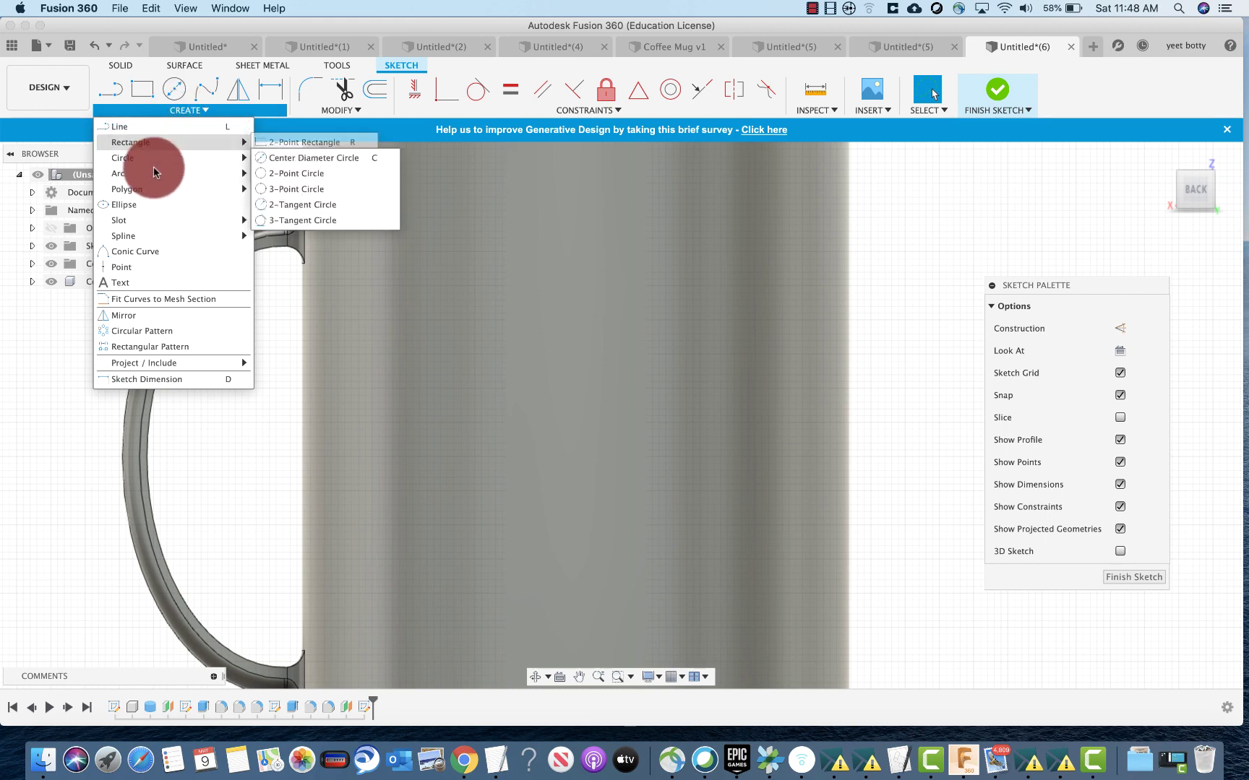
{"action": "left_click", "coordinate": [123, 283]}
{"action": "scroll", "coordinate": [491, 257], "scroll_direction": "up", "scroll_amount": 3}
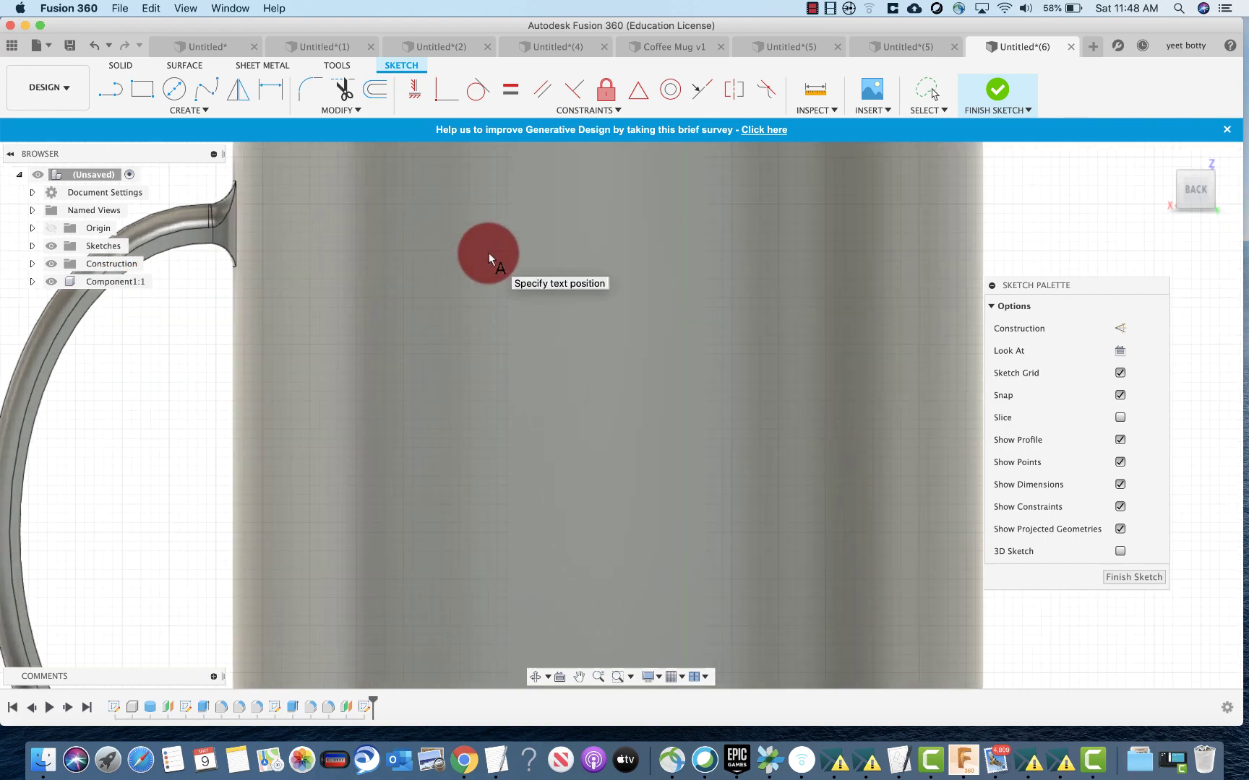
{"action": "scroll", "coordinate": [530, 240], "scroll_direction": "down", "scroll_amount": 4}
{"action": "scroll", "coordinate": [552, 228], "scroll_direction": "up", "scroll_amount": 3}
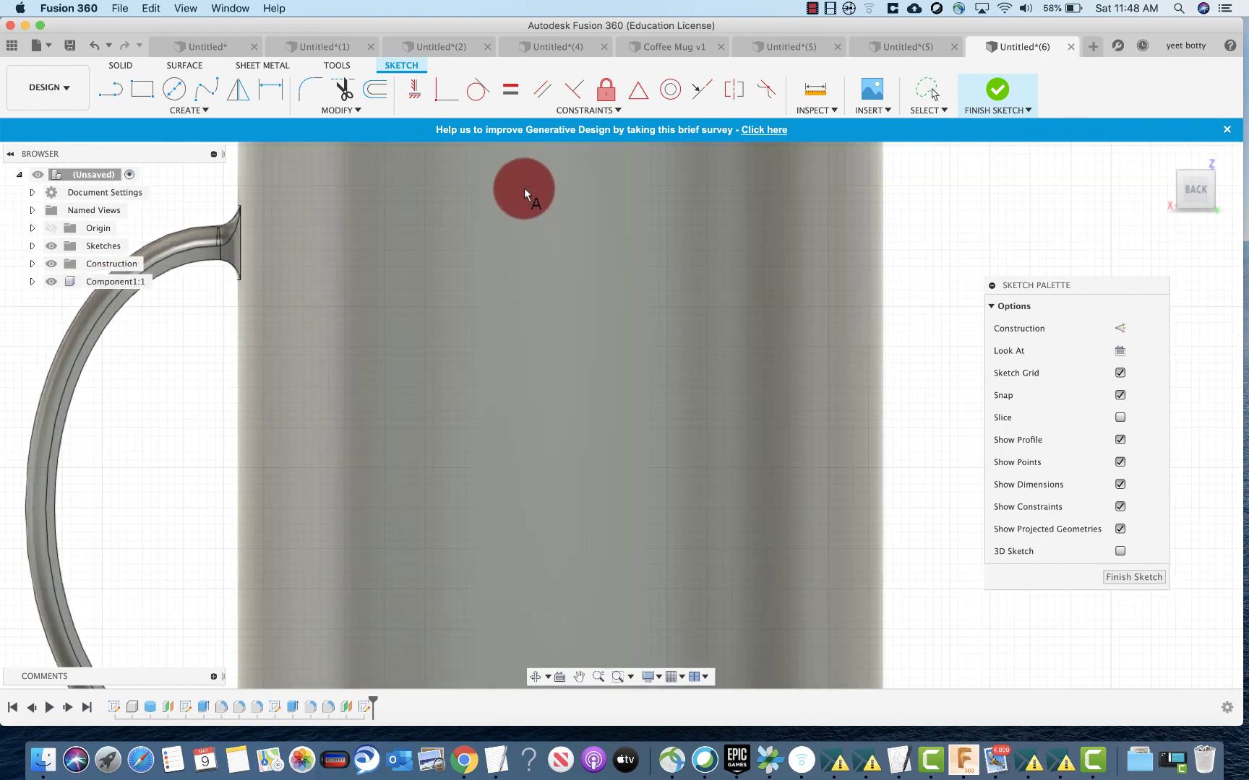
{"action": "scroll", "coordinate": [526, 179], "scroll_direction": "down", "scroll_amount": 1}
{"action": "scroll", "coordinate": [526, 180], "scroll_direction": "down", "scroll_amount": 1}
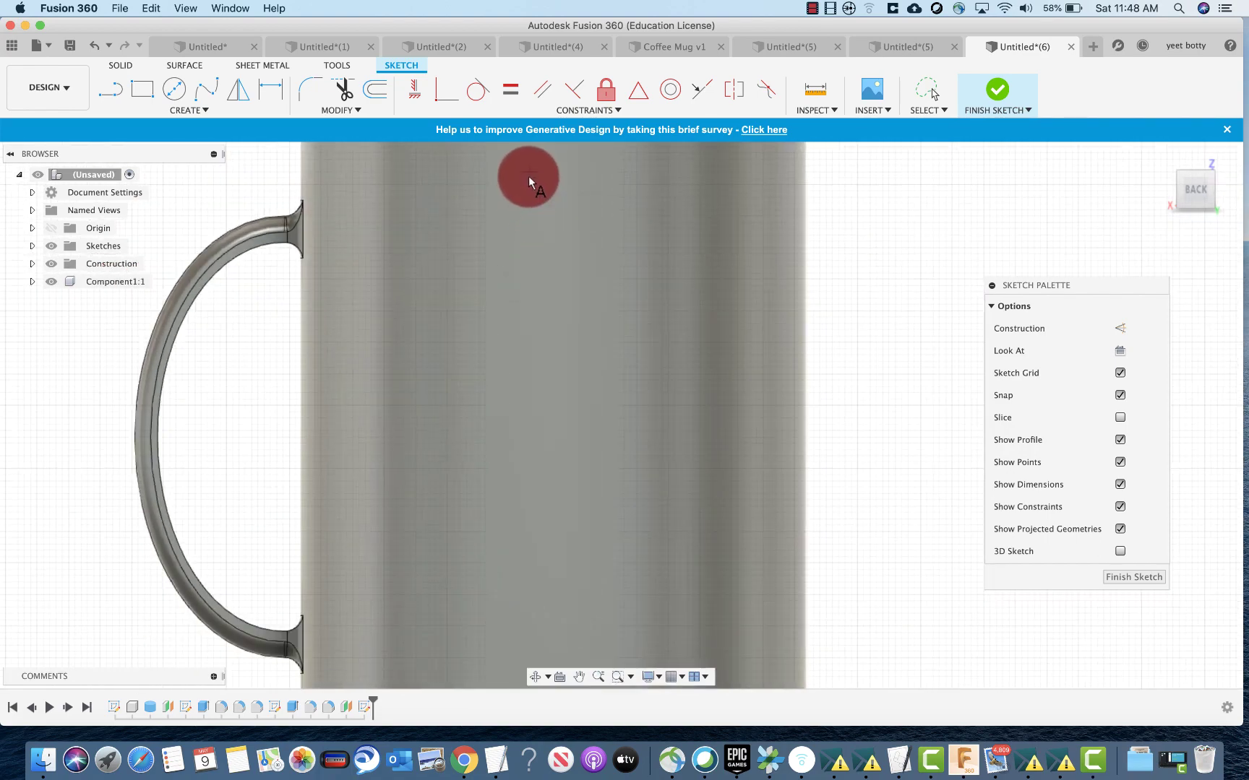
{"action": "left_click", "coordinate": [527, 175]}
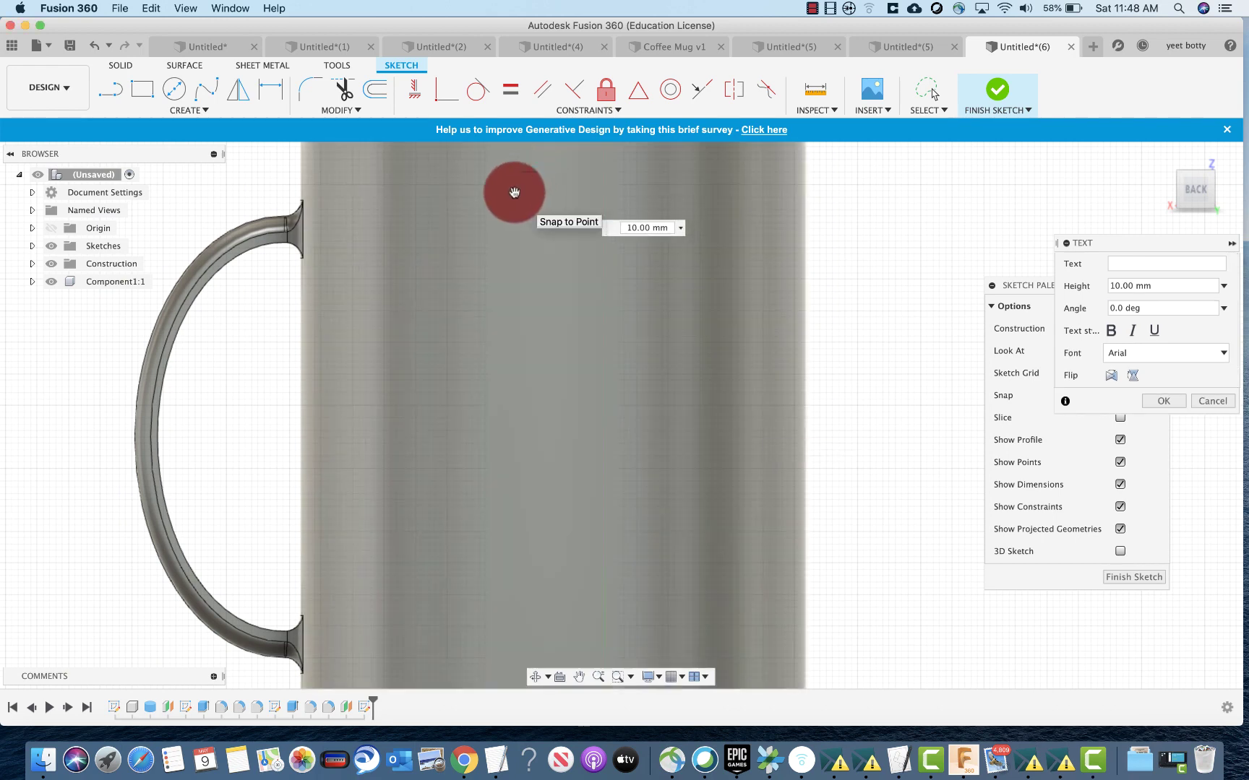
{"action": "left_click", "coordinate": [1128, 263]}
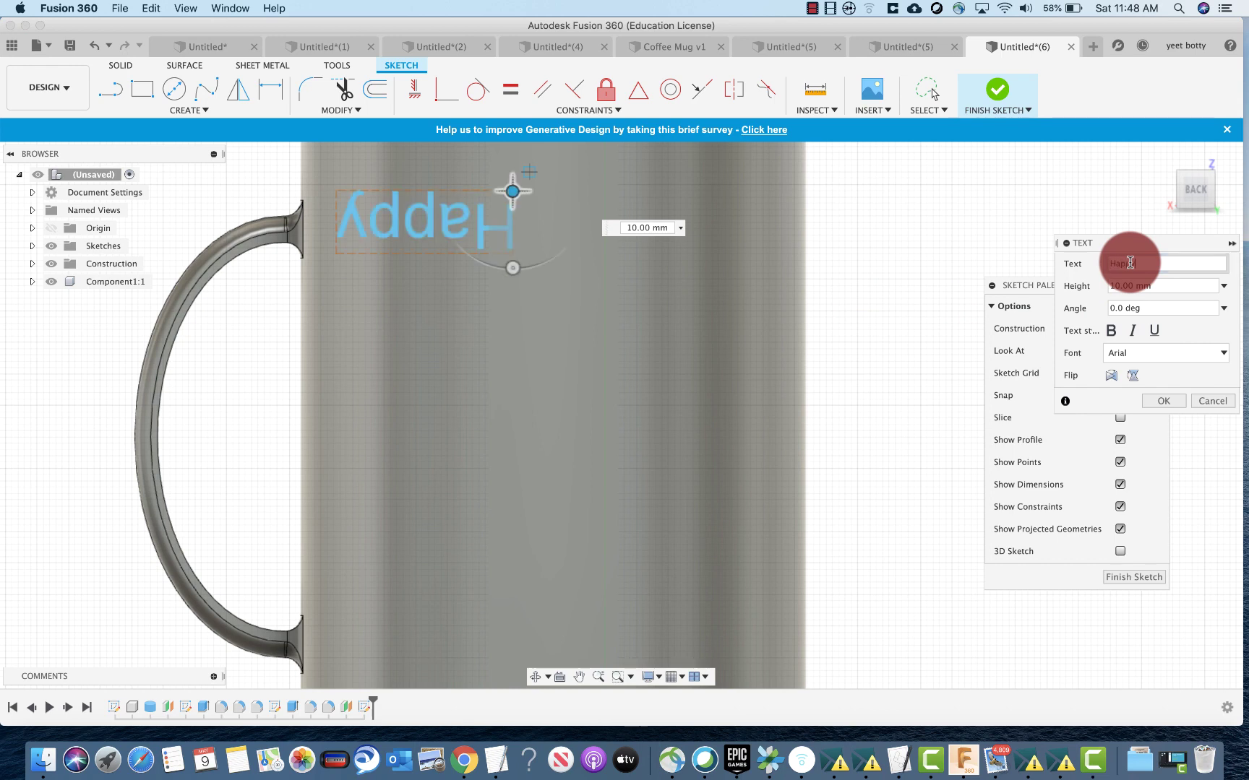
{"action": "left_click", "coordinate": [1143, 398]}
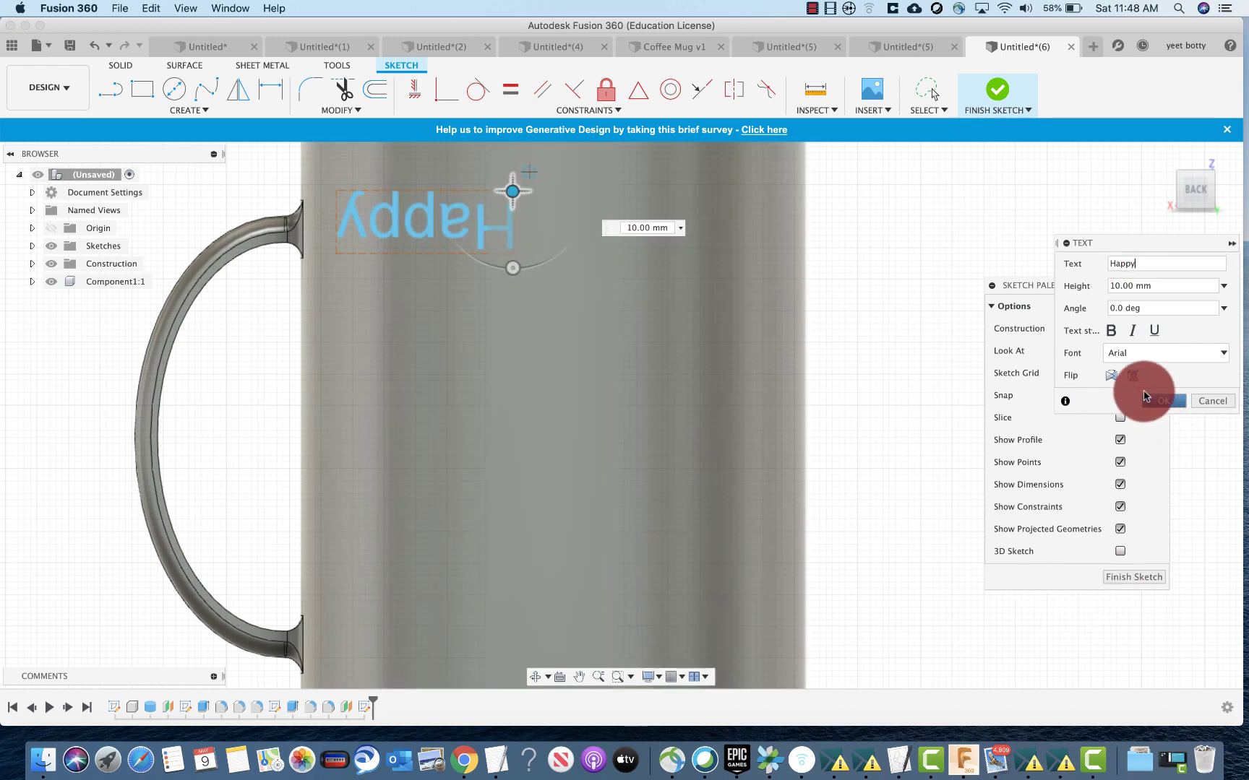
Step: Flip the "Happy" text horizontally and vertically so it reads correctly, and move it closer to the mug's center
{"action": "left_click", "coordinate": [1112, 378]}
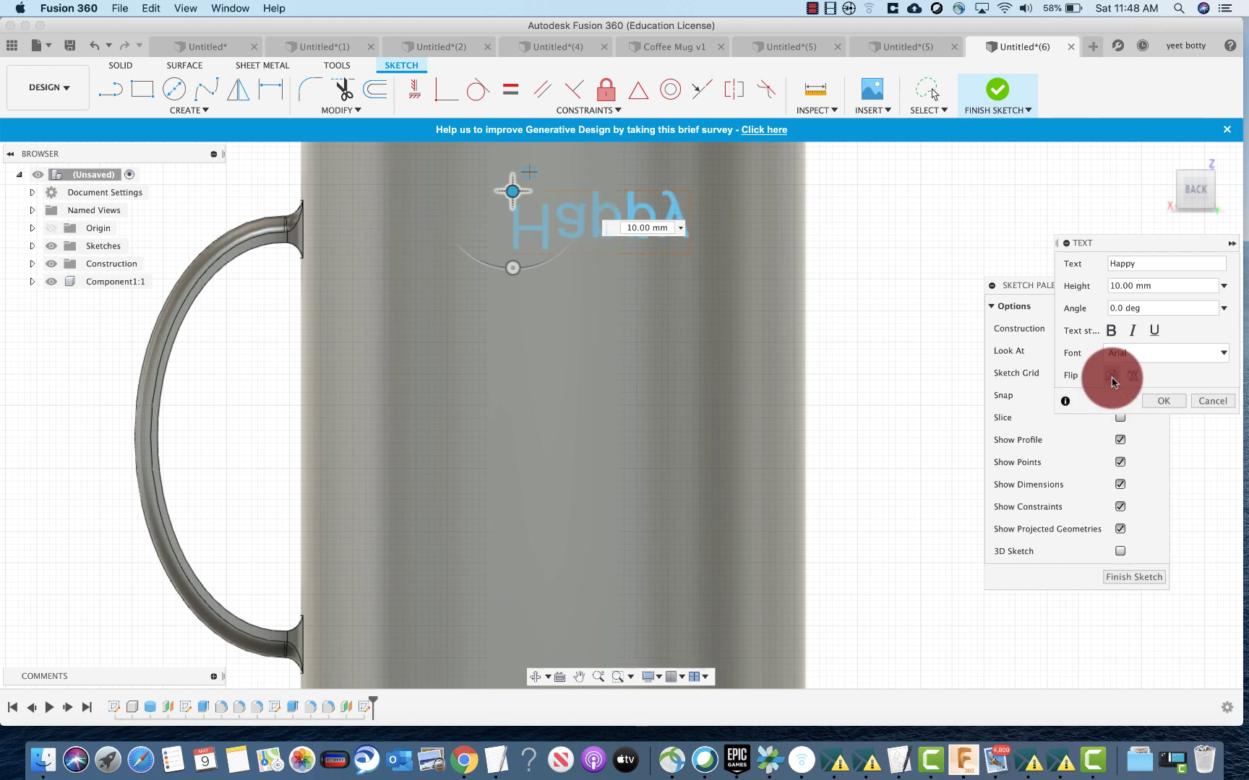
{"action": "left_click", "coordinate": [1130, 376]}
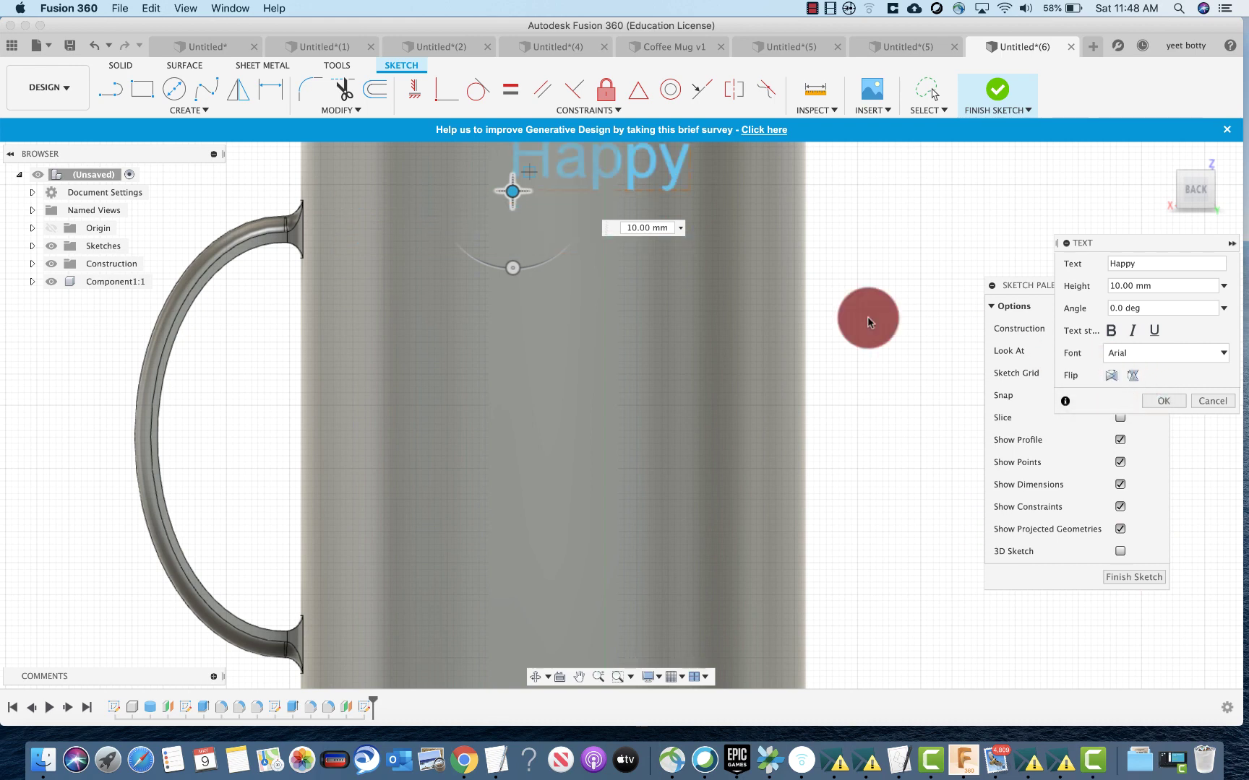
{"action": "left_click_drag", "start_coordinate": [524, 190], "coordinate": [475, 214]}
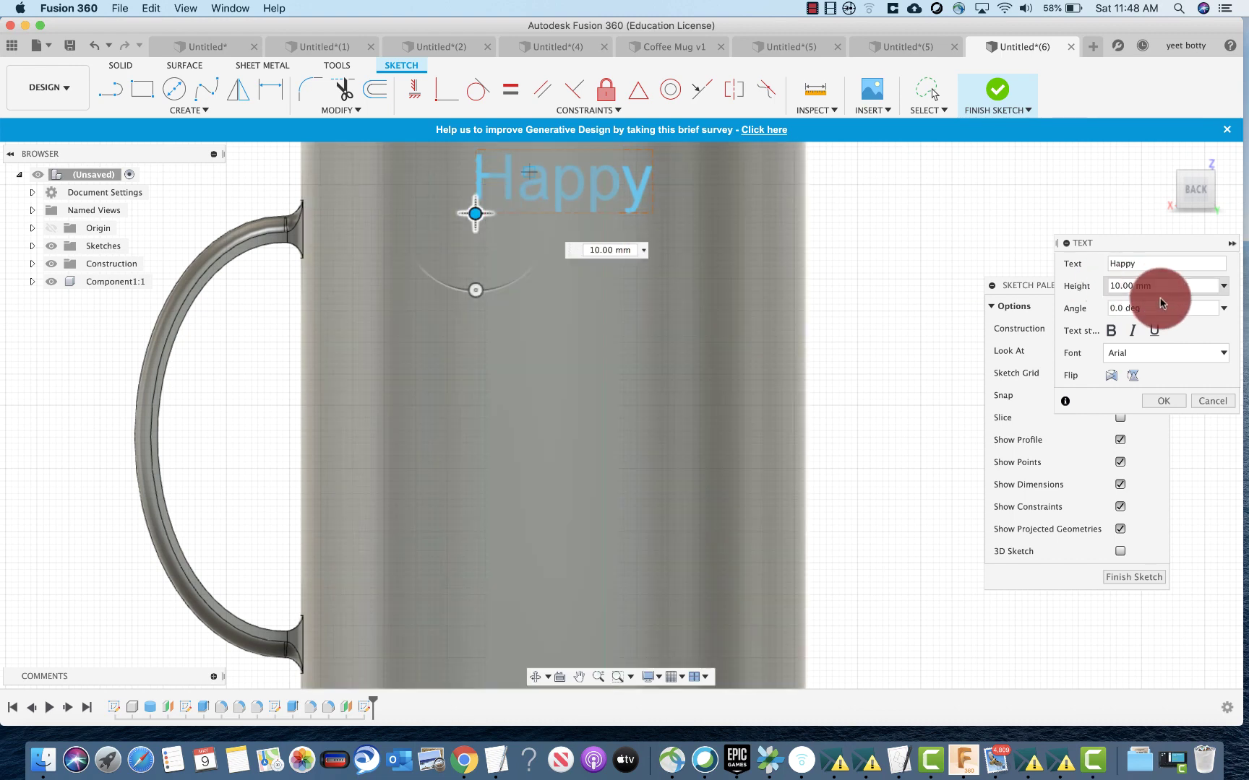
{"action": "left_click", "coordinate": [1156, 356]}
{"action": "scroll", "coordinate": [1152, 415], "scroll_direction": "down", "scroll_amount": 2}
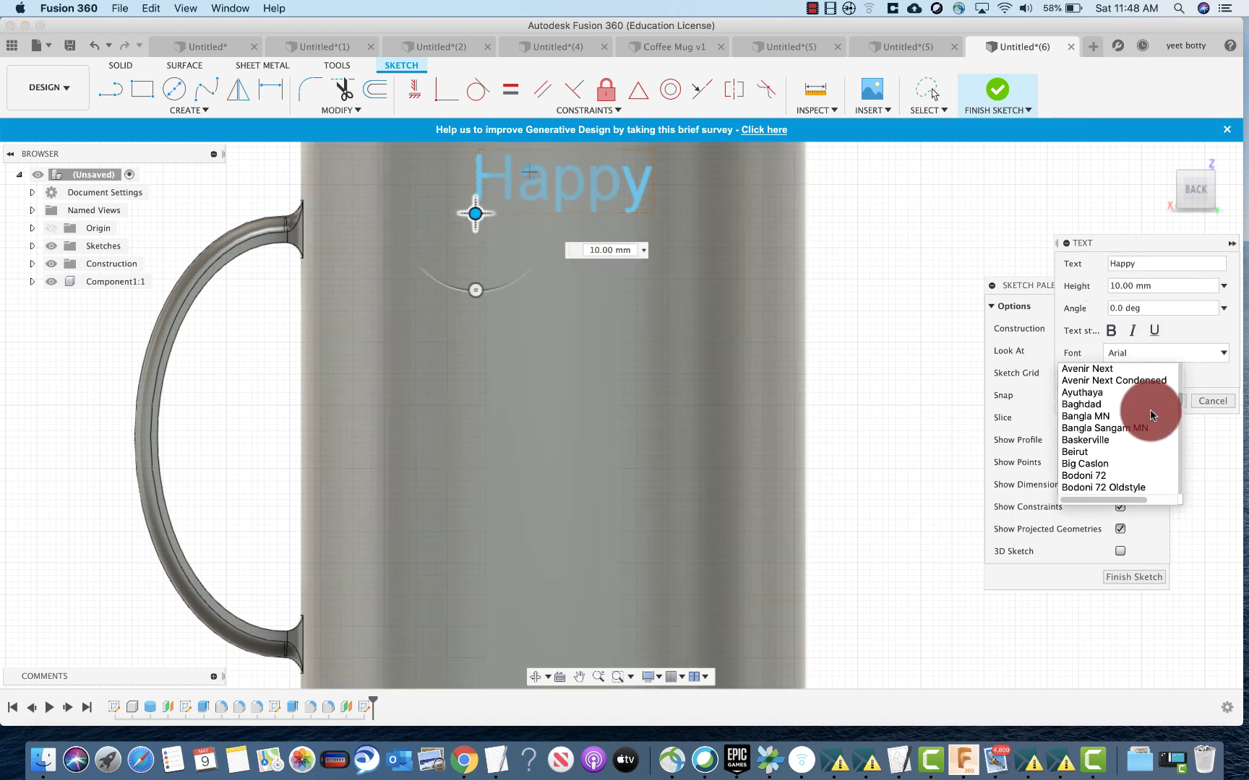
{"action": "scroll", "coordinate": [1148, 415], "scroll_direction": "down", "scroll_amount": 20}
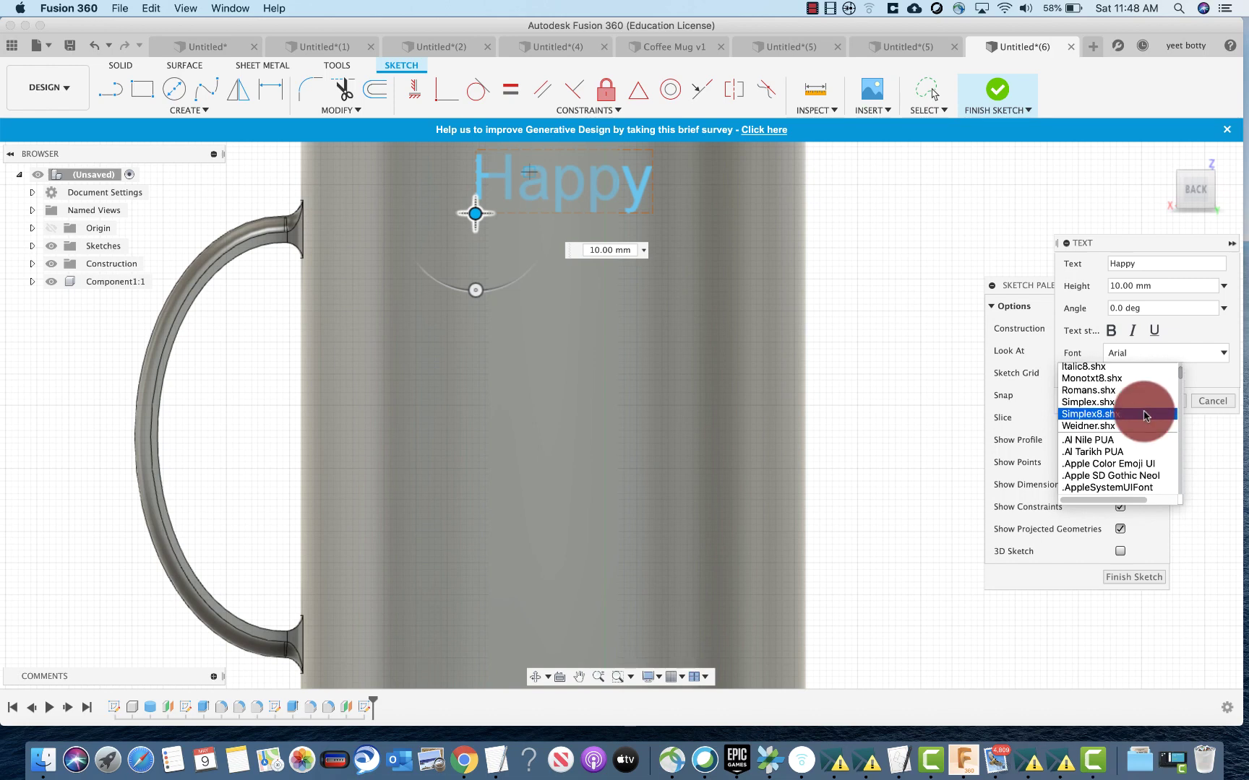
{"action": "left_click_drag", "start_coordinate": [1178, 380], "coordinate": [1178, 369]}
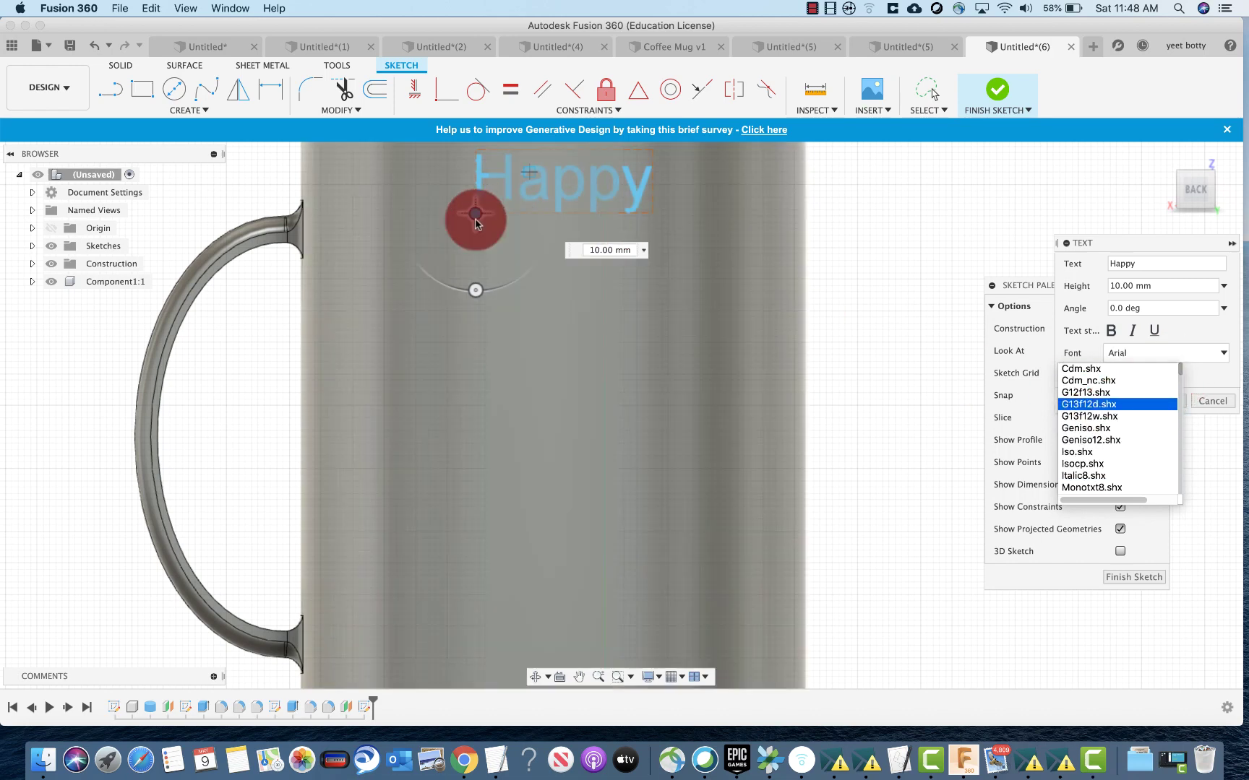
Step: Move the "Happy" text slightly lower on the mug's wall, accept it and leave the Text command
{"action": "left_click_drag", "start_coordinate": [476, 215], "coordinate": [471, 236]}
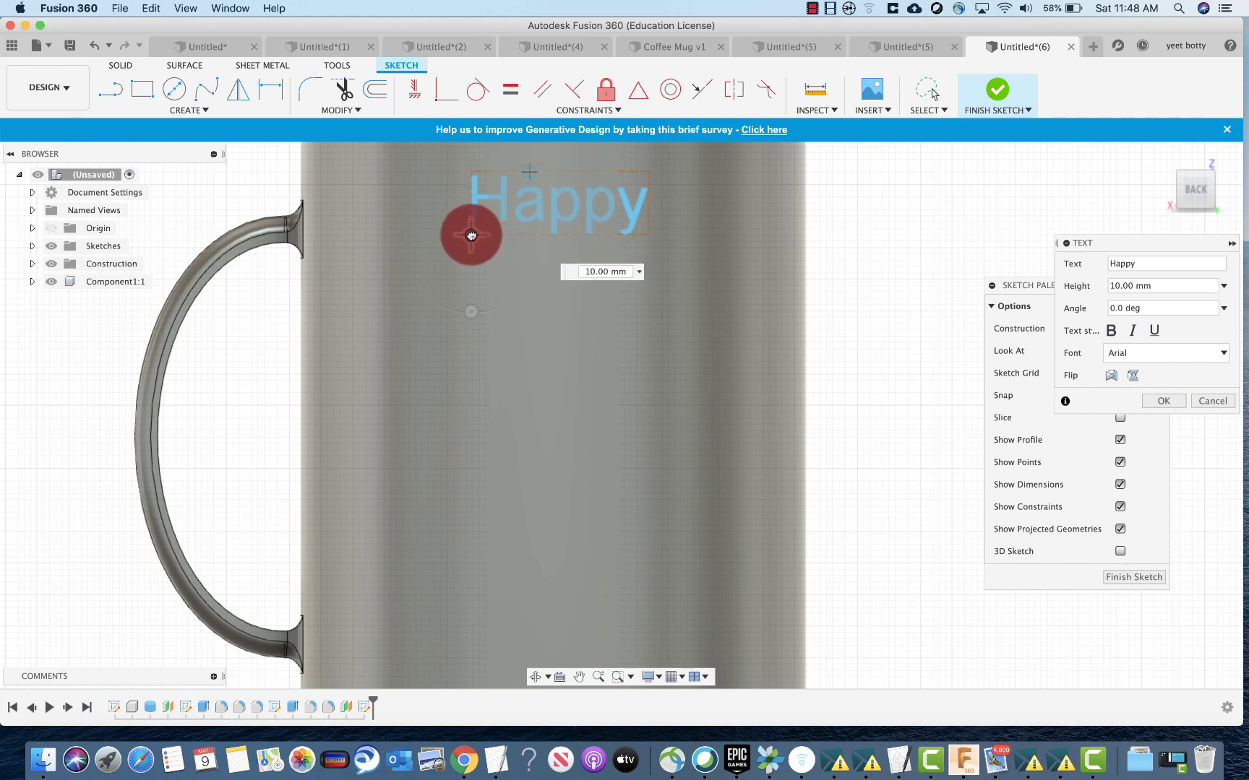
{"action": "left_click", "coordinate": [1161, 402]}
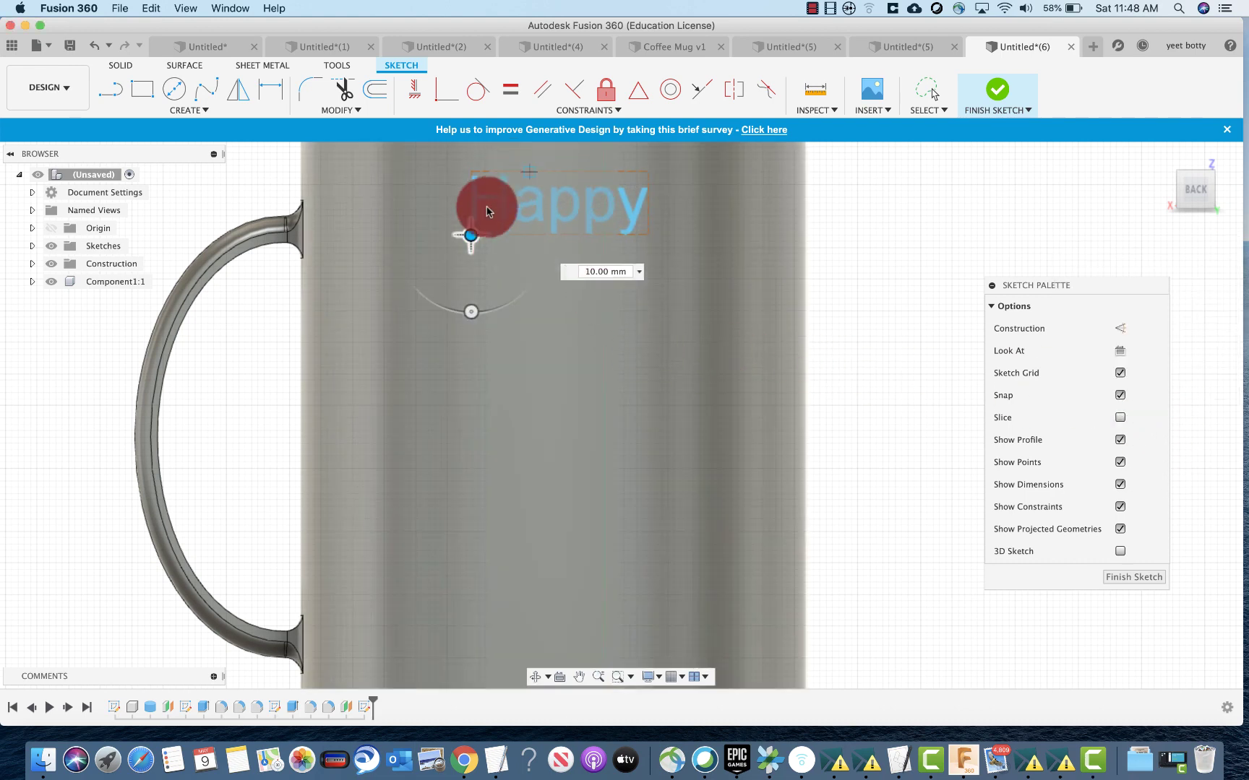
{"action": "key", "text": "Escape"}
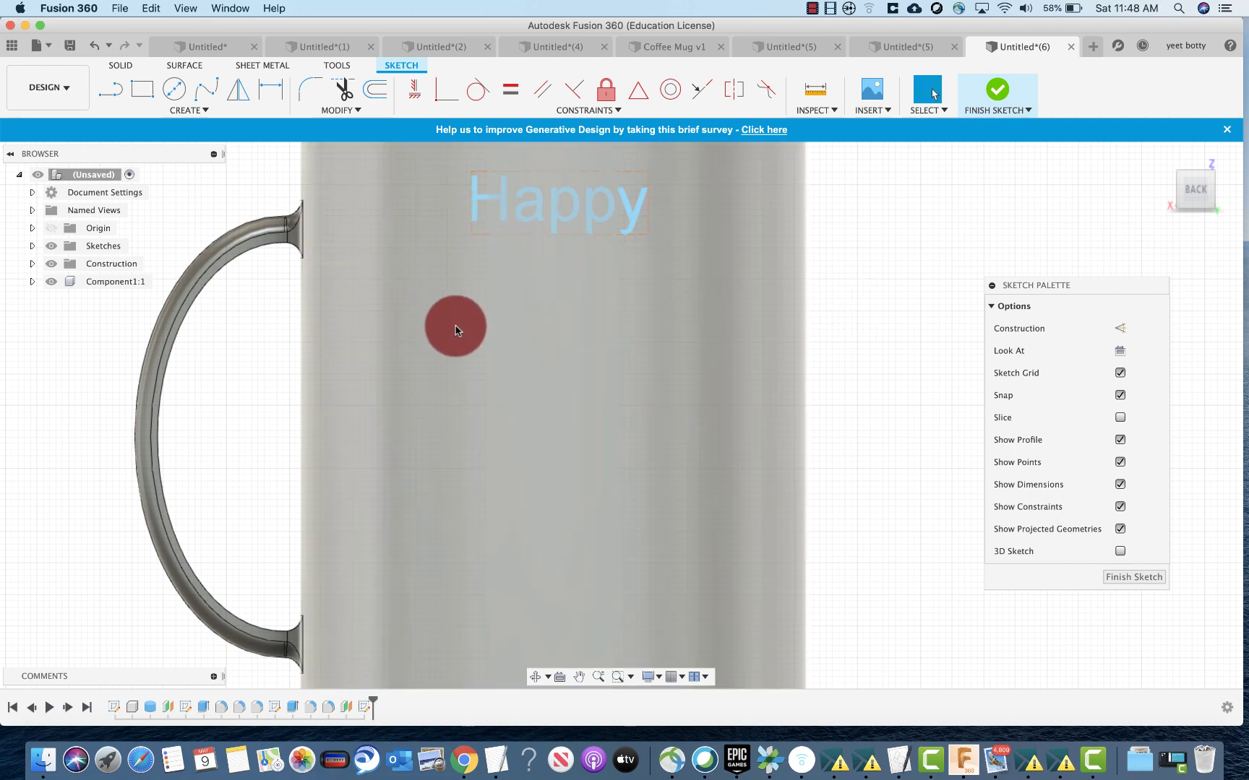
Step: Examine the three-line lettering layout on the finished mug in the Coffee Mug v1 design, and return to the current sketch
{"action": "scroll", "coordinate": [806, 307], "scroll_direction": "up", "scroll_amount": 2}
{"action": "scroll", "coordinate": [808, 298], "scroll_direction": "down", "scroll_amount": 2}
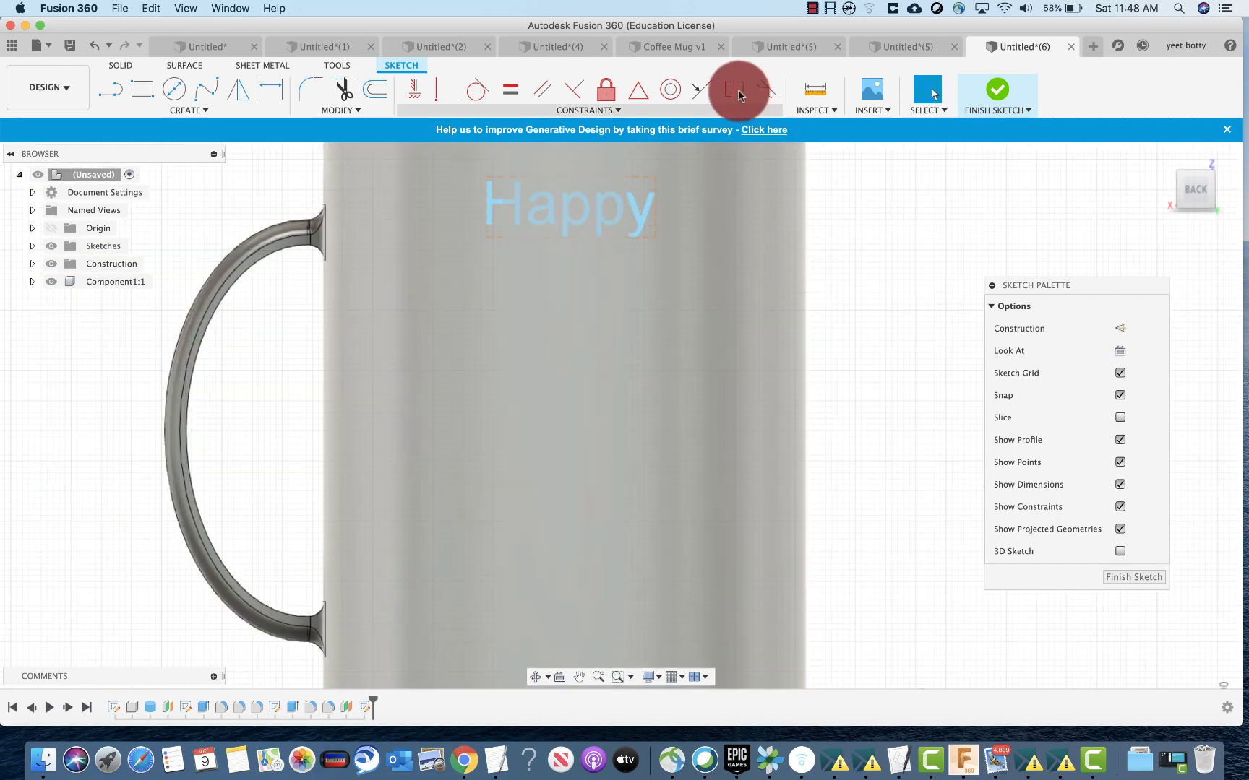
{"action": "left_click", "coordinate": [664, 47]}
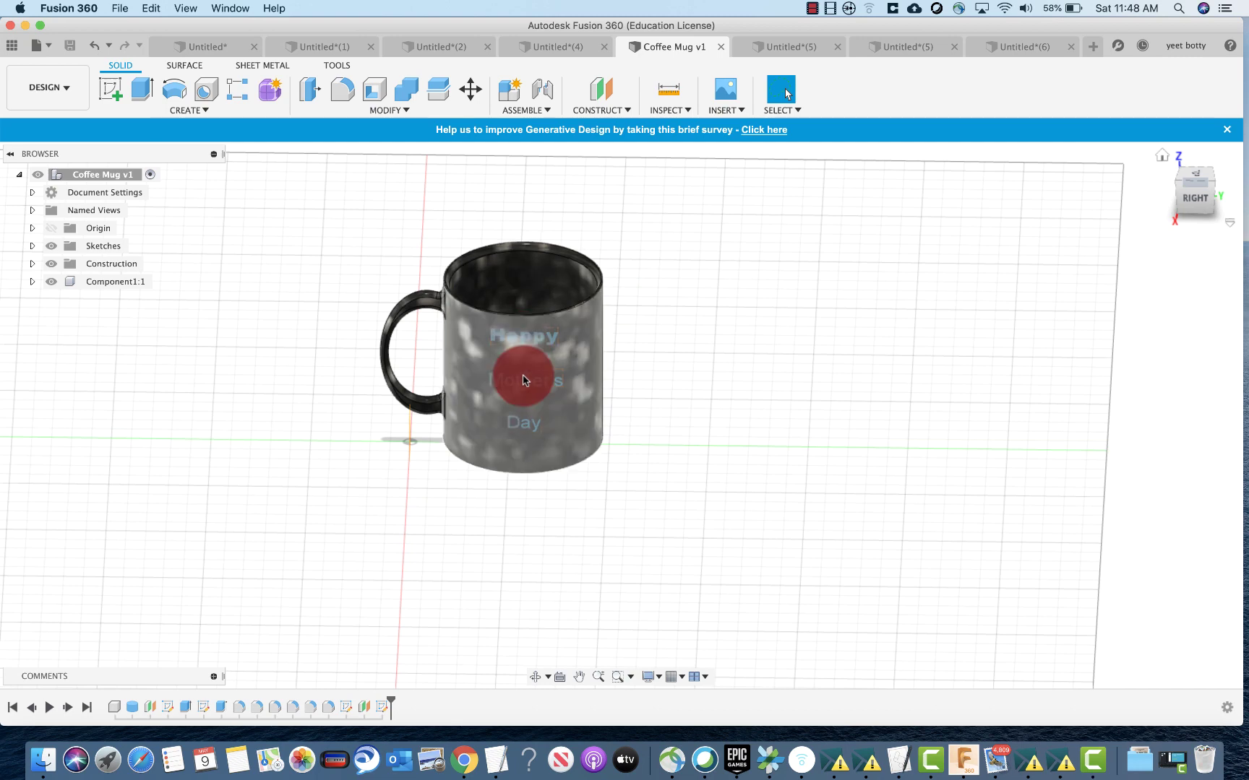
{"action": "left_click", "coordinate": [1018, 48]}
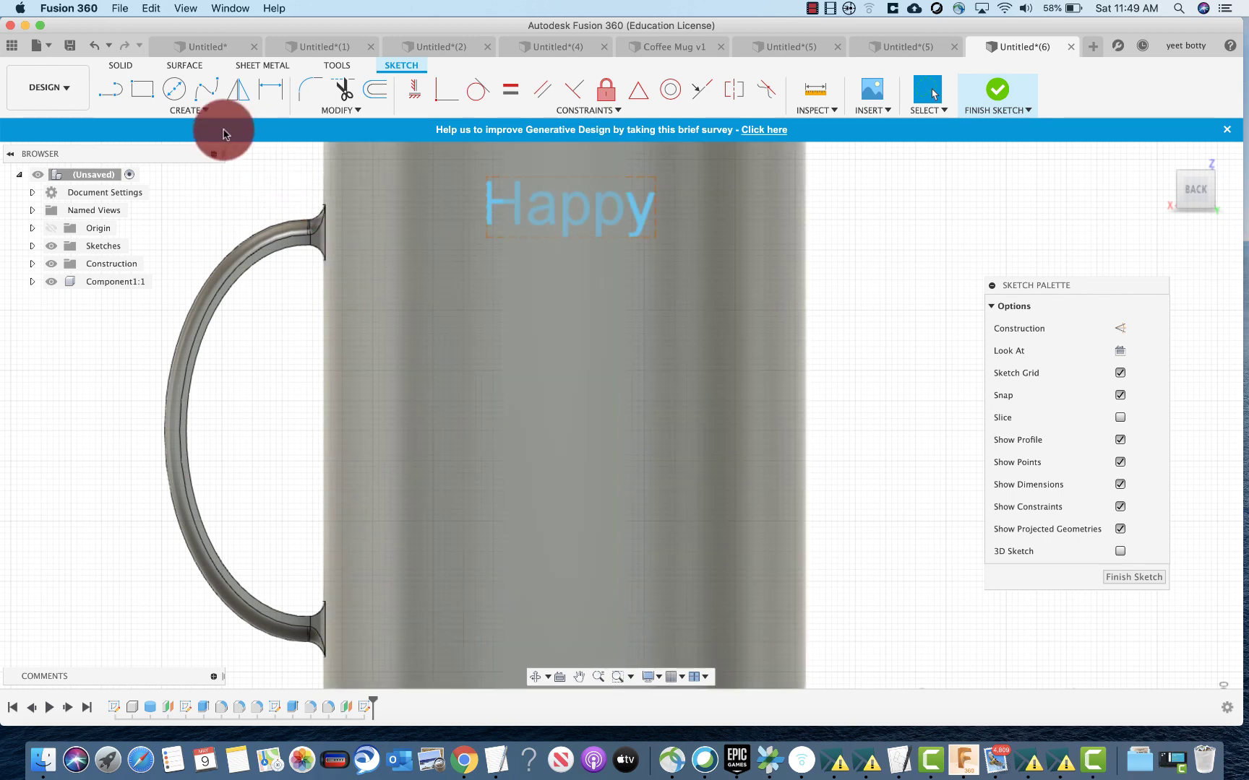
Step: Add 10 mm high sketch text reading "Mother's" in Arial below "Happy" on the mug's wall
{"action": "left_click", "coordinate": [195, 110]}
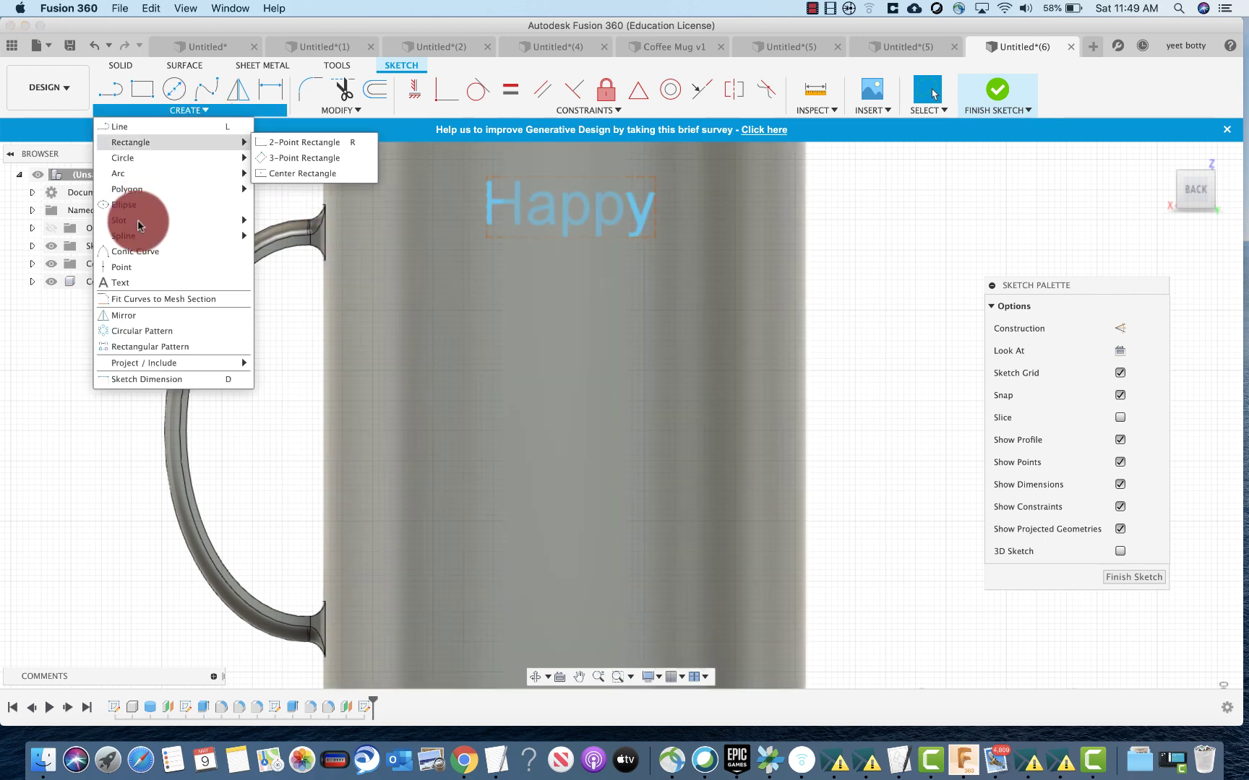
{"action": "left_click", "coordinate": [136, 283]}
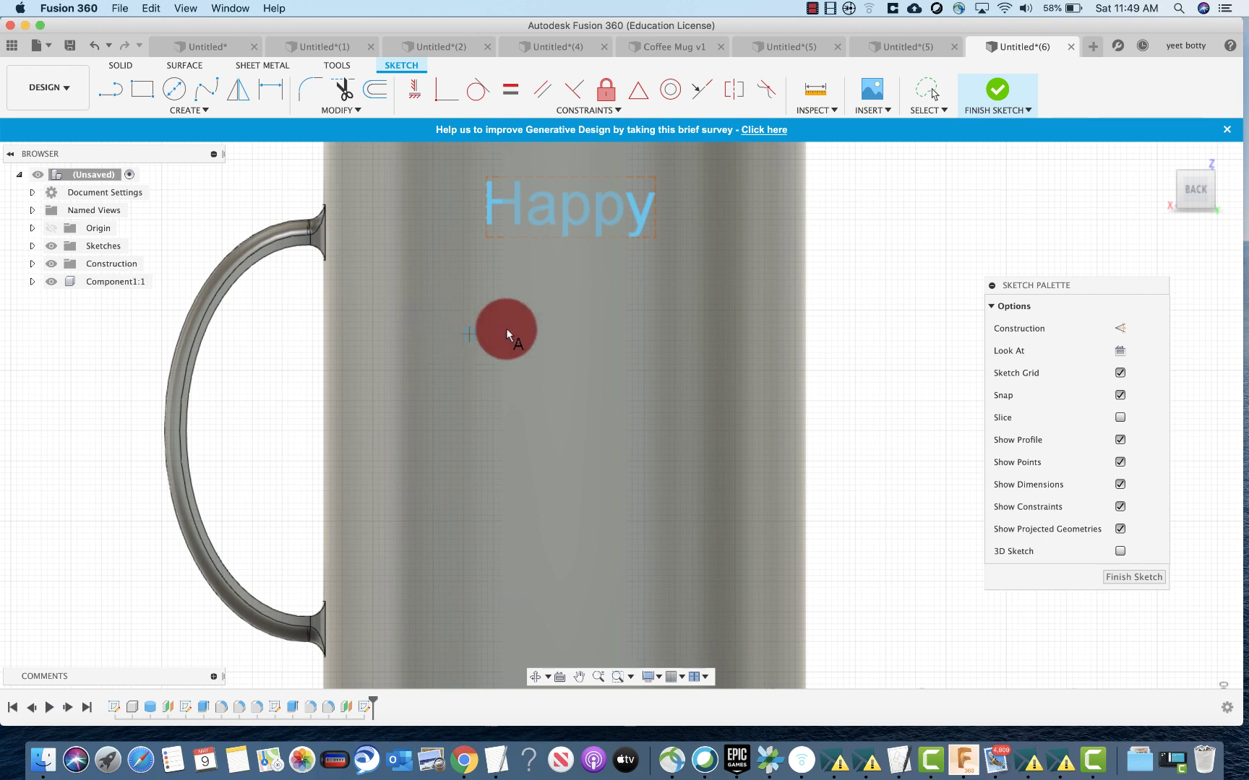
{"action": "left_click", "coordinate": [544, 318]}
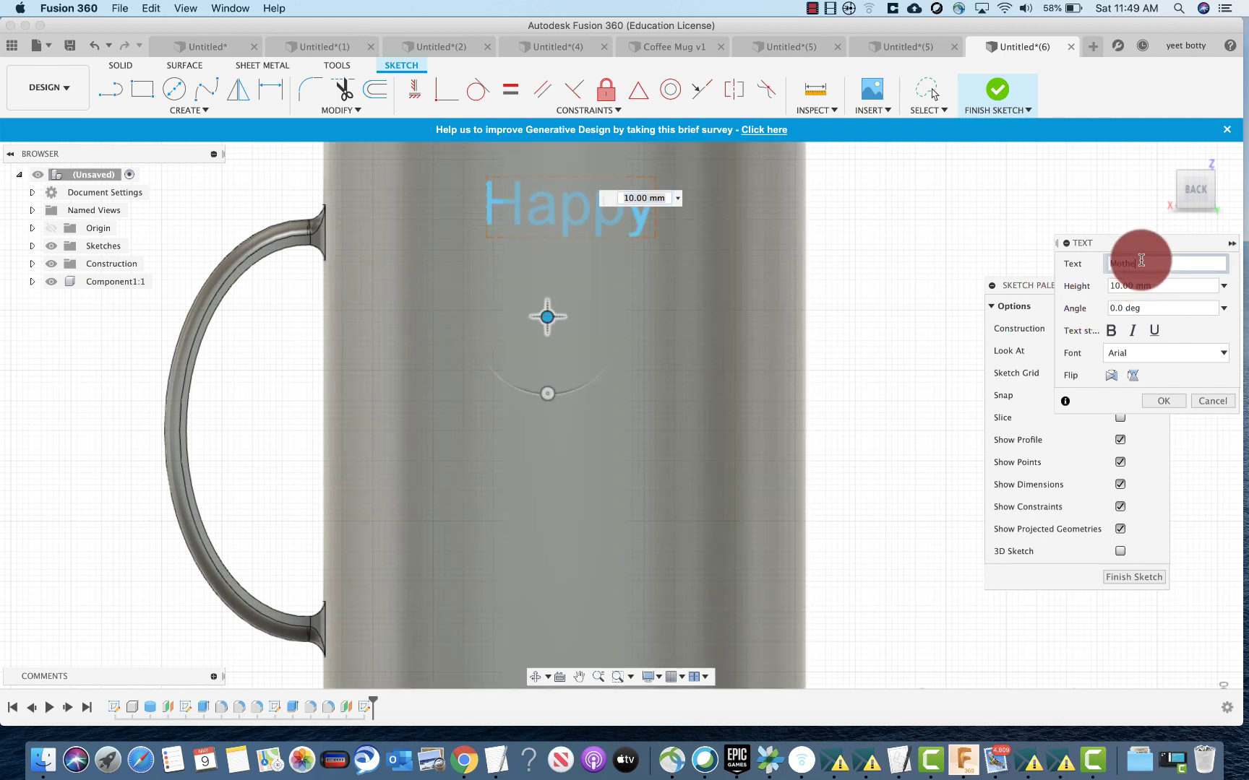
{"action": "type", "text": "'s"}
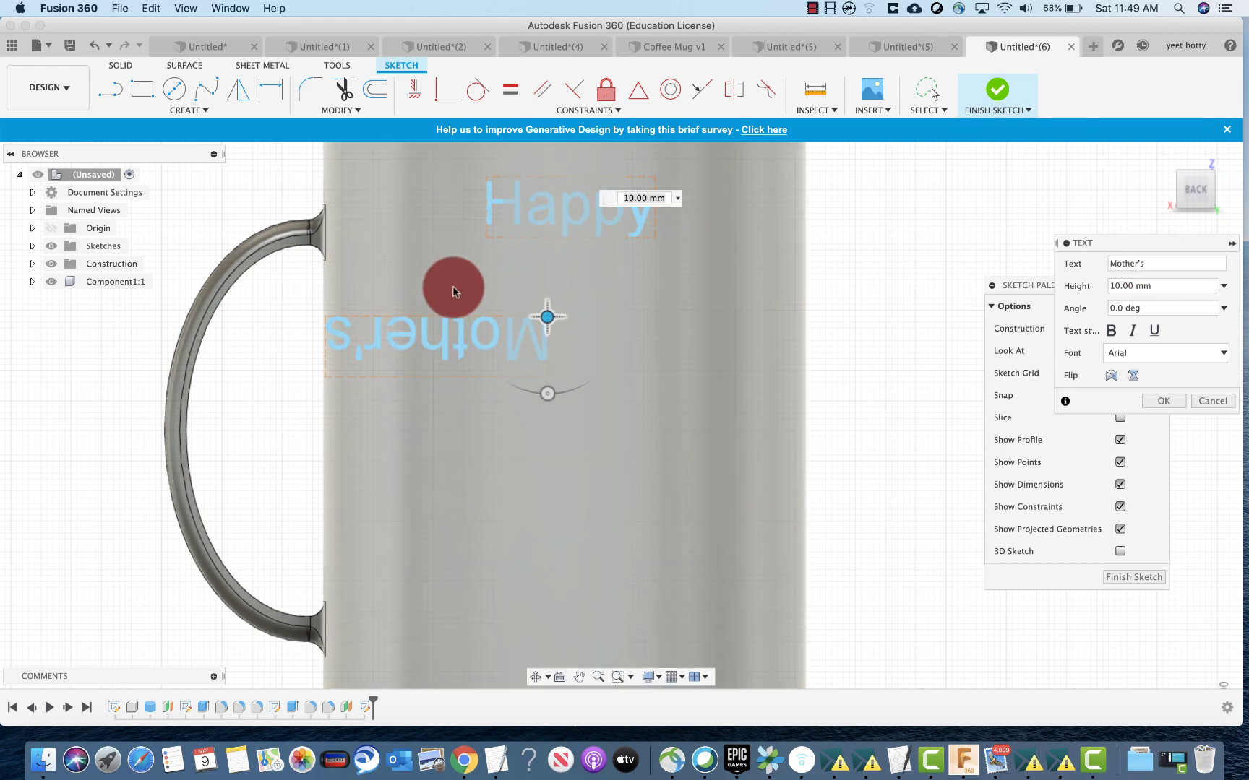
Step: Flip the "Mother's" text vertically and horizontally so it reads correctly, center it below "Happy" and accept it
{"action": "left_click", "coordinate": [1111, 375]}
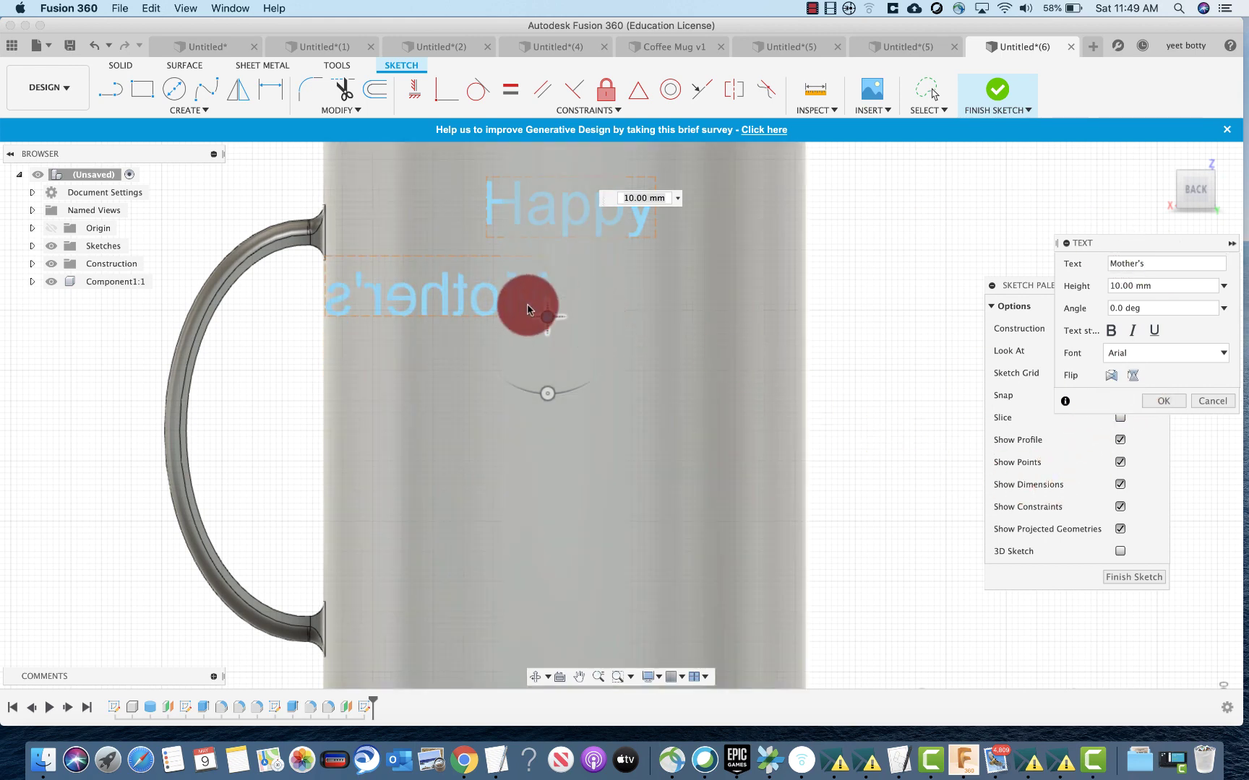
{"action": "left_click", "coordinate": [1113, 375]}
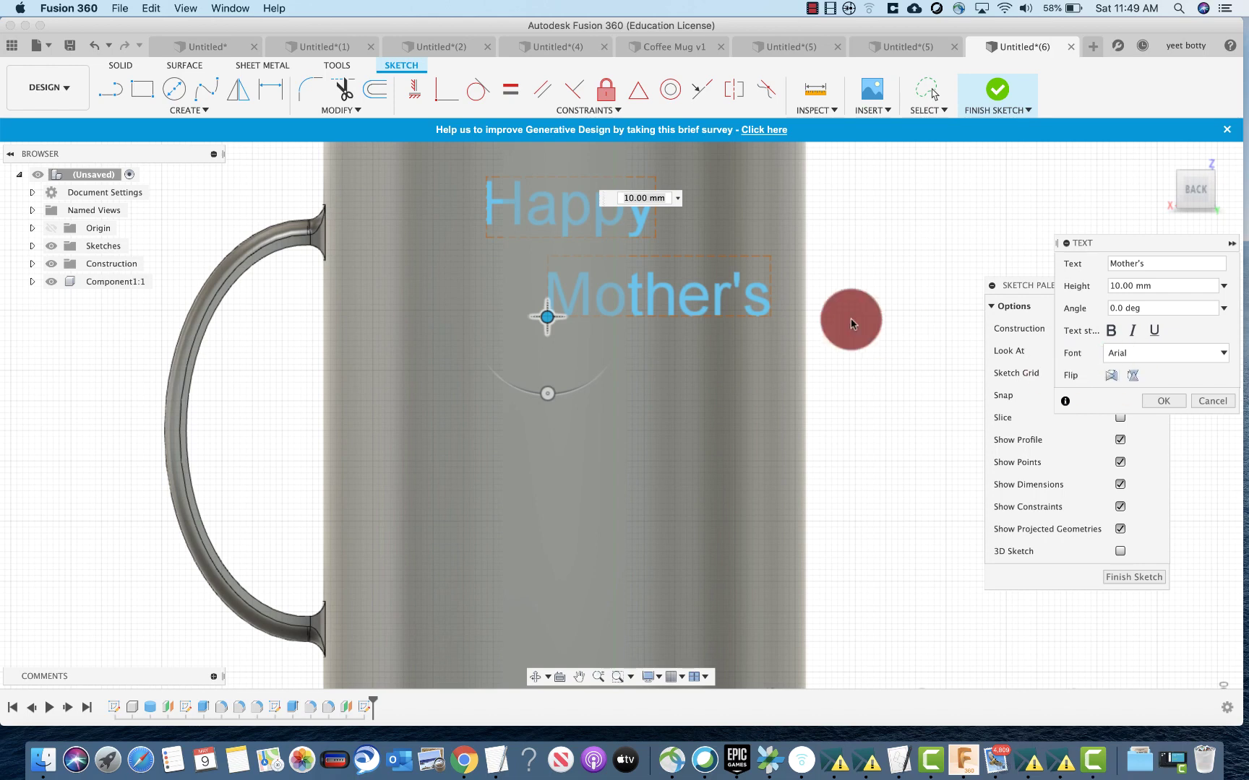
{"action": "left_click_drag", "start_coordinate": [563, 315], "coordinate": [461, 376]}
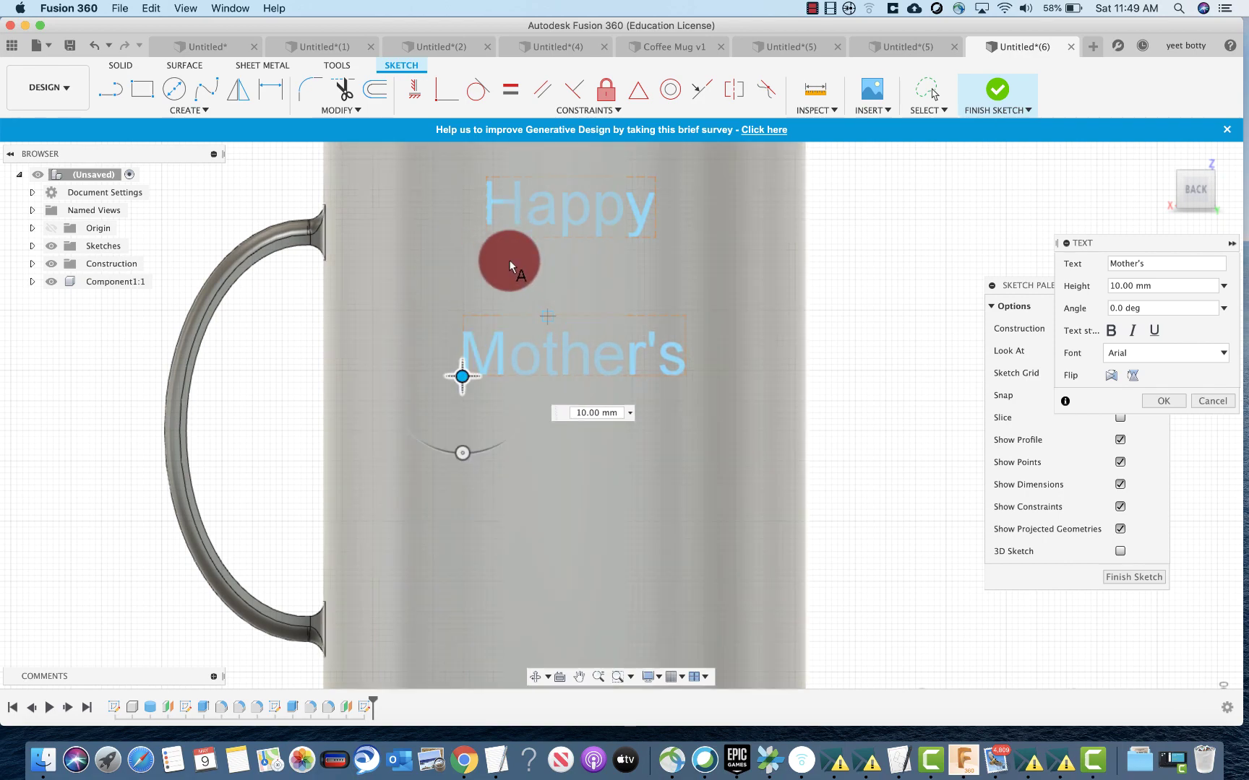
{"action": "left_click", "coordinate": [1162, 401]}
{"action": "scroll", "coordinate": [833, 406], "scroll_direction": "down", "scroll_amount": 2}
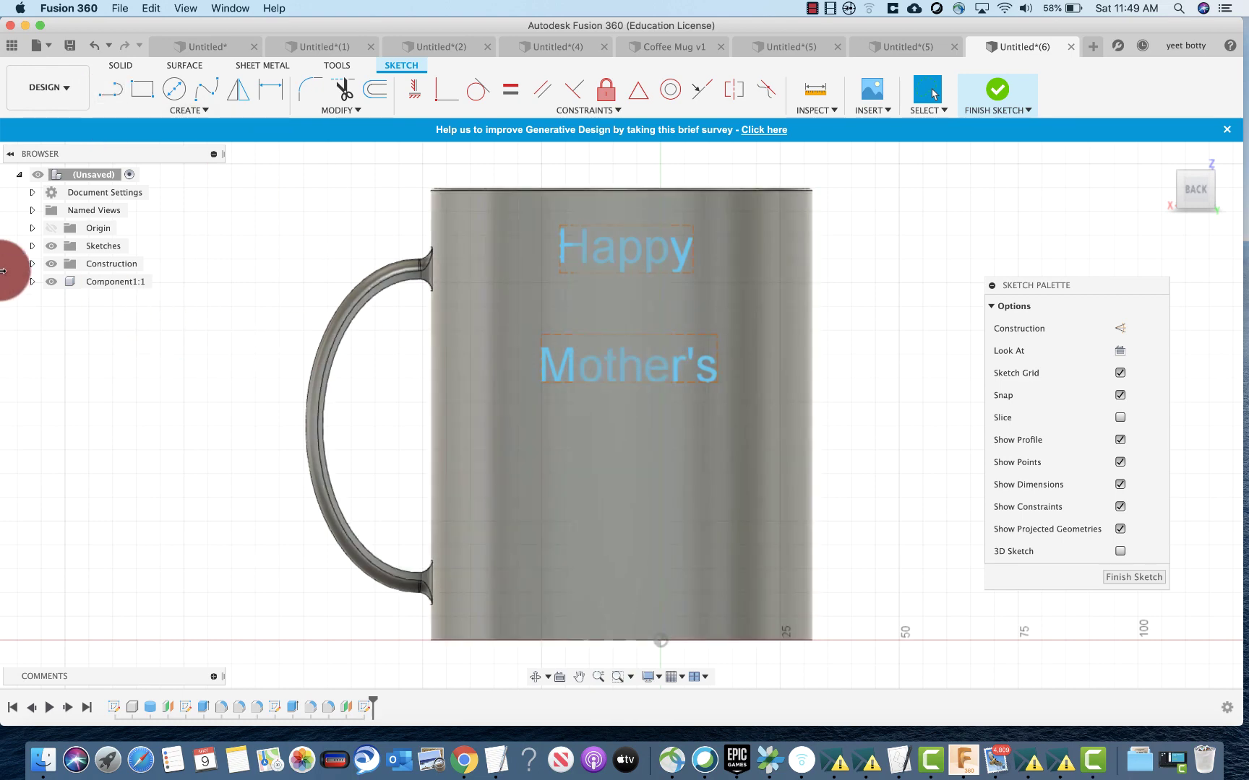
Step: Add 10 mm high sketch text reading "Day" in Arial below "Mother's" on the mug's wall
{"action": "left_click", "coordinate": [147, 115]}
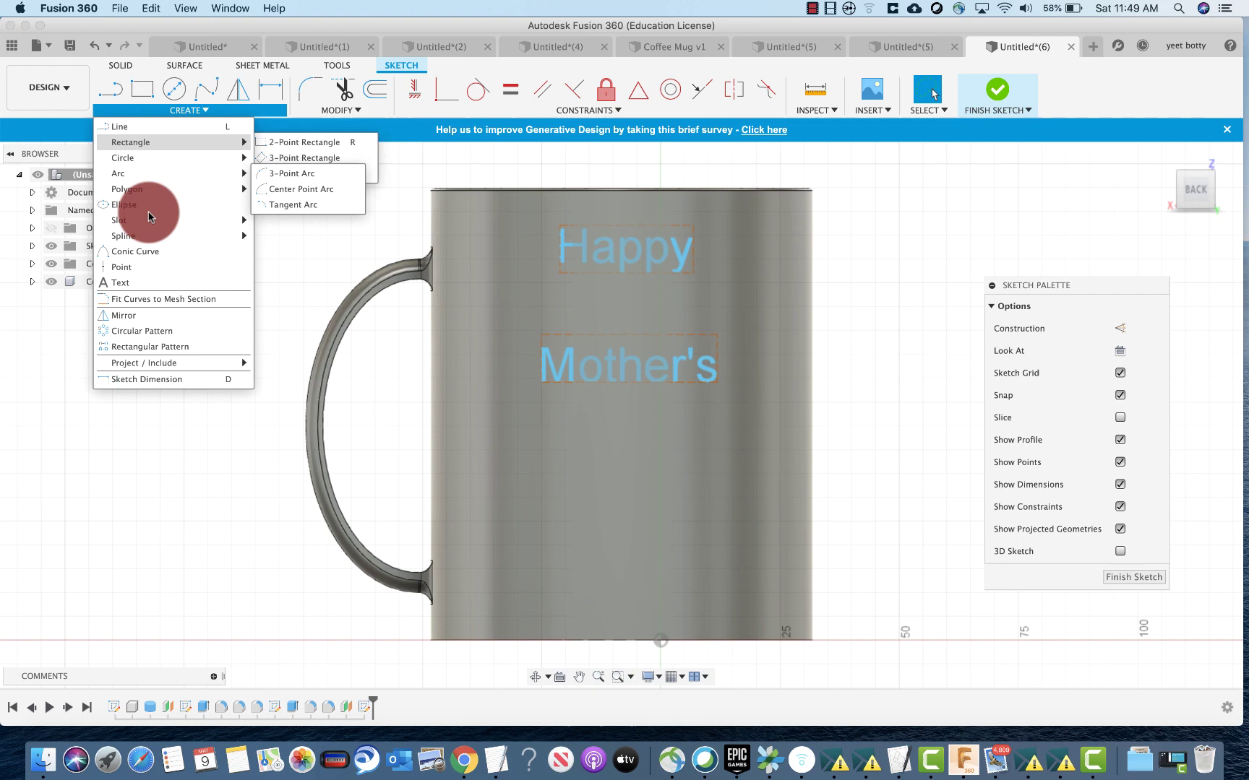
{"action": "left_click", "coordinate": [158, 282]}
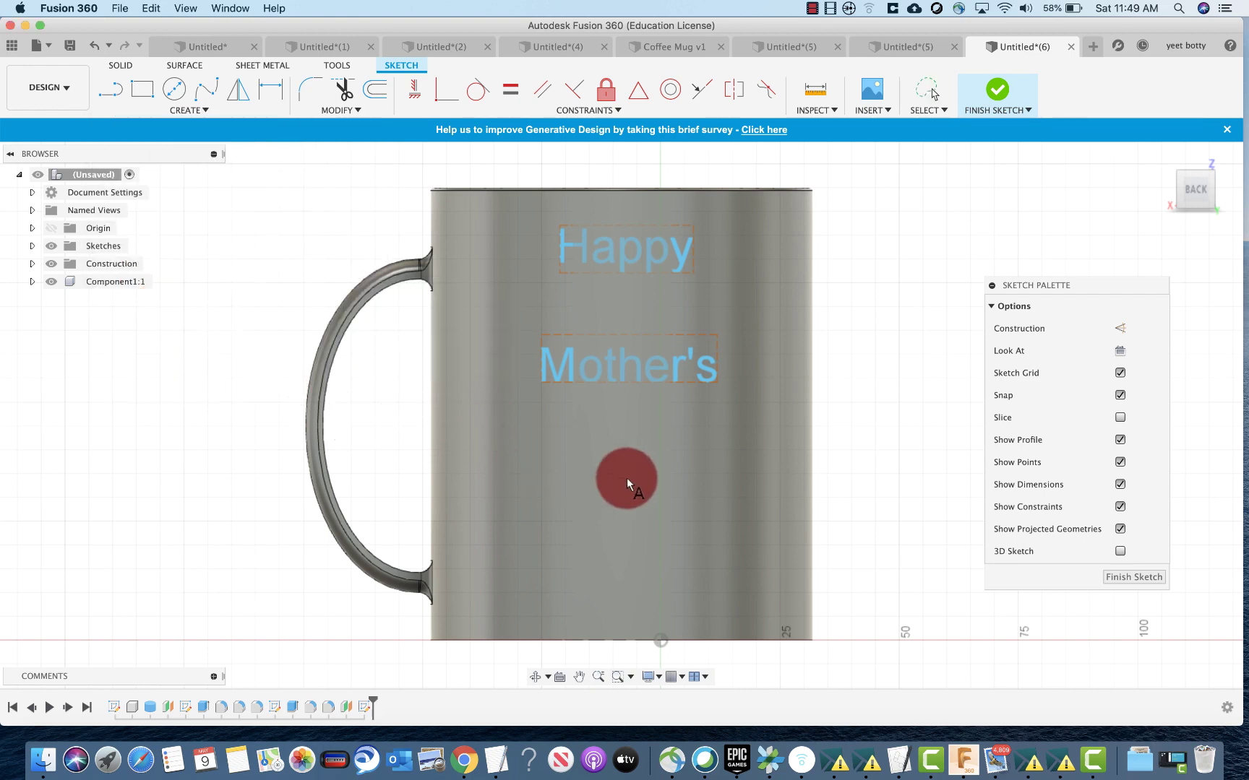
{"action": "left_click", "coordinate": [627, 478]}
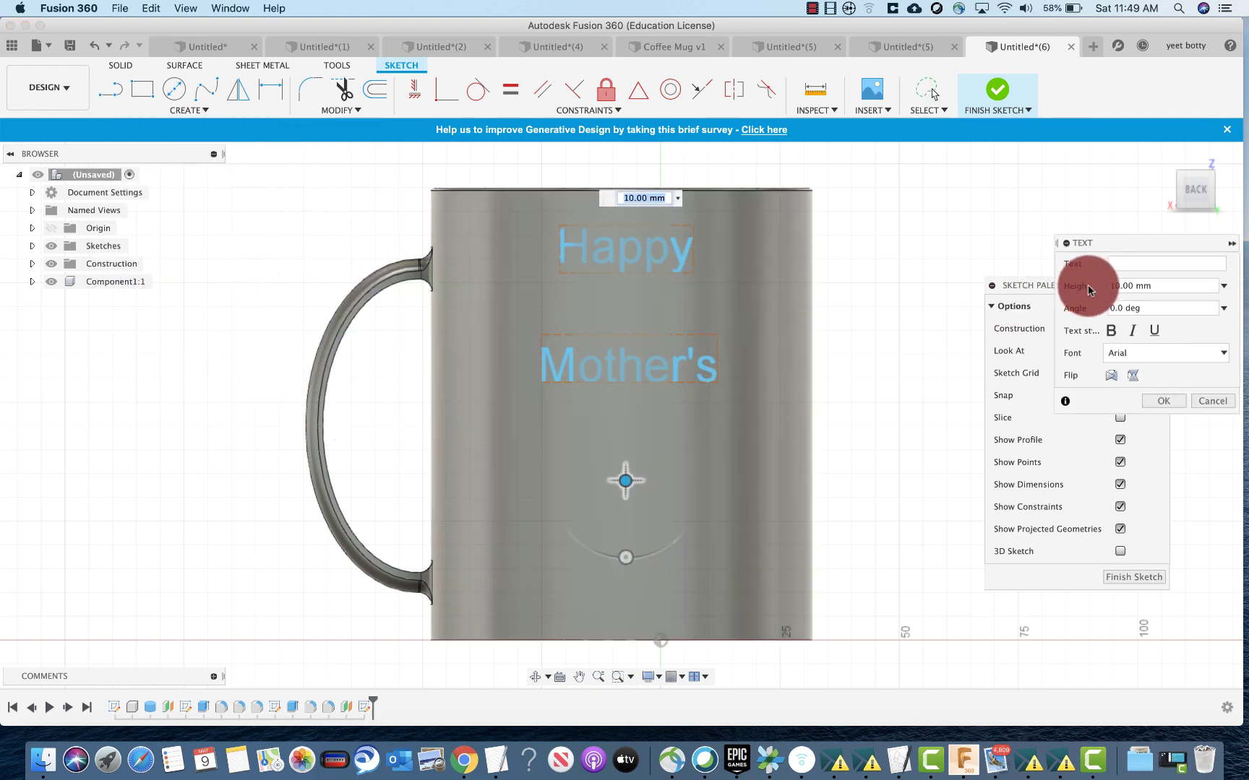
{"action": "left_click", "coordinate": [1138, 265]}
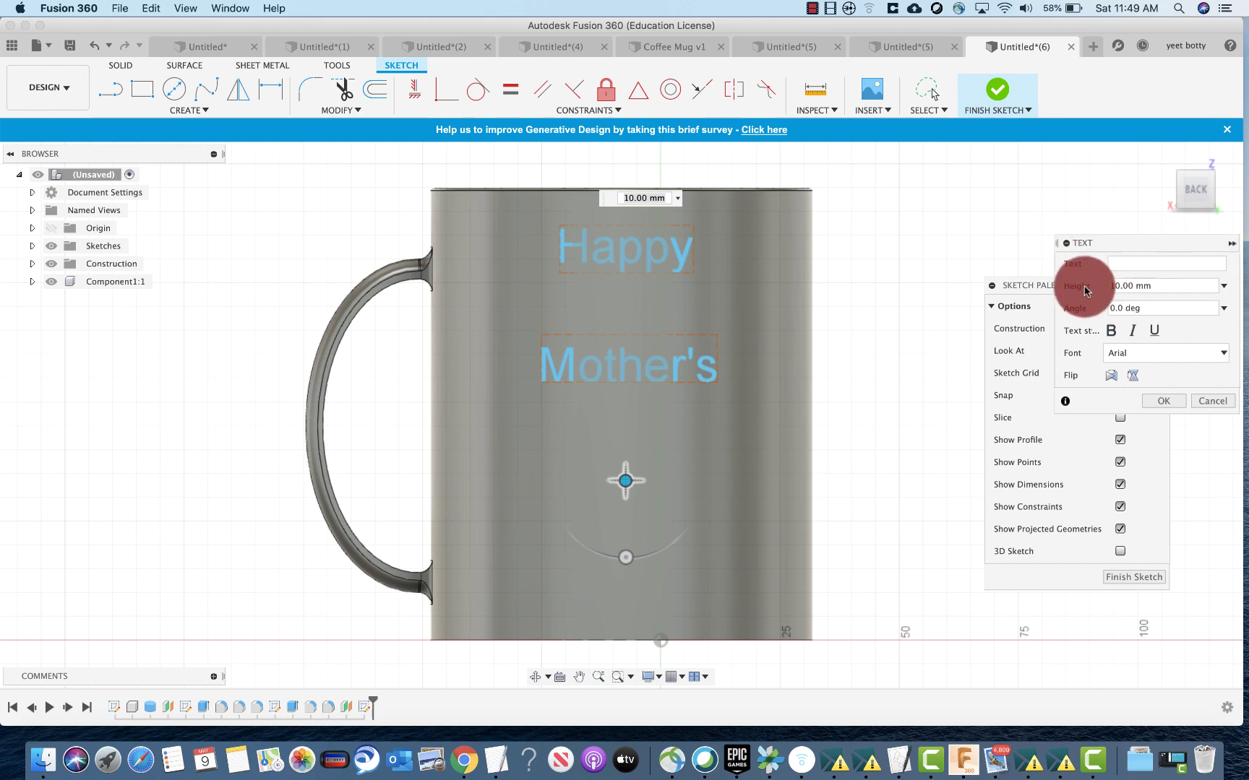
{"action": "left_click", "coordinate": [1142, 267]}
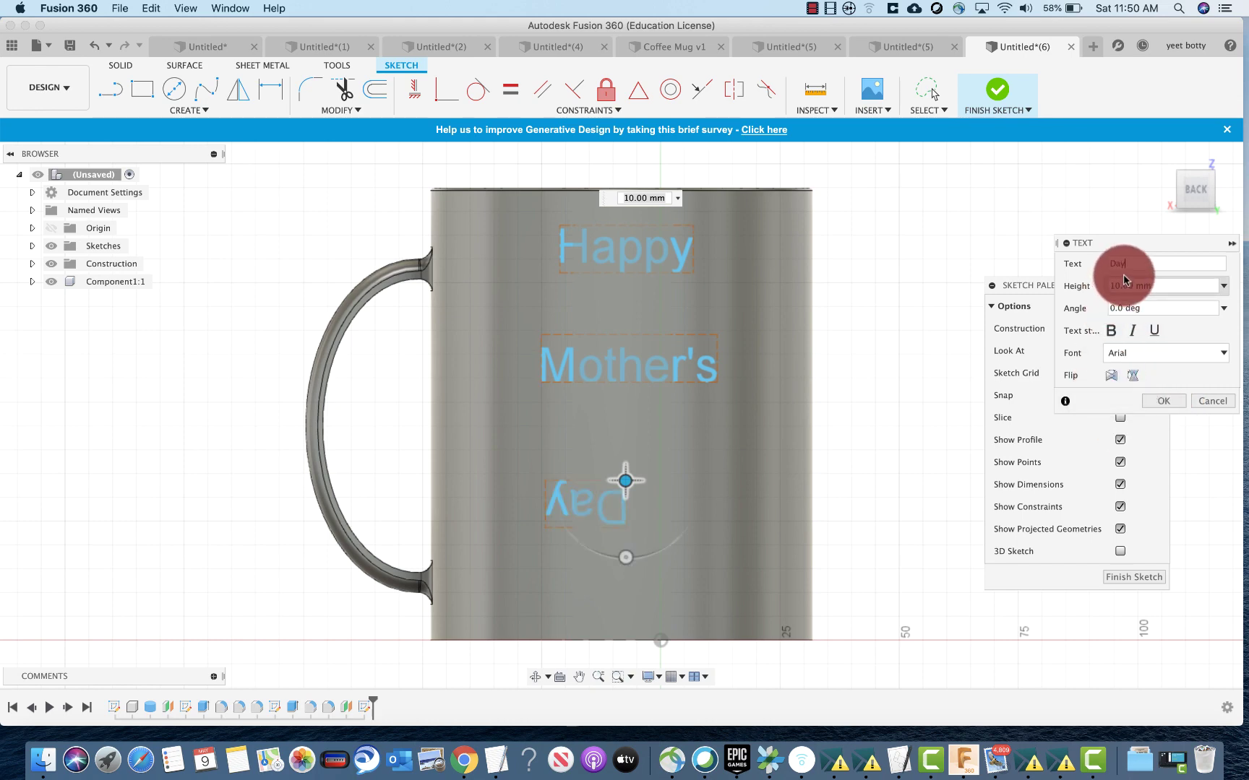
Step: Flip the "Day" text vertically and horizontally so it reads correctly, center it below "Mother's" and accept it
{"action": "left_click", "coordinate": [1117, 381]}
{"action": "left_click", "coordinate": [1133, 375]}
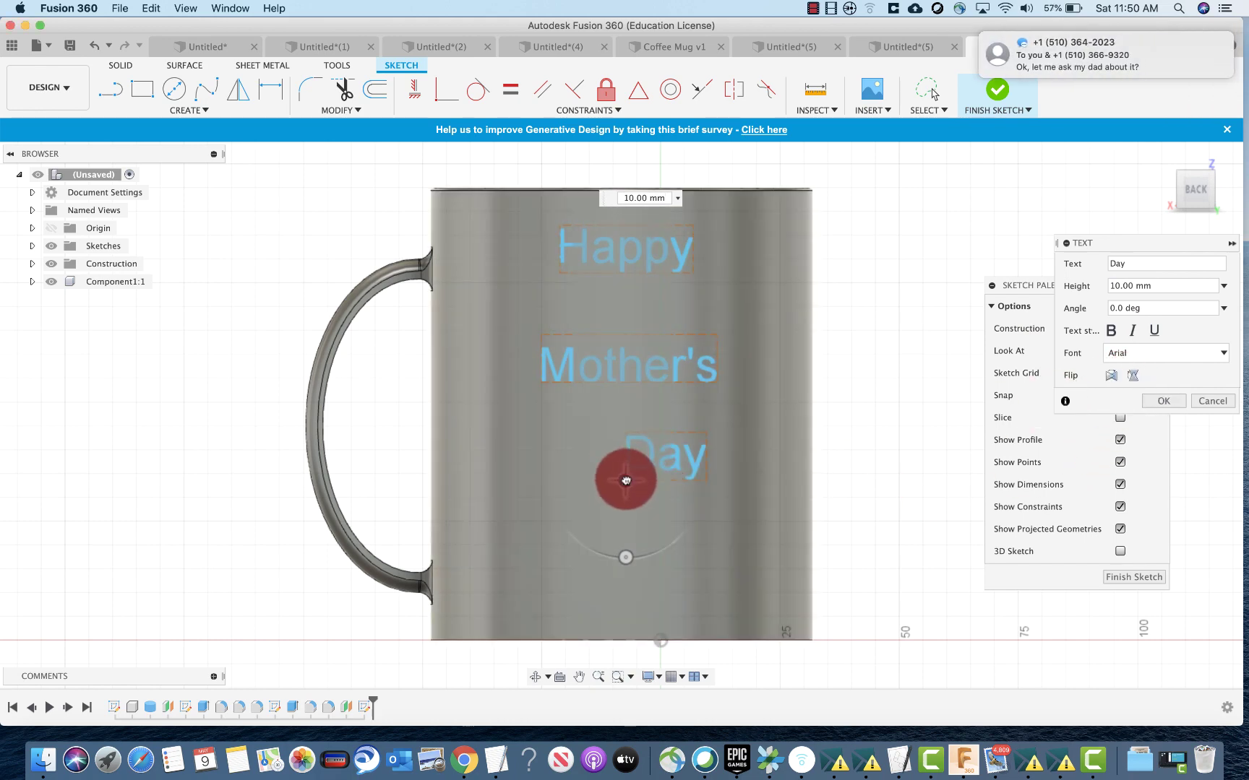
{"action": "left_click_drag", "start_coordinate": [625, 481], "coordinate": [577, 517]}
{"action": "left_click", "coordinate": [971, 92]}
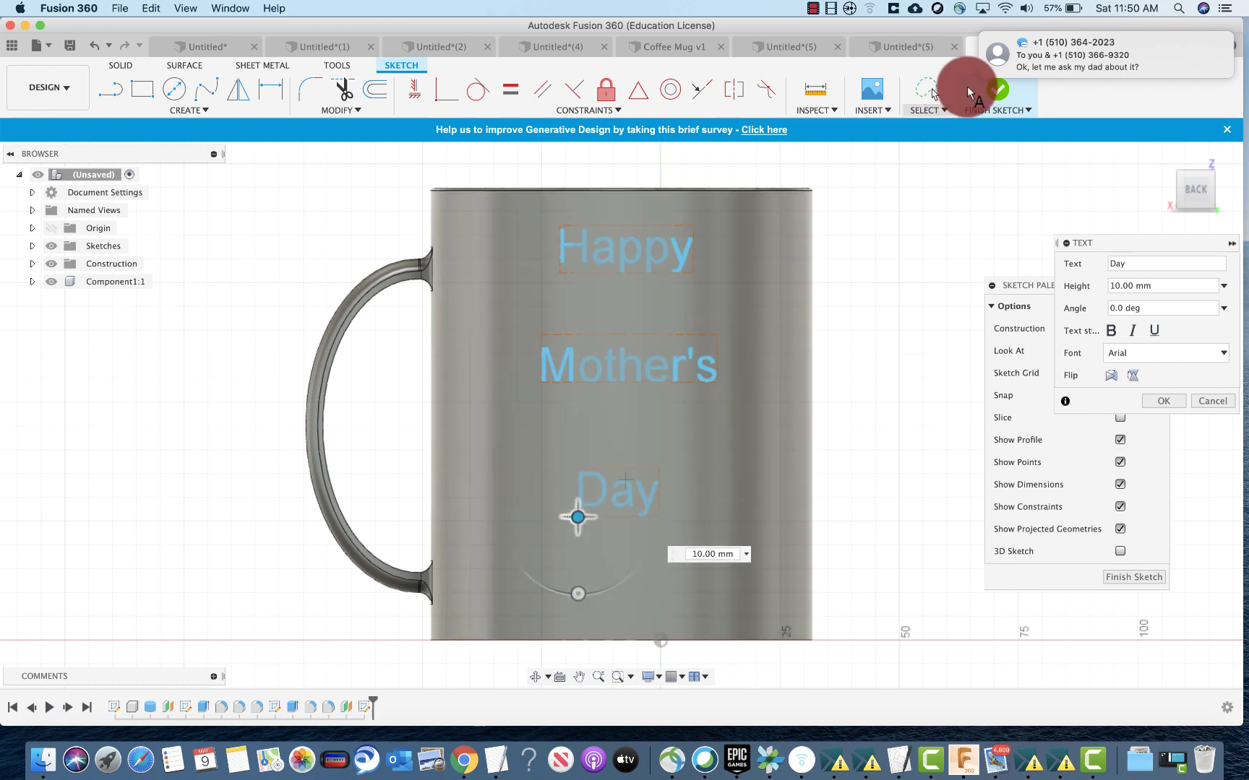
{"action": "left_click", "coordinate": [1159, 403]}
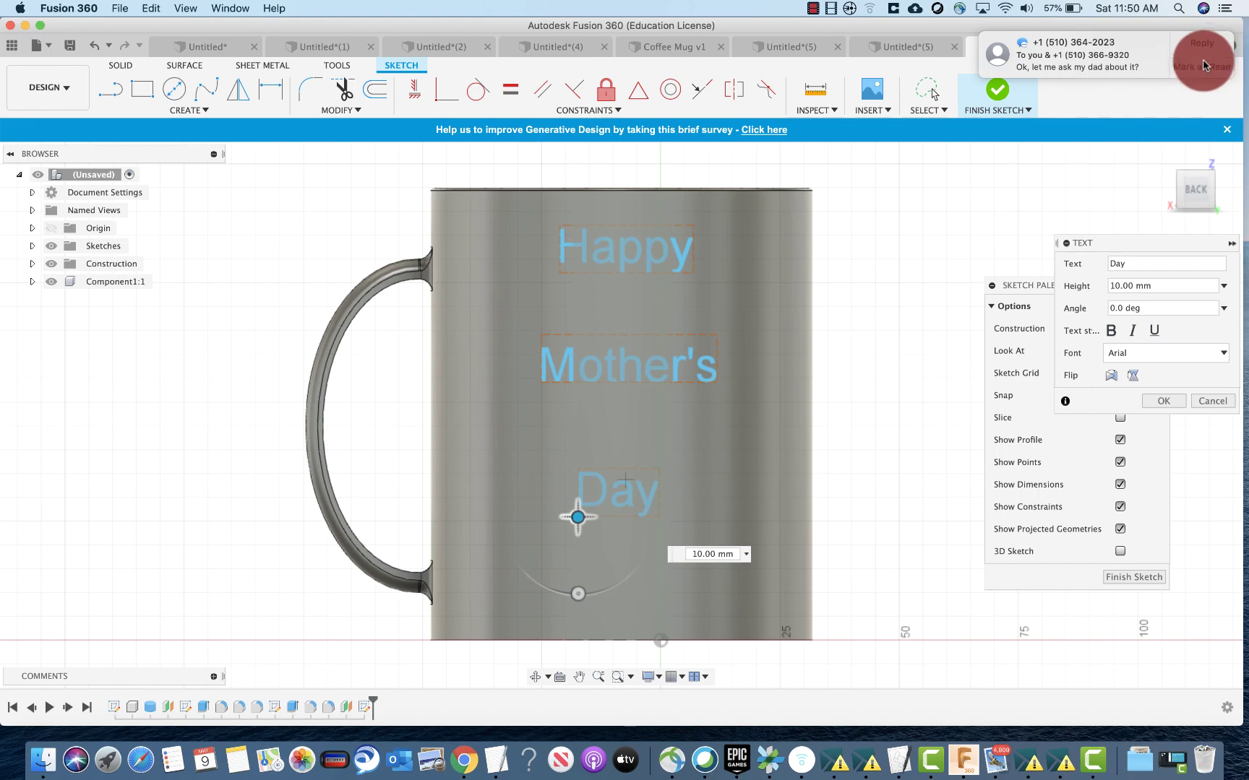
{"action": "left_click", "coordinate": [1202, 65]}
{"action": "left_click", "coordinate": [1187, 414]}
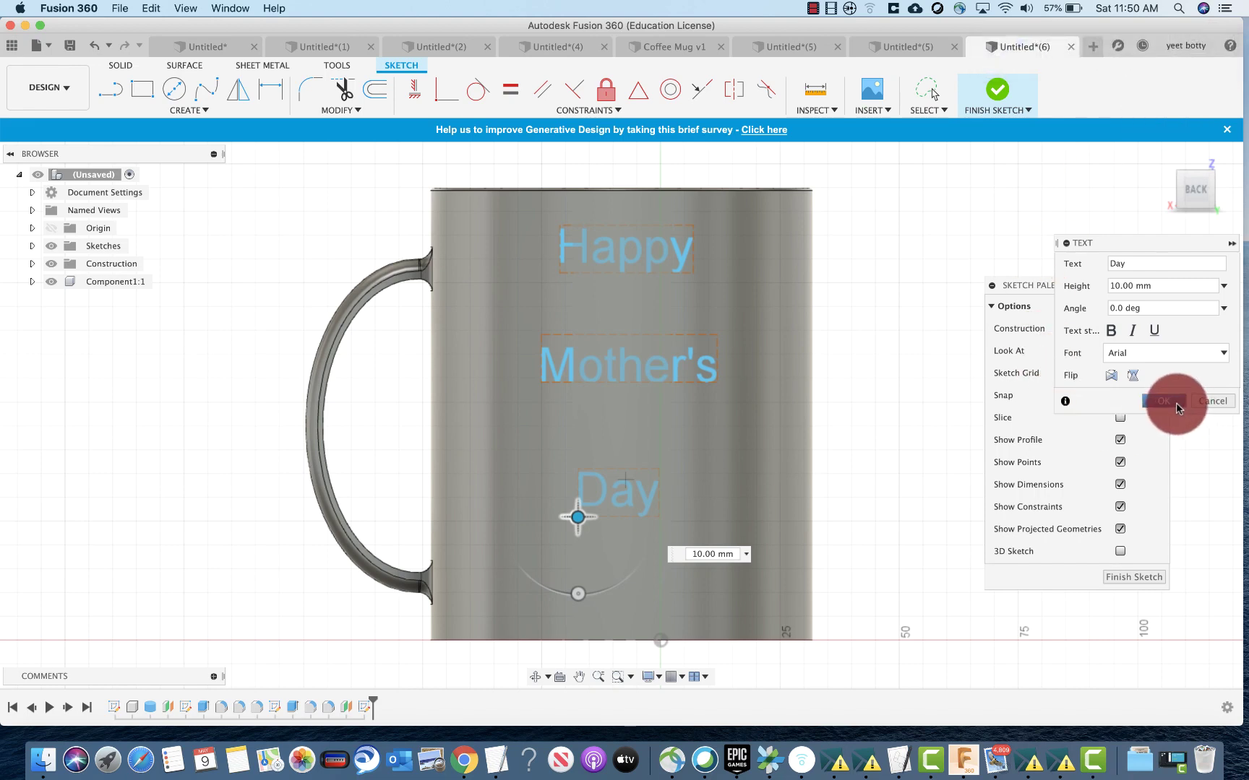
{"action": "left_click", "coordinate": [1177, 407]}
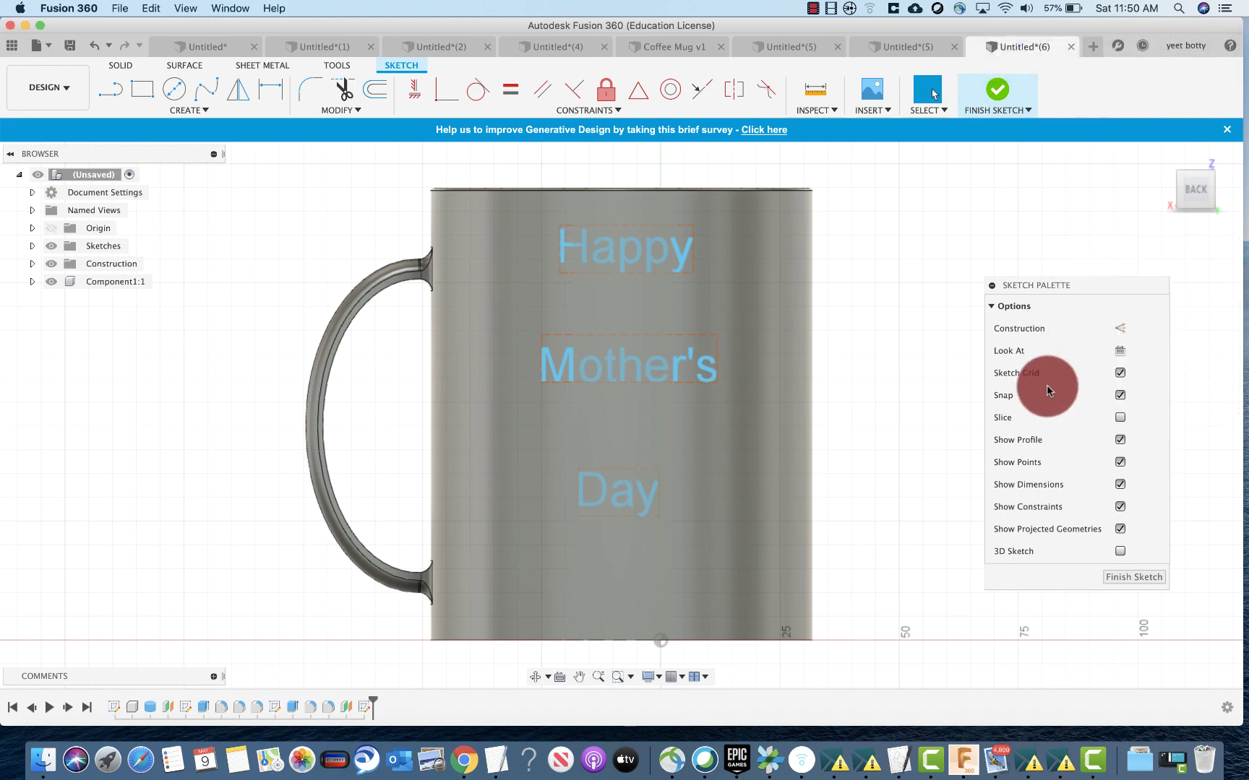
Step: Finish the sketch containing the "Happy Mother's Day" lettering
{"action": "mouse_move", "coordinate": [870, 280]}
{"action": "middle_mouse_down", "text": "shift"}
{"action": "mouse_move", "coordinate": [799, 304]}
{"action": "mouse_move", "coordinate": [881, 302]}
{"action": "mouse_move", "coordinate": [881, 365]}
{"action": "mouse_move", "coordinate": [860, 292]}
{"action": "mouse_move", "coordinate": [887, 272]}
{"action": "mouse_move", "coordinate": [856, 276]}
{"action": "middle_mouse_up", "text": "shift"}
{"action": "scroll", "coordinate": [712, 336], "scroll_direction": "up", "scroll_amount": 1}
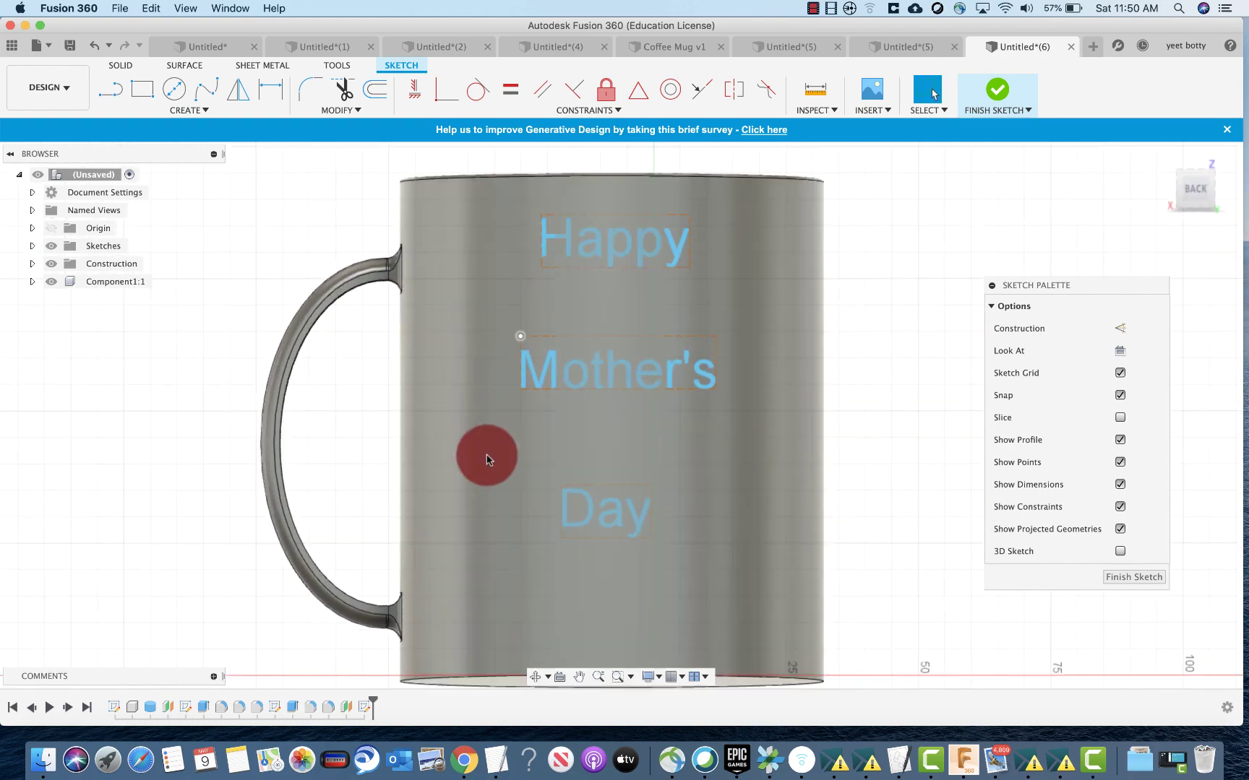
{"action": "left_click", "coordinate": [1124, 582]}
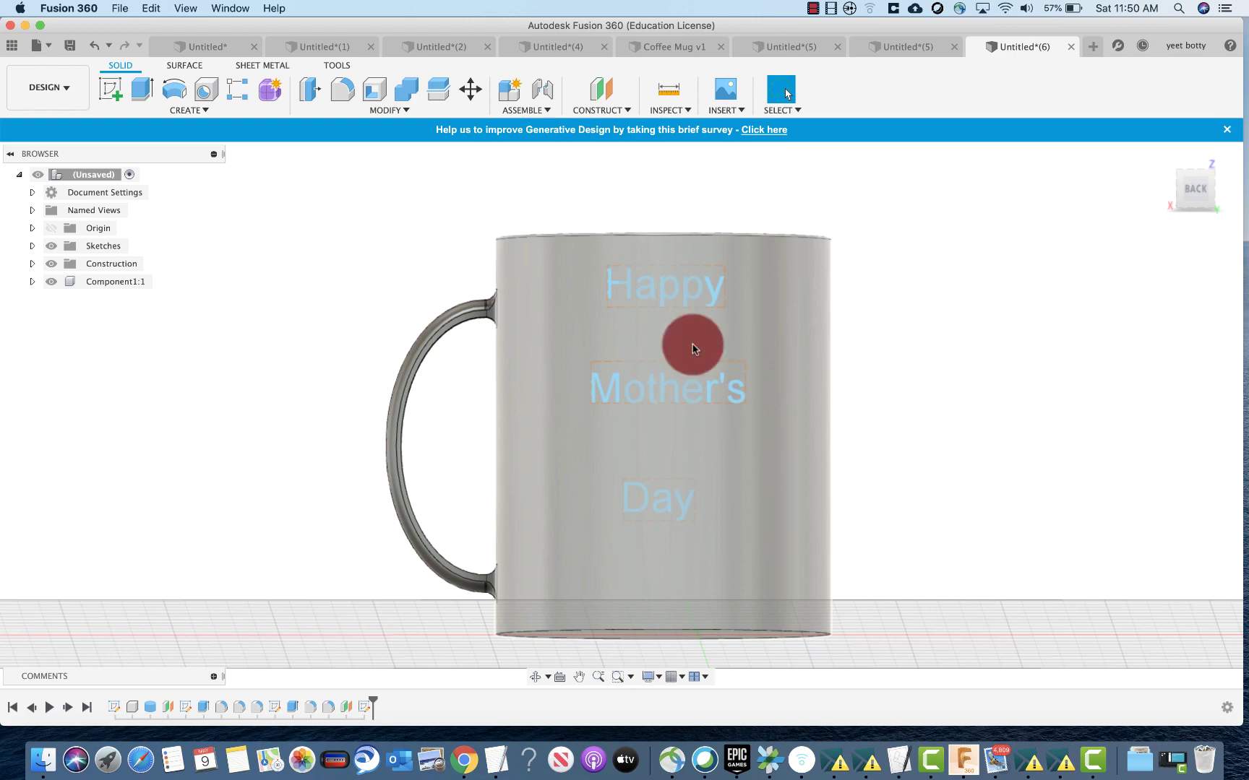
Step: Open the Appearance settings for the mug component, Component1:1
{"action": "middle_click_drag", "start_coordinate": [936, 335], "coordinate": [596, 492], "text": "shift"}
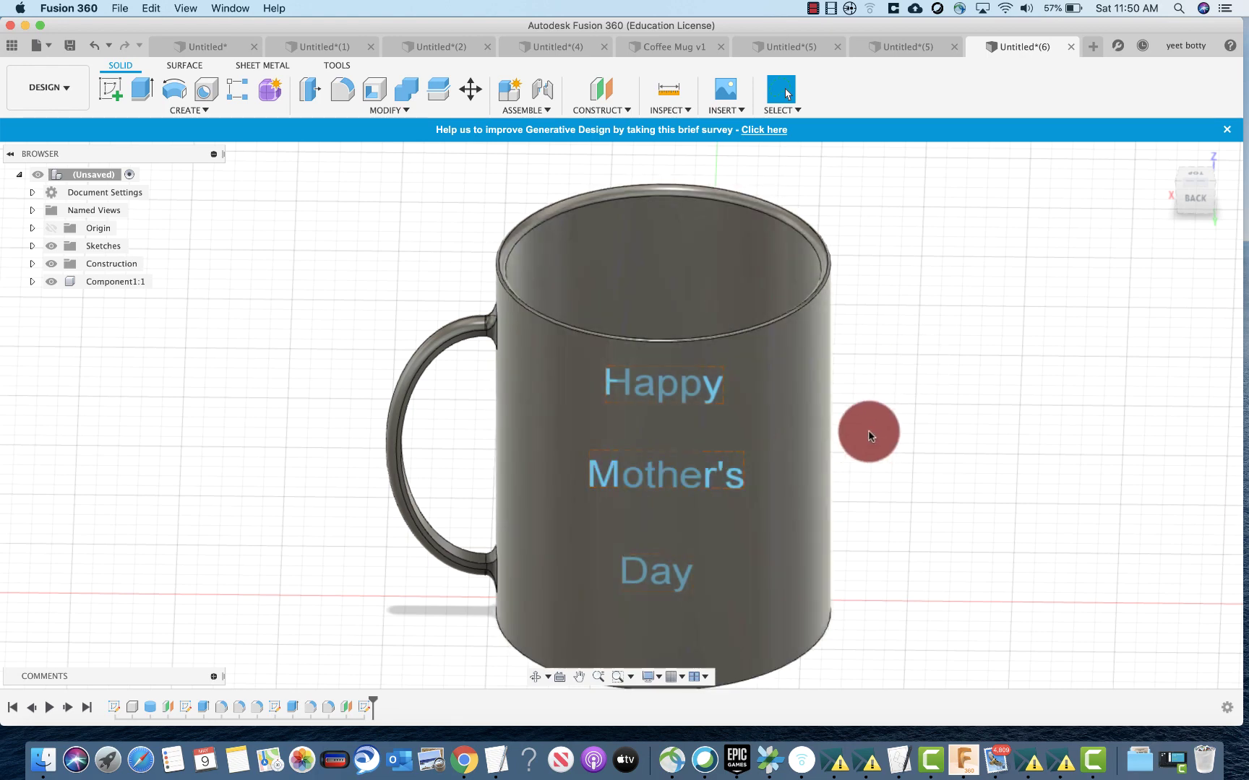
{"action": "middle_click_drag", "start_coordinate": [906, 418], "coordinate": [907, 388], "text": "shift"}
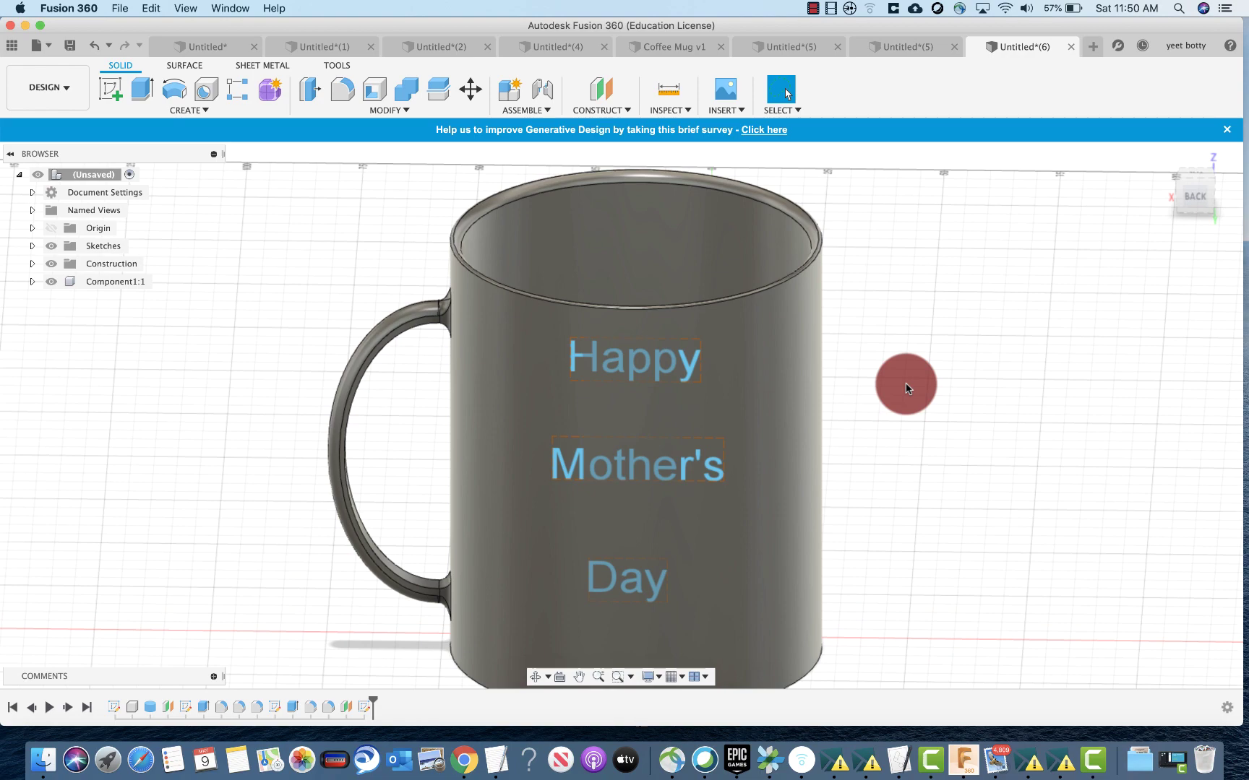
{"action": "middle_click_drag", "start_coordinate": [906, 388], "coordinate": [474, 495], "text": "shift"}
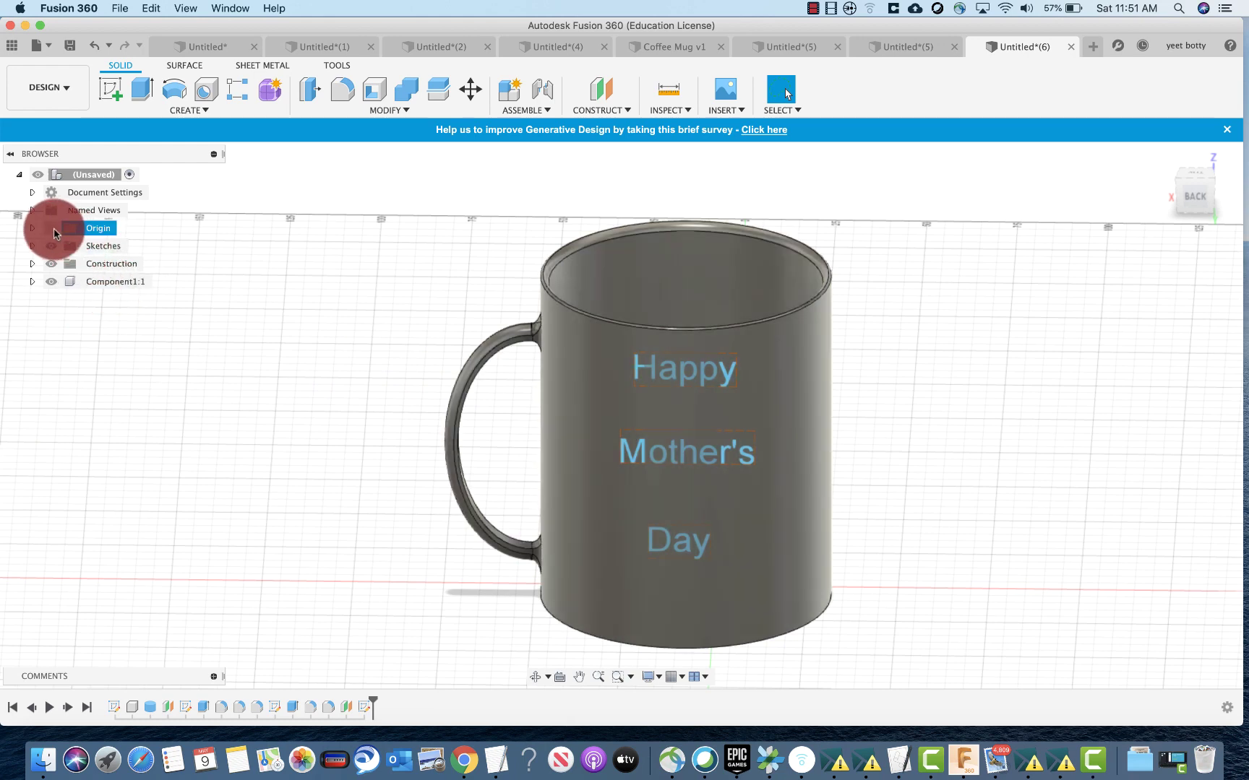
{"action": "left_click", "coordinate": [34, 247]}
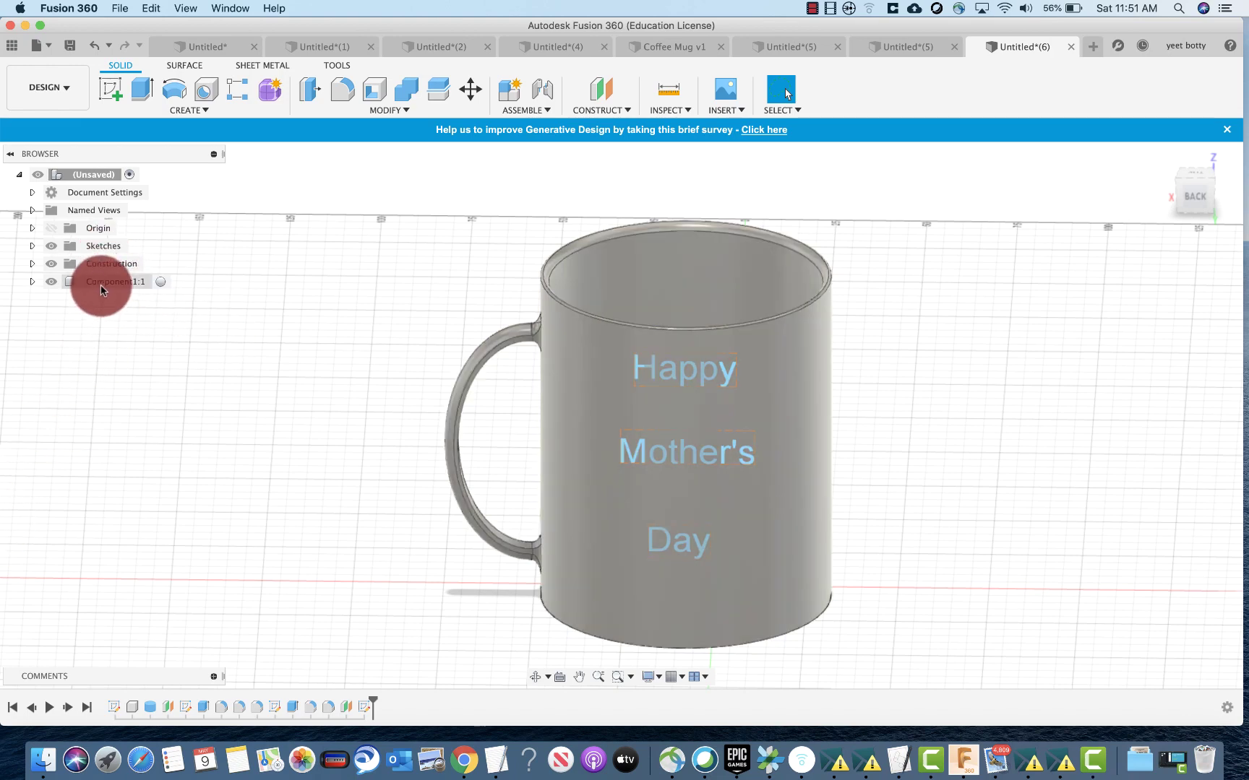
{"action": "right_click", "coordinate": [100, 286]}
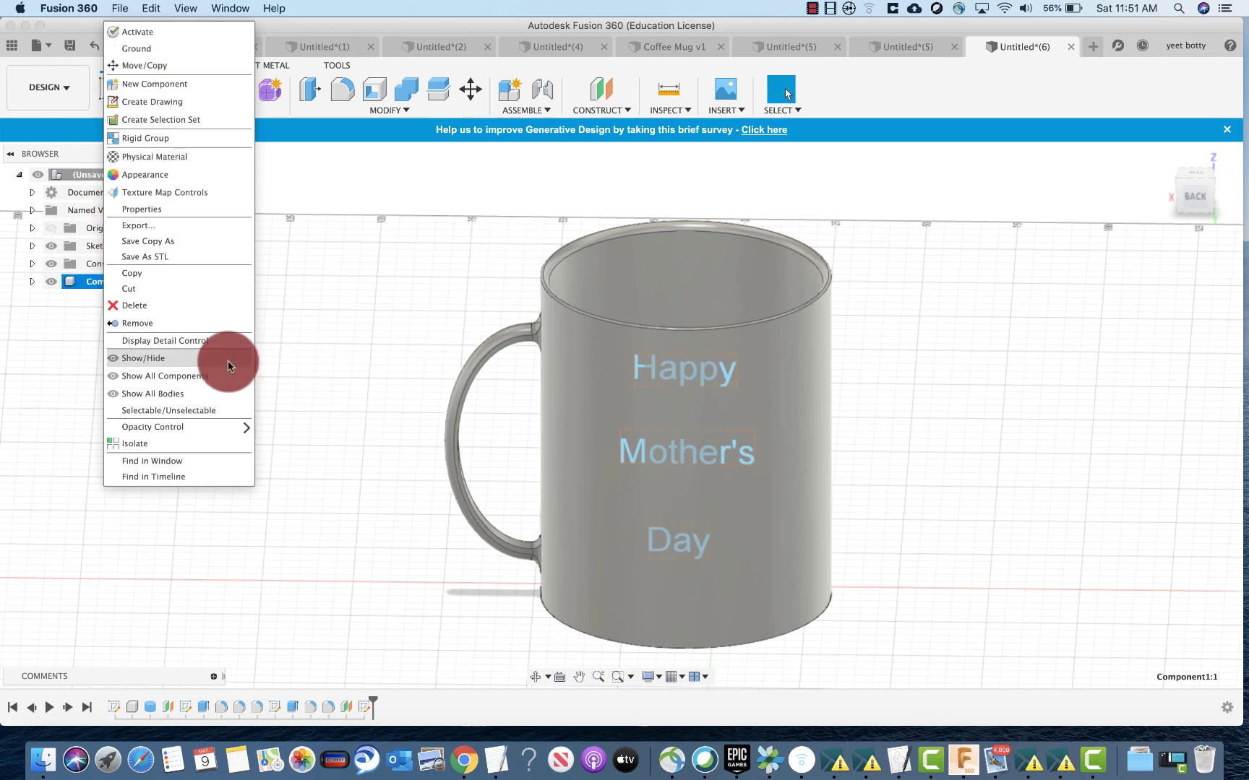
{"action": "left_click", "coordinate": [140, 181]}
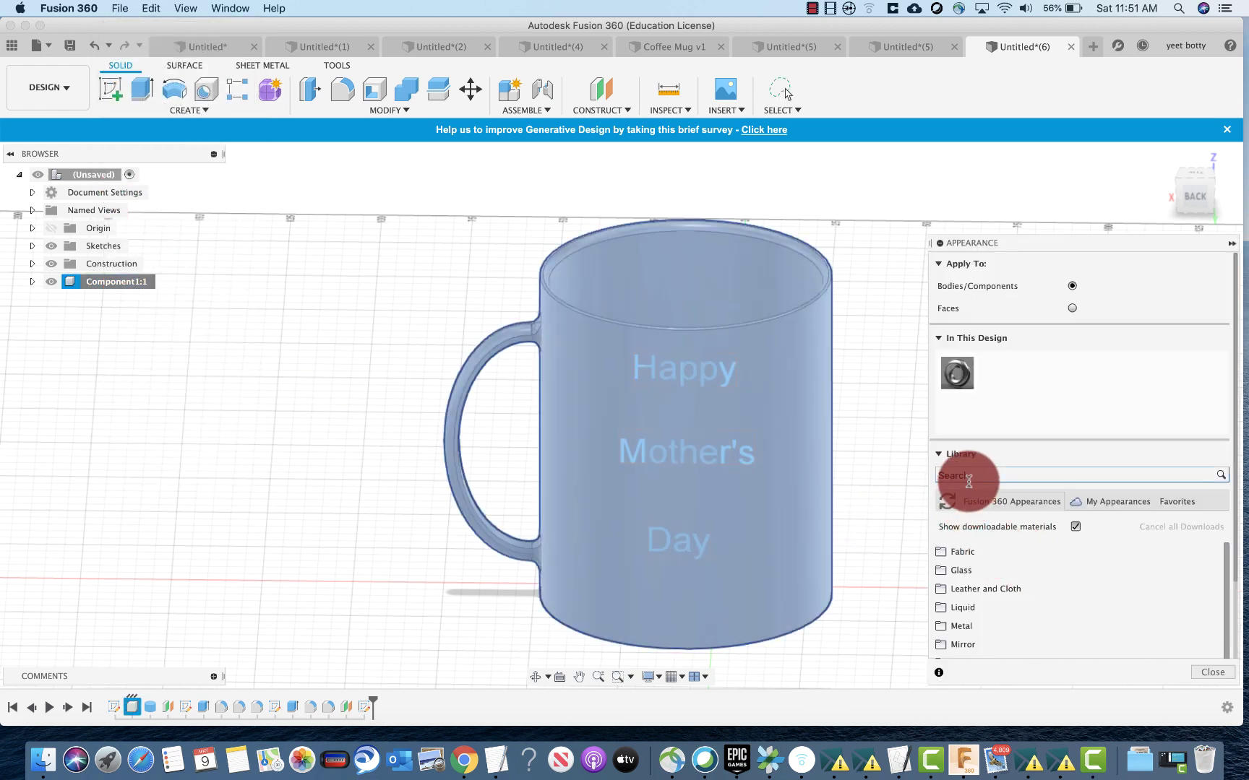
Step: Browse the material categories in the appearance library and expand the Glass folder
{"action": "left_click", "coordinate": [930, 476]}
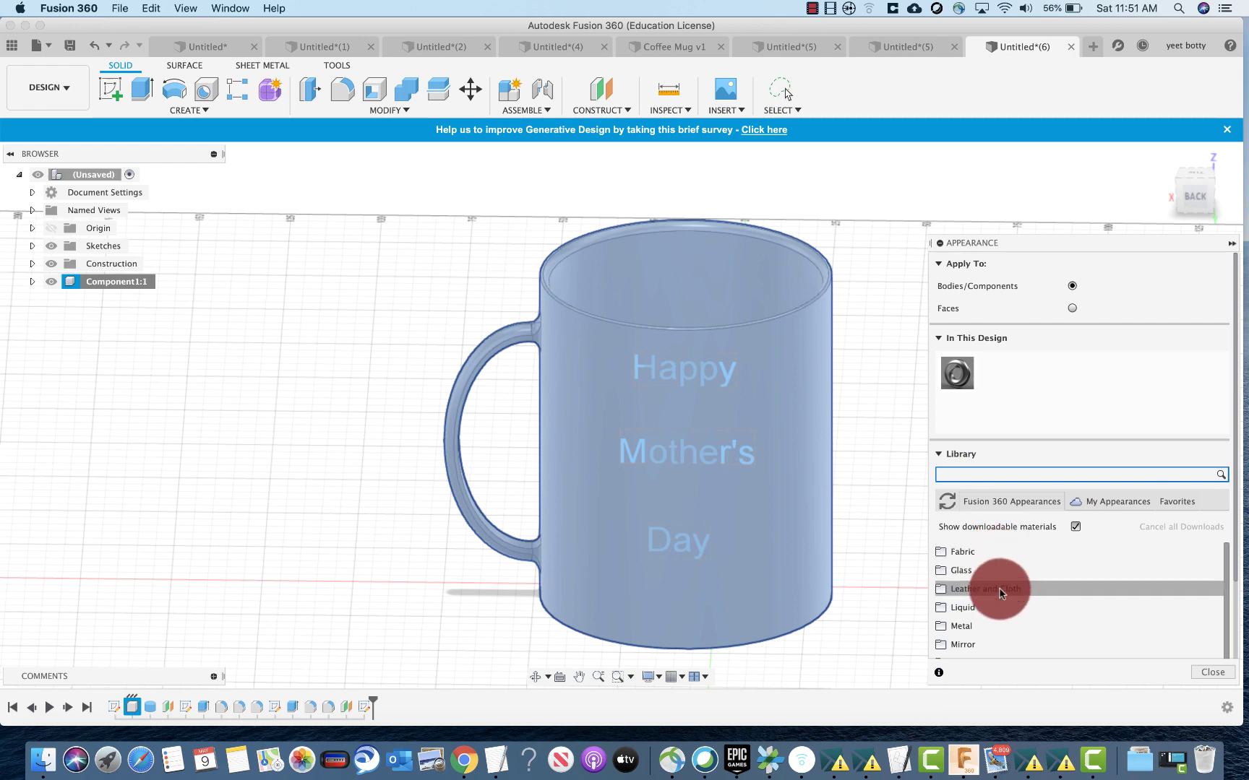
{"action": "scroll", "coordinate": [1001, 596], "scroll_direction": "down", "scroll_amount": 5}
{"action": "scroll", "coordinate": [983, 556], "scroll_direction": "up", "scroll_amount": 5}
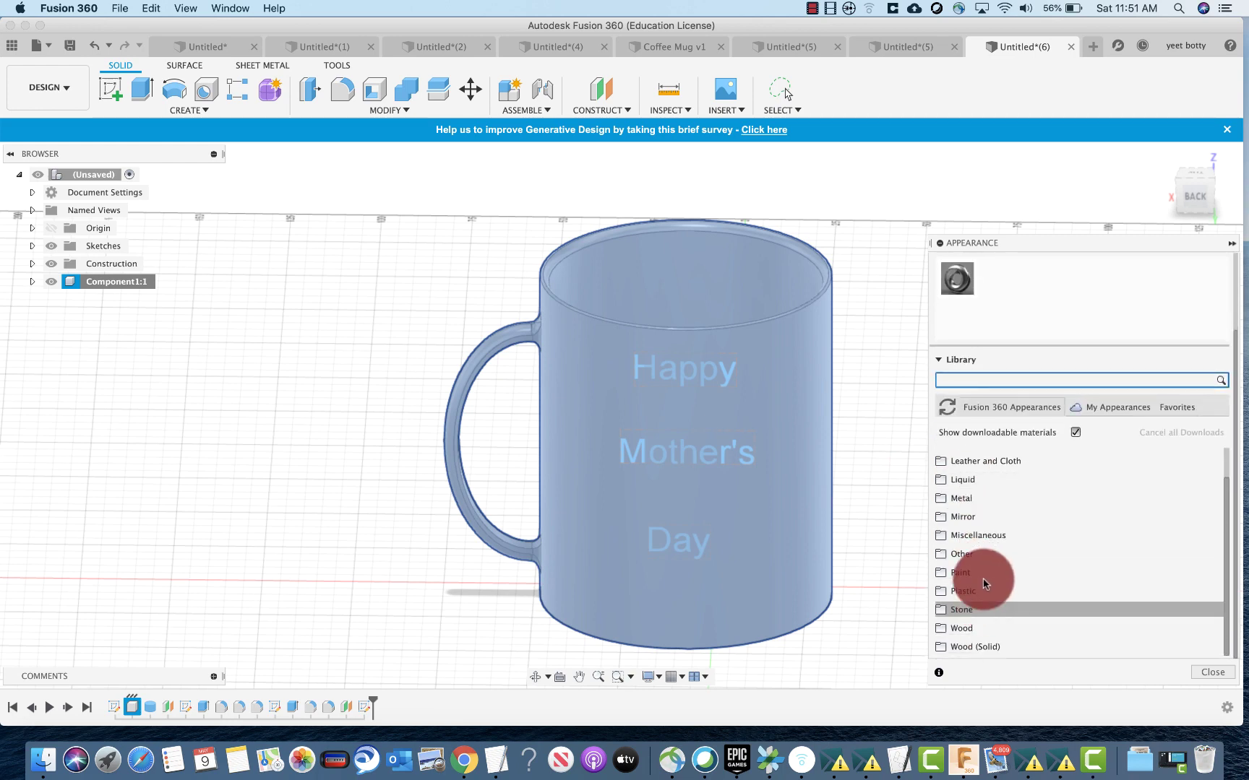
{"action": "scroll", "coordinate": [980, 544], "scroll_direction": "down", "scroll_amount": 5}
{"action": "scroll", "coordinate": [980, 544], "scroll_direction": "up", "scroll_amount": 5}
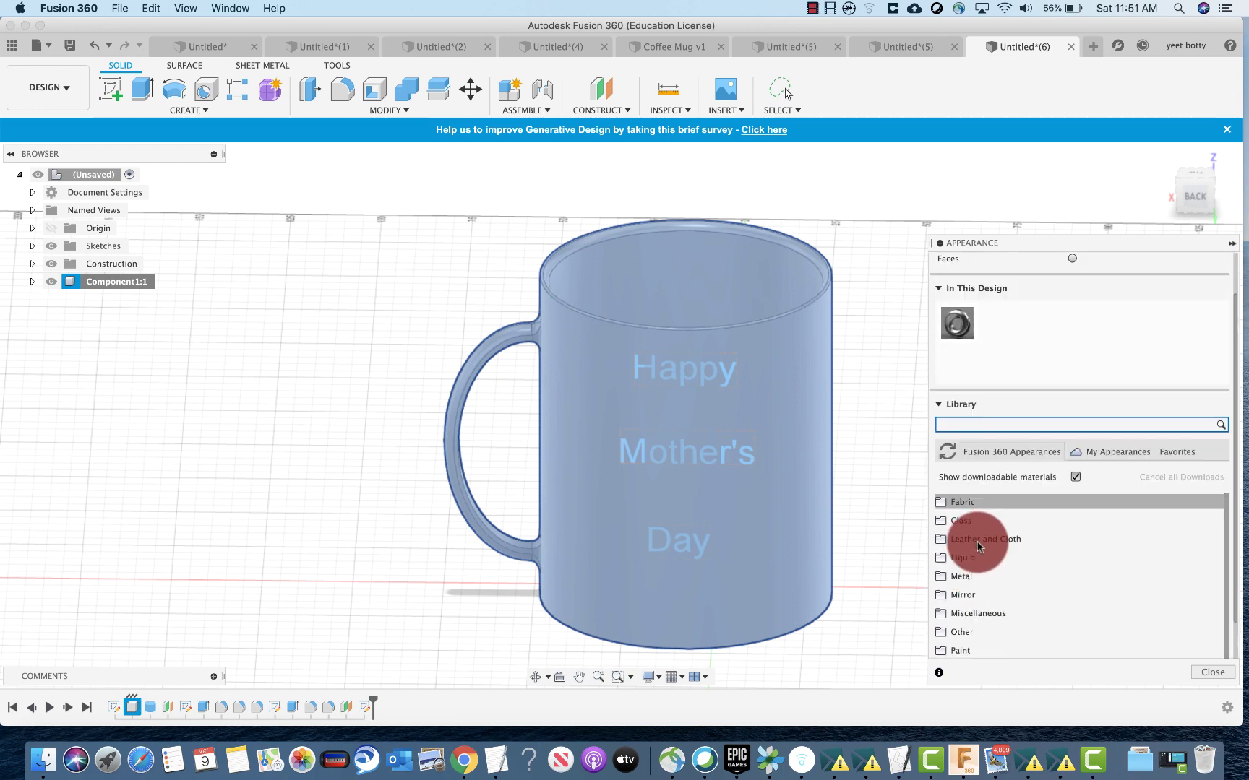
{"action": "left_click", "coordinate": [937, 428]}
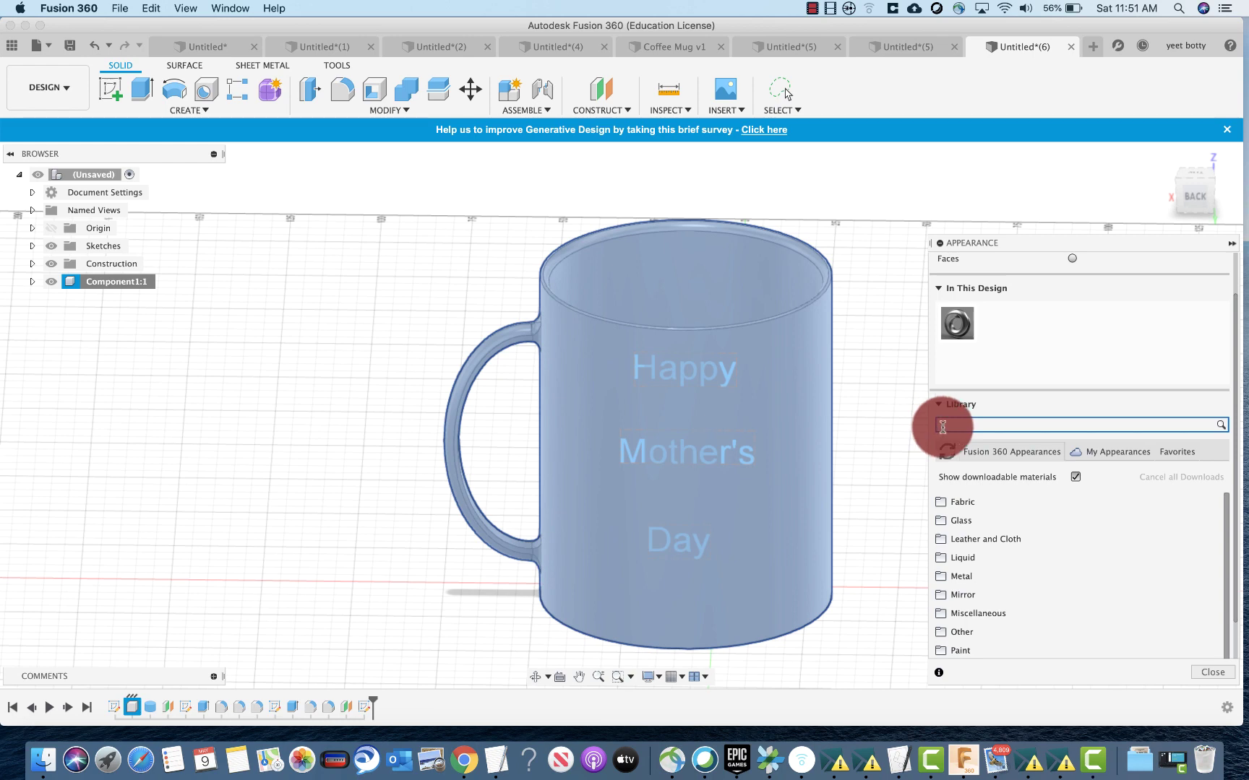
{"action": "scroll", "coordinate": [995, 591], "scroll_direction": "down", "scroll_amount": 2}
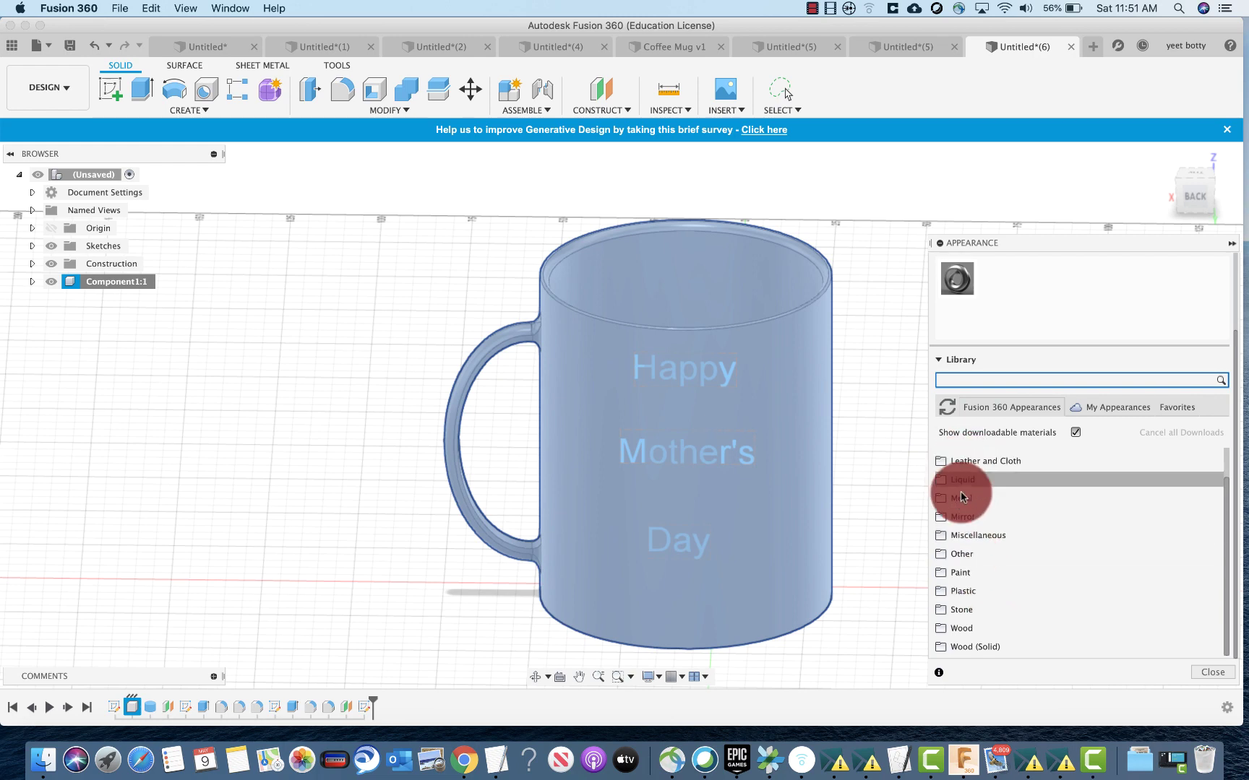
{"action": "left_click", "coordinate": [648, 481]}
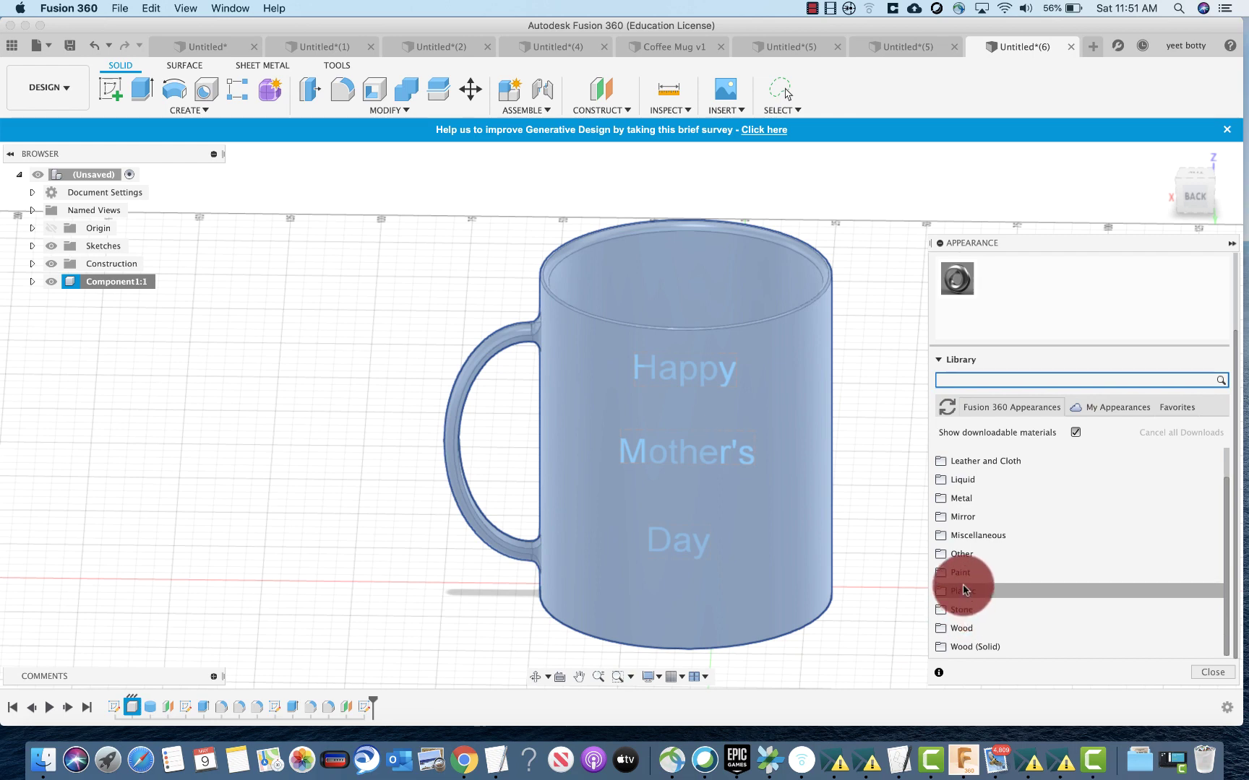
{"action": "left_click", "coordinate": [1226, 516]}
{"action": "left_click_drag", "start_coordinate": [1227, 513], "coordinate": [1227, 478]}
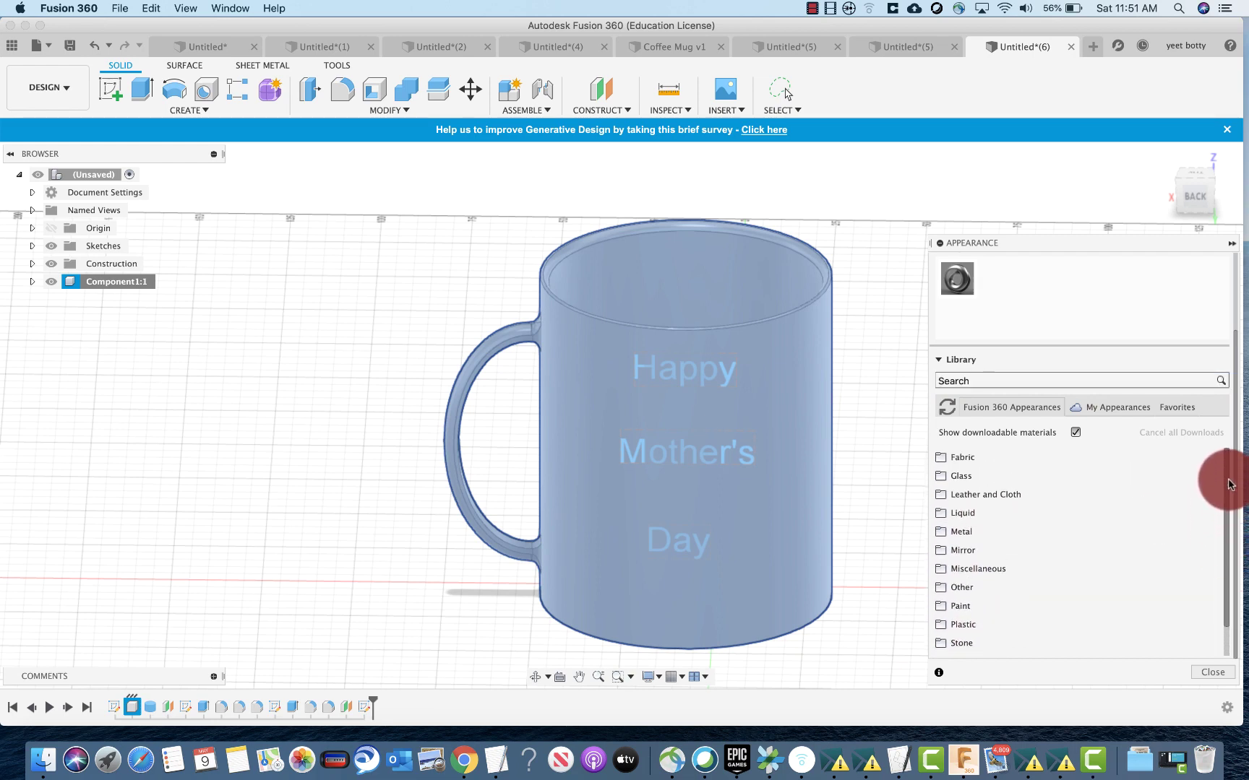
{"action": "mouse_move", "coordinate": [969, 470]}
{"action": "left_mouse_down"}
{"action": "mouse_move", "coordinate": [963, 539]}
{"action": "mouse_move", "coordinate": [981, 492]}
{"action": "left_mouse_up"}
{"action": "left_click", "coordinate": [959, 477]}
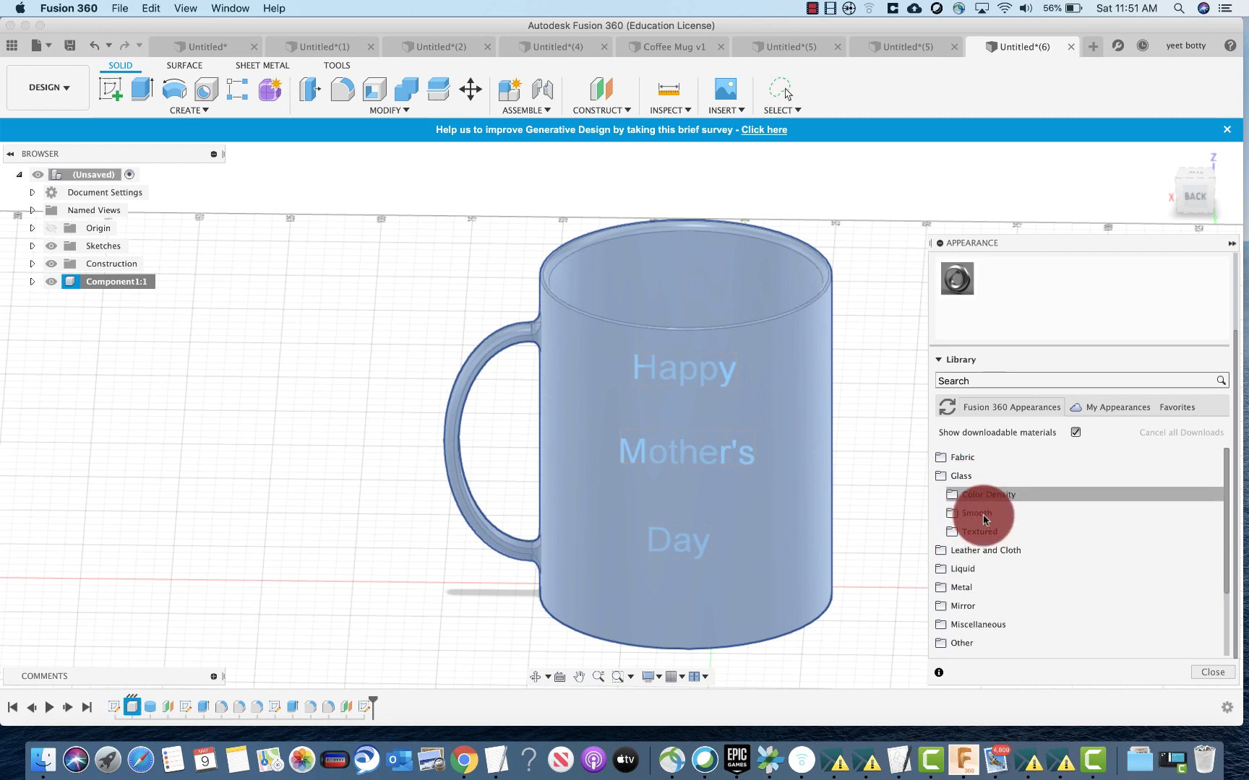
Step: Search the appearance library for "grannite"
{"action": "left_click", "coordinate": [994, 380]}
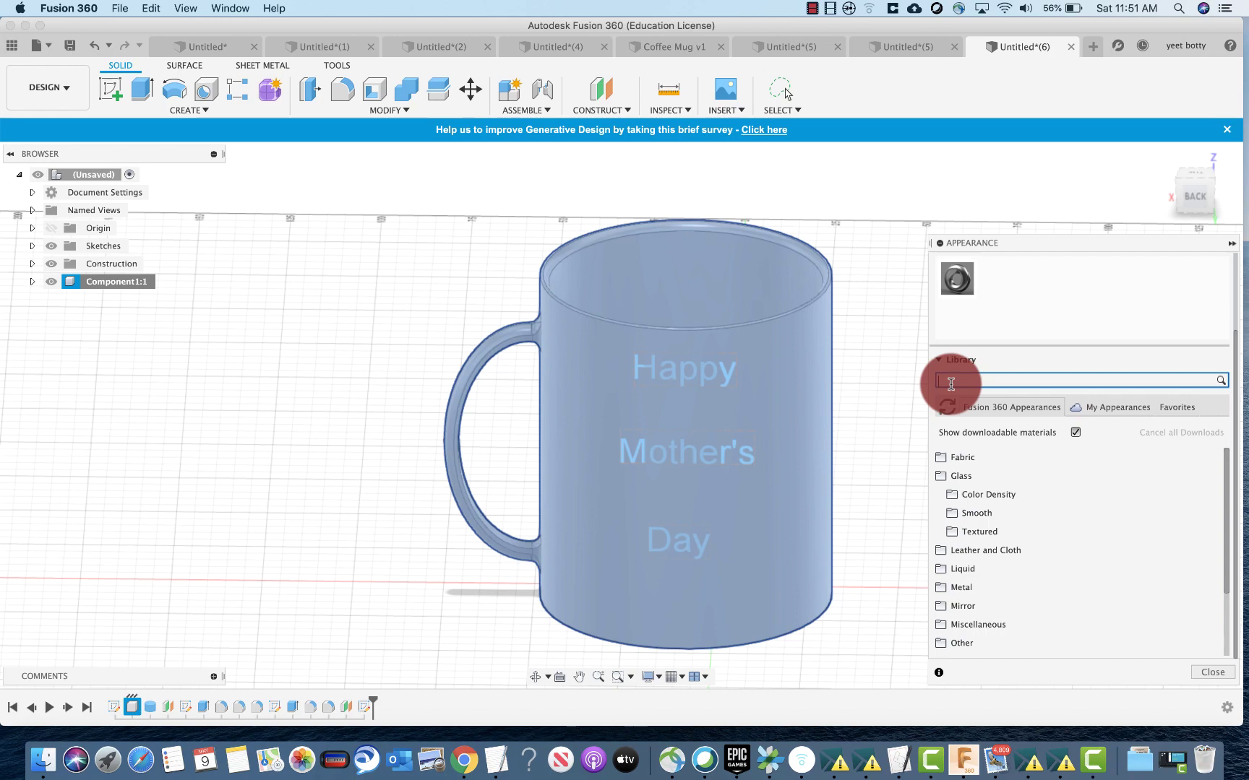
{"action": "type", "text": "grannite"}
{"action": "key", "text": "Return"}
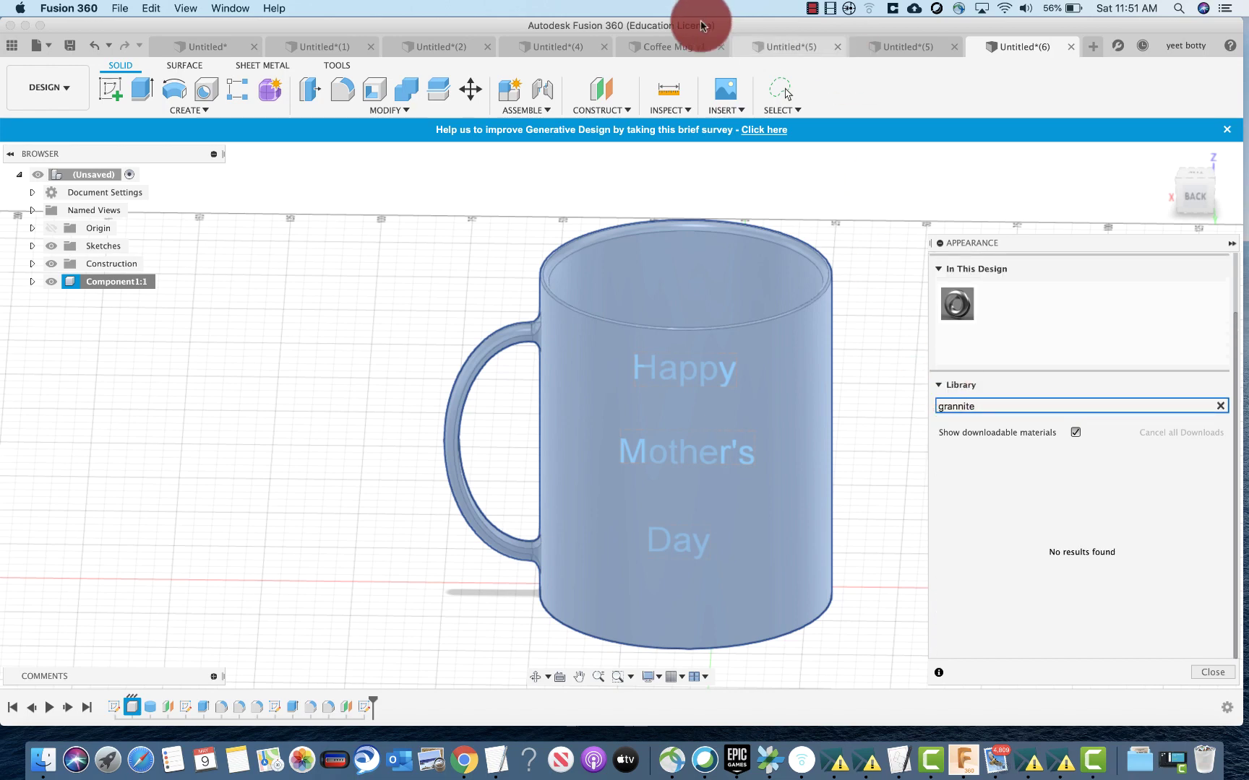
Step: Check the finish of the mug in the Coffee Mug v1 document, then return to the Untitled*(6) design
{"action": "left_click", "coordinate": [641, 47]}
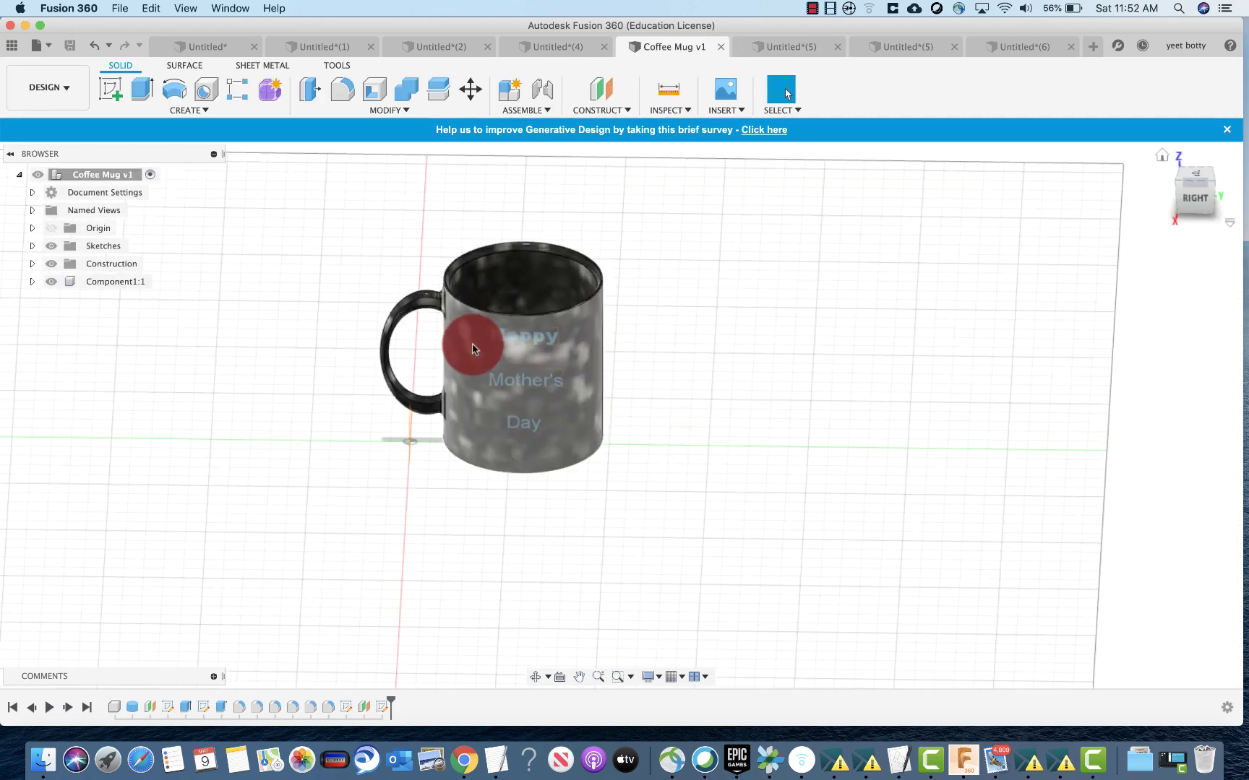
{"action": "left_click", "coordinate": [1022, 46]}
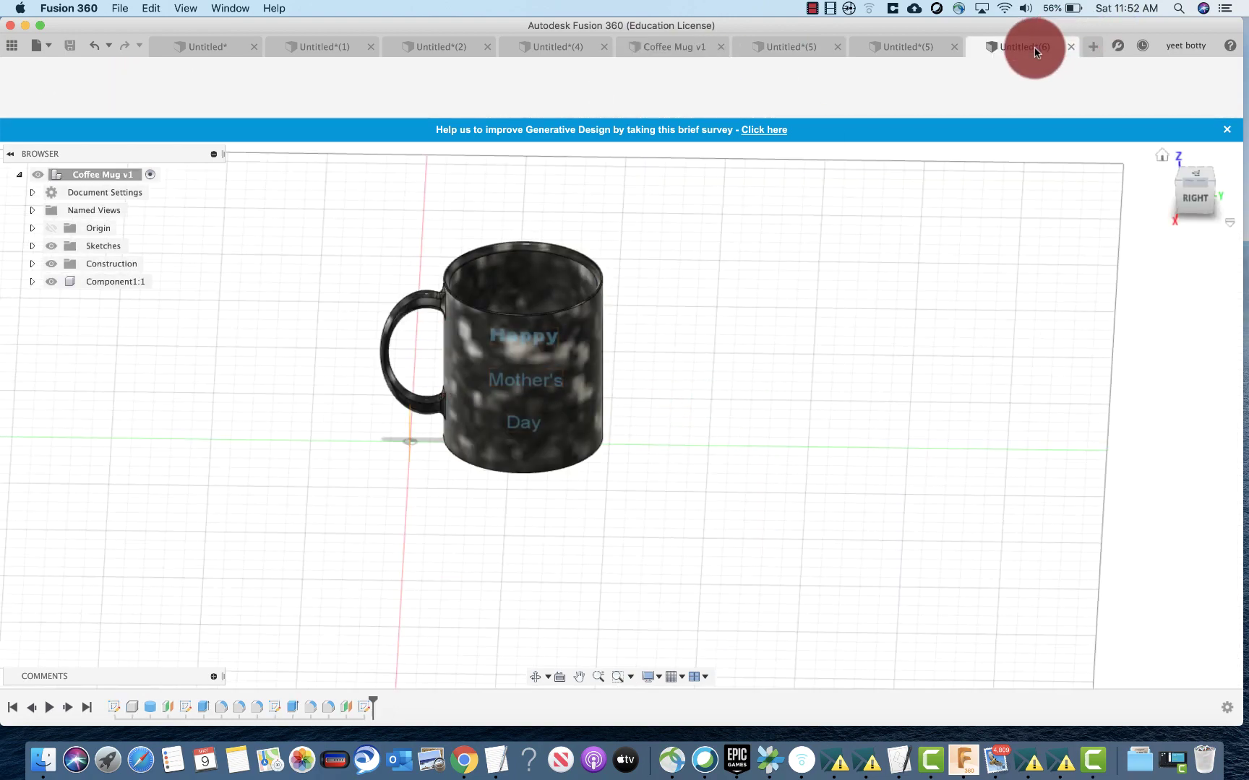
{"action": "scroll", "coordinate": [813, 338], "scroll_direction": "down", "scroll_amount": 3}
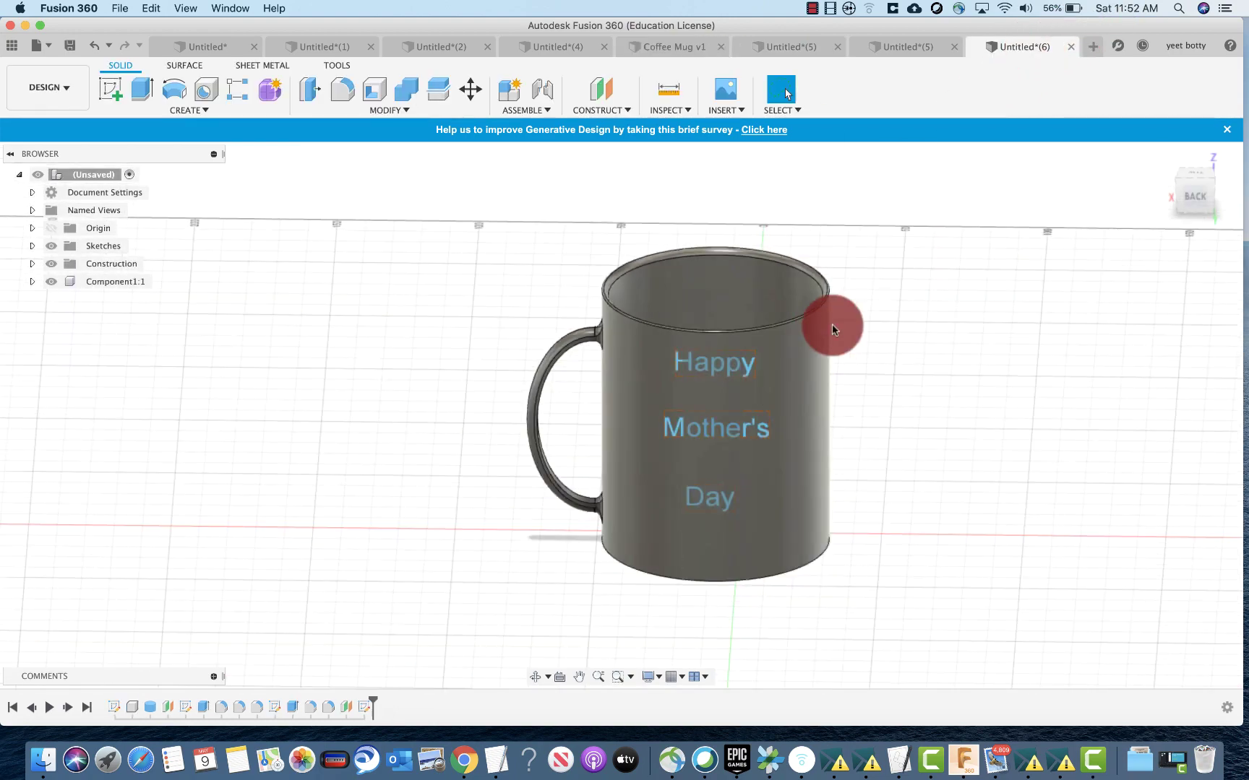
Step: Reopen the Appearance settings for Component1:1 and search the library for "granite"
{"action": "left_click", "coordinate": [108, 282]}
{"action": "right_click", "coordinate": [112, 281]}
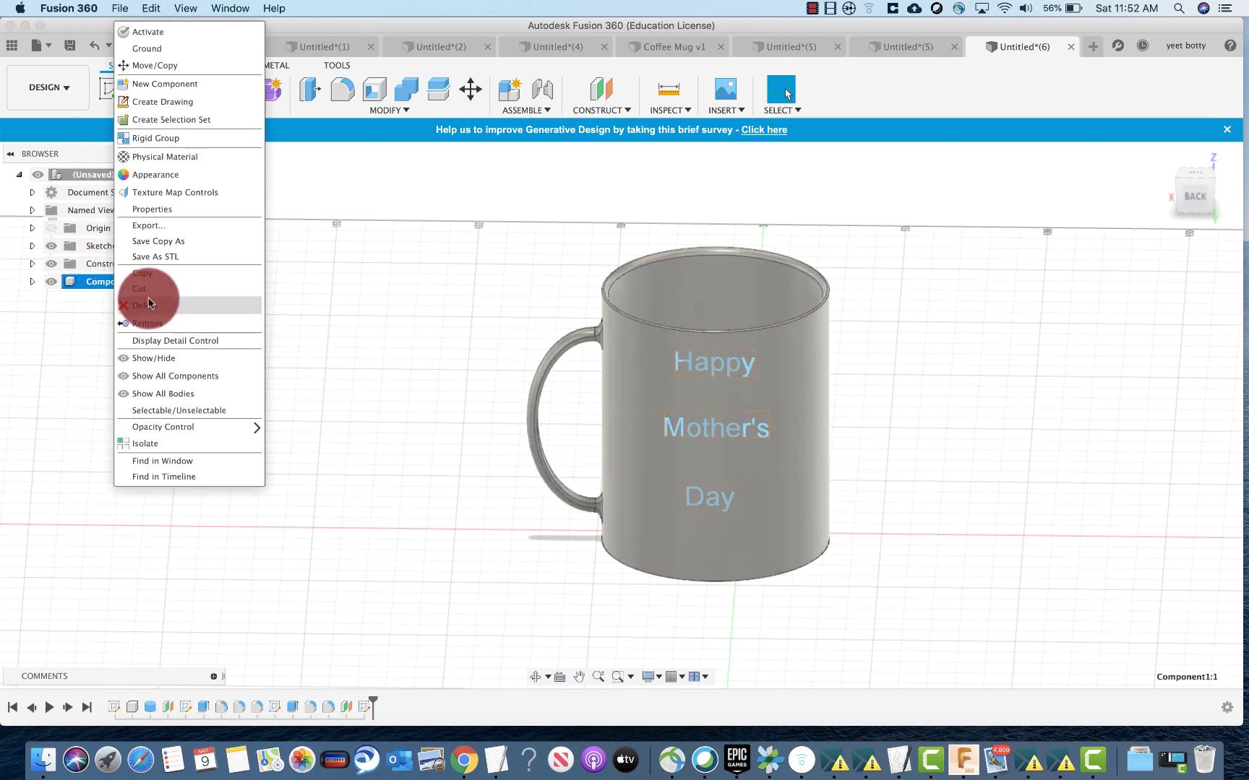
{"action": "left_click", "coordinate": [168, 175]}
{"action": "key", "text": "a"}
{"action": "left_click", "coordinate": [989, 474]}
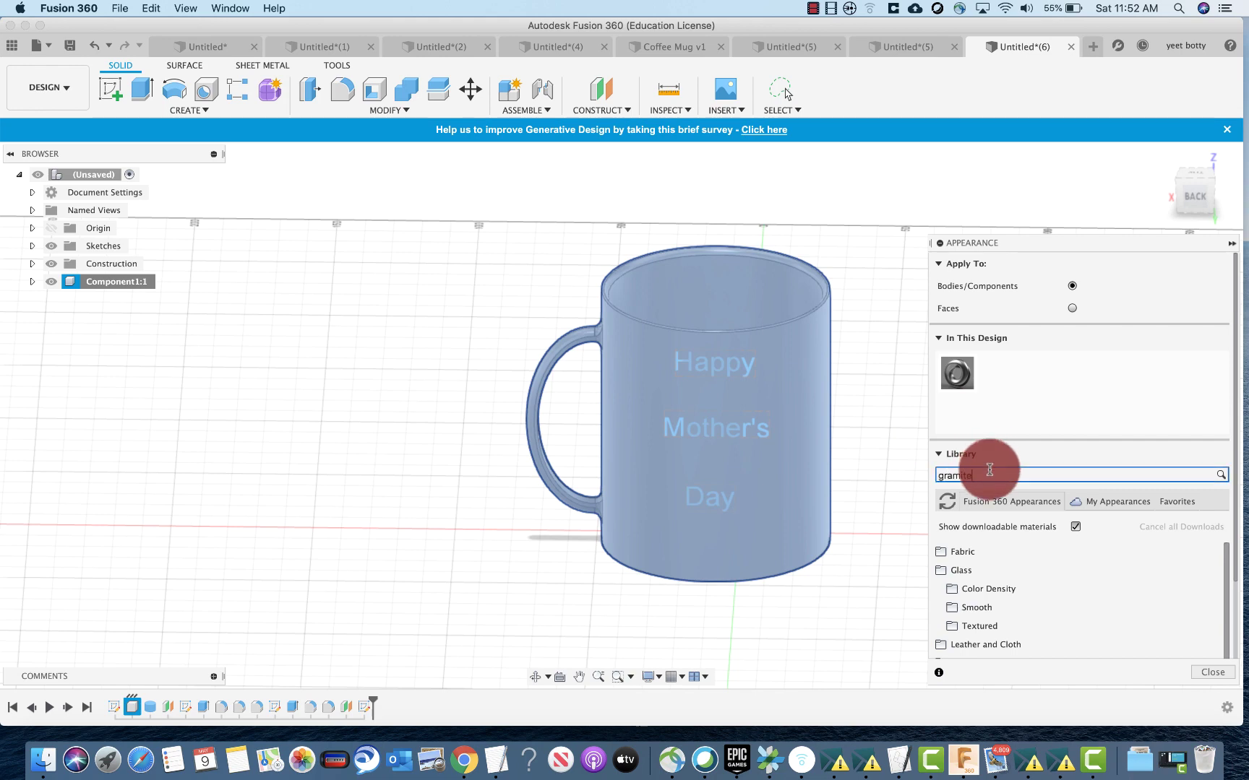
{"action": "key", "text": "Return"}
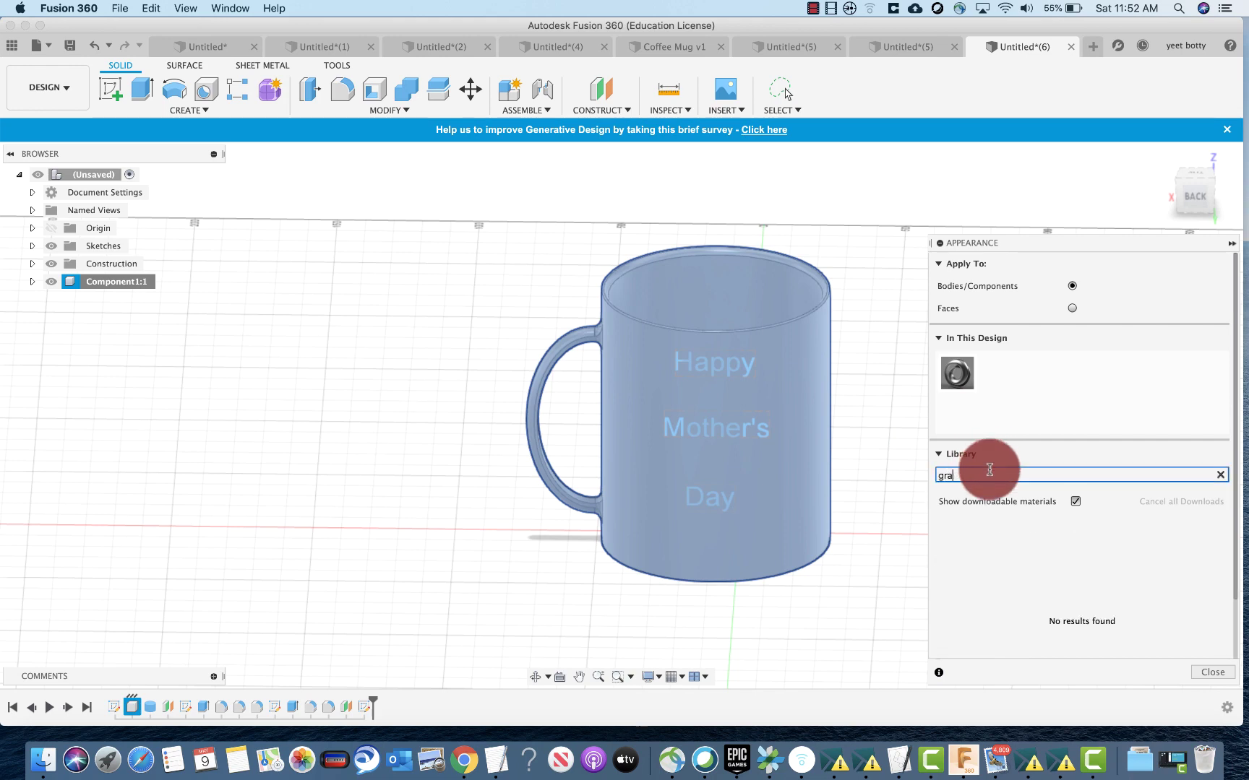
{"action": "type", "text": "nite"}
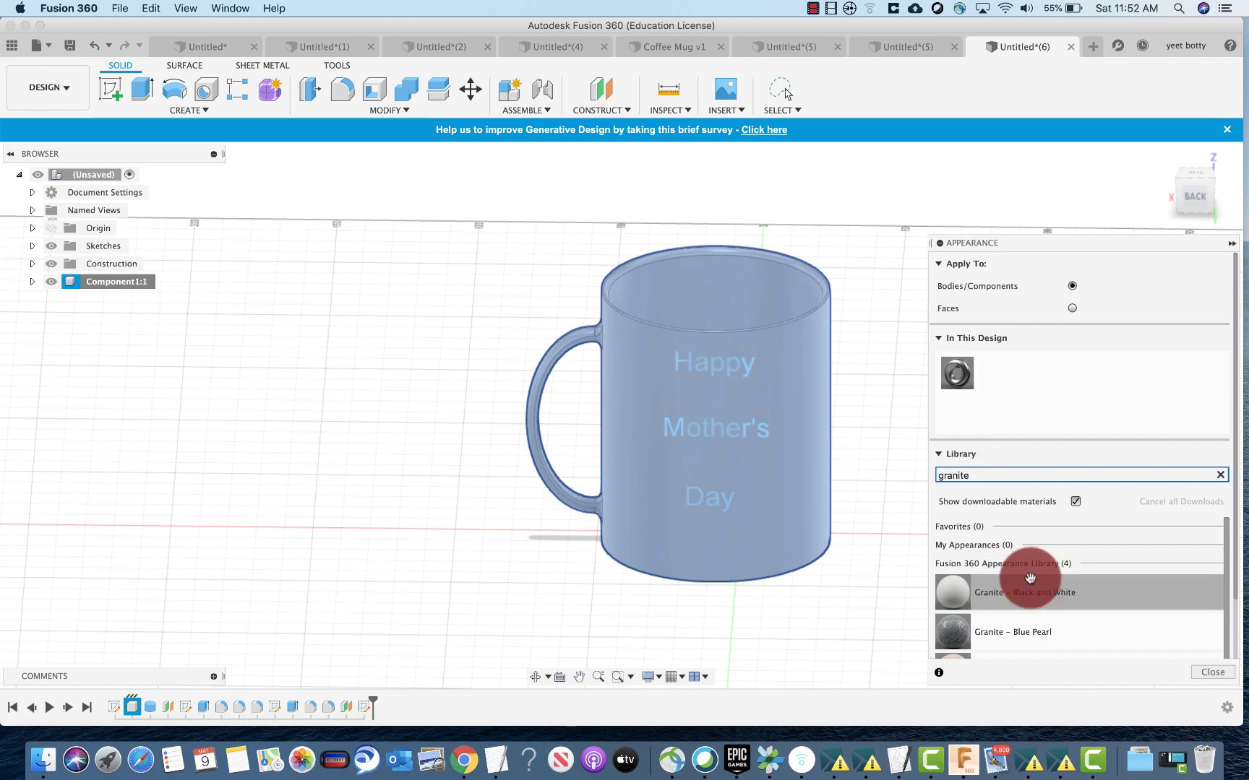
Step: Apply the Granite - Blue Pearl appearance to the whole mug
{"action": "scroll", "coordinate": [1031, 577], "scroll_direction": "down", "scroll_amount": 2}
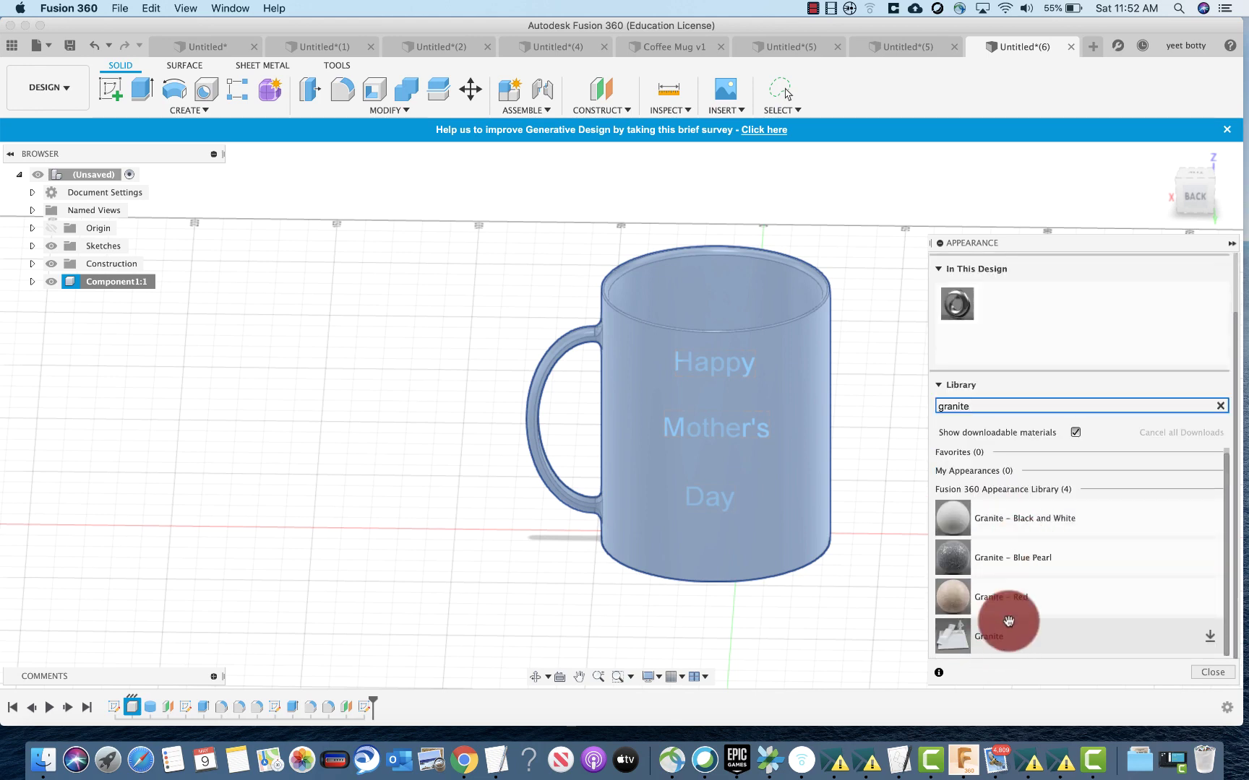
{"action": "left_click_drag", "start_coordinate": [1225, 562], "coordinate": [1221, 591]}
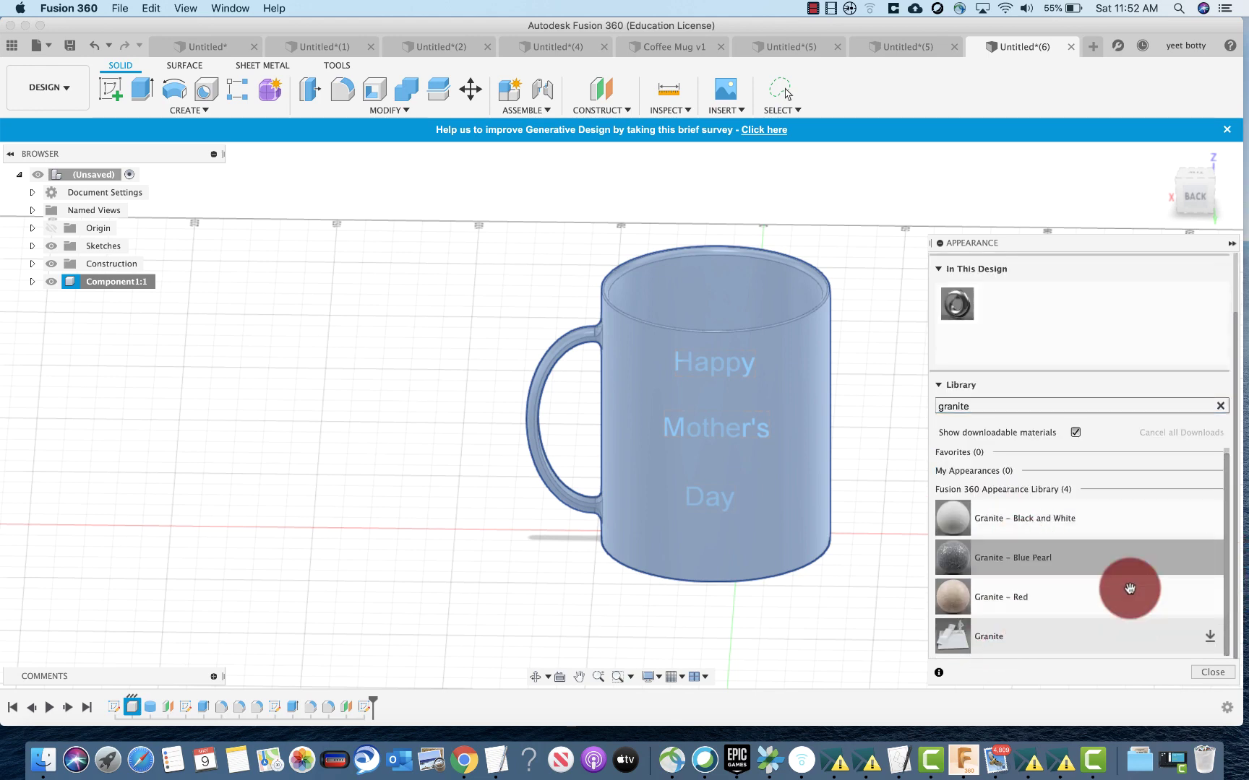
{"action": "left_click", "coordinate": [1019, 557]}
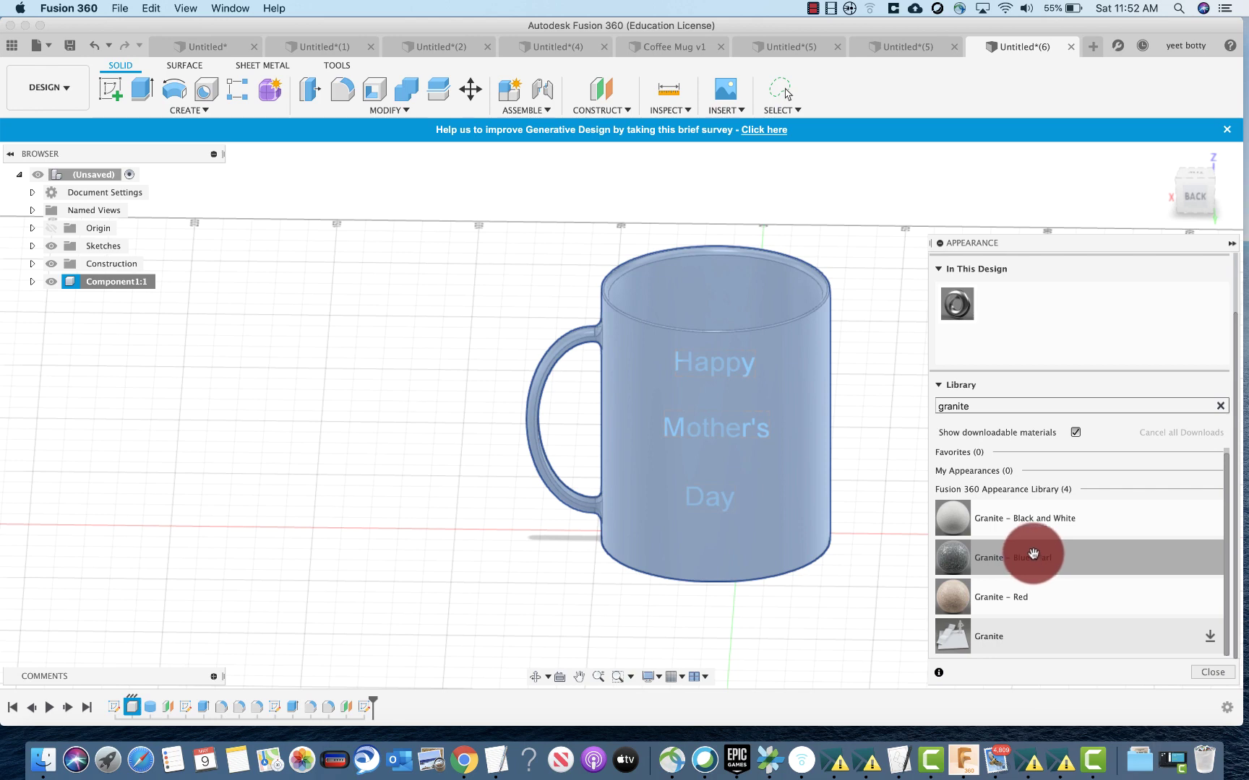
{"action": "left_click_drag", "start_coordinate": [1023, 546], "coordinate": [767, 422]}
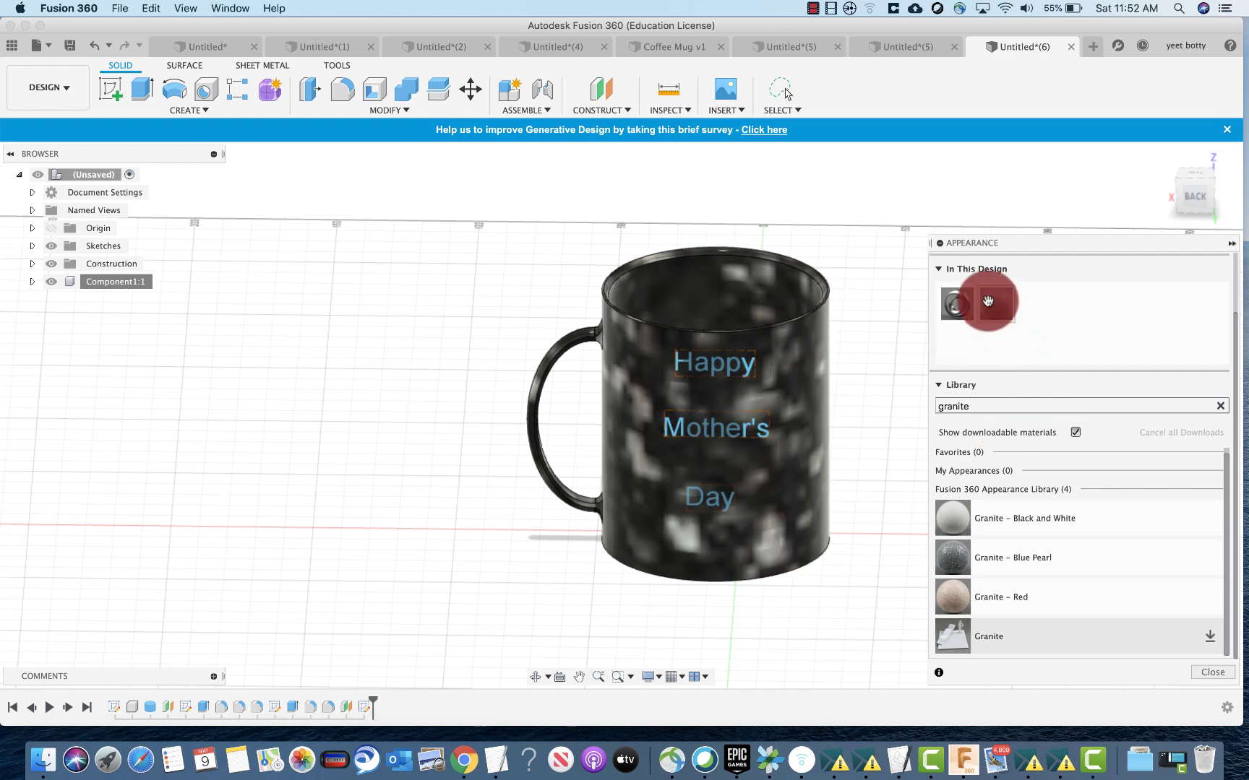
{"action": "left_click_drag", "start_coordinate": [995, 318], "coordinate": [719, 403]}
{"action": "middle_click_drag", "start_coordinate": [713, 409], "coordinate": [801, 235], "text": "shift"}
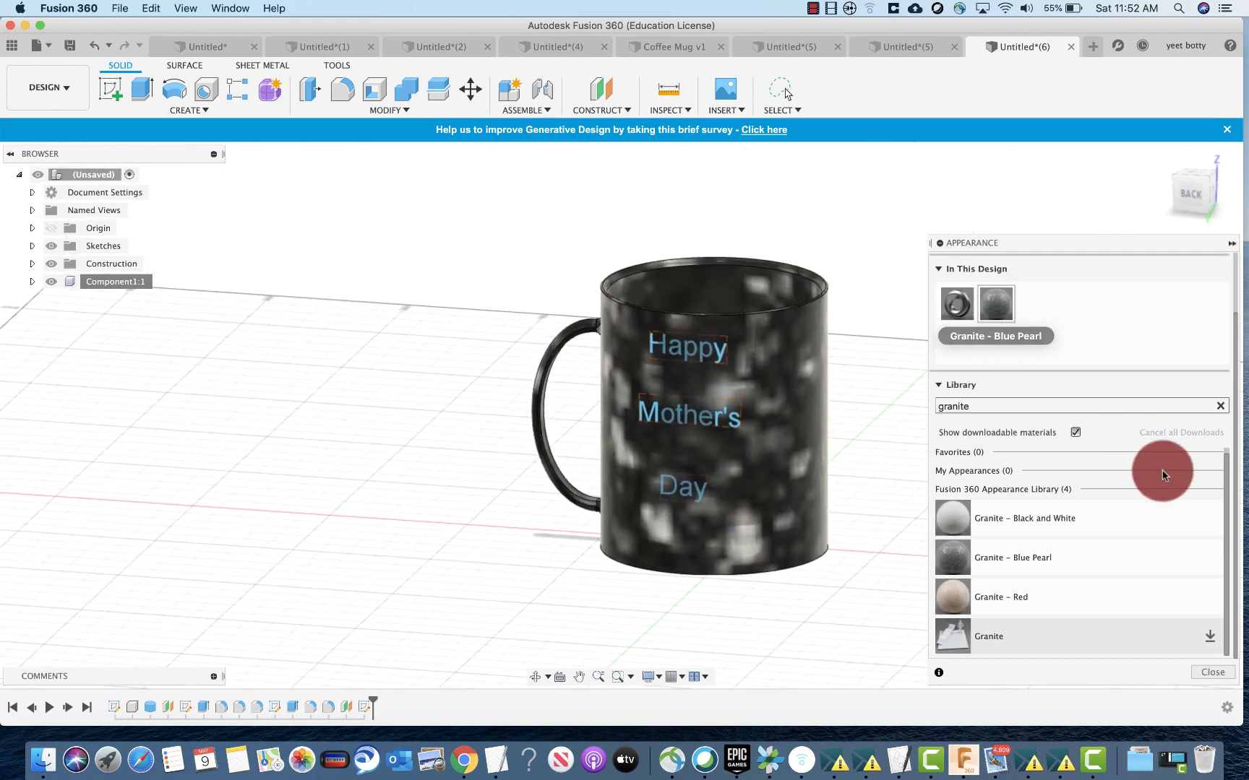
Step: Search the appearances for "red" and try Aluminum - Anodized Glossy (Red) on the mug, removing the appearances applied to its bodies
{"action": "left_click", "coordinate": [976, 402]}
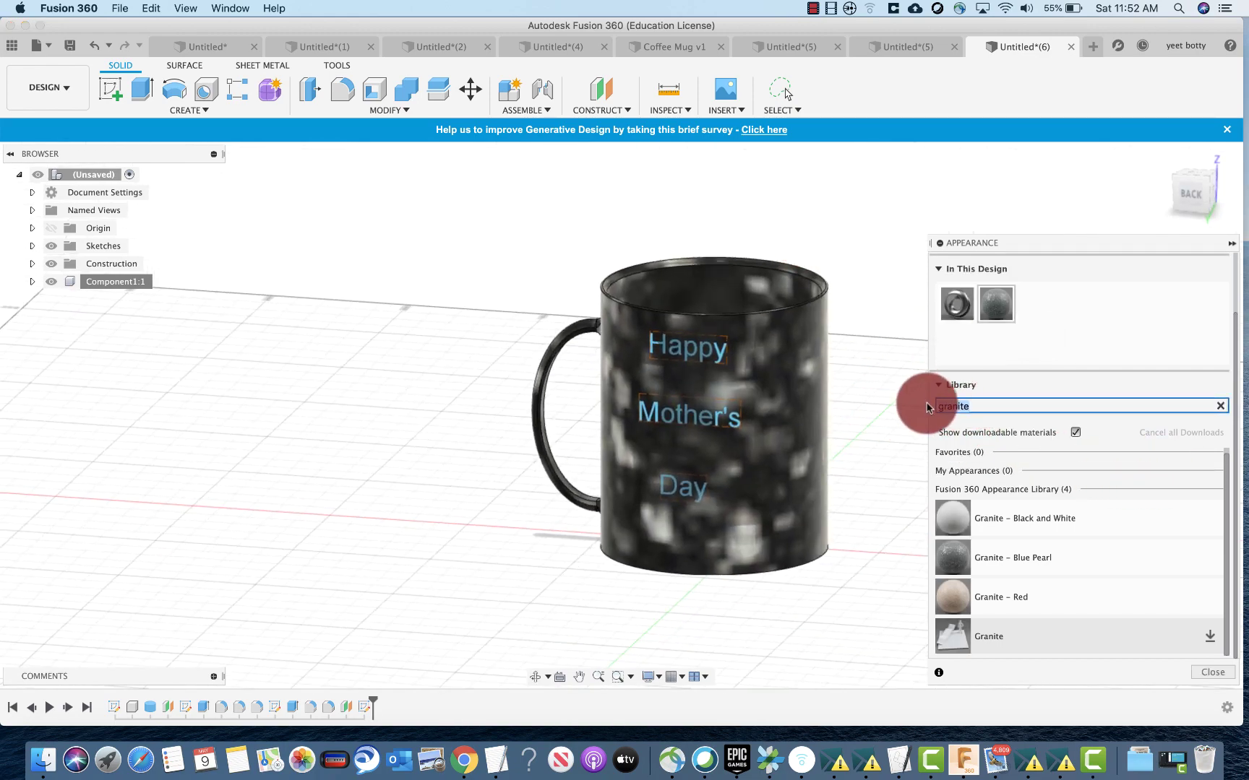
{"action": "key", "text": "BackSpace"}
{"action": "type", "text": "red"}
{"action": "key", "text": "Escape"}
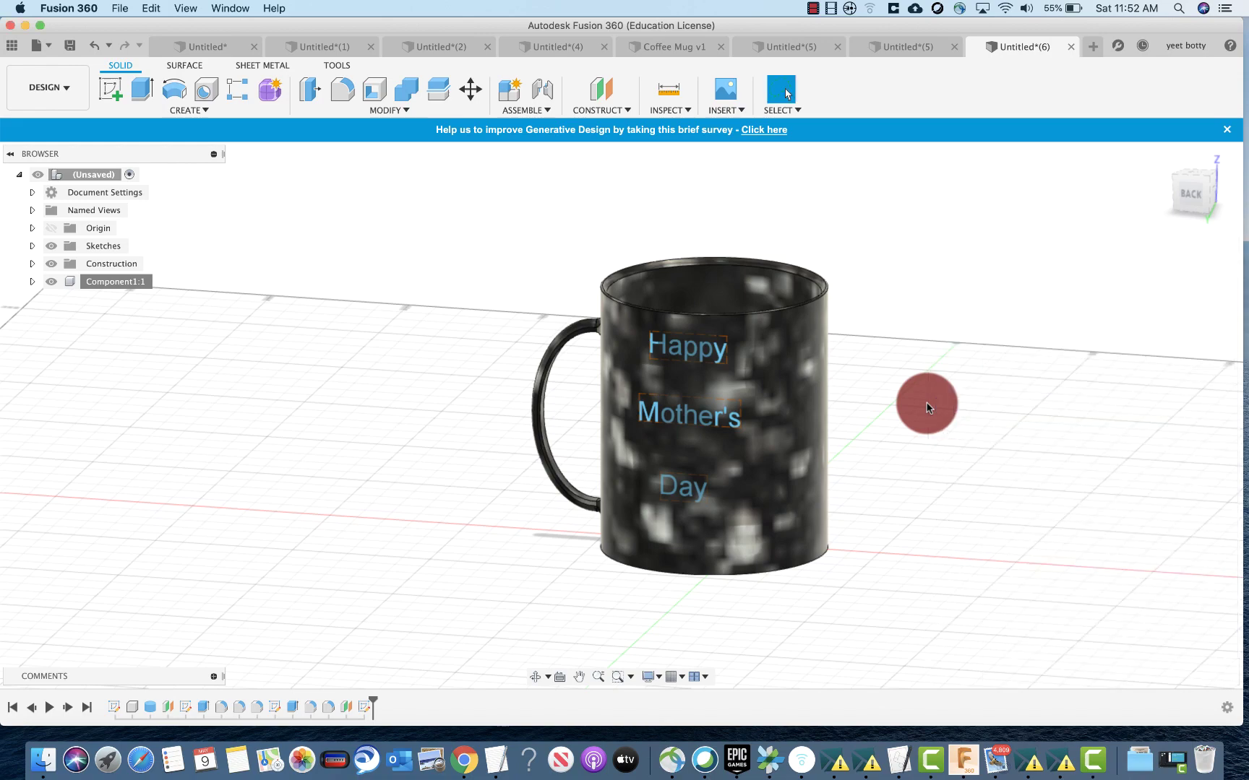
{"action": "right_click", "coordinate": [79, 291]}
{"action": "left_click", "coordinate": [138, 175]}
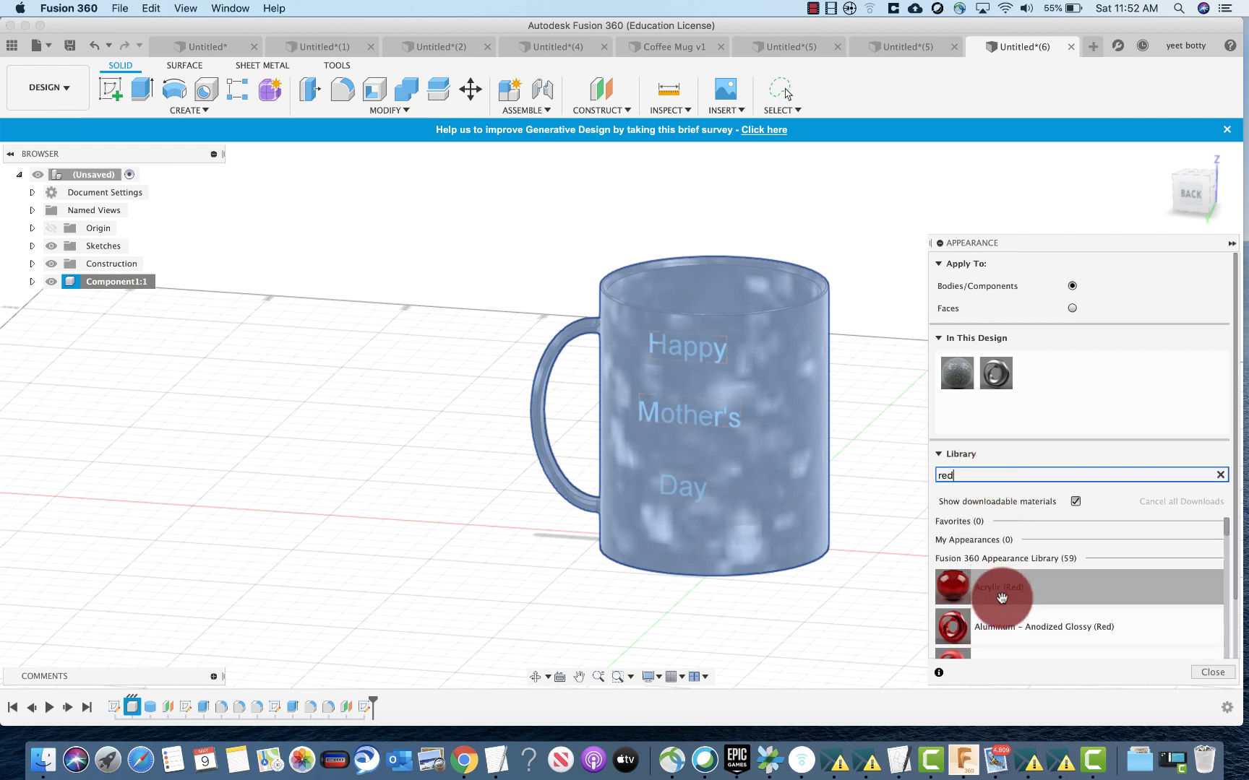
{"action": "left_click_drag", "start_coordinate": [1001, 597], "coordinate": [752, 477]}
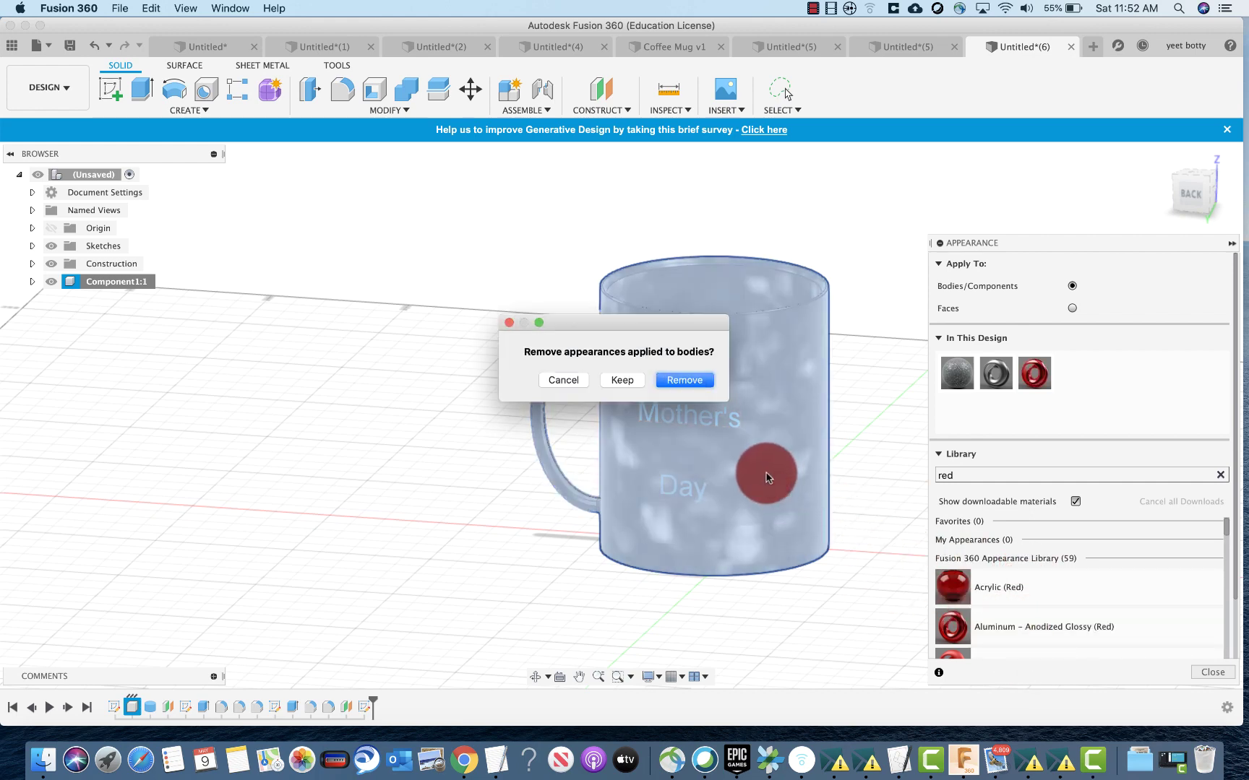
{"action": "mouse_move", "coordinate": [668, 388]}
{"action": "left_mouse_down"}
{"action": "mouse_move", "coordinate": [607, 390]}
{"action": "mouse_move", "coordinate": [669, 383]}
{"action": "left_mouse_up"}
{"action": "left_click", "coordinate": [846, 279]}
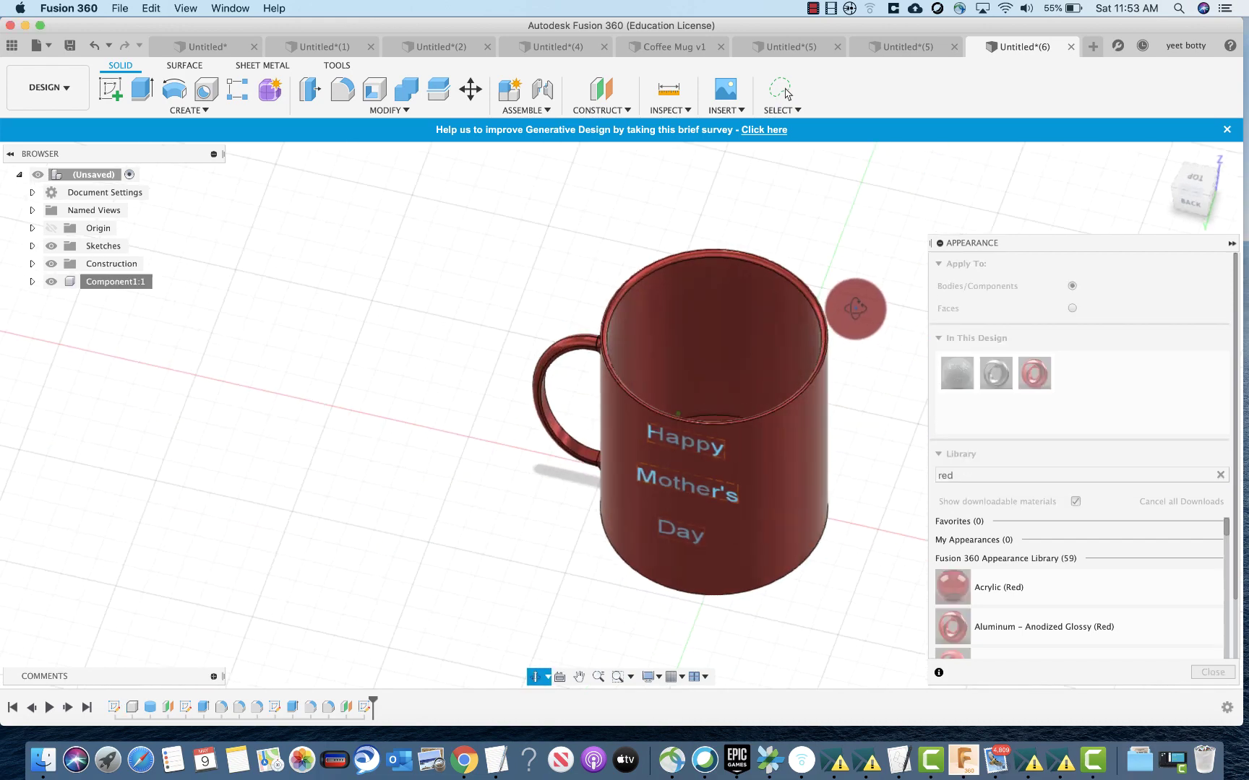
Step: Reapply Granite - Blue Pearl from the design's own appearances to the mug and close the Appearance settings
{"action": "left_click_drag", "start_coordinate": [954, 370], "coordinate": [756, 393]}
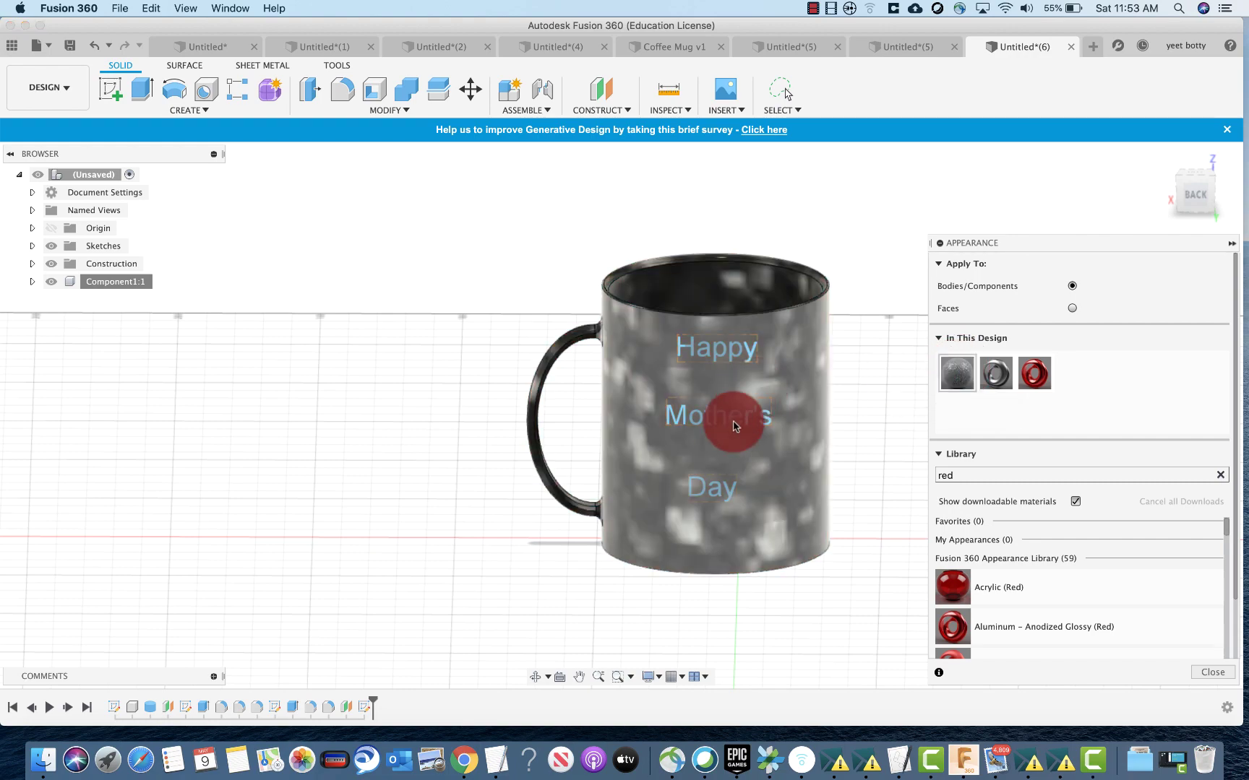
{"action": "middle_click_drag", "start_coordinate": [878, 235], "coordinate": [772, 270], "text": "shift"}
{"action": "left_click", "coordinate": [975, 483]}
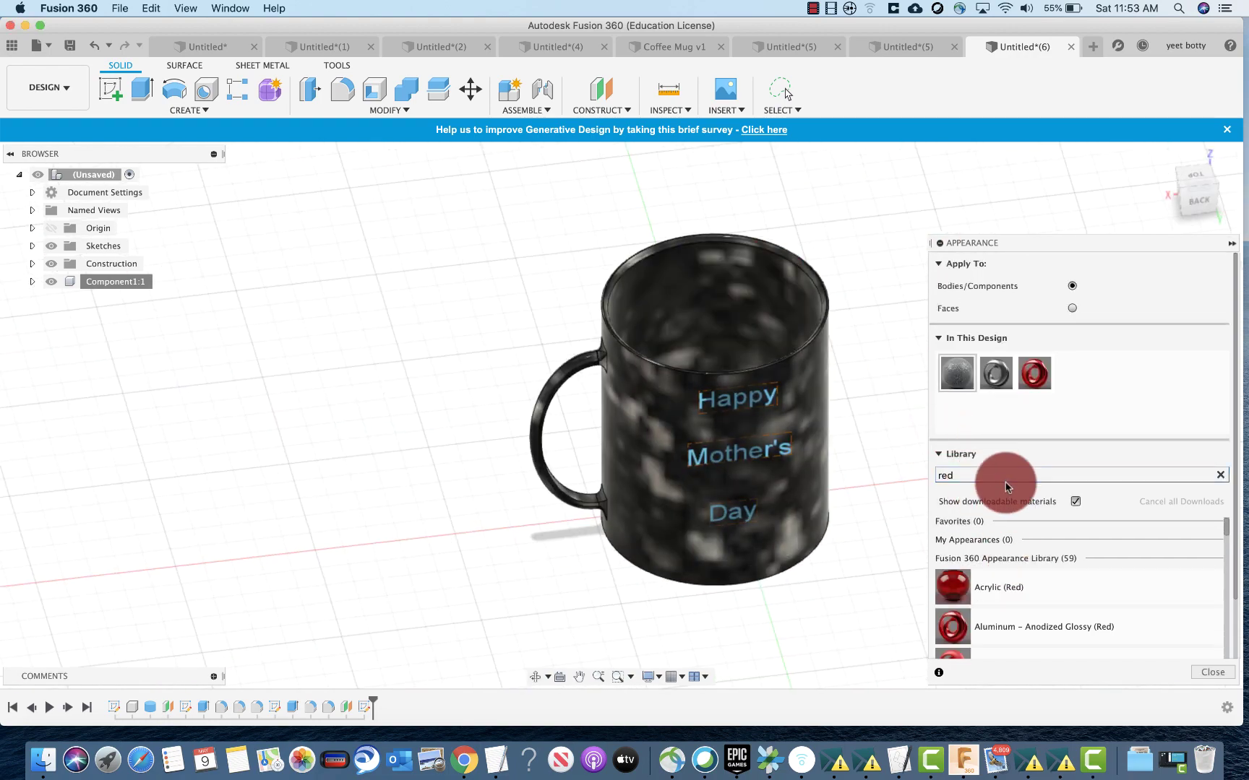
{"action": "scroll", "coordinate": [1010, 520], "scroll_direction": "down", "scroll_amount": 10}
{"action": "scroll", "coordinate": [1010, 546], "scroll_direction": "down", "scroll_amount": 10}
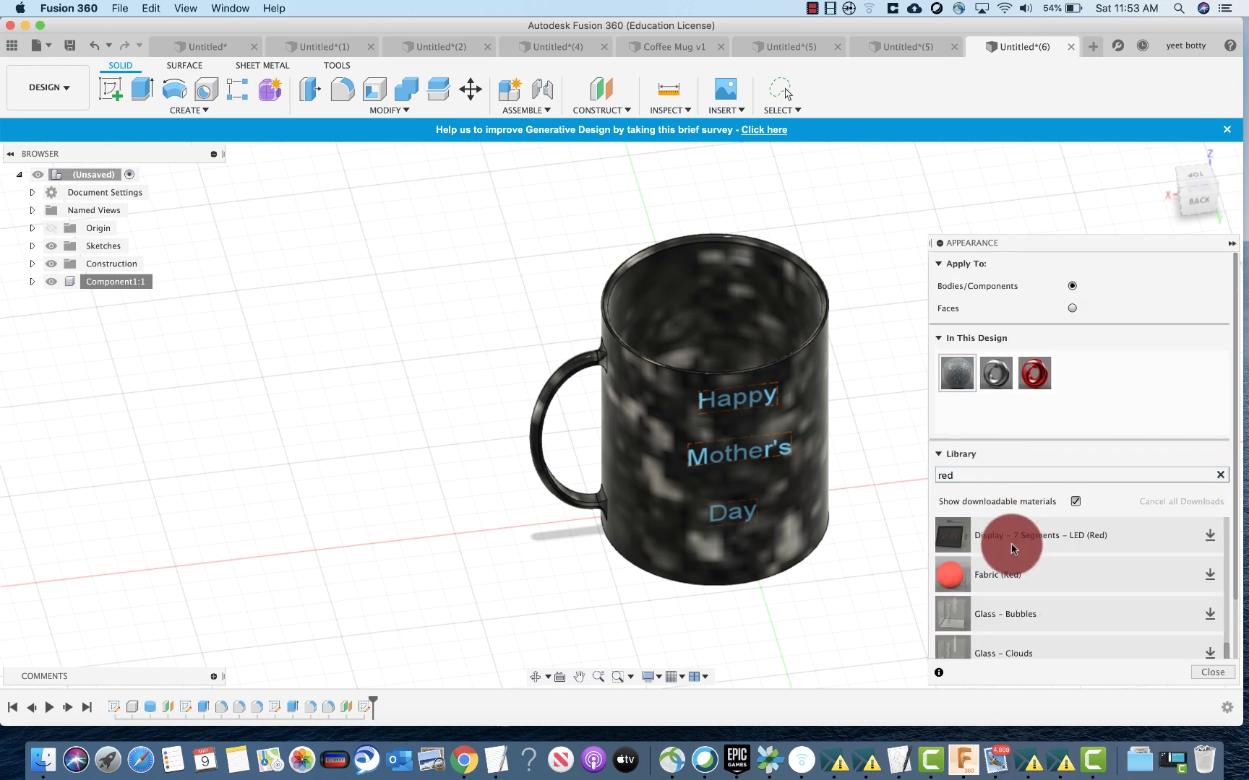
{"action": "scroll", "coordinate": [1012, 547], "scroll_direction": "up", "scroll_amount": 3}
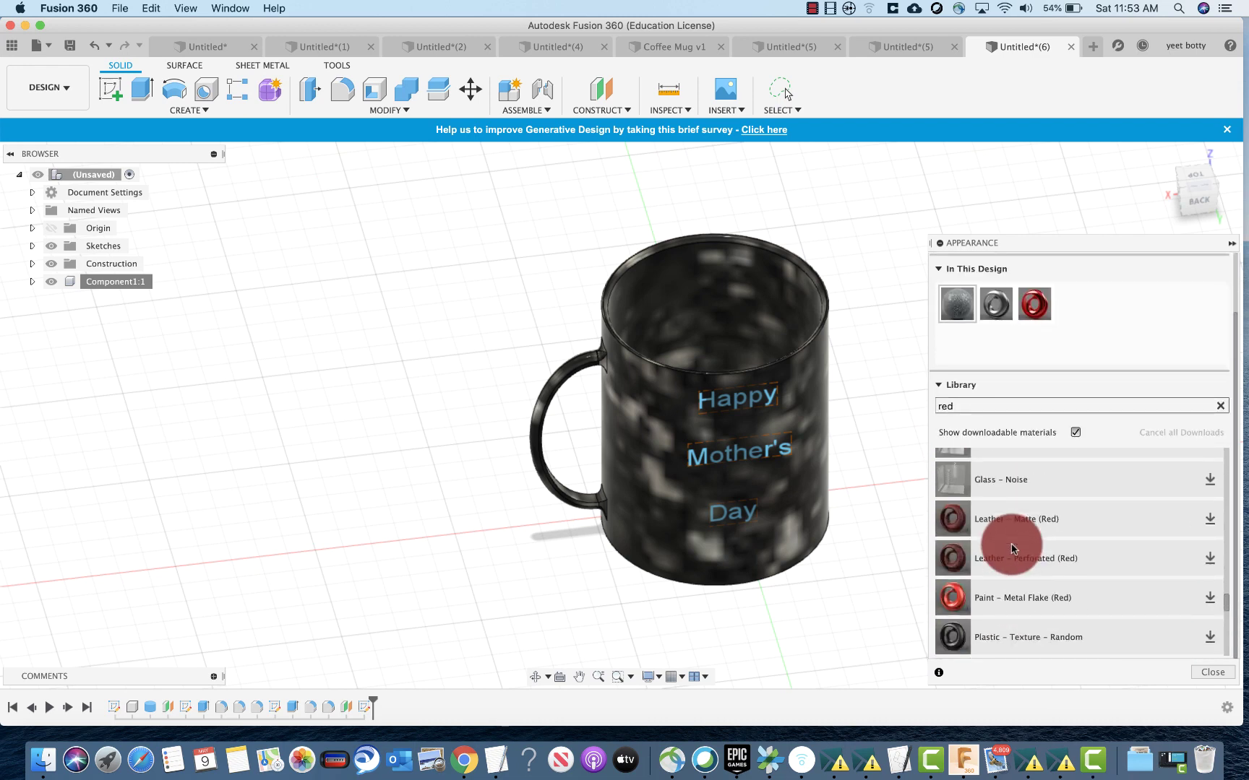
{"action": "left_click", "coordinate": [1204, 676]}
Step: Examine the granite mug, its interior, handle and "Happy Mother's Day" lettering from several angles
{"action": "middle_click_drag", "start_coordinate": [962, 473], "coordinate": [937, 457], "text": "shift"}
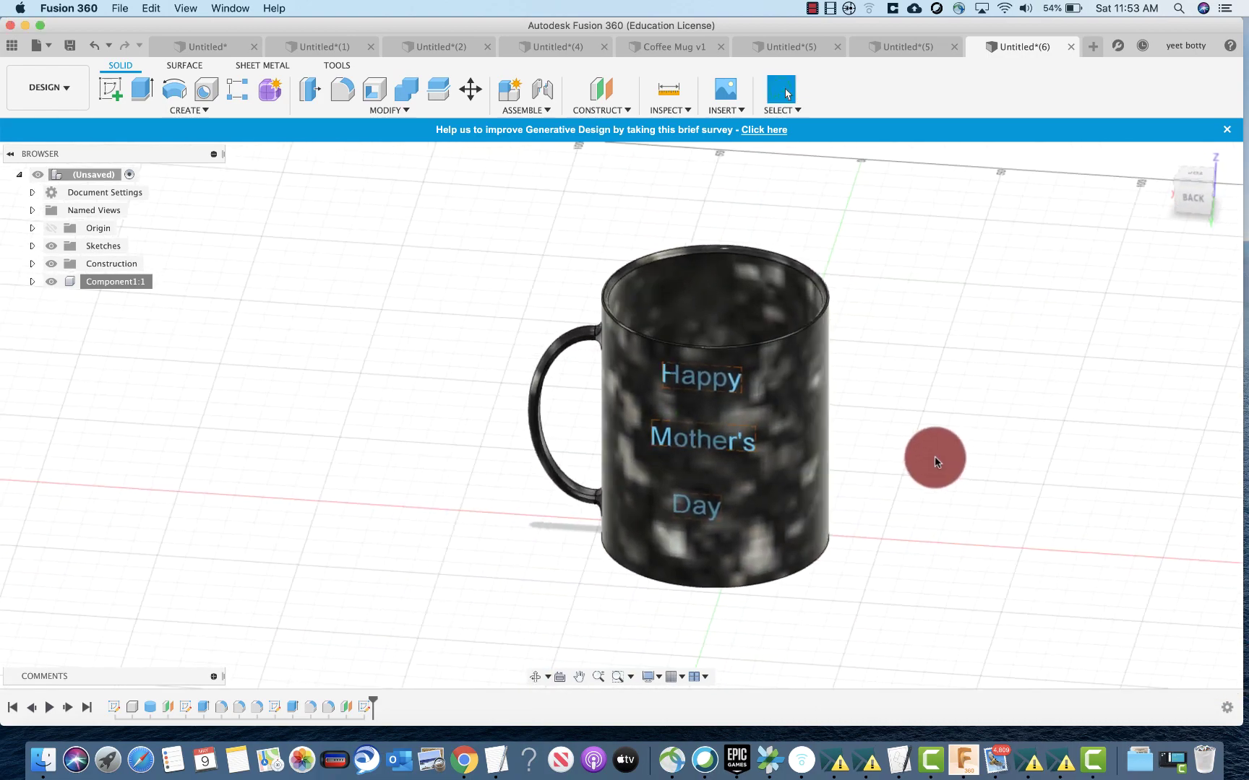
{"action": "scroll", "coordinate": [936, 456], "scroll_direction": "up", "scroll_amount": 5}
{"action": "scroll", "coordinate": [887, 425], "scroll_direction": "down", "scroll_amount": 5}
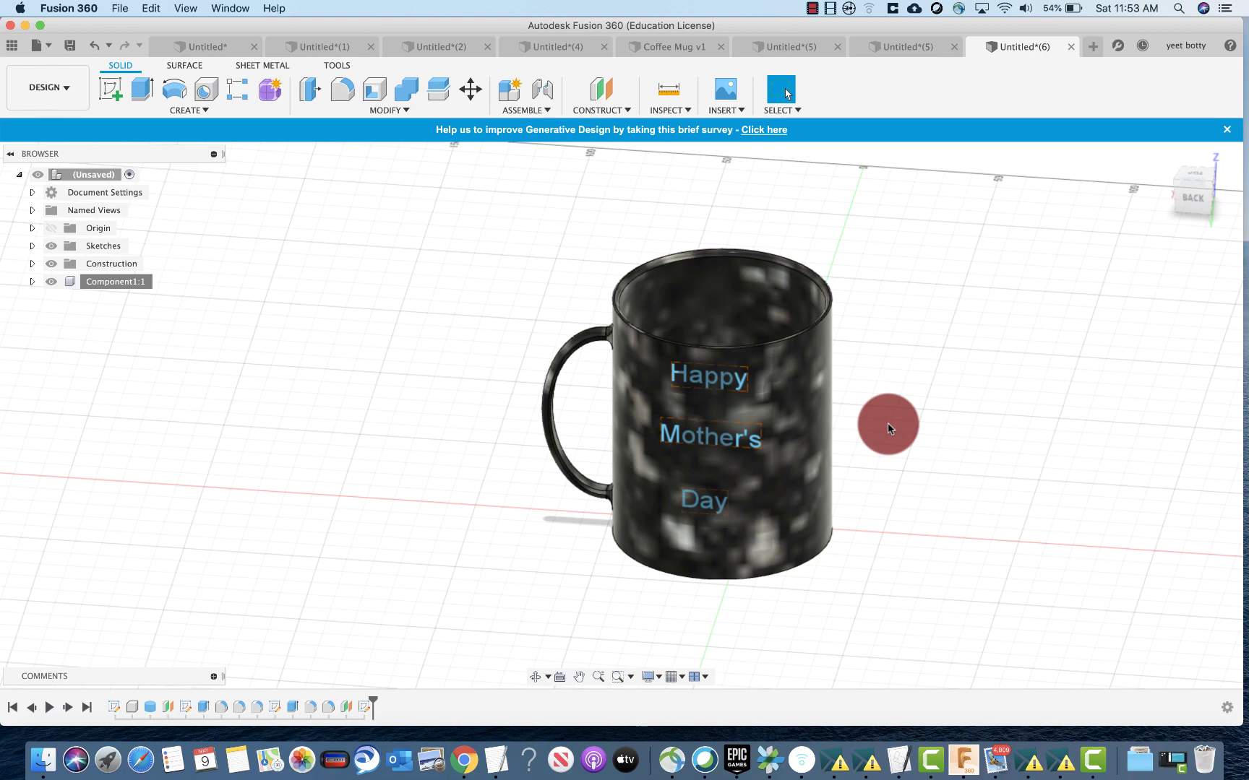
{"action": "middle_click_drag", "start_coordinate": [887, 422], "coordinate": [624, 392], "text": "shift"}
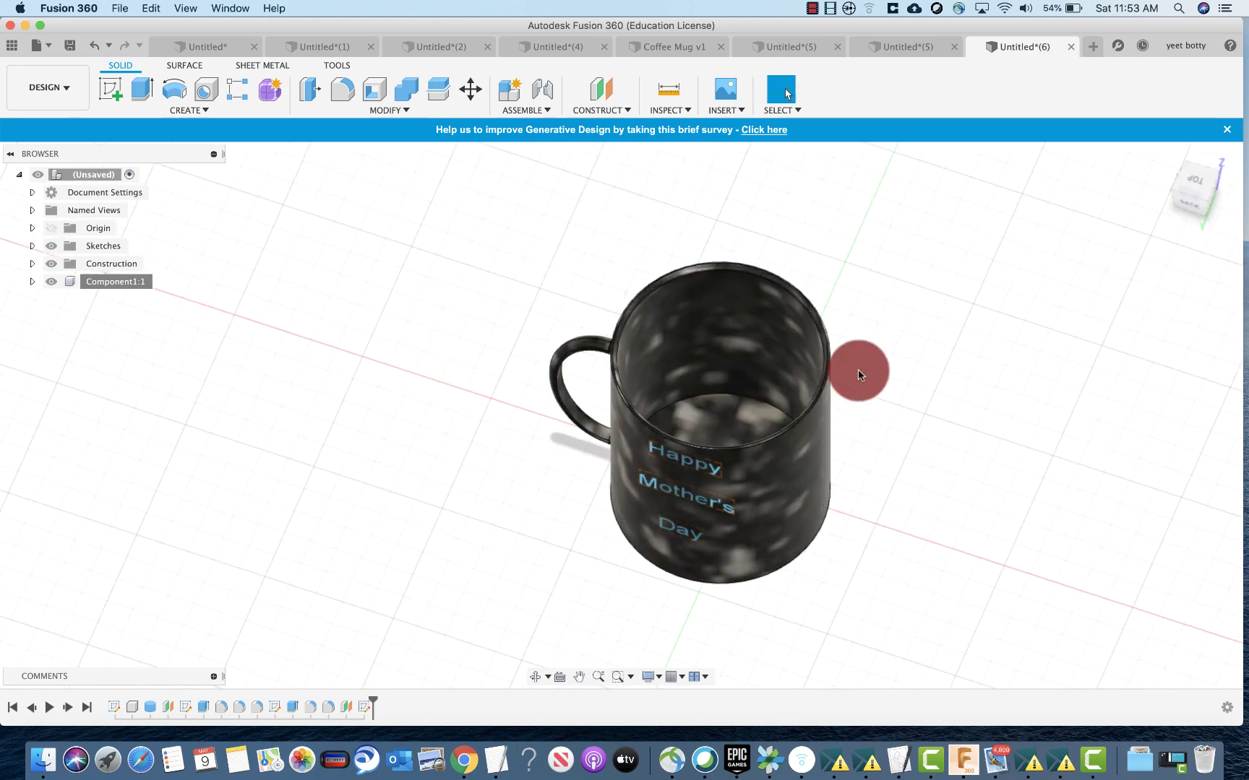
{"action": "middle_click_drag", "start_coordinate": [899, 365], "coordinate": [904, 296], "text": "shift"}
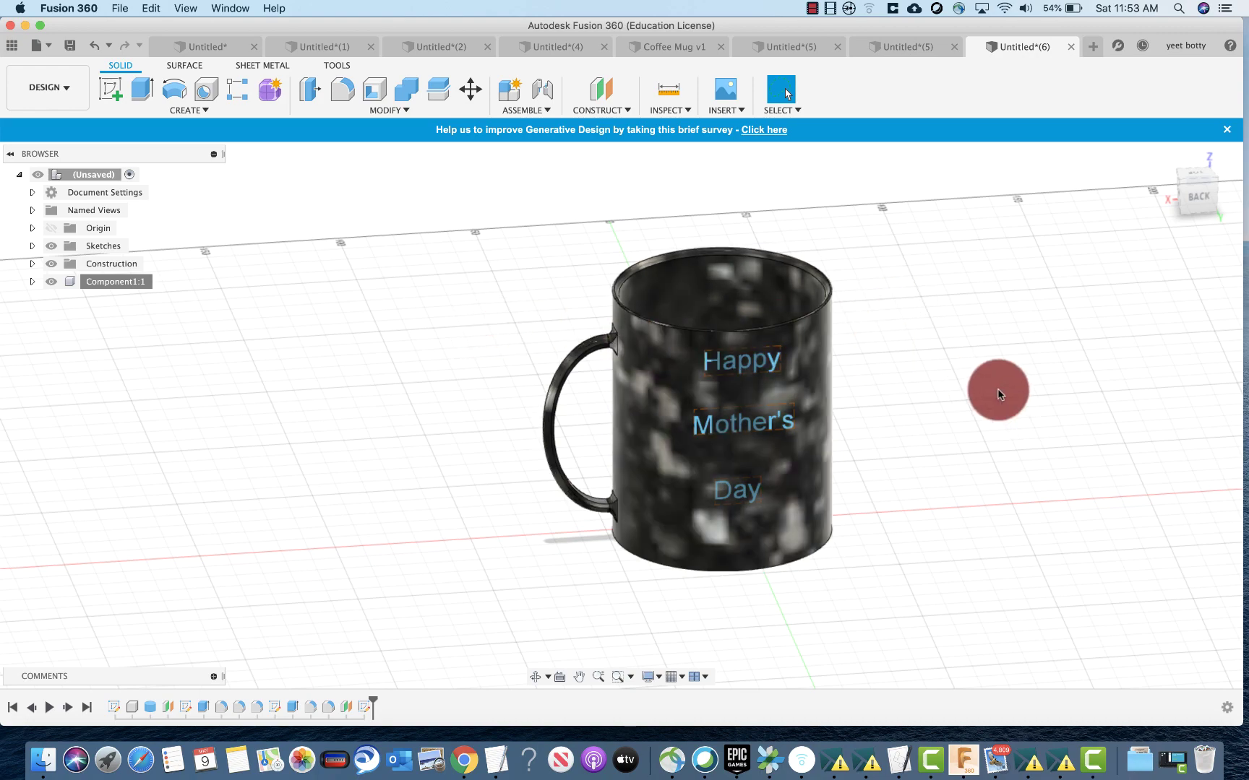
{"action": "middle_click_drag", "start_coordinate": [998, 393], "coordinate": [654, 278], "text": "shift"}
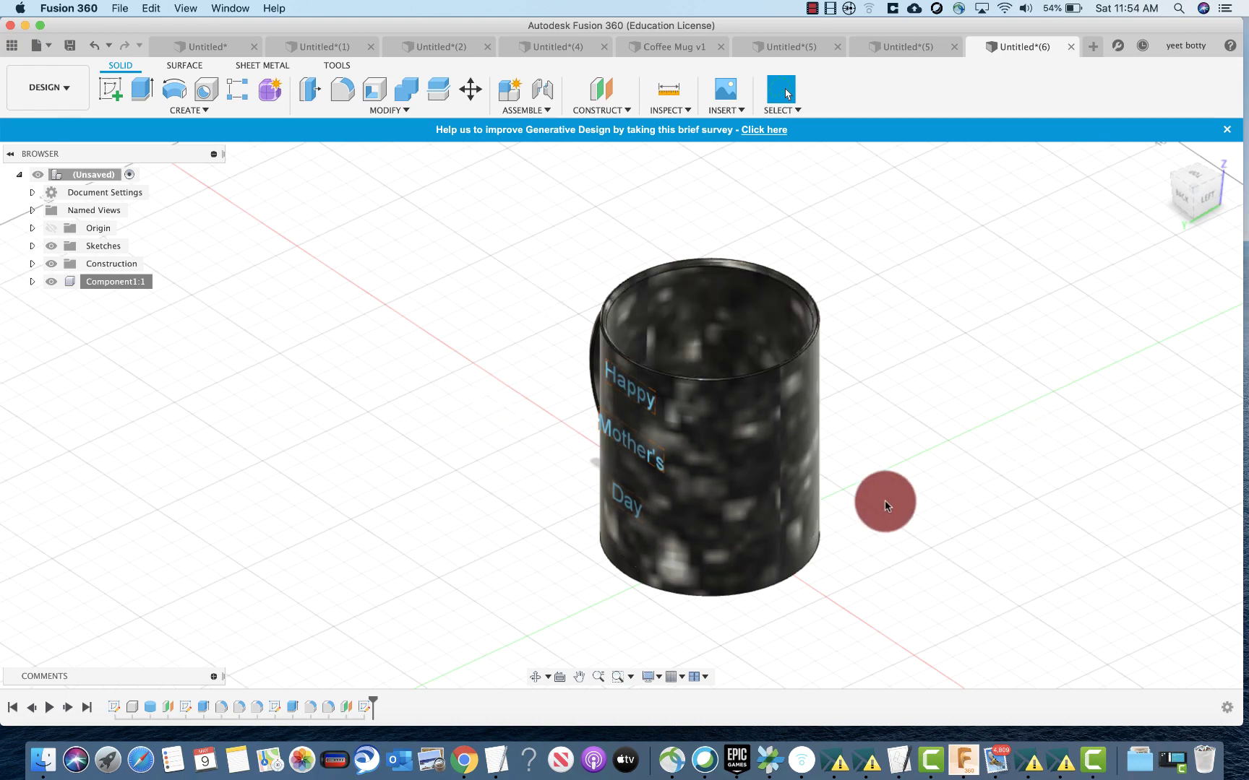
{"action": "middle_click_drag", "start_coordinate": [485, 494], "coordinate": [471, 449], "text": "shift"}
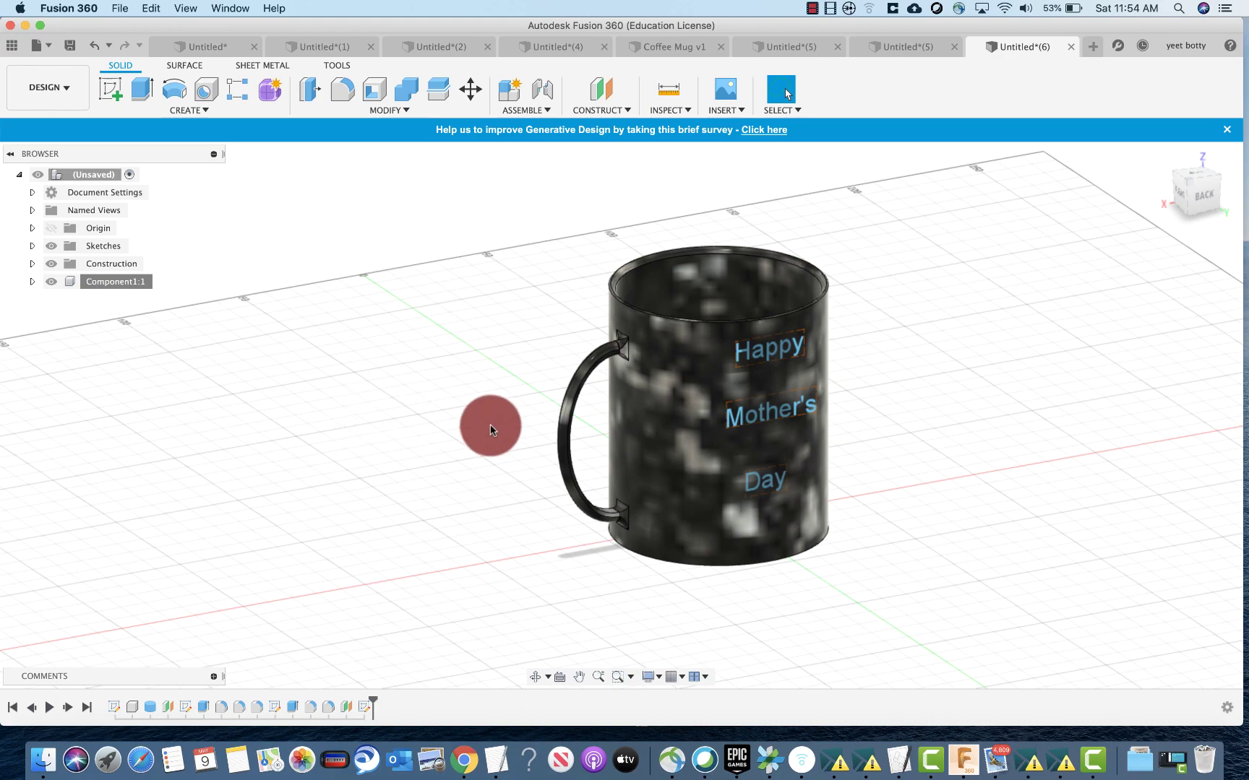
{"action": "middle_click_drag", "start_coordinate": [906, 413], "coordinate": [874, 421], "text": "shift"}
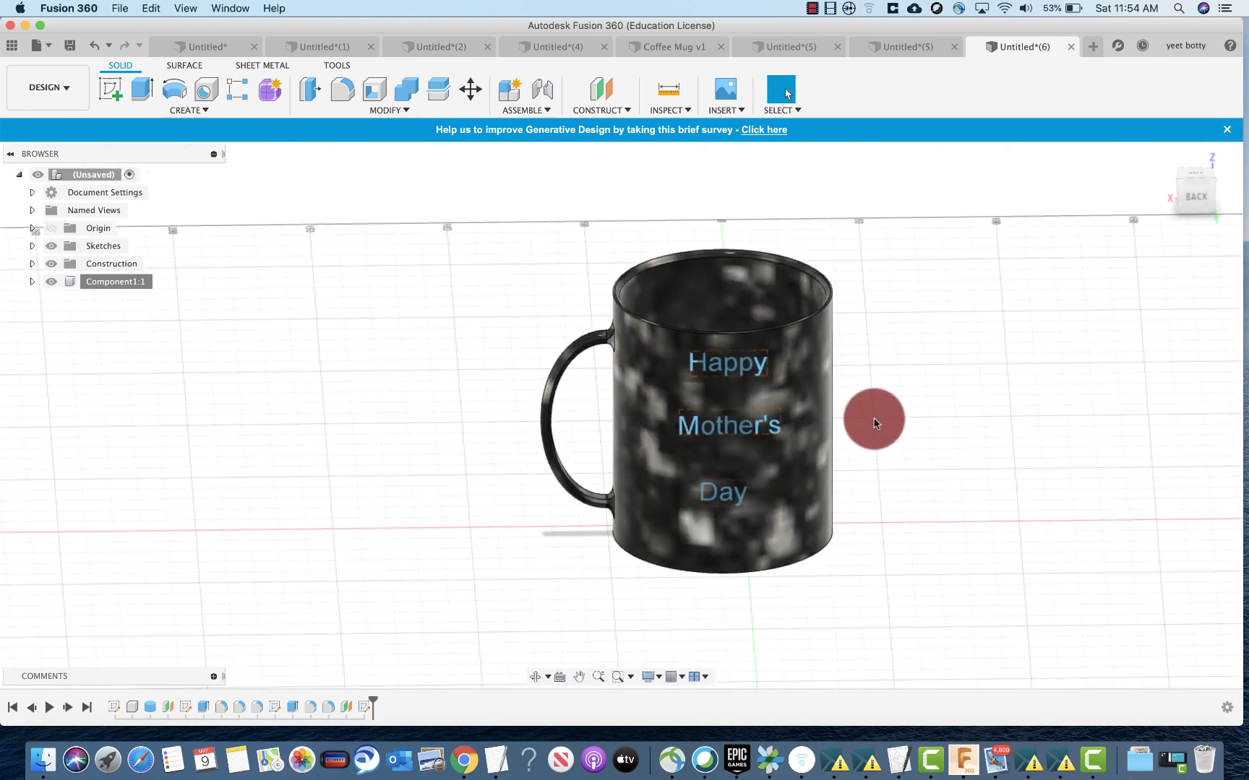